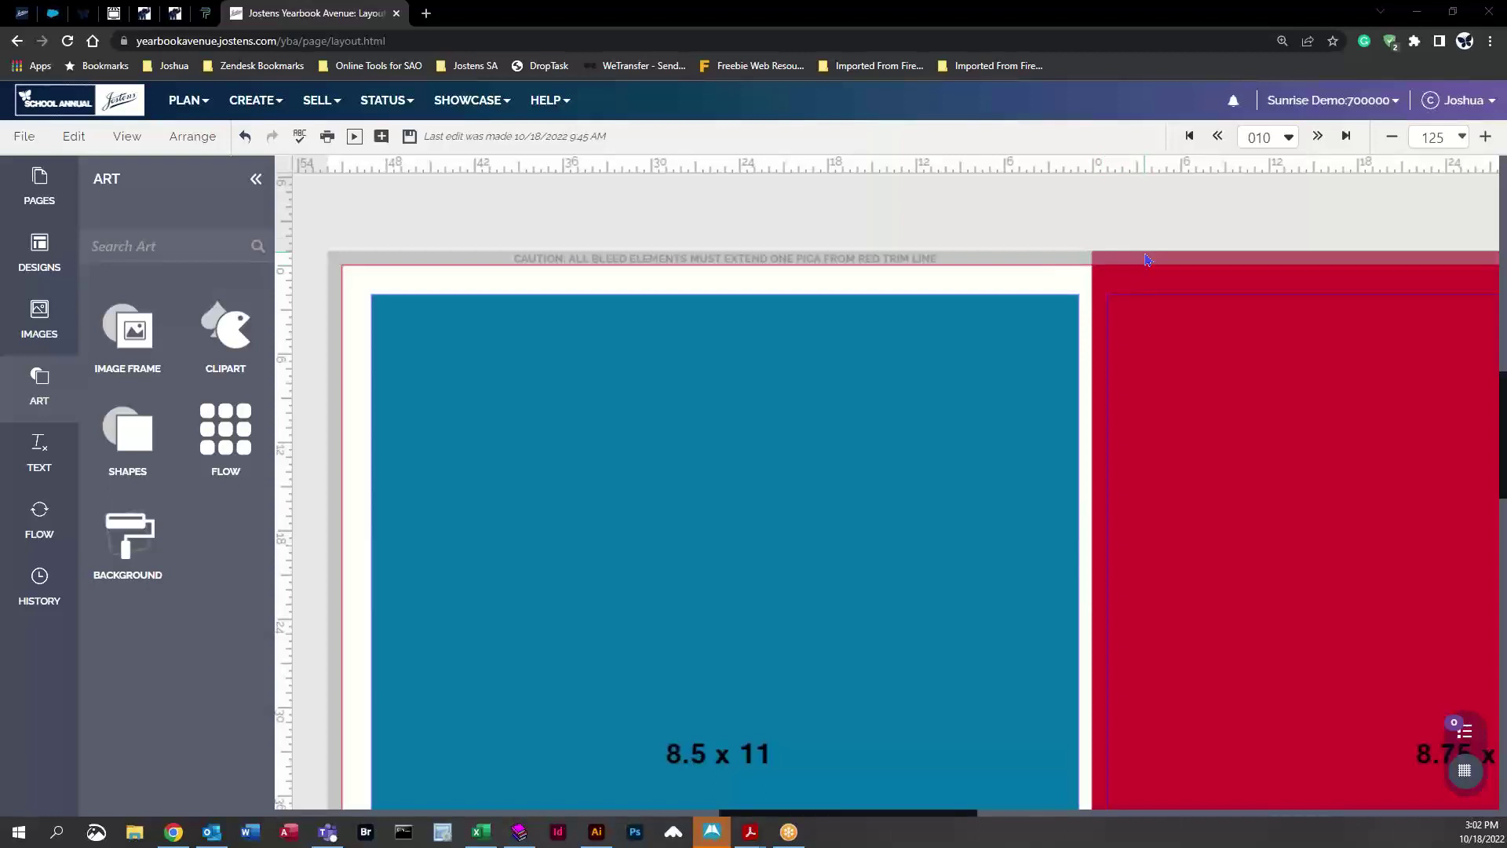
# Try extending the blue 8.5 x 11 rectangle to the page's outer and upper bleed lines, and undo the resizing
pyautogui.click(397, 375)
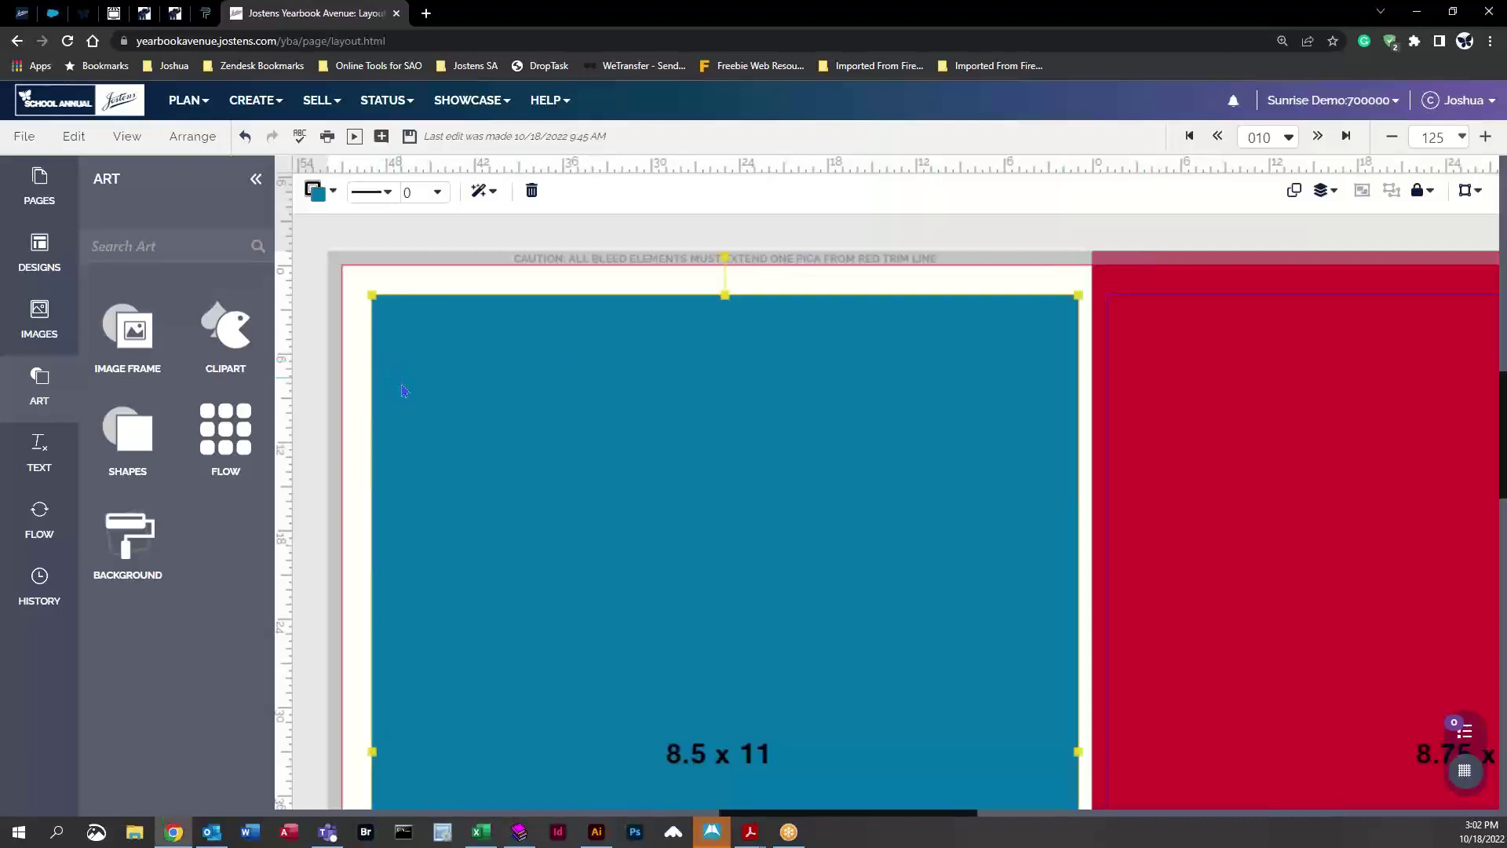
pyautogui.moveTo(372, 753); pyautogui.dragTo(328, 752)
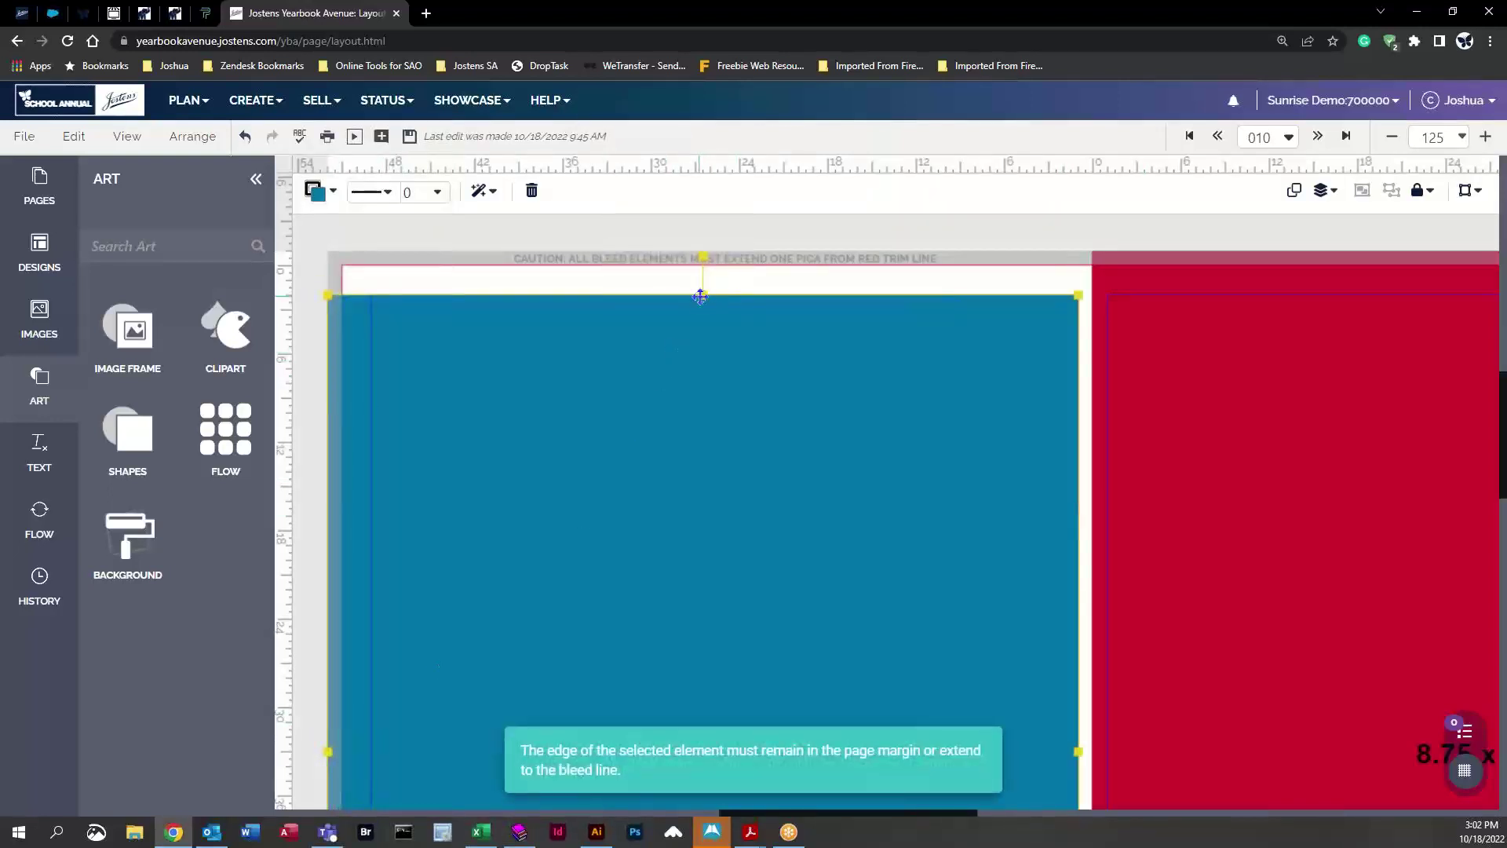
pyautogui.moveTo(702, 295); pyautogui.dragTo(703, 269)
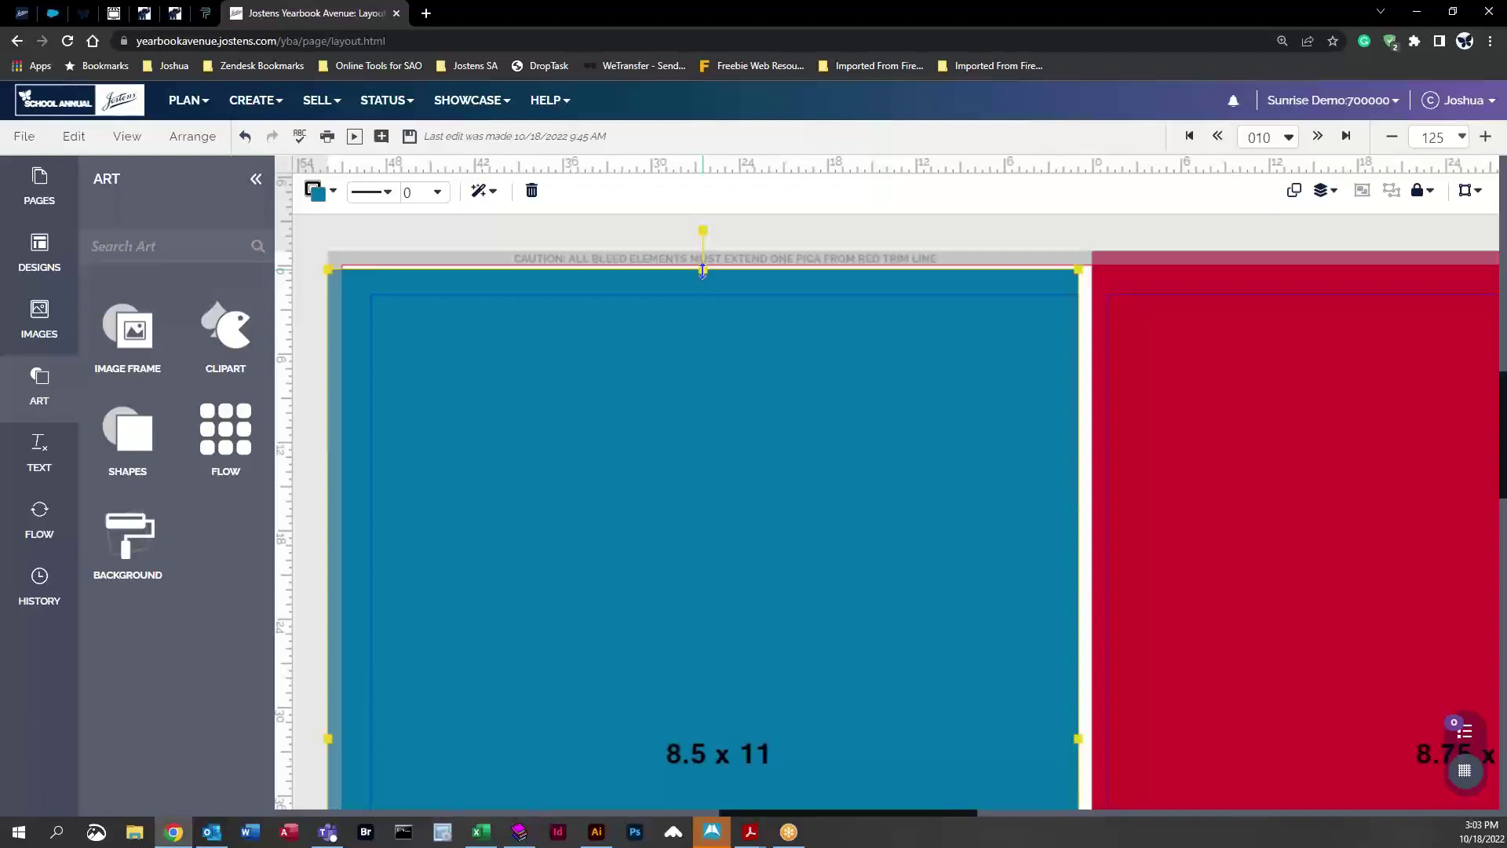
pyautogui.moveTo(703, 271); pyautogui.dragTo(703, 251)
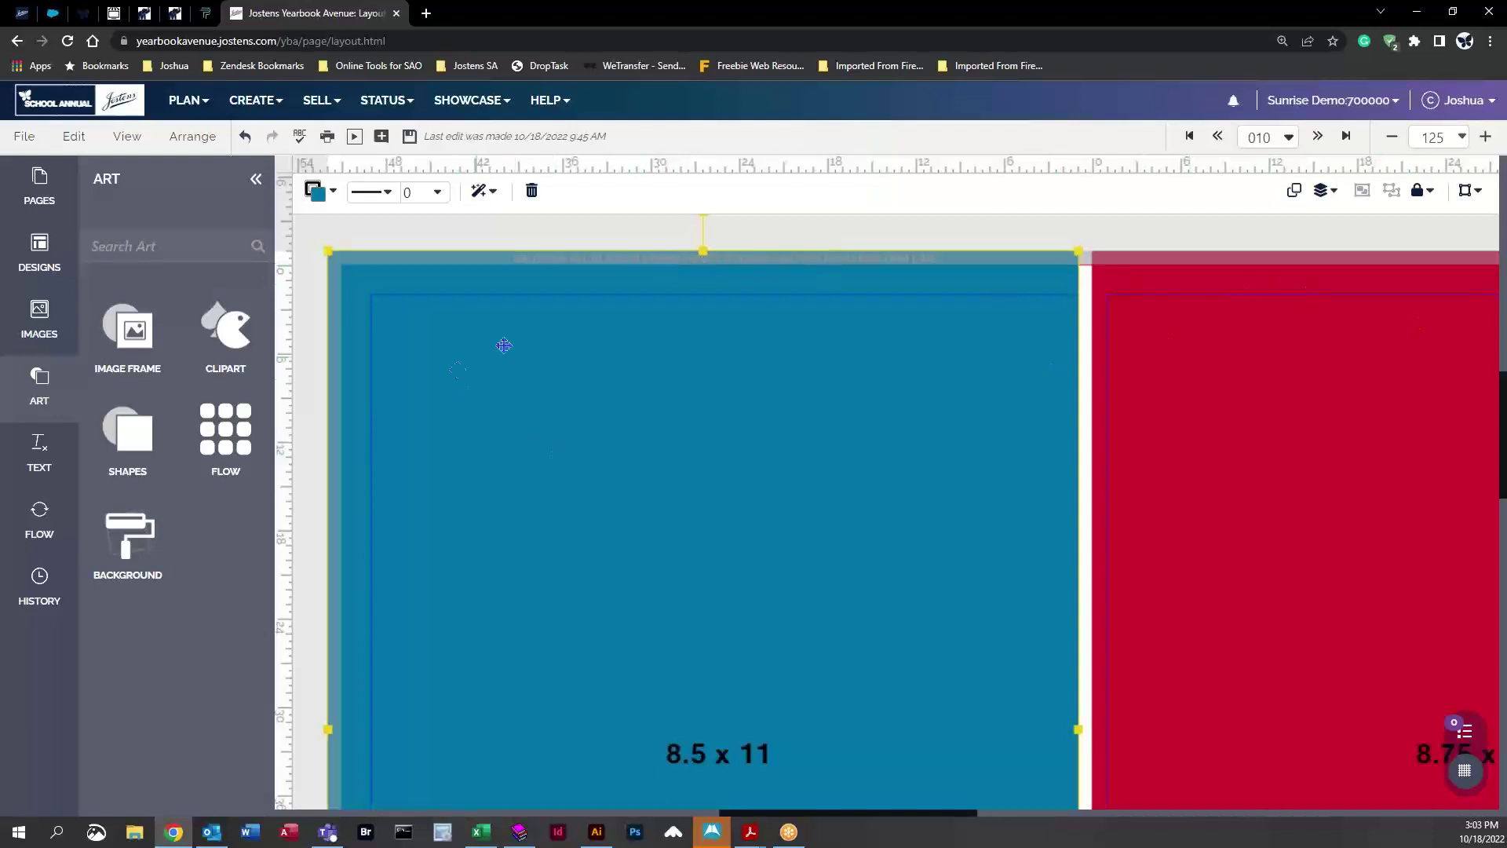
pyautogui.click(244, 138)
pyautogui.click(244, 138)
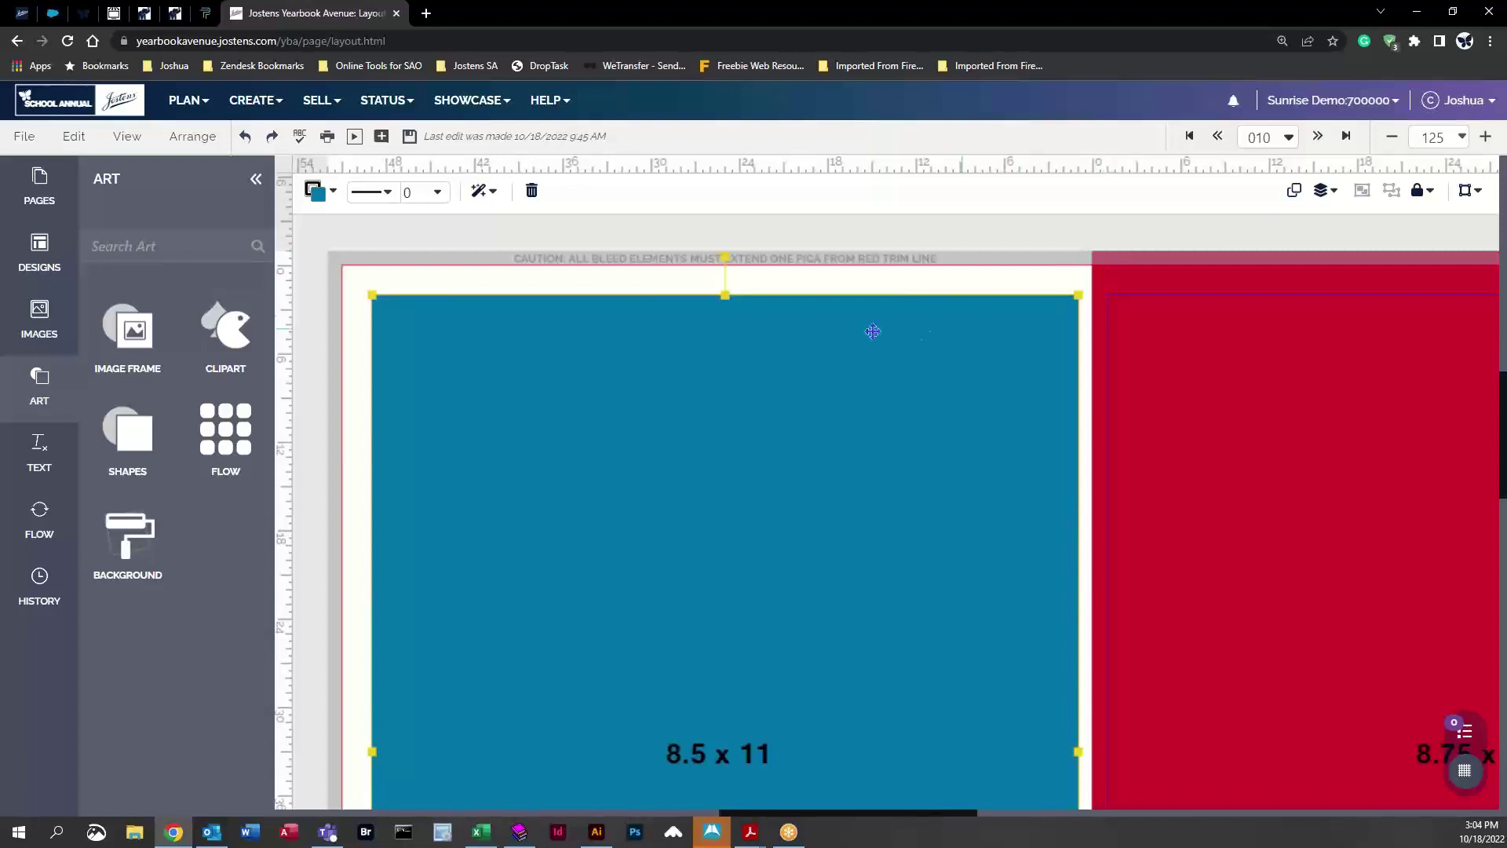
# Compare the blue 8.5 x 11 and red 8.75 x 11.25 rectangles with the whole spread fitted in view
pyautogui.click(1194, 360)
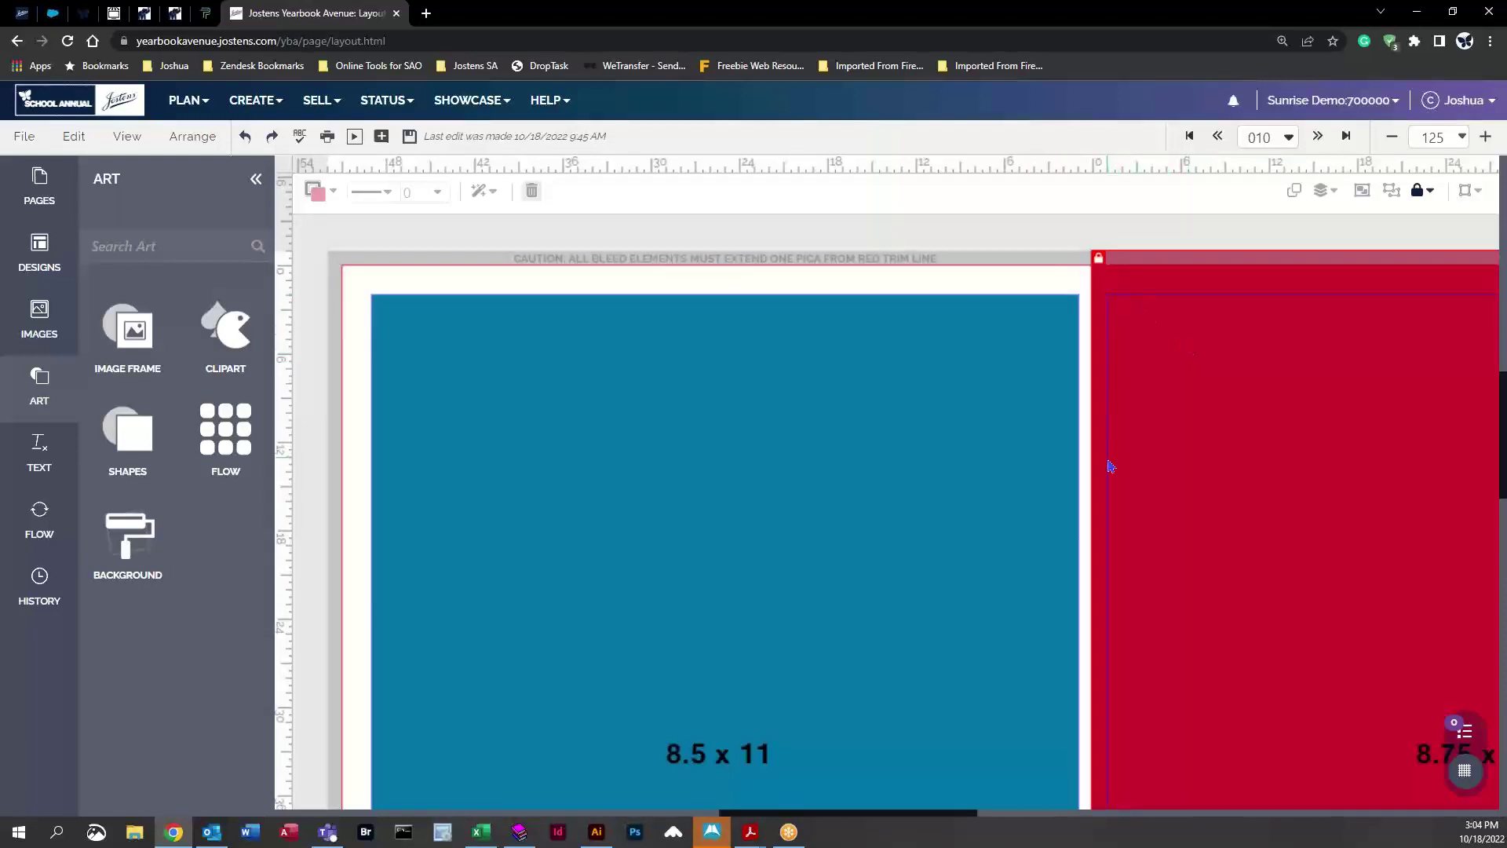
pyautogui.click(769, 382)
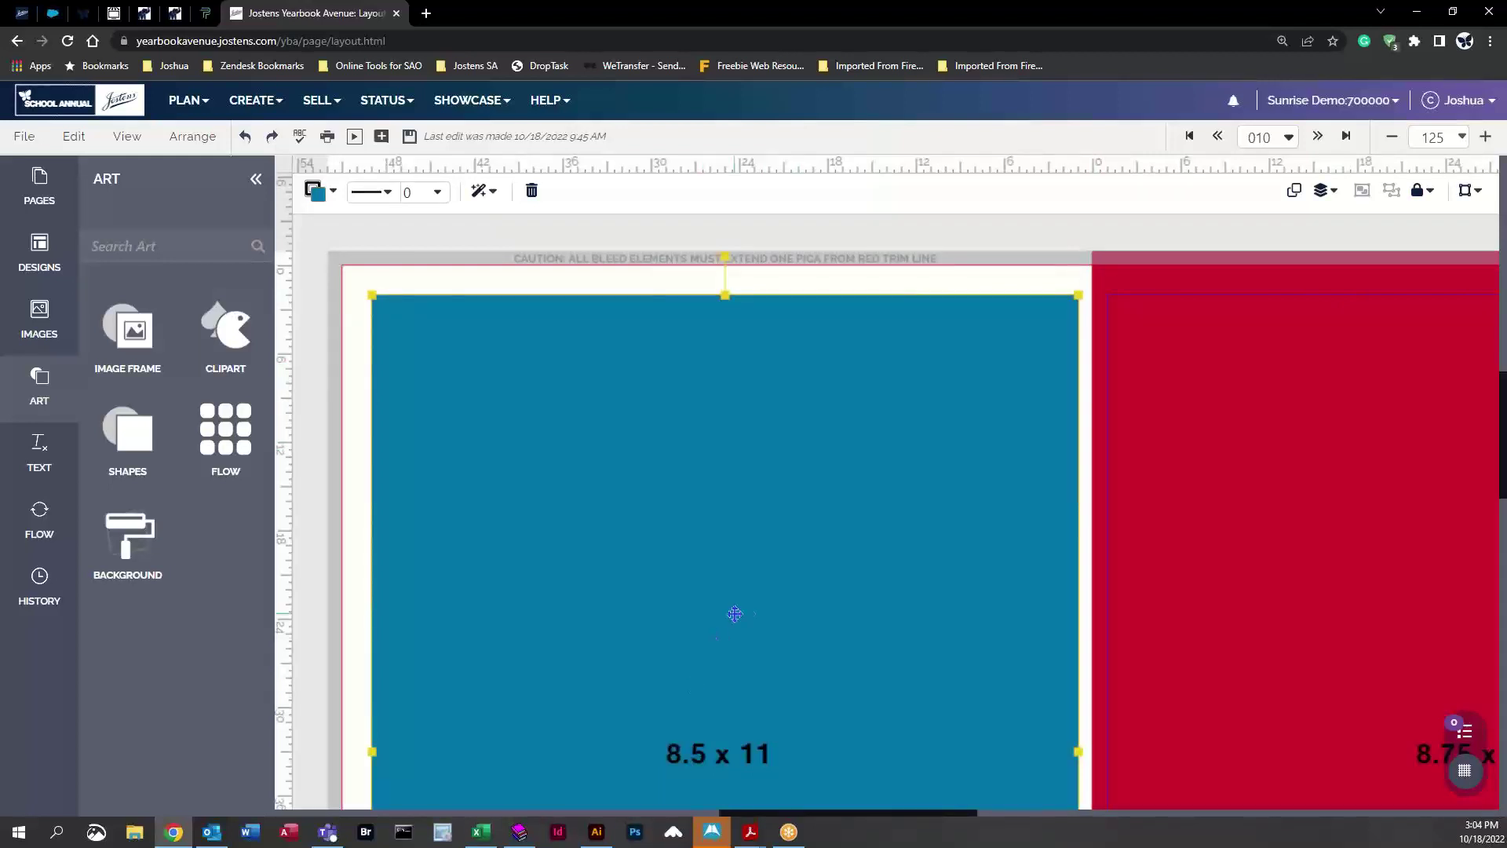
pyautogui.click(1462, 137)
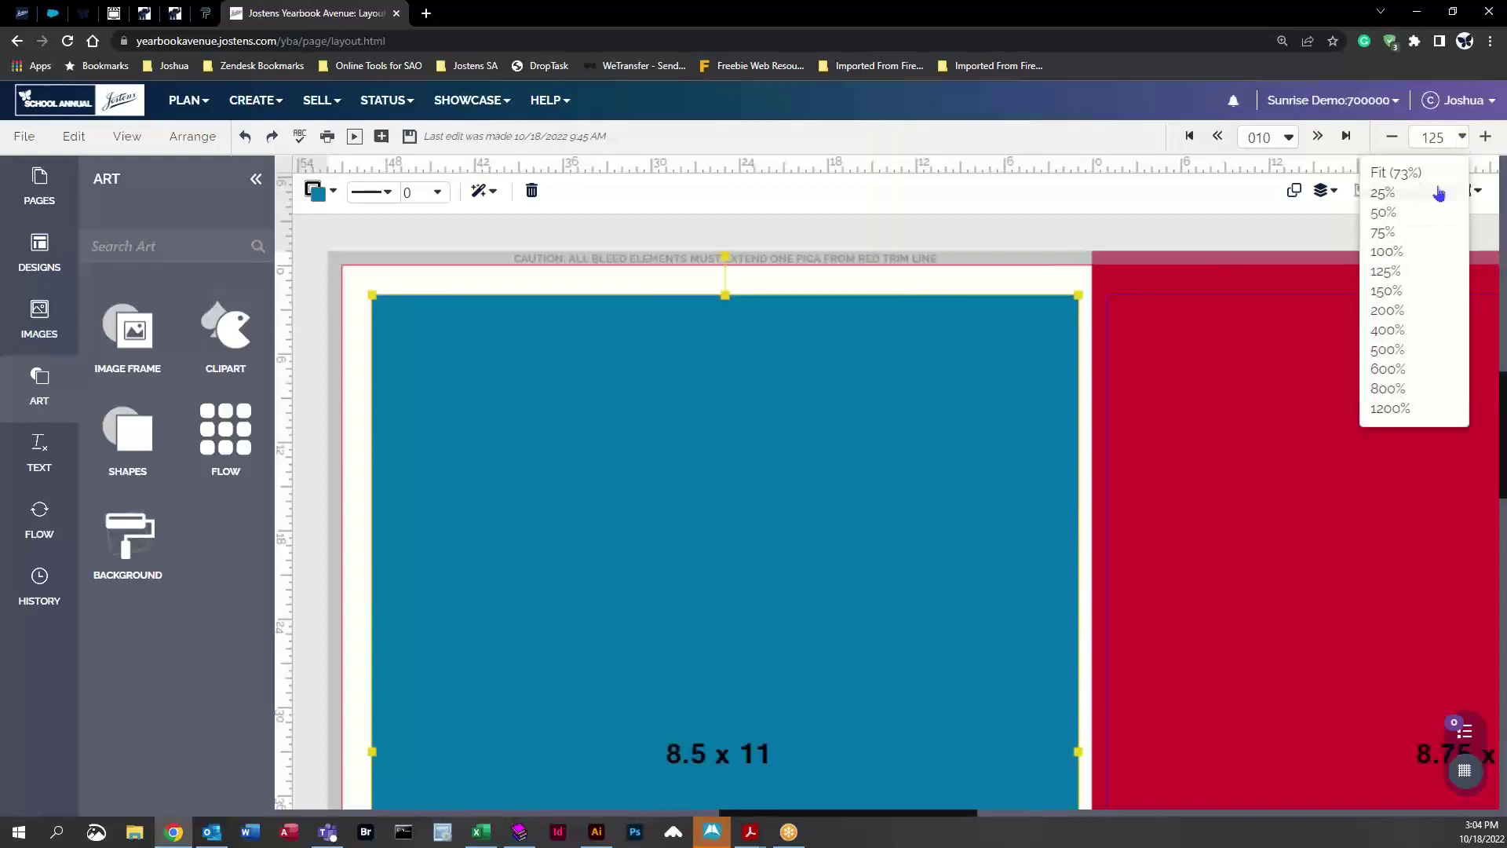
pyautogui.click(1430, 172)
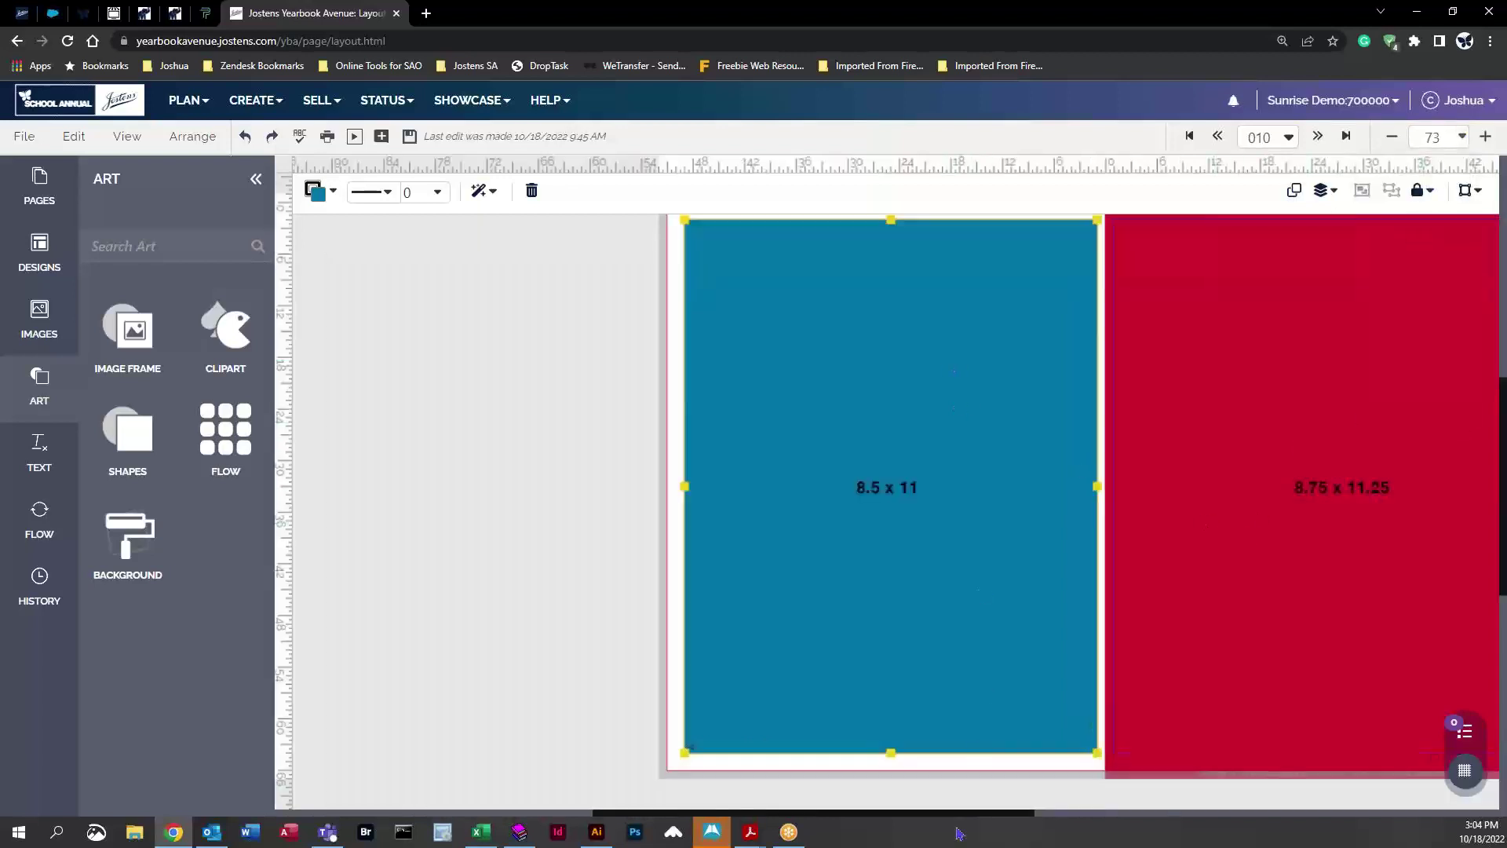
pyautogui.hscroll(3, 964, 817)
pyautogui.scroll(1, 903, 738)
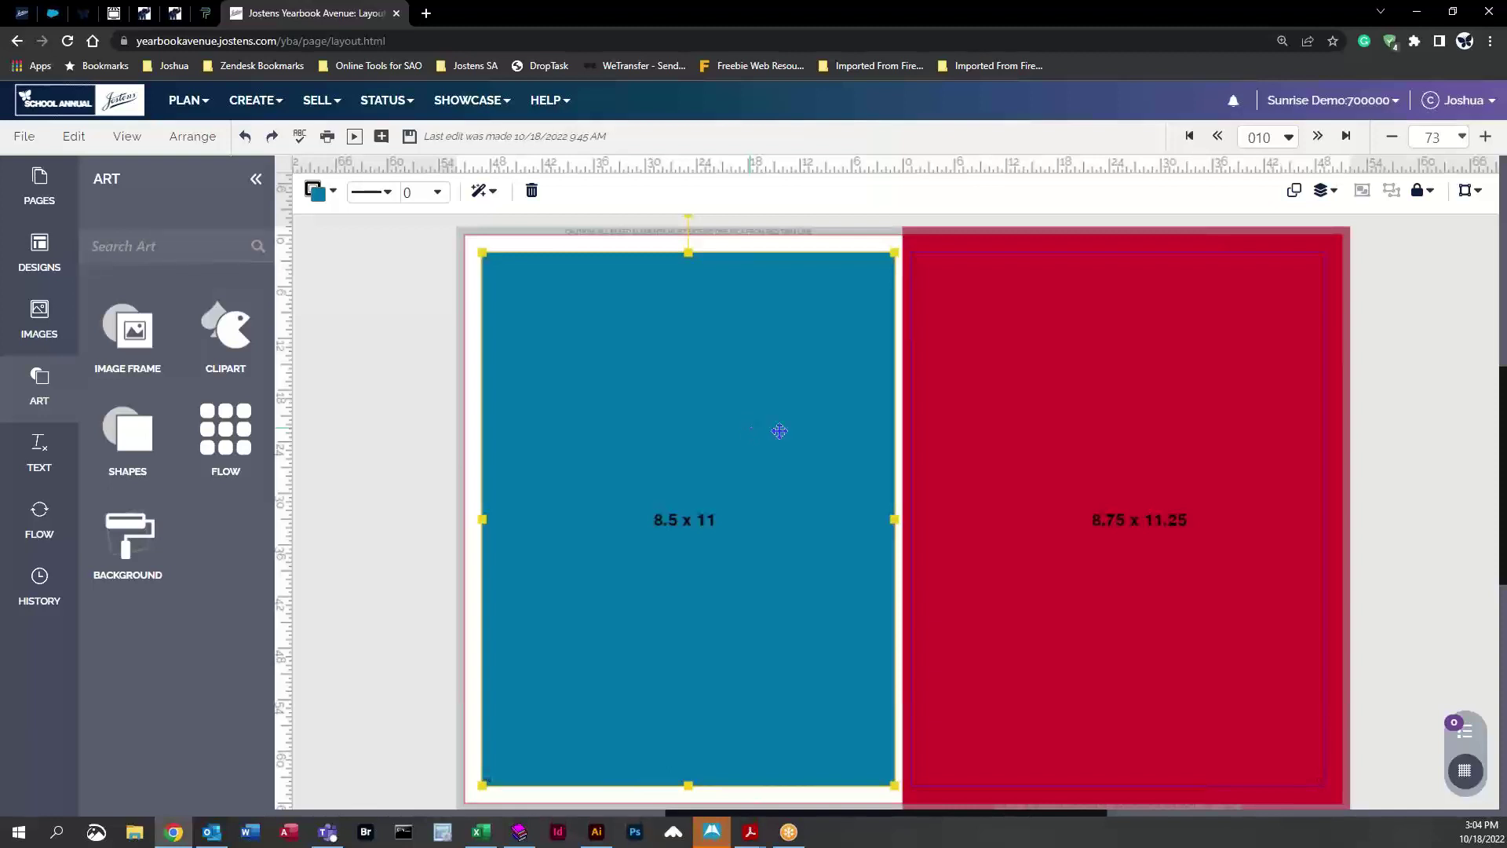
# Show the activity candids folder in the image library
pyautogui.click(47, 326)
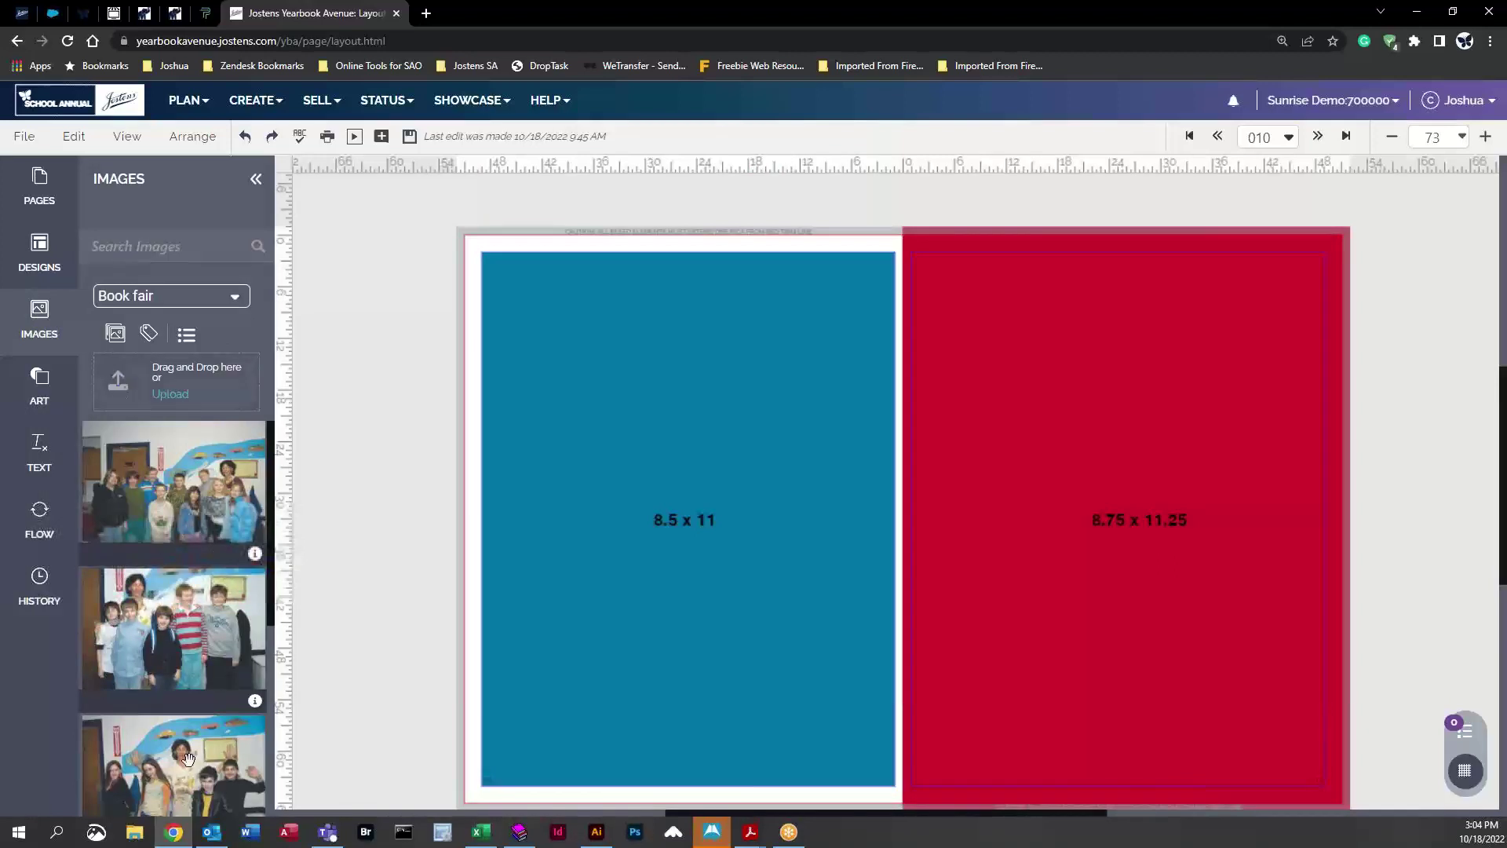
pyautogui.click(235, 296)
pyautogui.scroll(3, 201, 384)
pyautogui.click(199, 389)
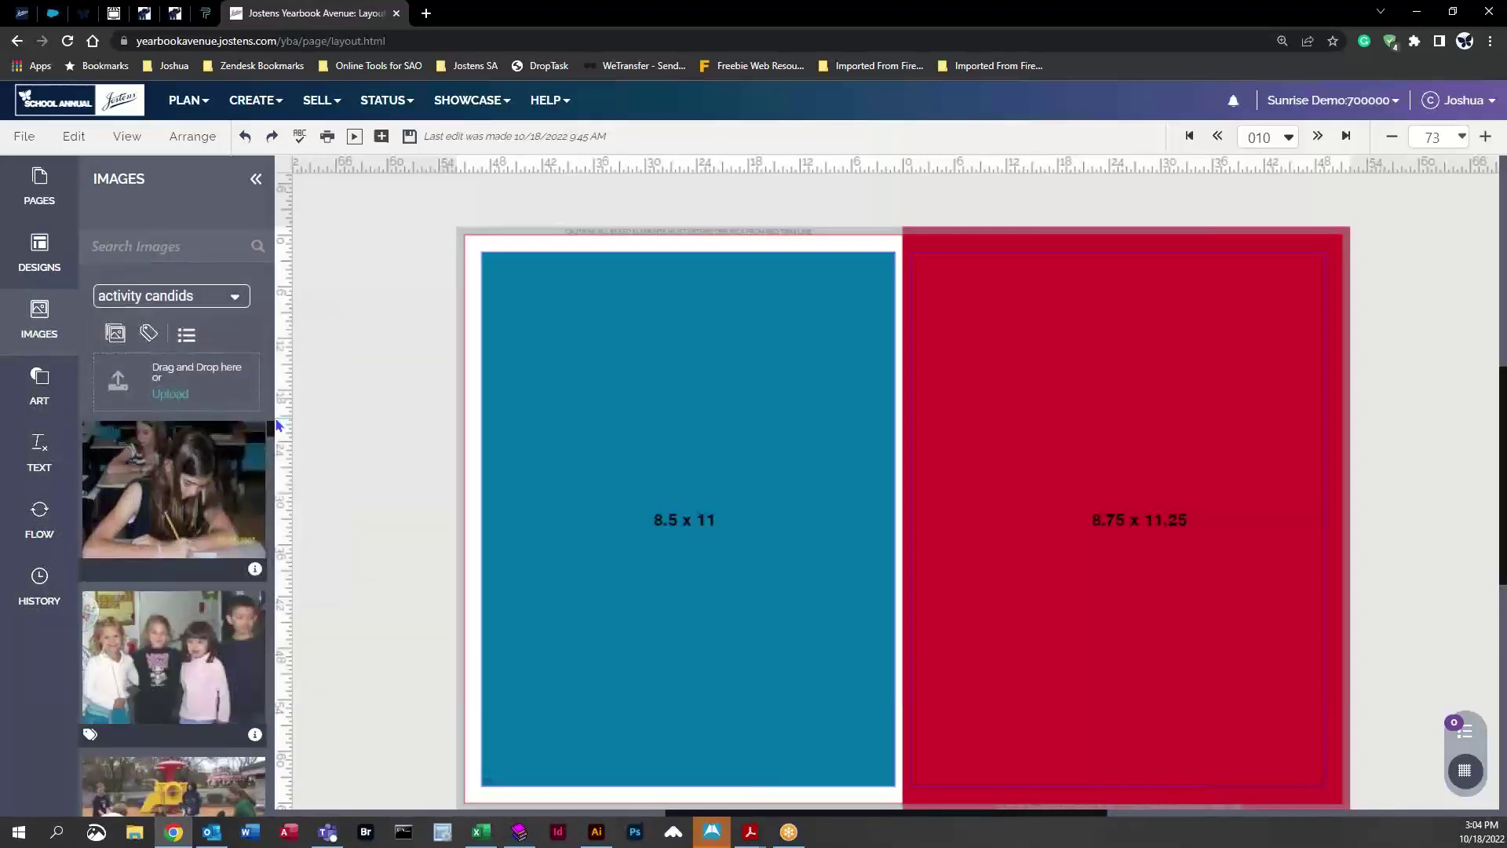
# Place the photo of the girl writing at a table in the upper outer margin corner of the 8.5 x 11 page
pyautogui.scroll(-10, 202, 627)
pyautogui.scroll(-10, 204, 664)
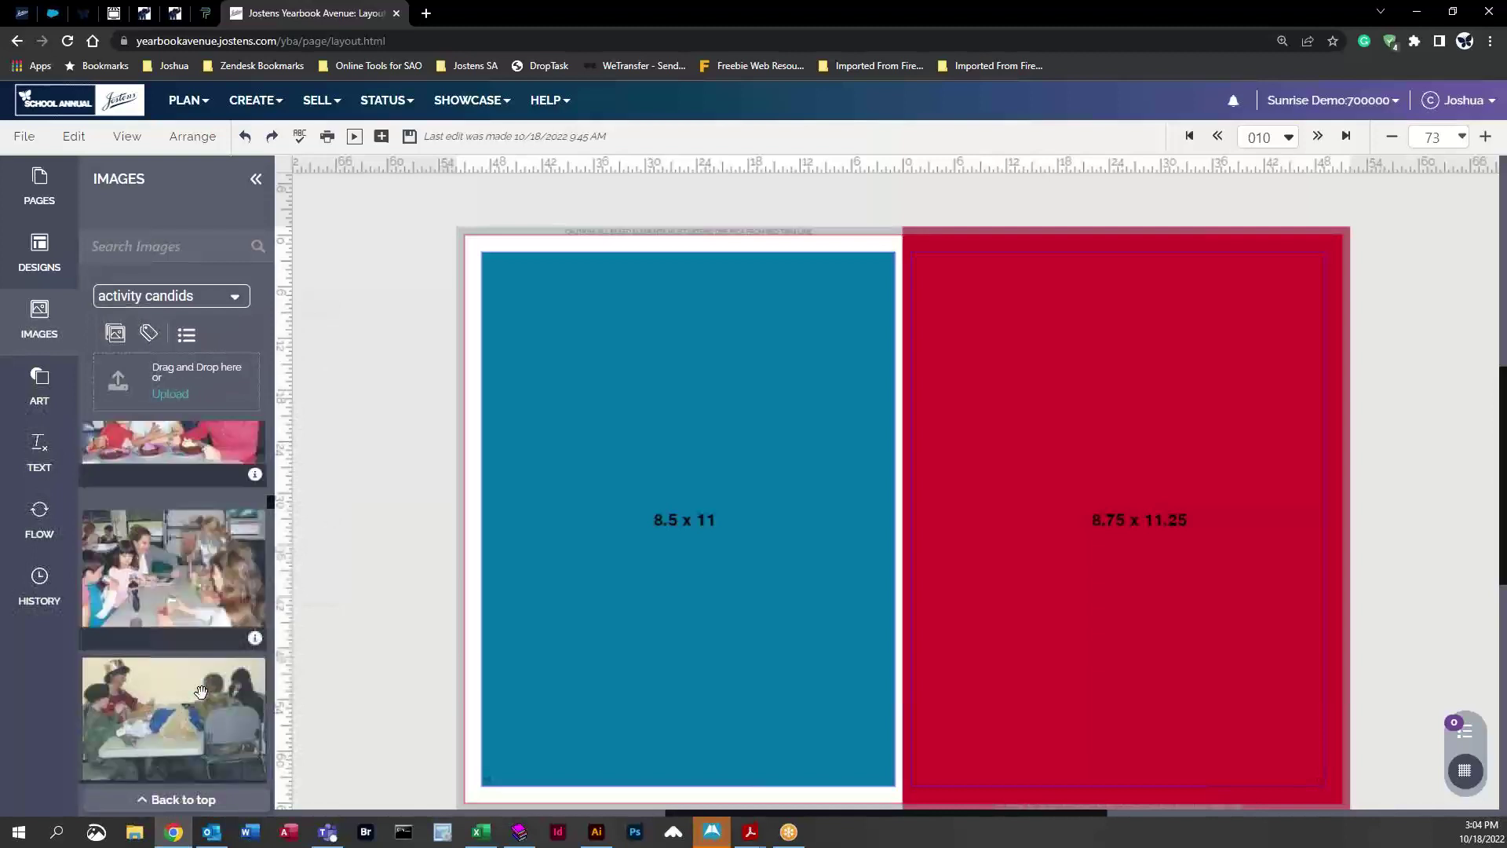
pyautogui.scroll(-10, 204, 699)
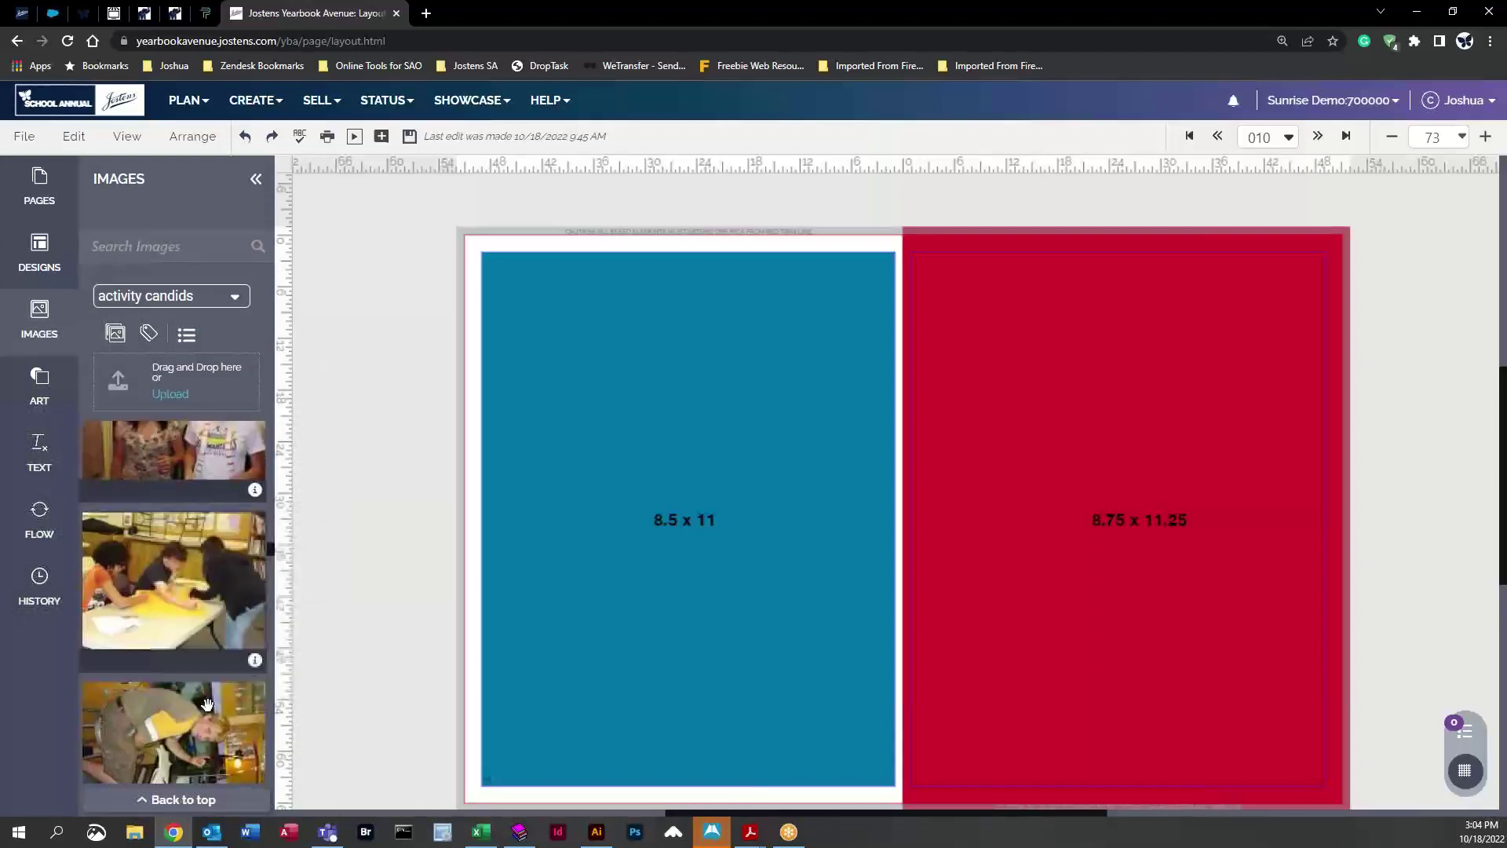
pyautogui.scroll(1, 206, 705)
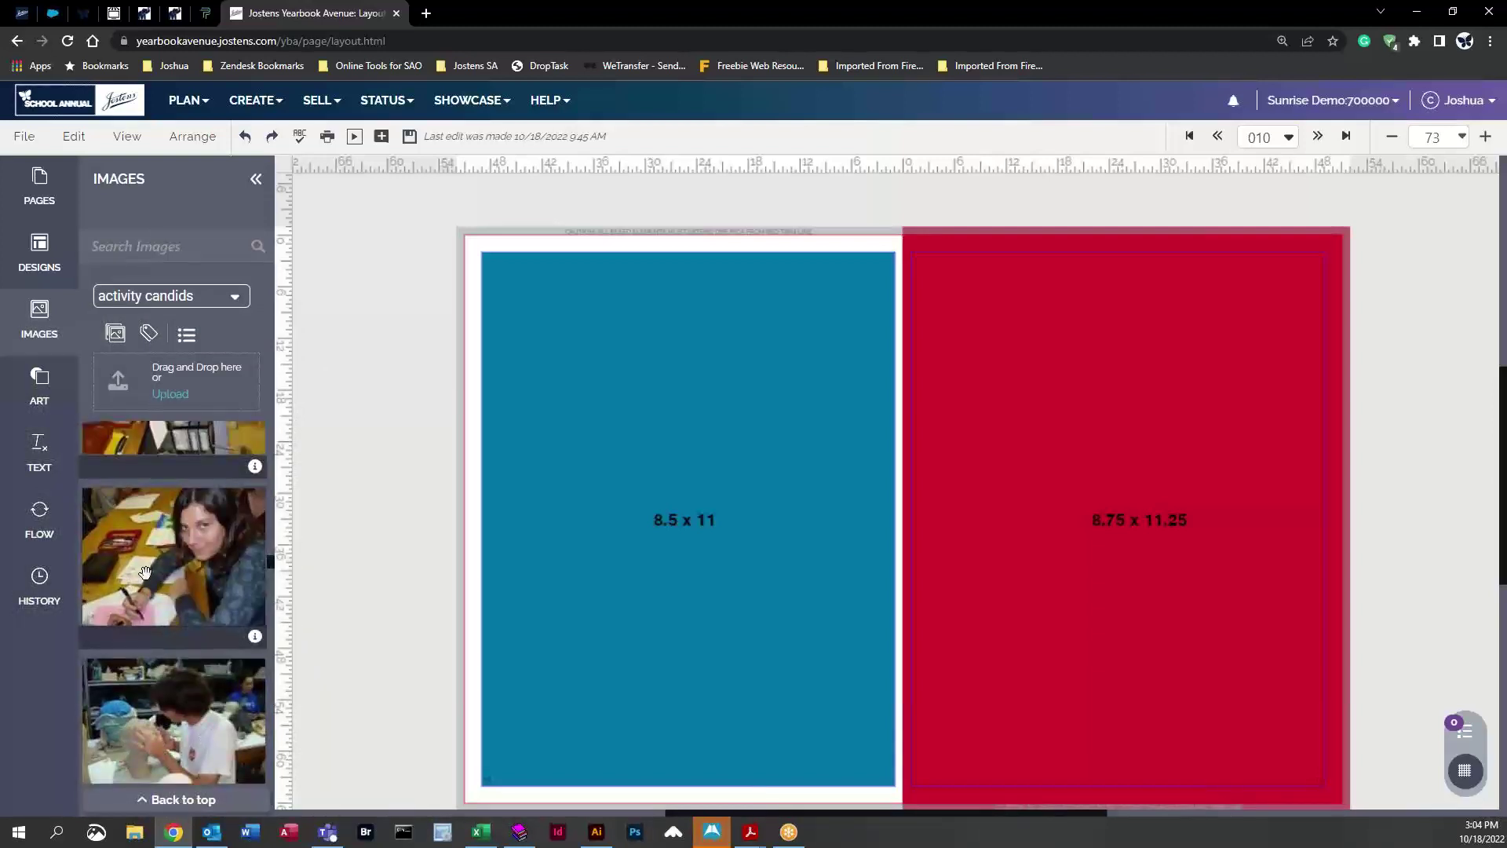
pyautogui.moveTo(146, 546); pyautogui.dragTo(747, 446)
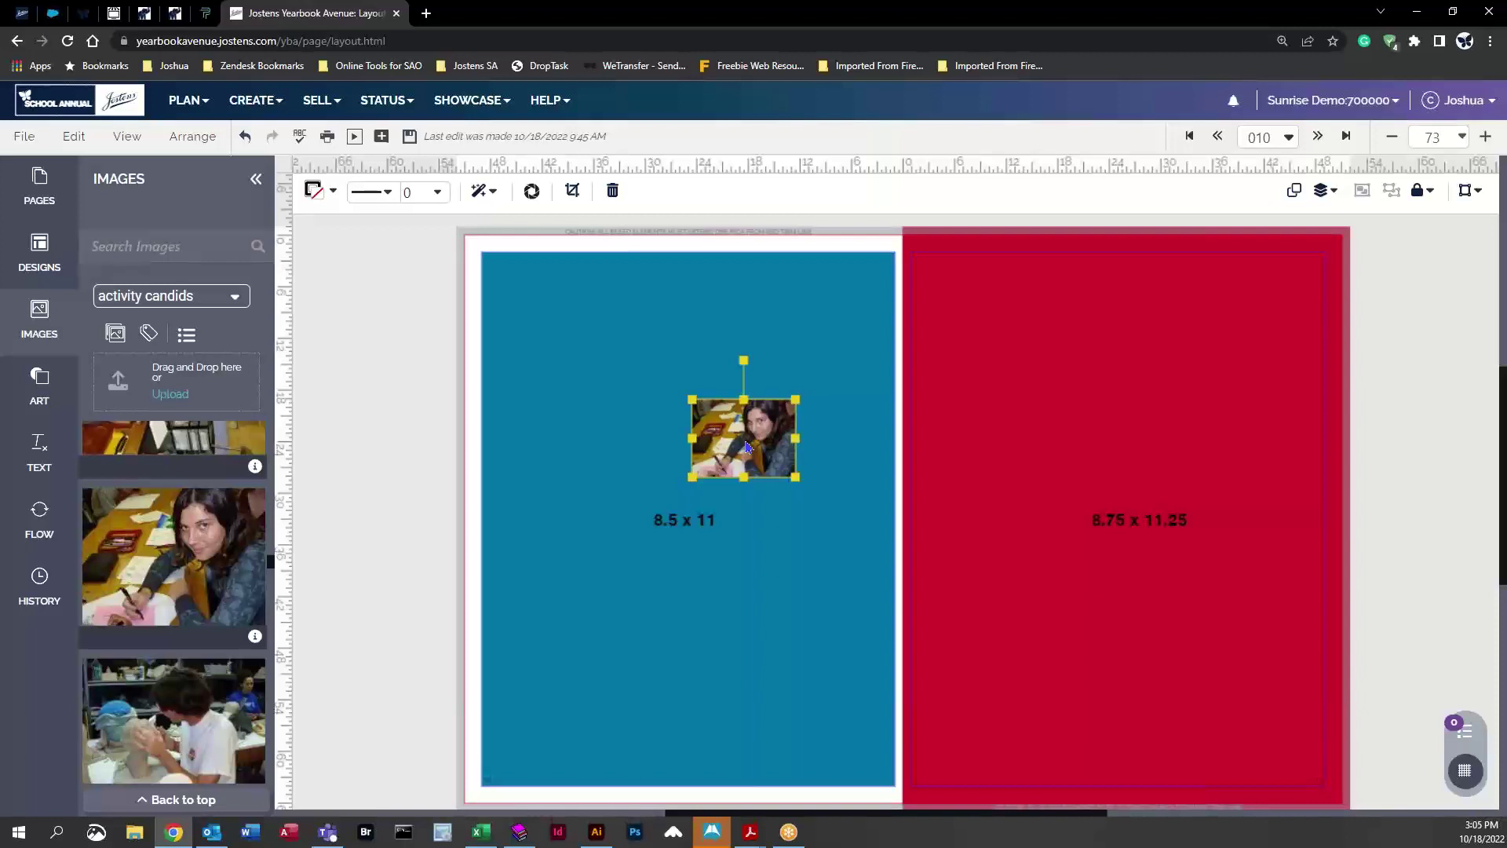
pyautogui.moveTo(747, 446); pyautogui.dragTo(535, 294)
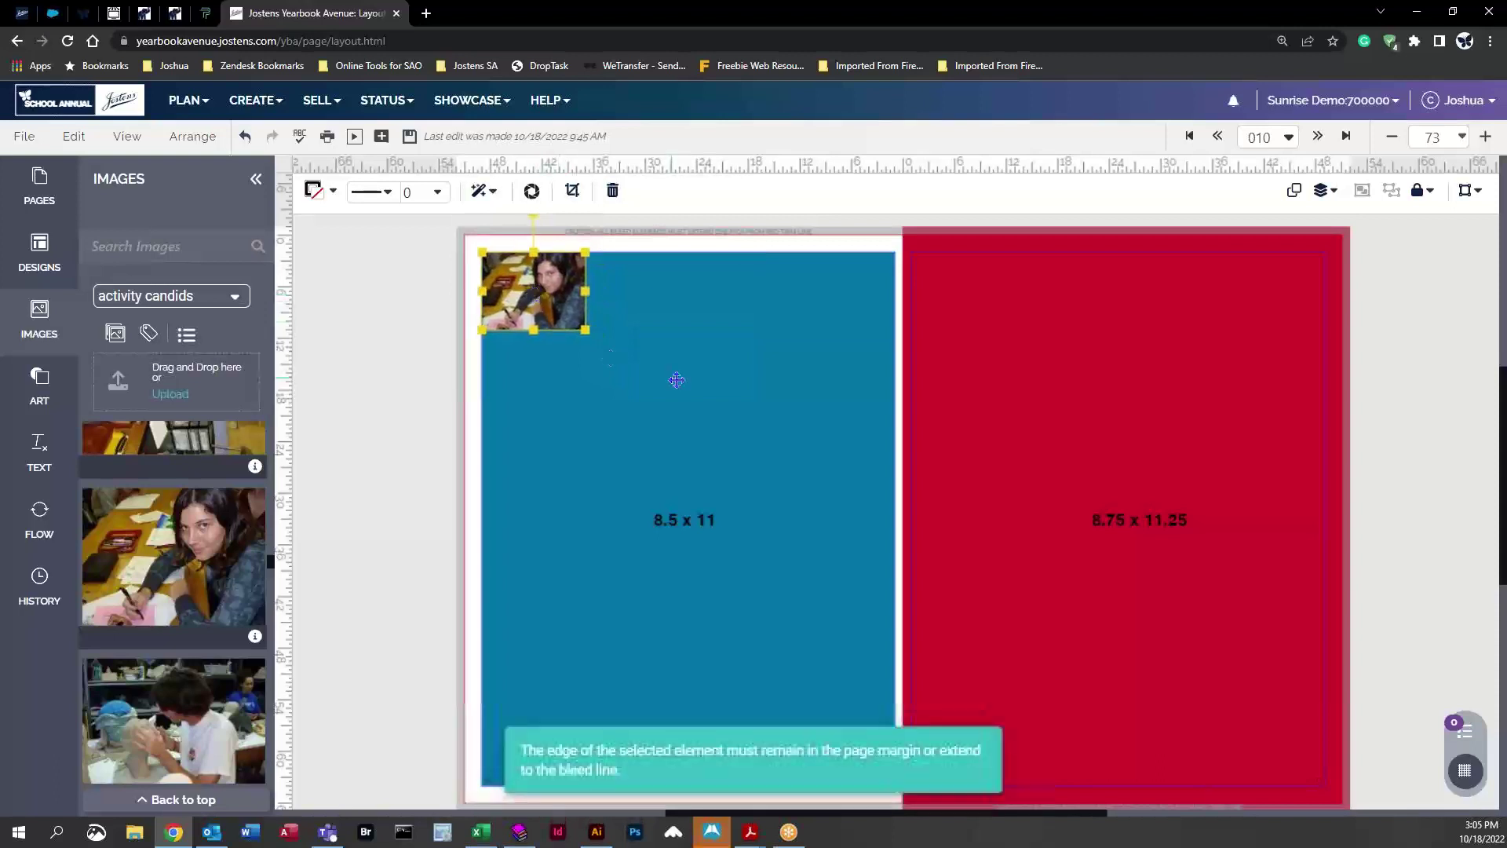
pyautogui.click(676, 380)
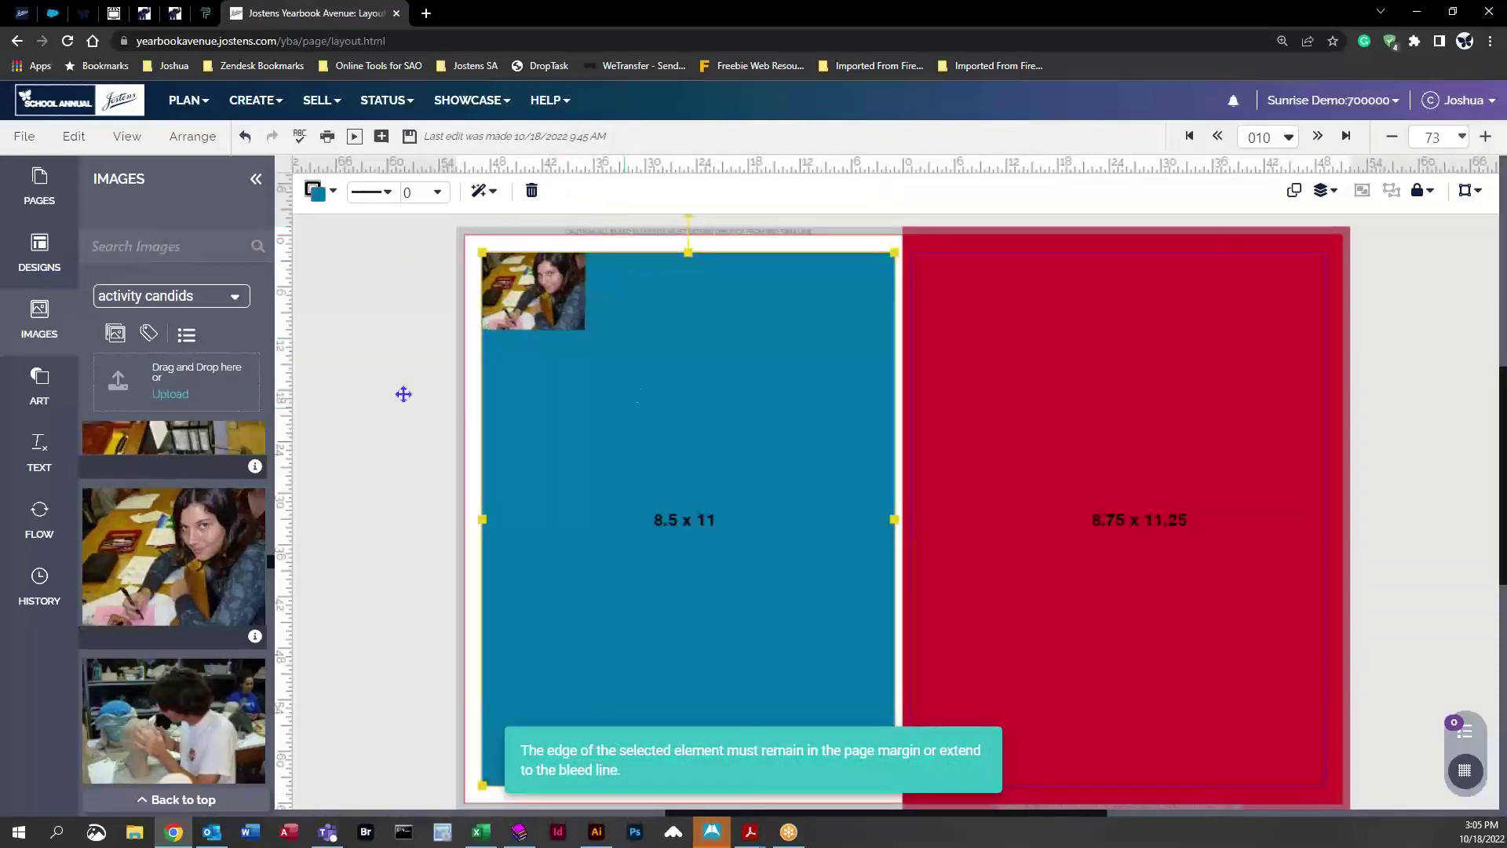
pyautogui.click(345, 369)
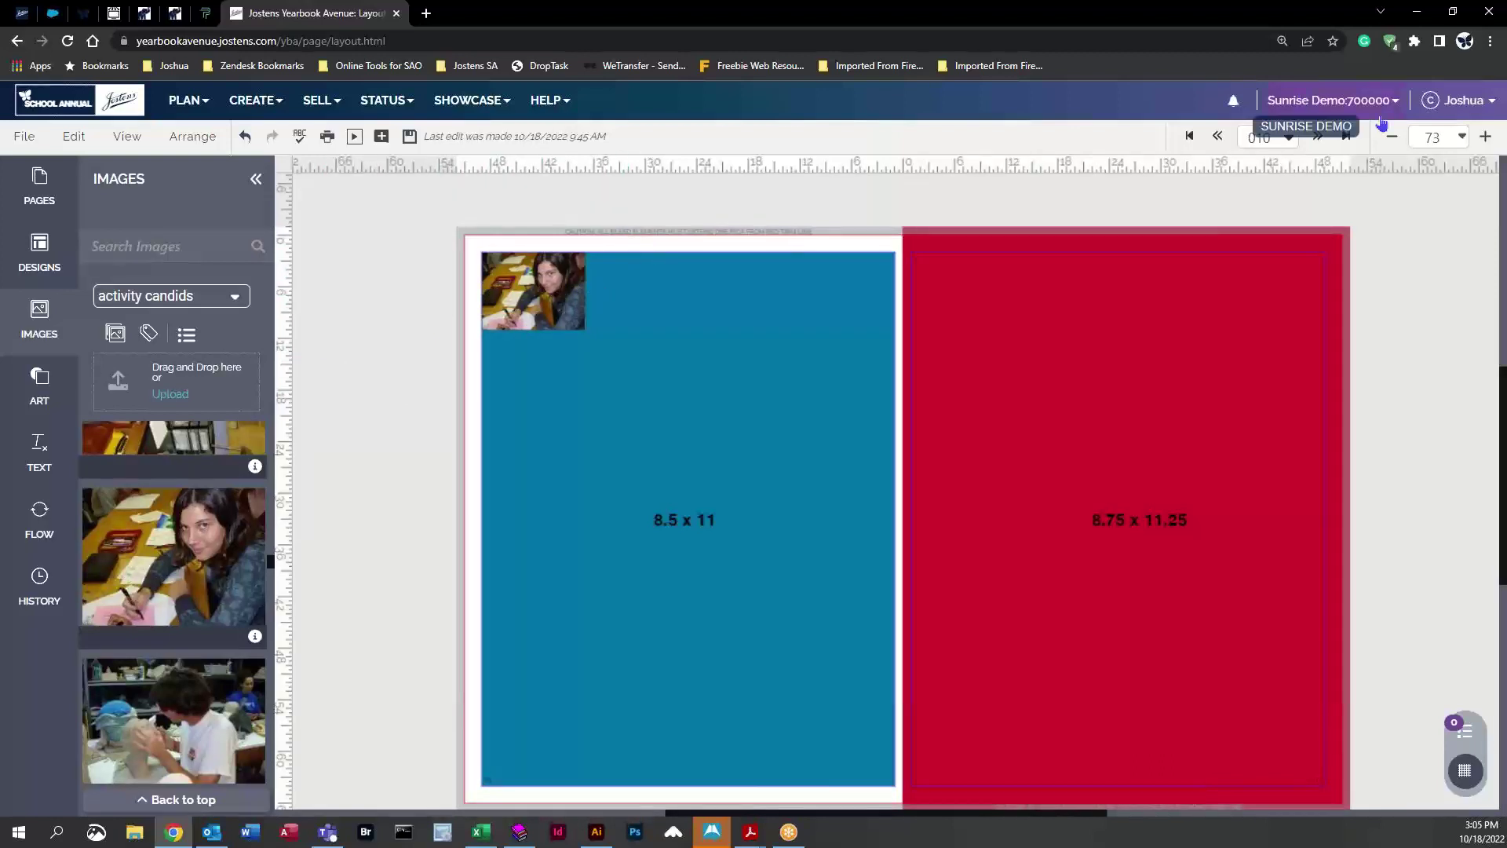
# Move the photo of the writing girl out to the upper outer bleed corner of the page, working at 125% zoom
pyautogui.click(1467, 138)
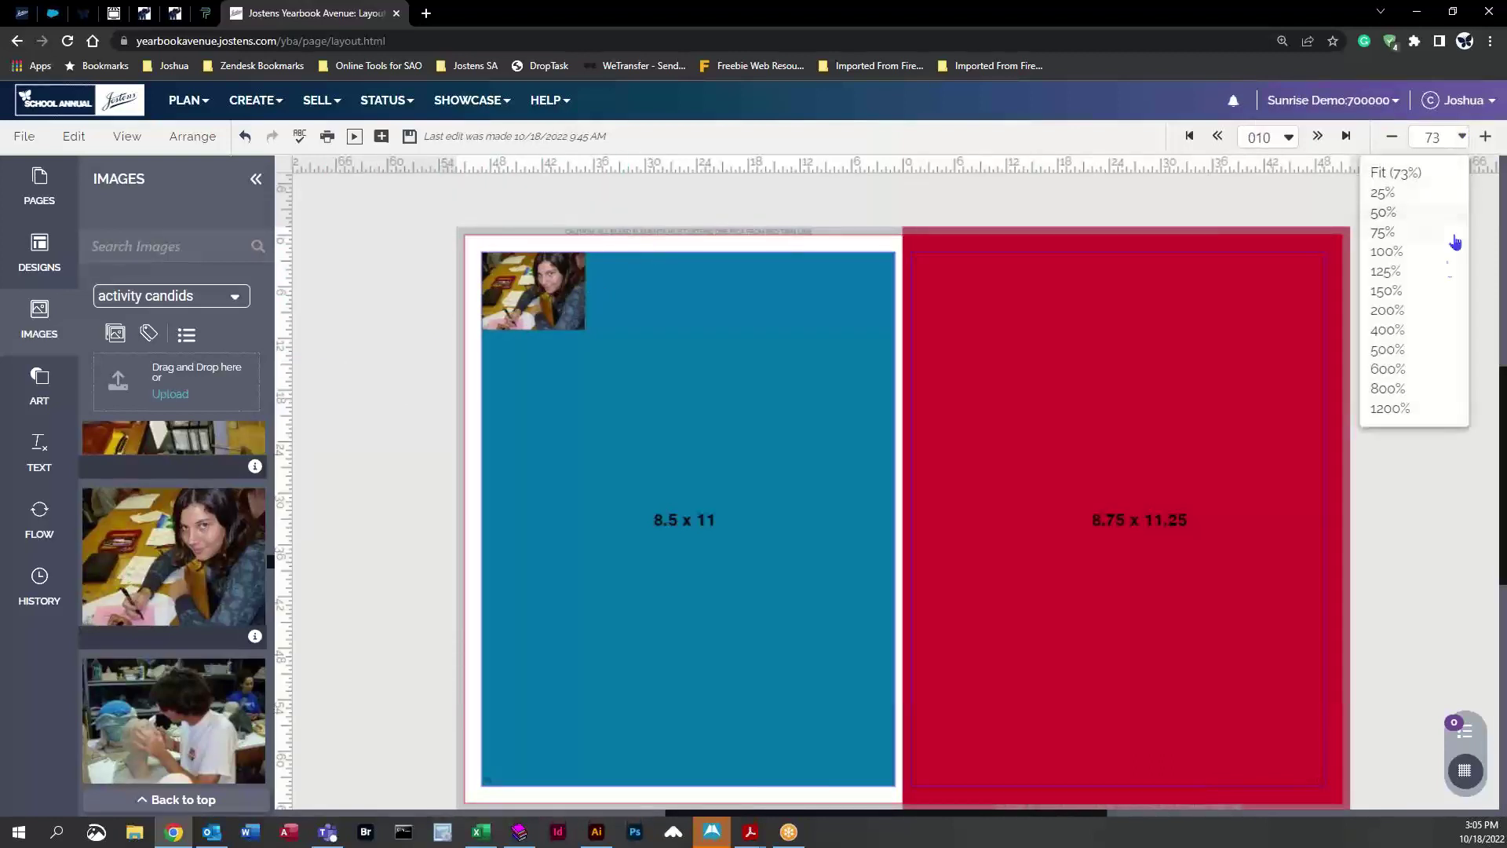
pyautogui.click(1406, 275)
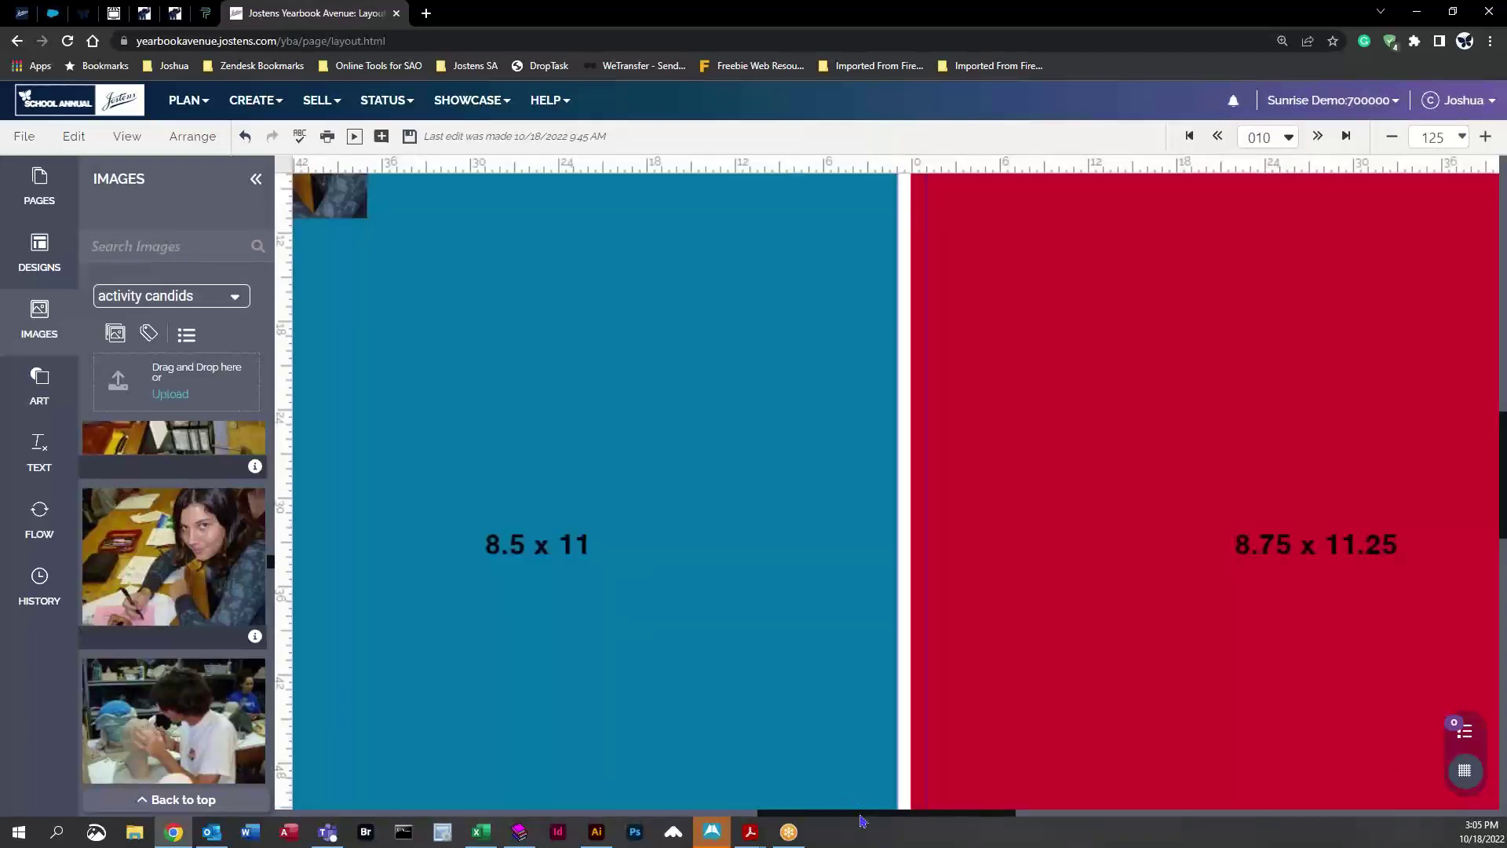
pyautogui.moveTo(848, 820); pyautogui.dragTo(784, 820)
pyautogui.scroll(3, 938, 734)
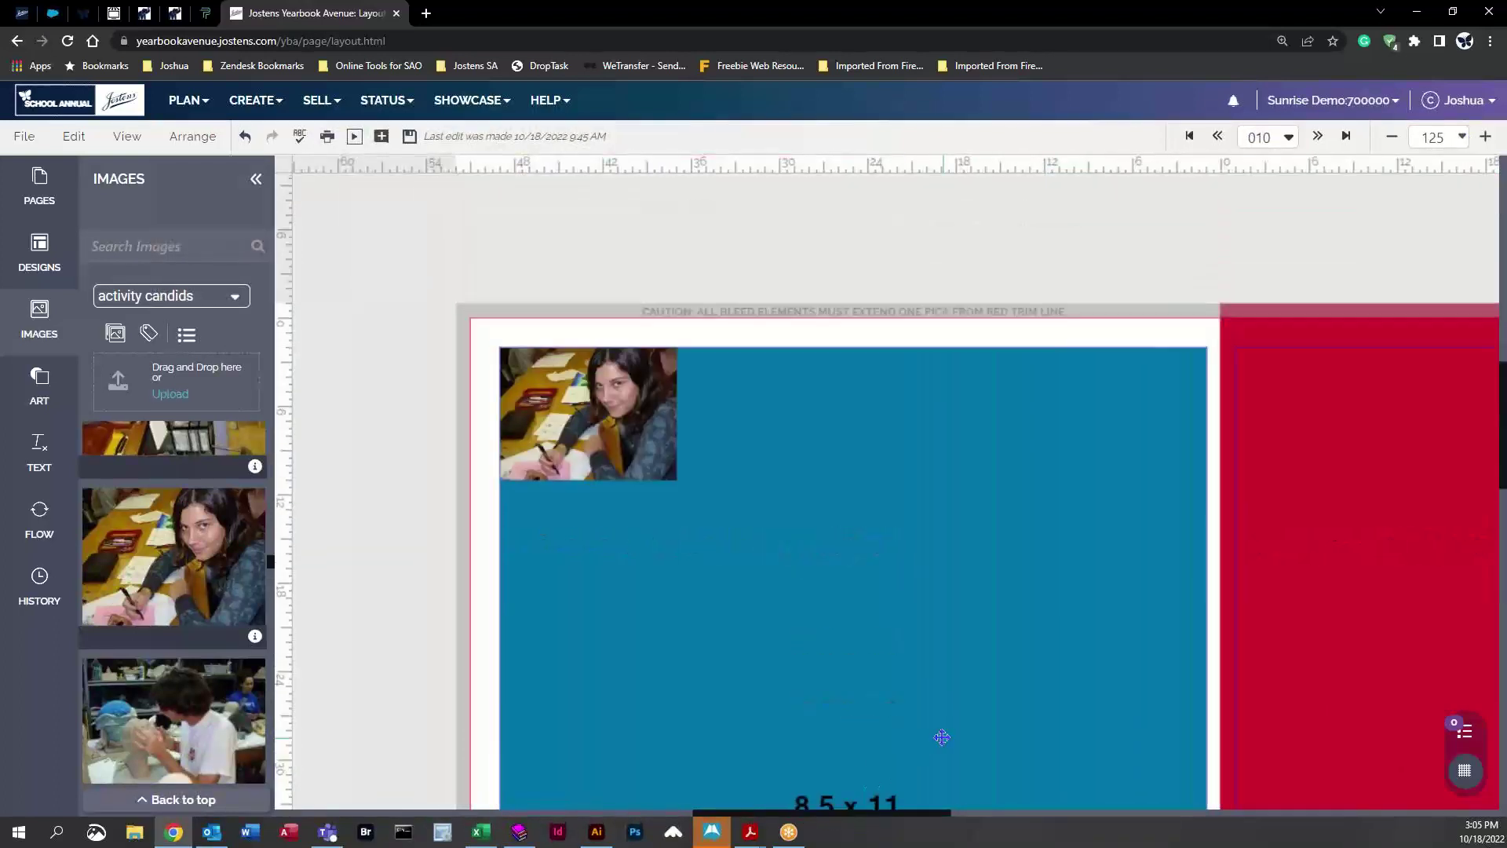
pyautogui.moveTo(618, 452); pyautogui.dragTo(572, 409)
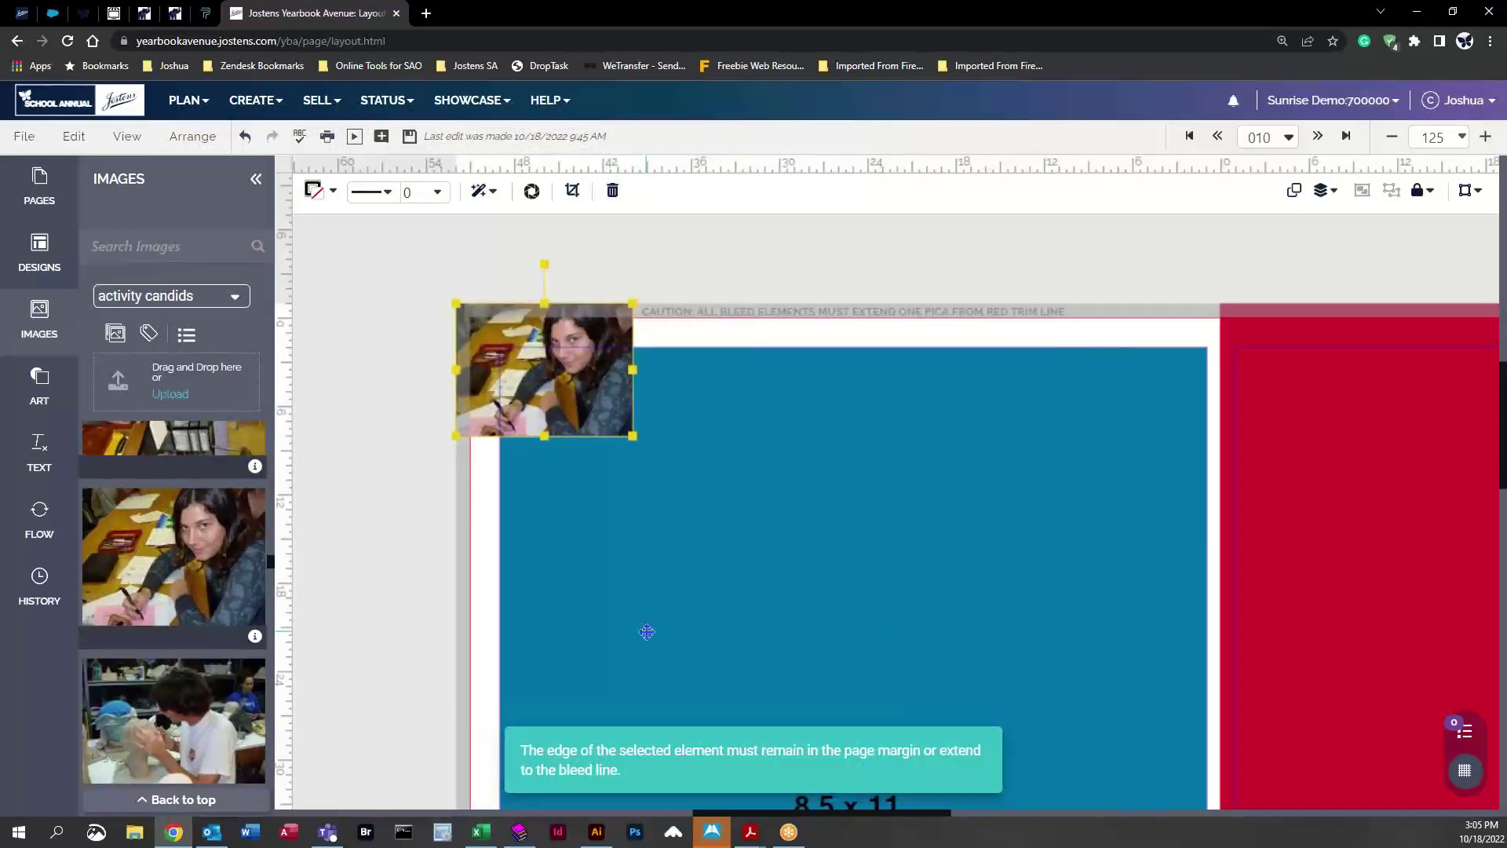
# Place the photos of the boy in the black shirt and the child with an apple along the page's upper bleed edge
pyautogui.moveTo(228, 679); pyautogui.dragTo(253, 553)
pyautogui.scroll(-3, 253, 552)
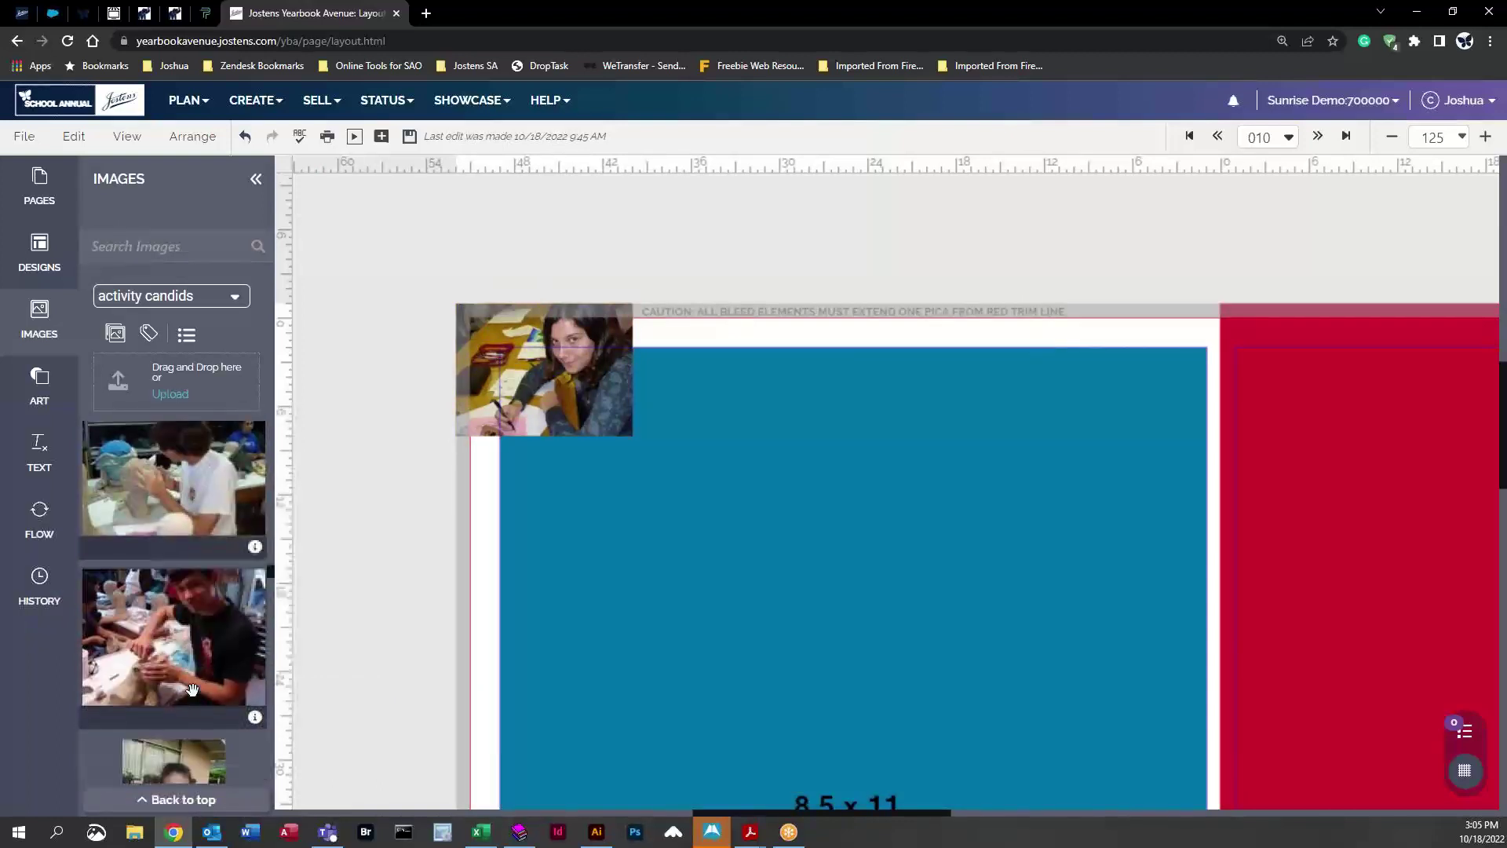
pyautogui.moveTo(176, 631); pyautogui.dragTo(1128, 364)
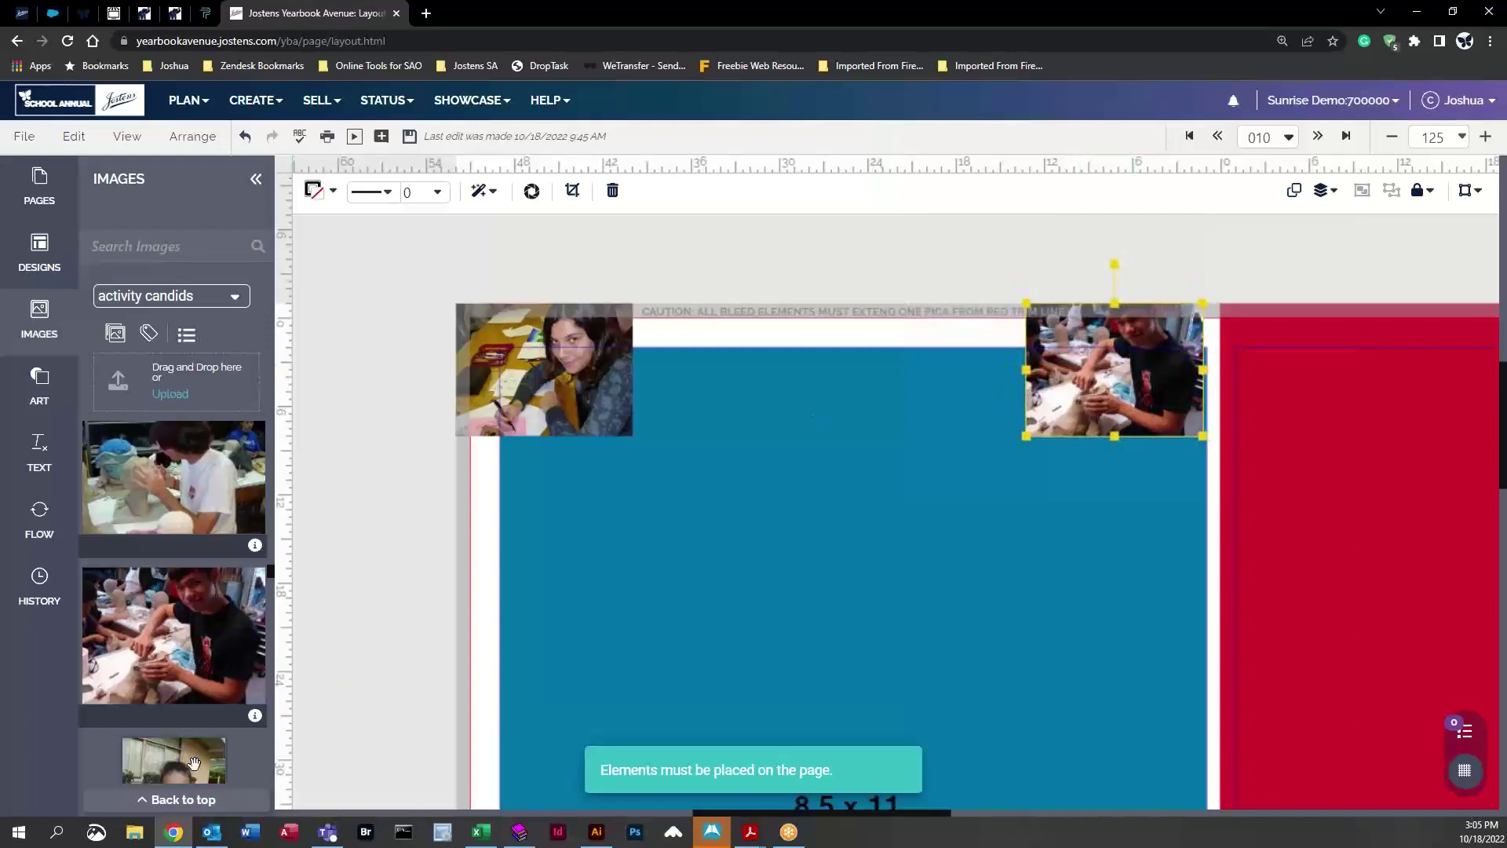
pyautogui.moveTo(189, 760); pyautogui.dragTo(816, 311)
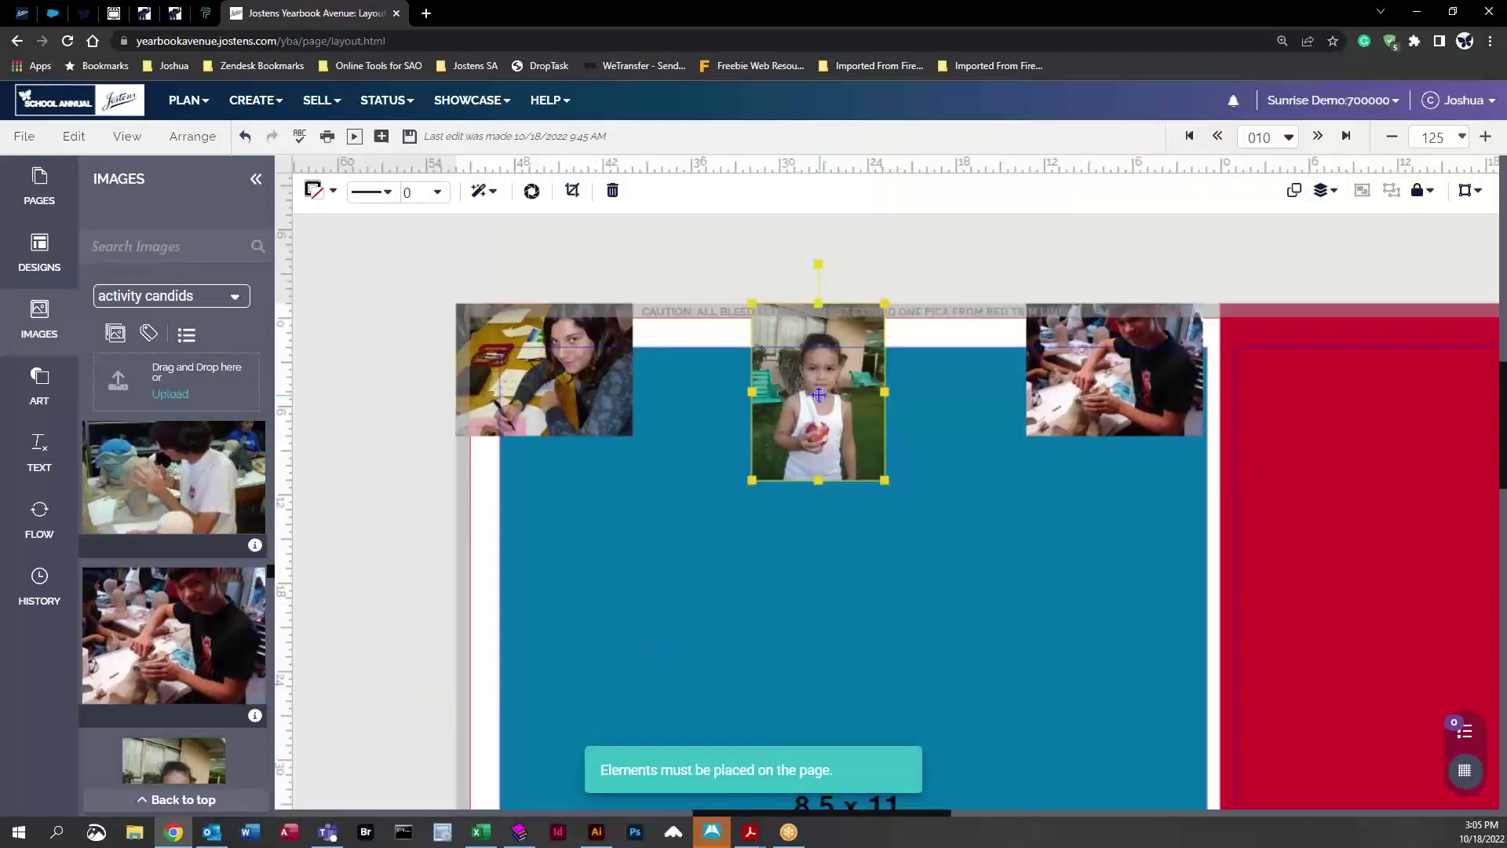
# Deselect everything and place a horizontal ruler guide along the red trim line at the page's upper edge
pyautogui.click(916, 575)
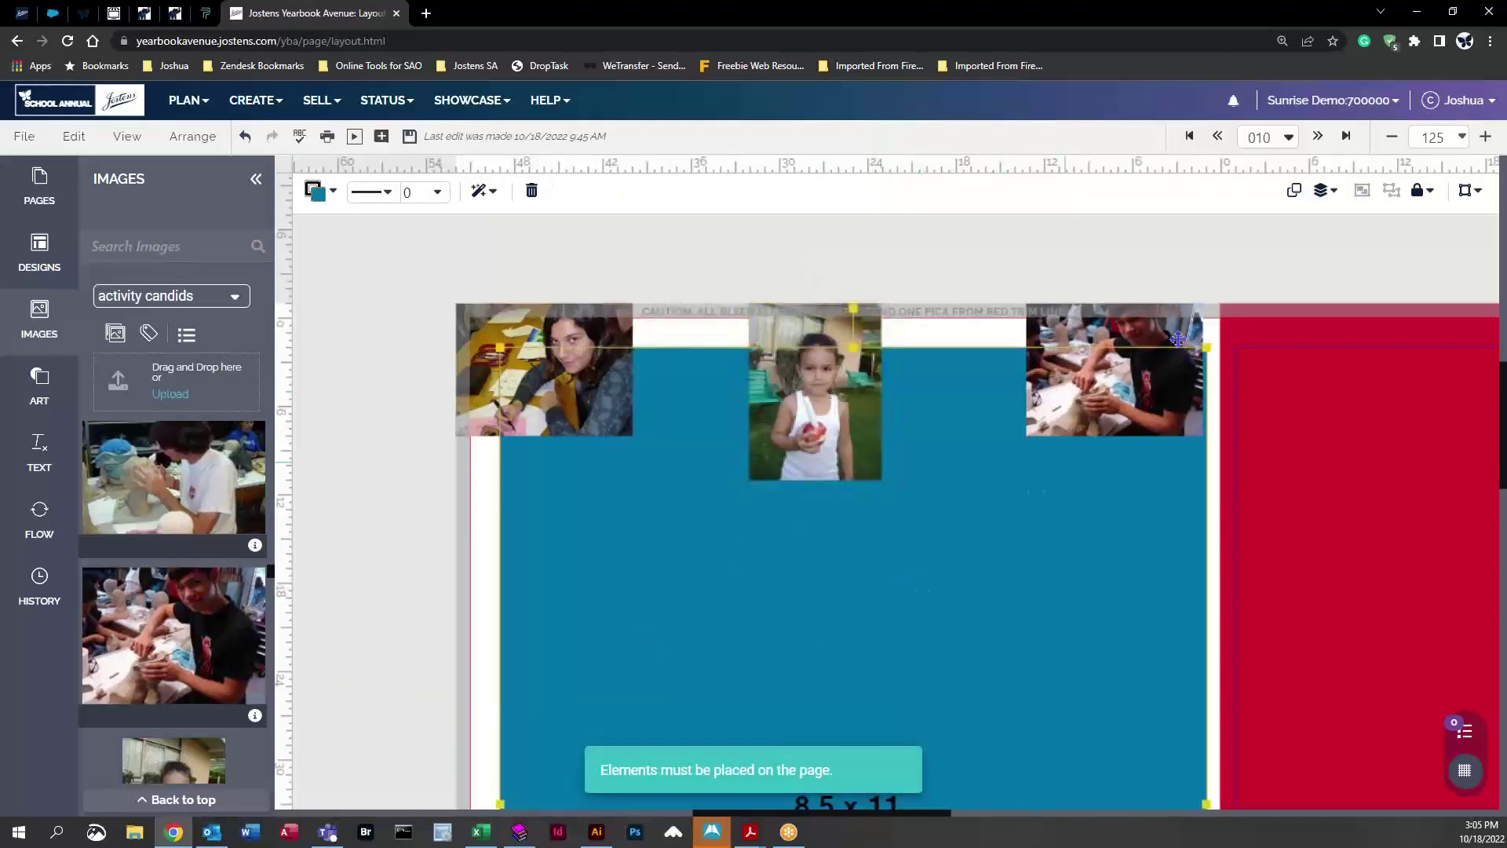
pyautogui.click(941, 272)
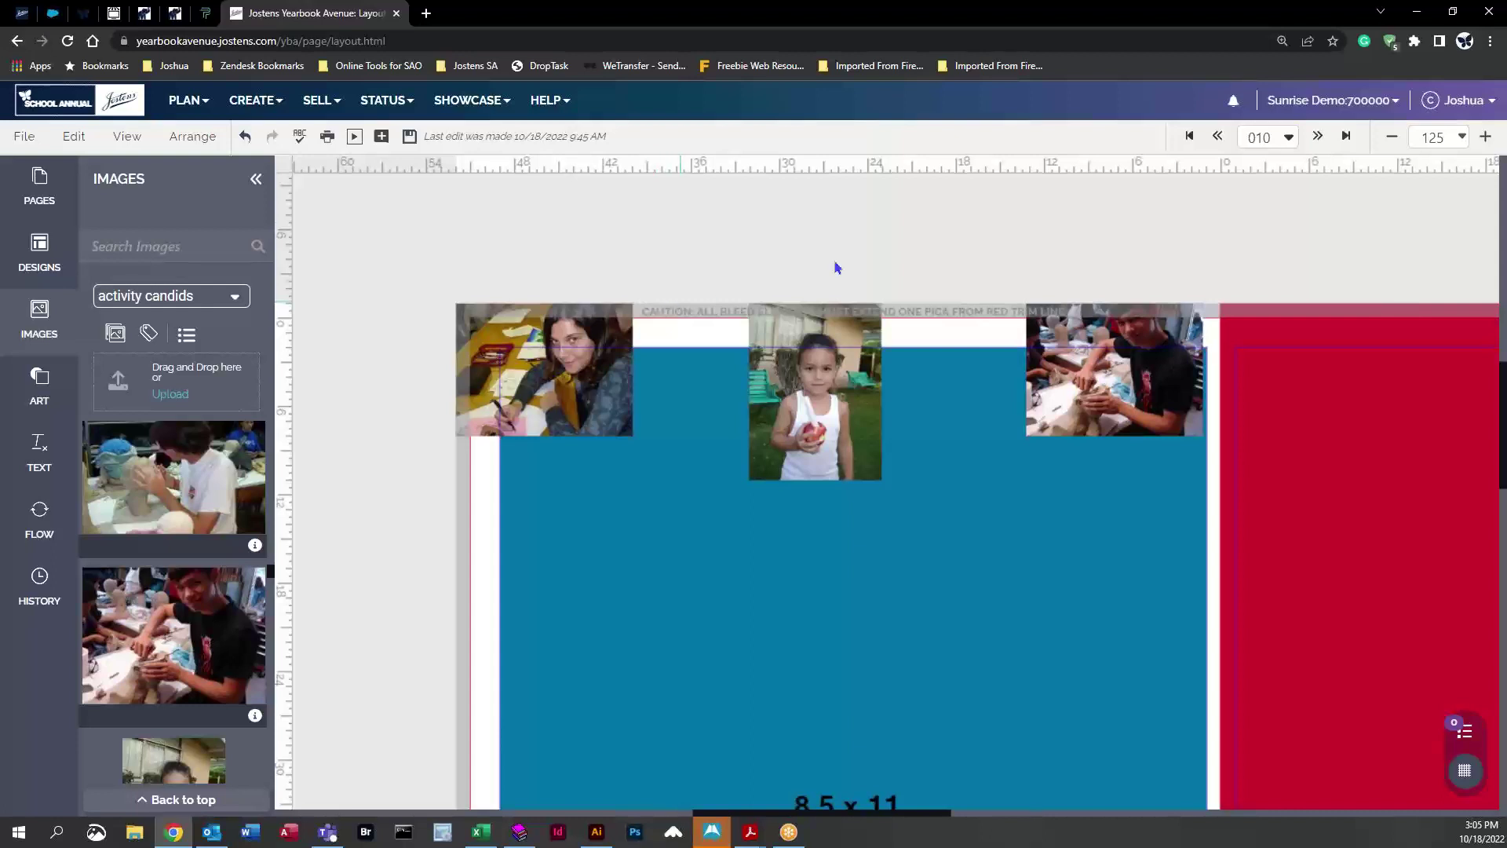
pyautogui.moveTo(874, 167); pyautogui.dragTo(939, 319)
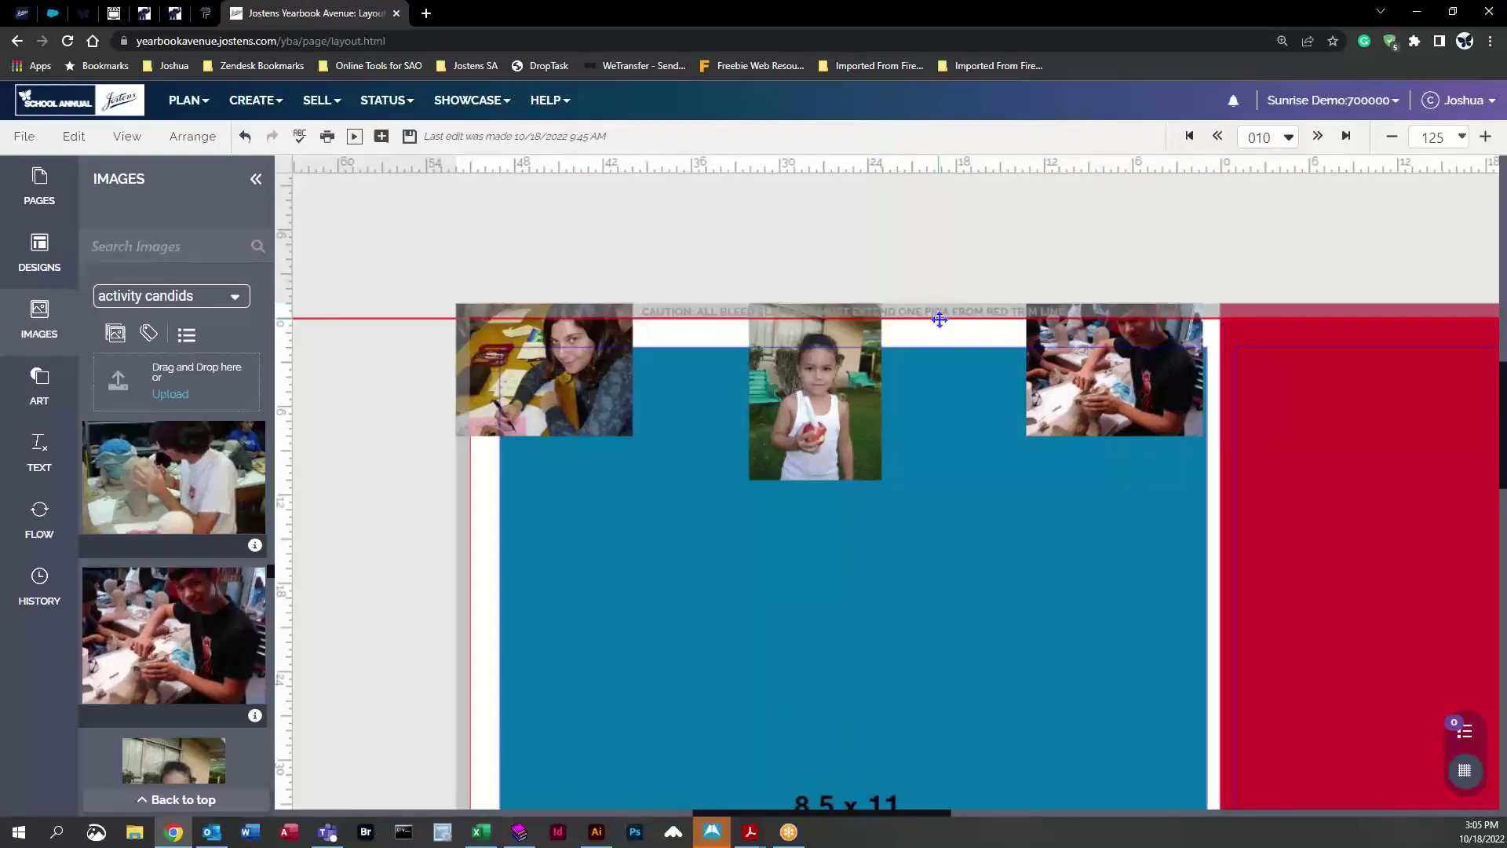
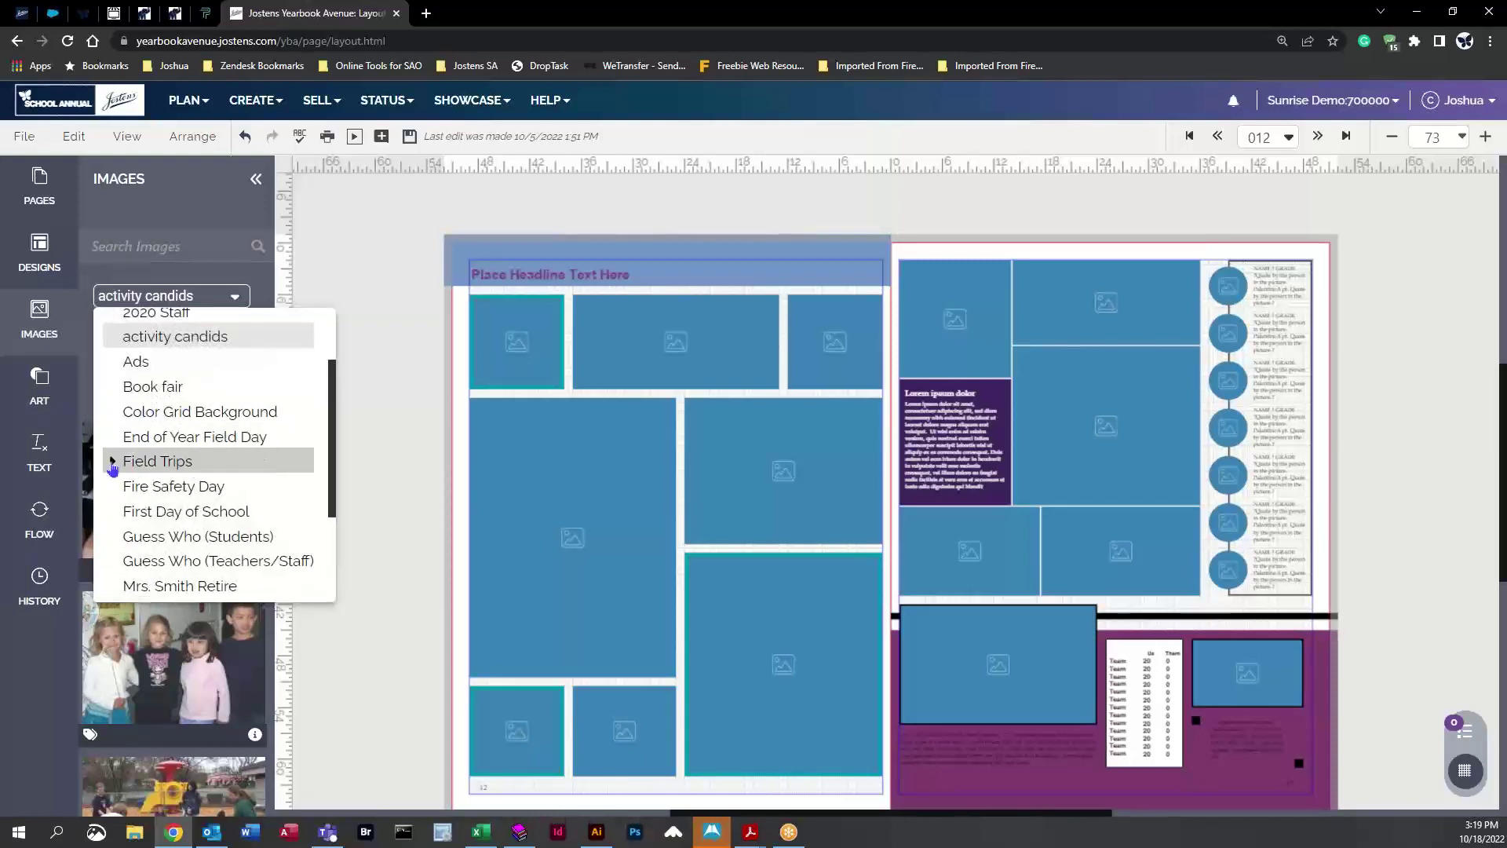
# Examine the subfolders of Field Trips in the image folder list, and collapse the Field Trips and Activity folders
pyautogui.click(112, 463)
pyautogui.scroll(-1, 165, 456)
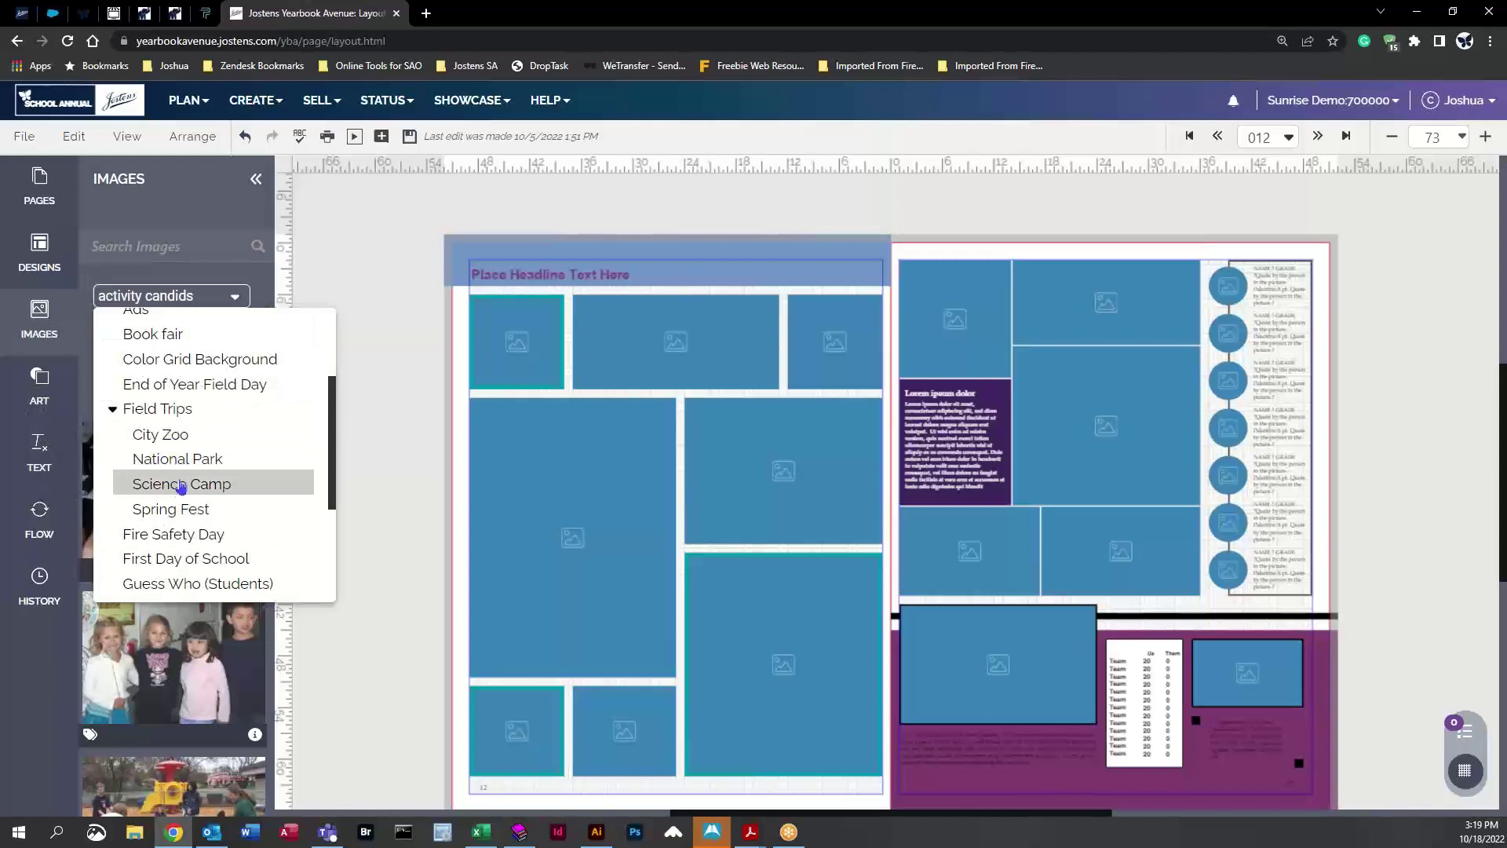
pyautogui.click(113, 408)
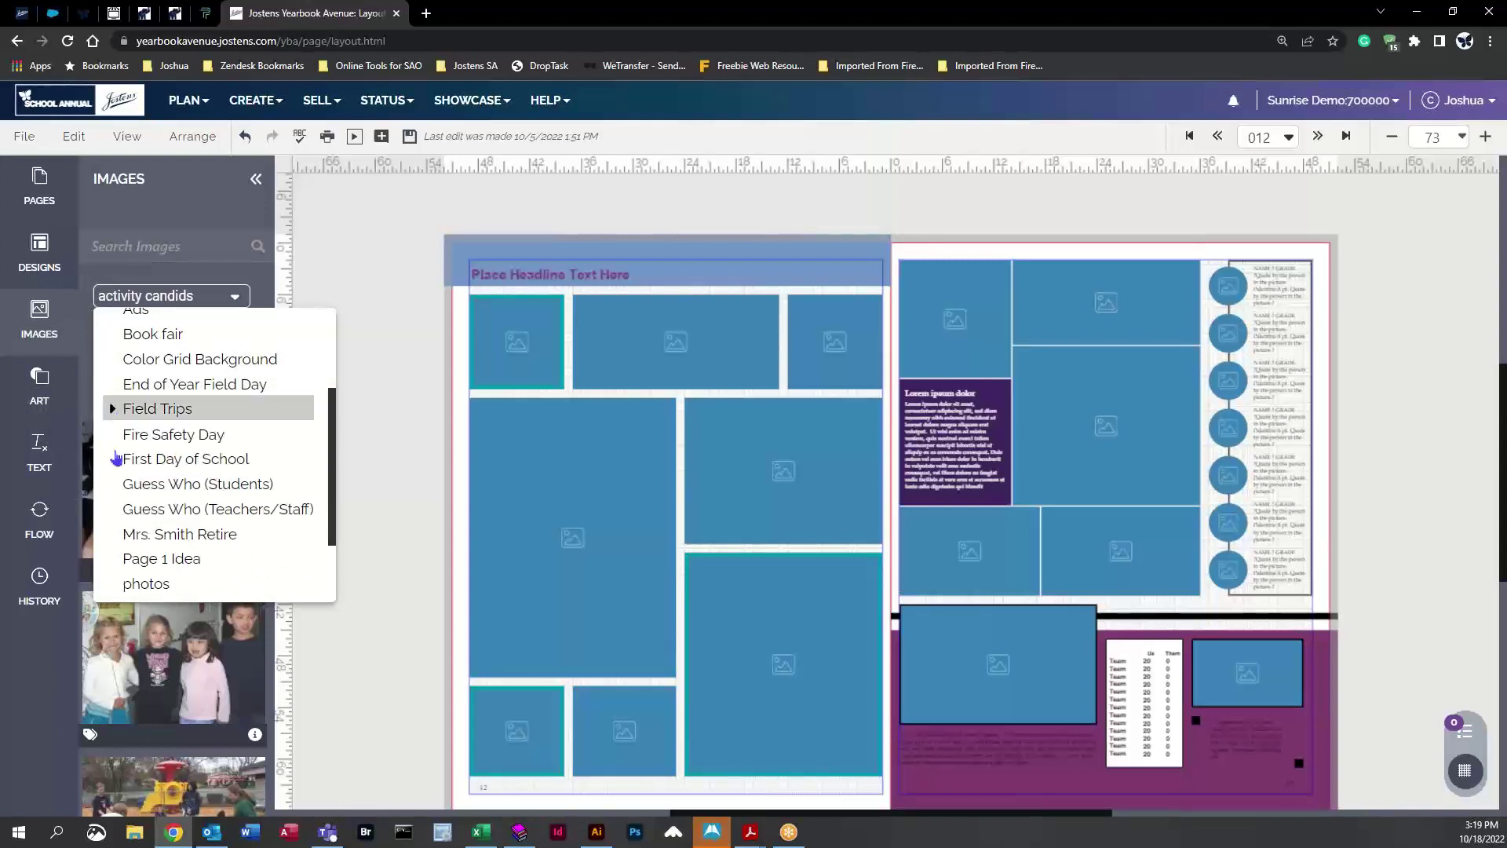
pyautogui.scroll(3, 185, 471)
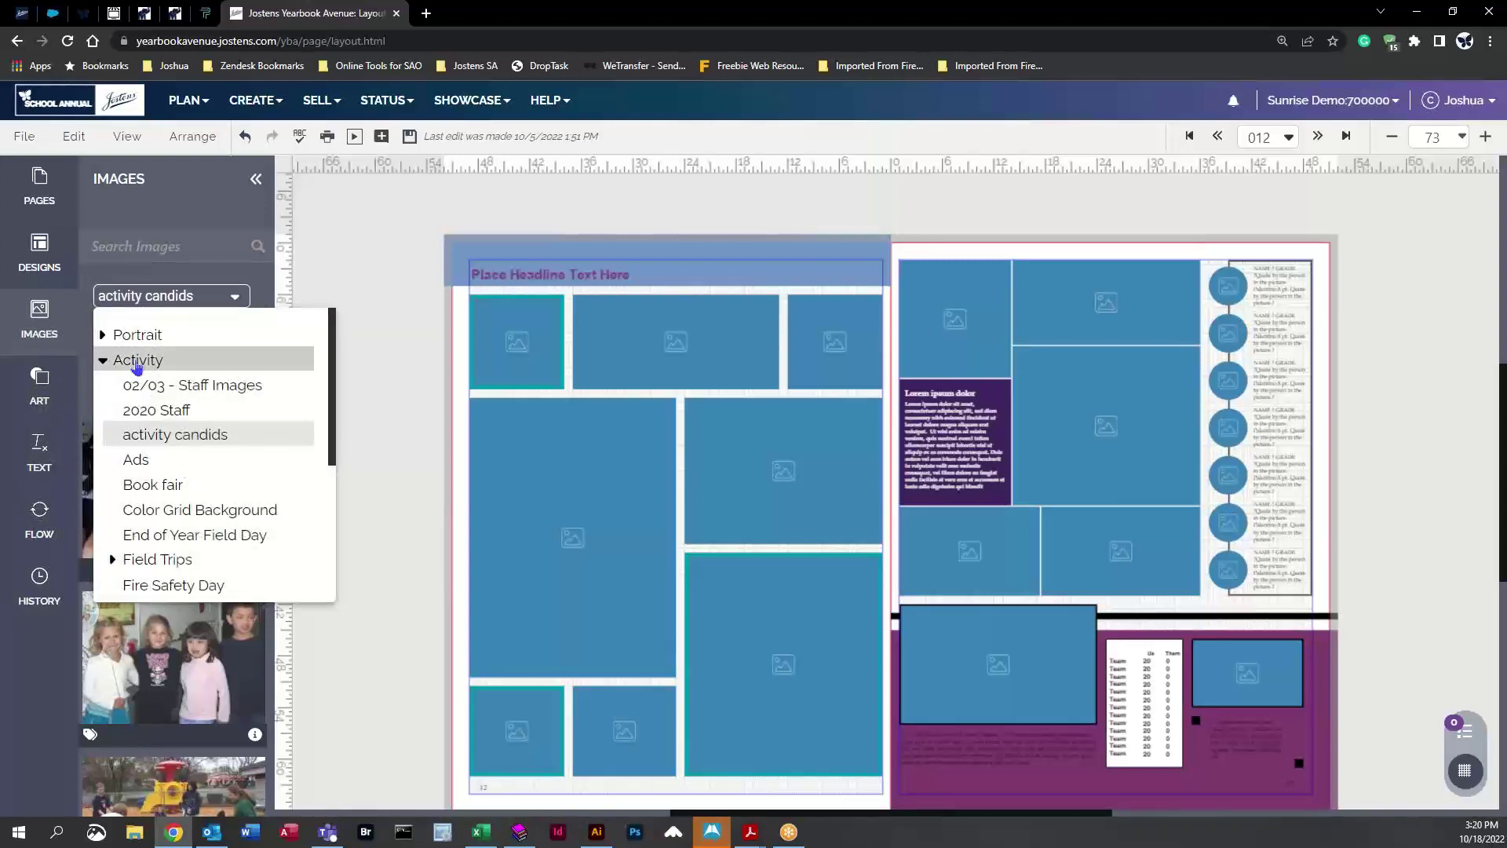
pyautogui.click(103, 361)
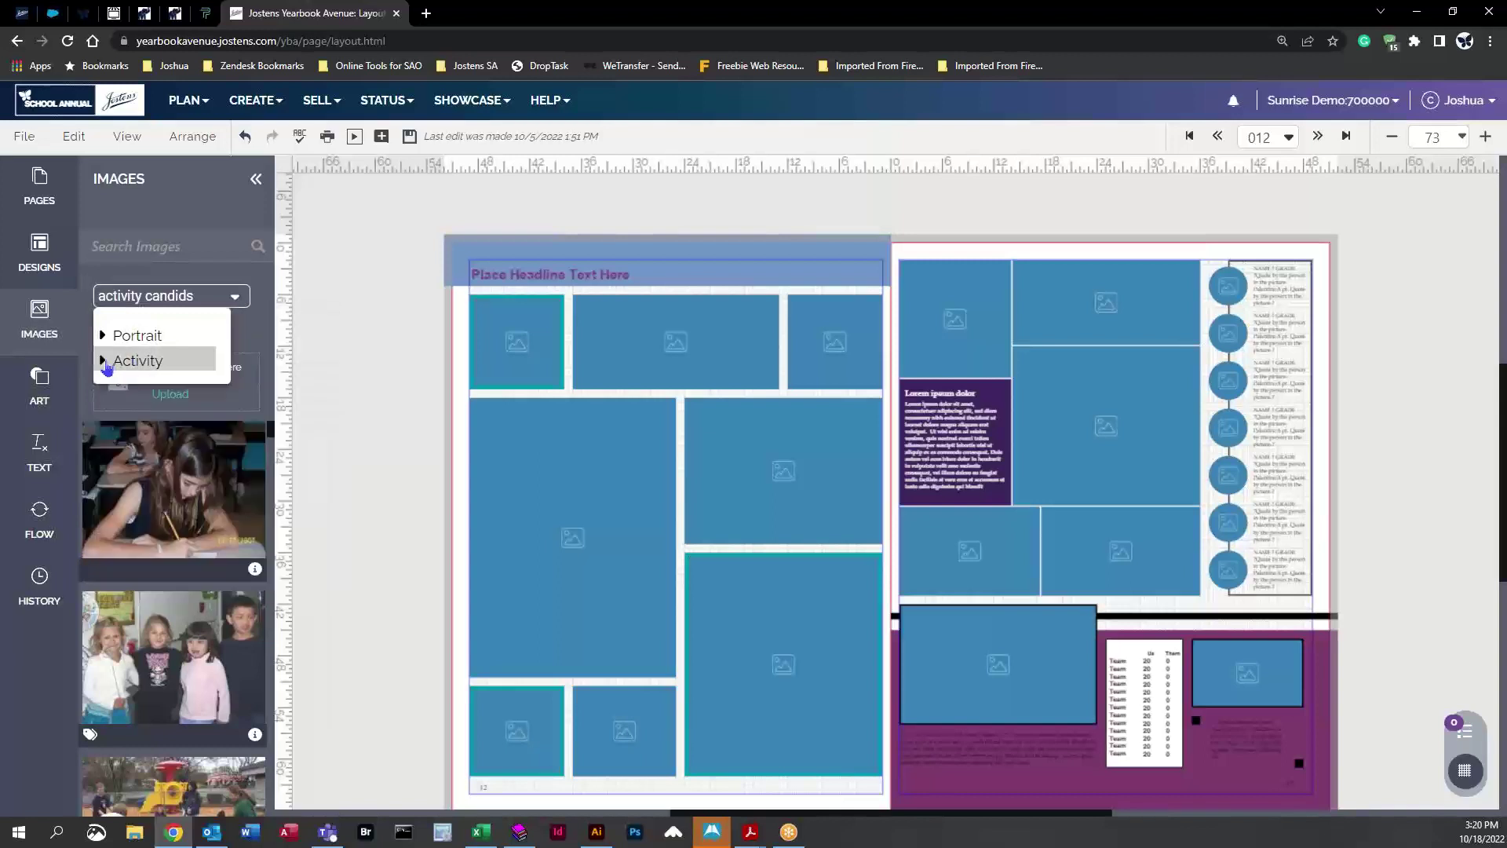
# Show the art options for the page
pyautogui.click(59, 413)
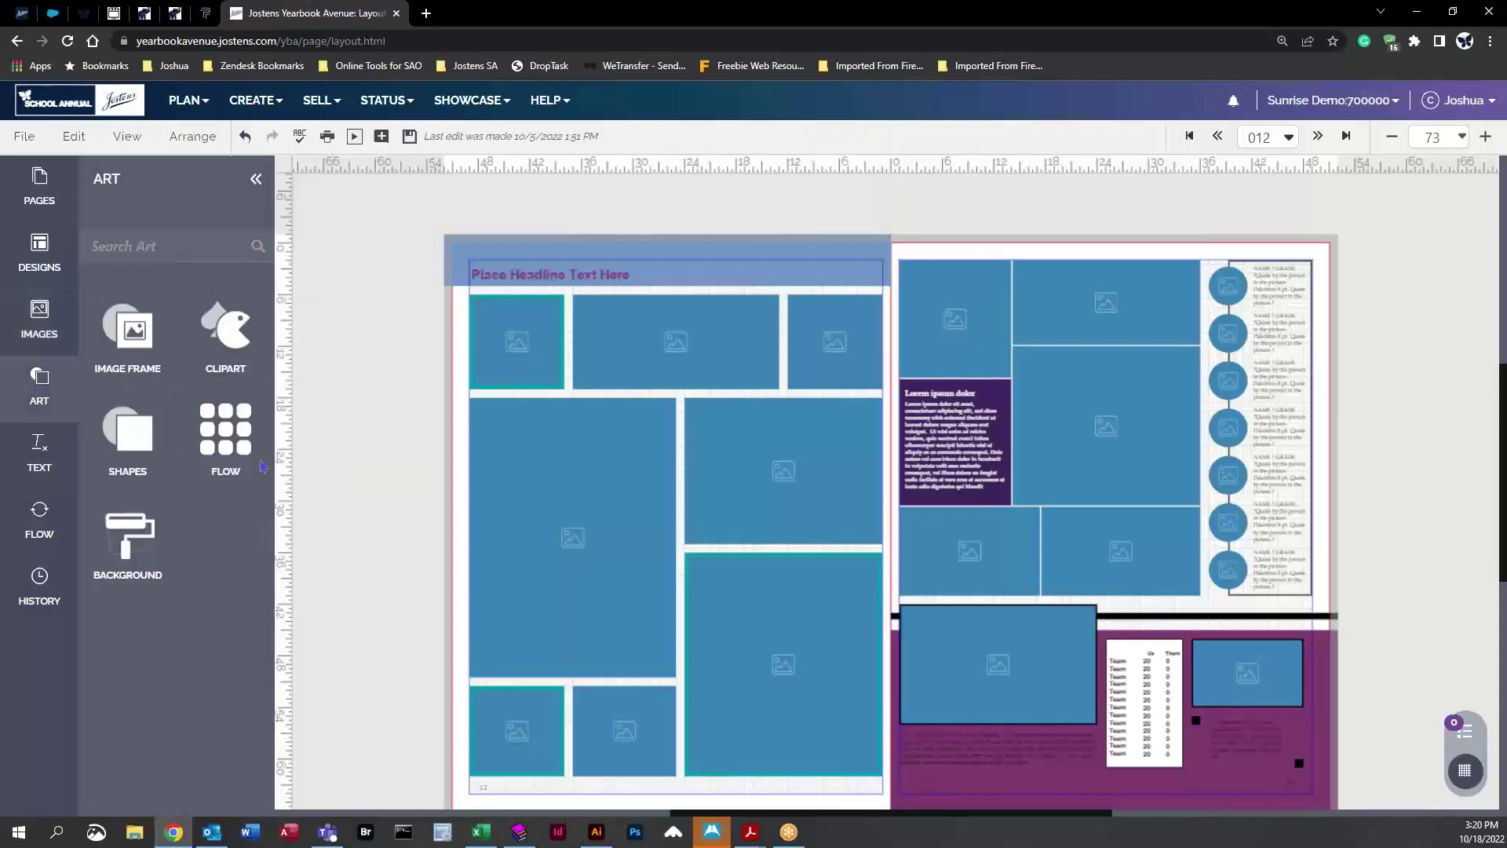
# Show the available image frame shapes and delete all the elements on the left page
pyautogui.click(145, 372)
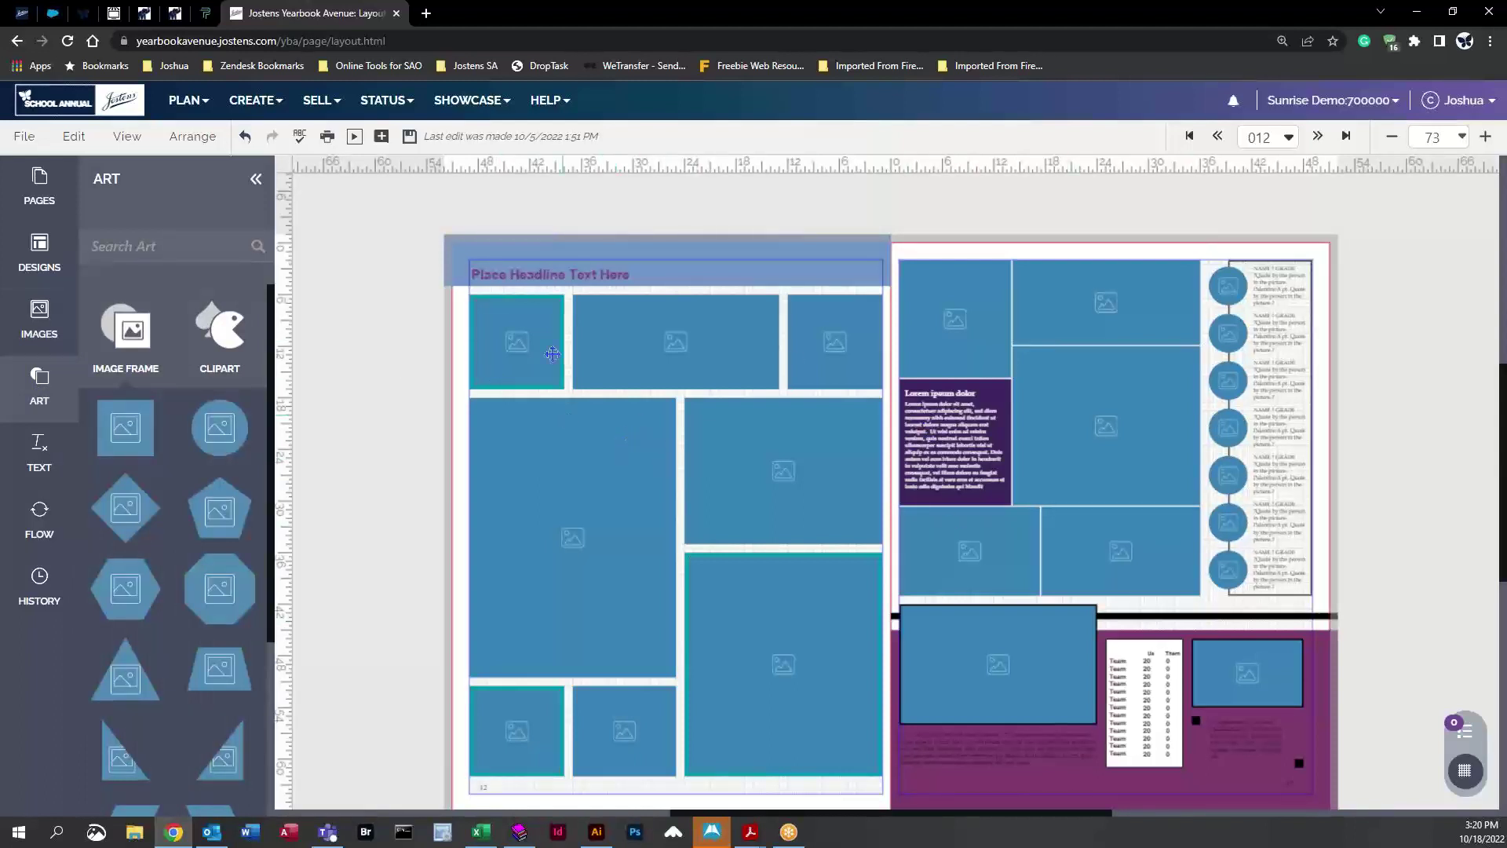
pyautogui.moveTo(418, 220); pyautogui.dragTo(892, 733)
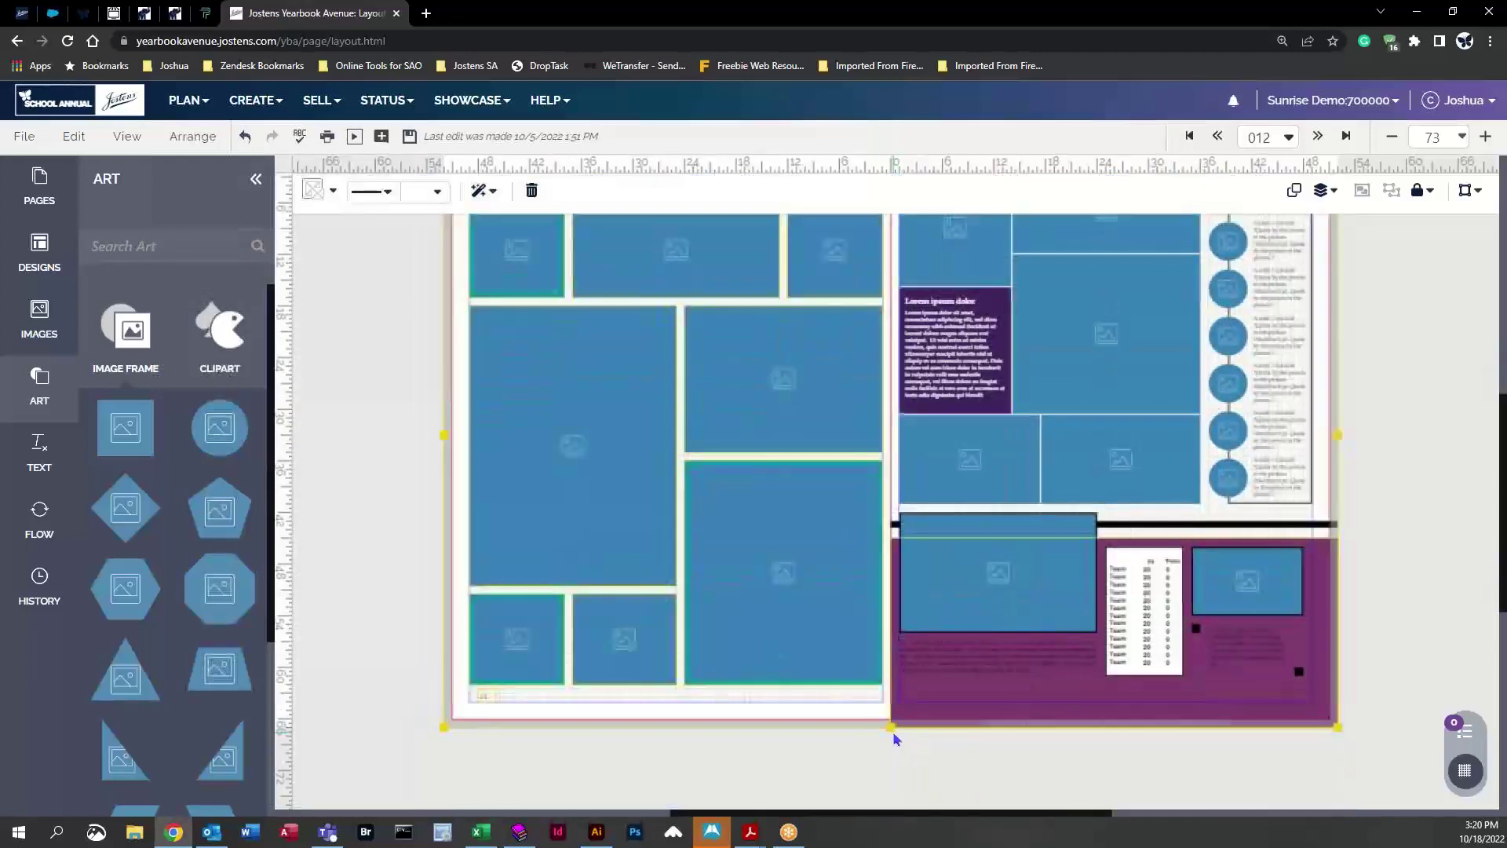
pyautogui.press('Delete')
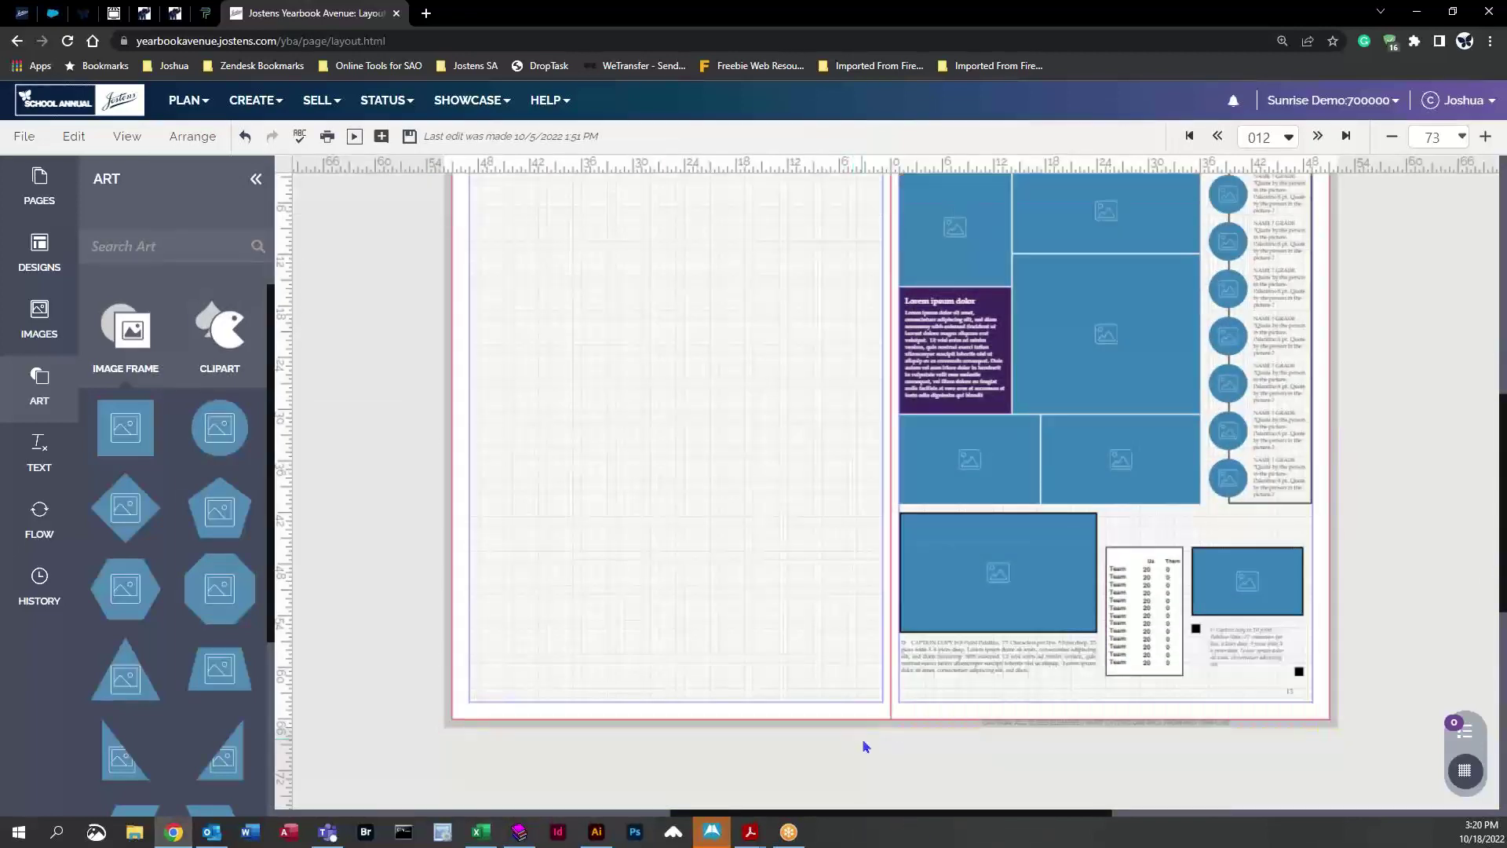
pyautogui.scroll(3, 805, 680)
pyautogui.scroll(-3, 133, 483)
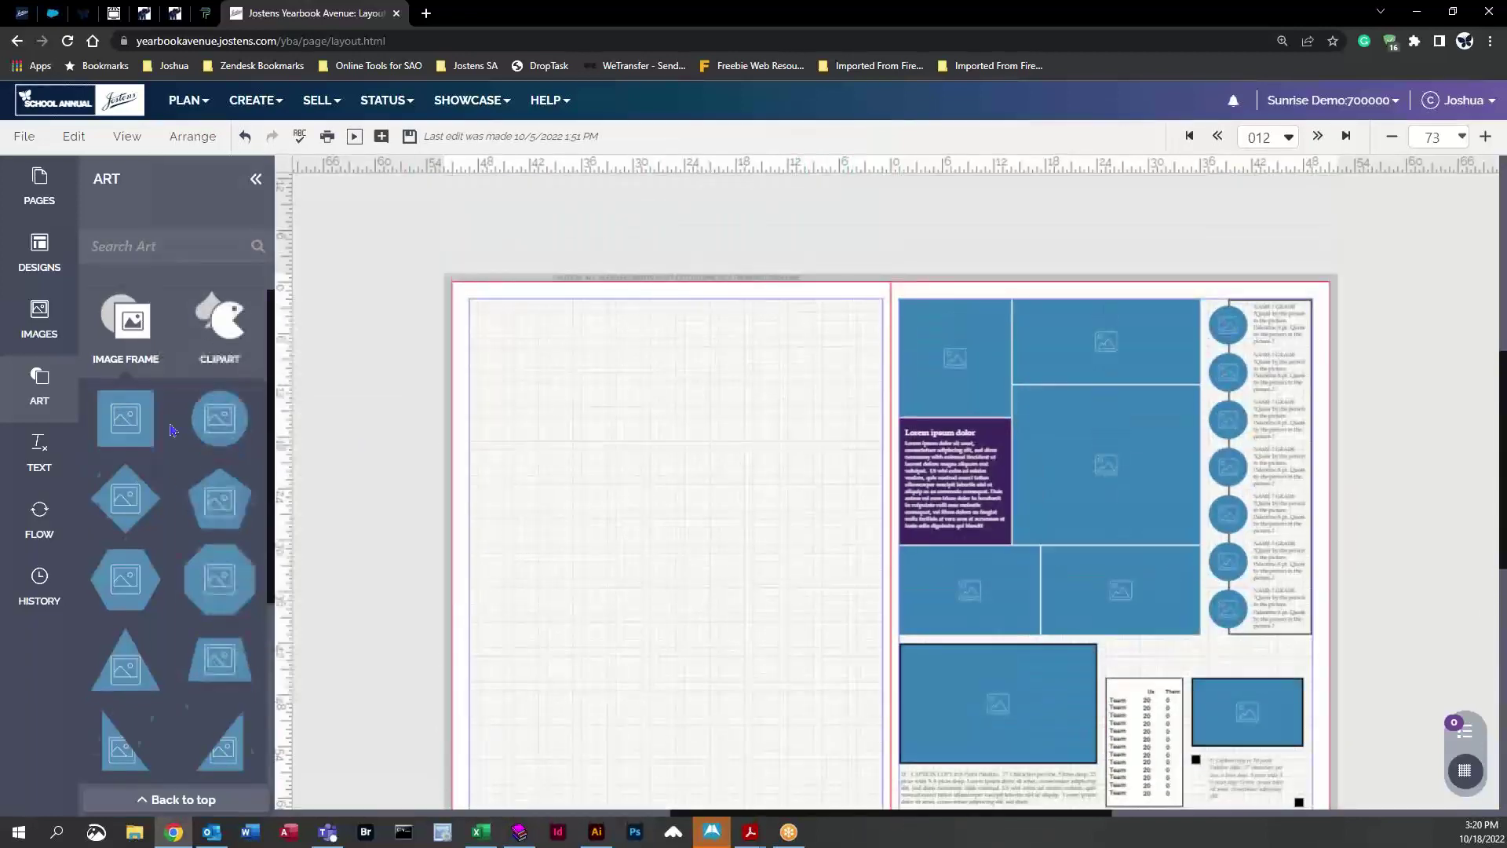
# Place two image frames from the square shape on the emptied left page, one near its upper outer corner and one diagonally below it
pyautogui.scroll(2, 114, 330)
pyautogui.moveTo(114, 330); pyautogui.dragTo(531, 352)
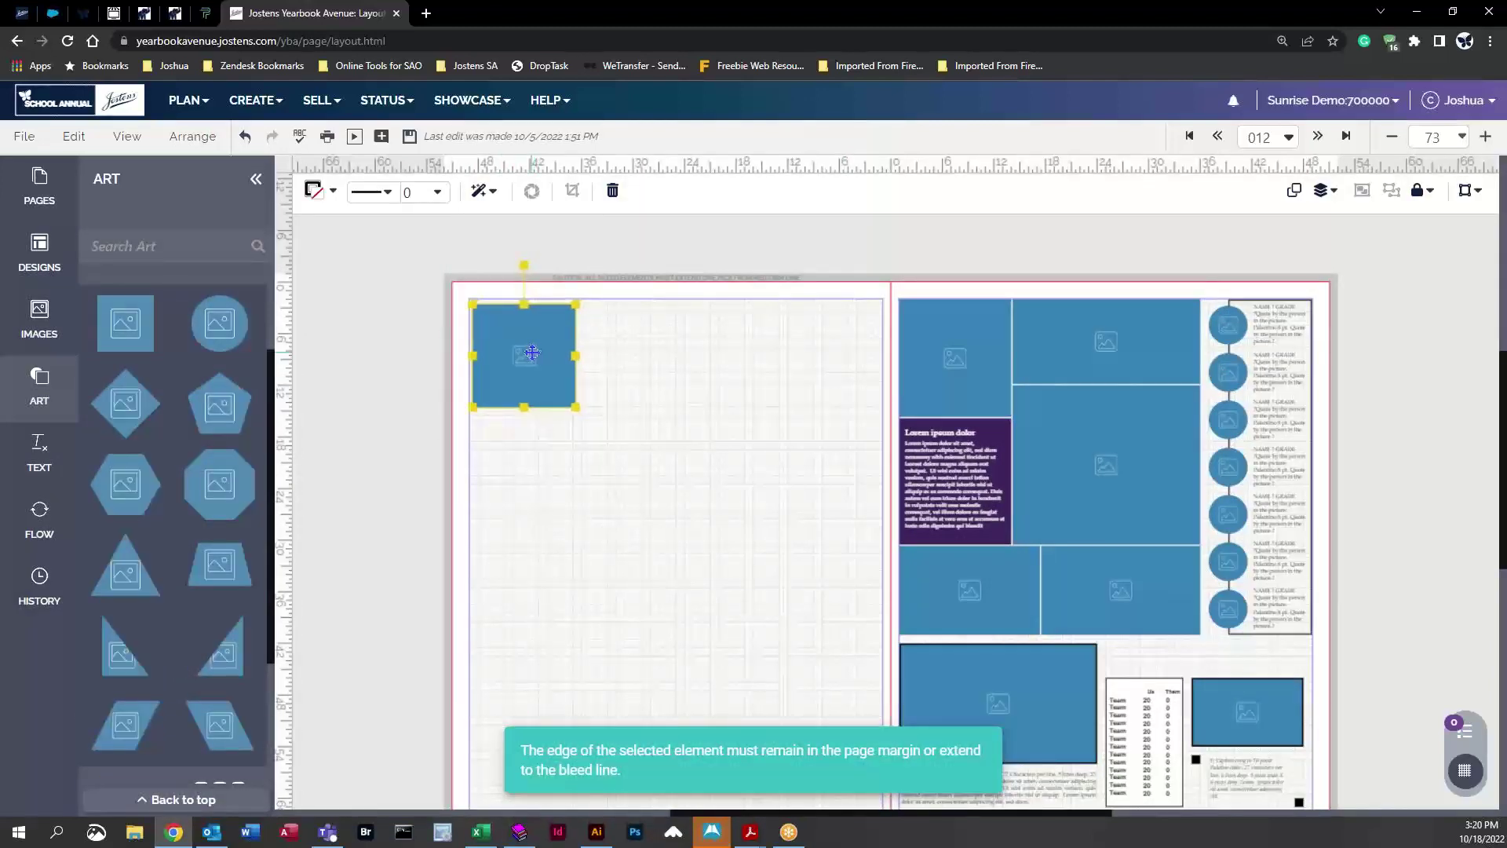
pyautogui.moveTo(126, 323); pyautogui.dragTo(630, 622)
pyautogui.click(365, 399)
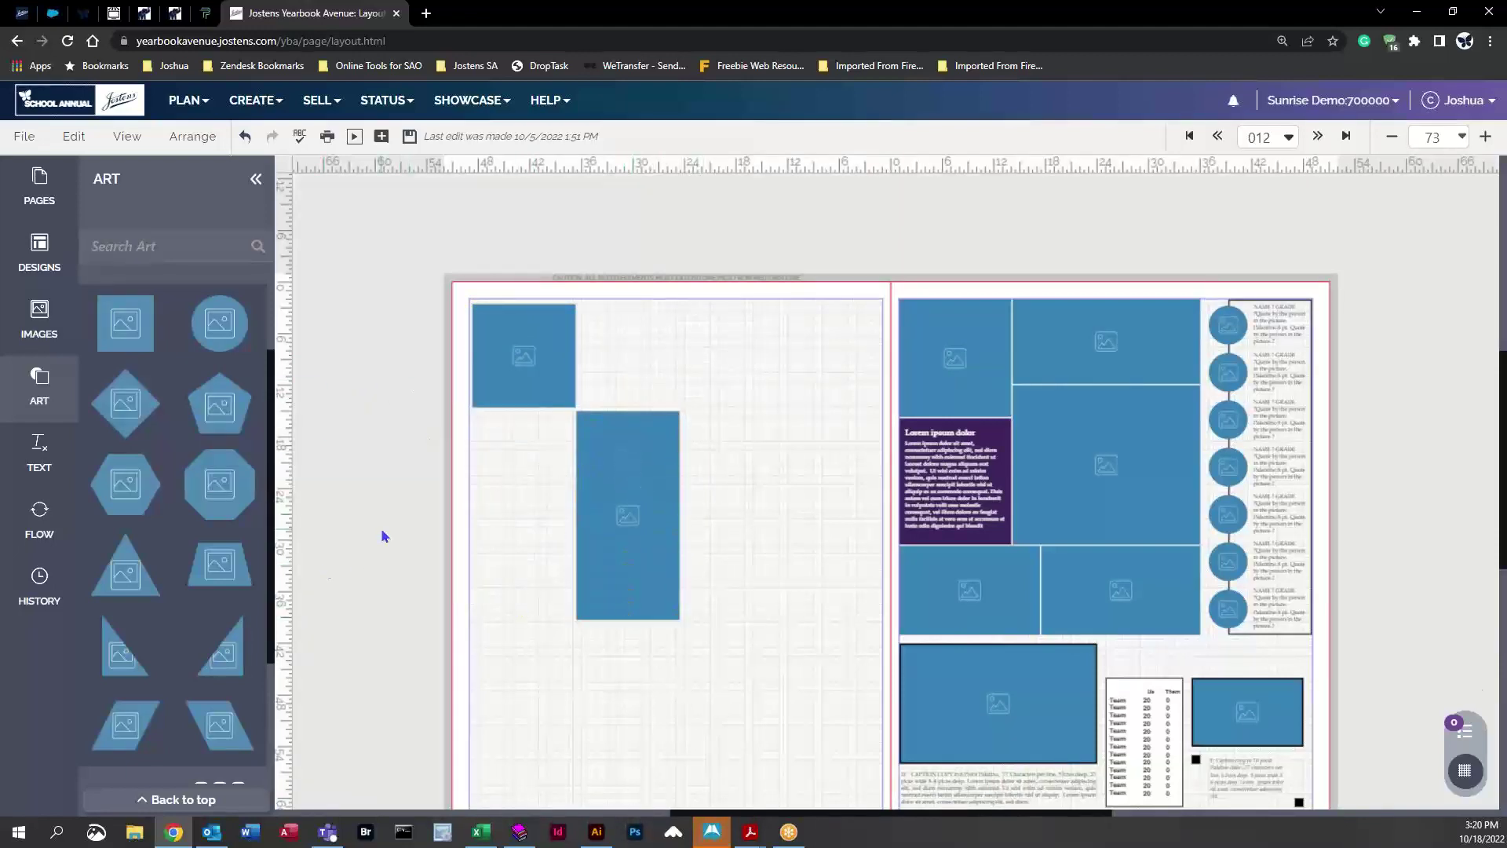
pyautogui.scroll(-1, 389, 526)
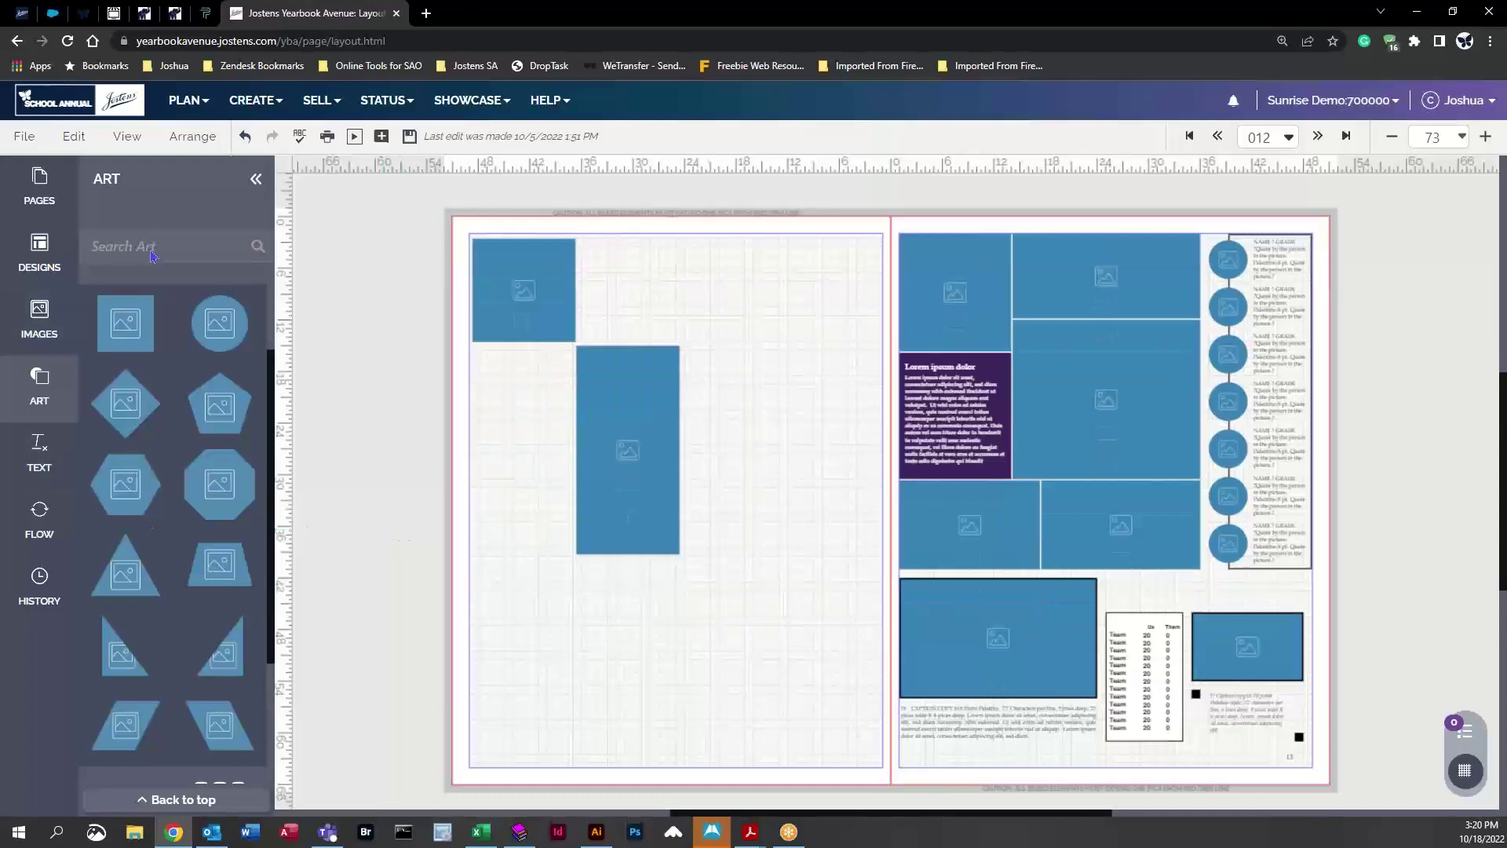
# Examine the clipart collections grouped by category, cover, theme and type
pyautogui.scroll(2, 225, 277)
pyautogui.click(219, 325)
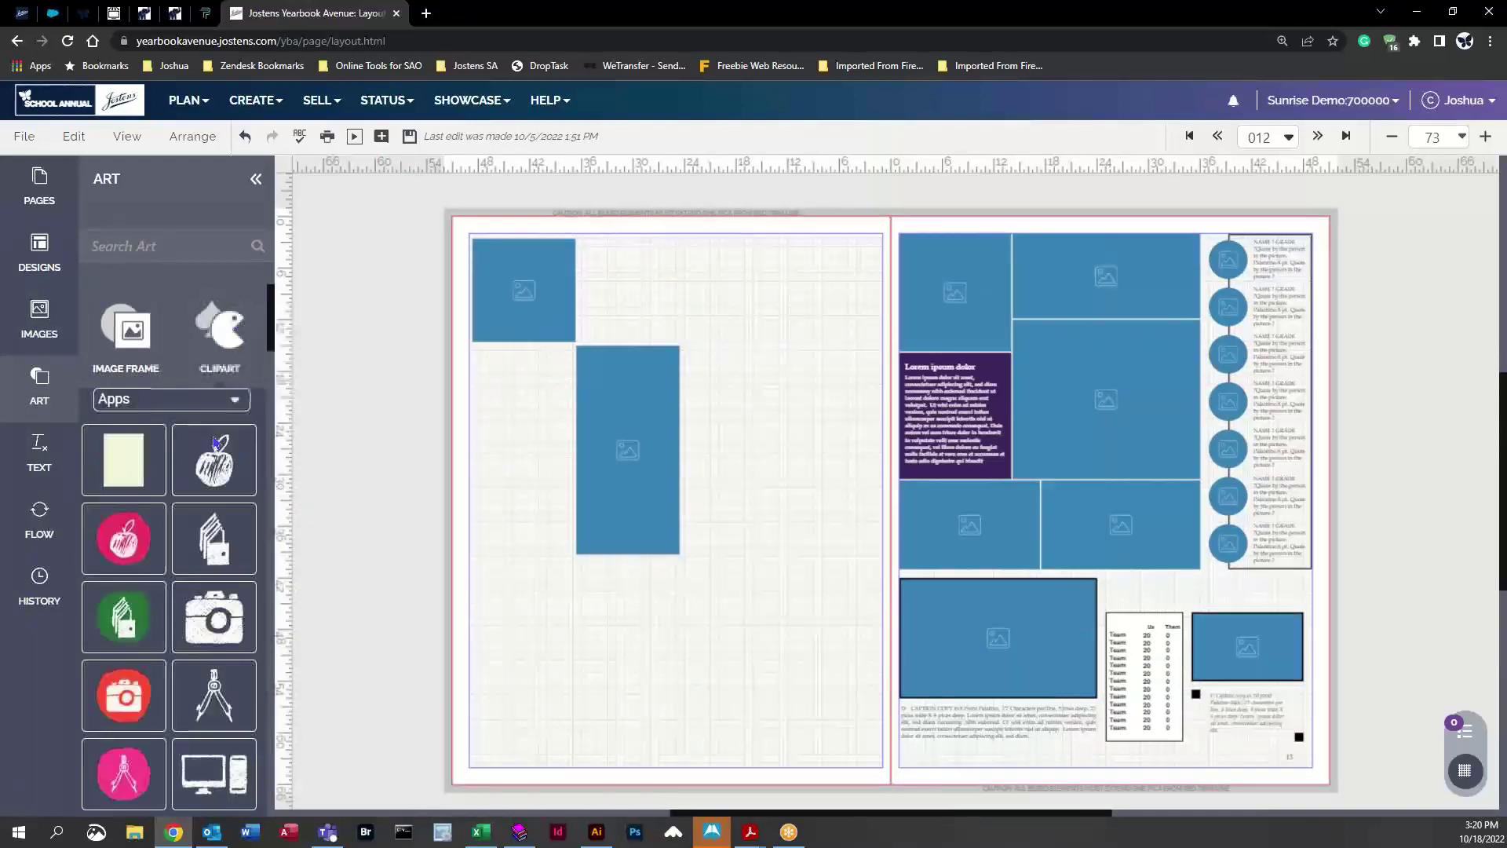
pyautogui.click(236, 401)
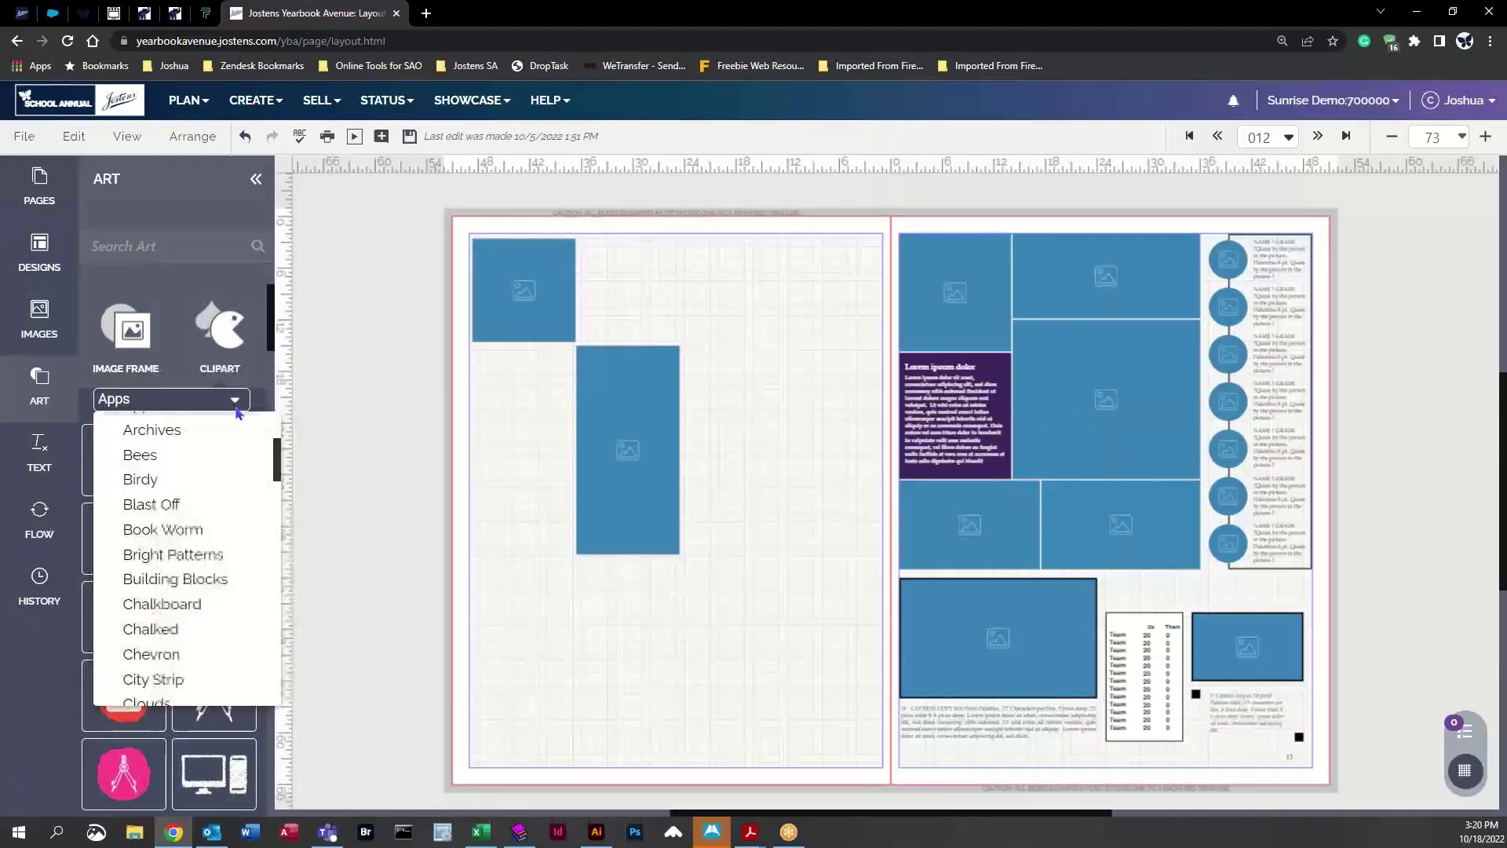
pyautogui.scroll(3, 202, 578)
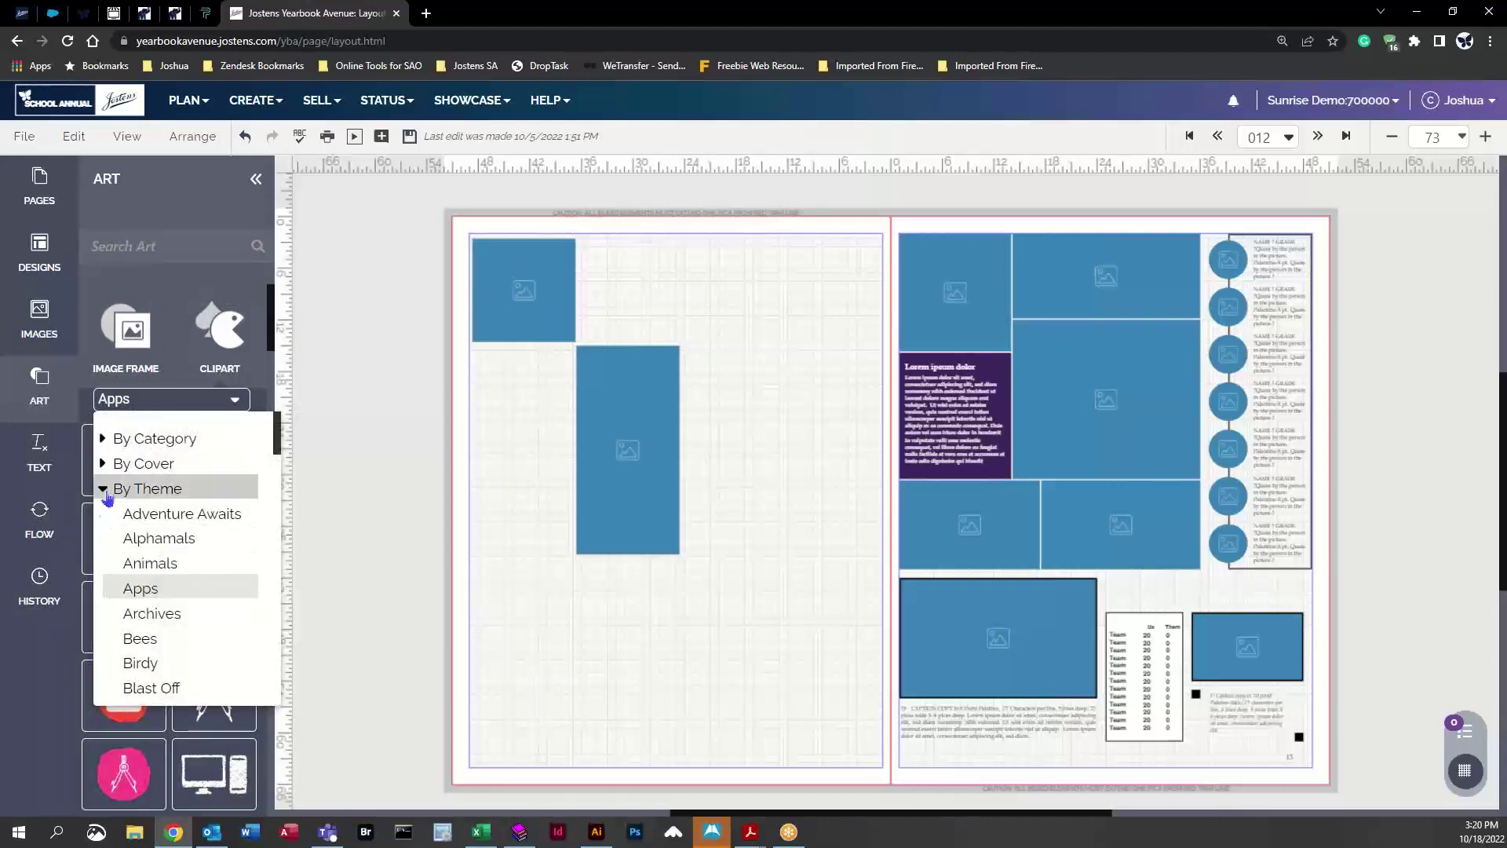
pyautogui.click(103, 490)
pyautogui.click(108, 437)
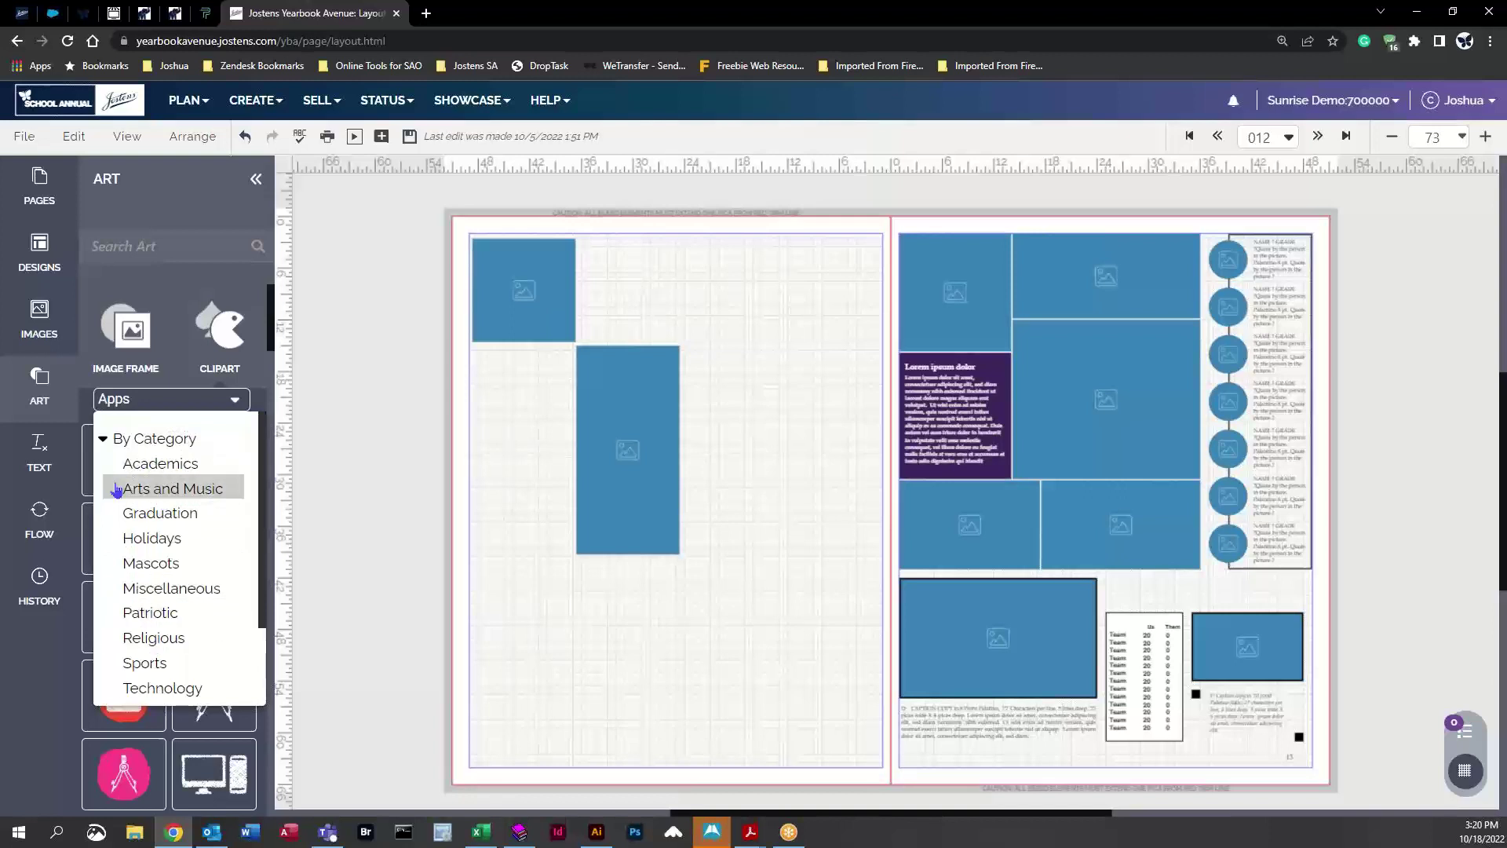
pyautogui.click(103, 438)
pyautogui.click(104, 465)
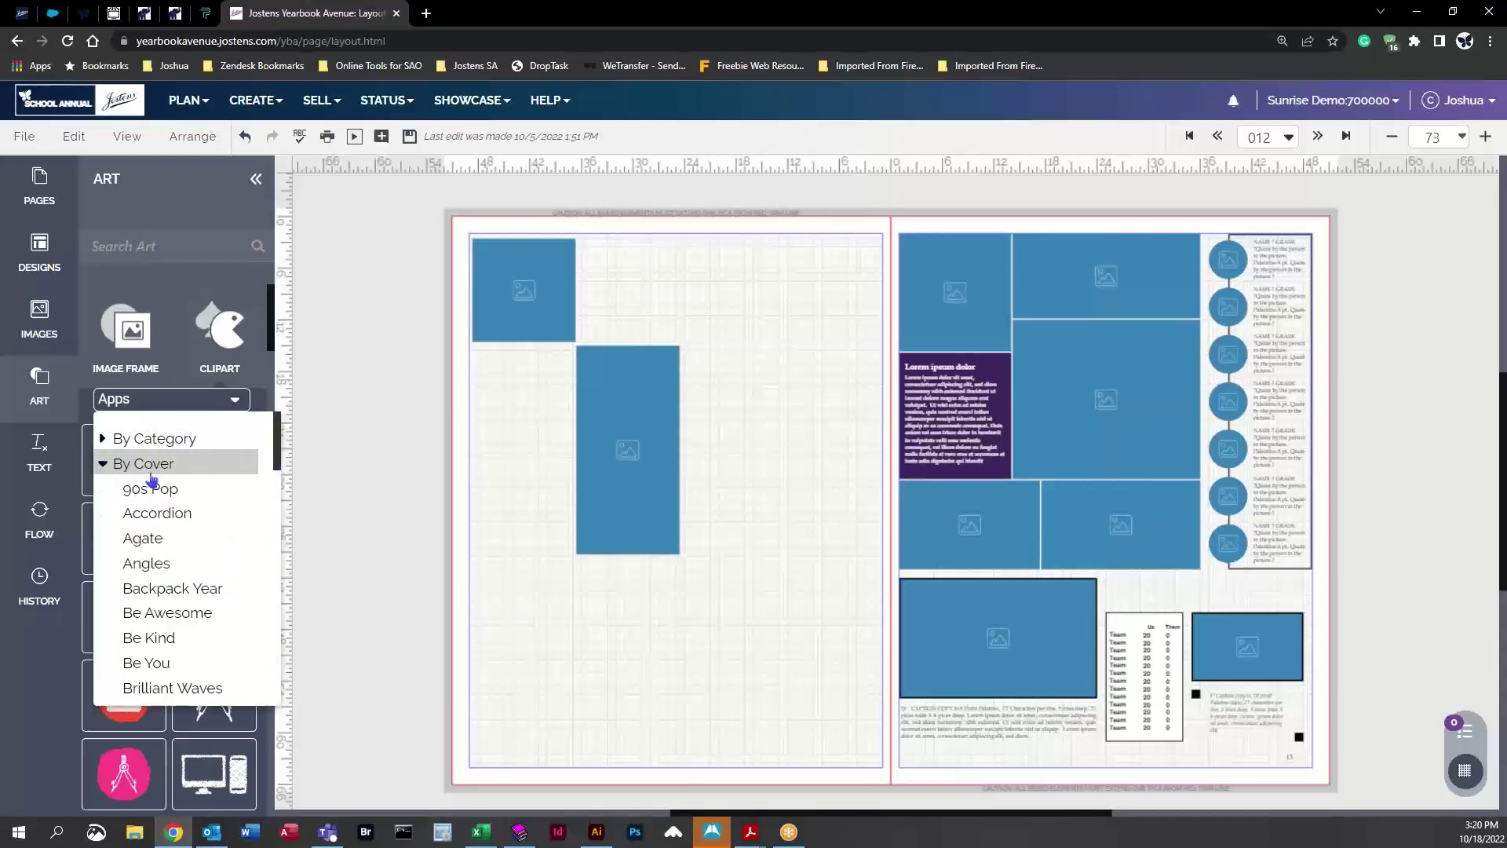
pyautogui.click(104, 465)
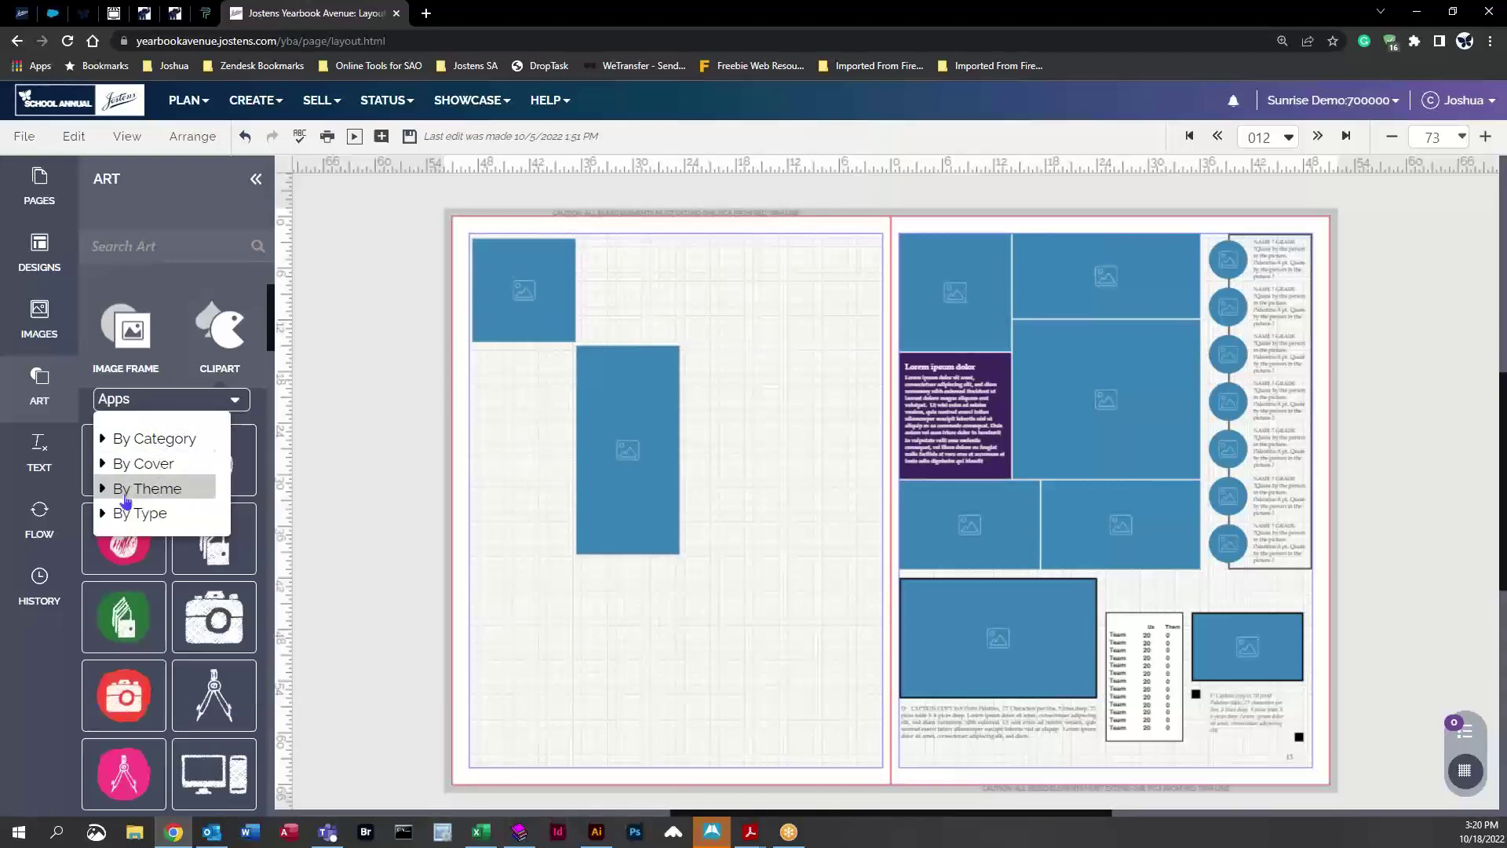
pyautogui.click(106, 490)
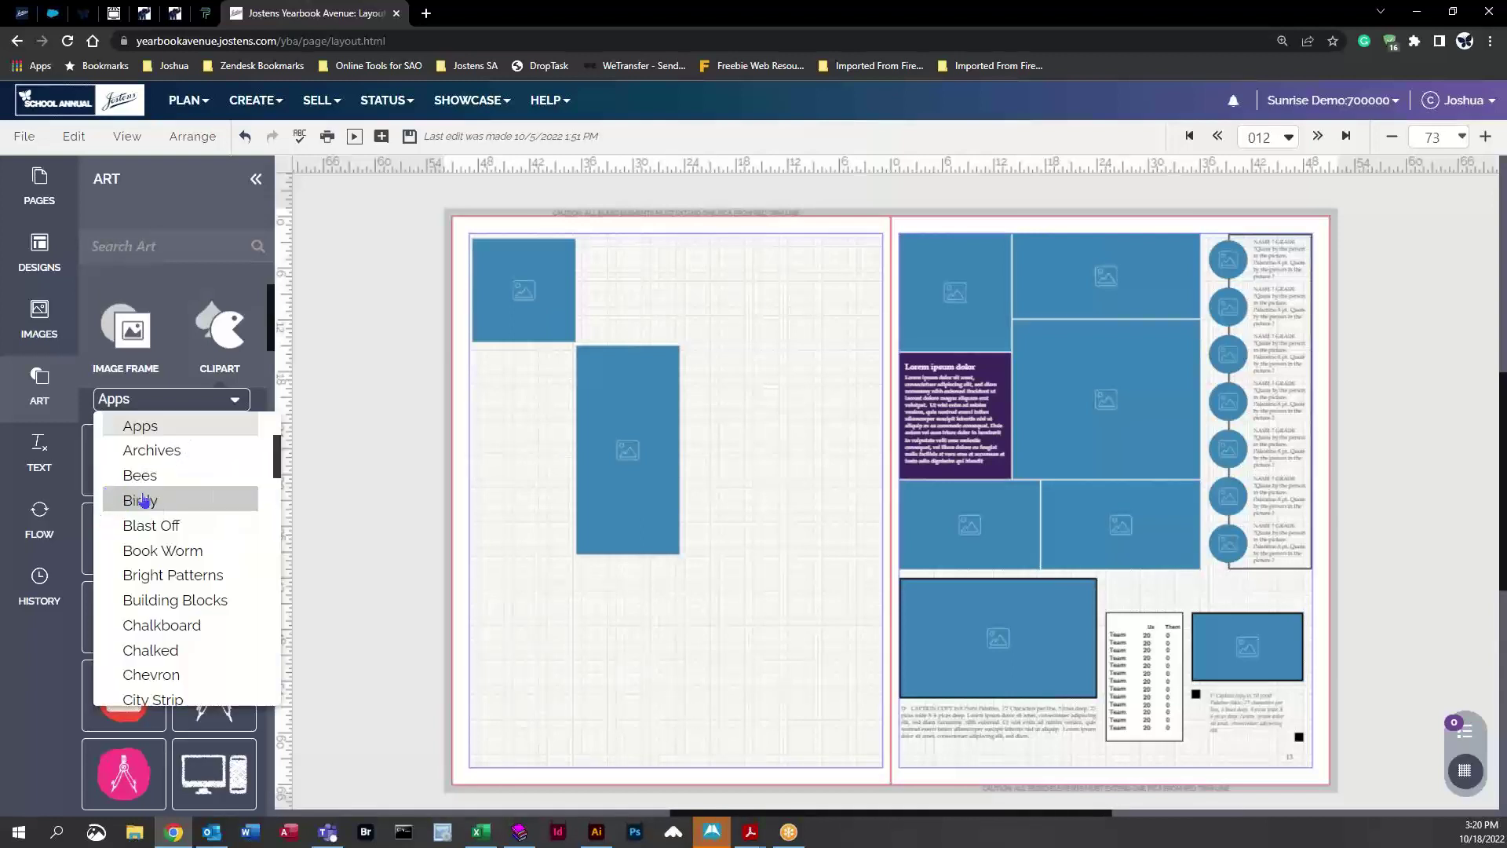
pyautogui.scroll(2, 121, 445)
pyautogui.click(110, 434)
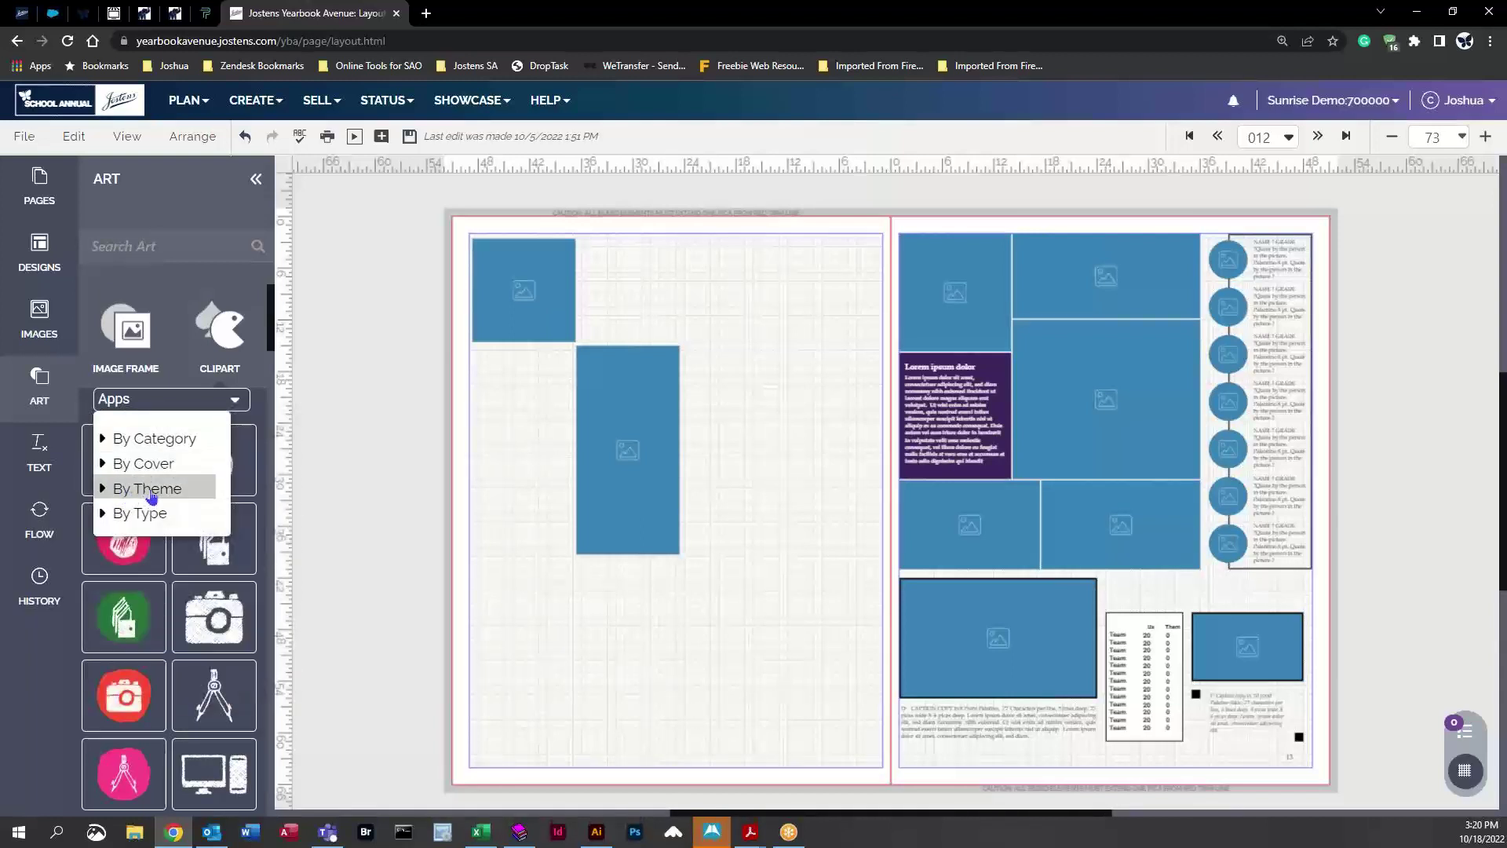
pyautogui.click(106, 513)
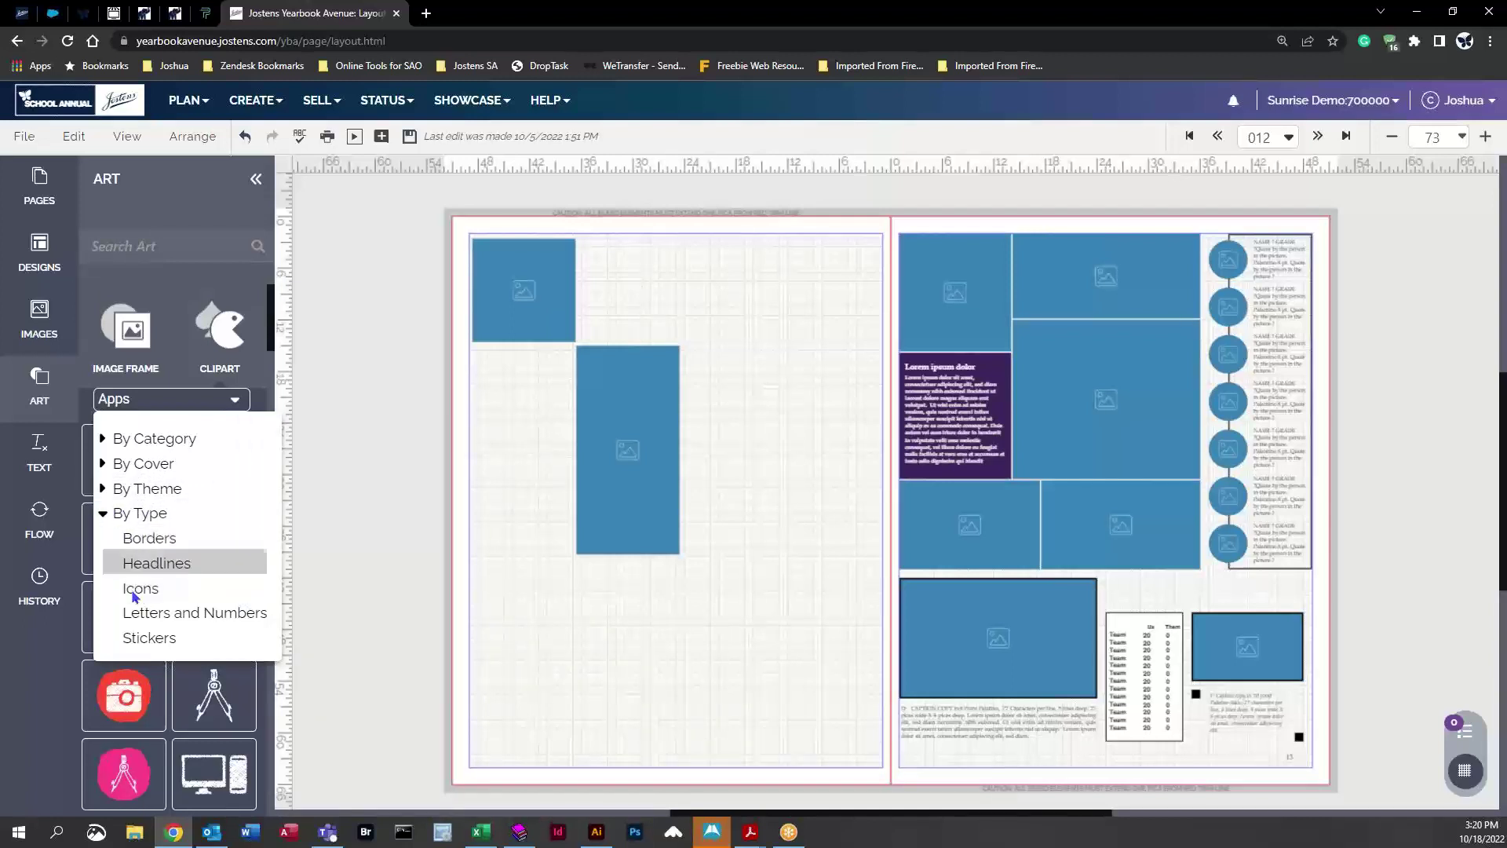
pyautogui.click(107, 514)
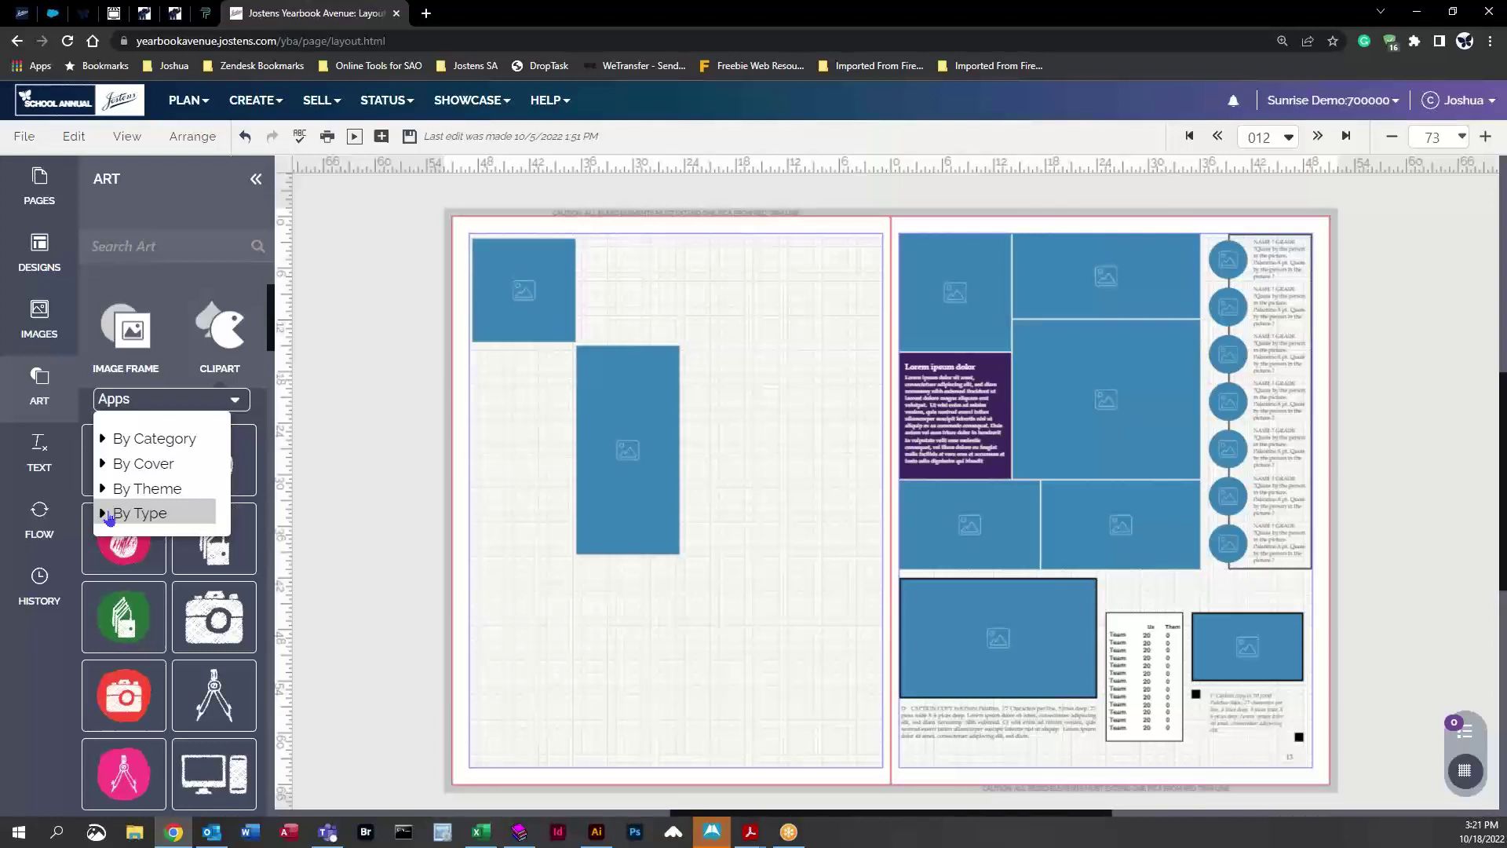
# Choose a clipart collection by cover and place its yellow-haired child figure beside the purple text box on the right page
pyautogui.click(110, 463)
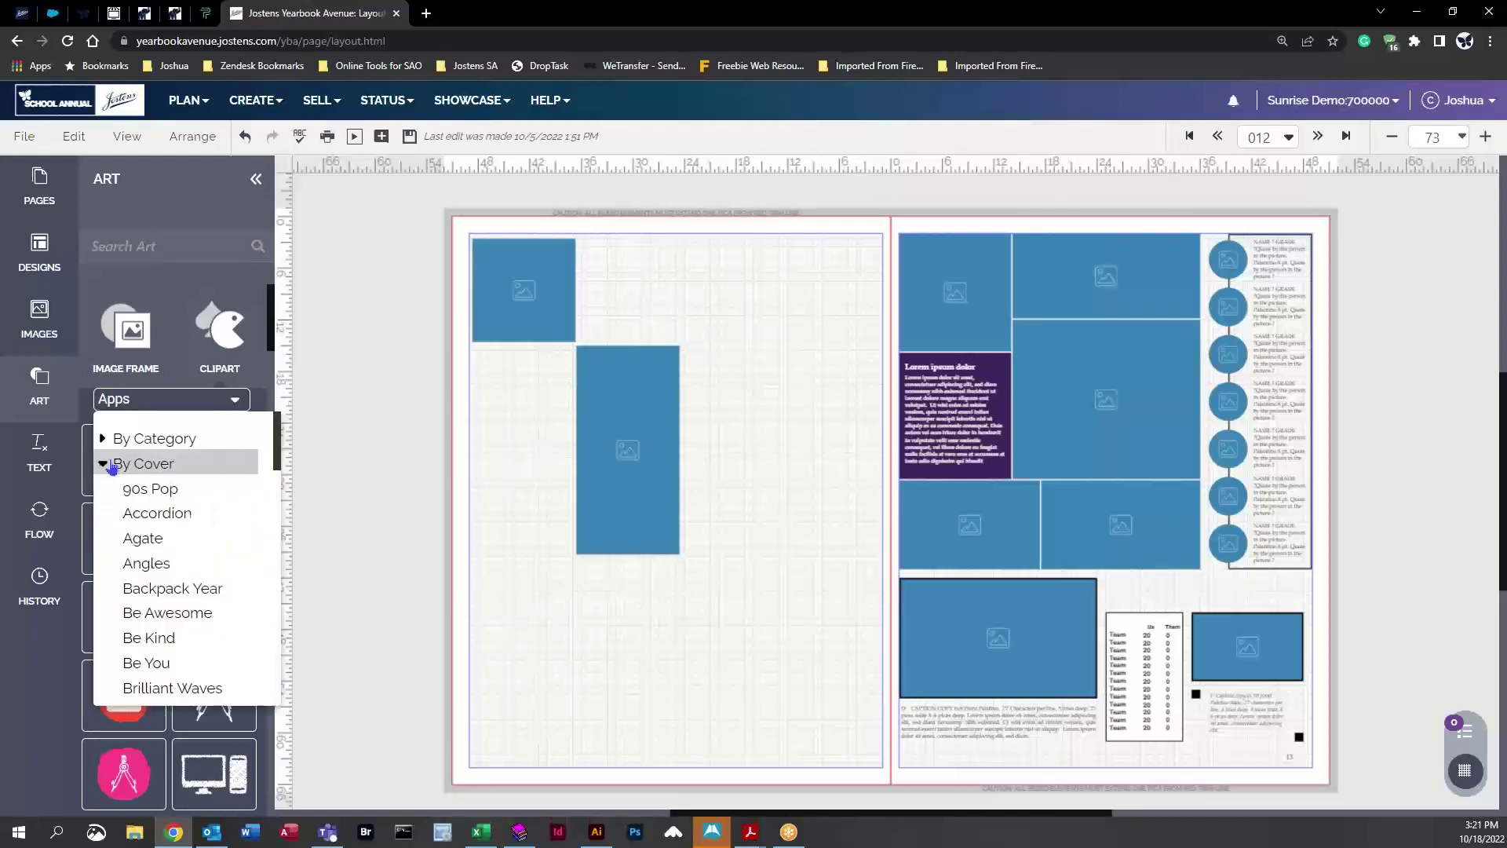
pyautogui.scroll(-5, 210, 585)
pyautogui.click(211, 585)
pyautogui.scroll(-5, 205, 620)
pyautogui.moveTo(208, 410)
pyautogui.mouseDown()
pyautogui.moveTo(663, 417)
pyautogui.moveTo(831, 348)
pyautogui.moveTo(994, 345)
pyautogui.moveTo(1057, 402)
pyautogui.mouseUp()
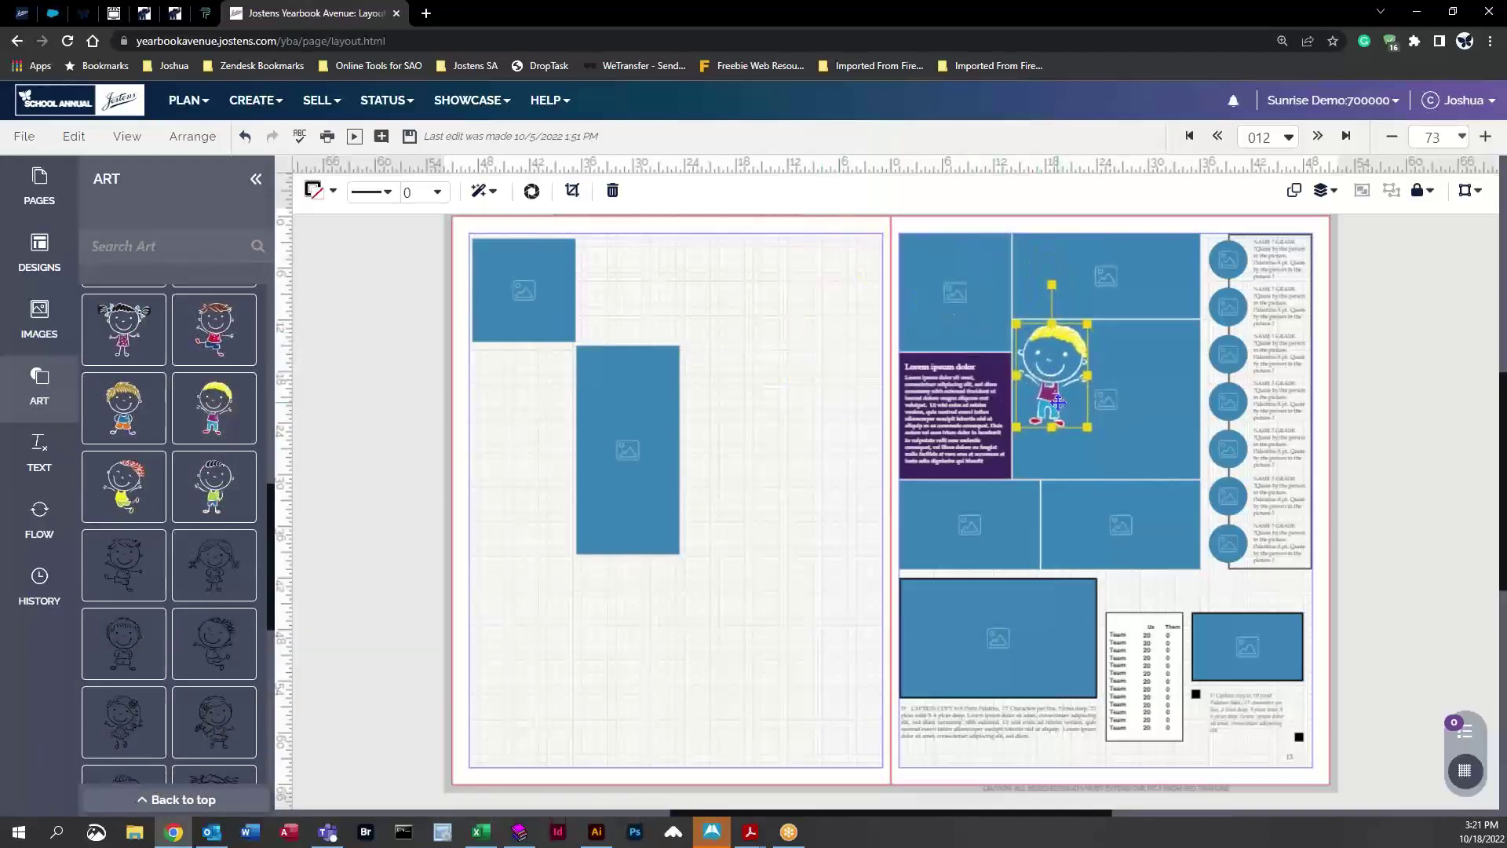
pyautogui.click(762, 418)
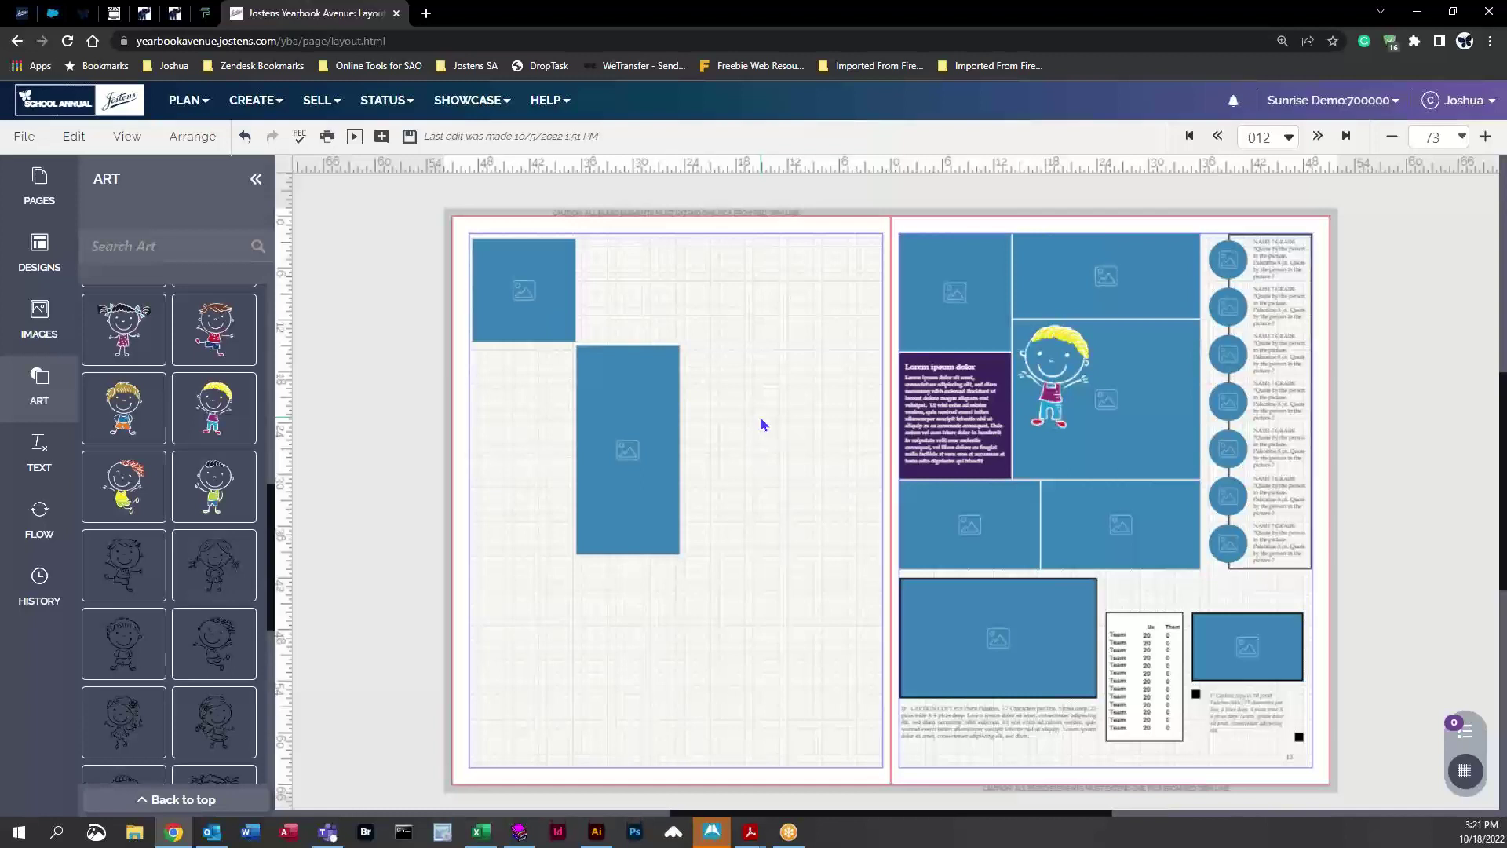
# Add a headline text style named New Style with the font AYT Ashley and save it
pyautogui.click(39, 454)
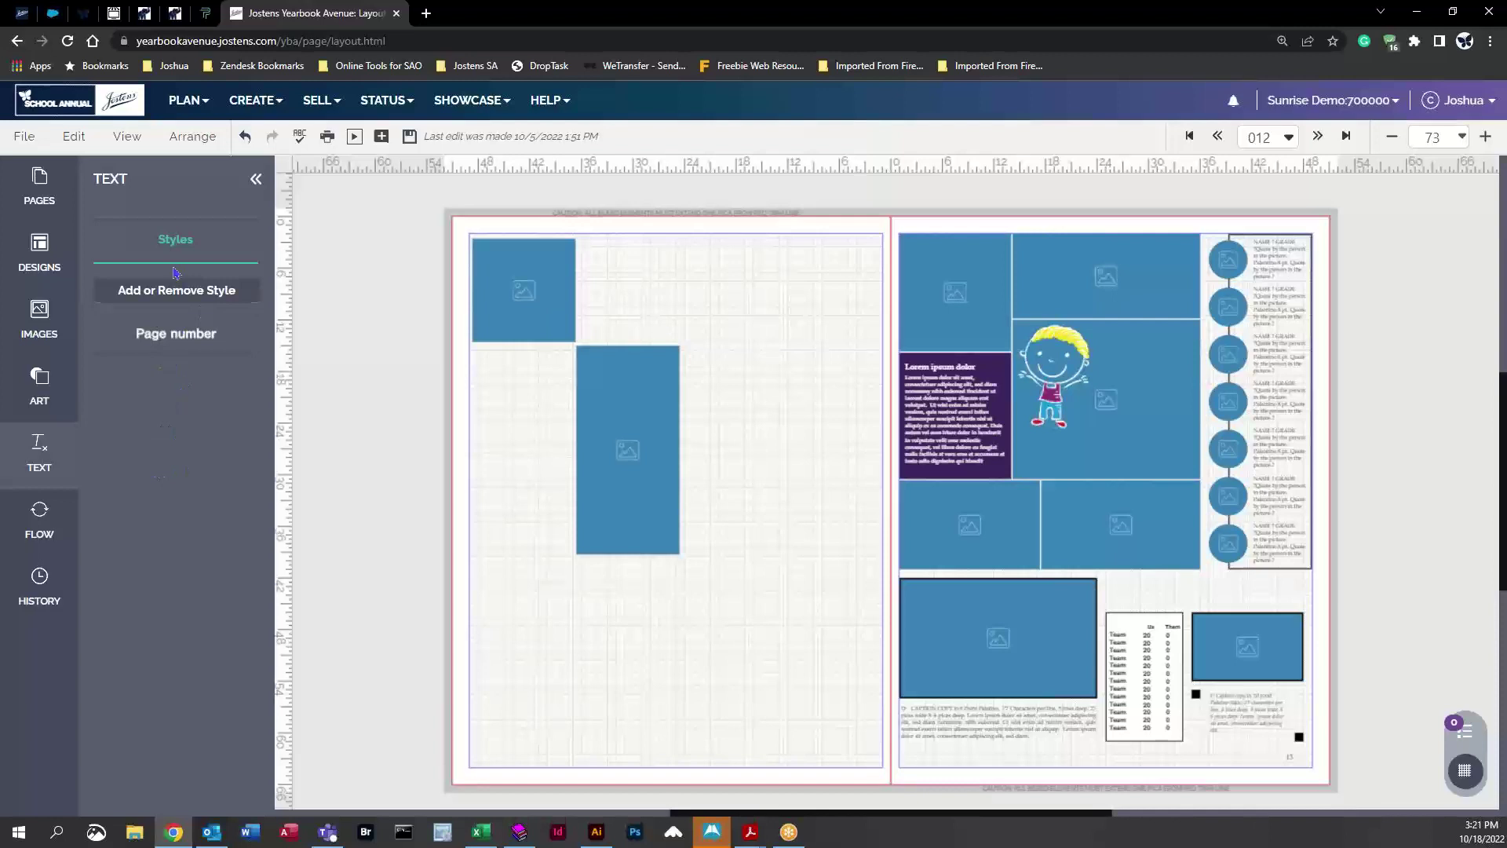
pyautogui.click(142, 303)
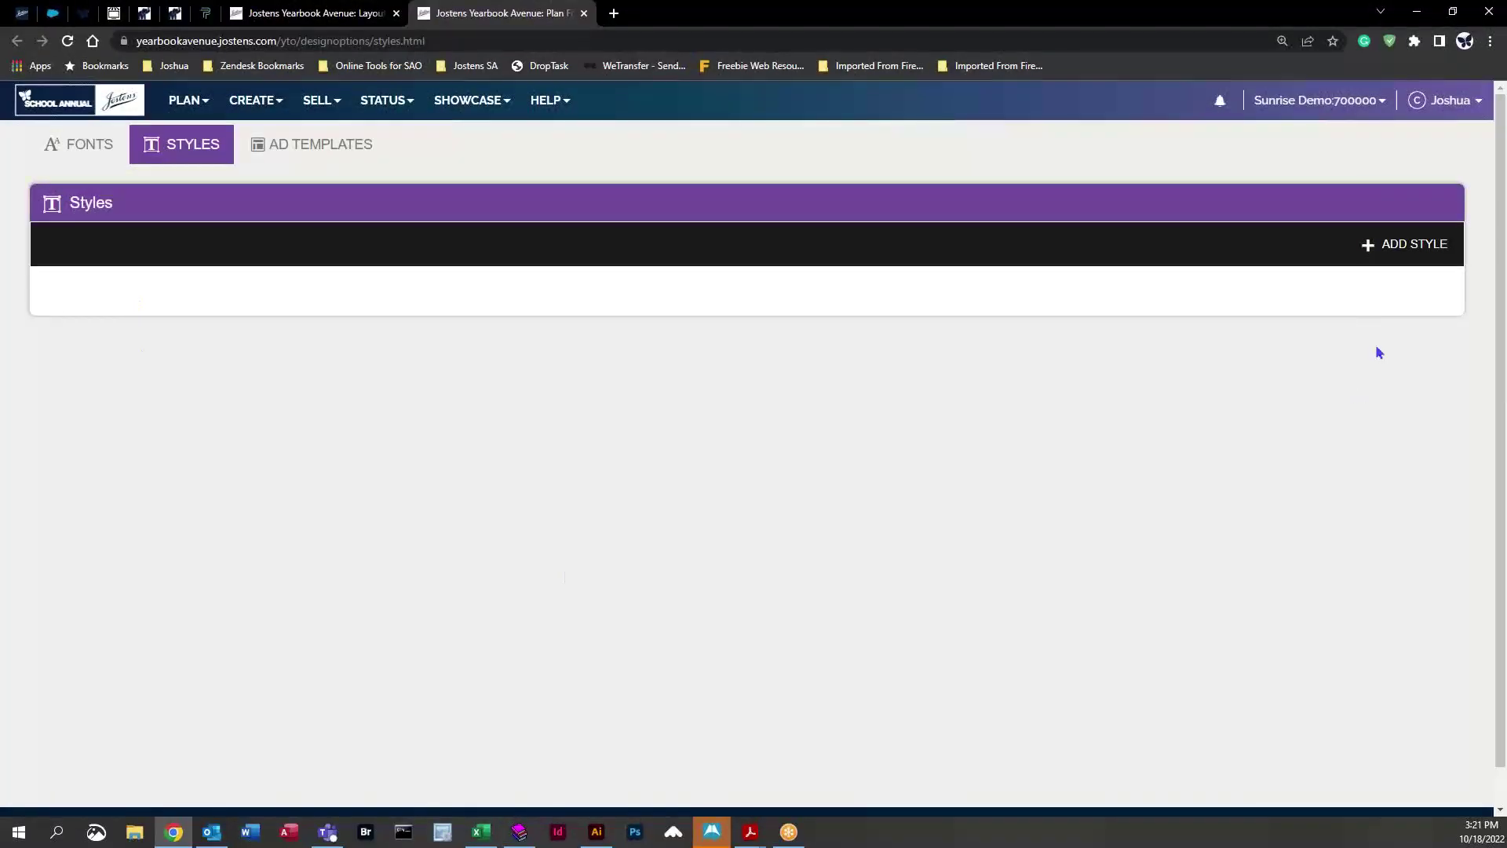
pyautogui.click(1403, 245)
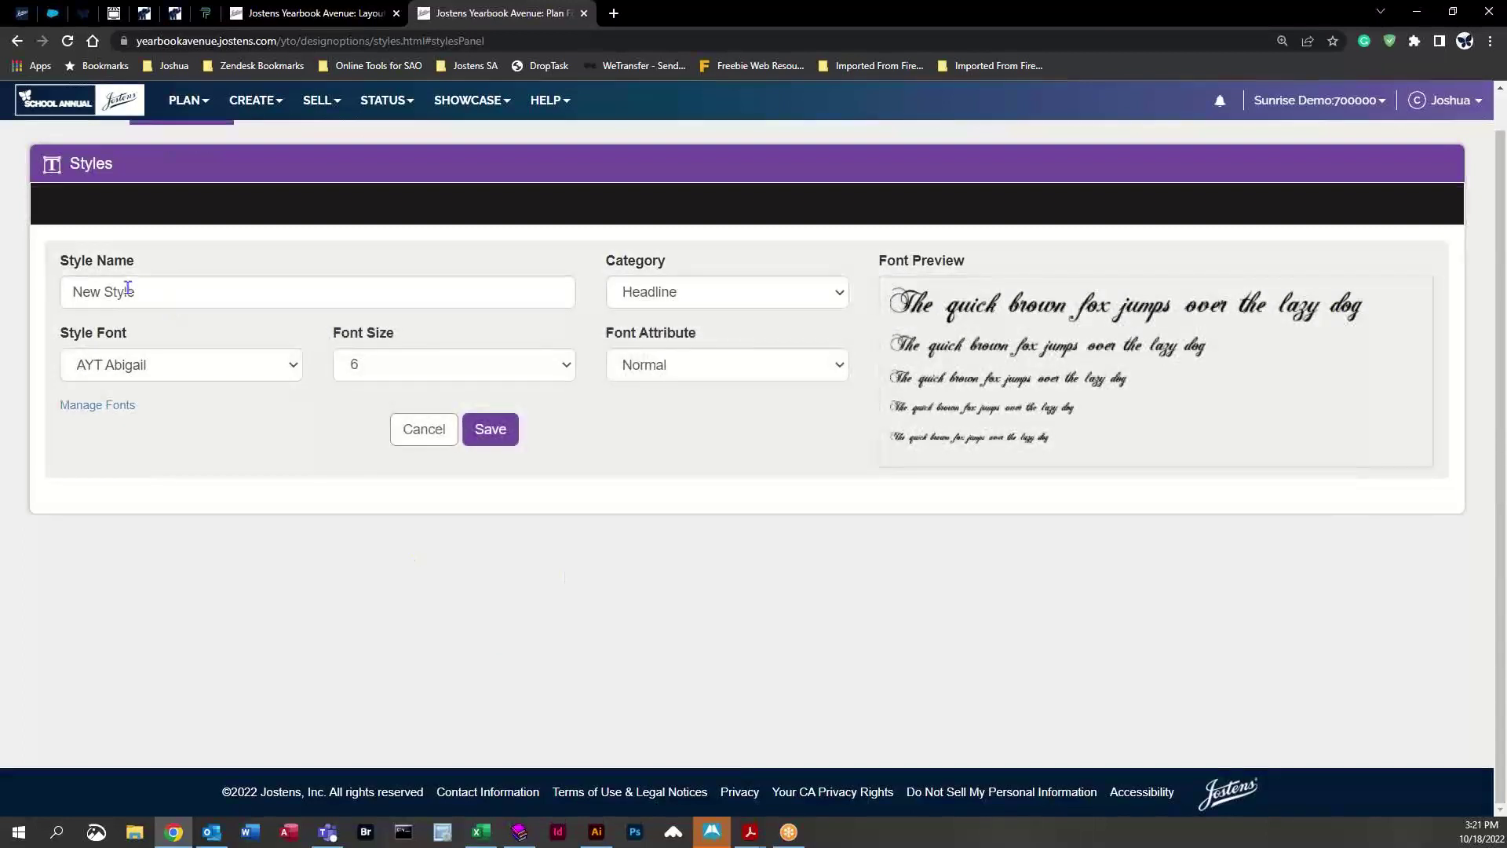
pyautogui.click(260, 361)
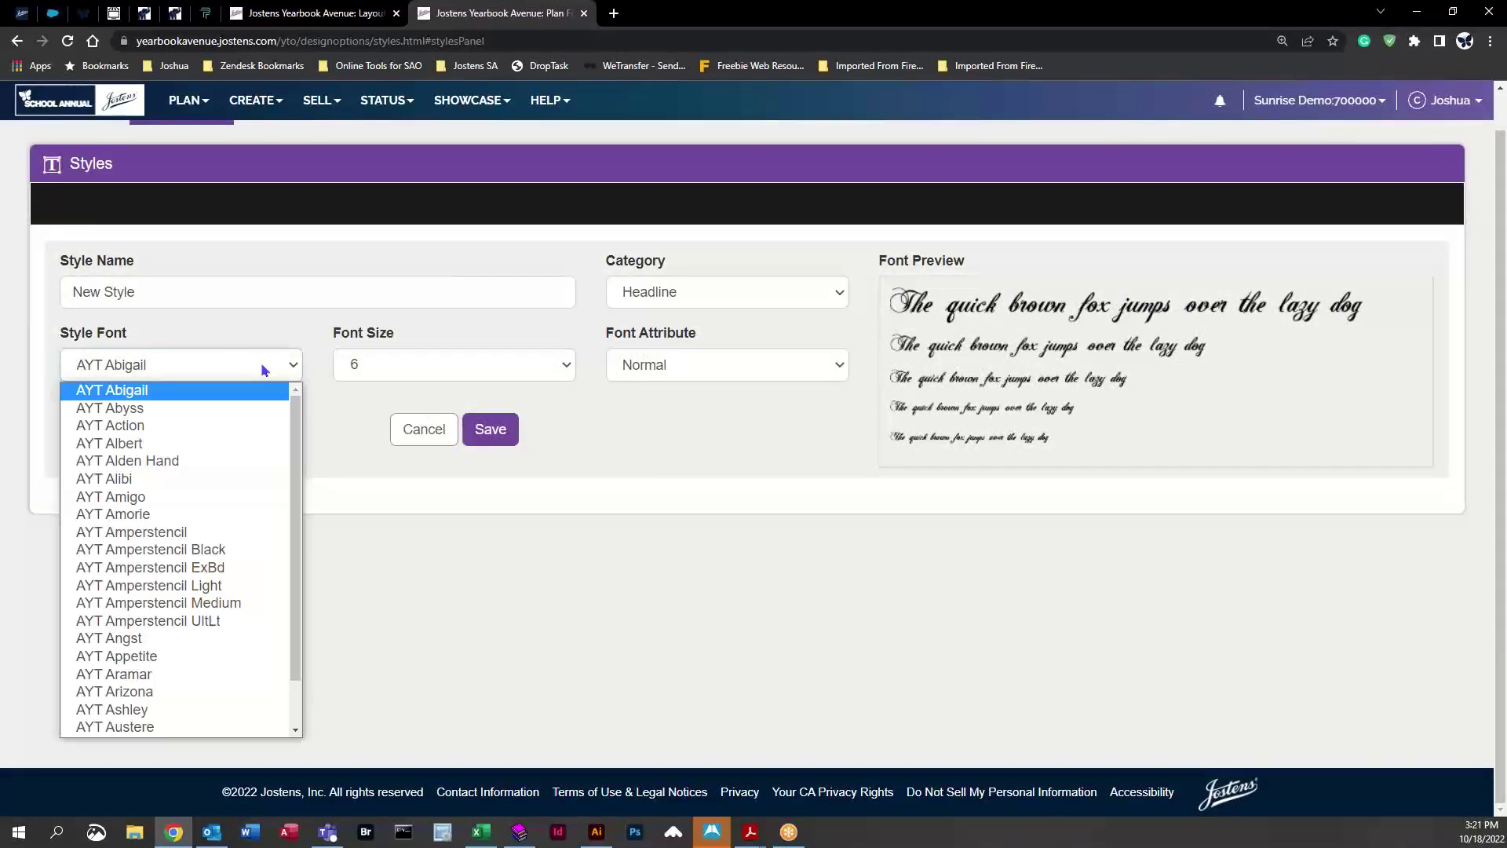
pyautogui.click(173, 707)
pyautogui.click(490, 430)
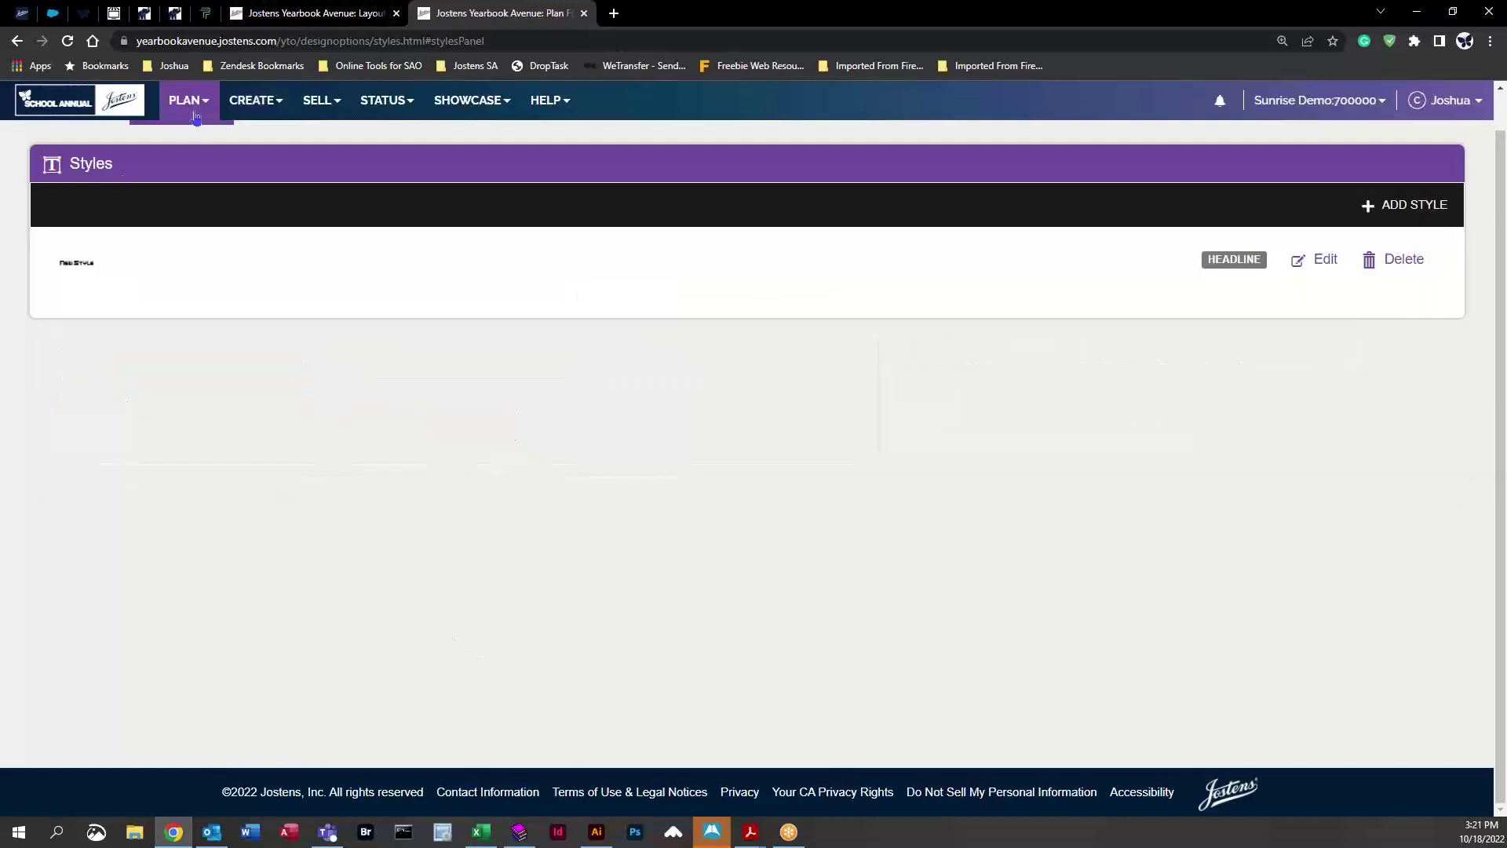
# Close the styles page, return to the layout's text styles and reload the layout page, discarding unsaved changes
pyautogui.middleClick(512, 13)
pyautogui.click(41, 518)
pyautogui.click(55, 468)
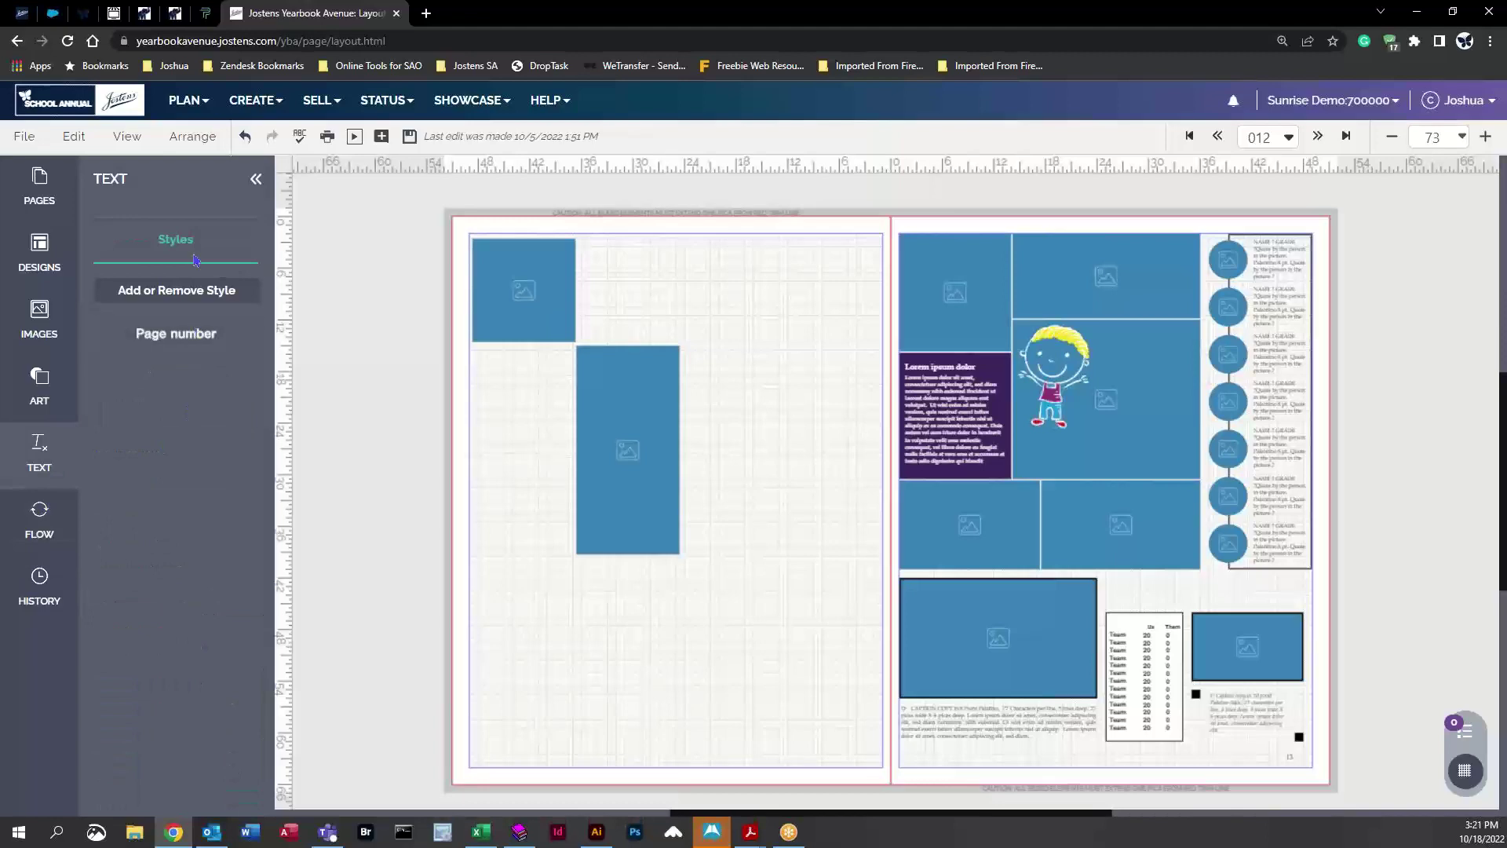
pyautogui.click(68, 41)
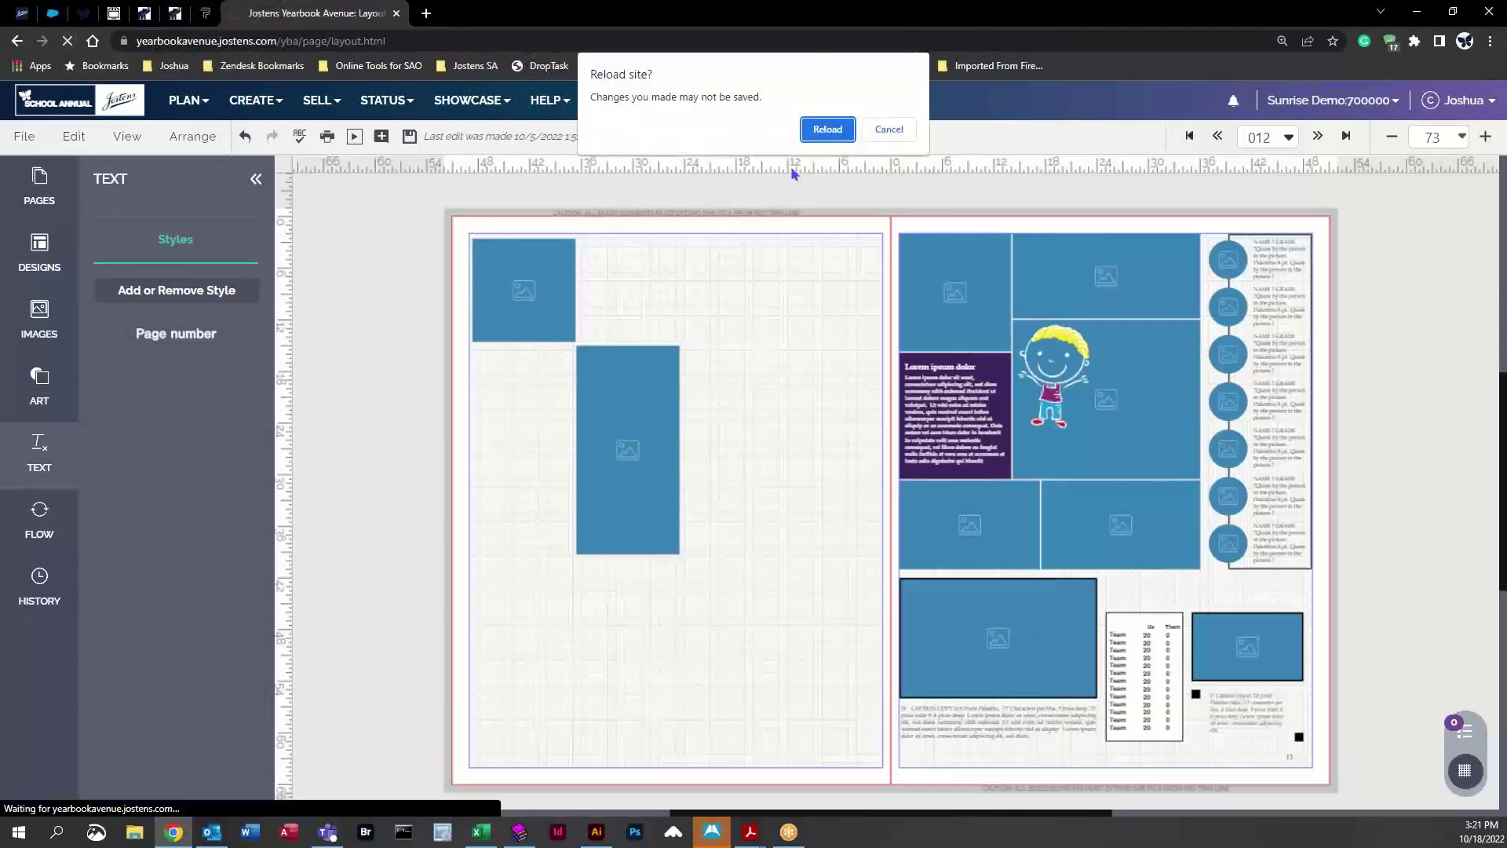
pyautogui.click(825, 128)
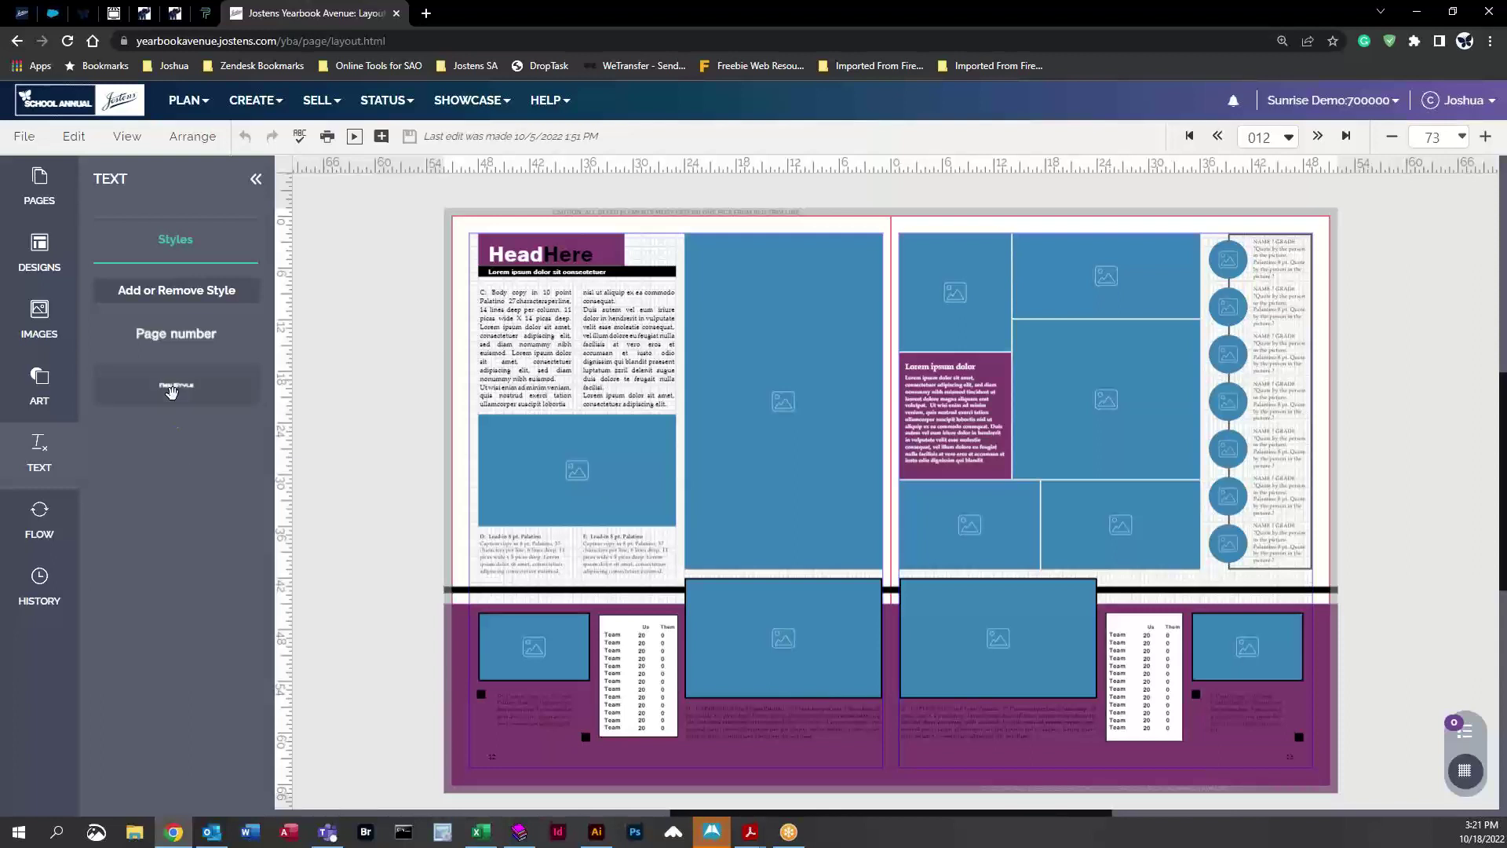
# Add a New Style text box to the left page, set its font size to 28, enlarge it and move it across the body text's edge
pyautogui.moveTo(173, 386); pyautogui.dragTo(740, 336)
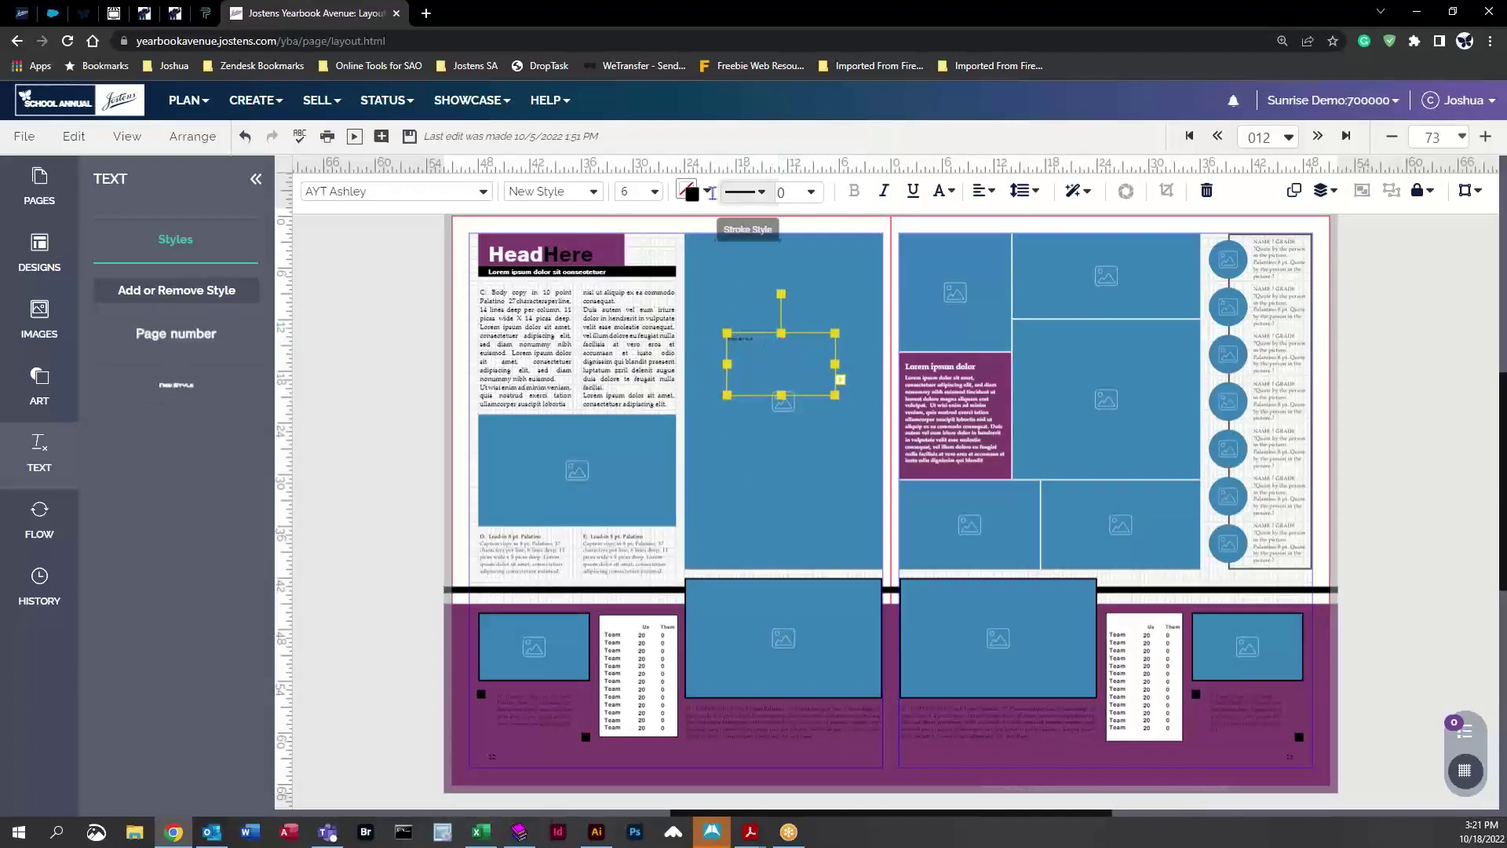
pyautogui.click(656, 193)
pyautogui.click(683, 515)
pyautogui.moveTo(838, 396); pyautogui.dragTo(902, 427)
pyautogui.moveTo(810, 368); pyautogui.dragTo(657, 400)
pyautogui.moveTo(710, 346); pyautogui.dragTo(817, 351)
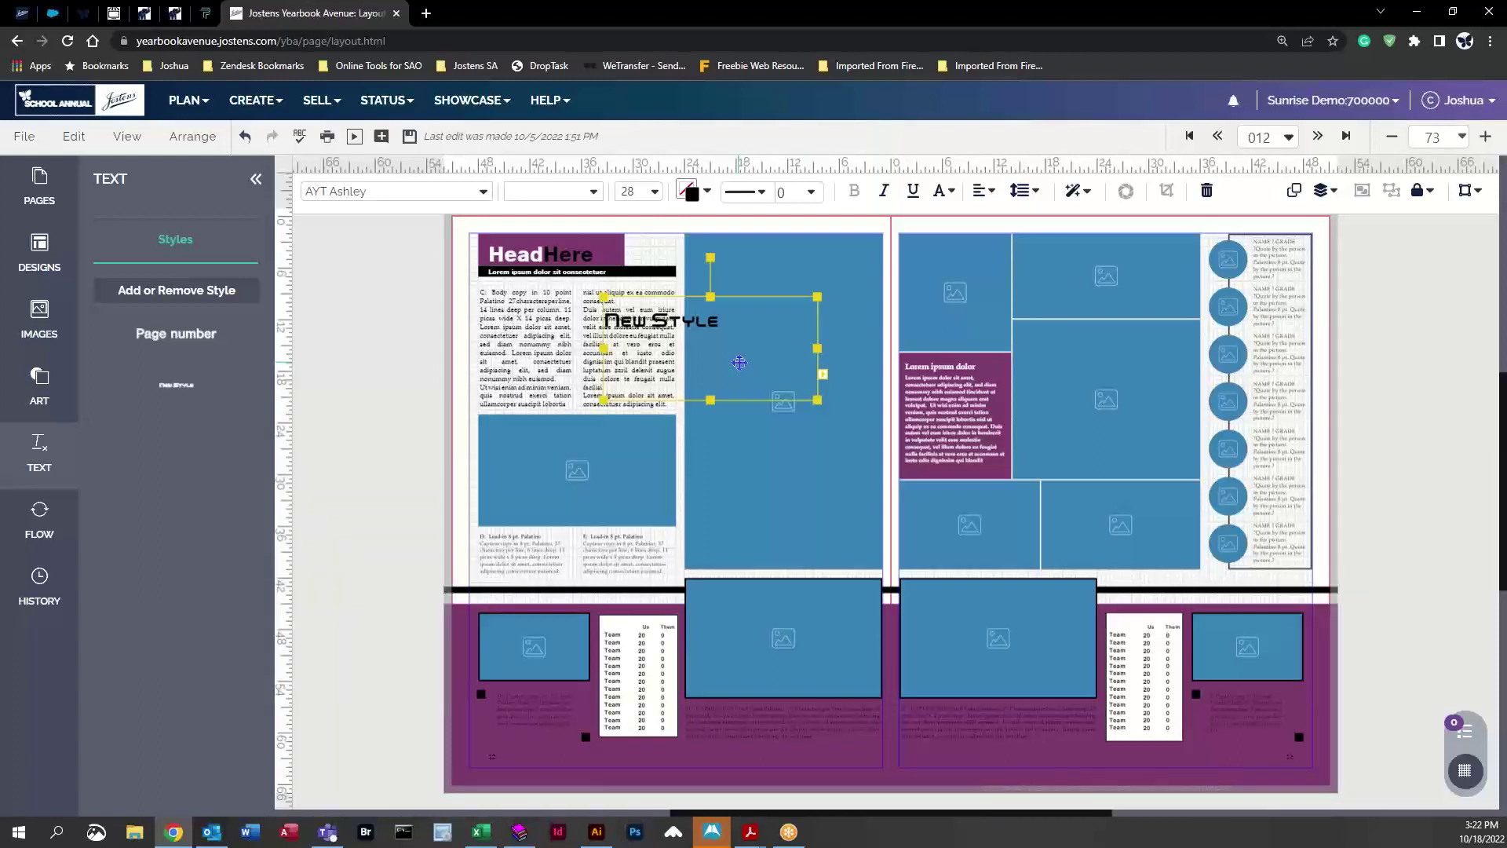
# Show the image flow options and examine page 012's version history for today, yesterday, this week, last week and older versions
pyautogui.click(40, 519)
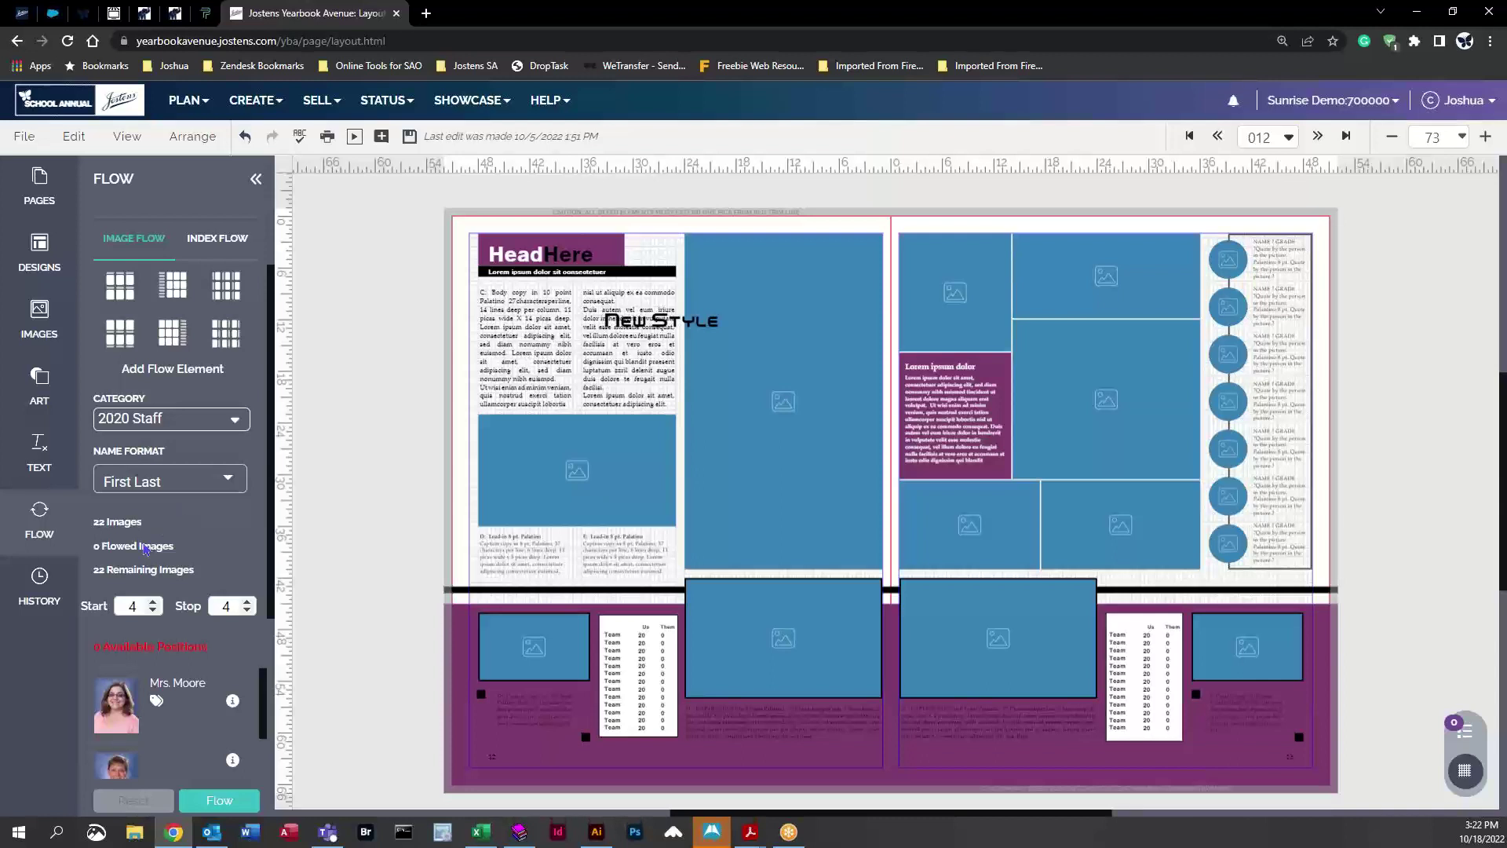
pyautogui.click(40, 585)
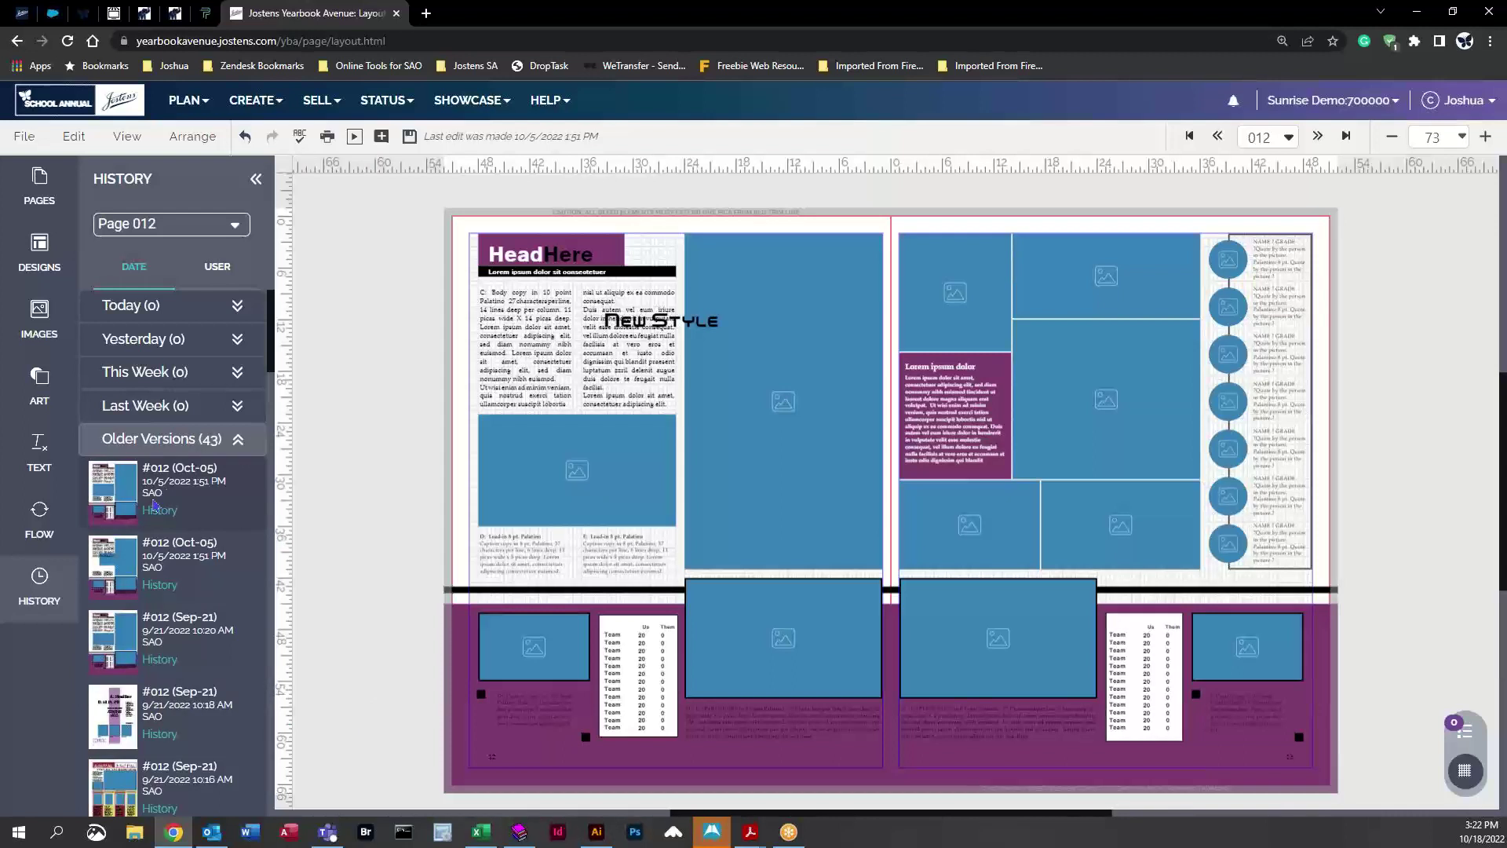
pyautogui.scroll(-3, 155, 503)
pyautogui.scroll(3, 203, 548)
pyautogui.click(238, 442)
pyautogui.click(240, 305)
pyautogui.click(245, 506)
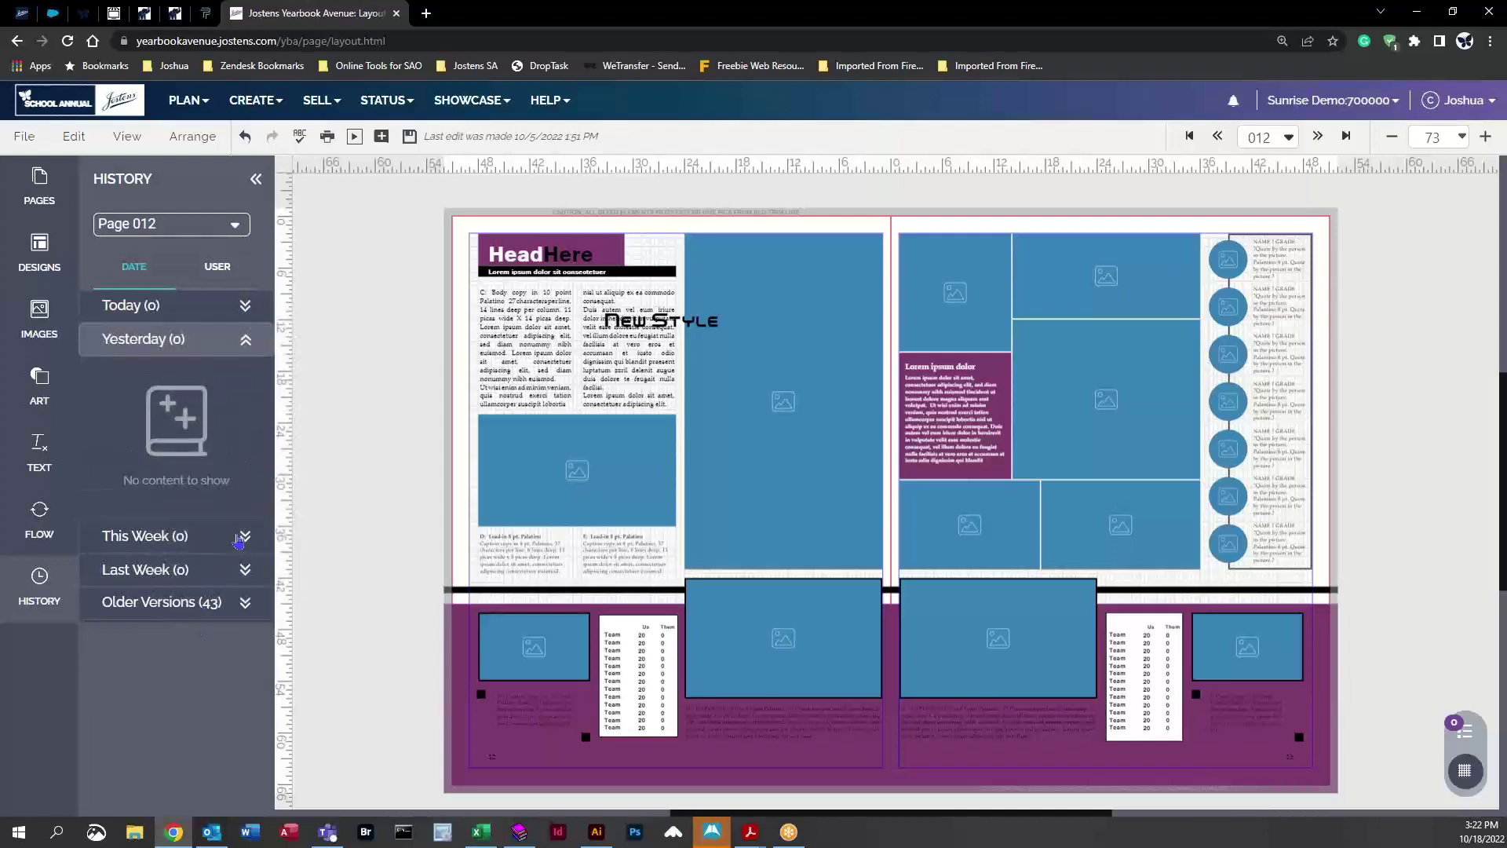
pyautogui.click(242, 536)
pyautogui.click(239, 579)
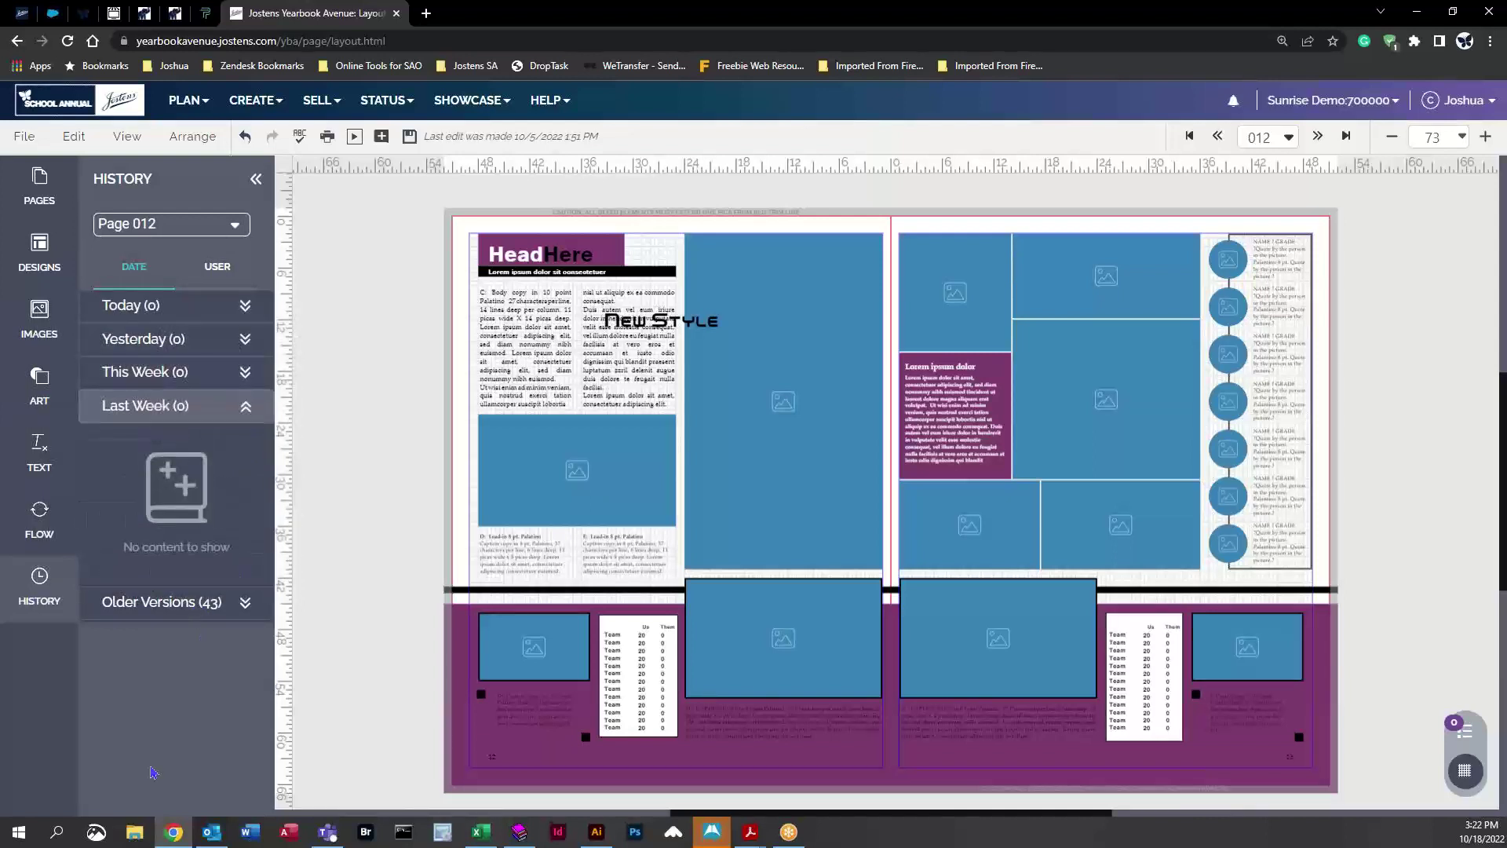
pyautogui.click(250, 305)
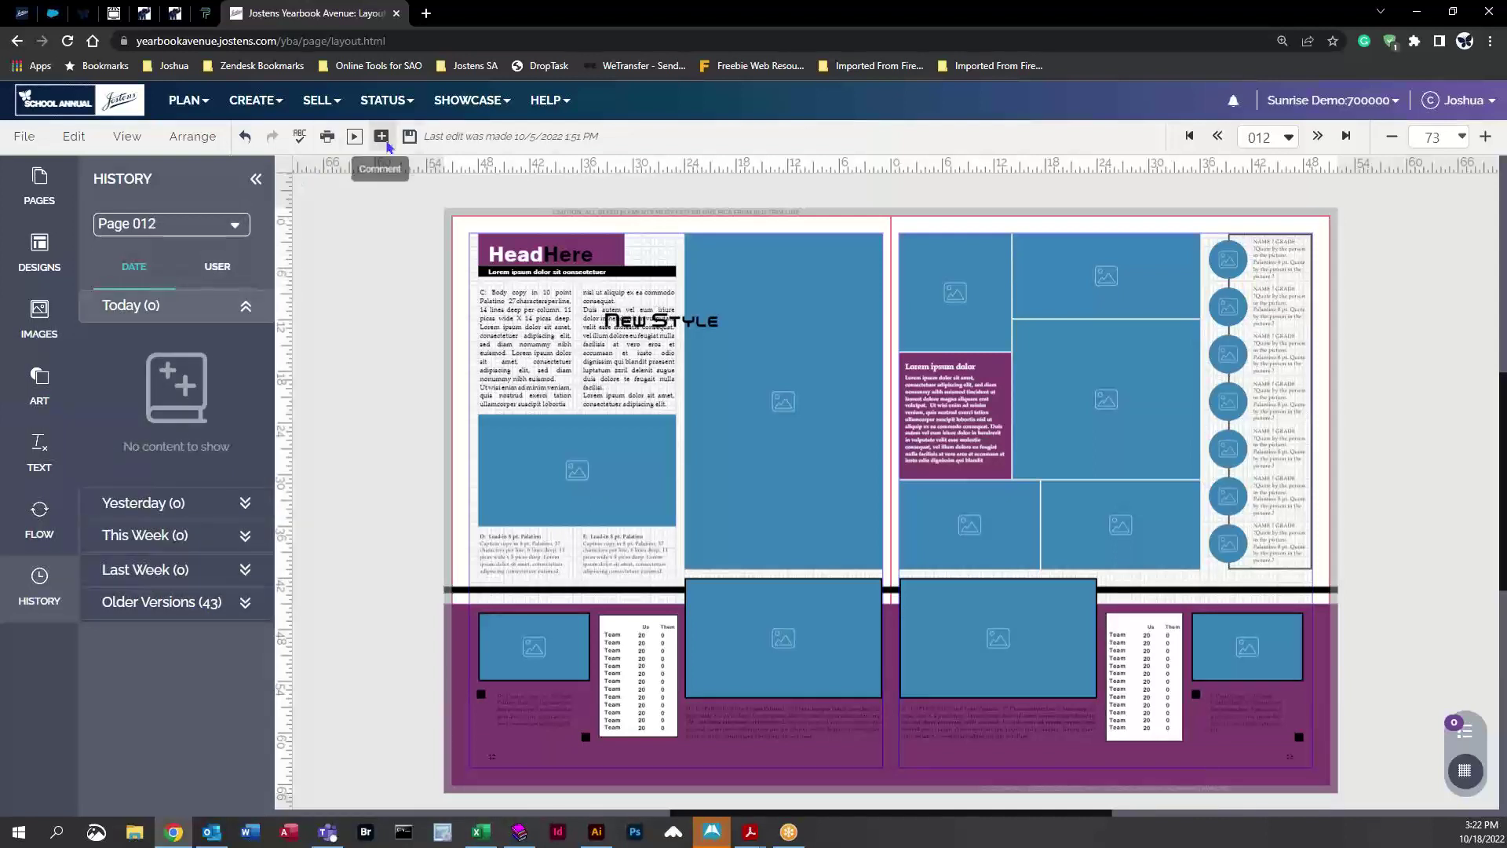
# Save the page layout and check page 012's history for this week and yesterday
pyautogui.click(415, 138)
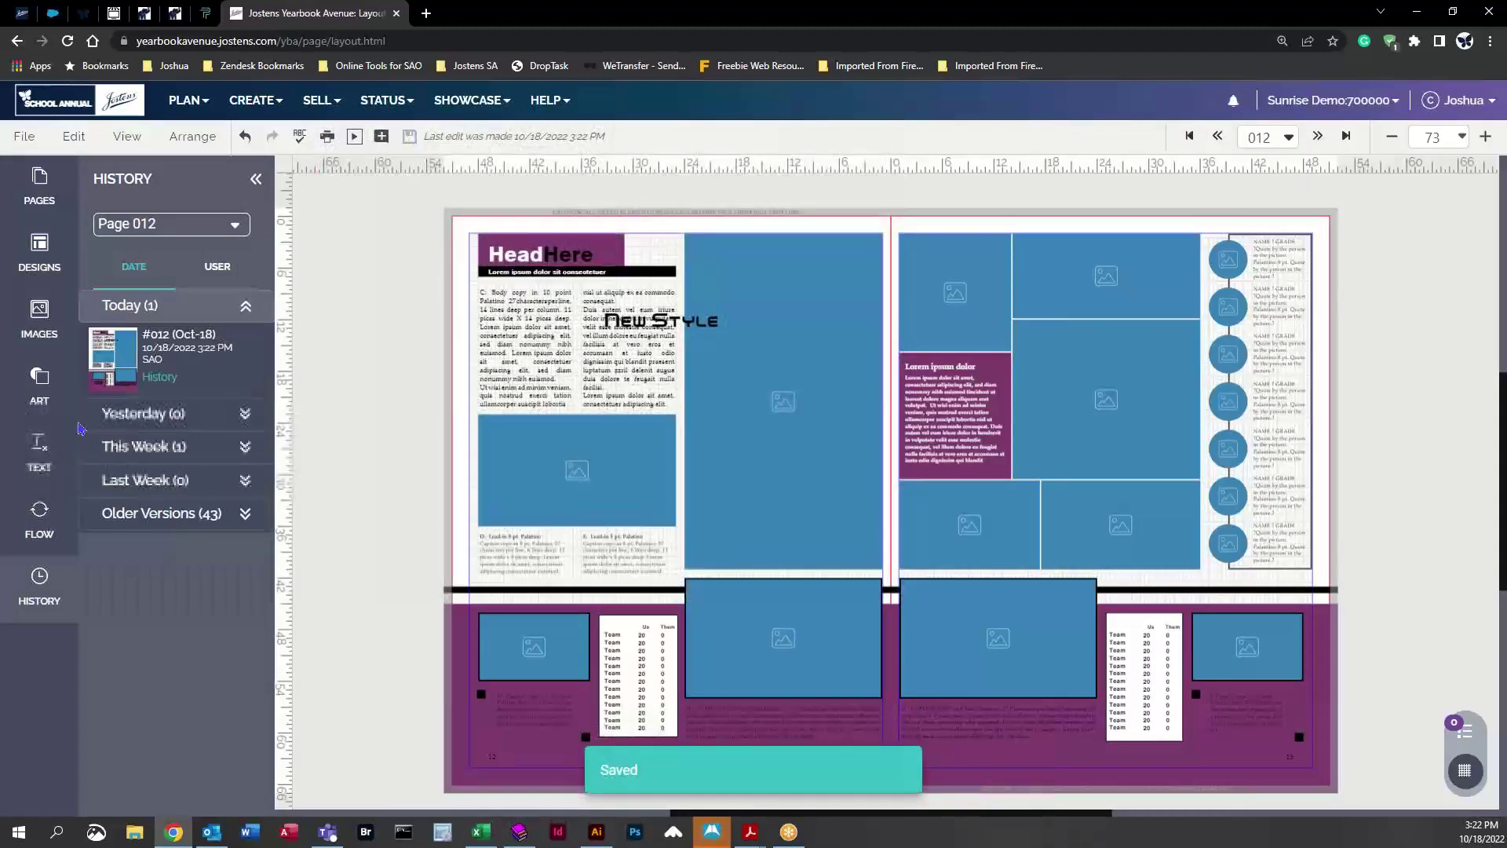
pyautogui.click(220, 449)
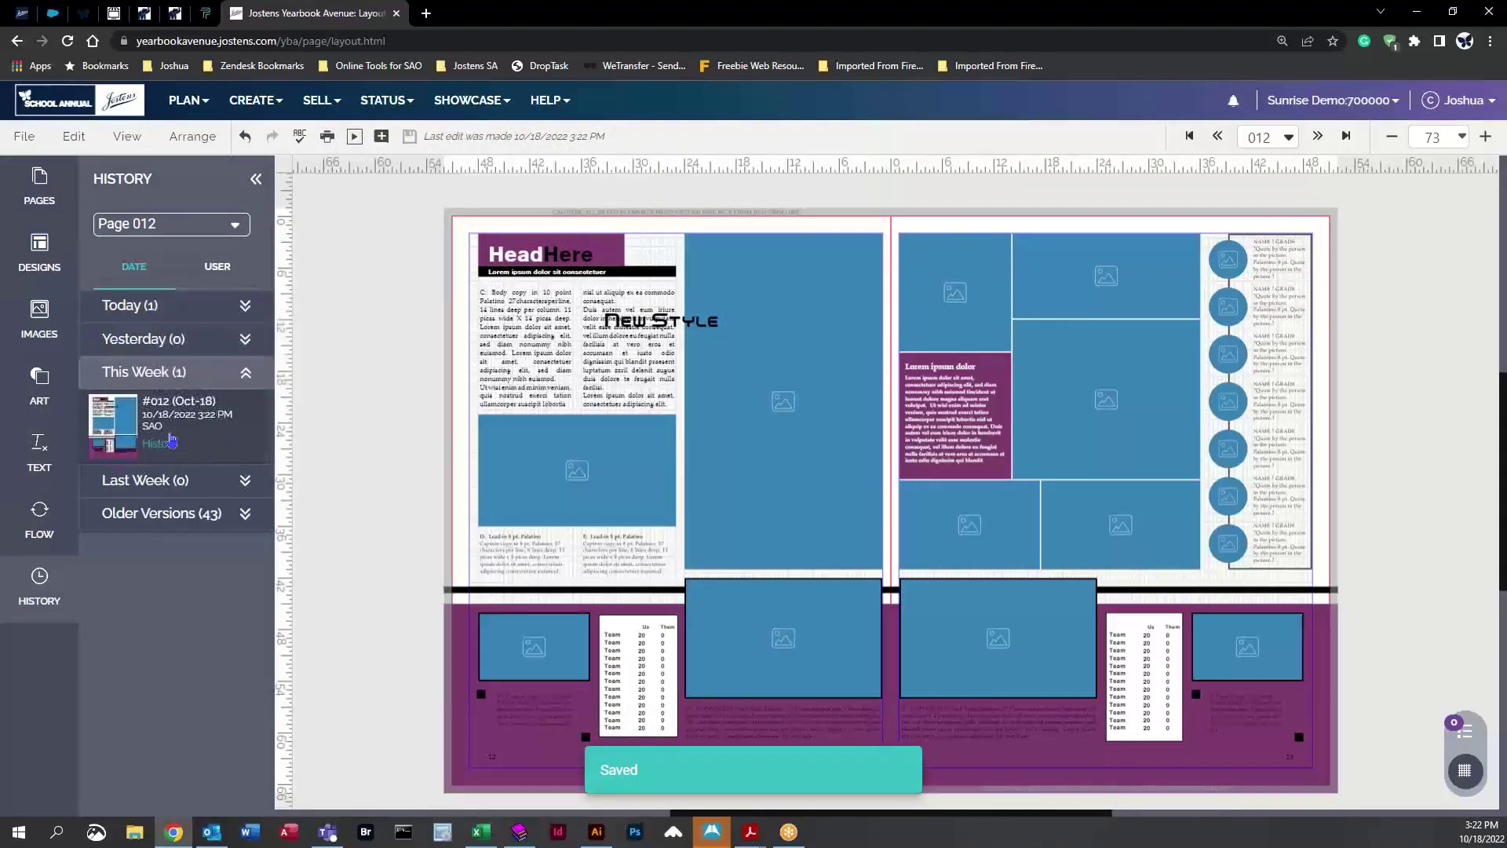
pyautogui.click(246, 344)
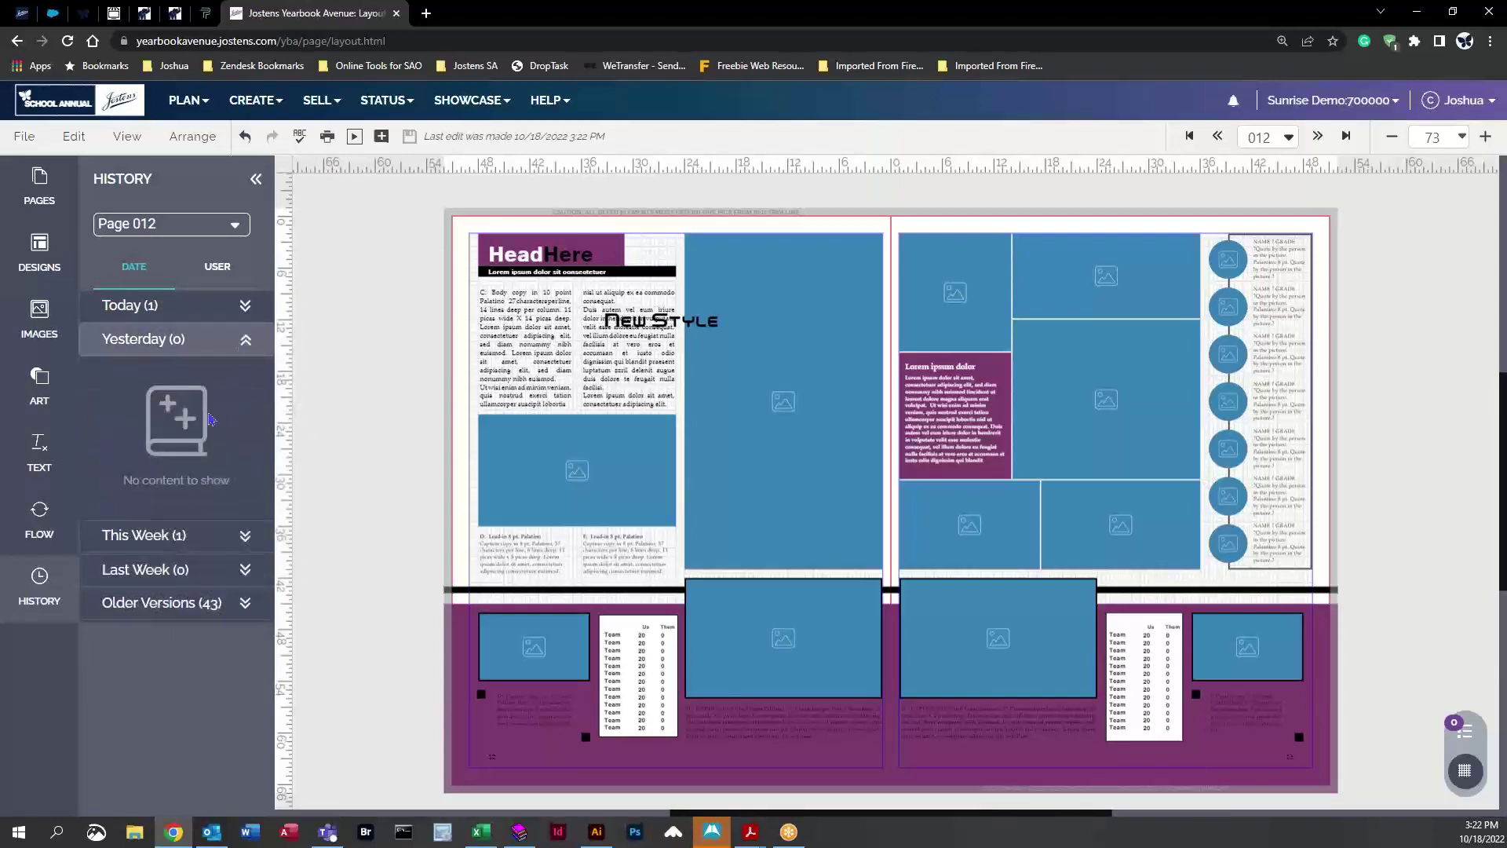
pyautogui.click(253, 329)
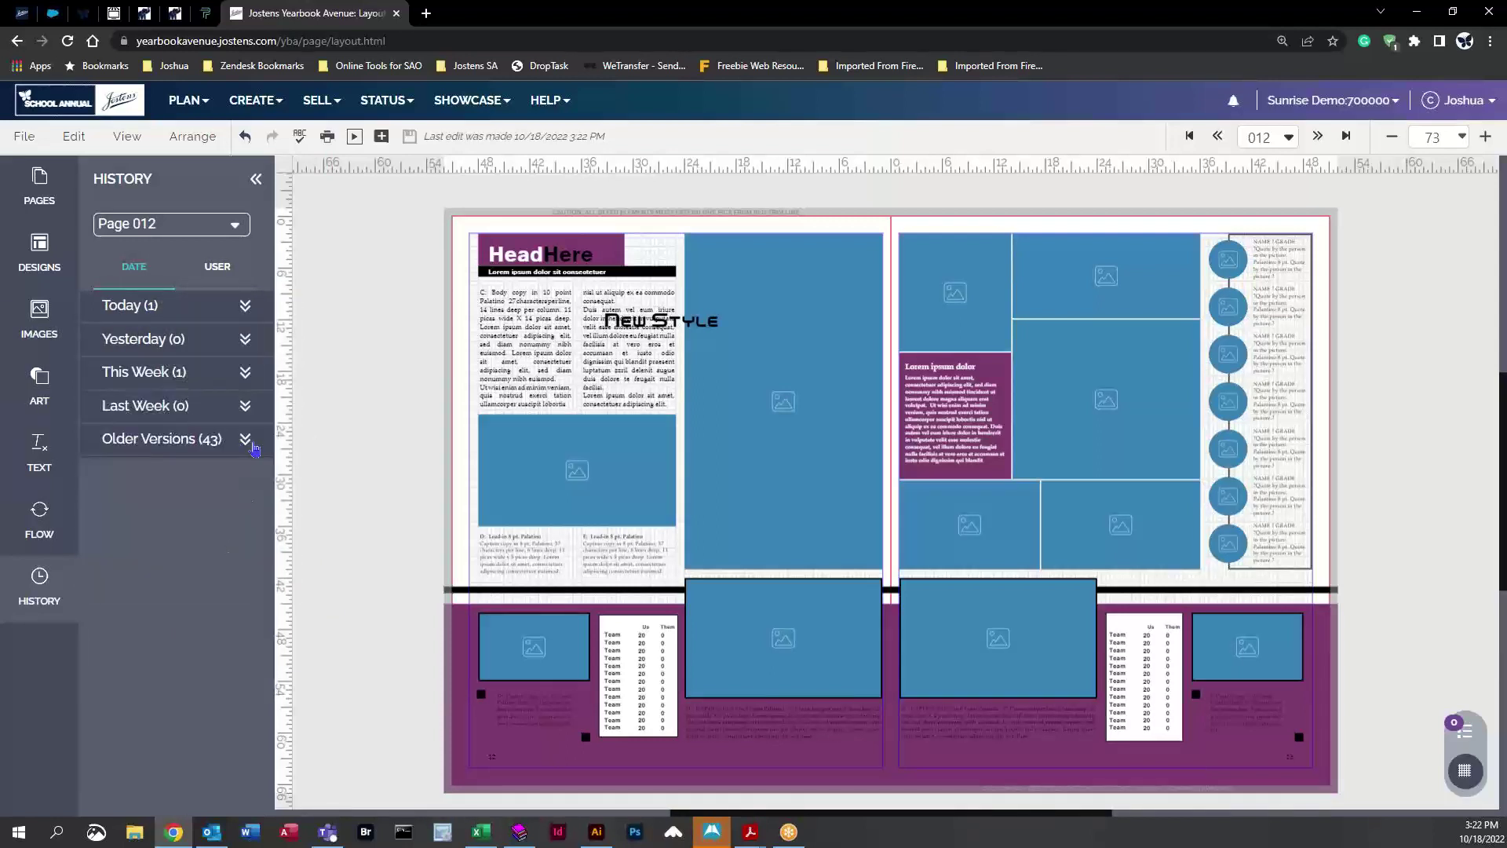
# Look through the full list of page 012's older versions and return to its beginning
pyautogui.click(153, 438)
pyautogui.scroll(-5, 180, 461)
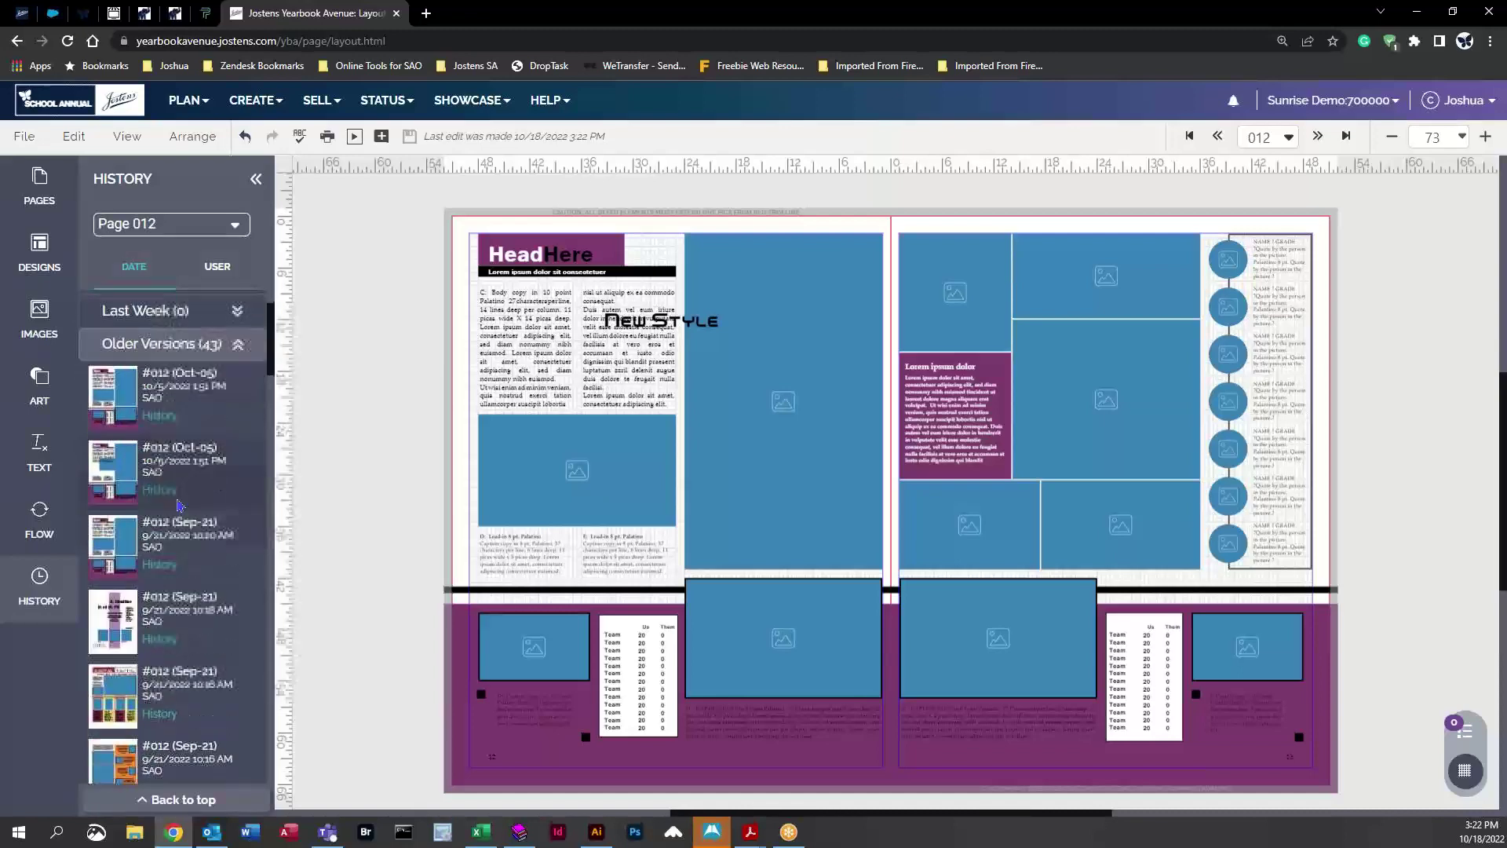
pyautogui.scroll(-10, 184, 502)
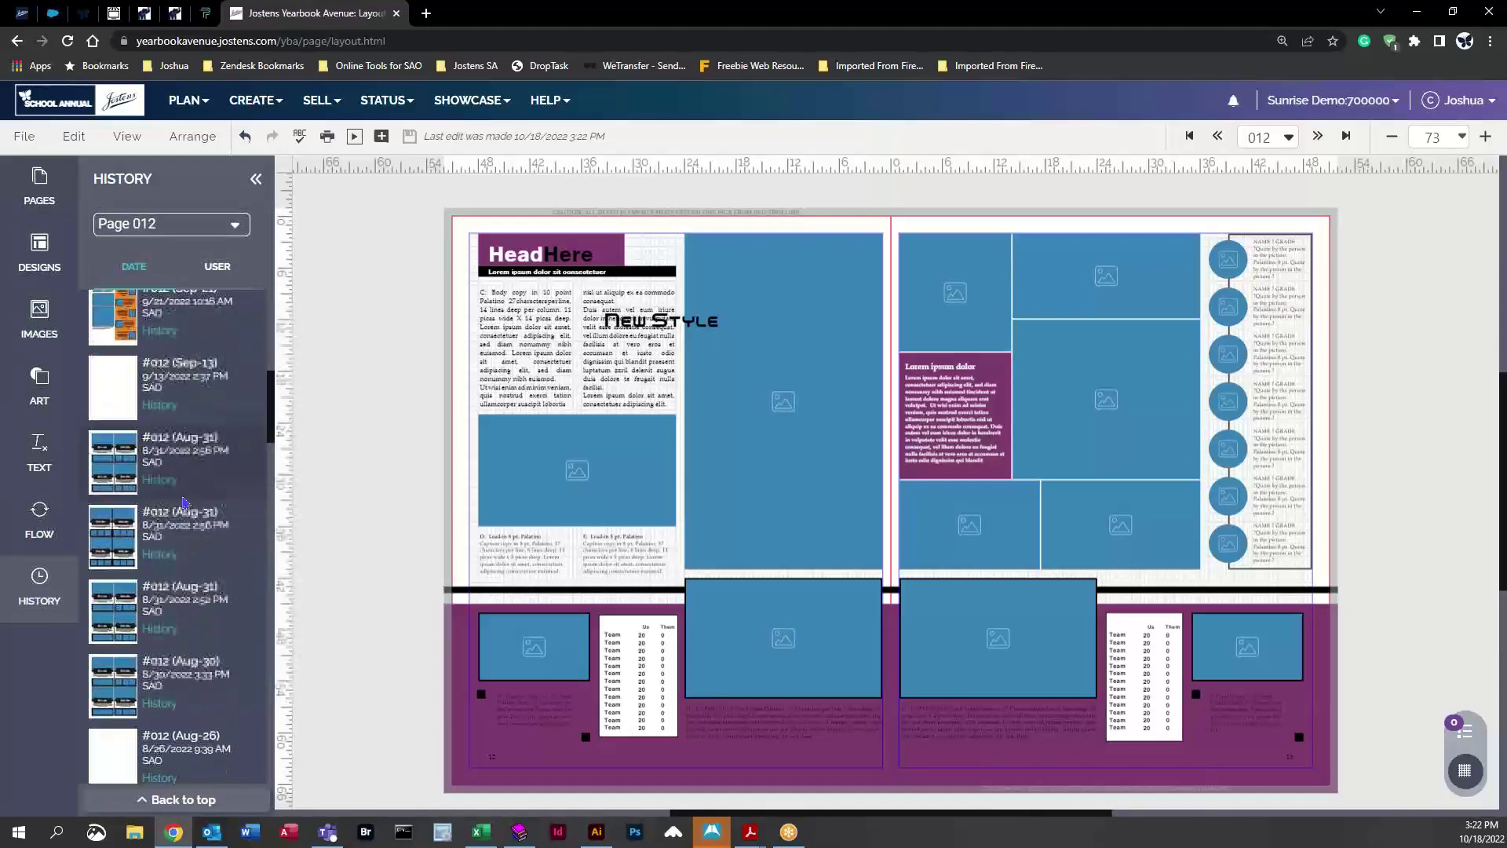
pyautogui.scroll(-10, 184, 503)
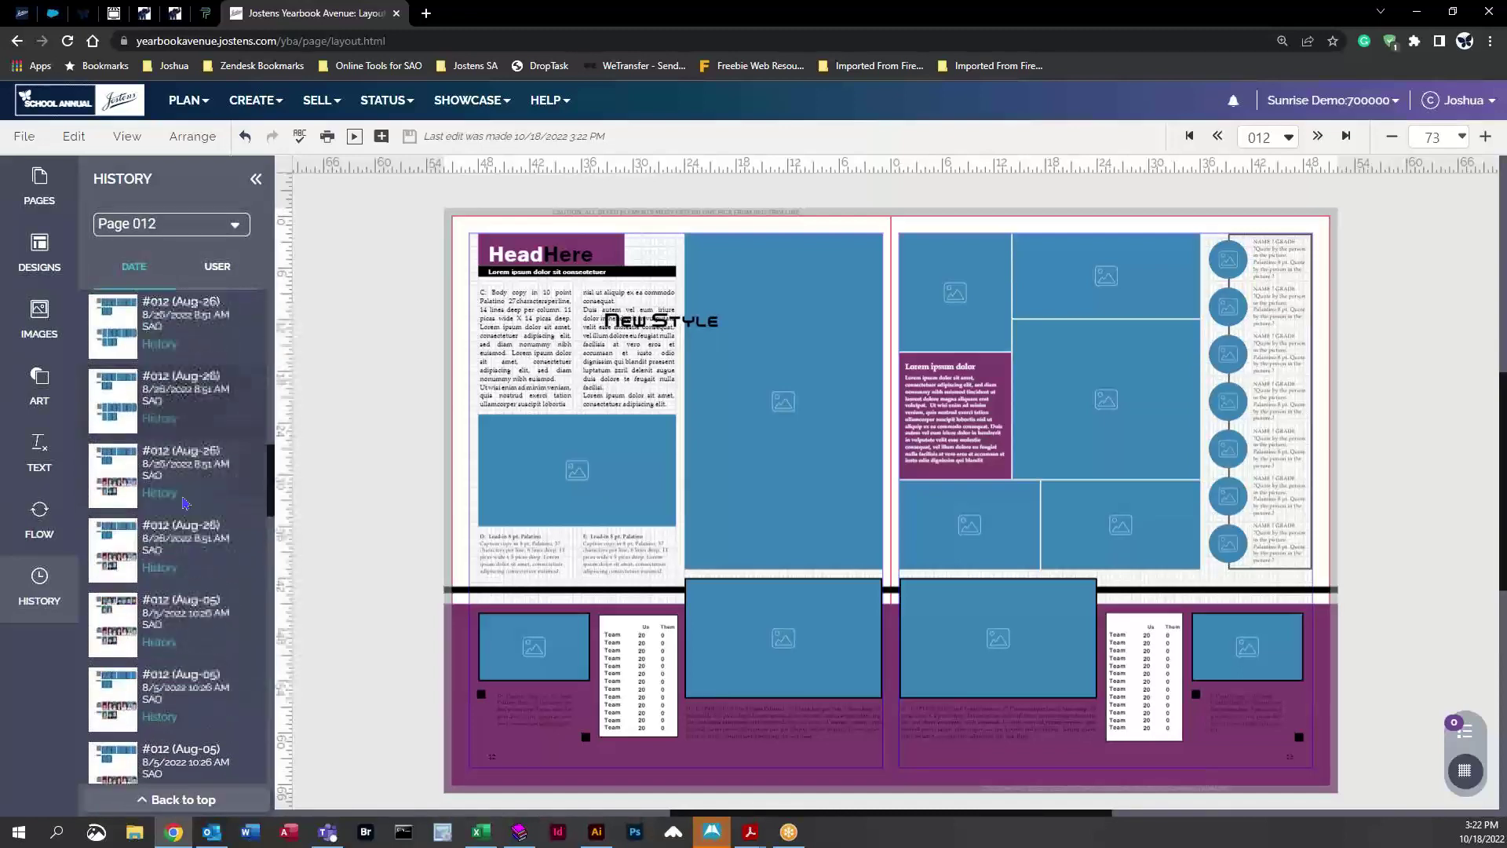
pyautogui.scroll(-10, 185, 502)
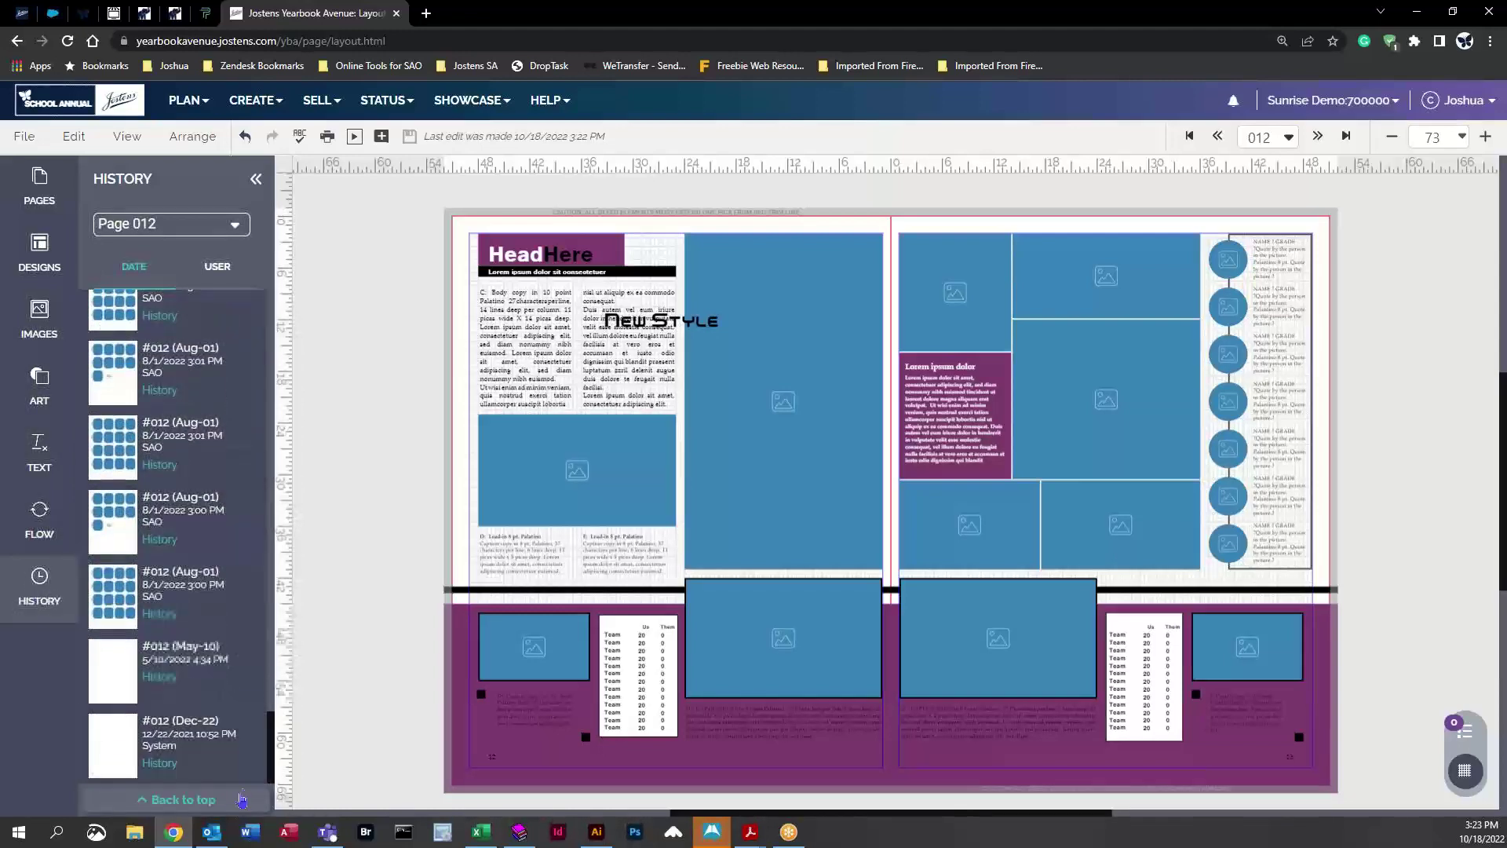
pyautogui.moveTo(271, 750); pyautogui.dragTo(287, 330)
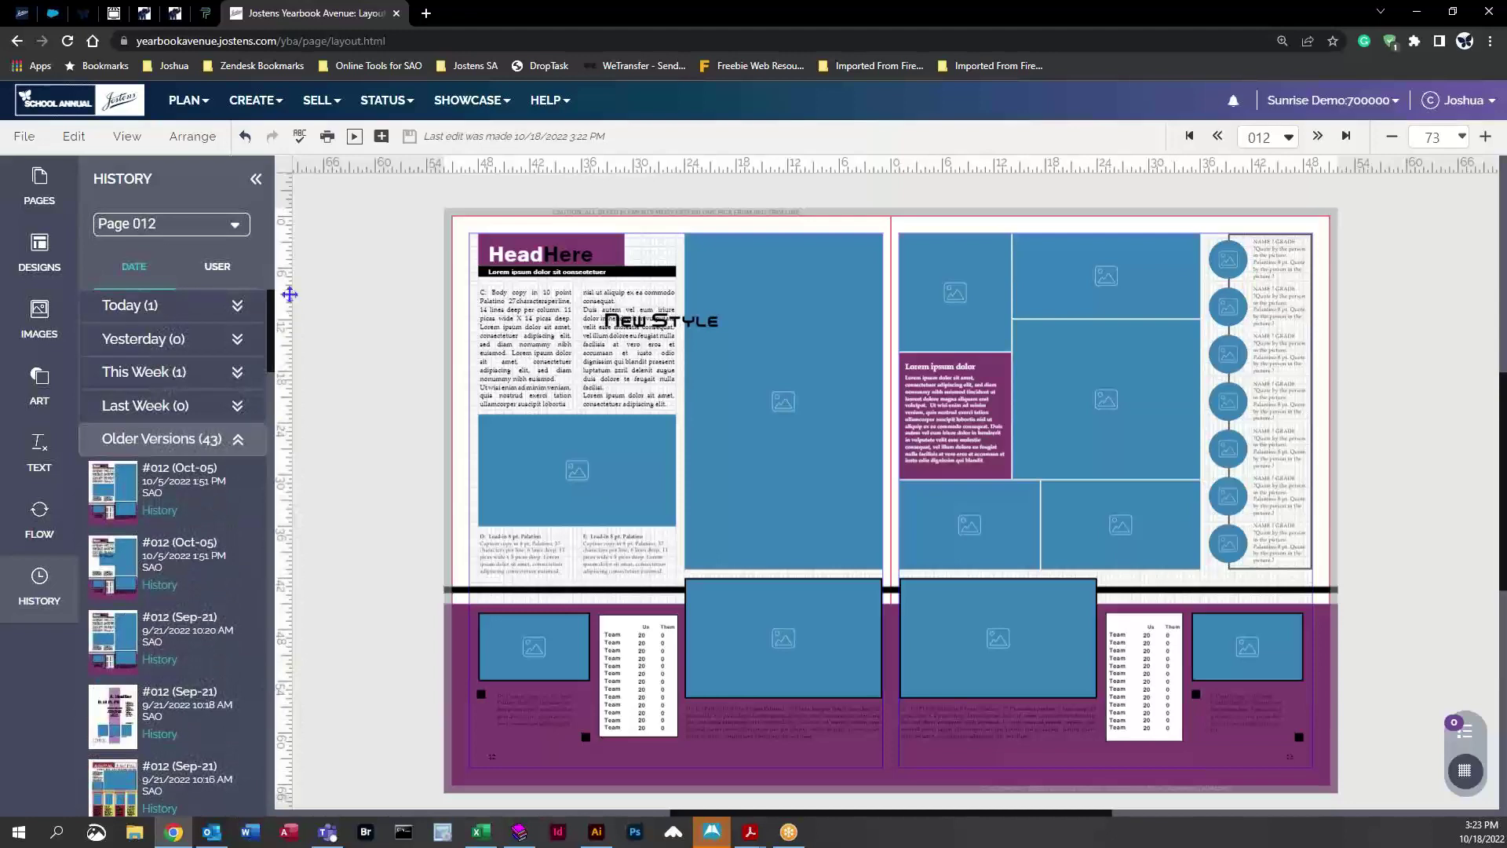
# Place page 012's older version from 9/21/2022 10:18 AM onto the left page
pyautogui.scroll(-3, 235, 617)
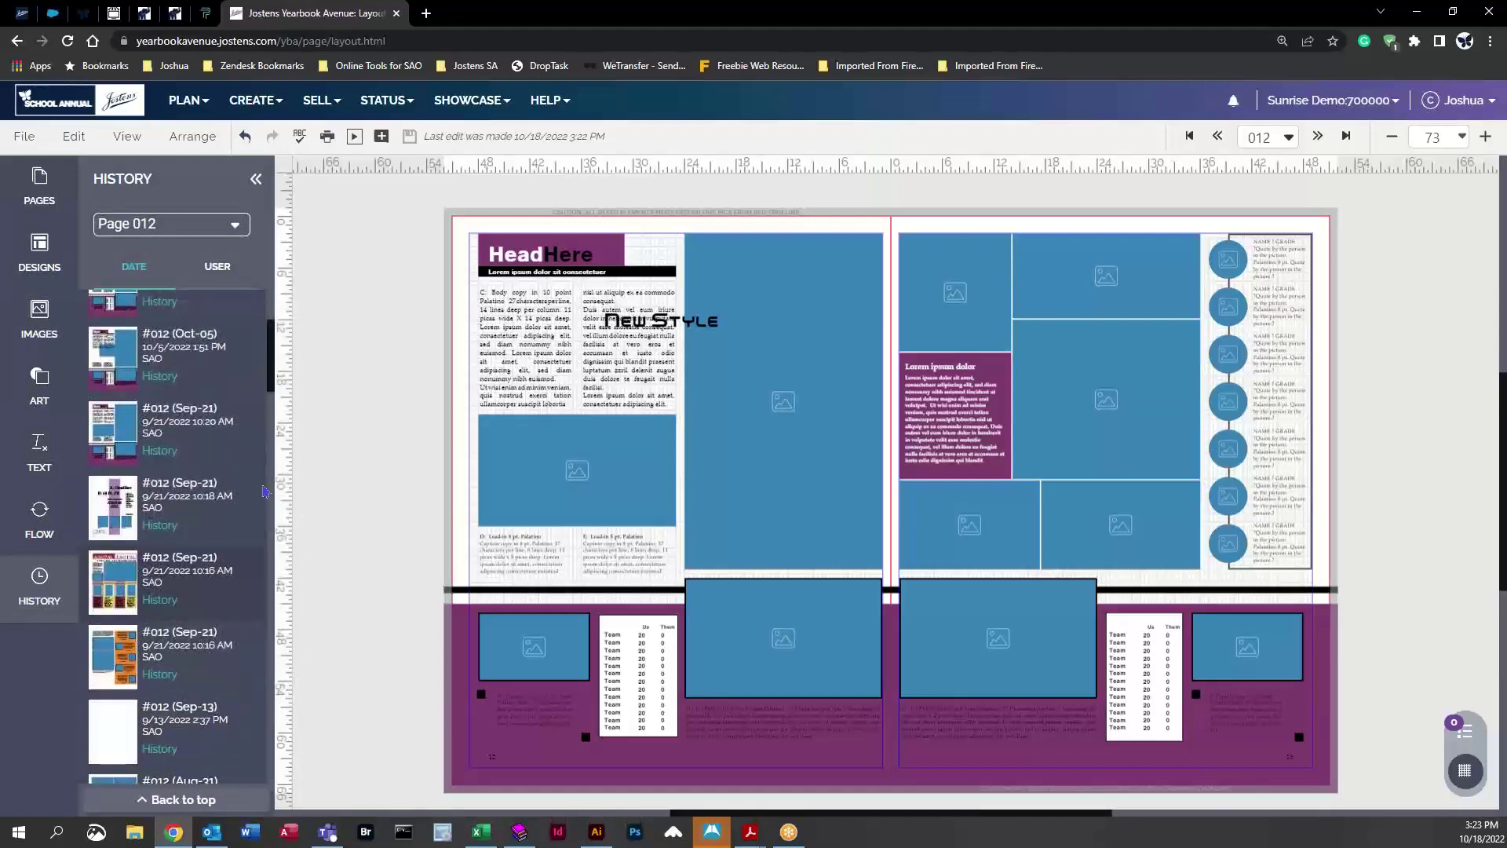
pyautogui.scroll(3, 233, 411)
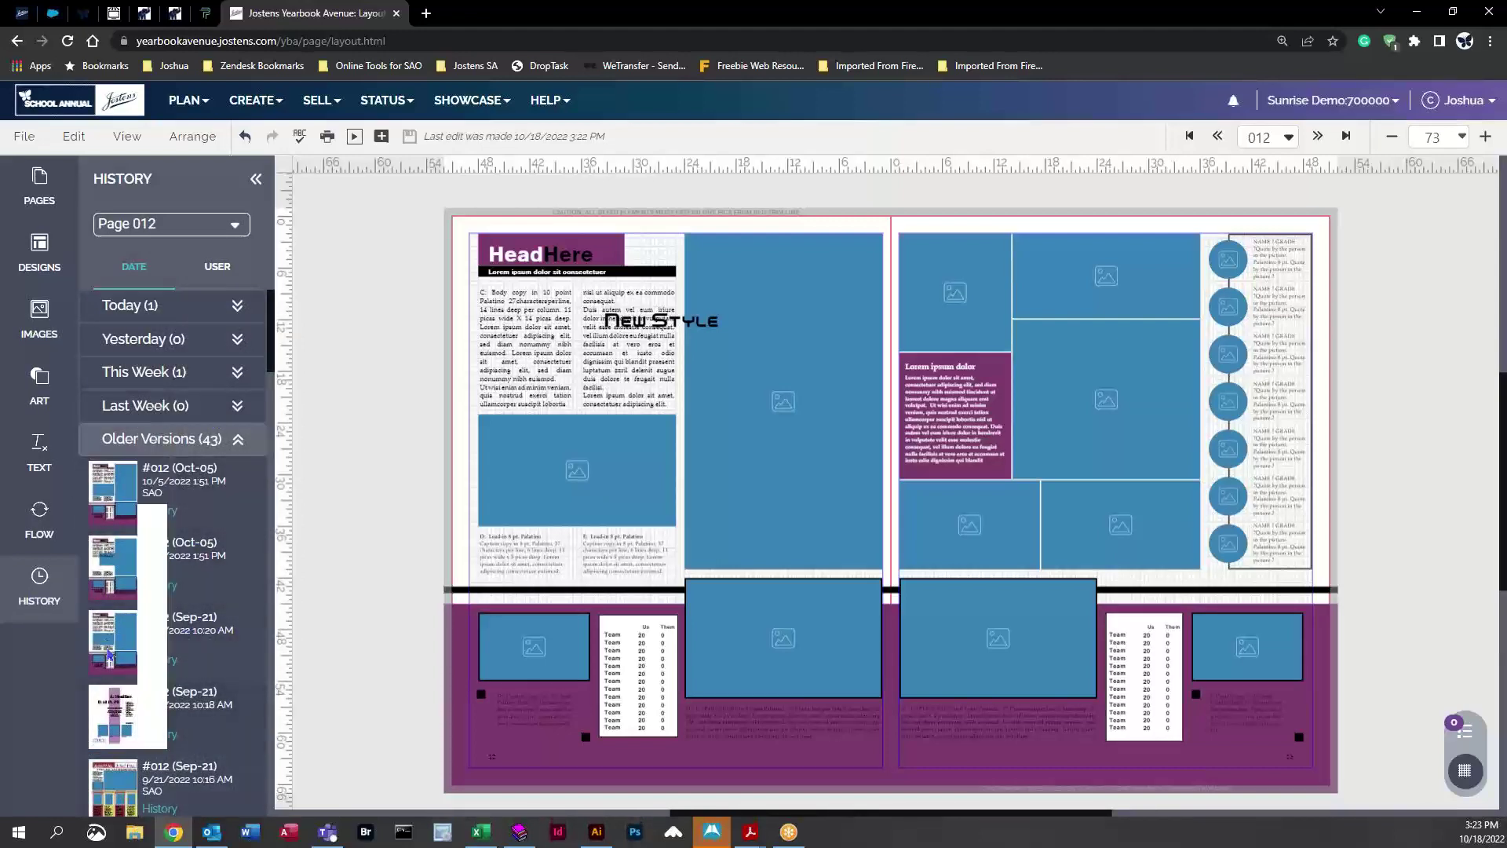
pyautogui.moveTo(114, 714); pyautogui.dragTo(641, 536)
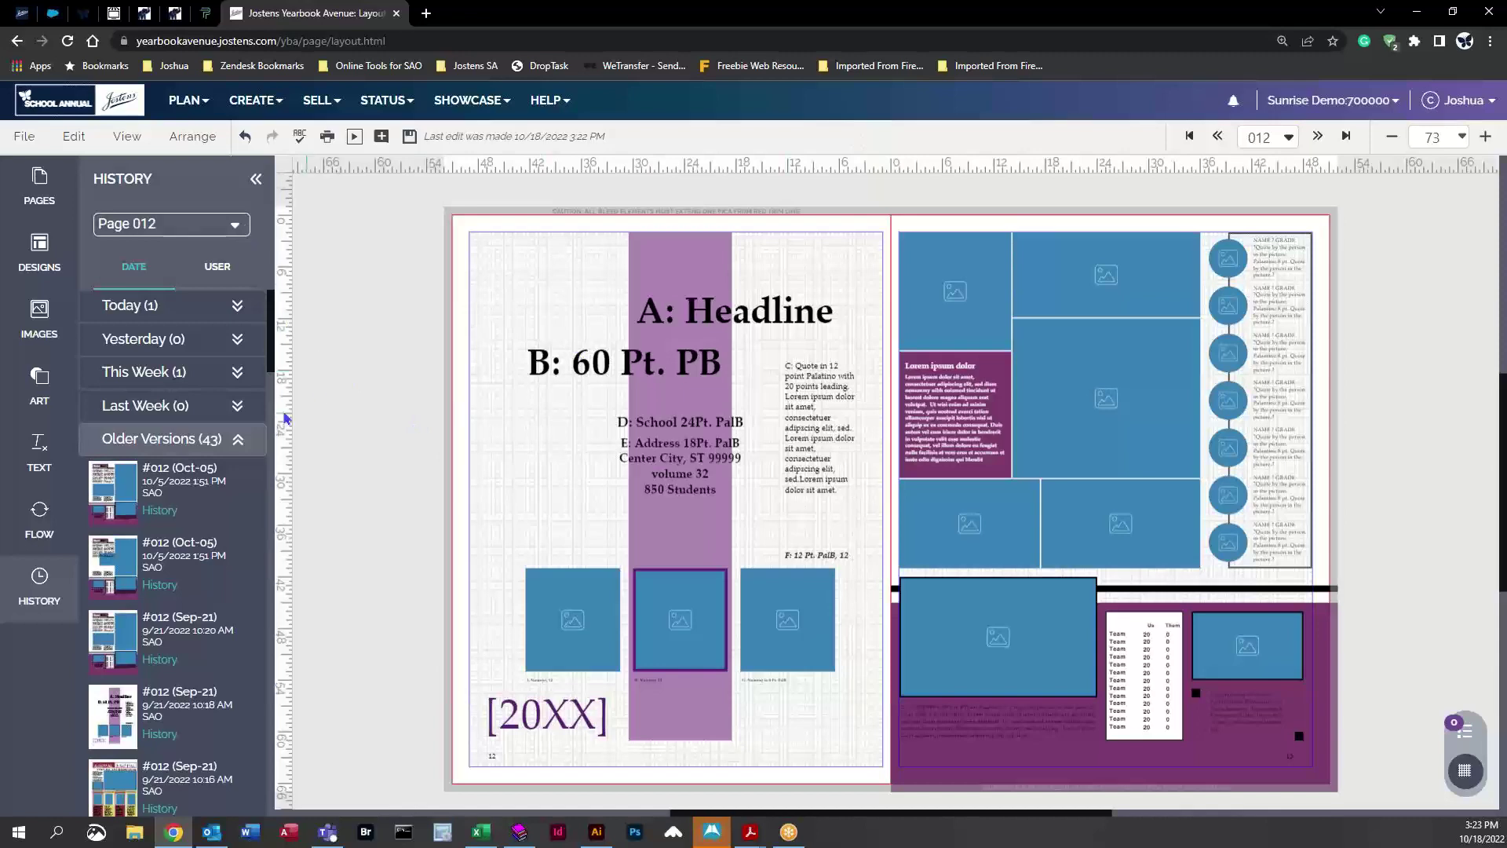
# Compare the history's user and date views, then examine the detailed page history of today's version and close it
pyautogui.click(218, 270)
pyautogui.click(132, 265)
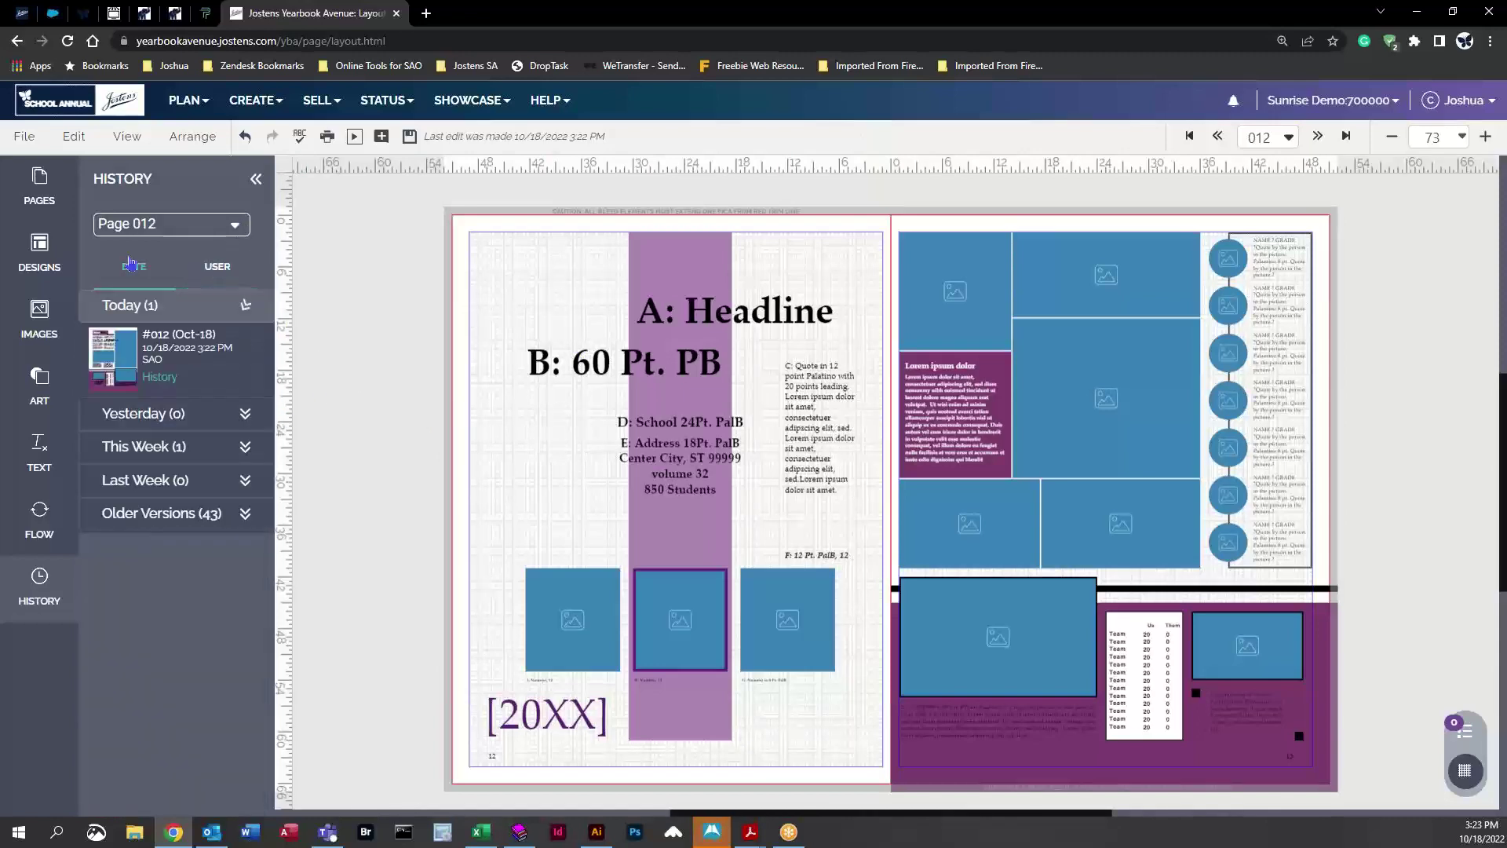
pyautogui.click(159, 376)
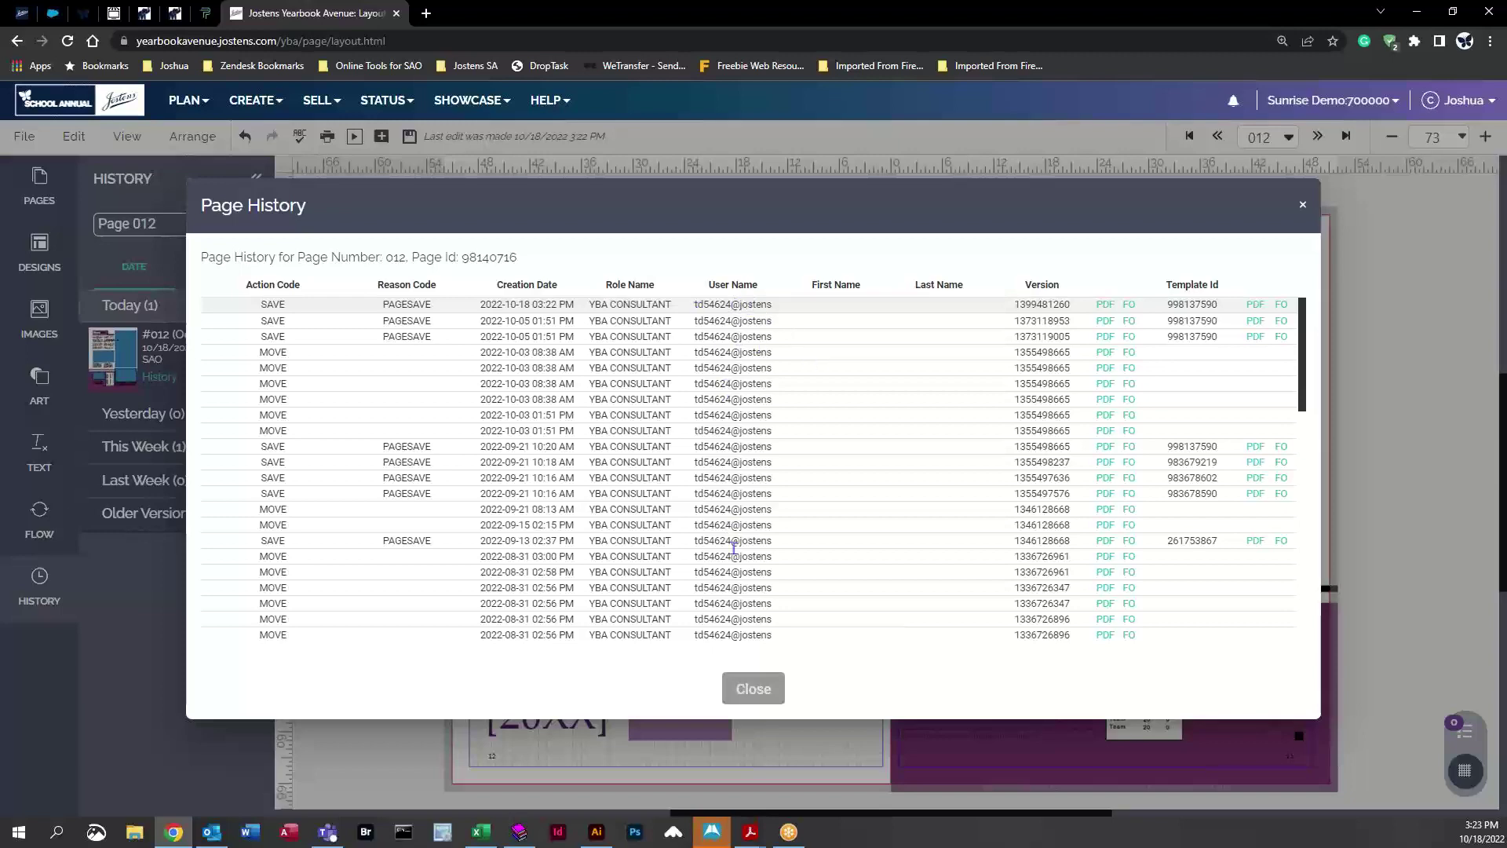
pyautogui.click(1303, 206)
# Switch the history to page 008 and apply one of its older October 6 versions to the left page
pyautogui.click(232, 225)
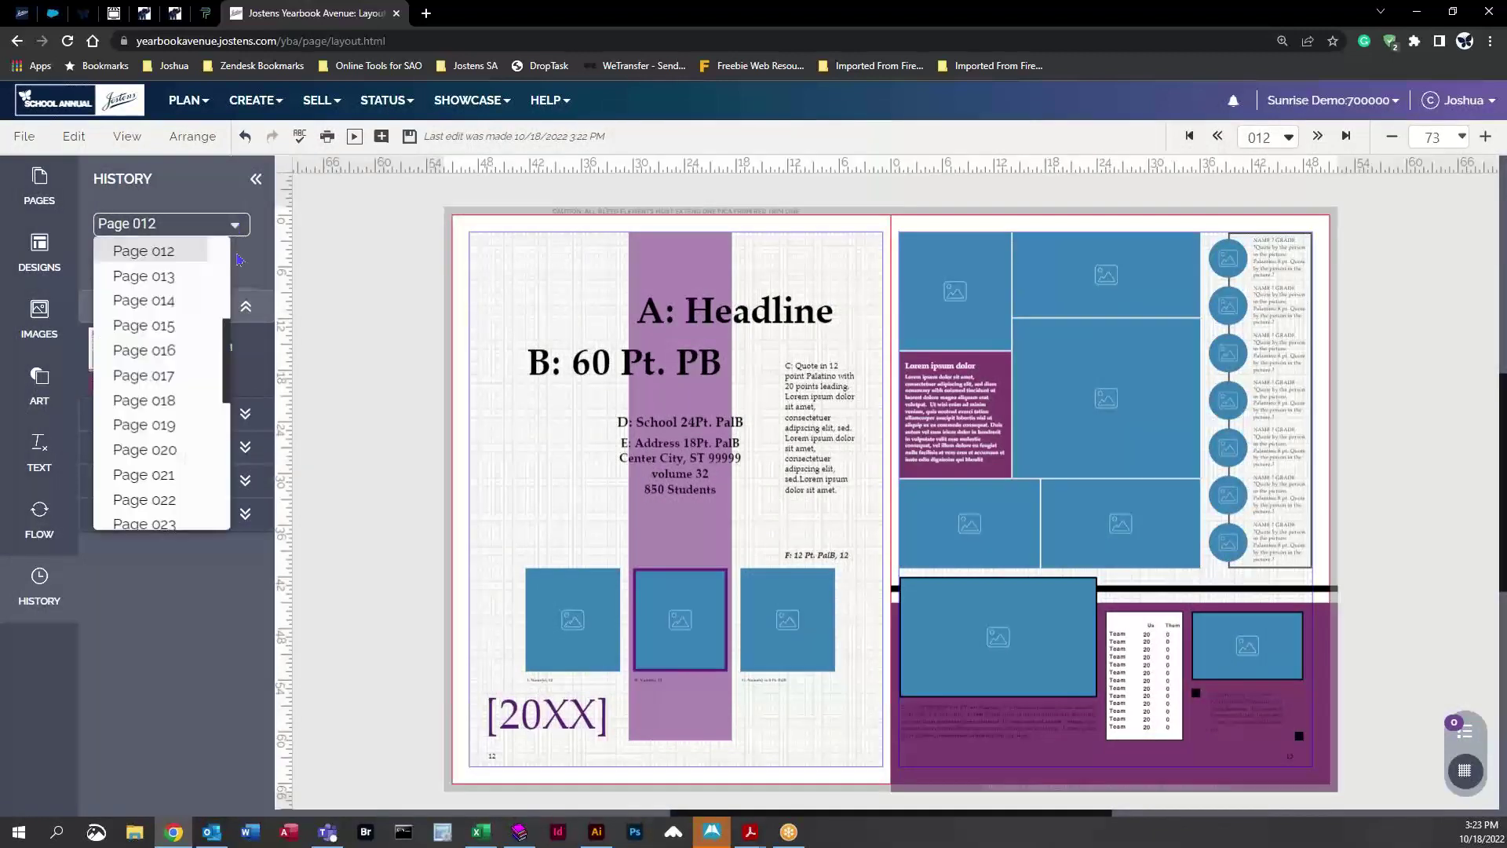
pyautogui.scroll(2, 230, 330)
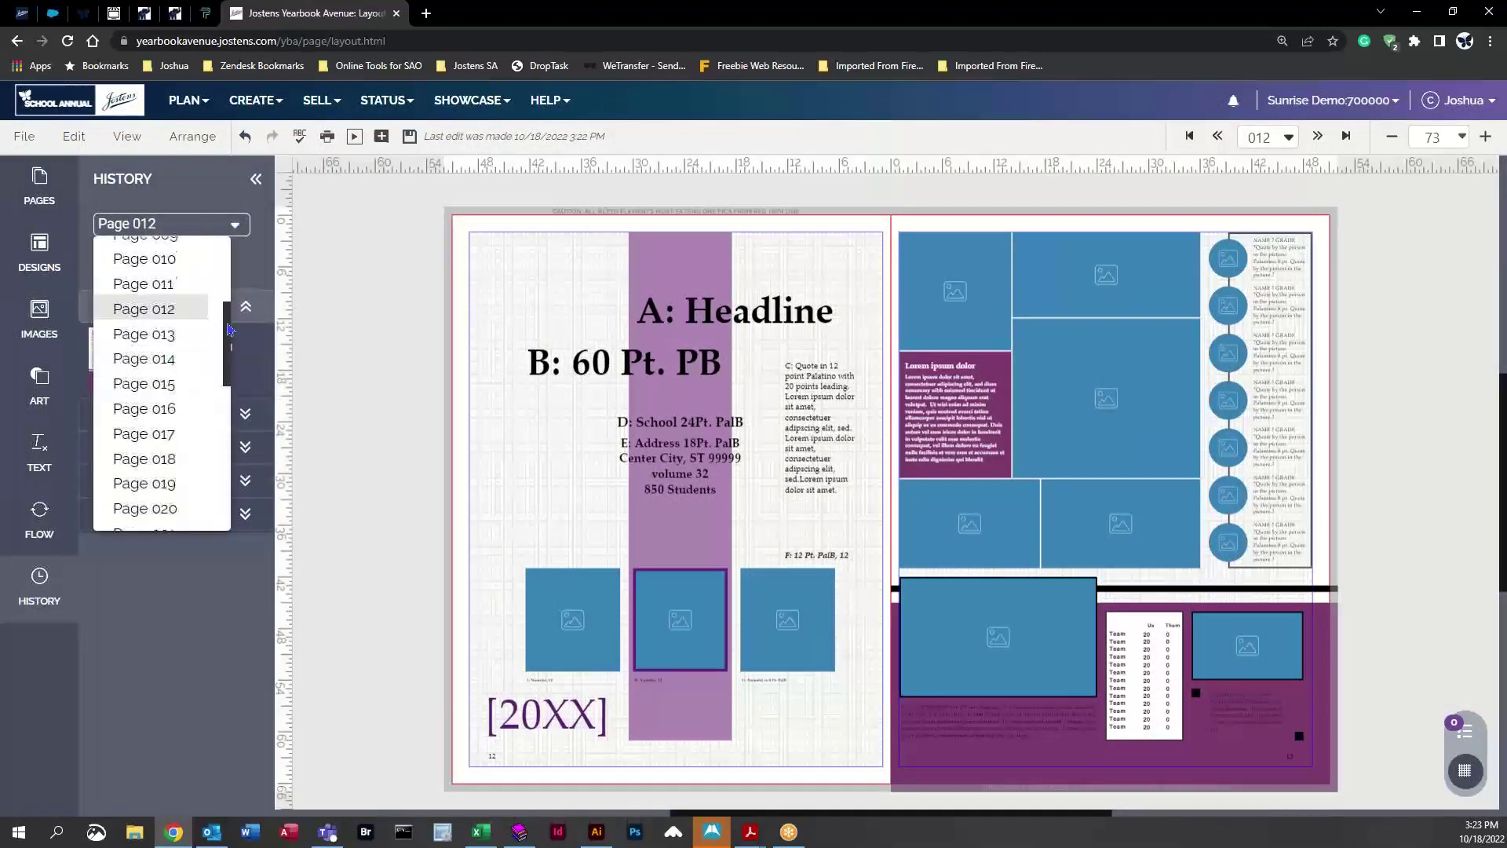
pyautogui.scroll(3, 181, 322)
pyautogui.click(169, 310)
pyautogui.click(240, 525)
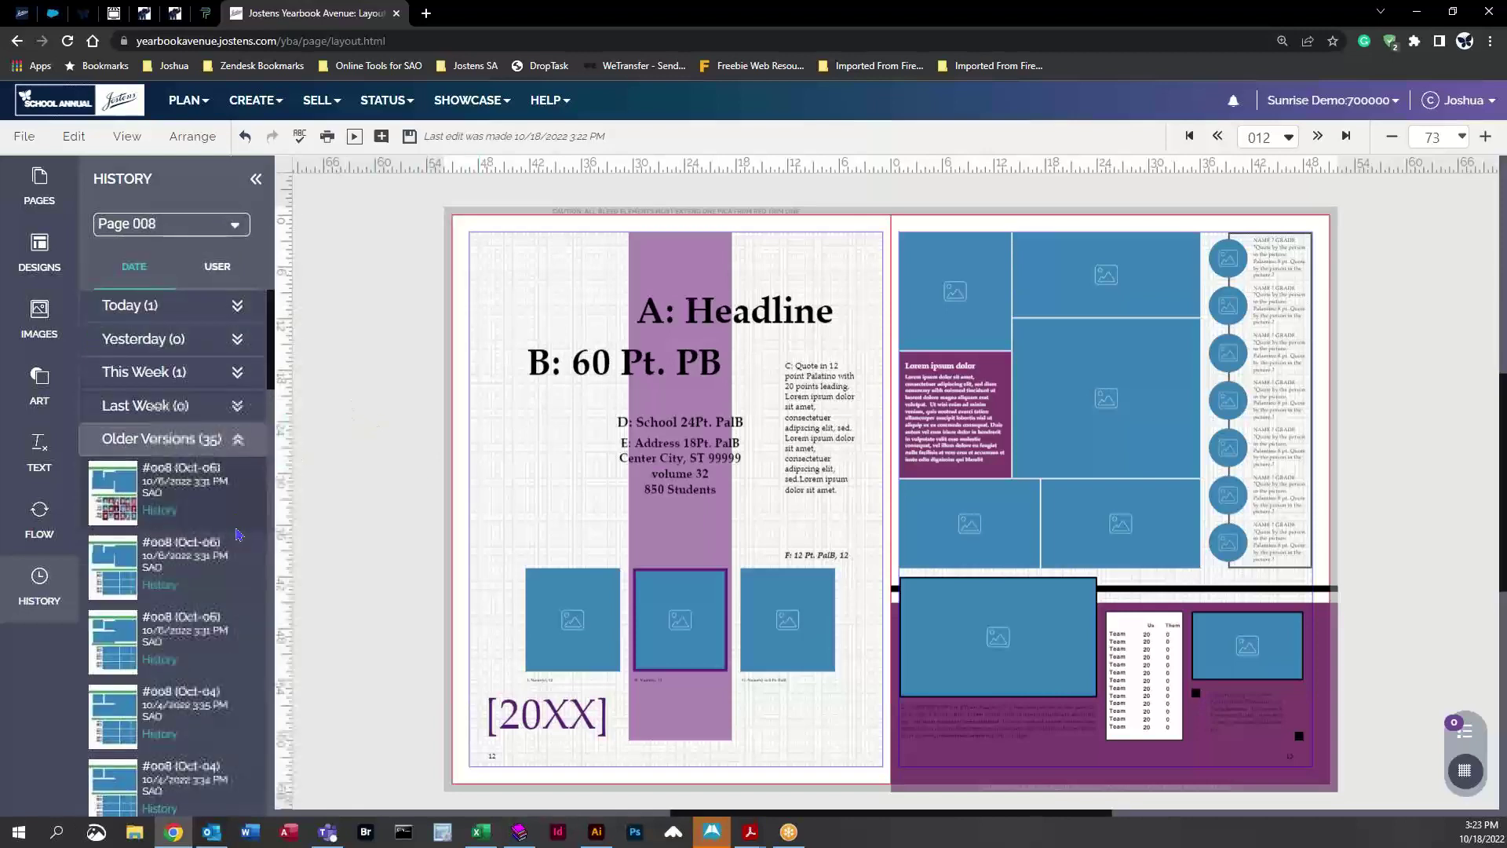
pyautogui.scroll(-2, 236, 511)
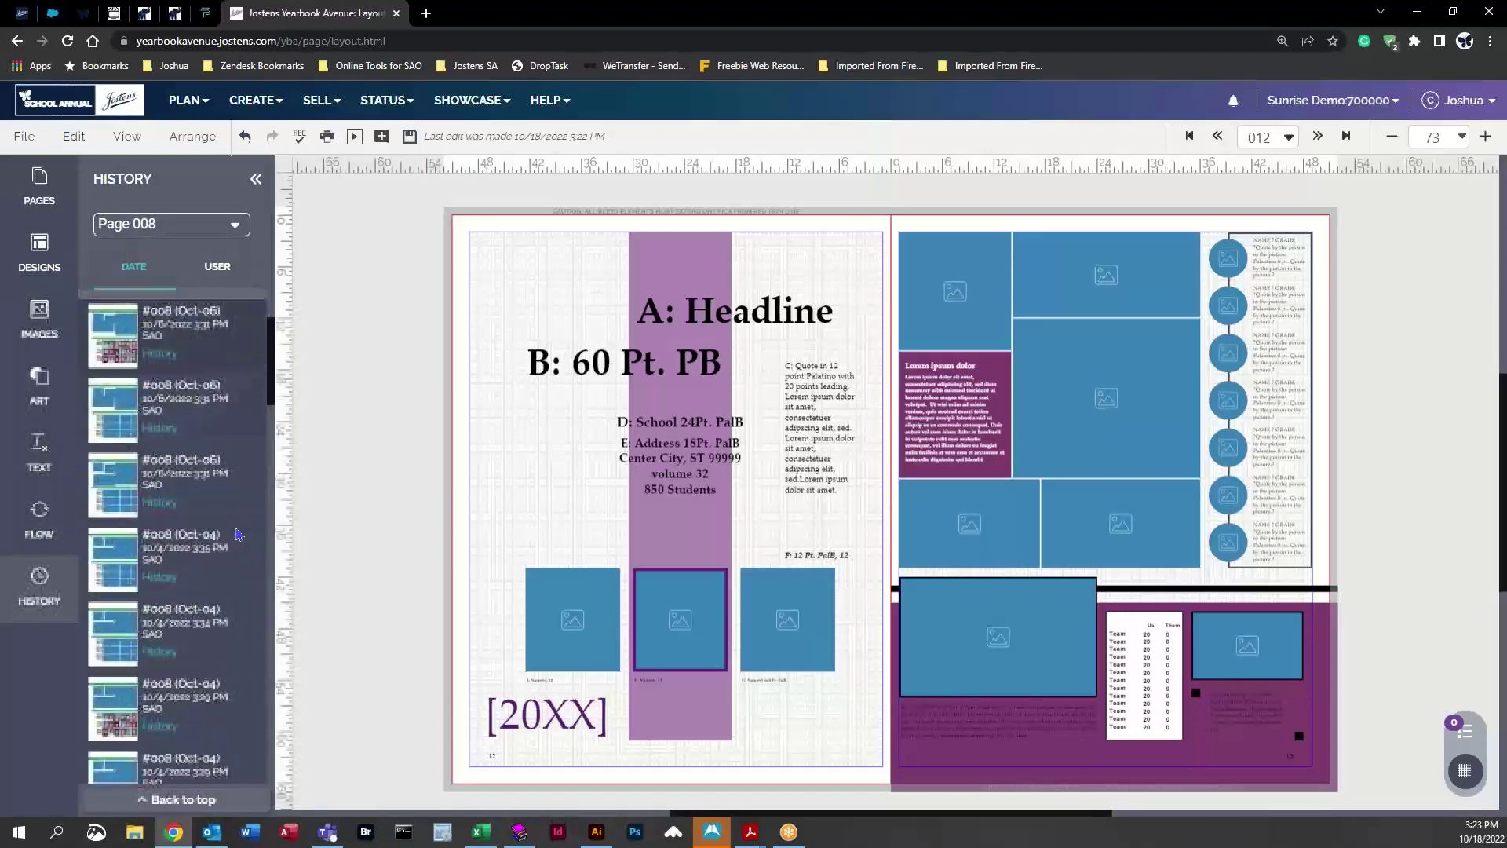
pyautogui.click(98, 414)
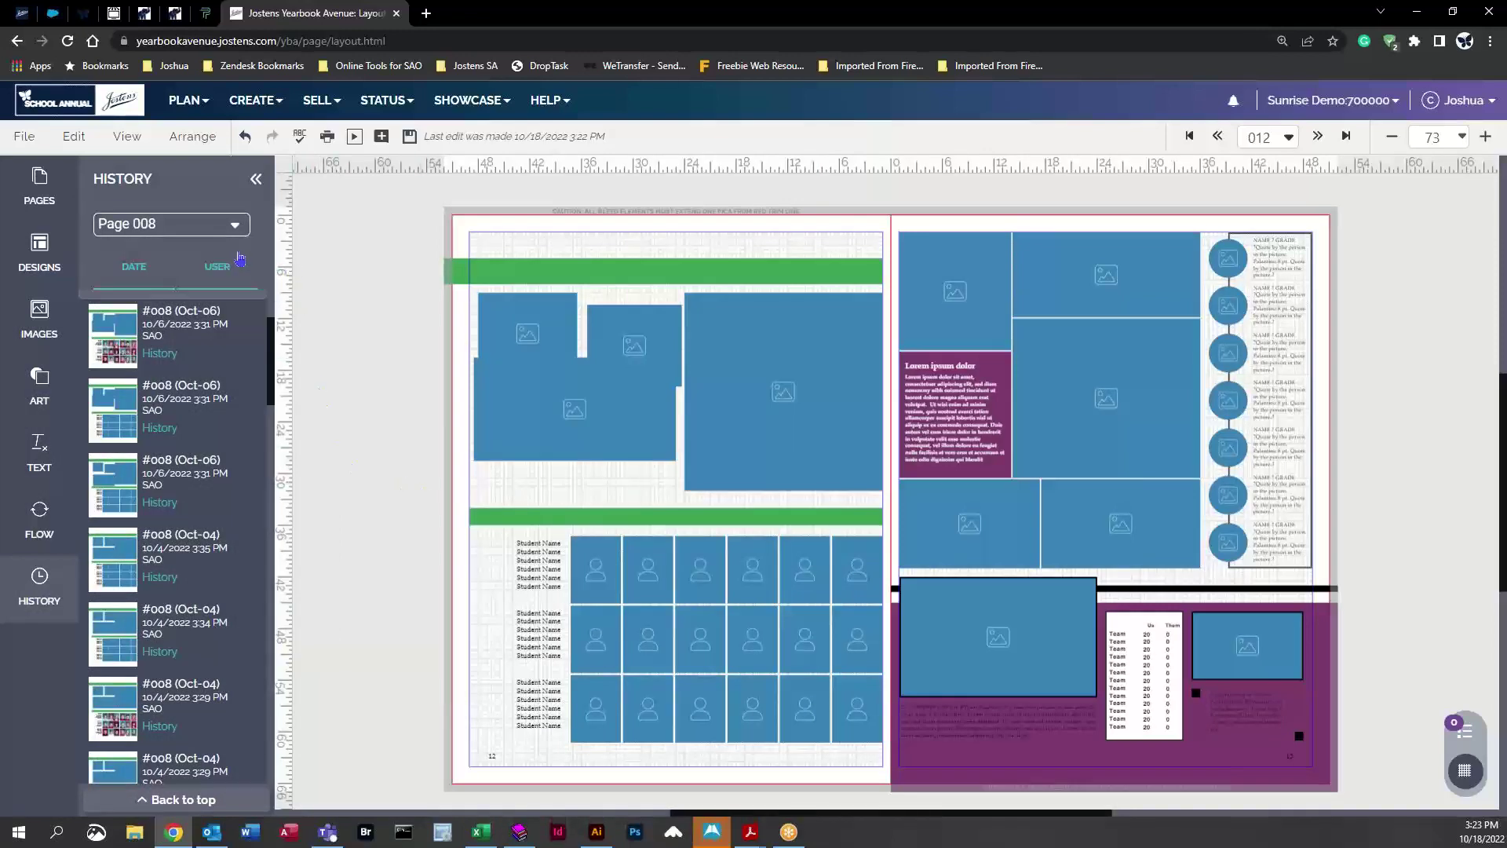
# Switch the history to page 002 and apply its older version from 10/6/2022 3:15 PM to the left page
pyautogui.click(237, 225)
pyautogui.scroll(3, 196, 291)
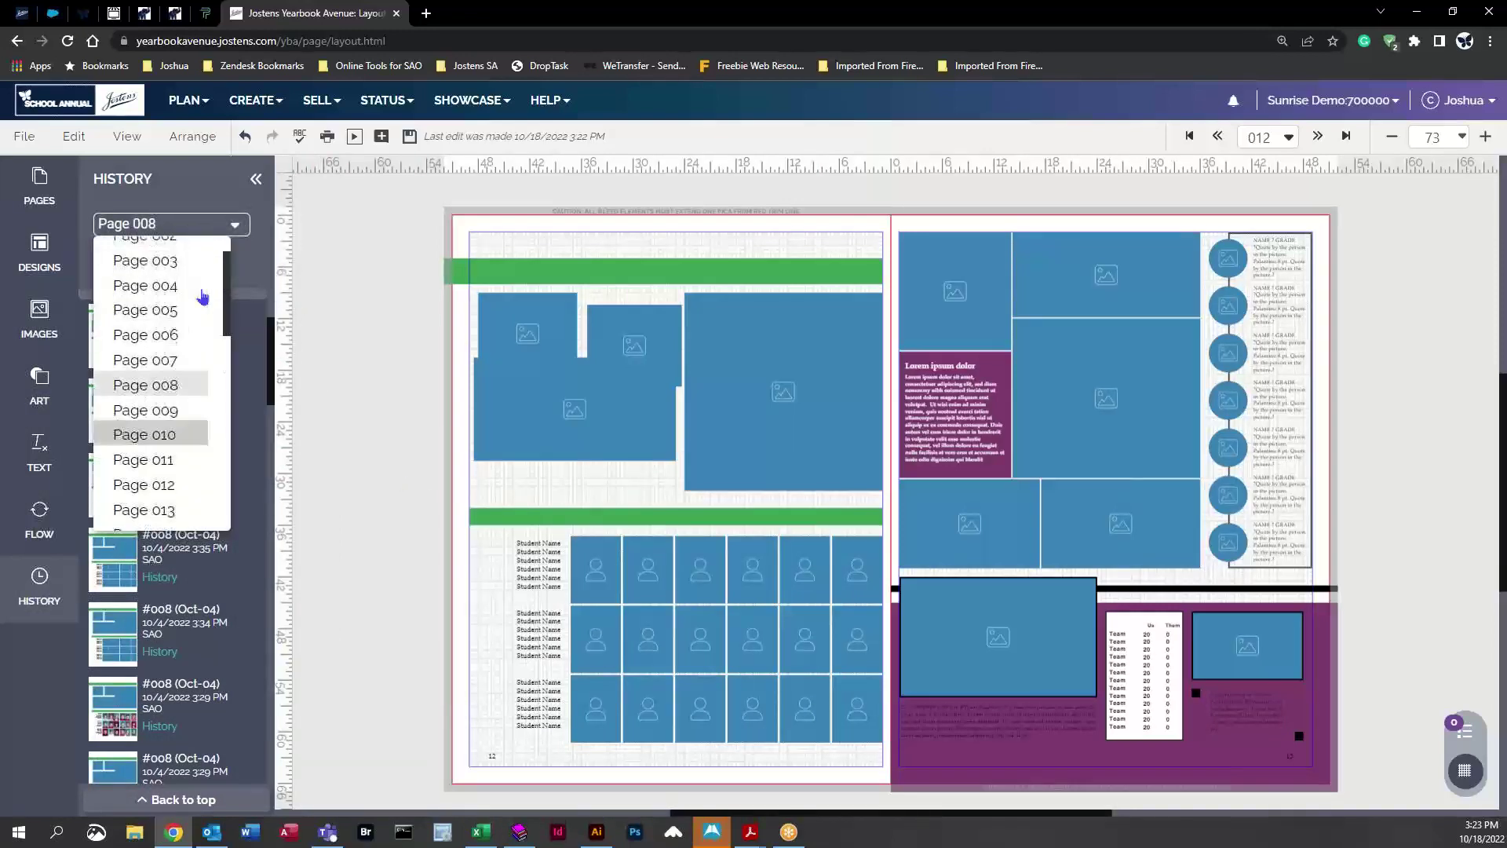
pyautogui.click(145, 288)
pyautogui.click(237, 438)
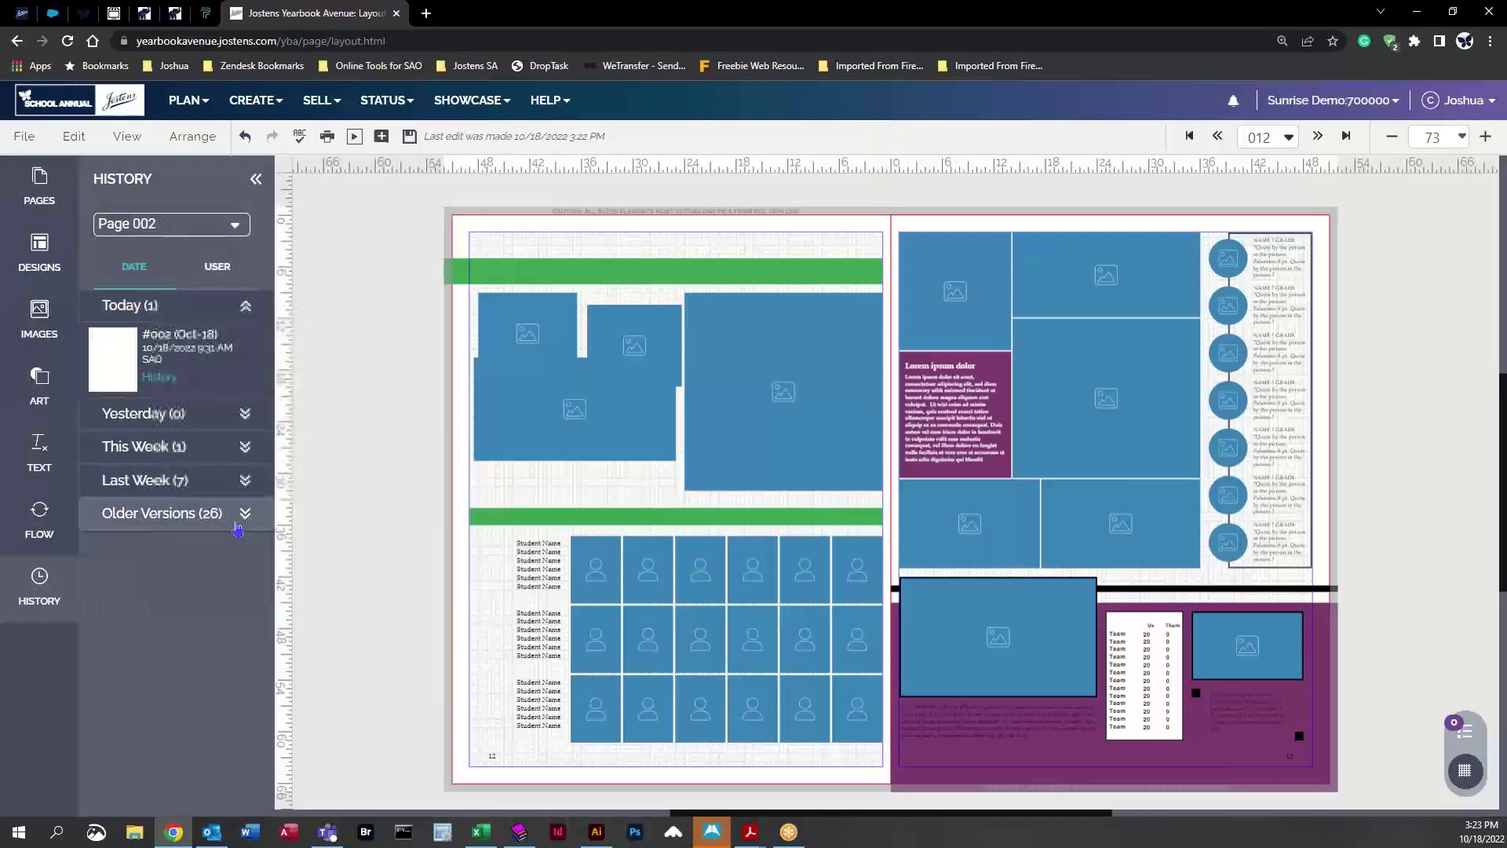
pyautogui.click(118, 490)
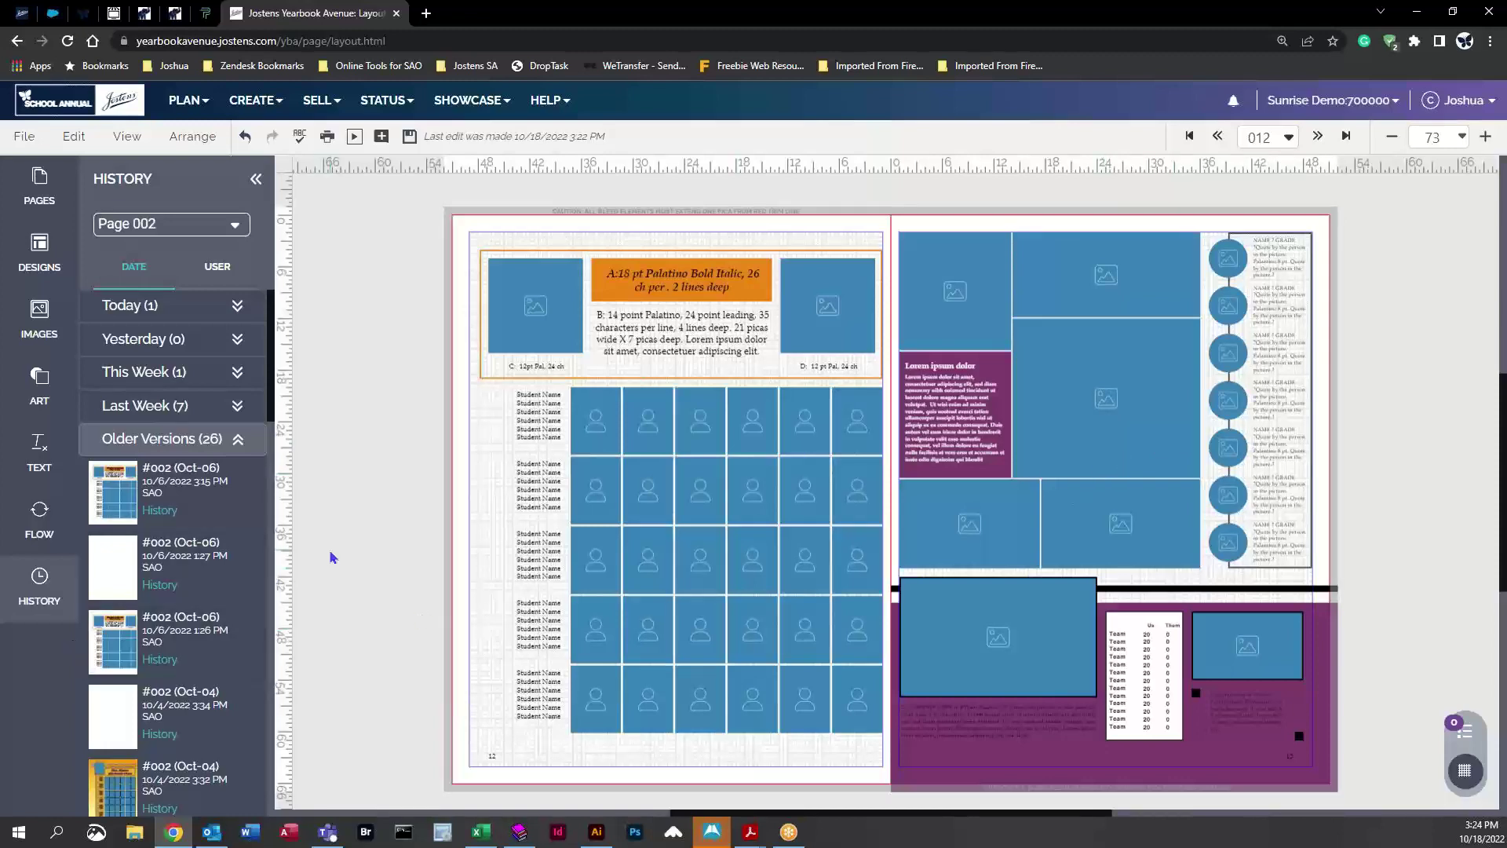
# Show the yearbook's pages, delete all elements from the 012–013 spread and save the blank spread
pyautogui.click(39, 187)
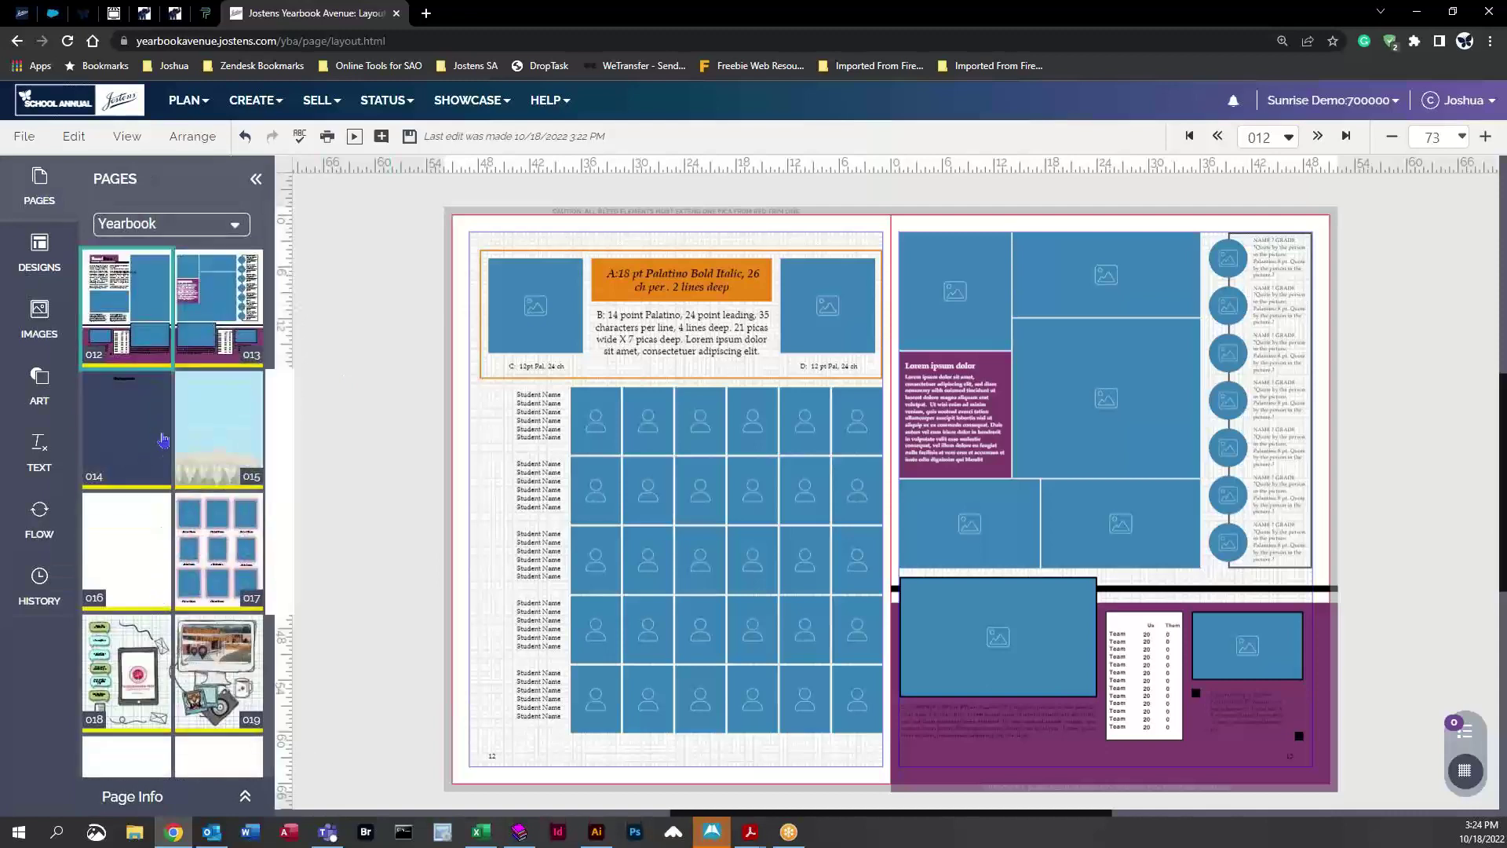
pyautogui.moveTo(420, 222); pyautogui.dragTo(1375, 727)
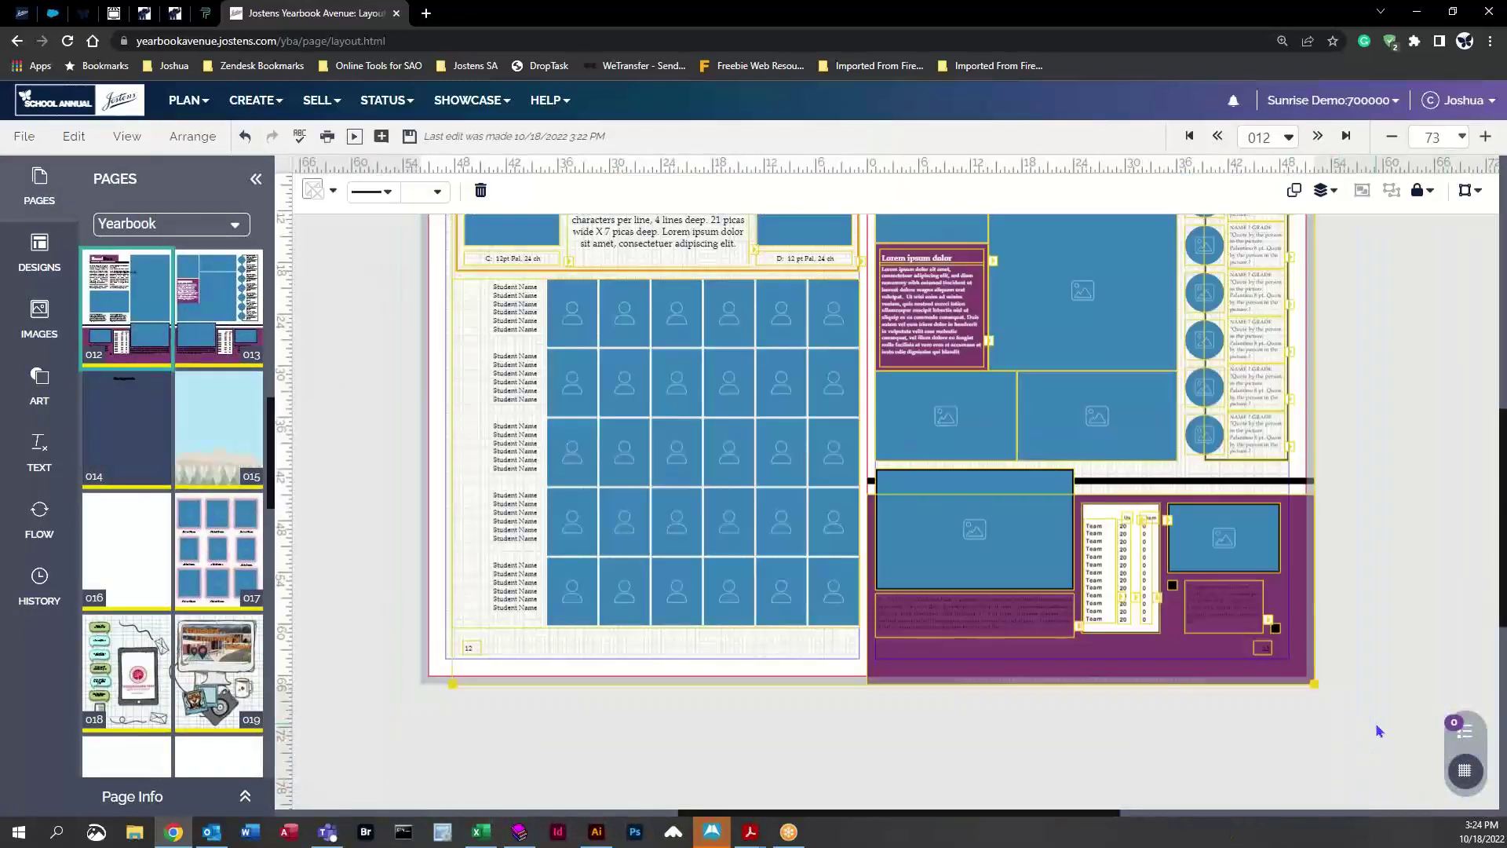
pyautogui.press('Delete')
pyautogui.scroll(2, 529, 598)
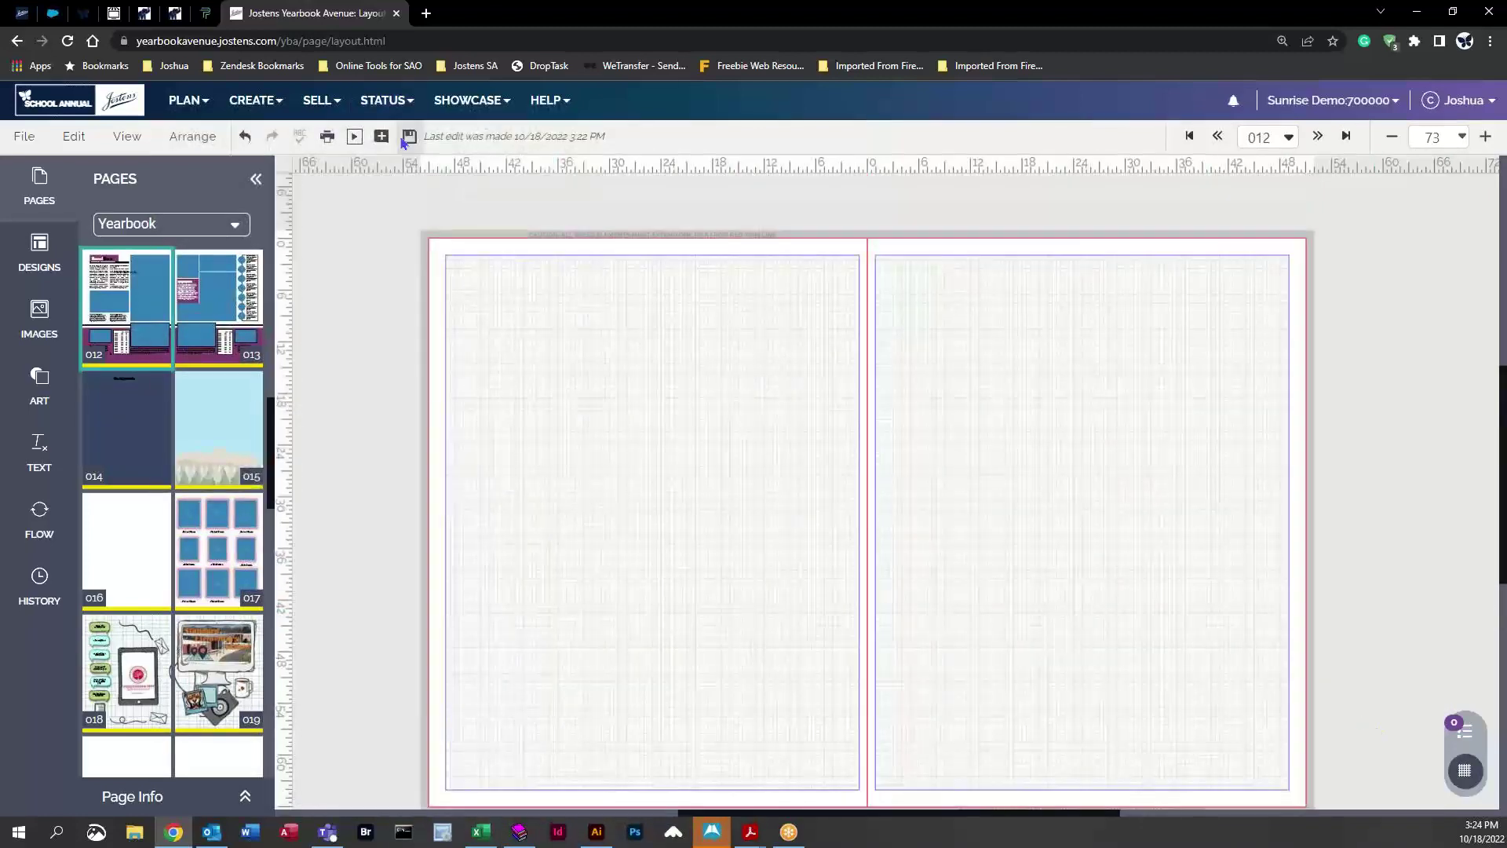
pyautogui.click(409, 136)
pyautogui.scroll(-1, 363, 336)
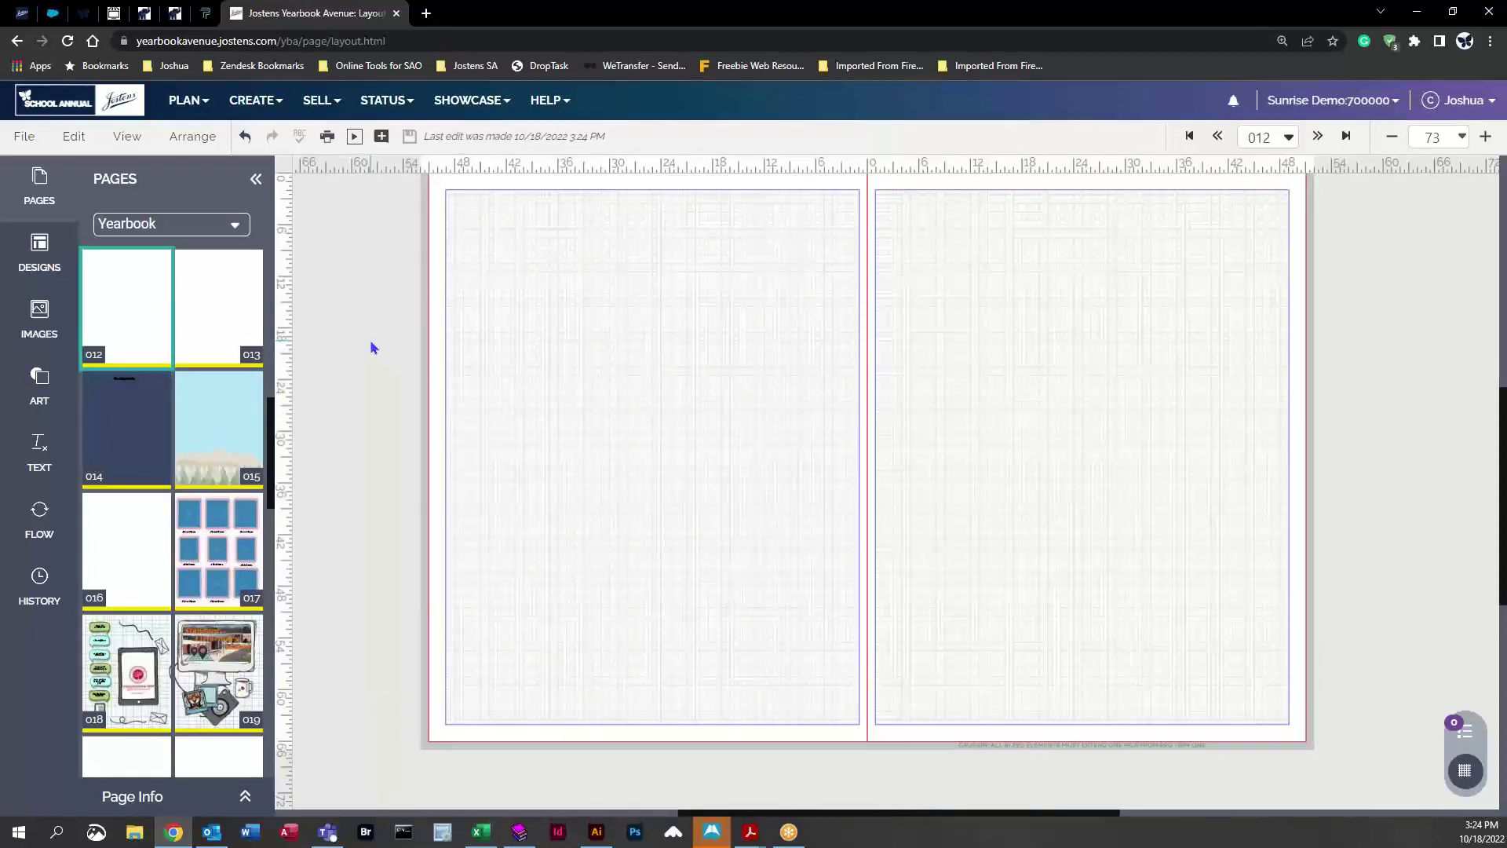
# Apply Candids design 3000 to the left page and 3001 to the right page, retaining existing content
pyautogui.click(39, 318)
pyautogui.click(40, 251)
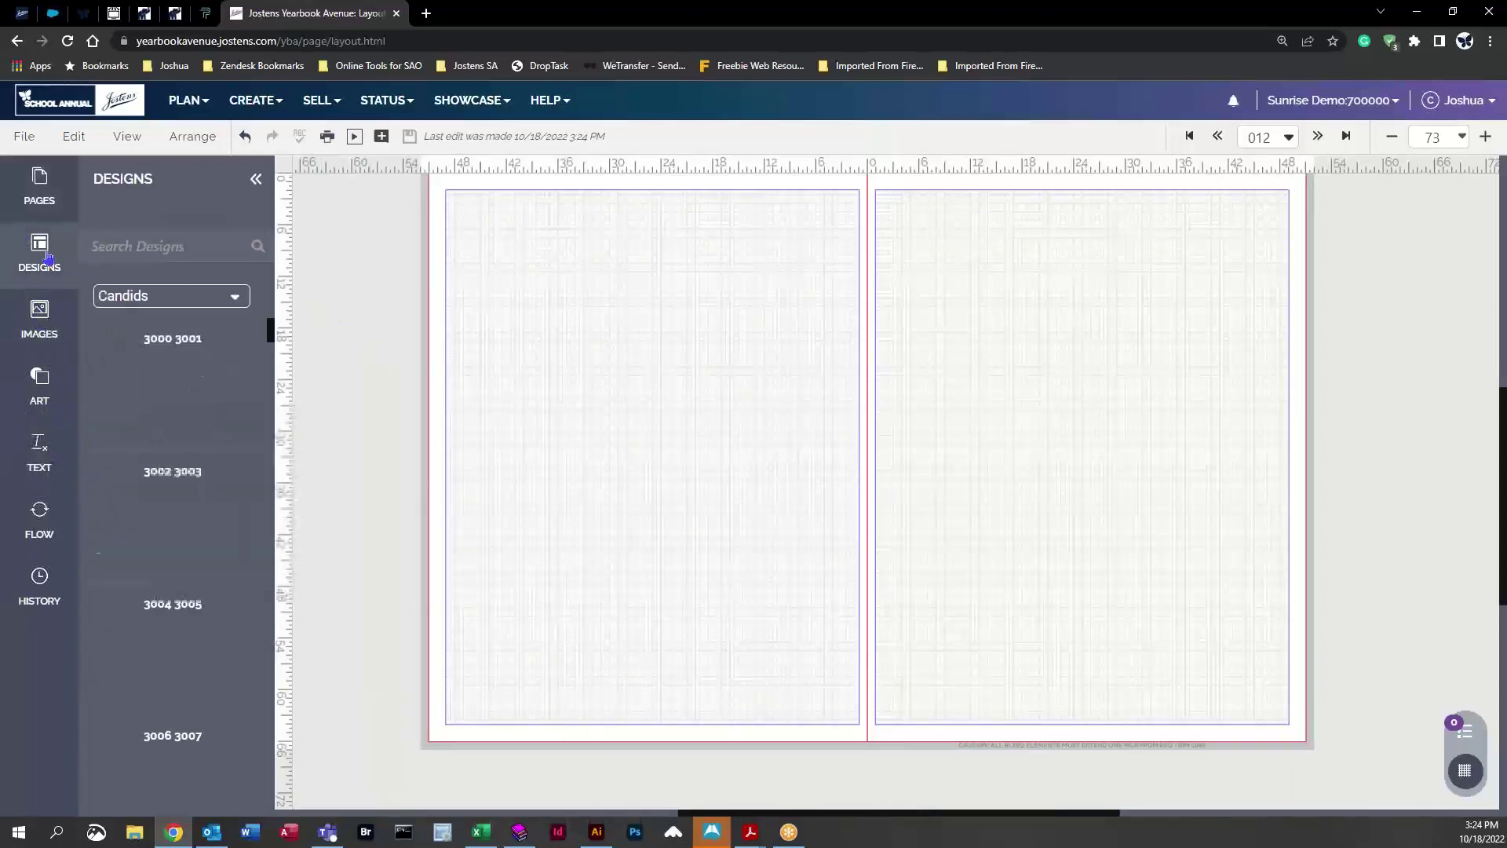
pyautogui.moveTo(134, 369); pyautogui.dragTo(695, 468)
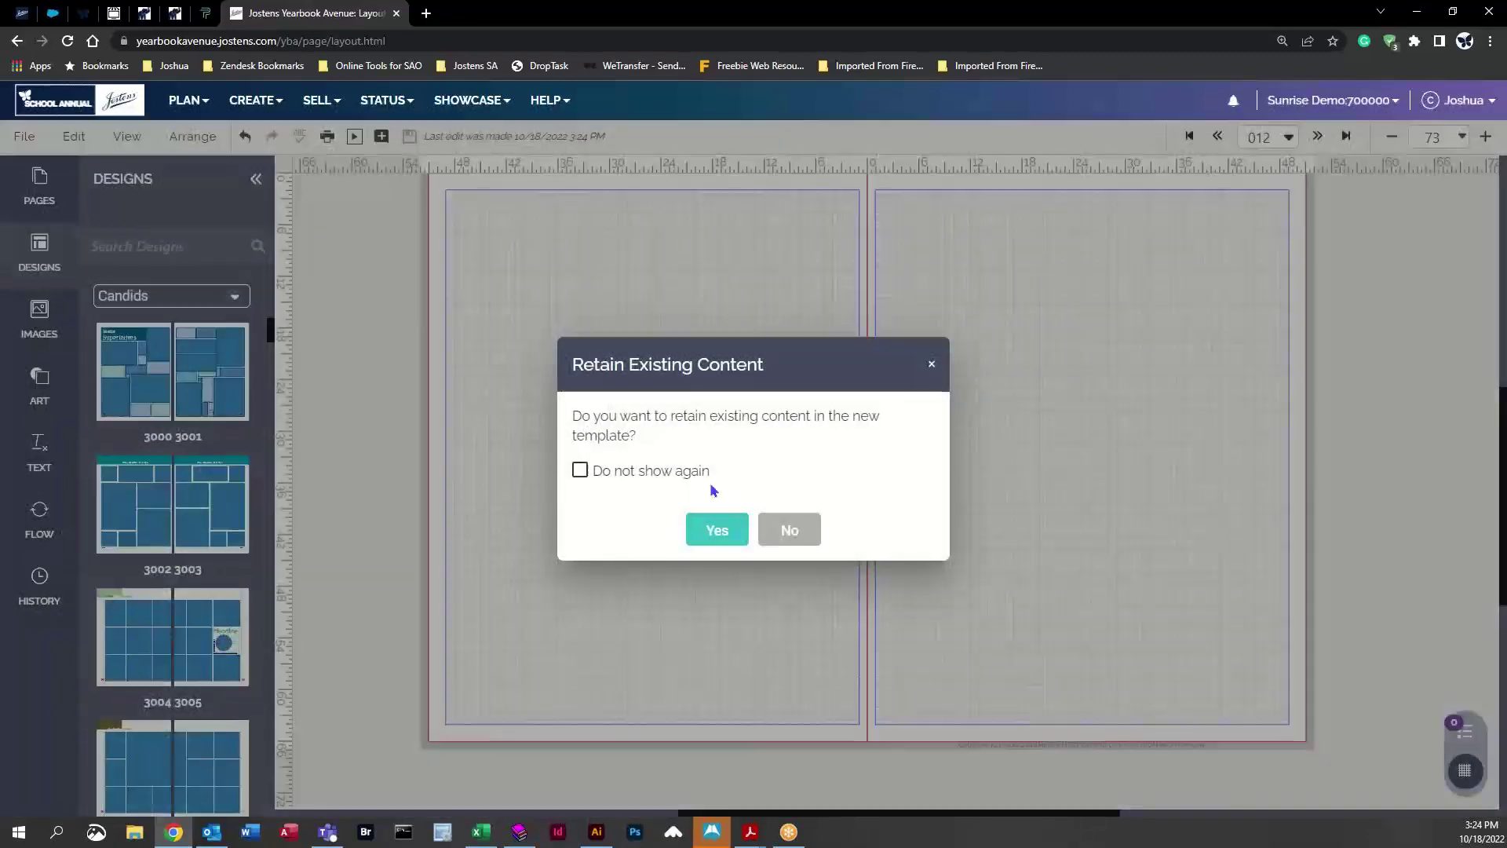
pyautogui.click(717, 529)
pyautogui.moveTo(223, 370); pyautogui.dragTo(1221, 413)
pyautogui.click(717, 529)
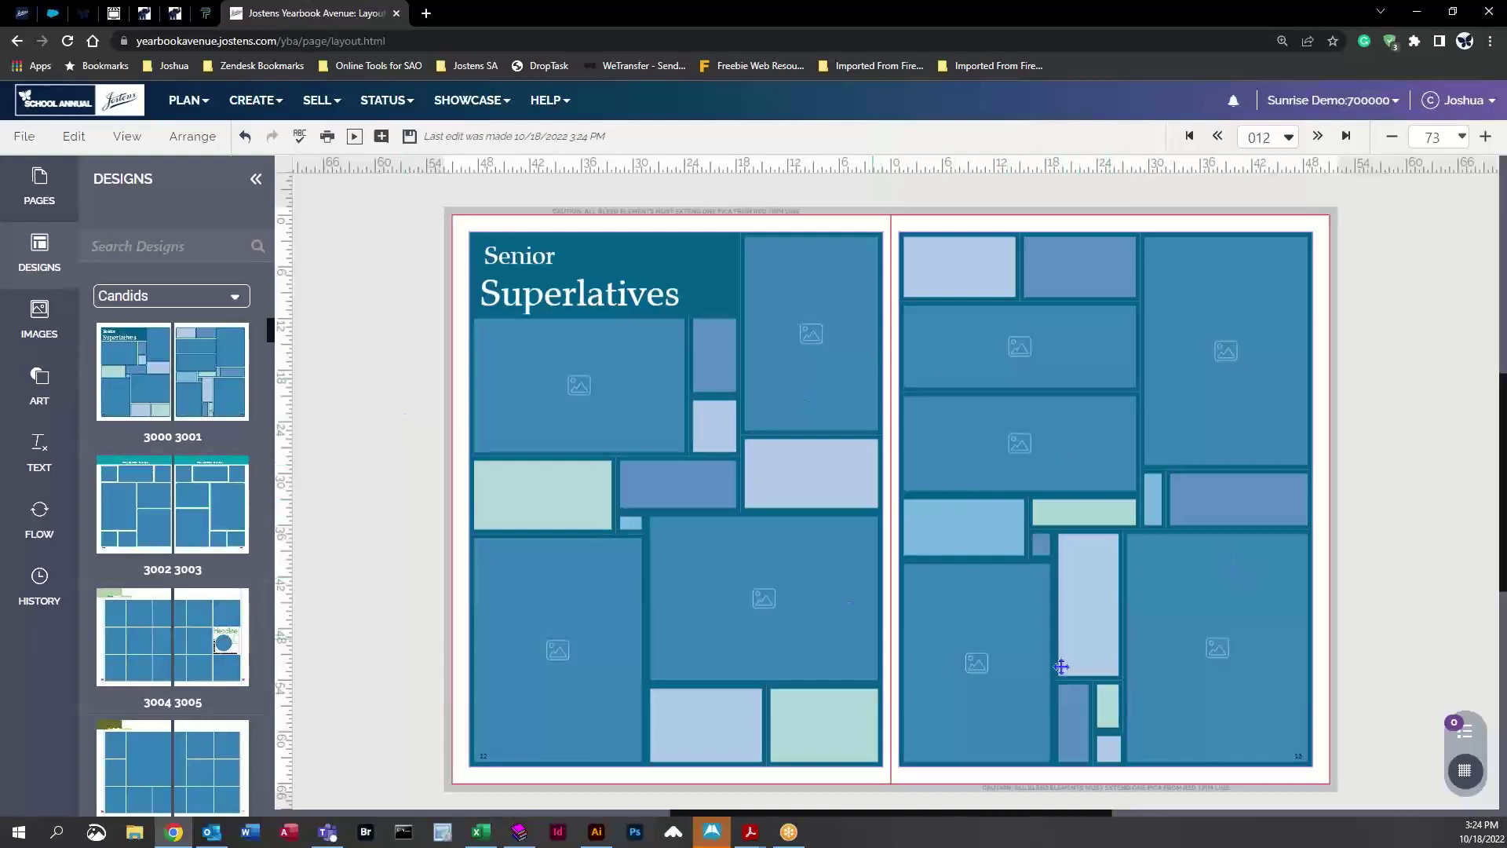
# Fill the rectangle behind the Senior Superlatives headline with the pale periwinkle blue already used on the page
pyautogui.click(719, 261)
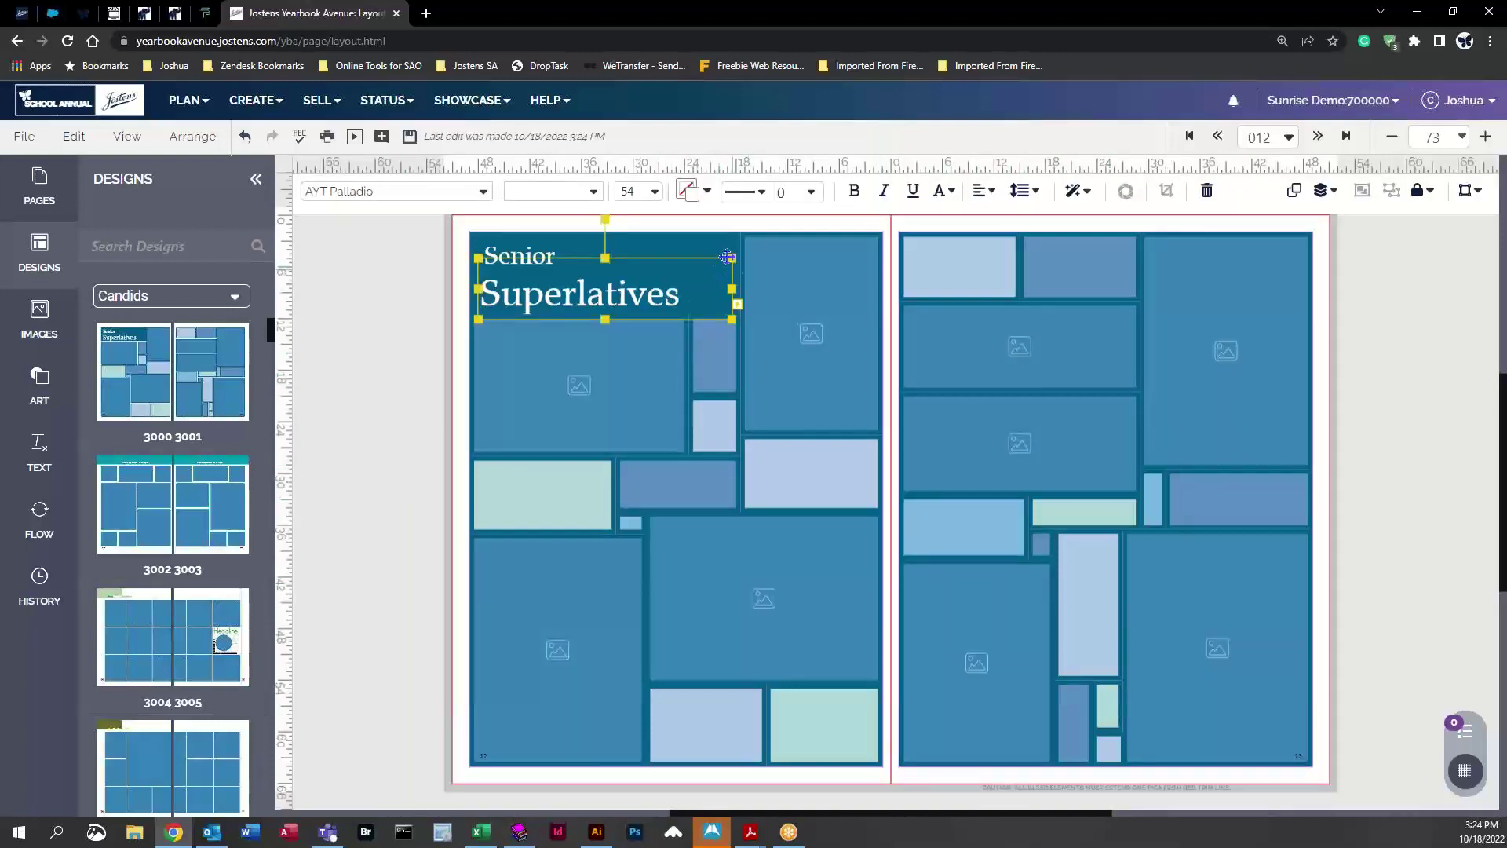
pyautogui.click(472, 269)
pyautogui.click(314, 191)
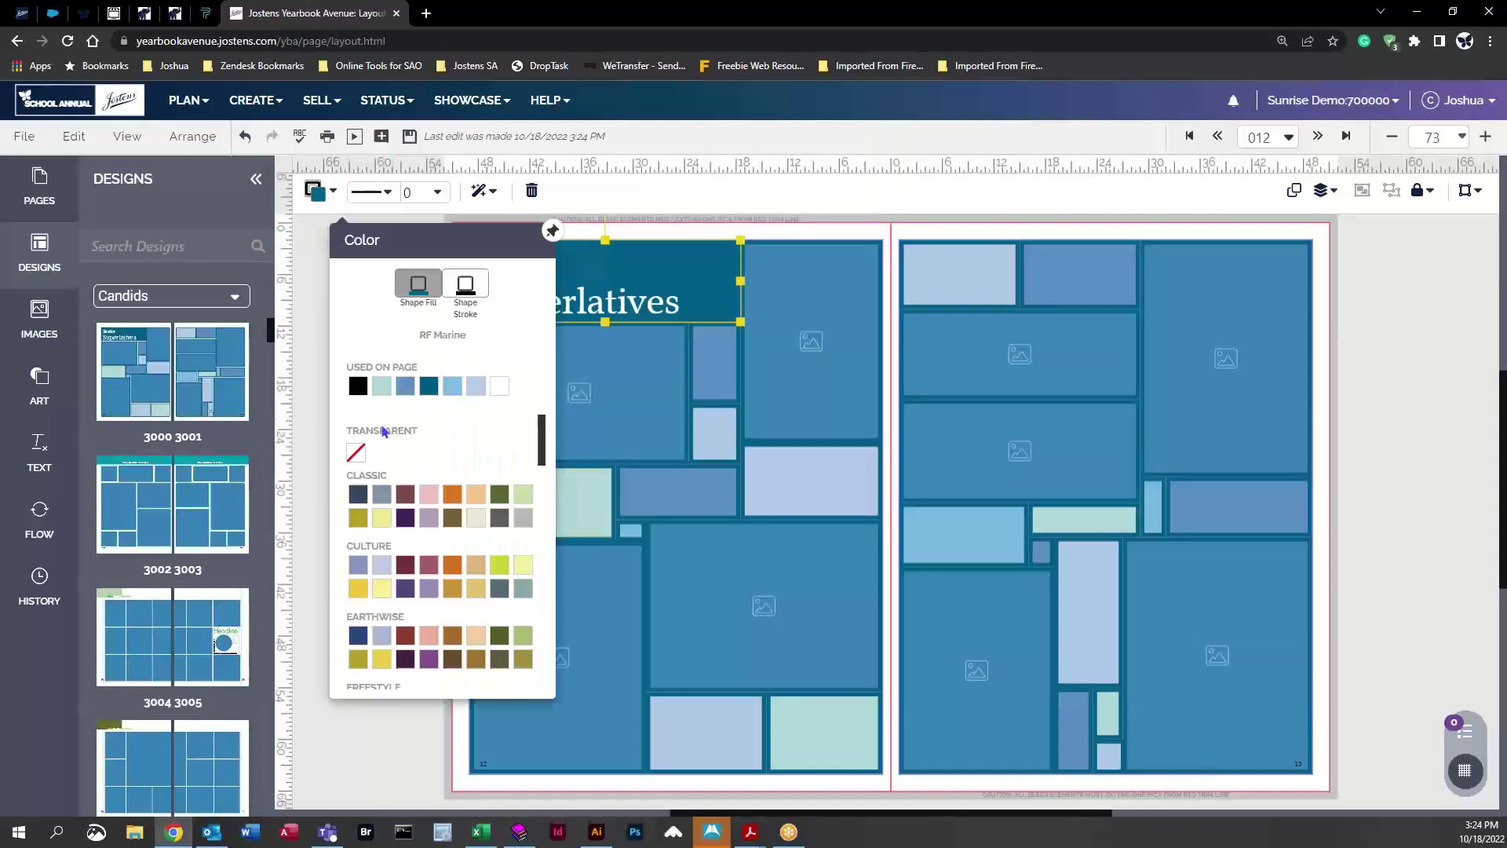
pyautogui.click(432, 388)
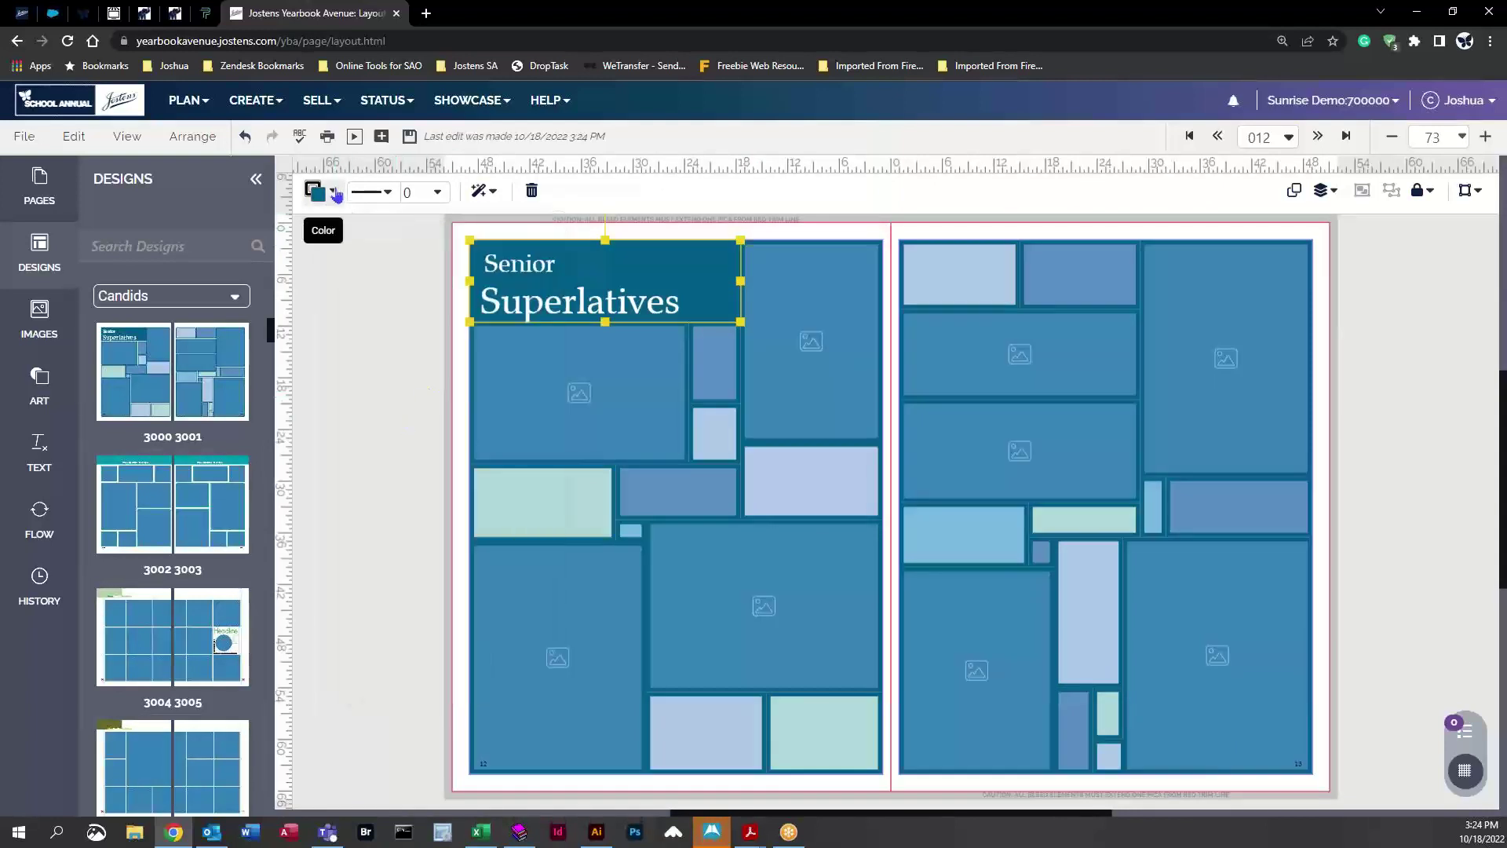
pyautogui.click(314, 191)
pyautogui.click(480, 377)
pyautogui.click(389, 426)
pyautogui.scroll(-2, 389, 431)
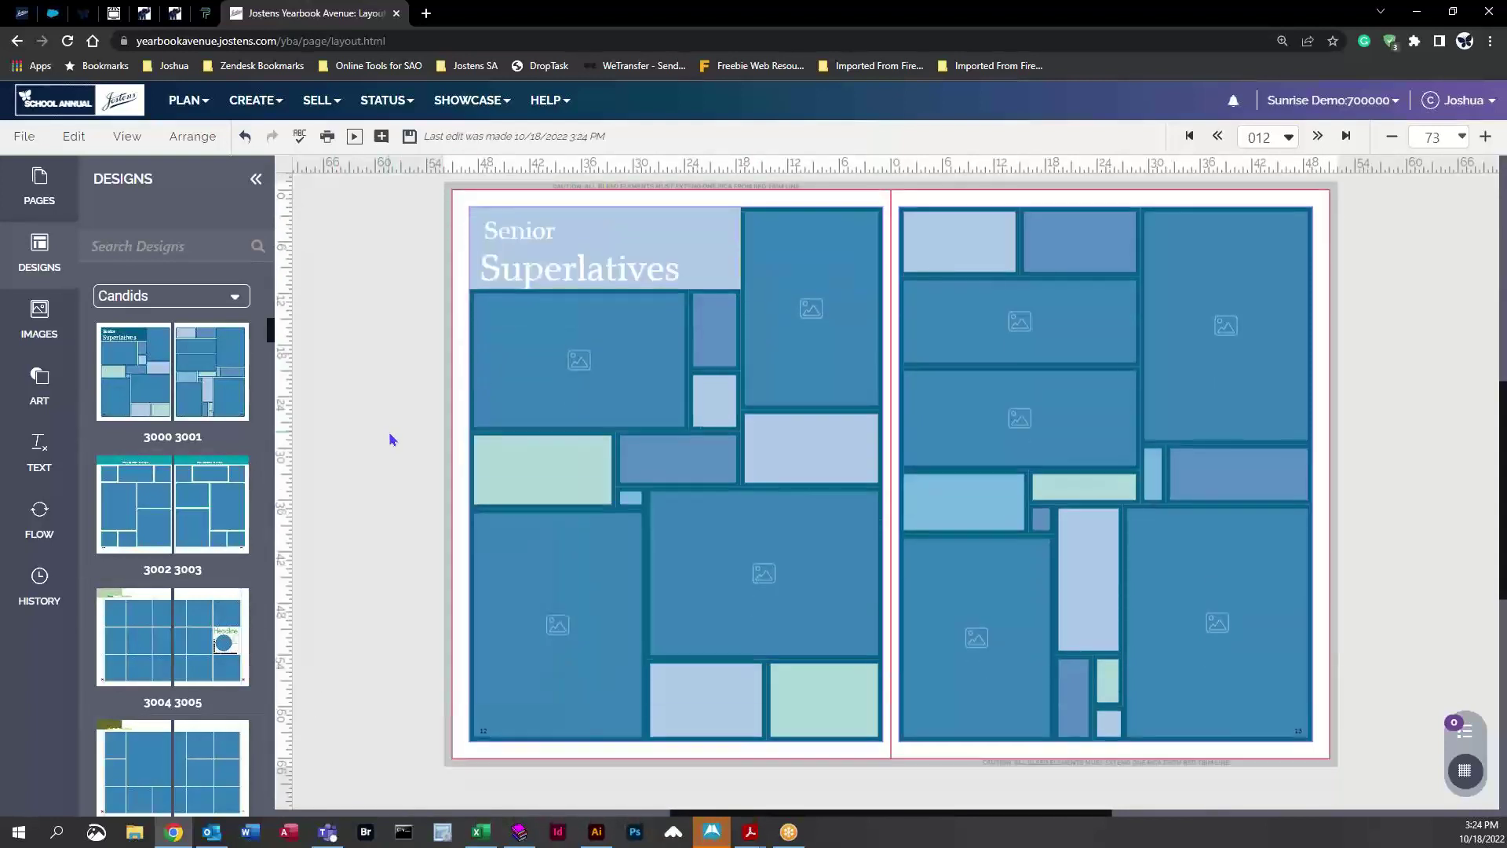
pyautogui.scroll(2, 903, 510)
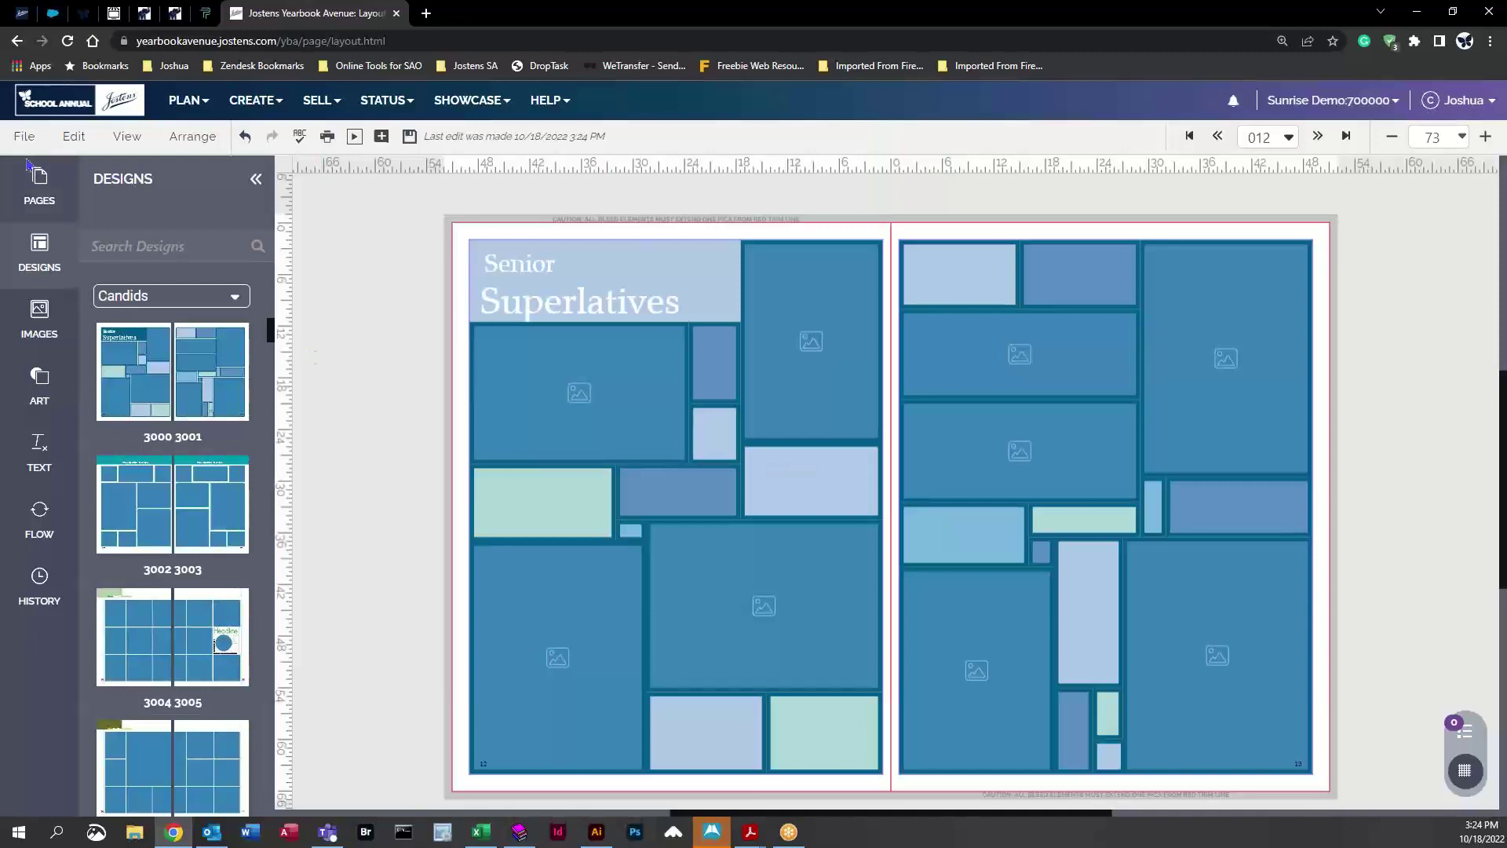
# Save both pages of the current spread as a template named 5th Grade Field Trip
pyautogui.click(24, 136)
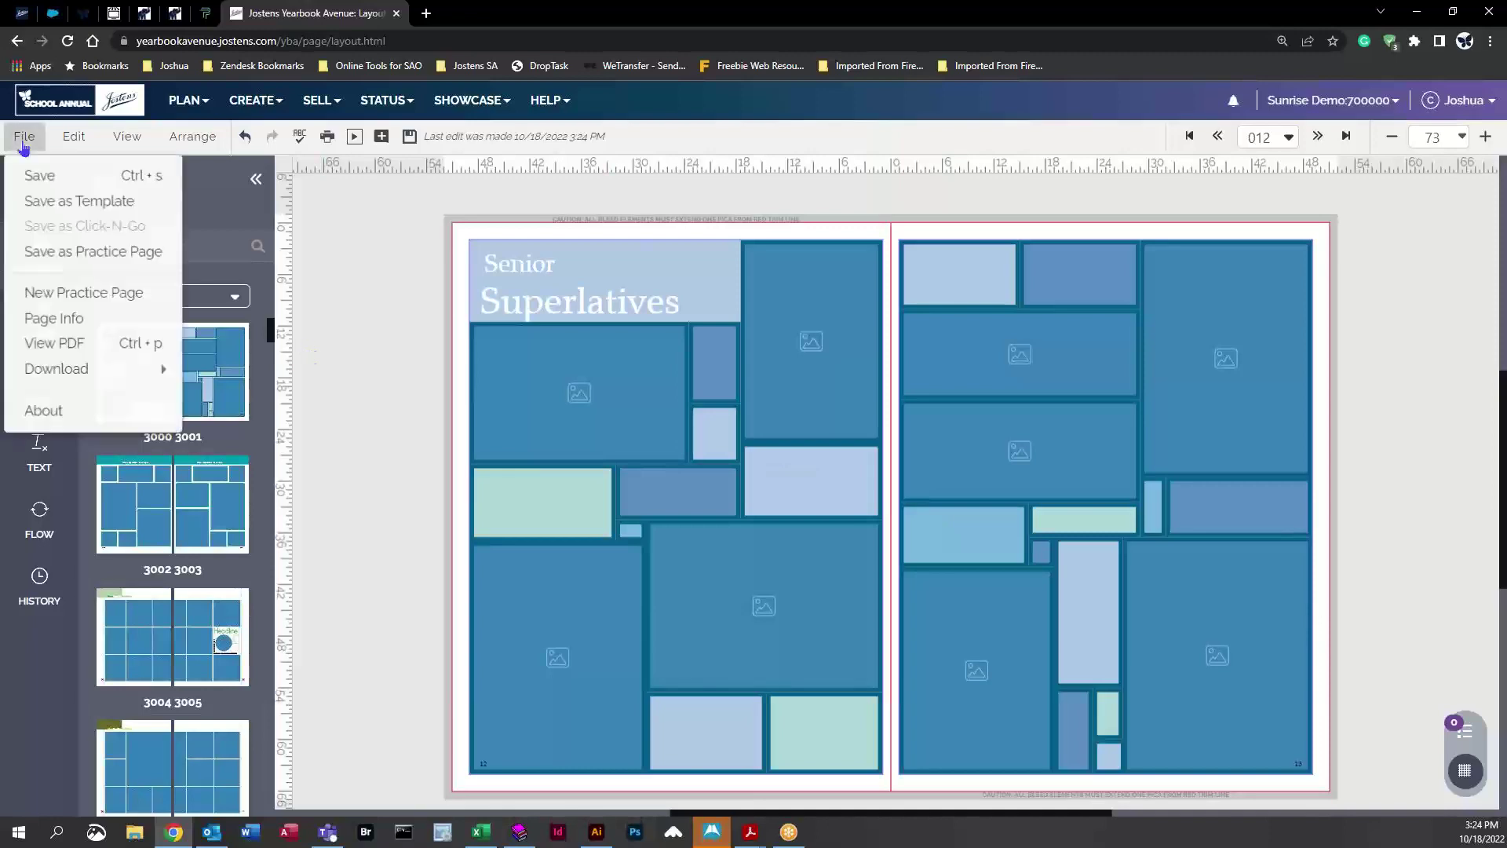
pyautogui.click(66, 206)
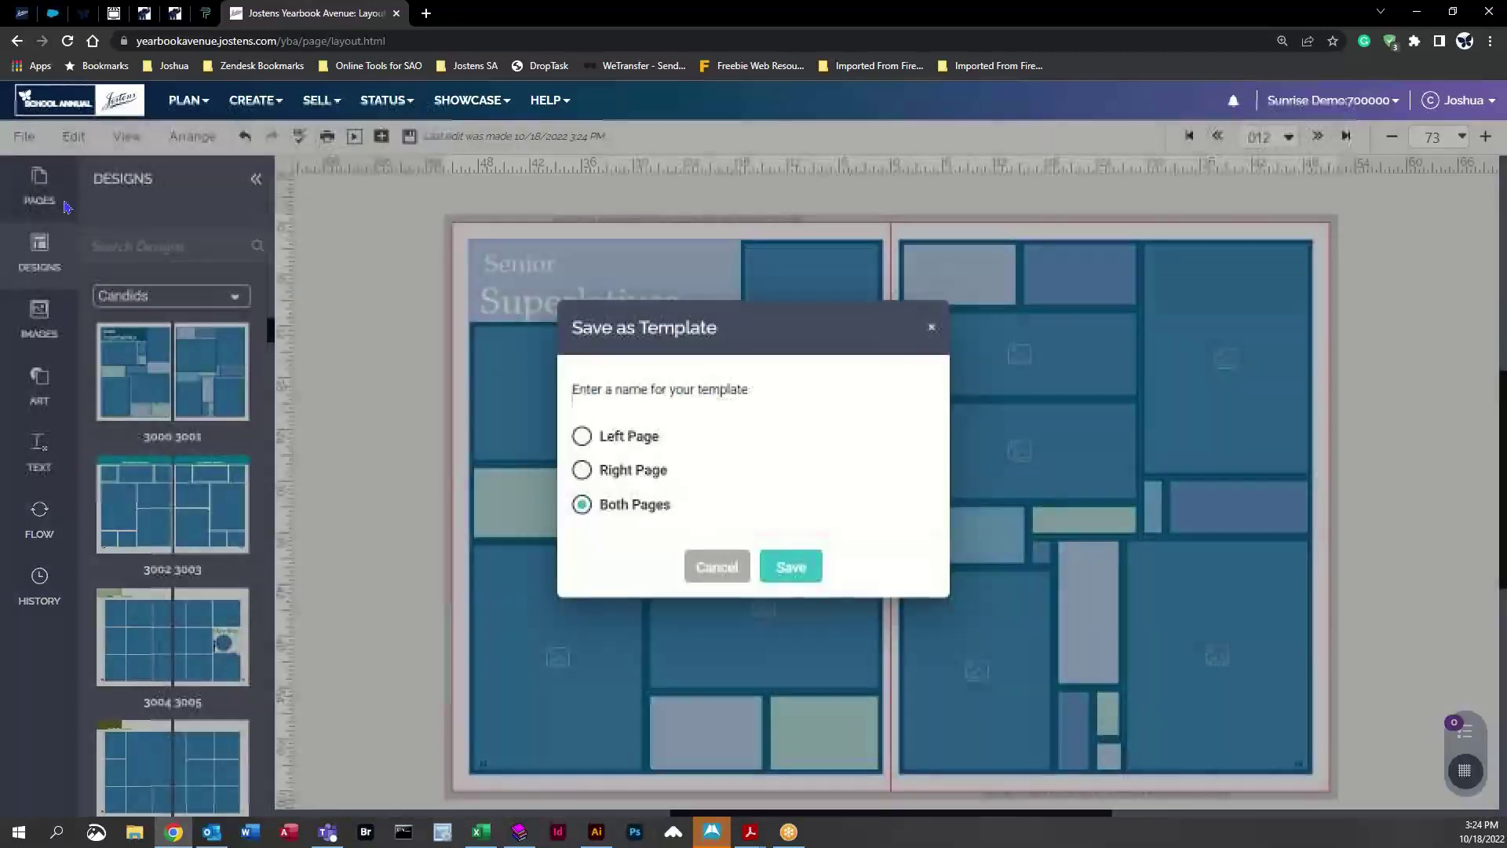
pyautogui.click(675, 395)
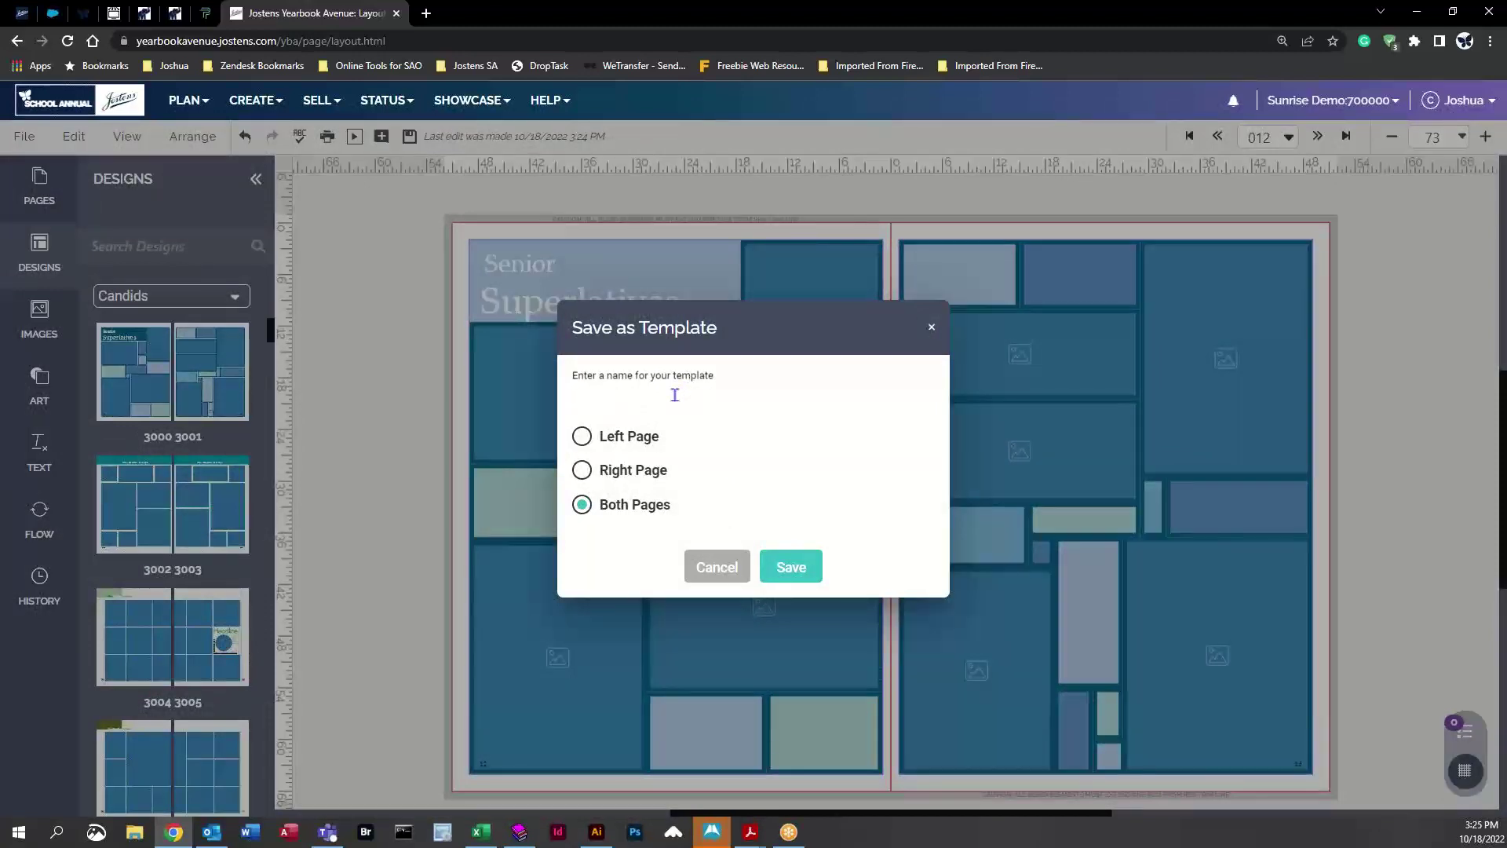
pyautogui.write('5th Grade Field Trip')
pyautogui.click(788, 565)
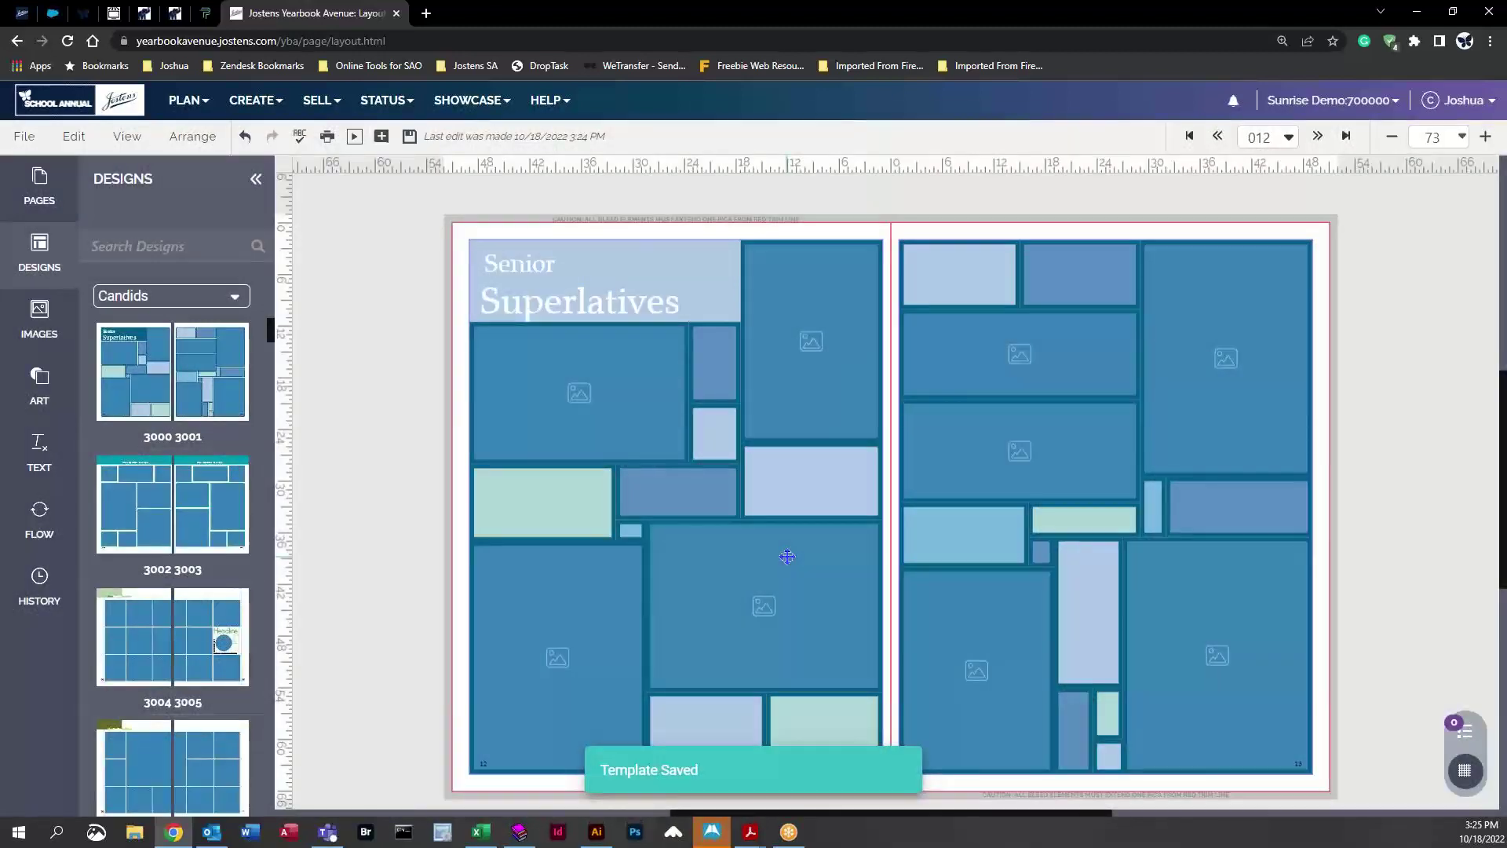
# Show the custom My Templates designs containing the saved template, and return to the image library
pyautogui.click(233, 299)
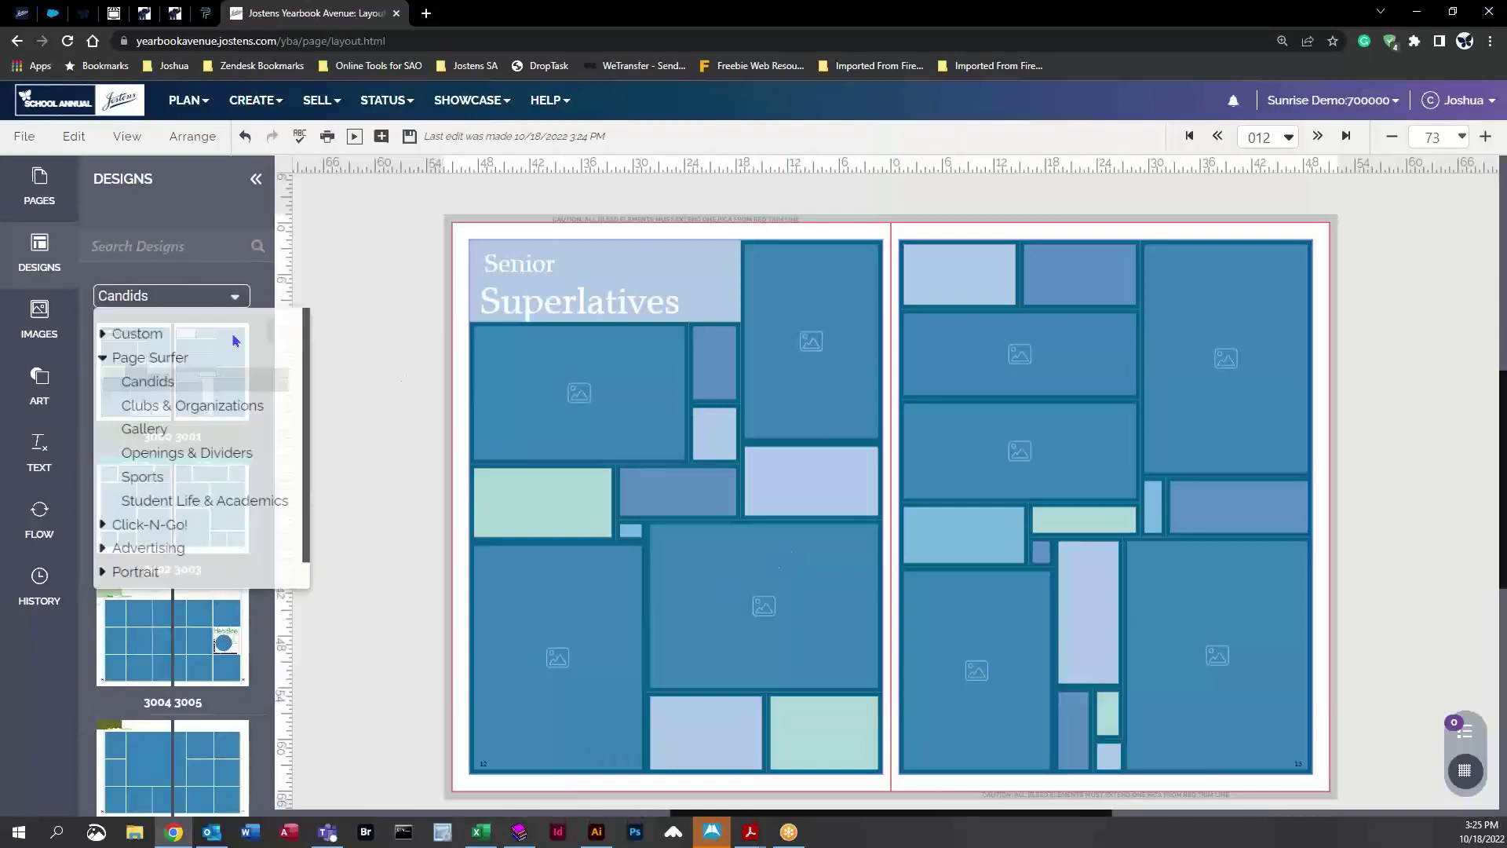
pyautogui.click(114, 335)
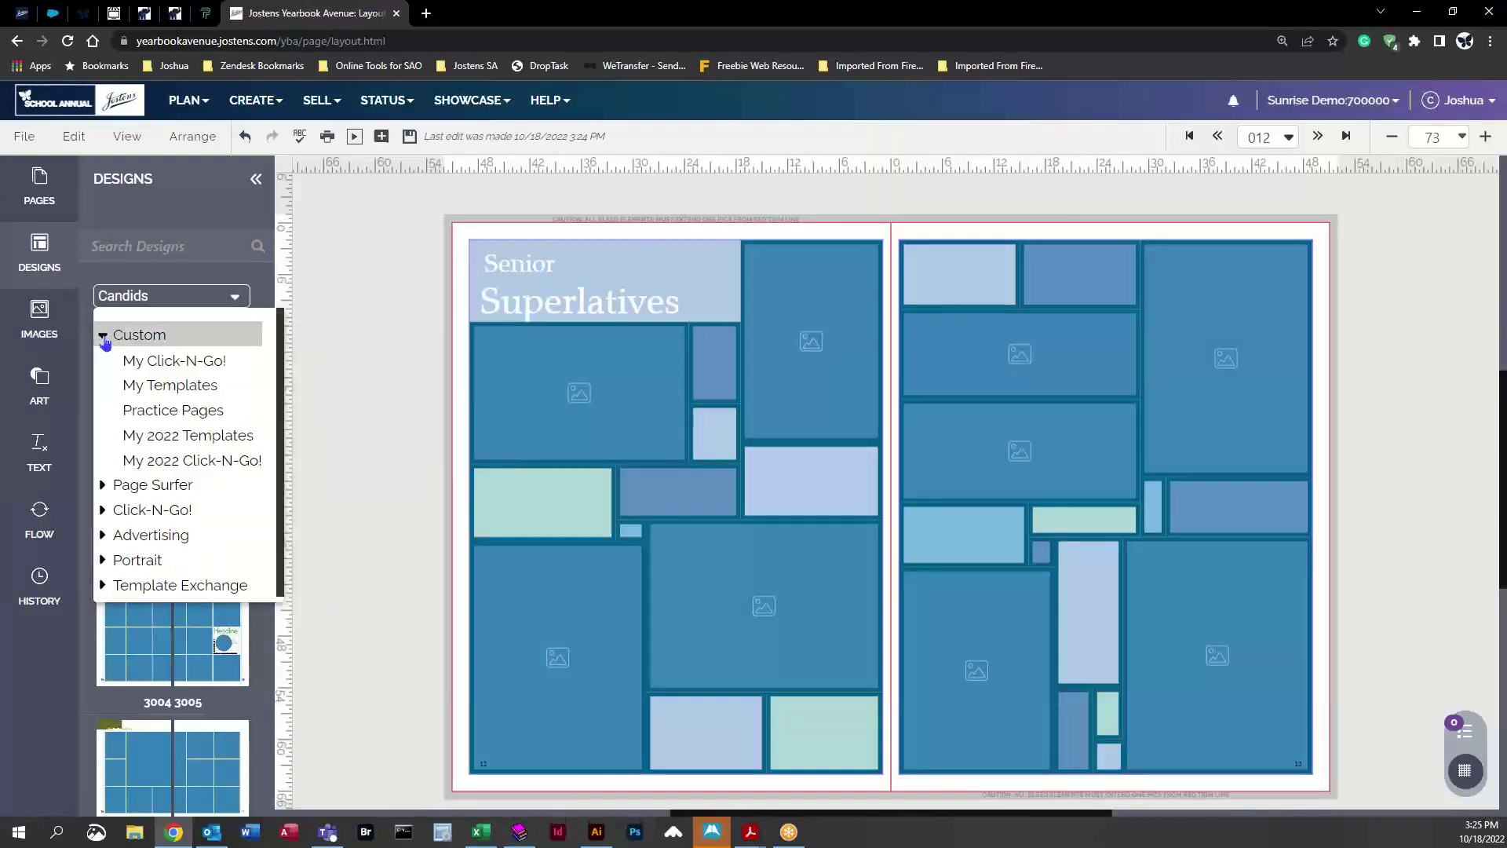
pyautogui.click(219, 385)
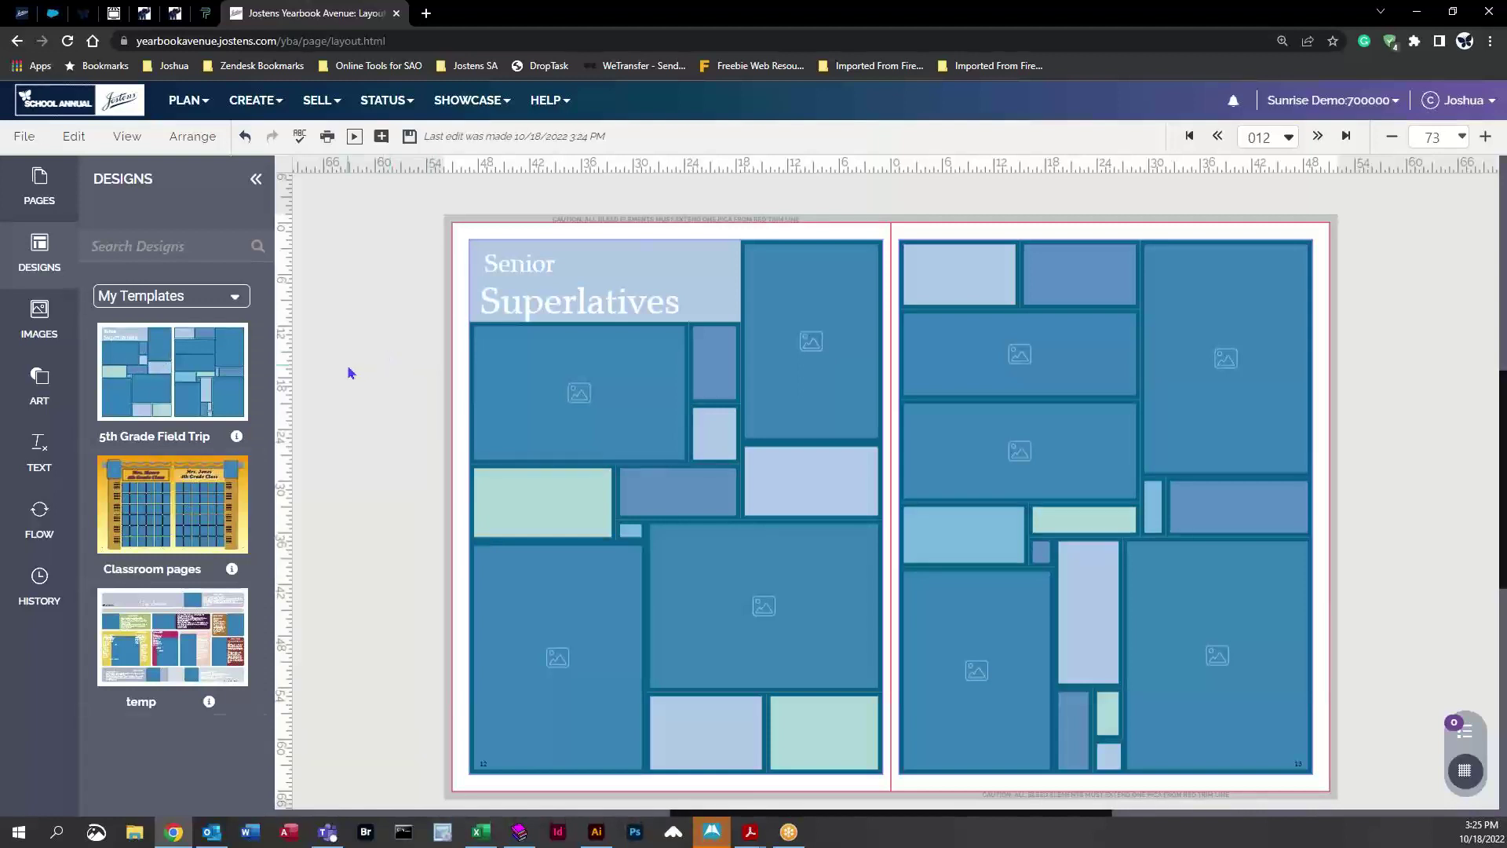
pyautogui.click(39, 318)
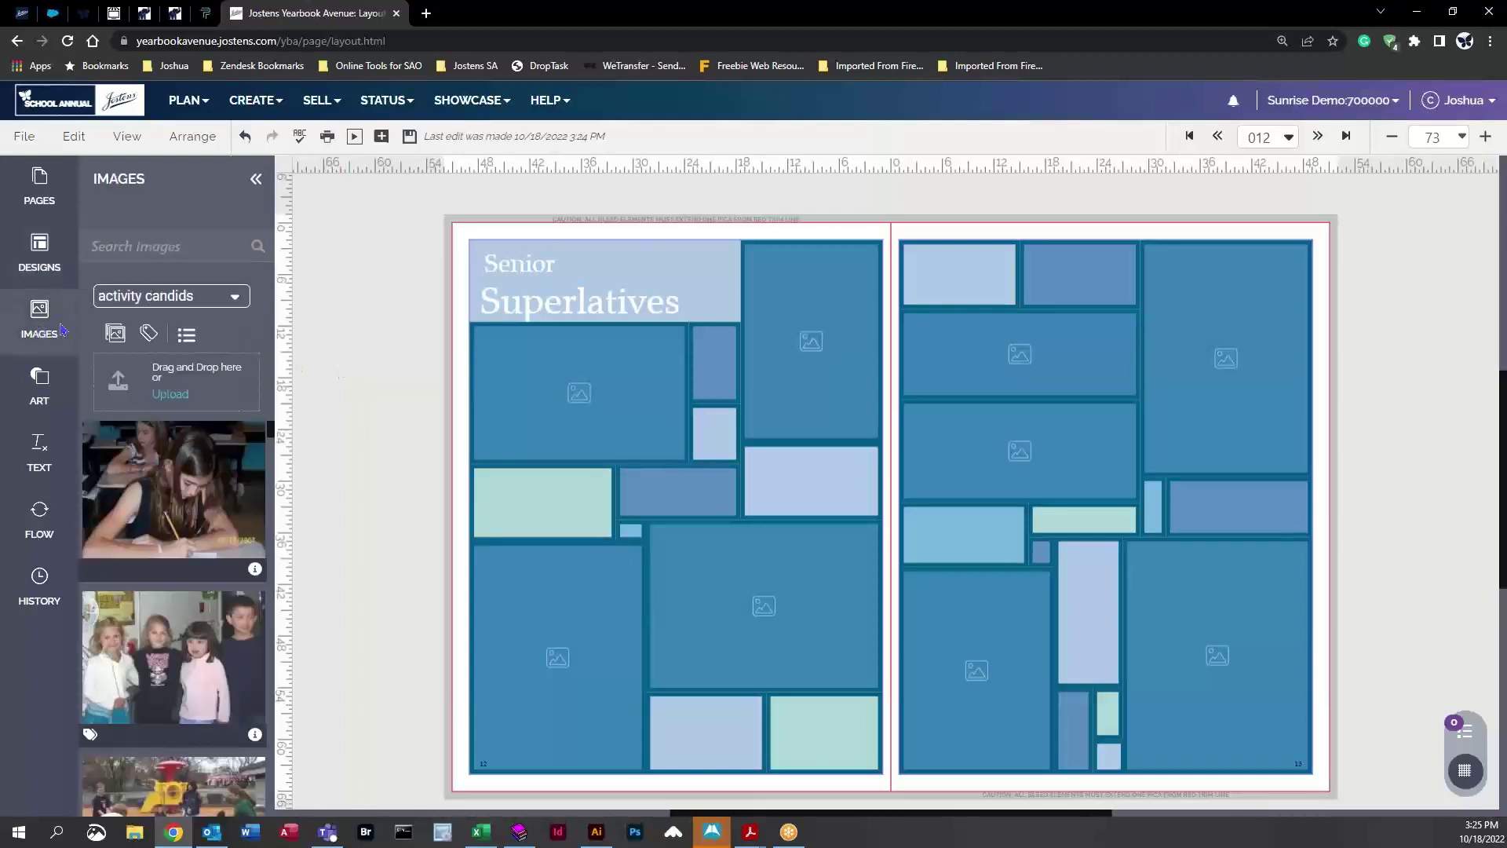
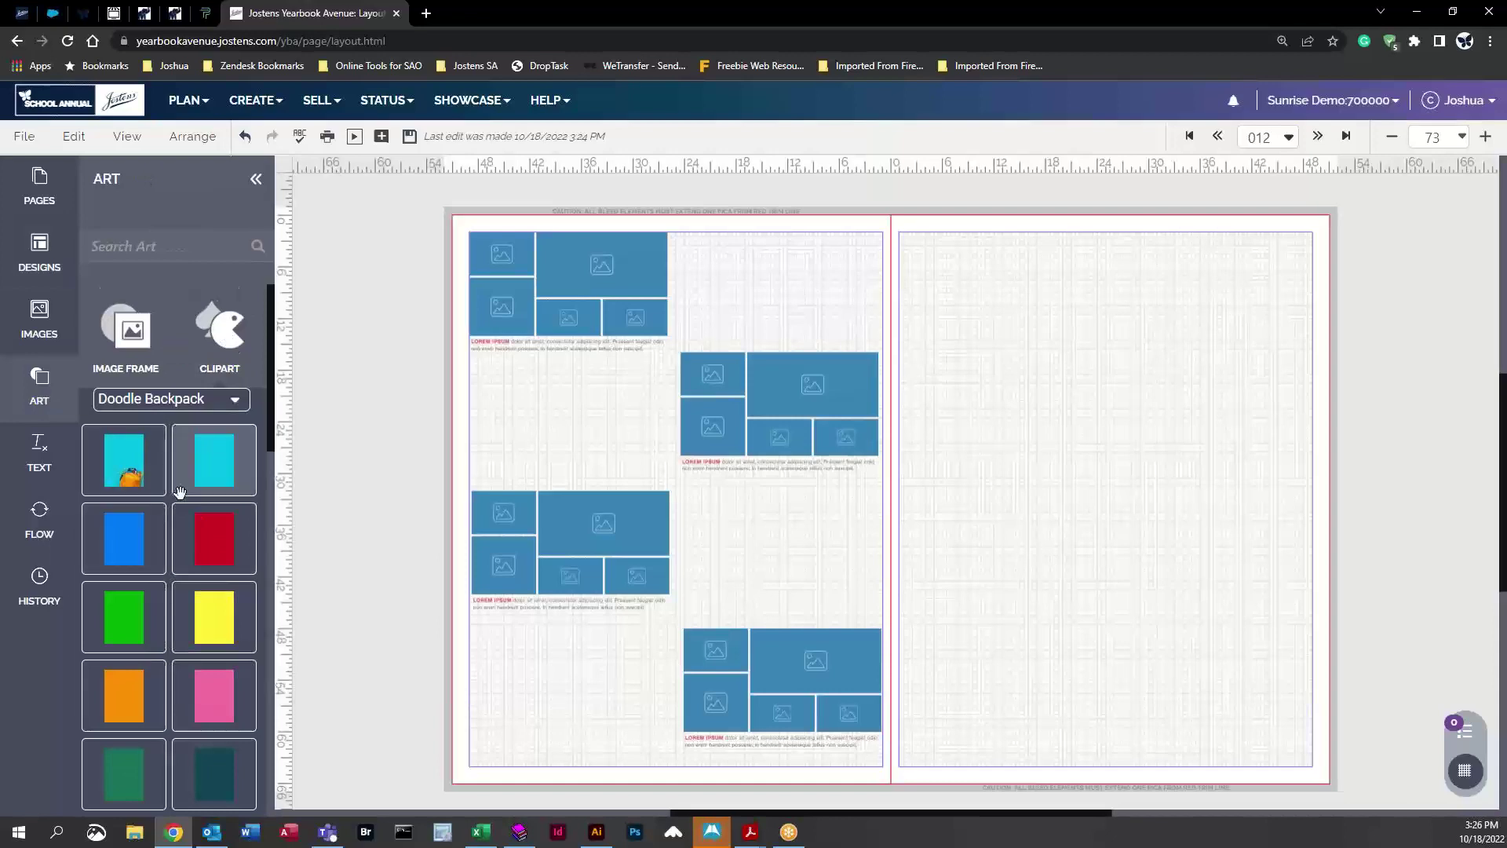
# Place four black-outline children from the Doodle Backpack art in the gaps beside the four photo collages on page 012
pyautogui.scroll(-8, 152, 549)
pyautogui.scroll(-3, 178, 673)
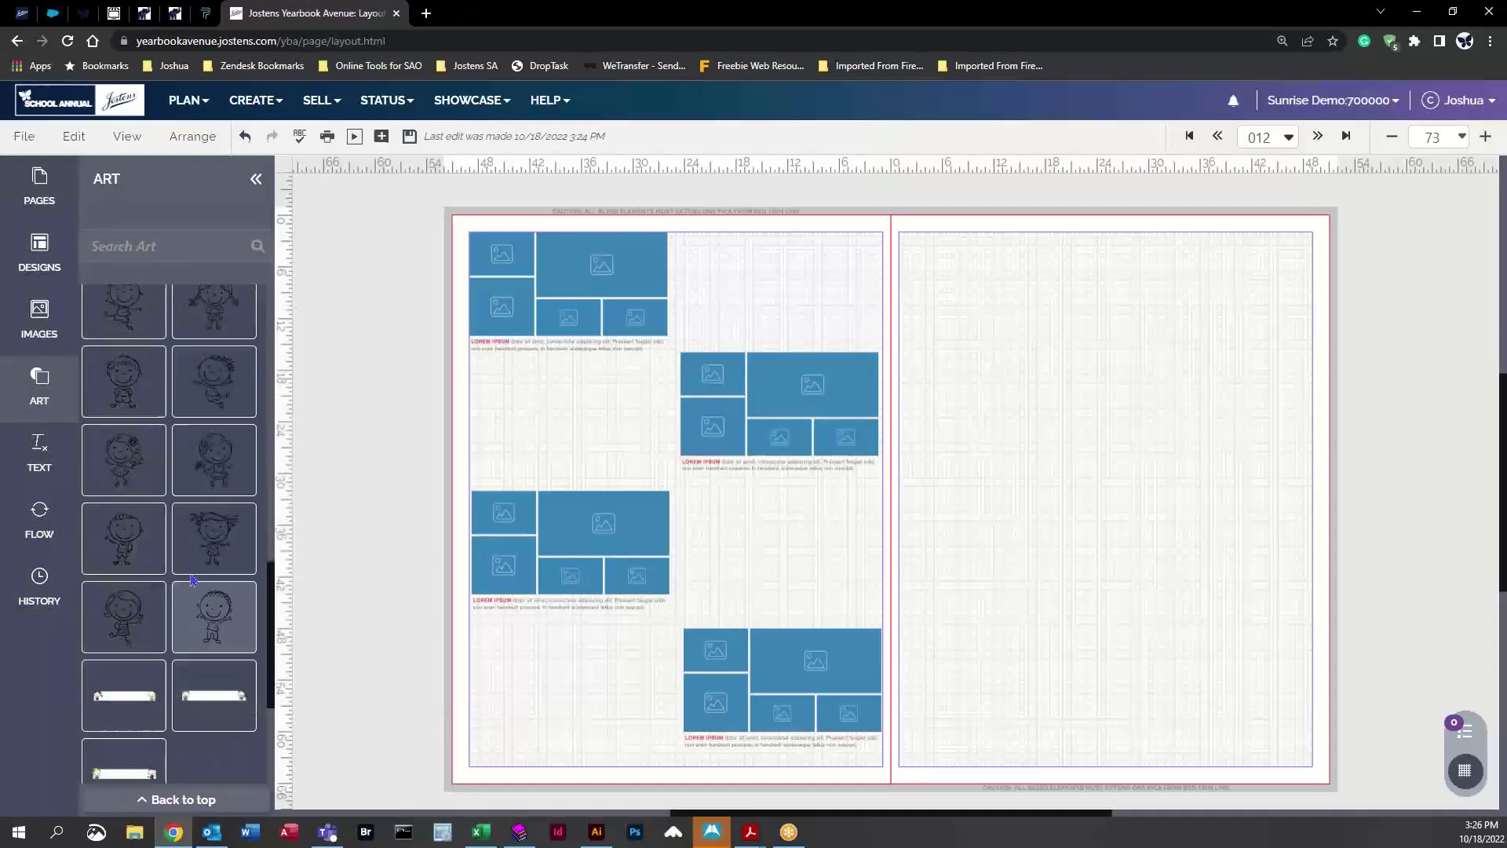
pyautogui.click(116, 538)
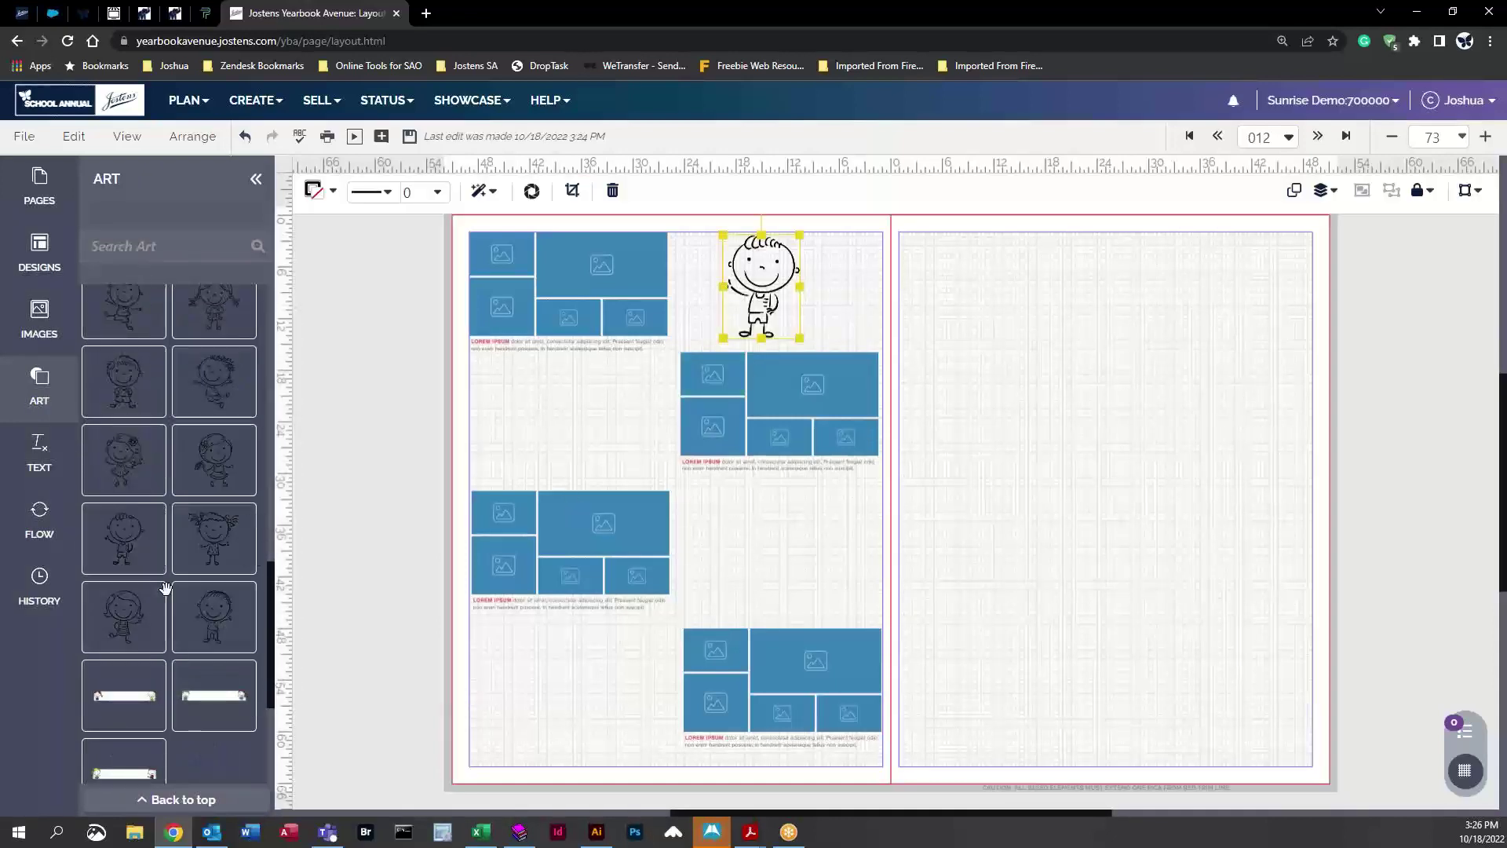
pyautogui.moveTo(214, 538)
pyautogui.mouseDown()
pyautogui.moveTo(497, 464)
pyautogui.moveTo(535, 424)
pyautogui.mouseUp()
pyautogui.moveTo(218, 608); pyautogui.dragTo(863, 550)
pyautogui.moveTo(174, 647)
pyautogui.mouseDown()
pyautogui.moveTo(568, 672)
pyautogui.moveTo(522, 704)
pyautogui.moveTo(565, 676)
pyautogui.mouseUp()
pyautogui.scroll(8, 169, 510)
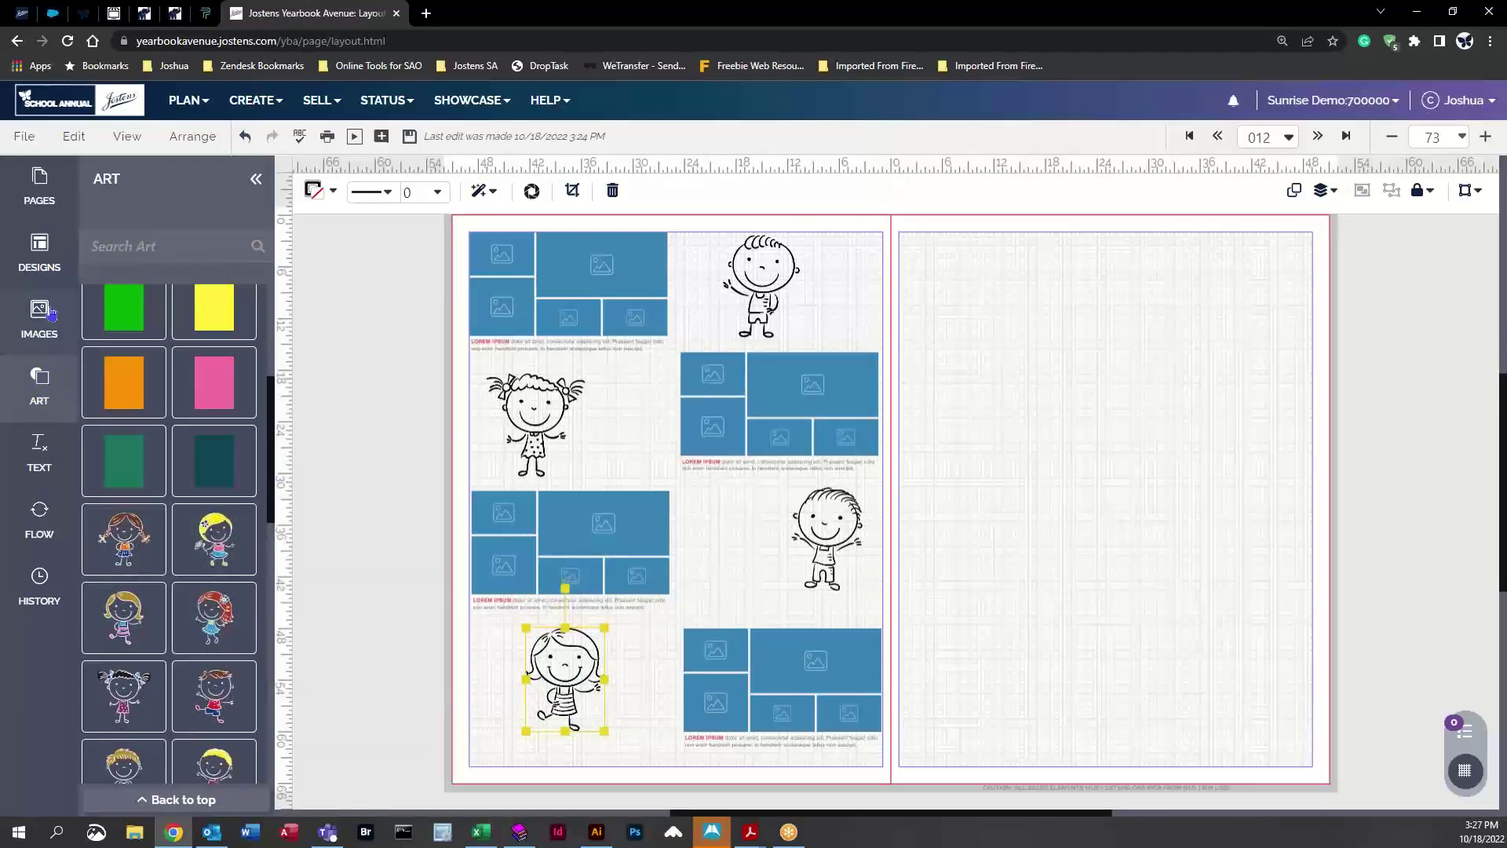
# Save the upper-left photo collage on page 012 as a Click-N-Go named save
pyautogui.click(39, 251)
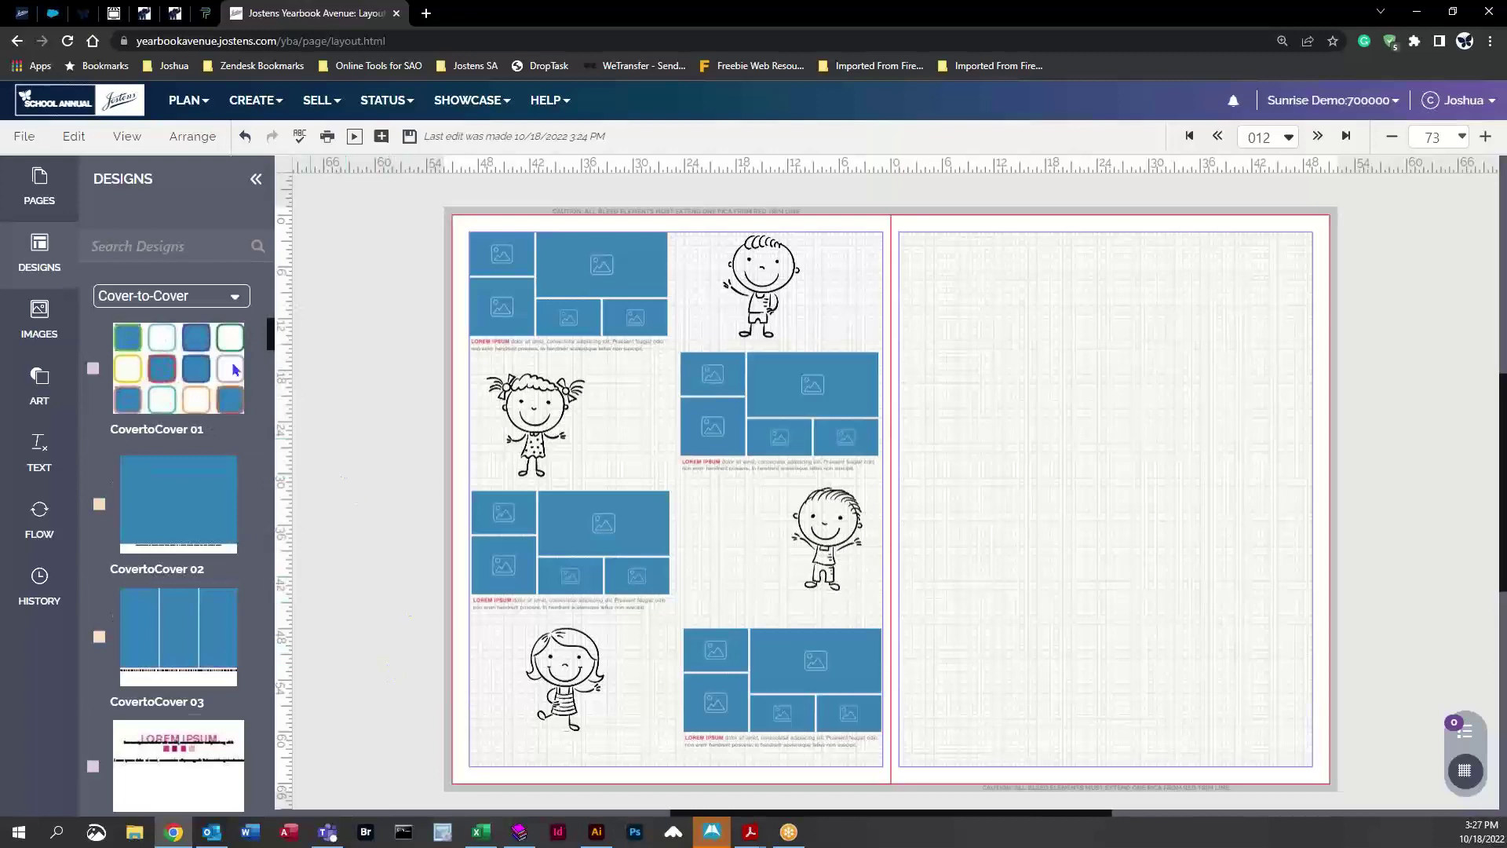
pyautogui.click(24, 136)
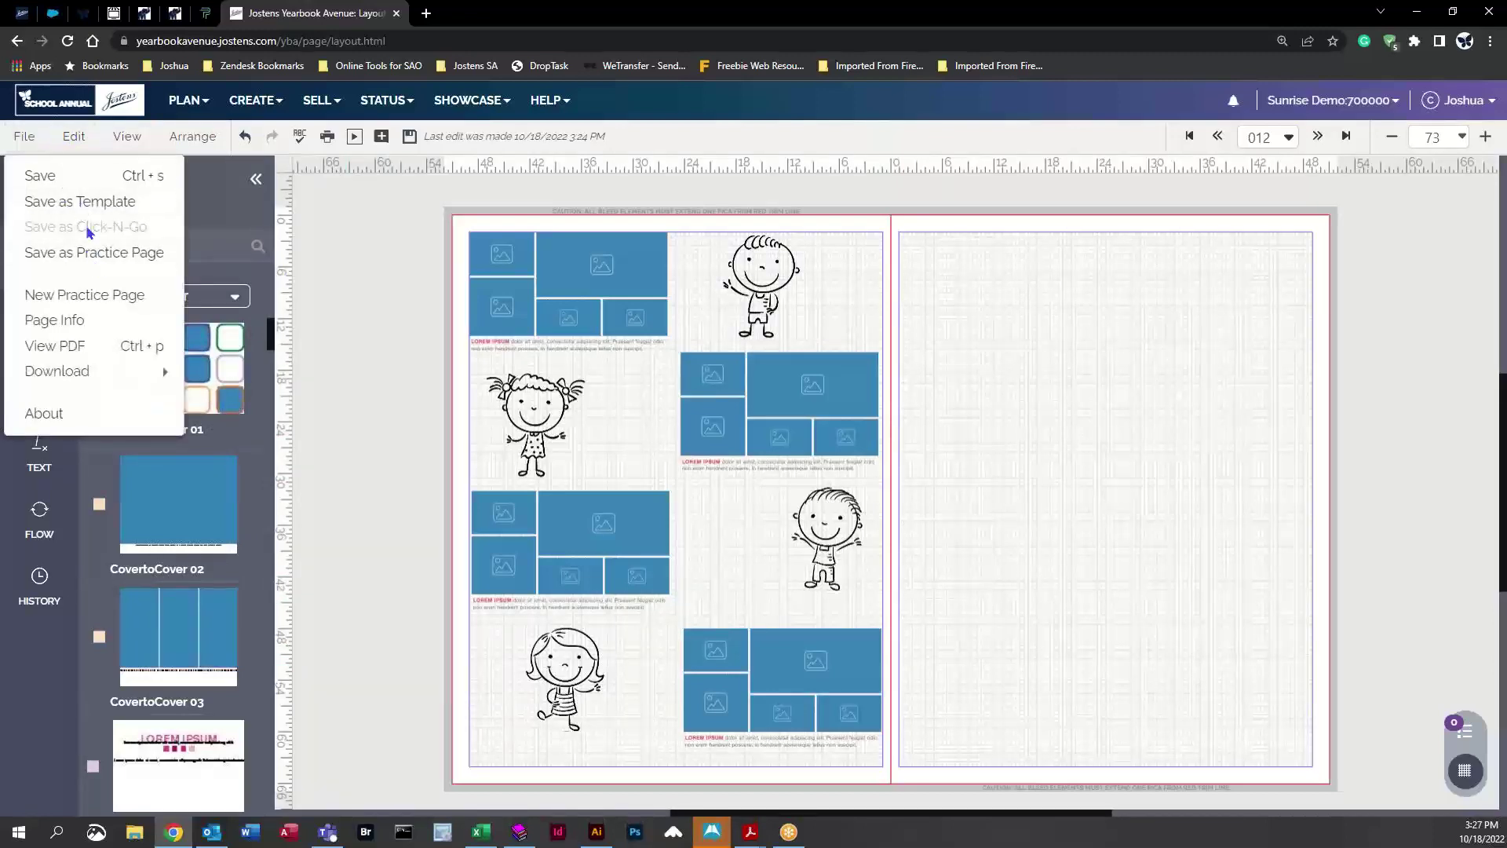
pyautogui.click(420, 330)
pyautogui.click(488, 336)
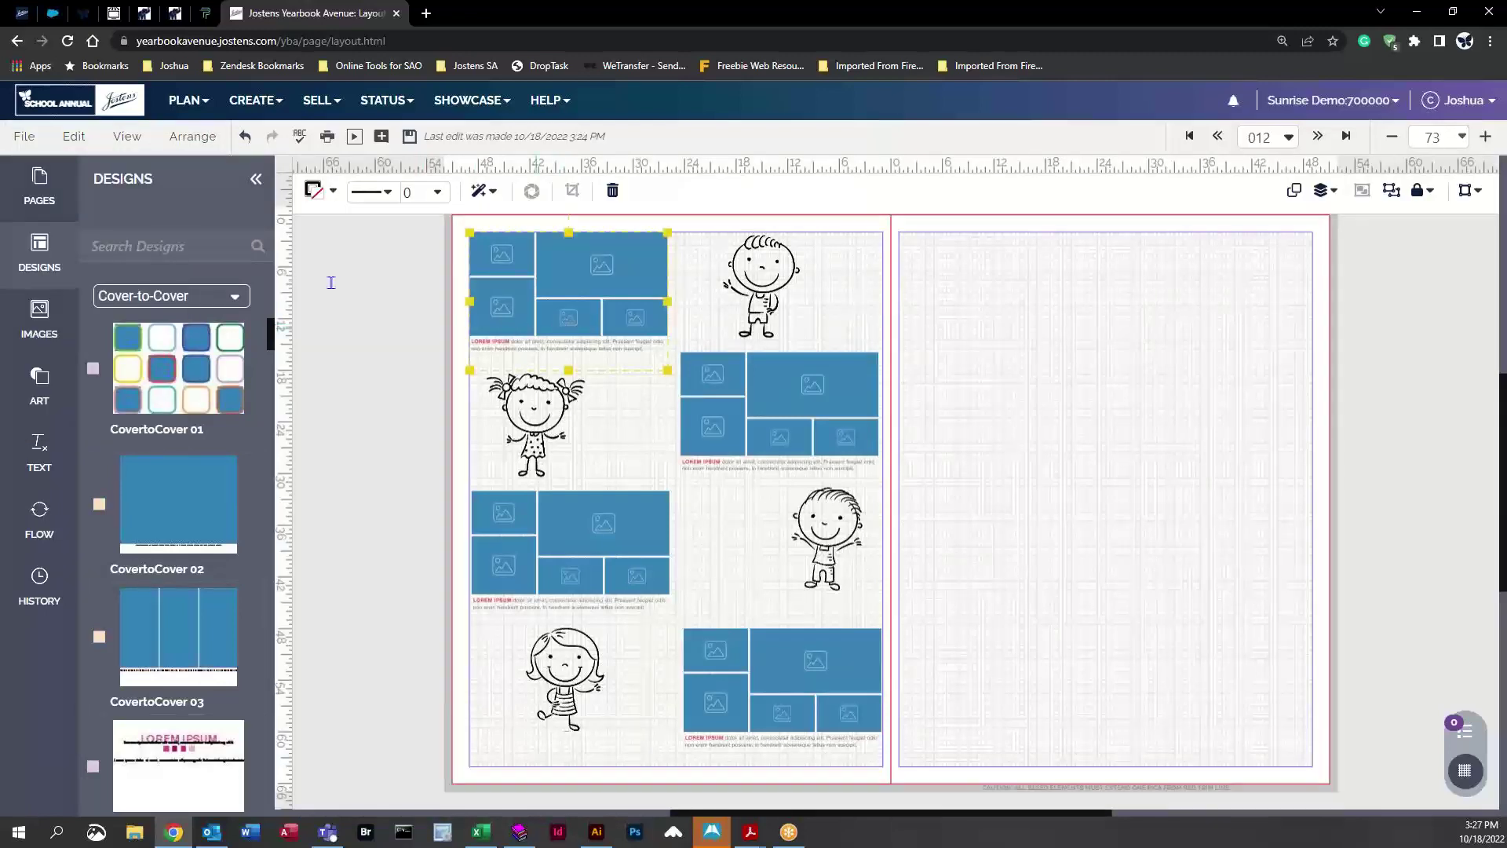
pyautogui.click(24, 136)
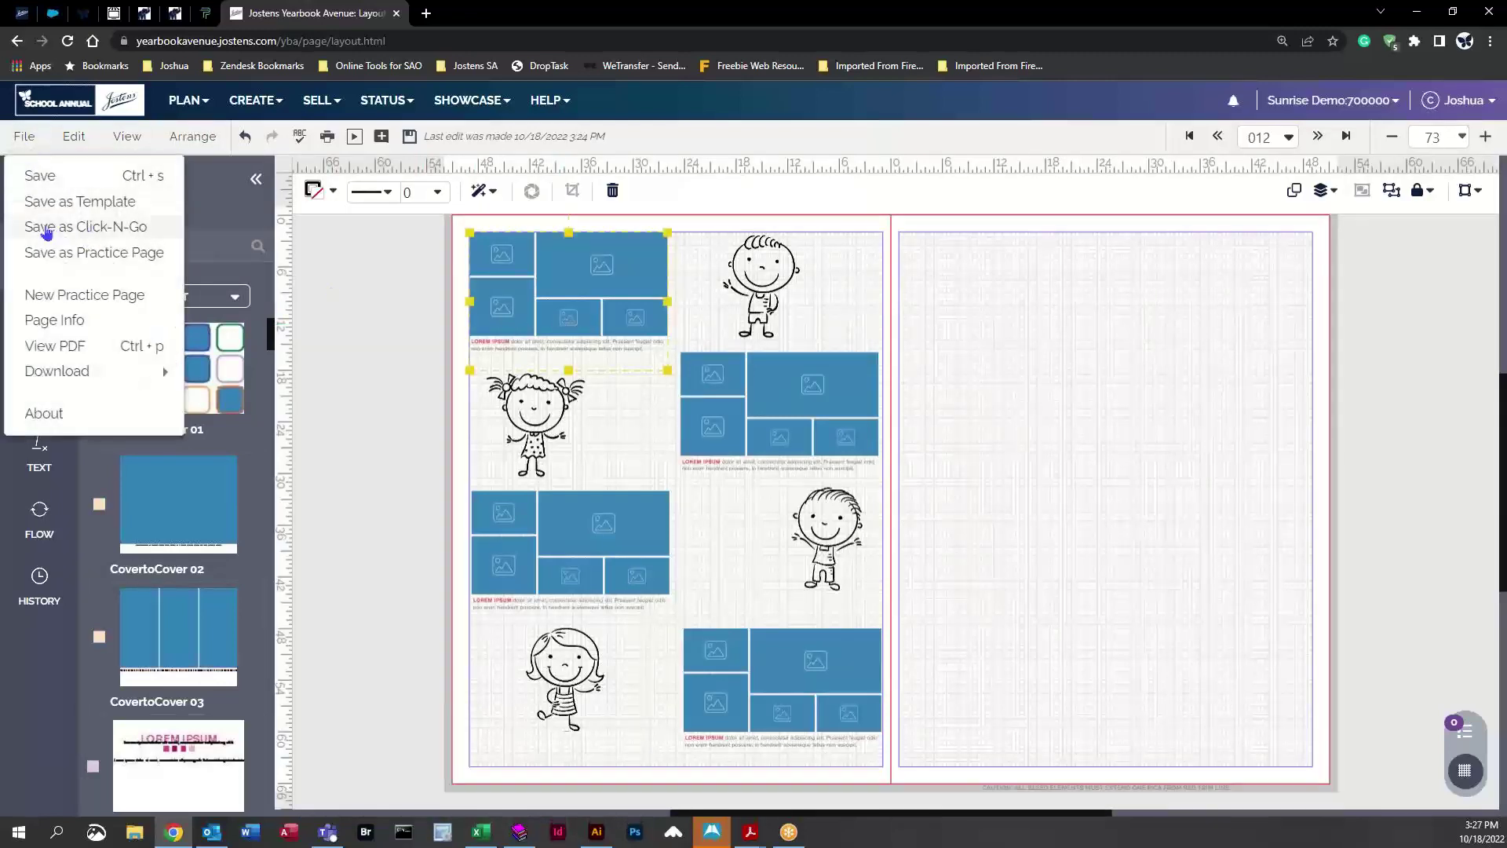
pyautogui.click(78, 227)
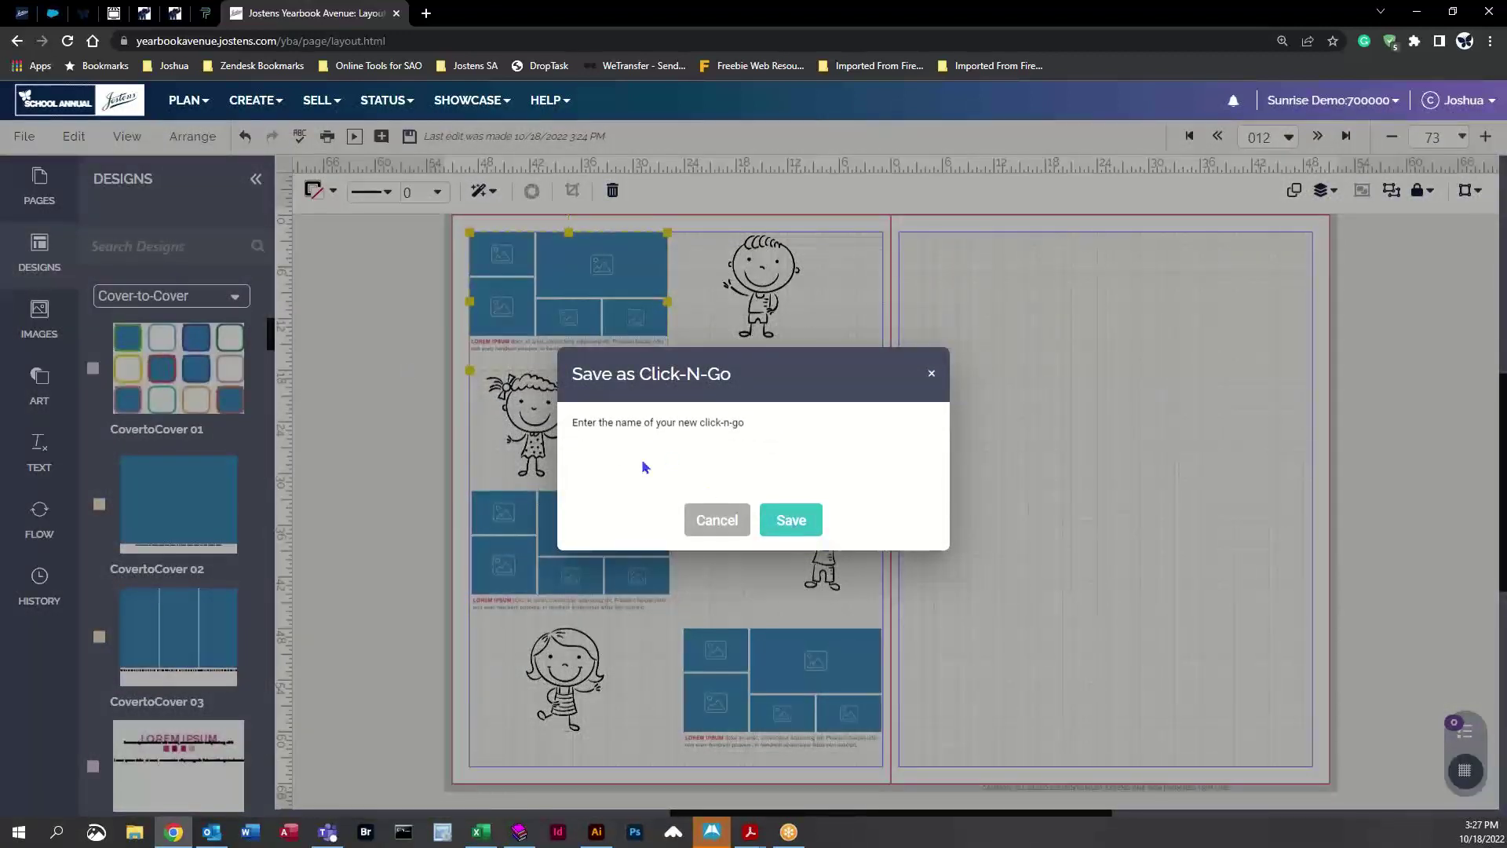
pyautogui.write('save')
pyautogui.click(791, 519)
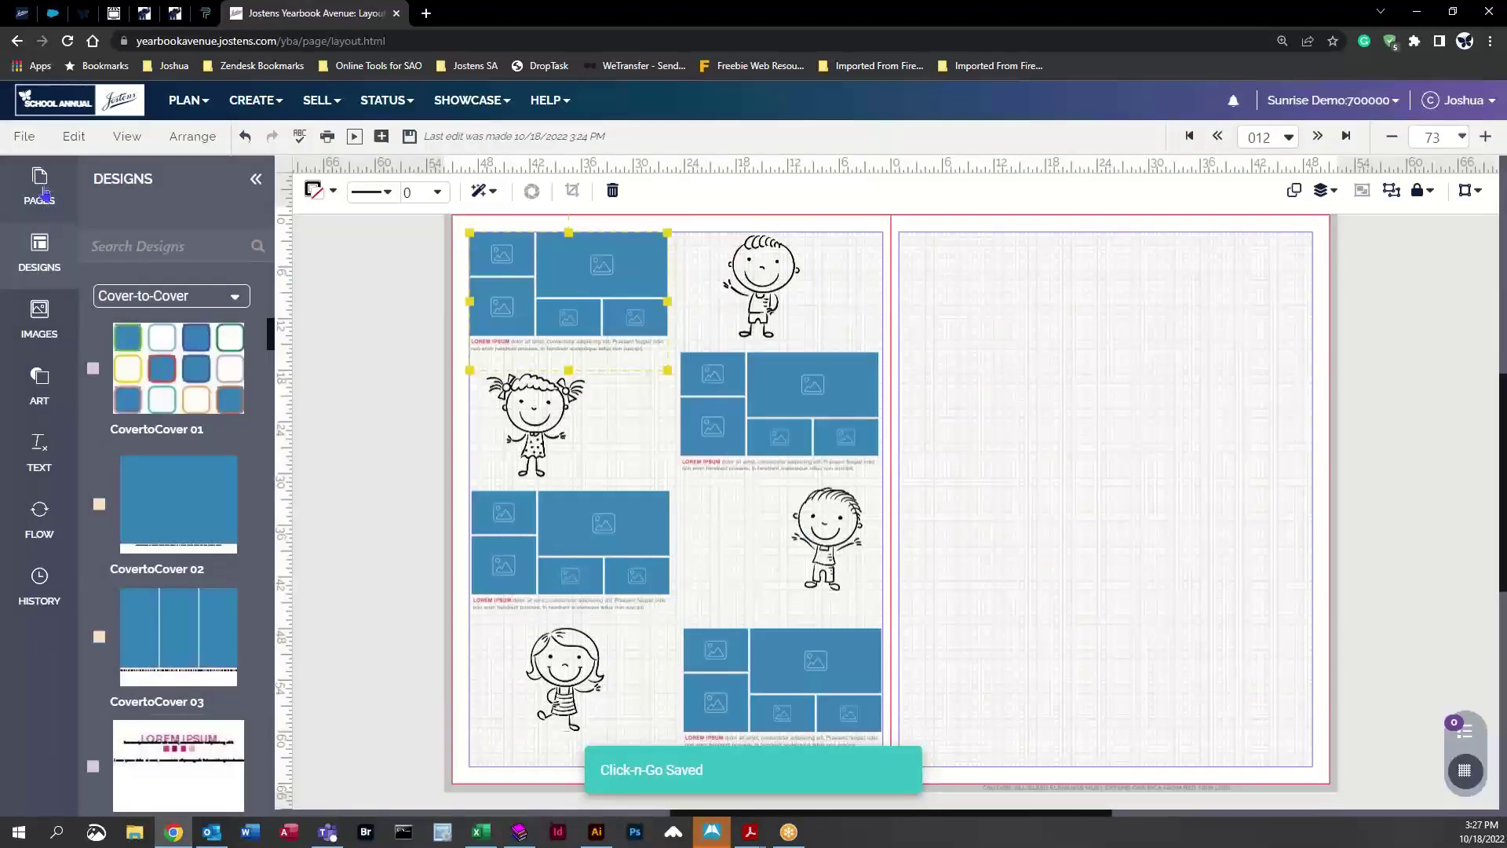
# Show the custom My Click-N-Go! designs and preview the saved collage
pyautogui.click(173, 296)
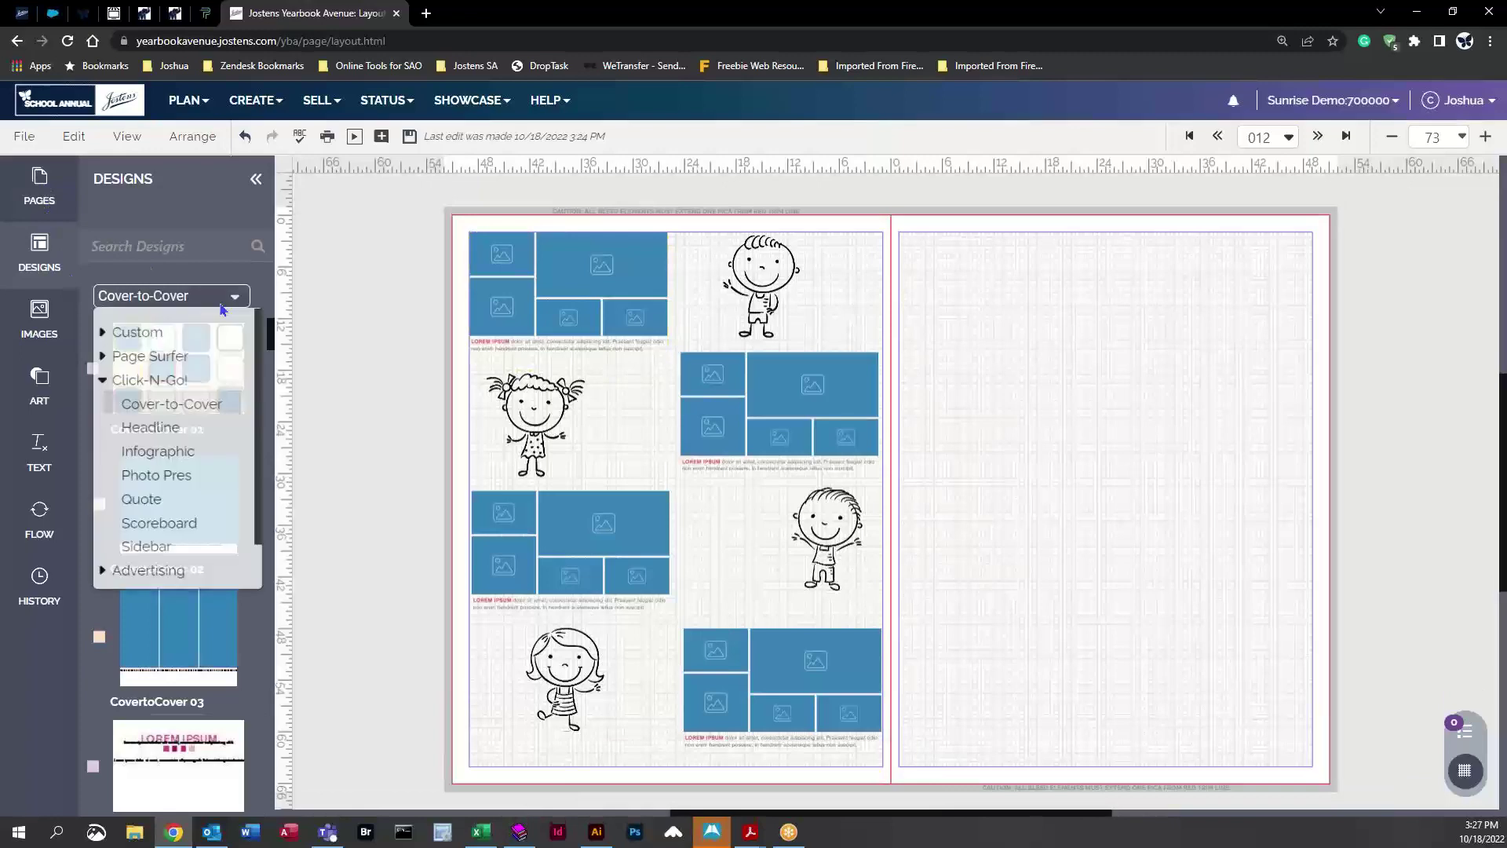
pyautogui.click(125, 334)
pyautogui.click(130, 357)
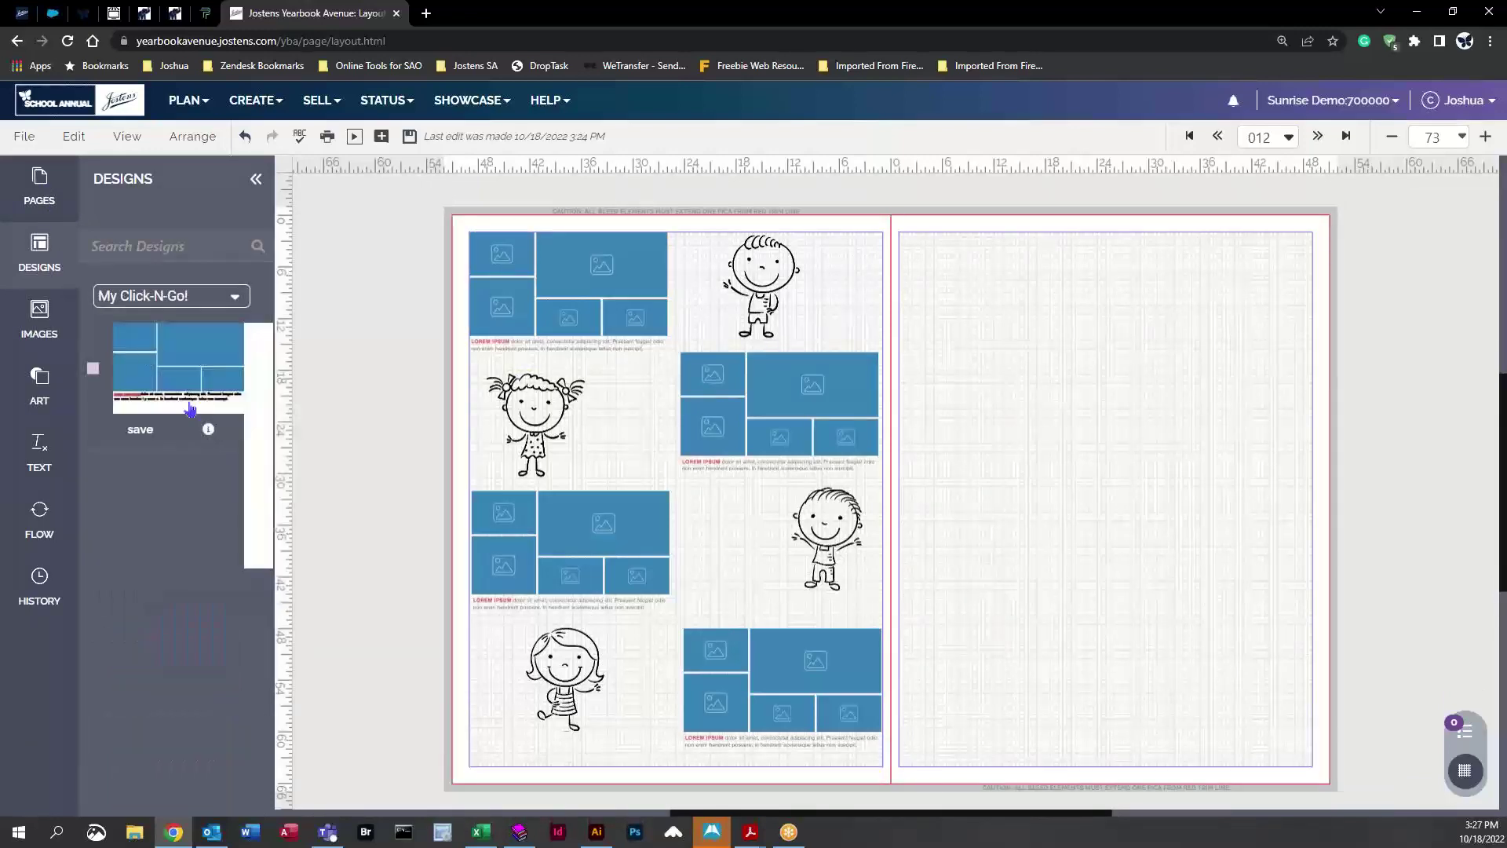
pyautogui.moveTo(151, 384)
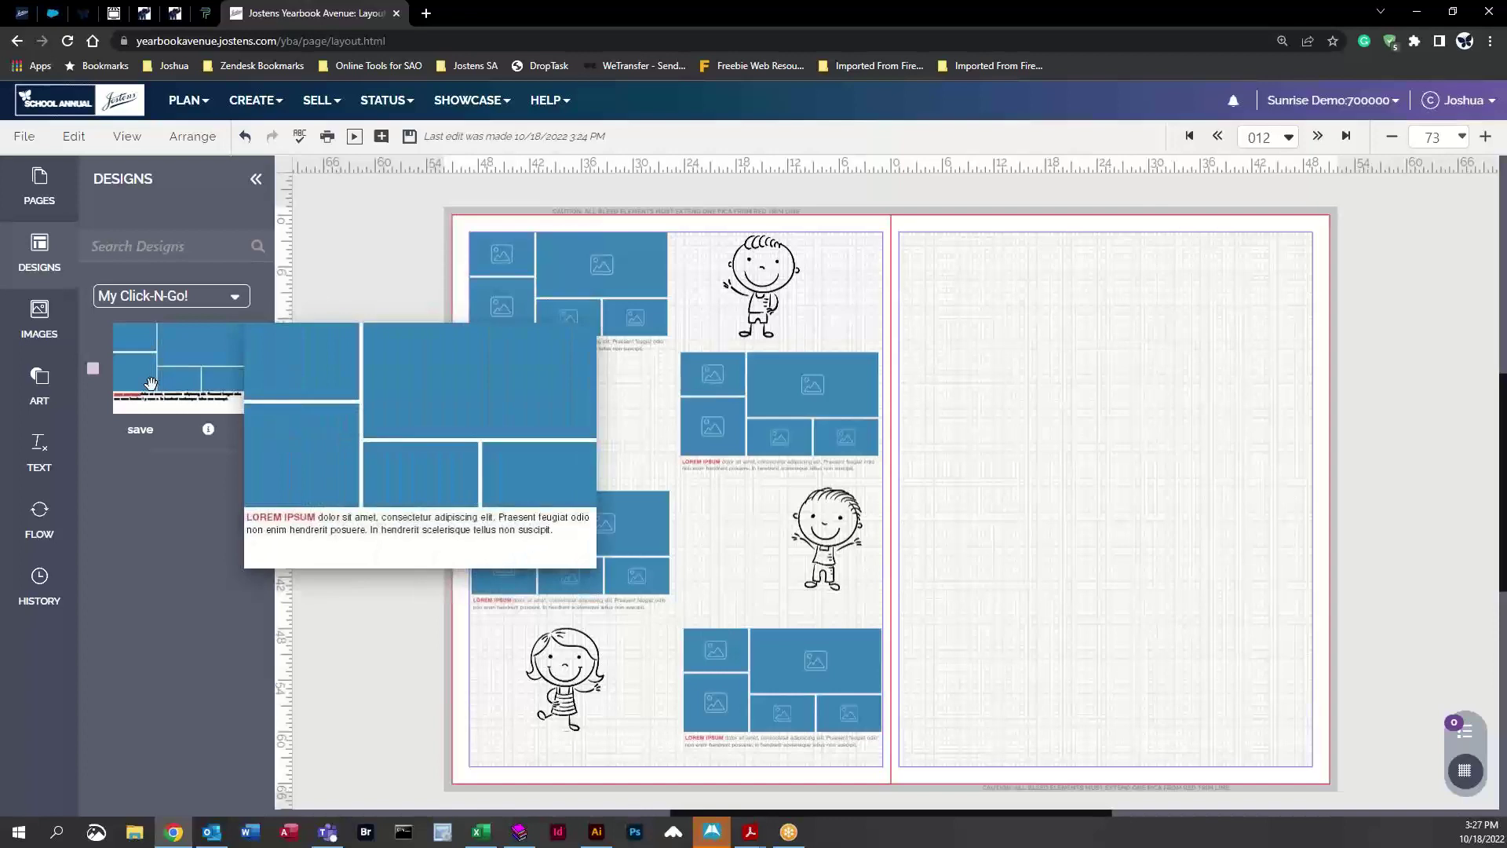
# Ungroup the upper-left photo collage on page 012 into separate elements and select its lower-left image frame
pyautogui.click(588, 284)
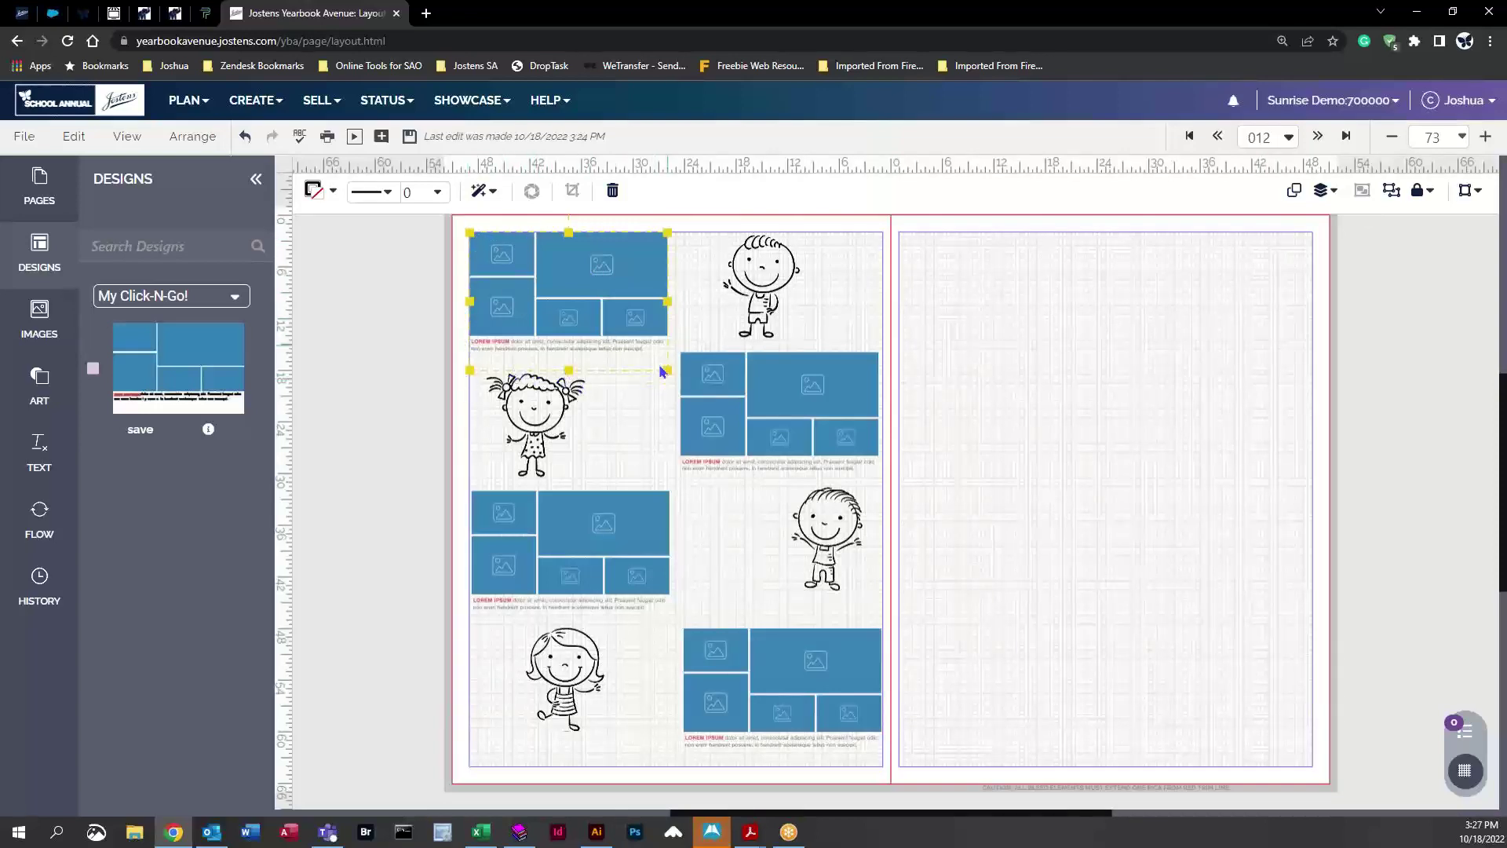
pyautogui.click(1399, 192)
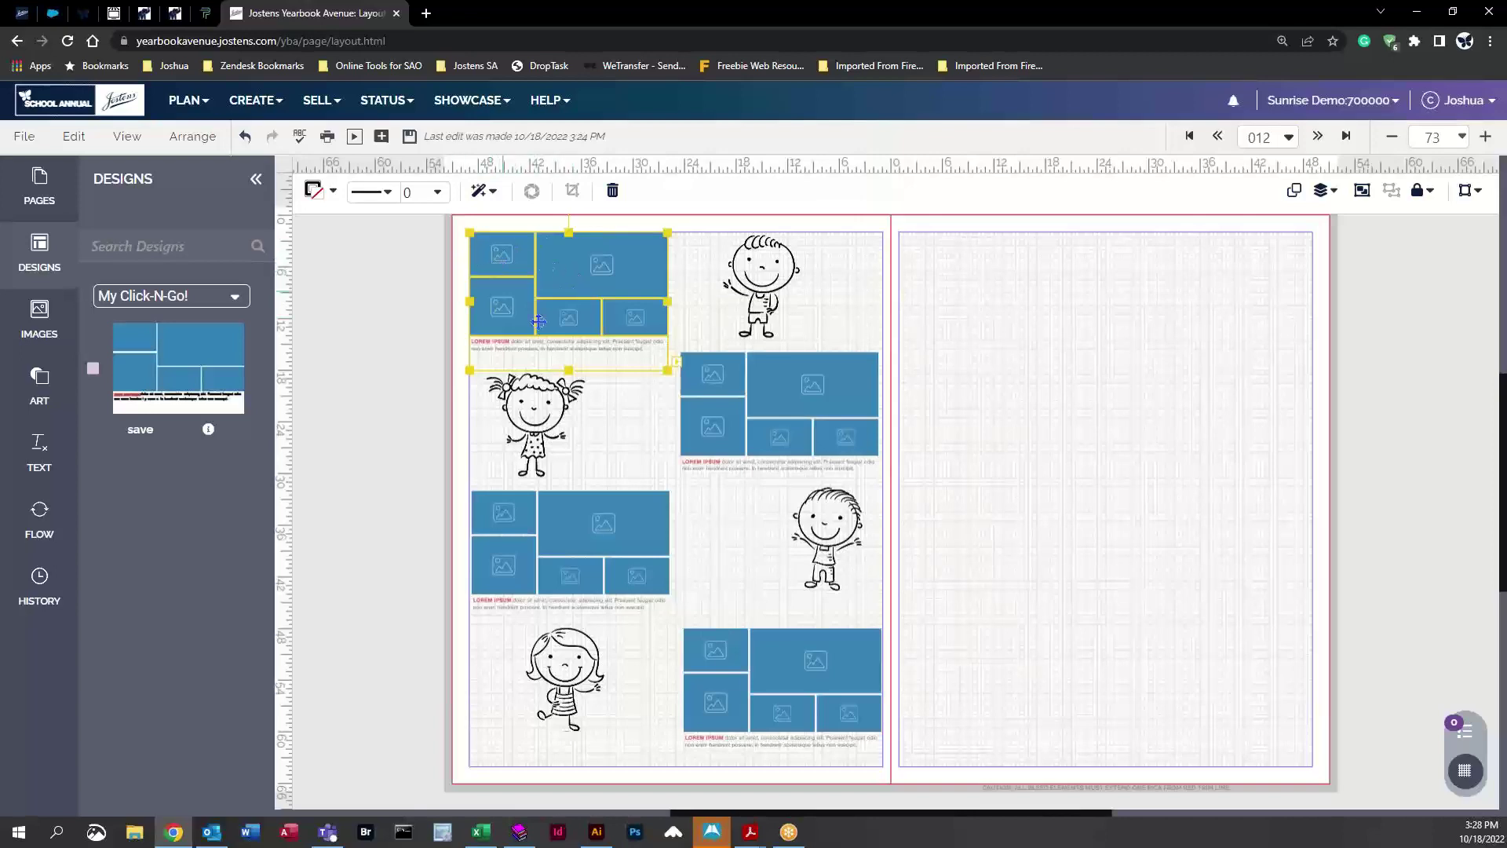
pyautogui.click(1363, 198)
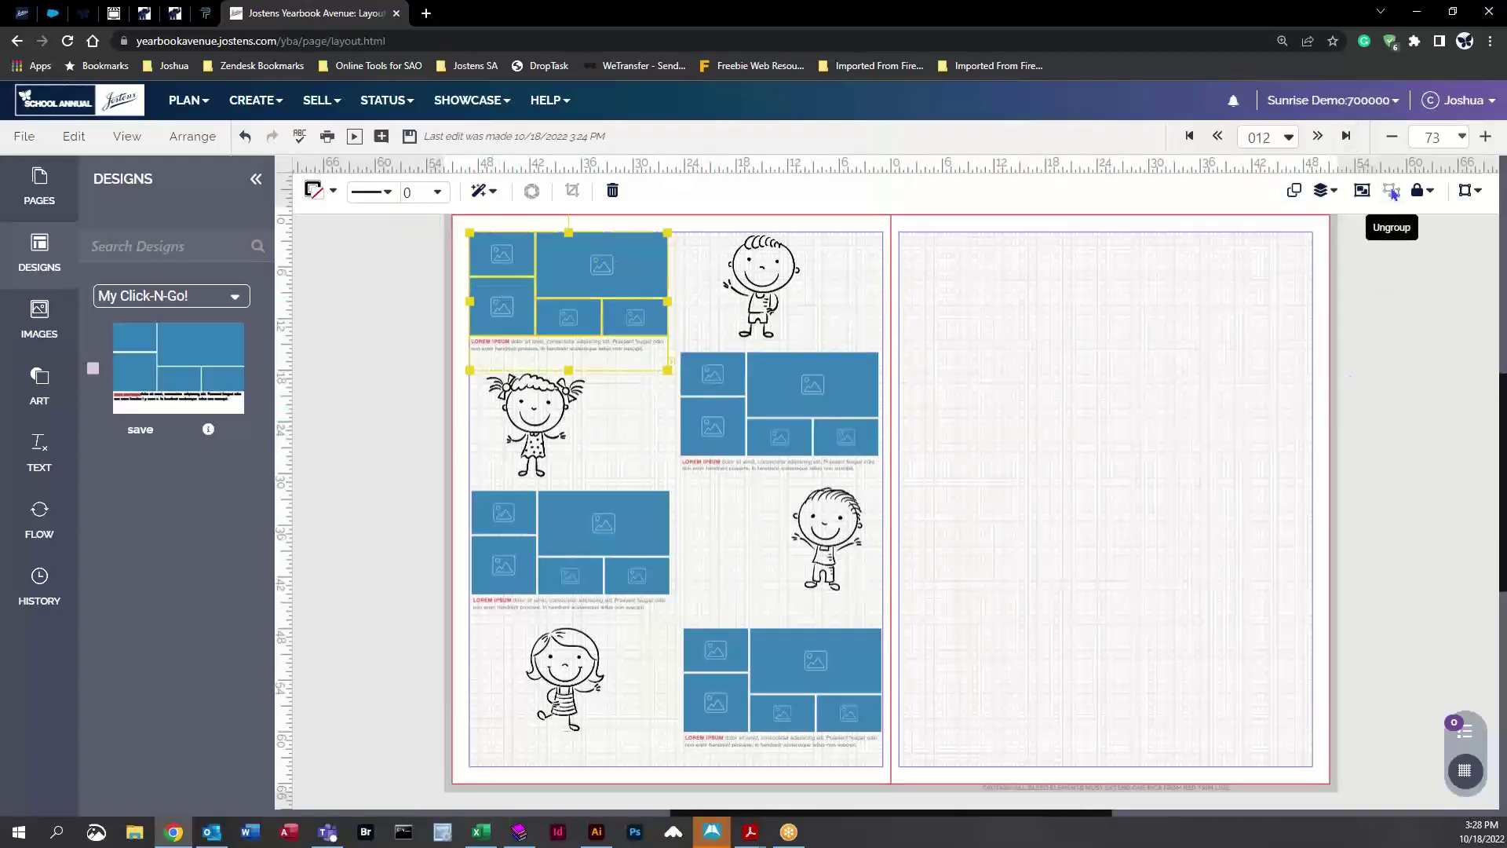
pyautogui.click(1392, 194)
pyautogui.click(954, 311)
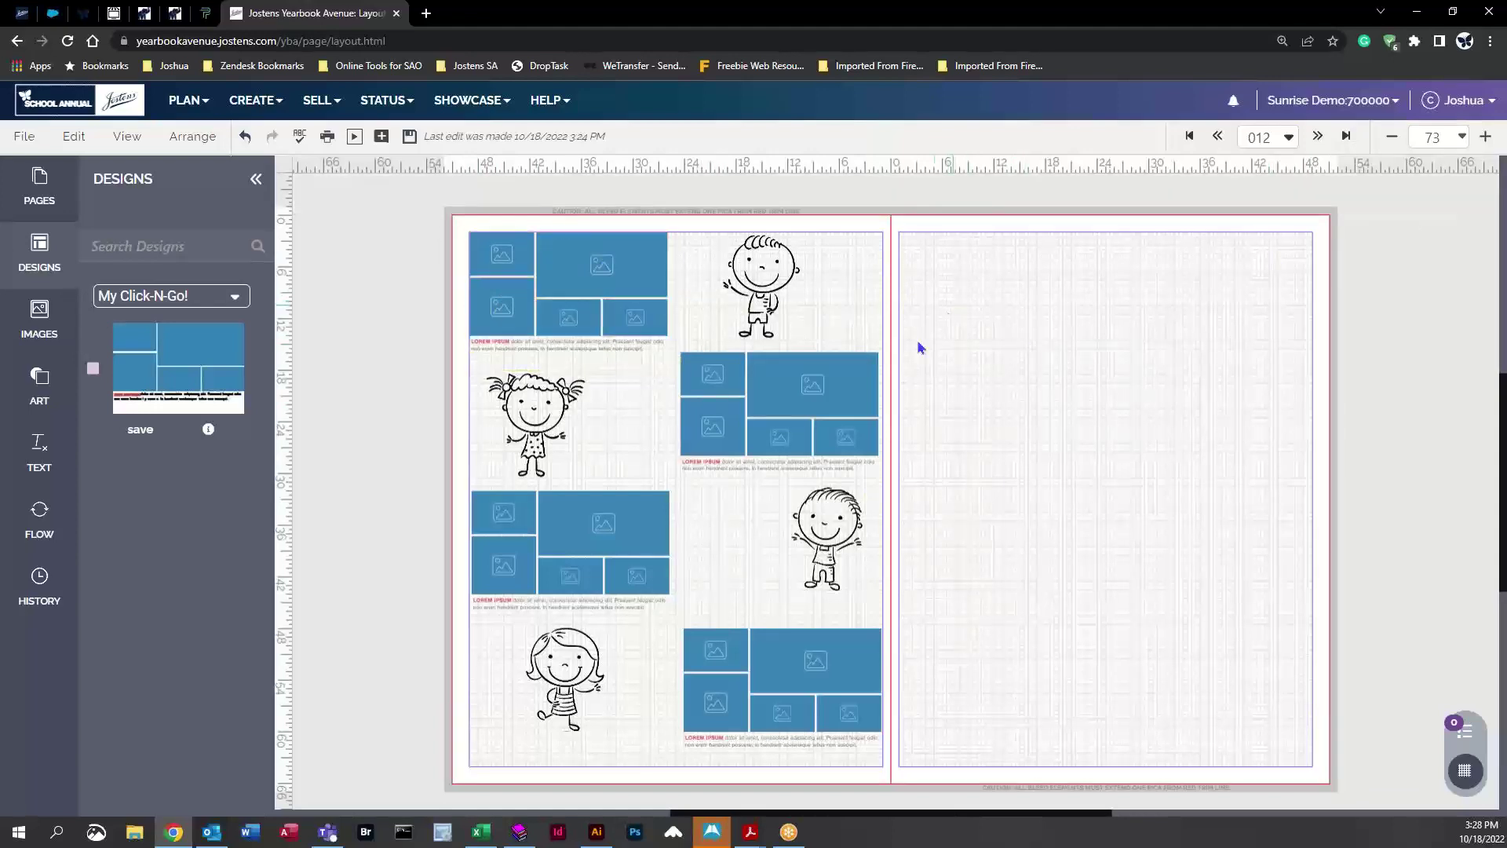
pyautogui.click(509, 312)
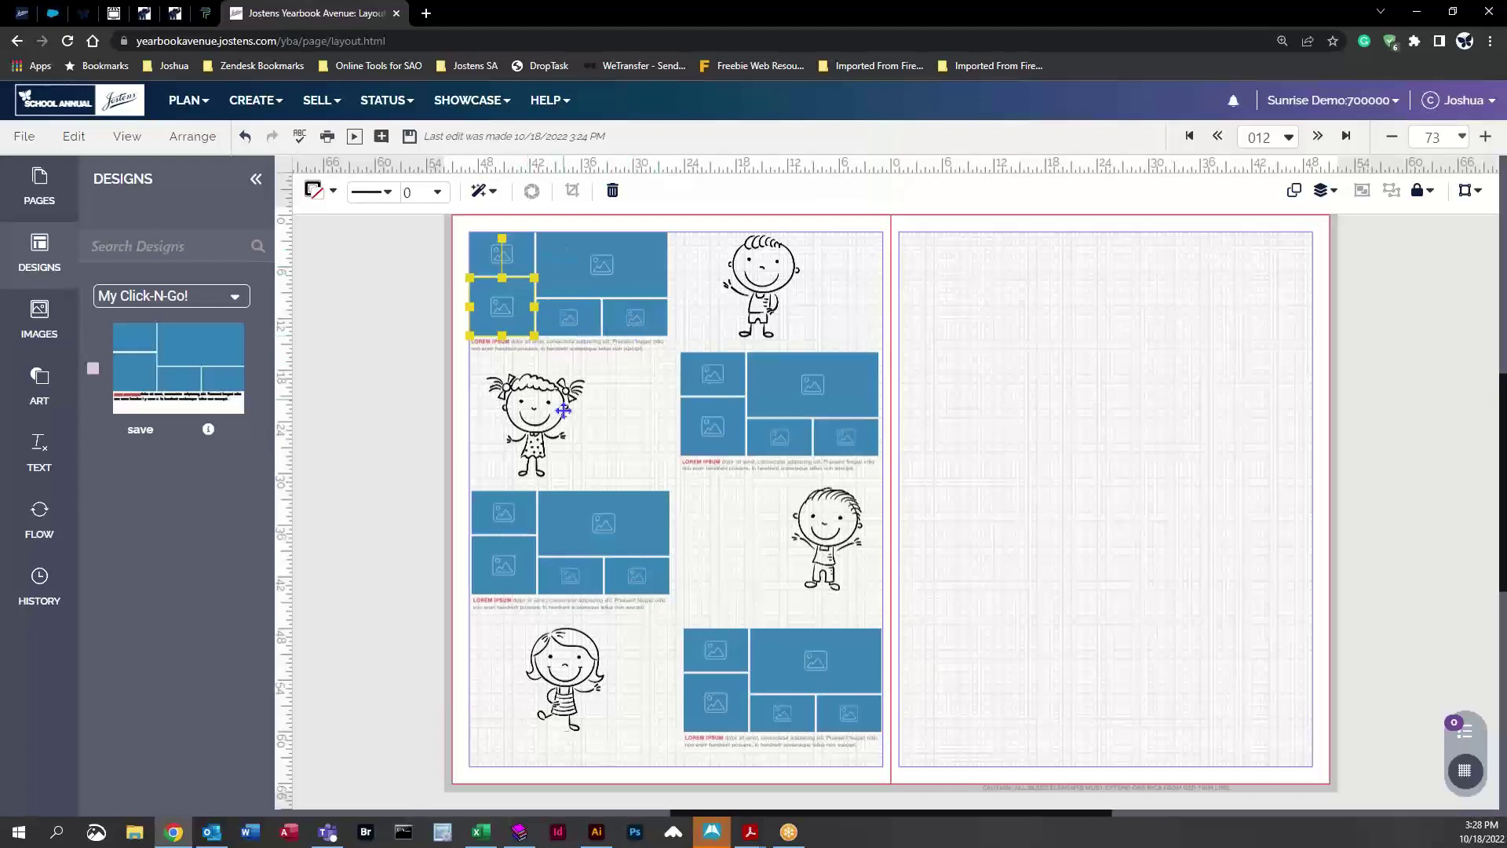
# Add a square shape over the upper-left collage and stretch it to cover all the image frames and the caption
pyautogui.click(39, 384)
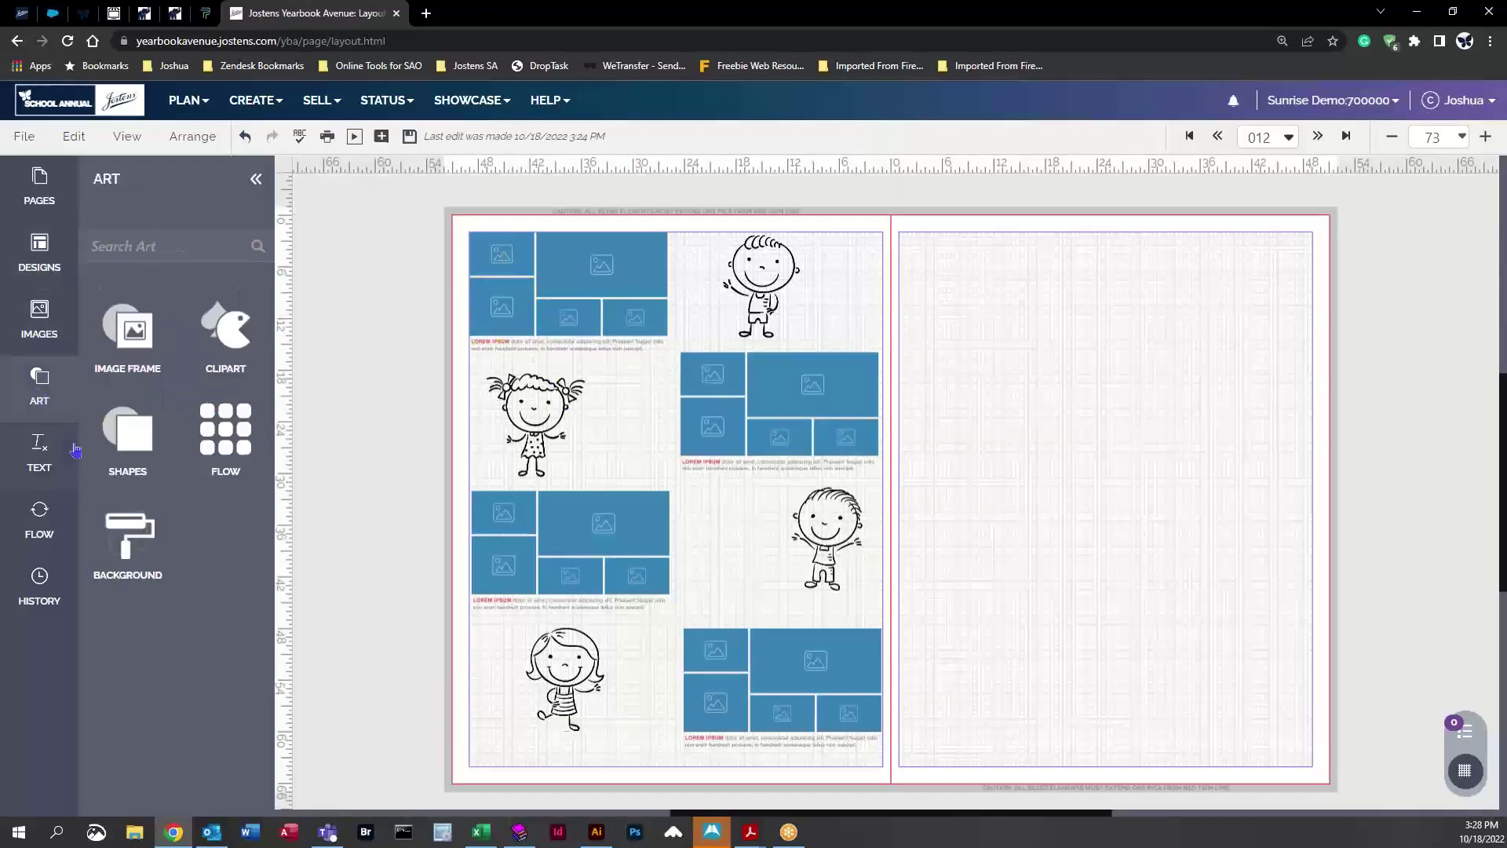
pyautogui.click(126, 430)
pyautogui.moveTo(124, 531); pyautogui.dragTo(522, 294)
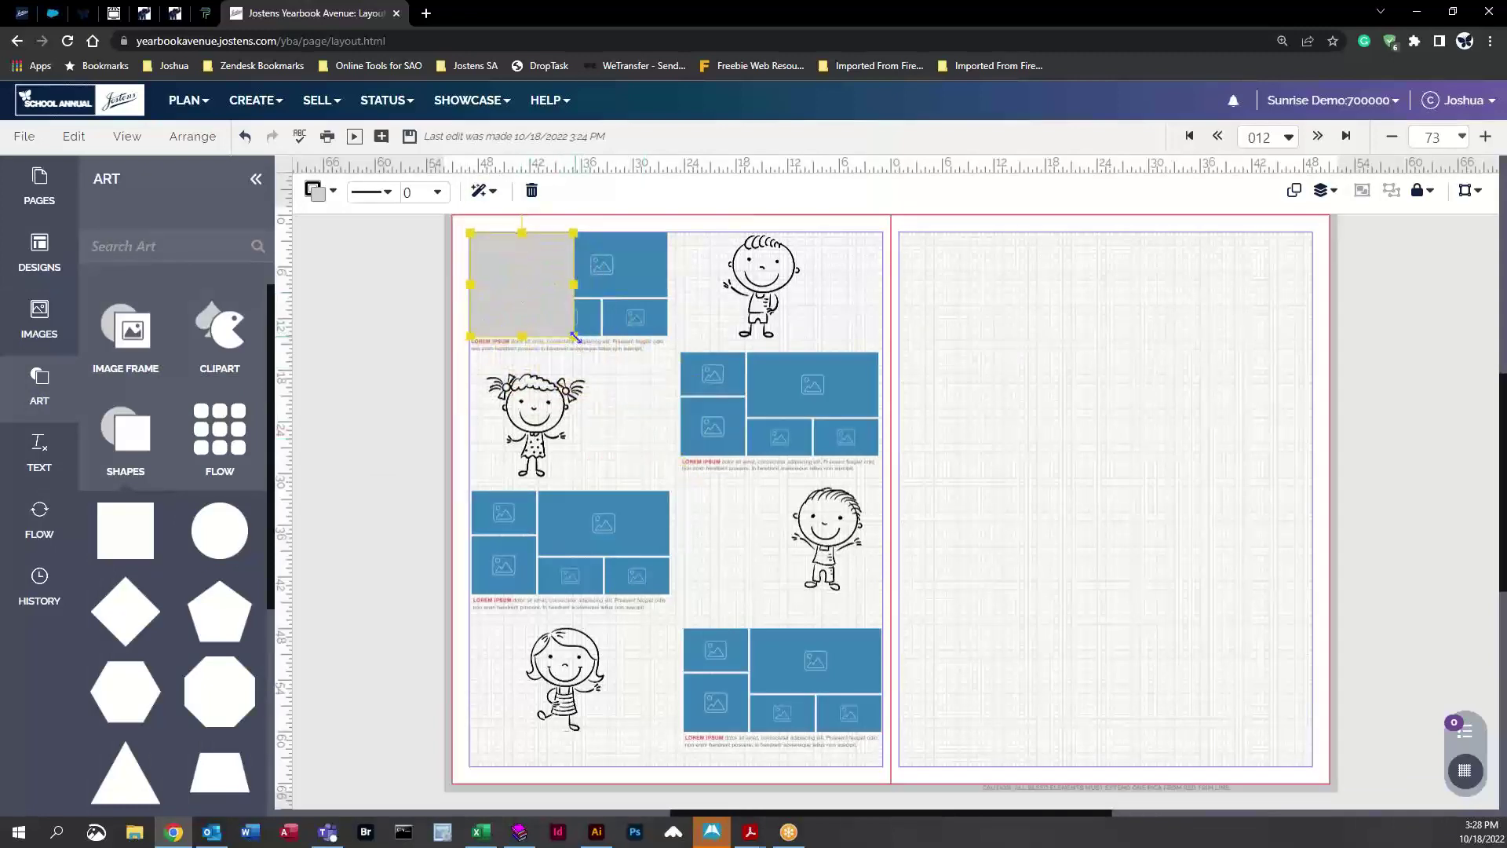
pyautogui.moveTo(580, 334); pyautogui.dragTo(667, 352)
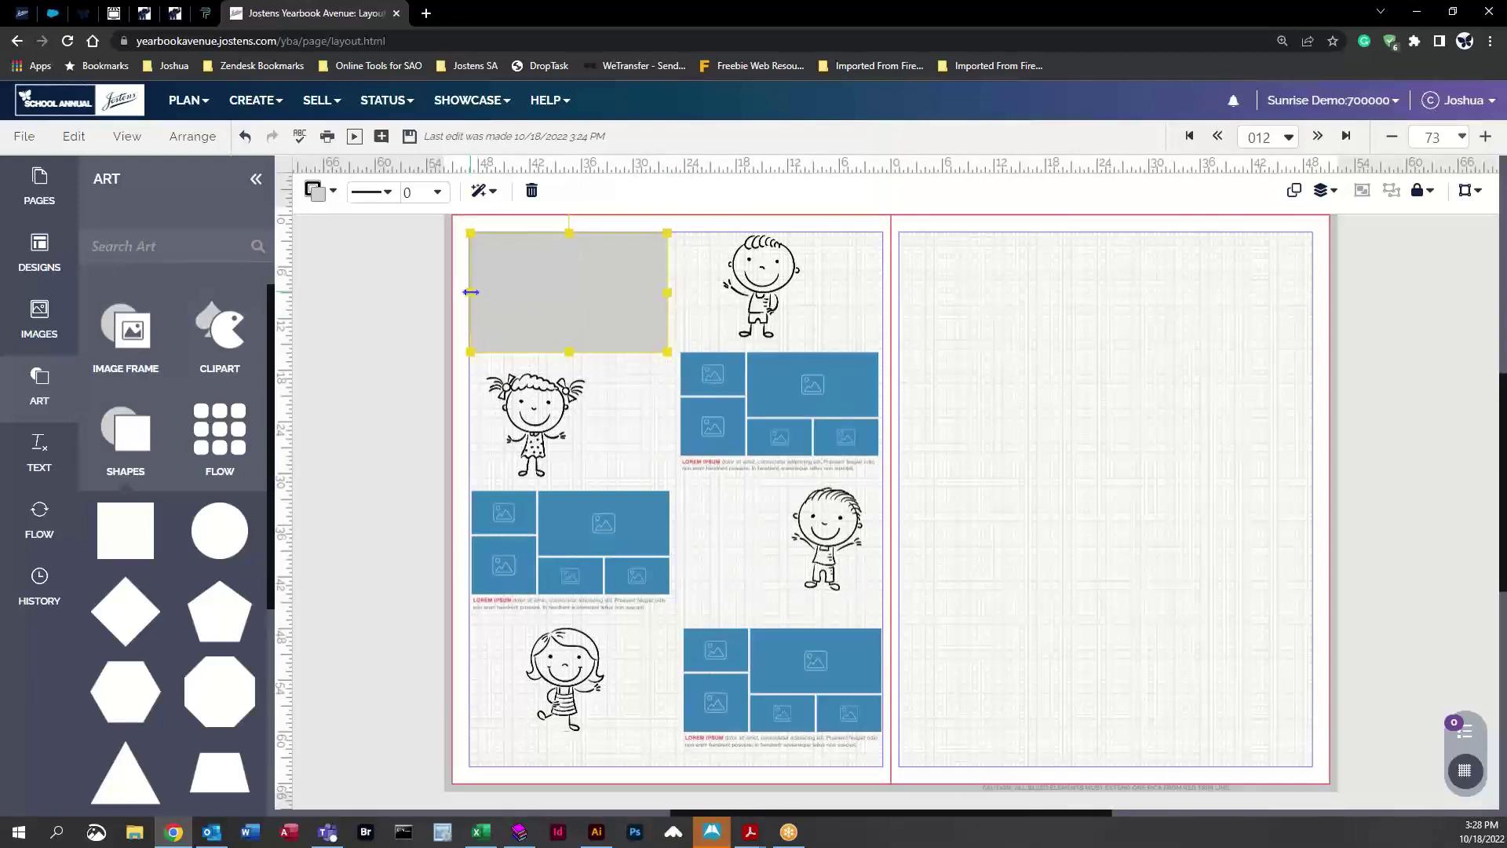
pyautogui.moveTo(470, 292); pyautogui.dragTo(461, 292)
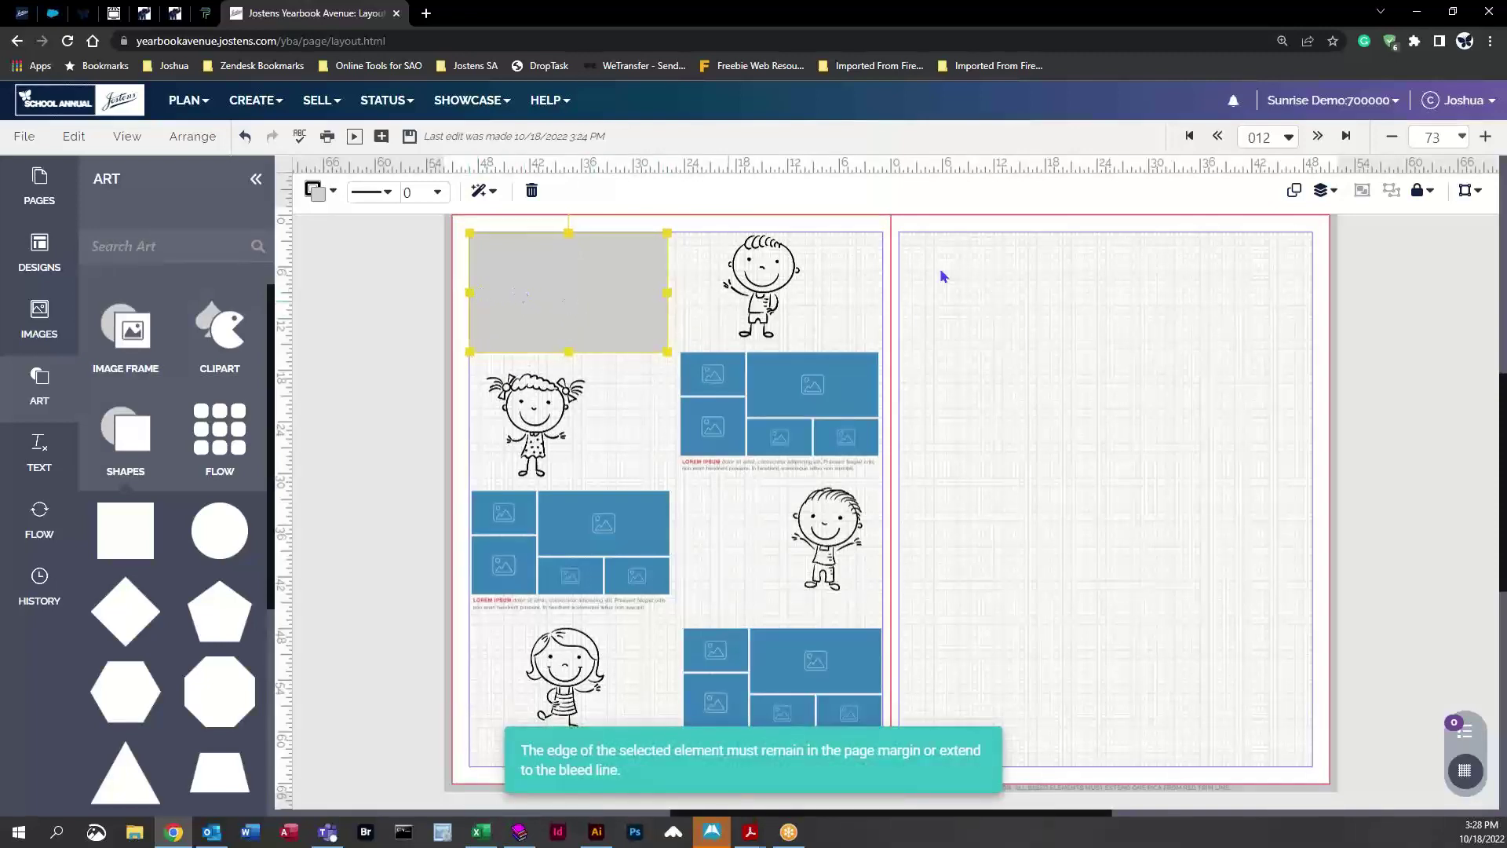
# Fill the covering rectangle with VI Cardinal Red and send it to the back, behind the collage's frames
pyautogui.click(331, 196)
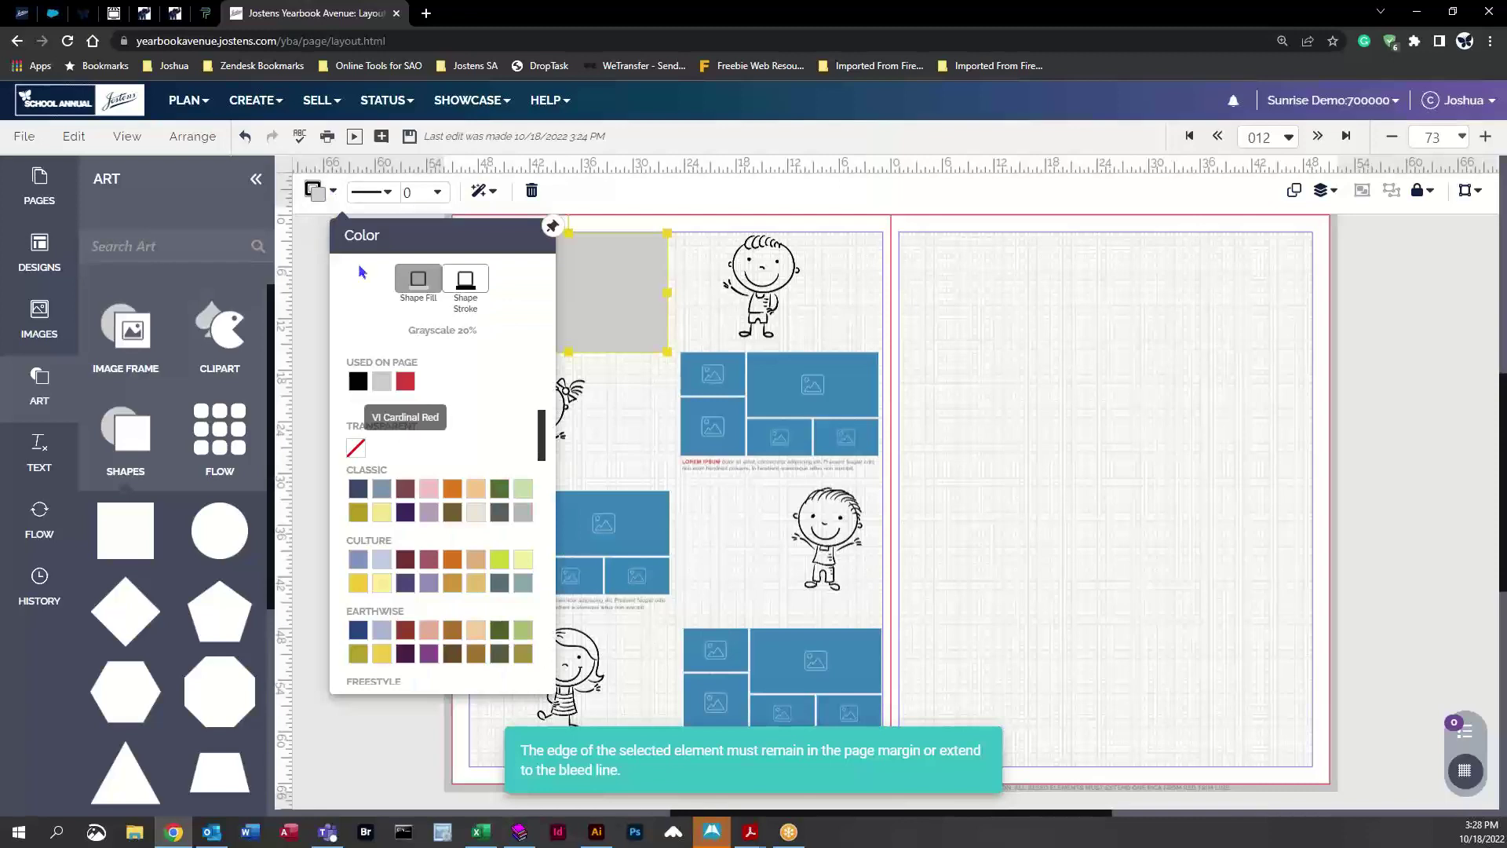
pyautogui.click(407, 378)
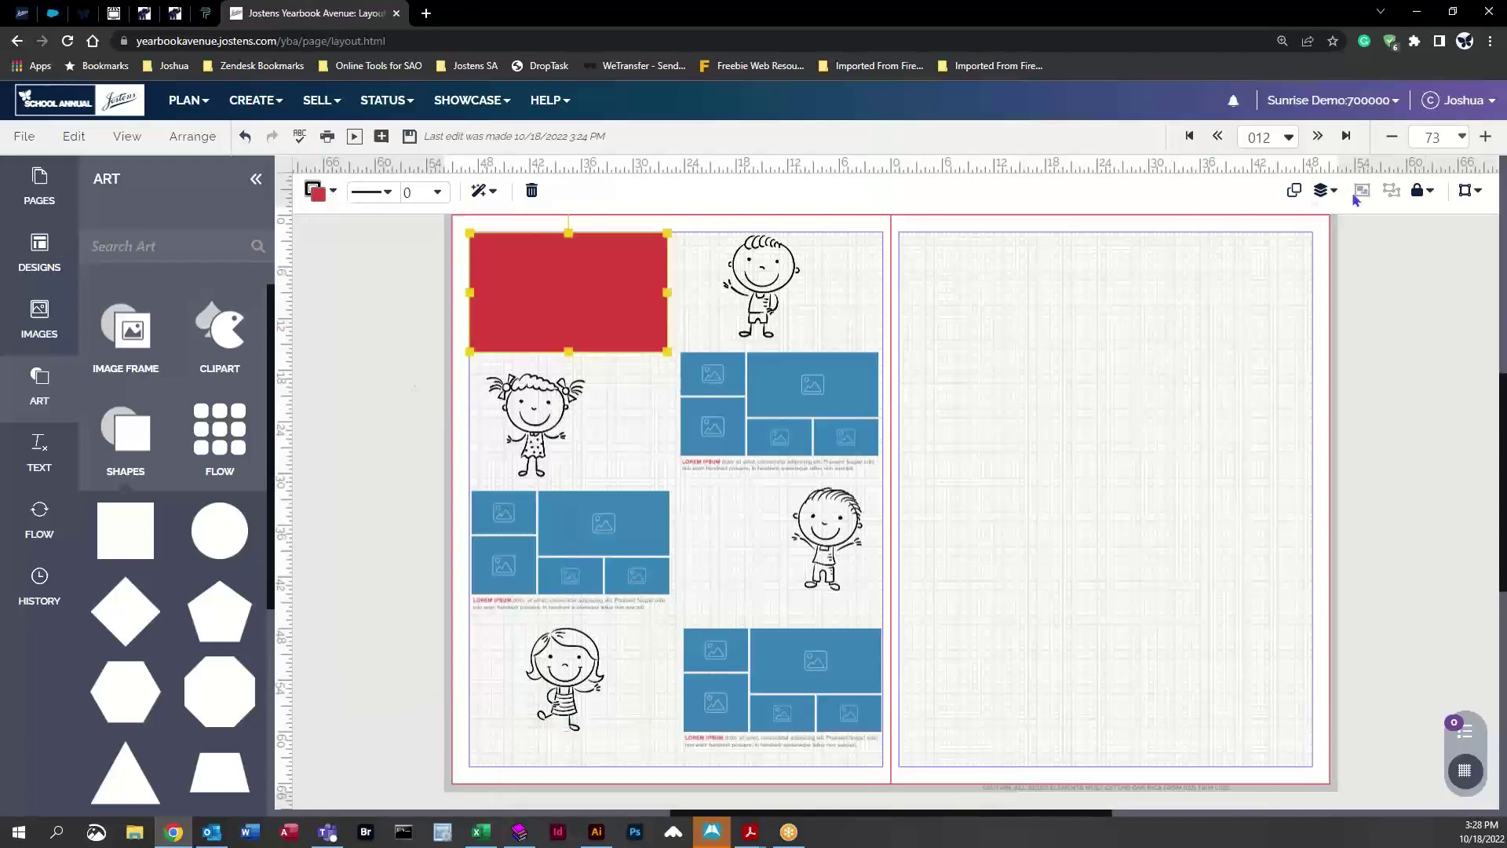
pyautogui.click(1324, 191)
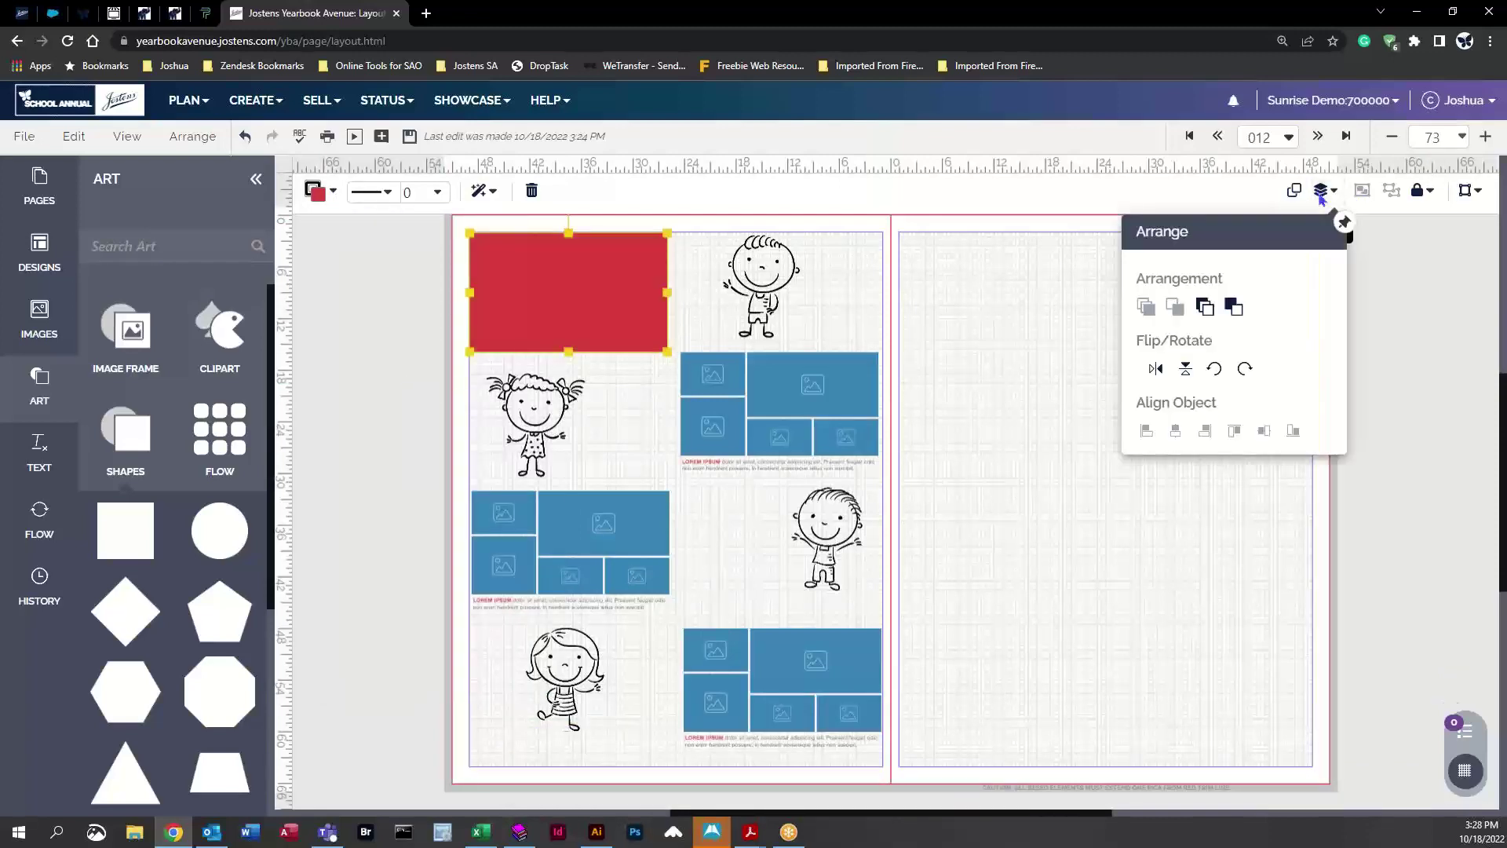
pyautogui.click(1235, 308)
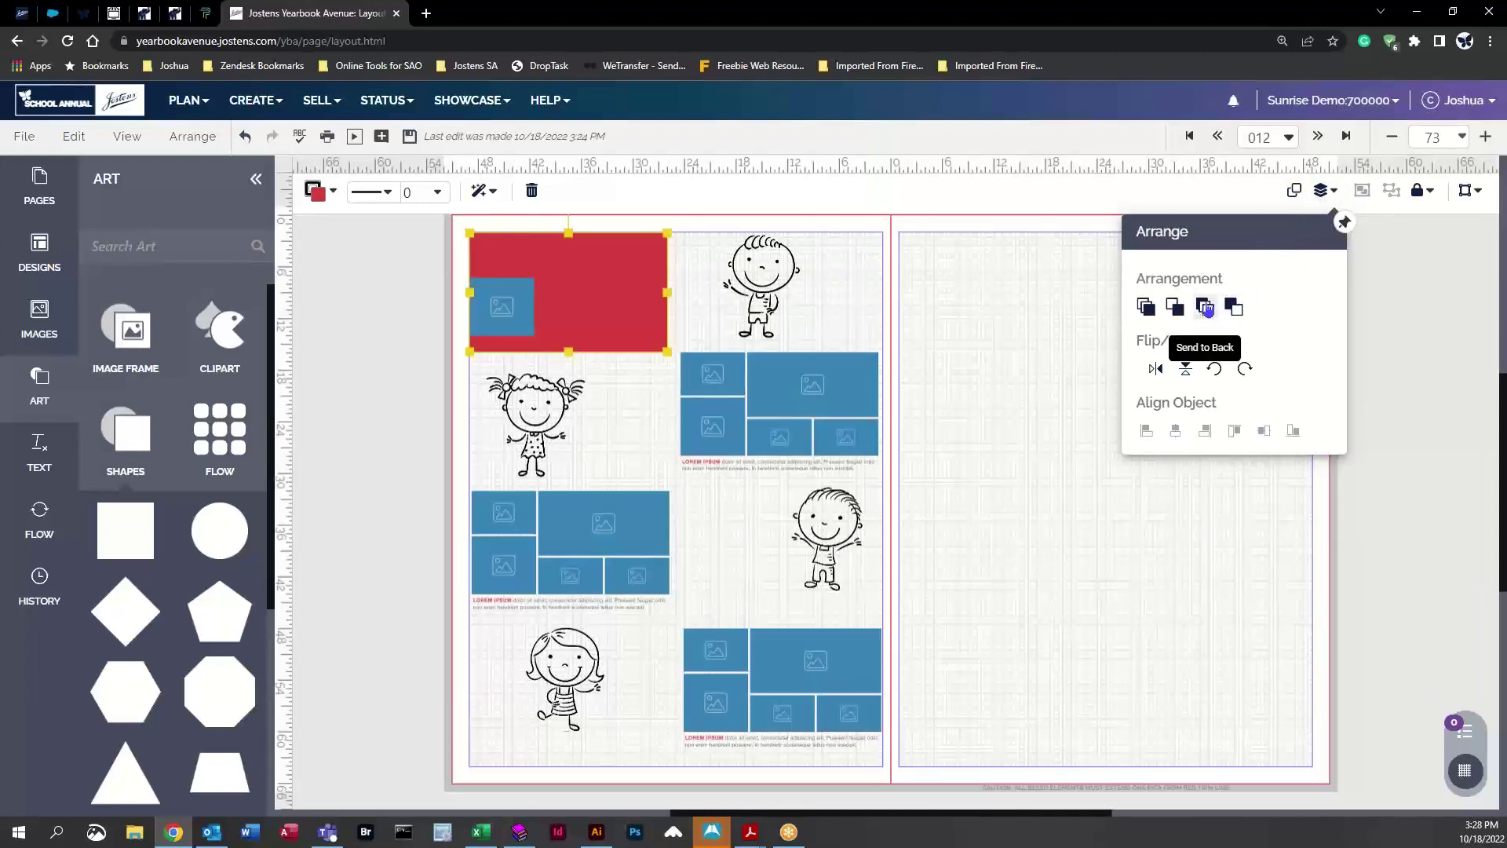
pyautogui.click(1208, 310)
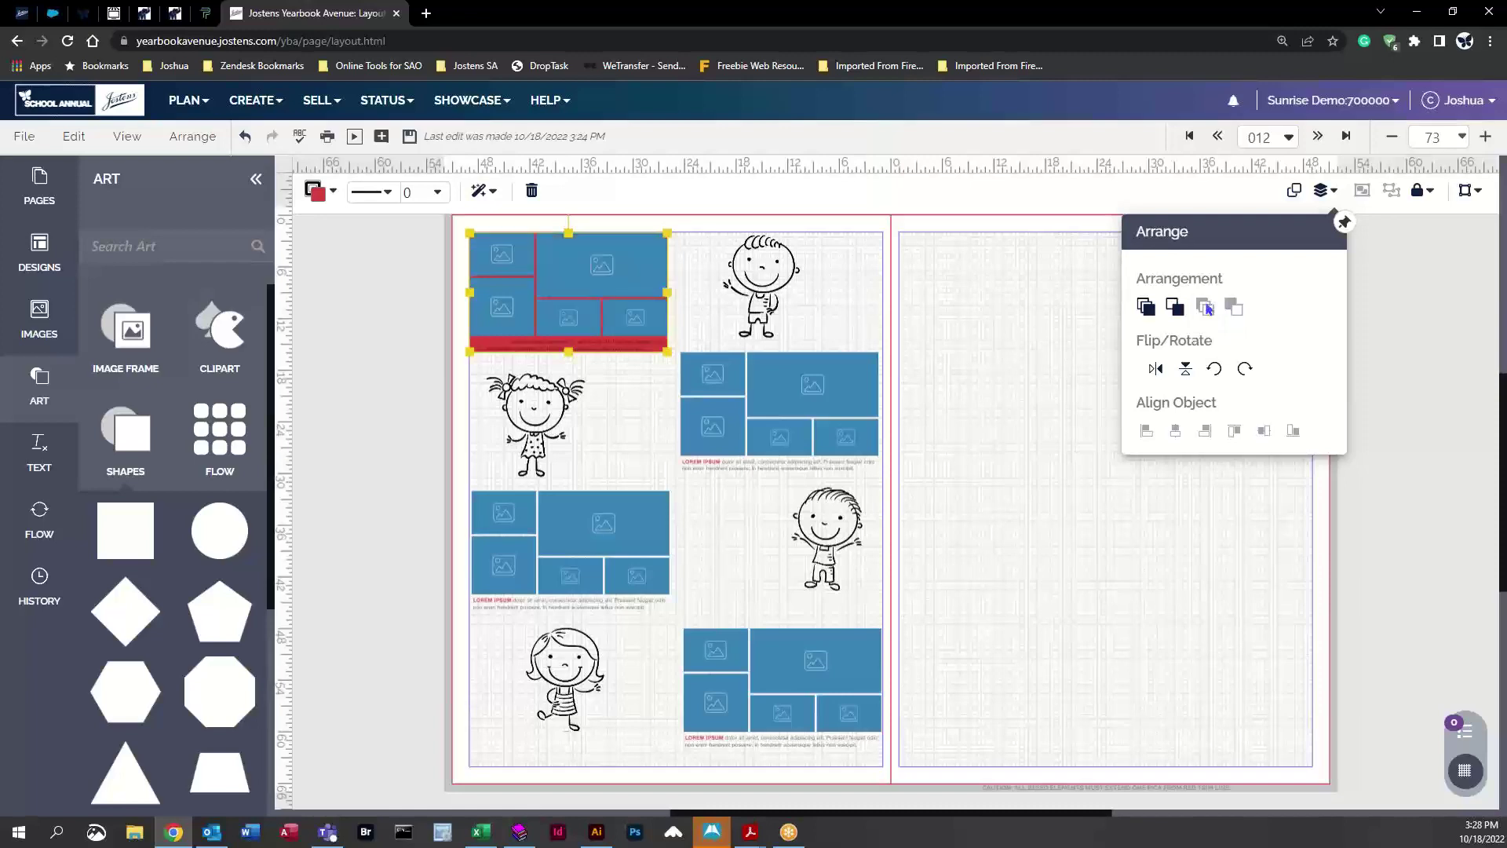
# Group the upper-left collage's image frames, caption and red rectangle into a single object
pyautogui.click(971, 293)
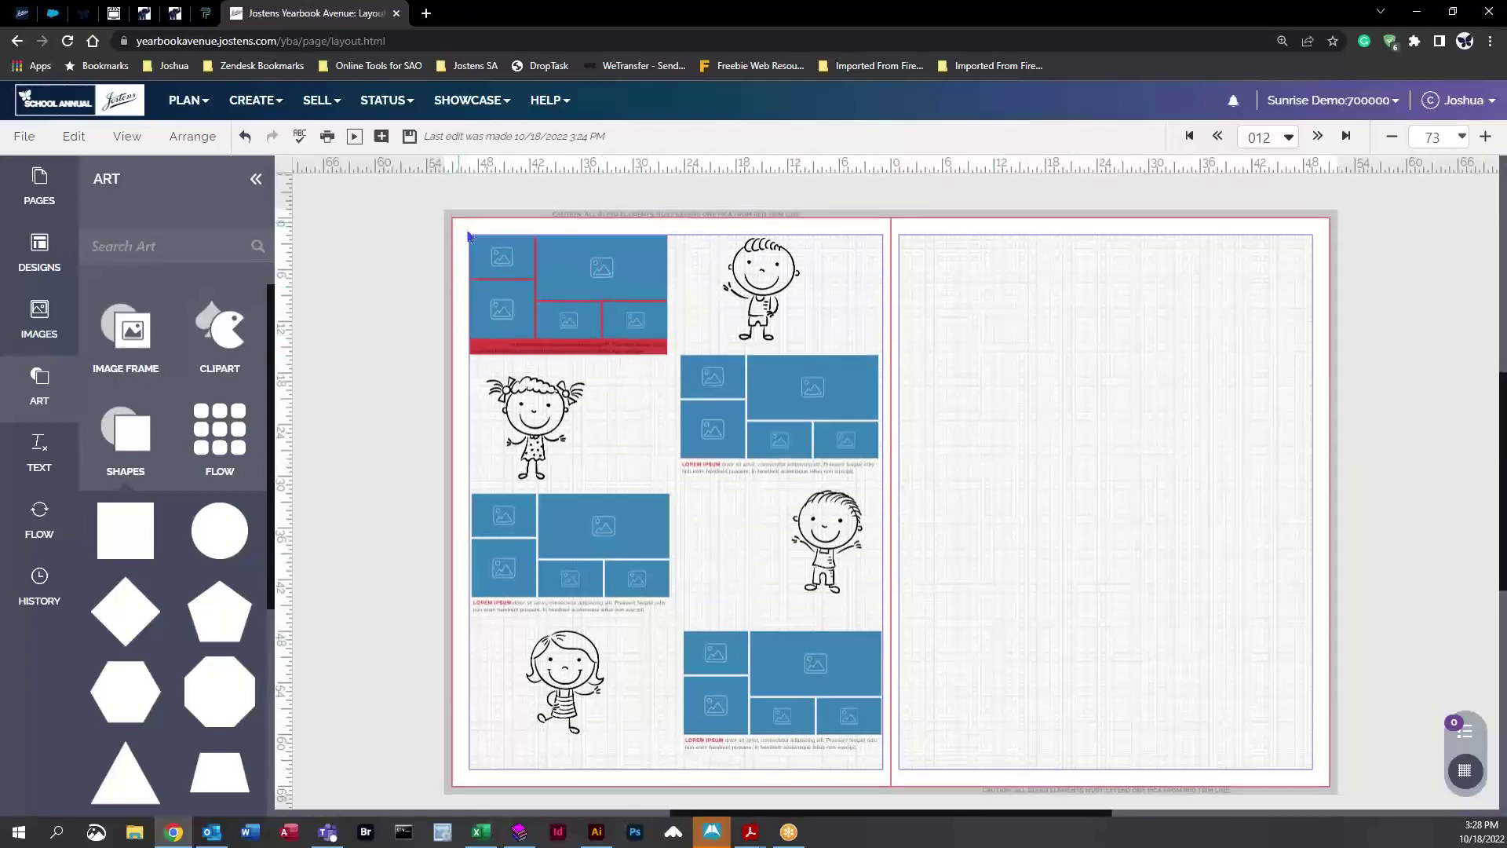
pyautogui.scroll(1, 454, 237)
pyautogui.moveTo(459, 244); pyautogui.dragTo(677, 381)
pyautogui.click(1386, 196)
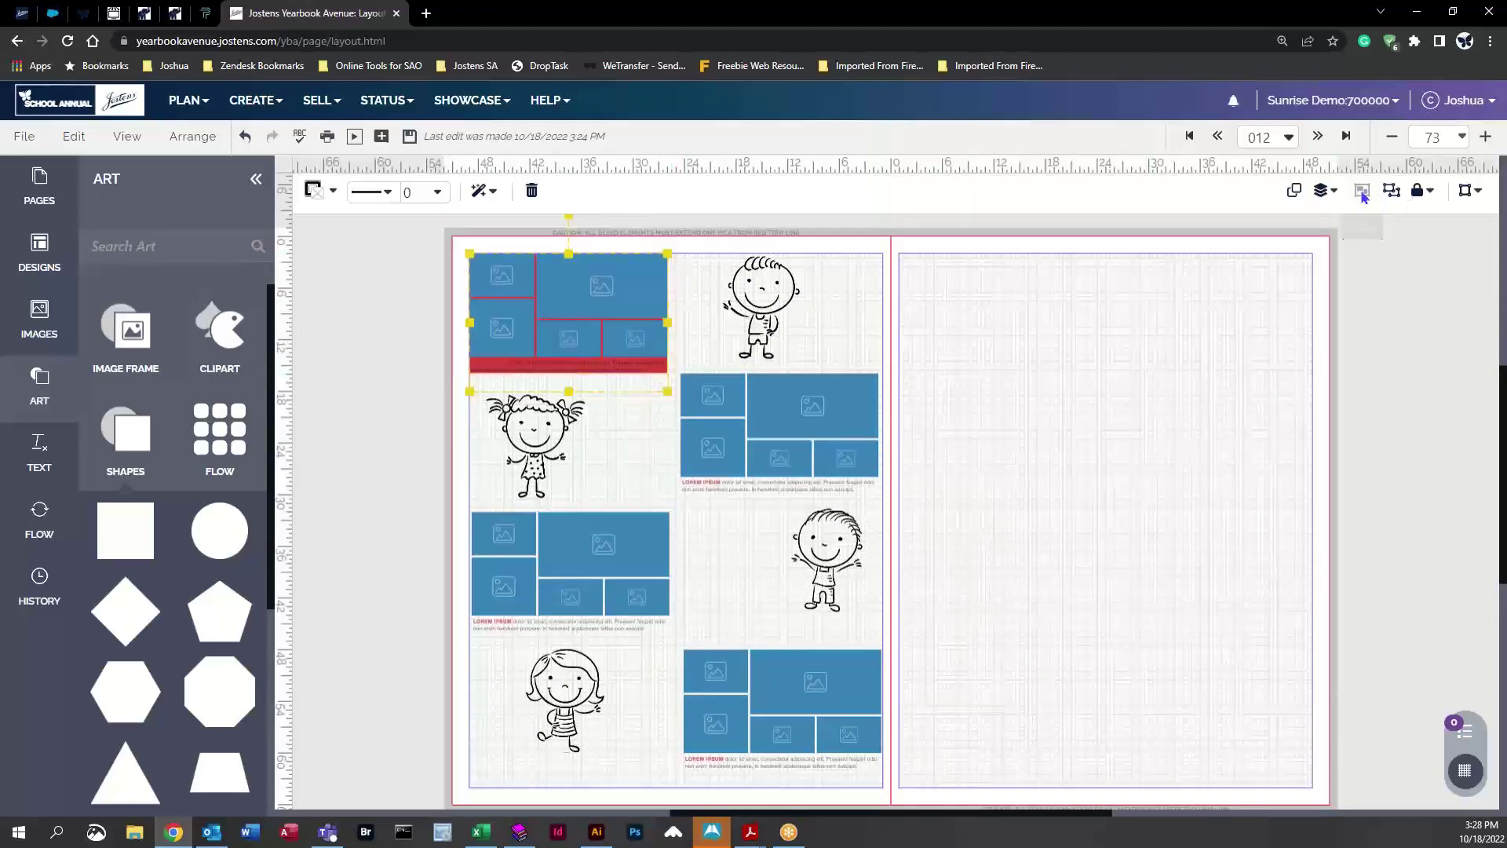
# Save the grouped collage as a Click-N-Go named "save", overwriting the existing one with that name
pyautogui.click(23, 136)
pyautogui.click(63, 228)
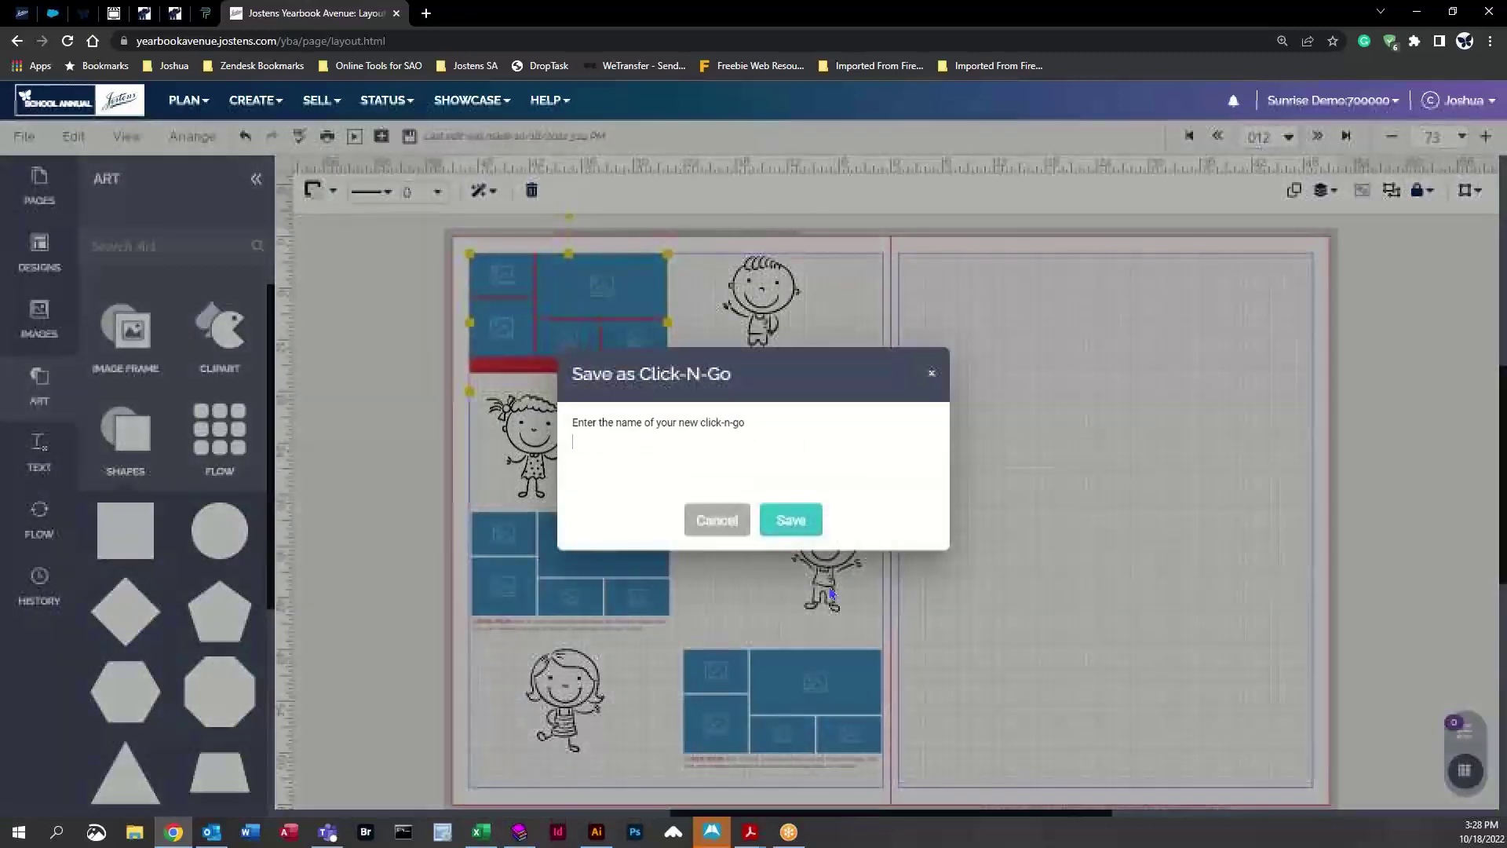
pyautogui.write('save')
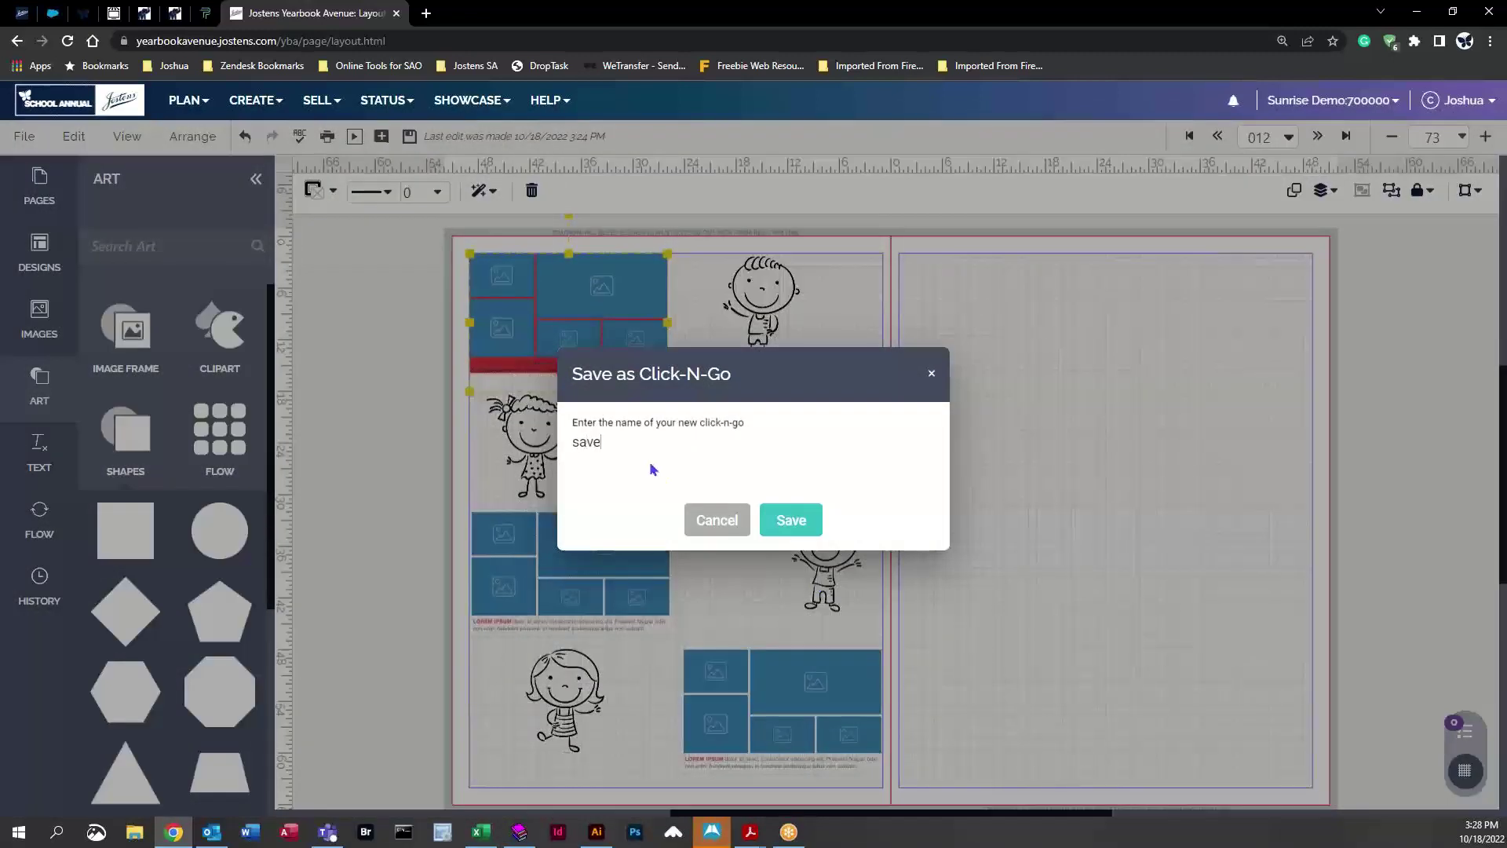
pyautogui.click(809, 524)
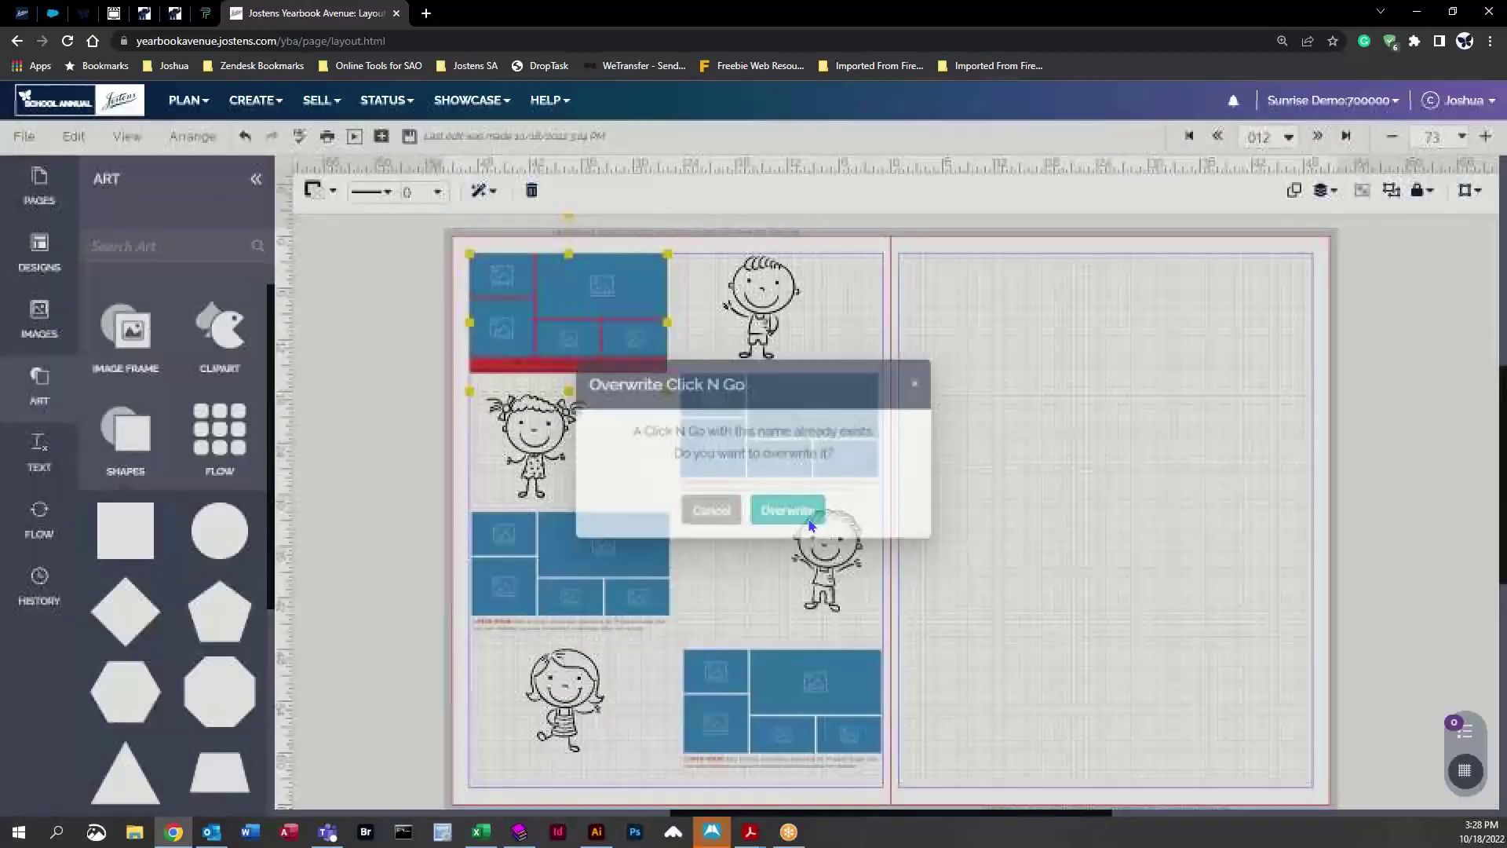
pyautogui.click(791, 514)
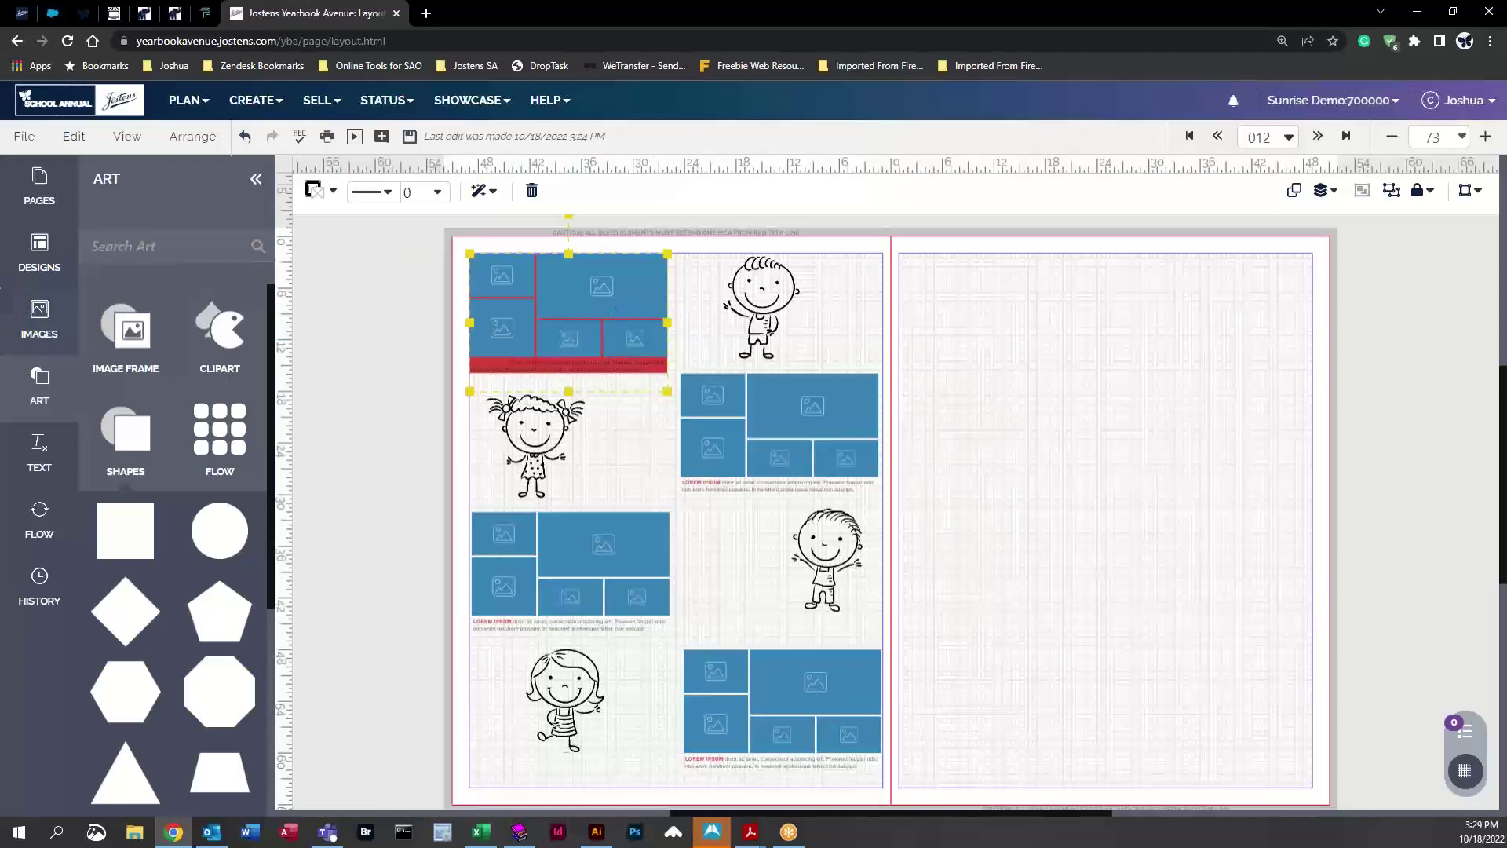
# Place two copies of the saved collage Click-N-Go on the blank right page, and undo both placements
pyautogui.click(30, 268)
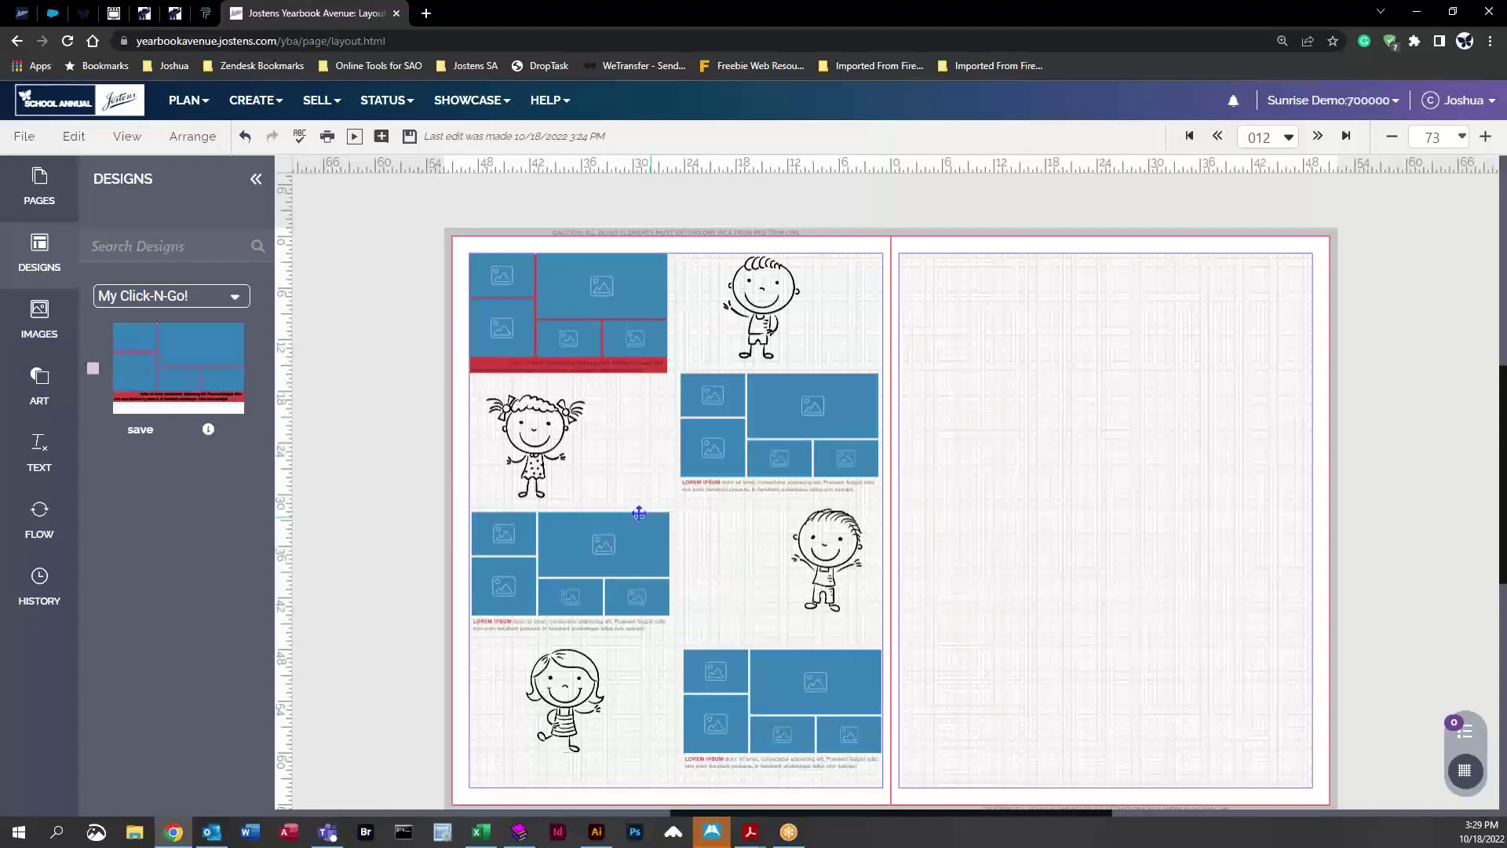
pyautogui.moveTo(188, 362)
pyautogui.moveTo(189, 361); pyautogui.dragTo(1146, 424)
pyautogui.click(157, 345)
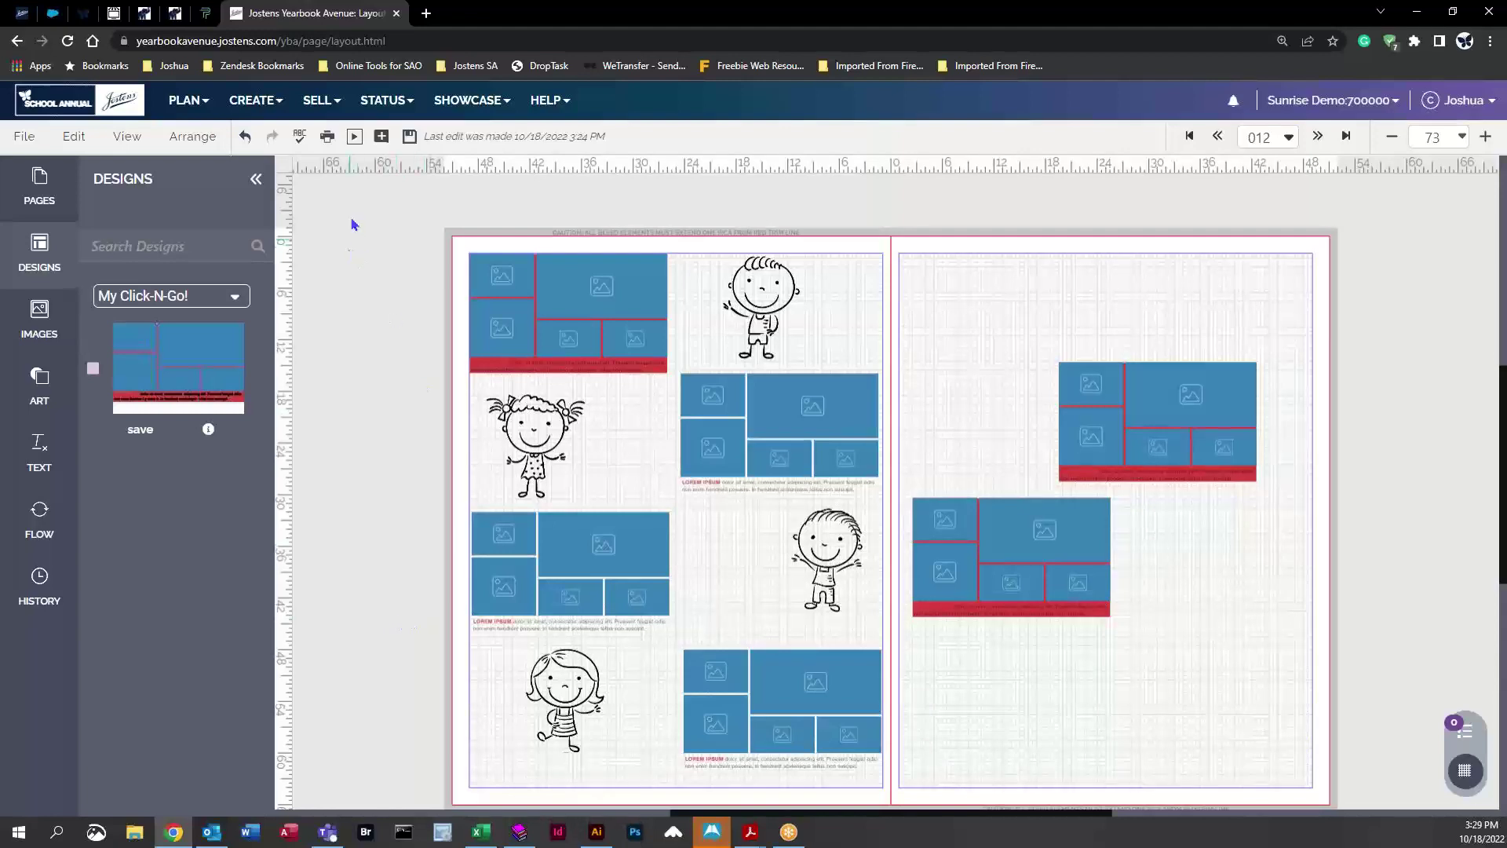
pyautogui.click(244, 138)
pyautogui.click(244, 138)
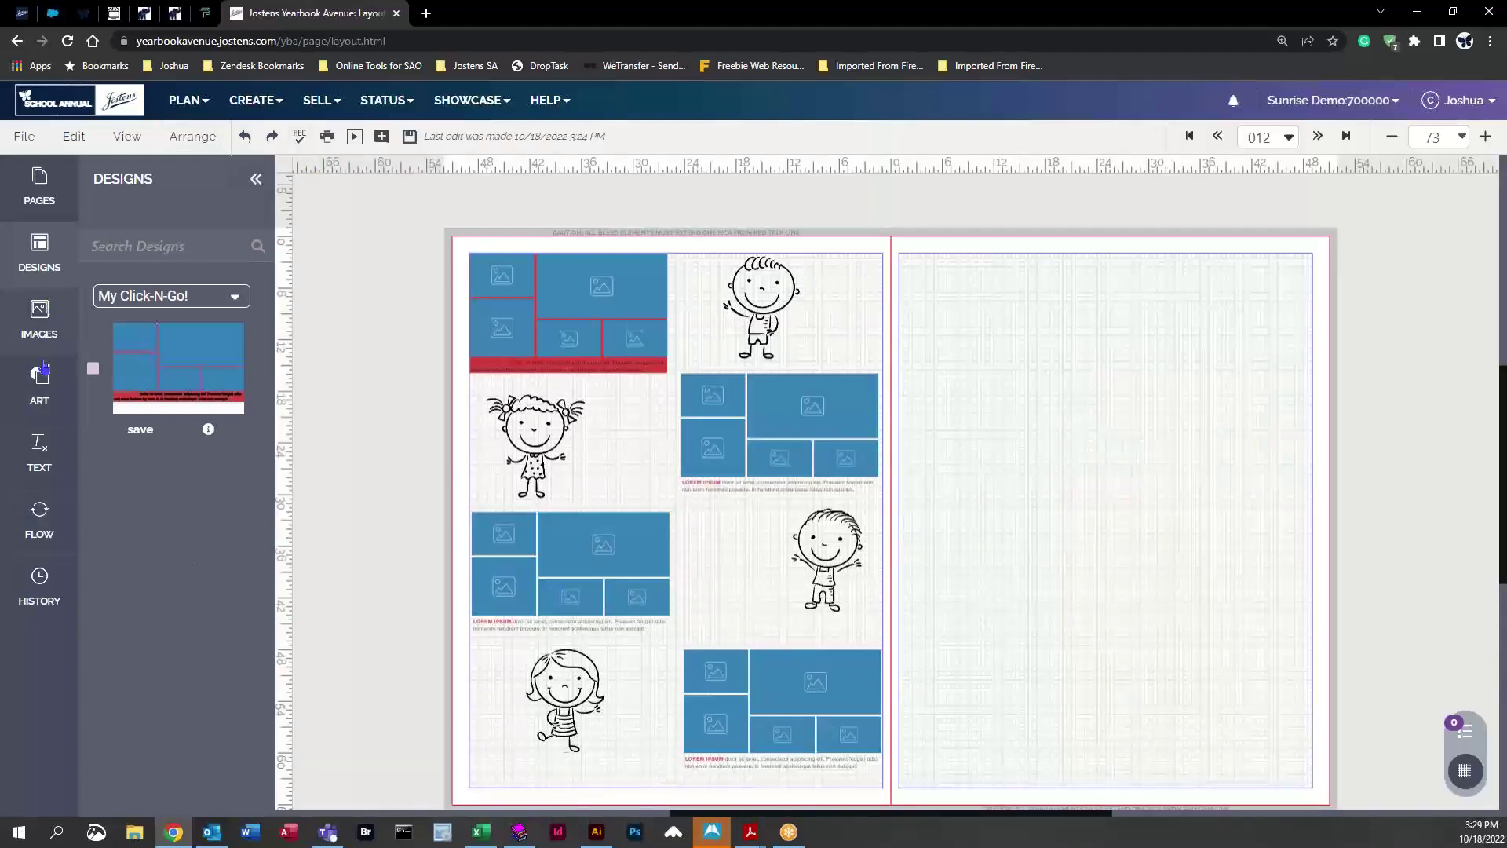
# Browse the Adventure Awaits theme in the page designer's clipart, looking through its backgrounds and icons
pyautogui.click(45, 401)
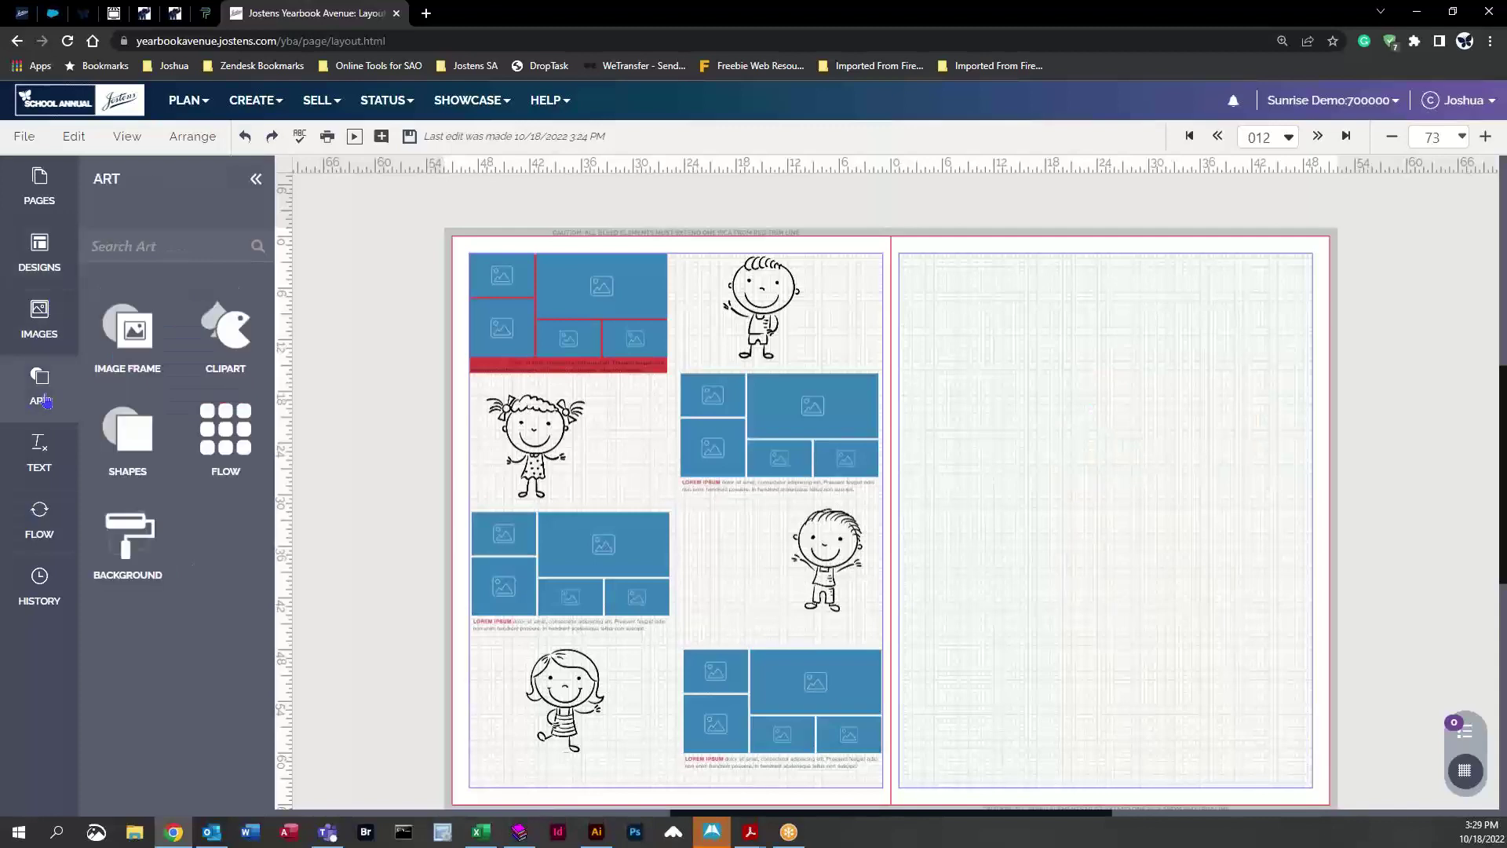
pyautogui.click(216, 328)
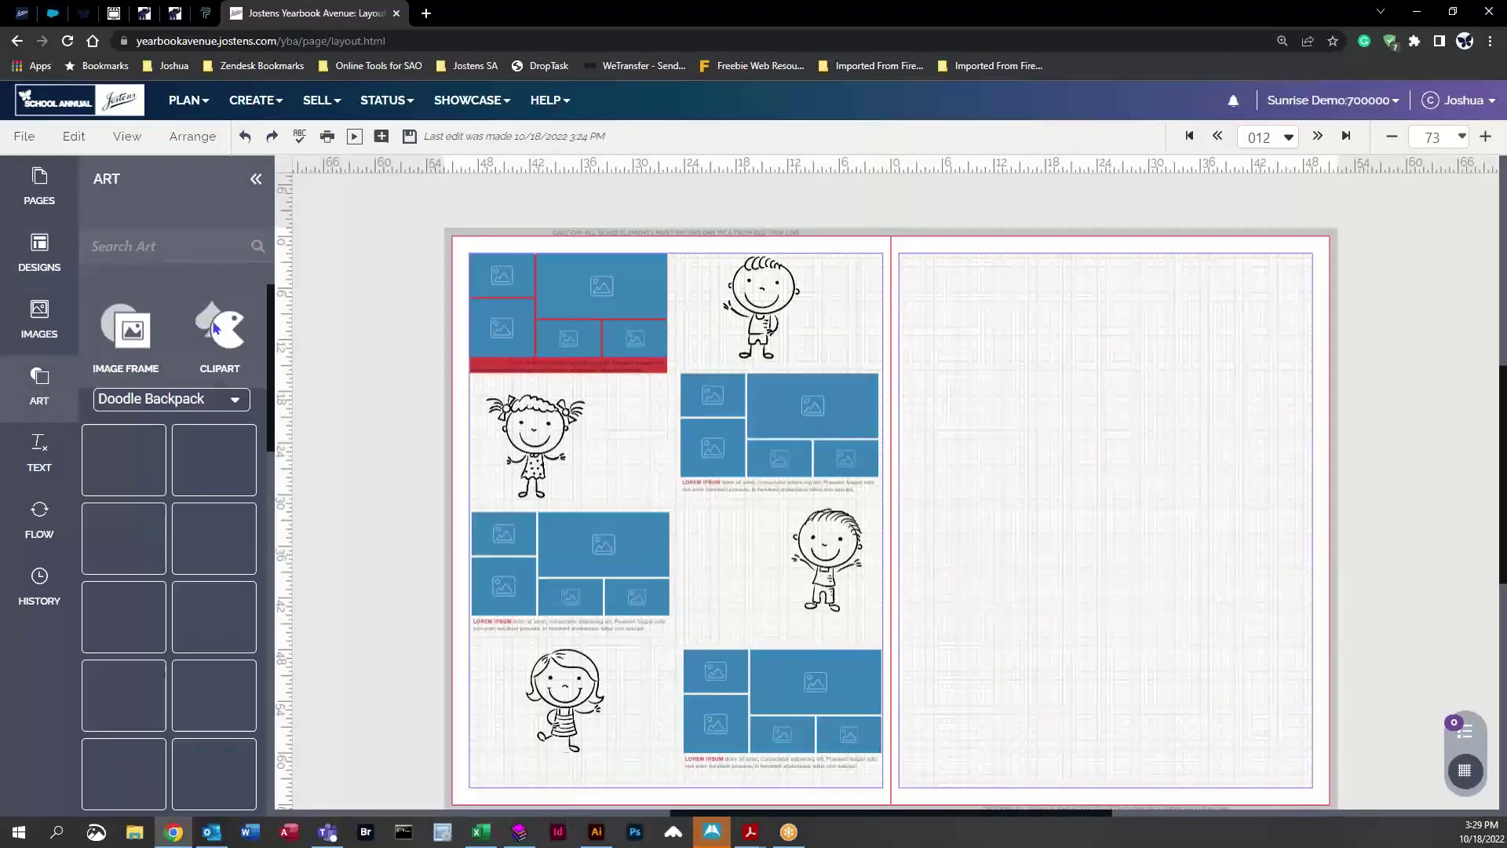
pyautogui.click(173, 399)
pyautogui.moveTo(276, 554); pyautogui.dragTo(285, 438)
pyautogui.click(106, 463)
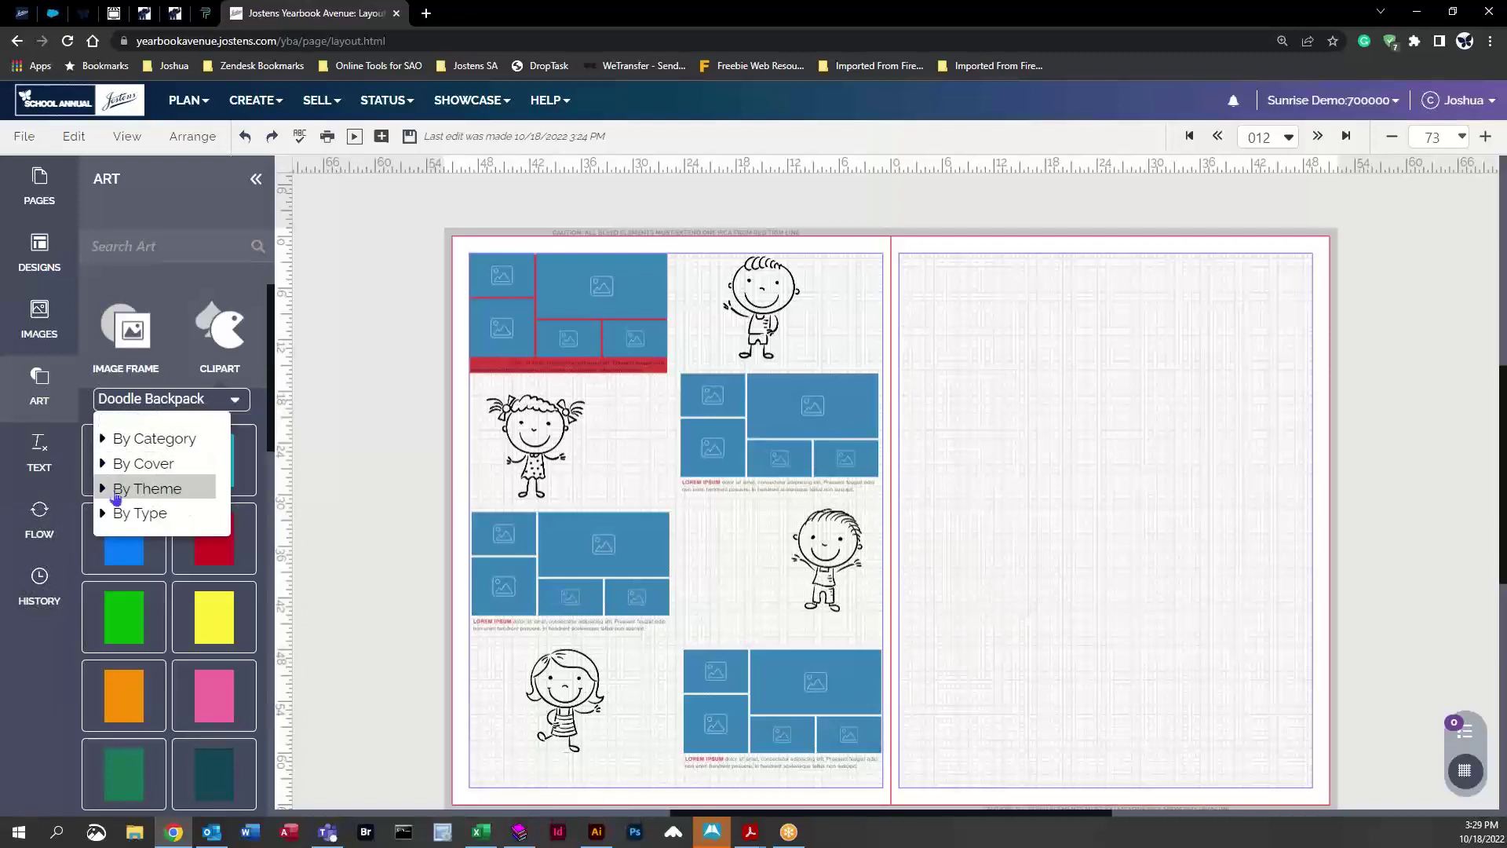
pyautogui.click(110, 489)
pyautogui.scroll(-1, 111, 493)
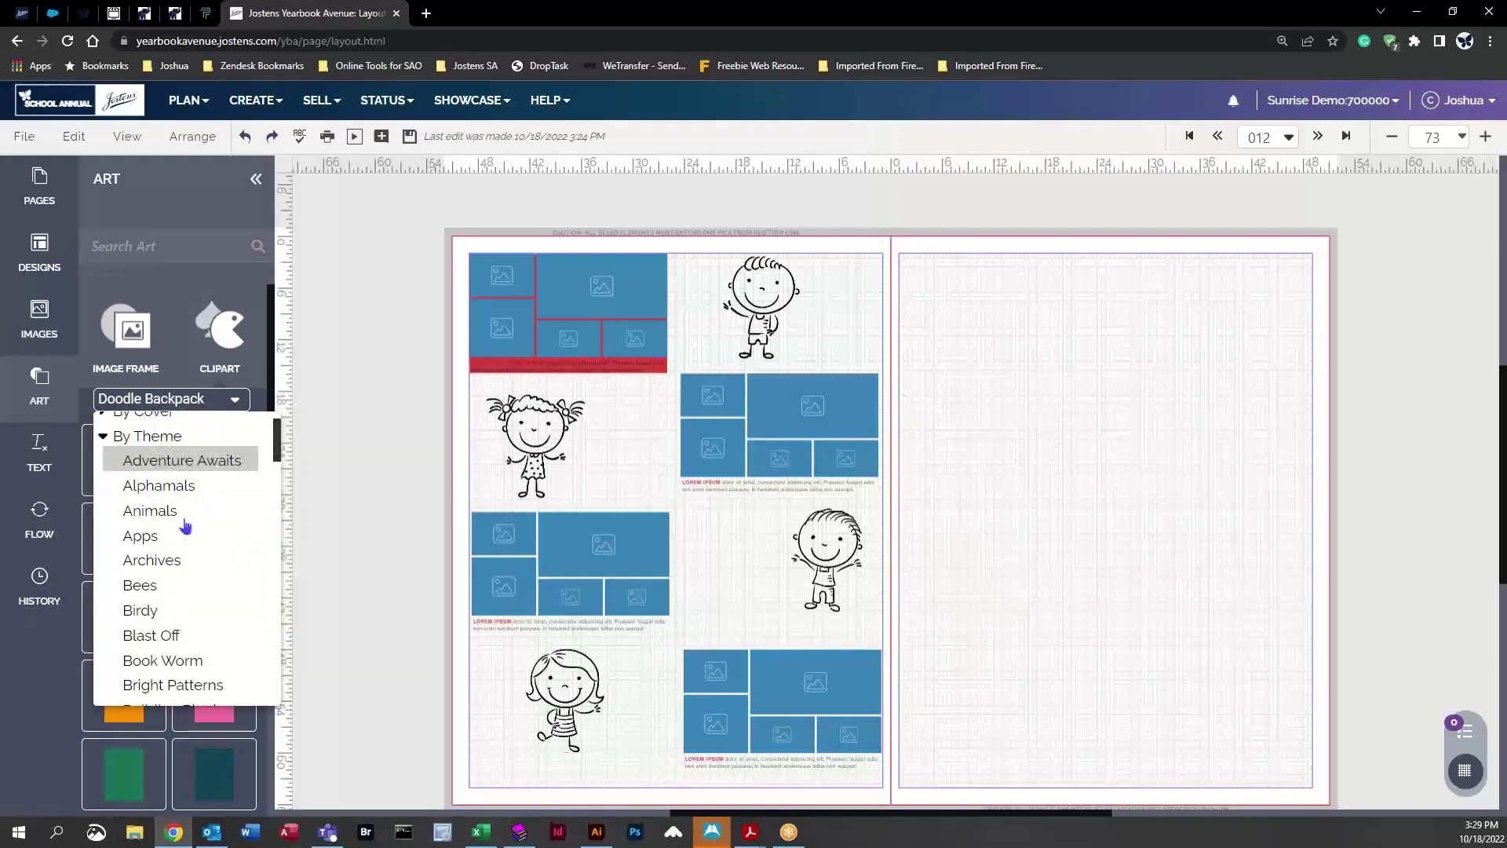
pyautogui.click(126, 462)
pyautogui.scroll(-10, 202, 578)
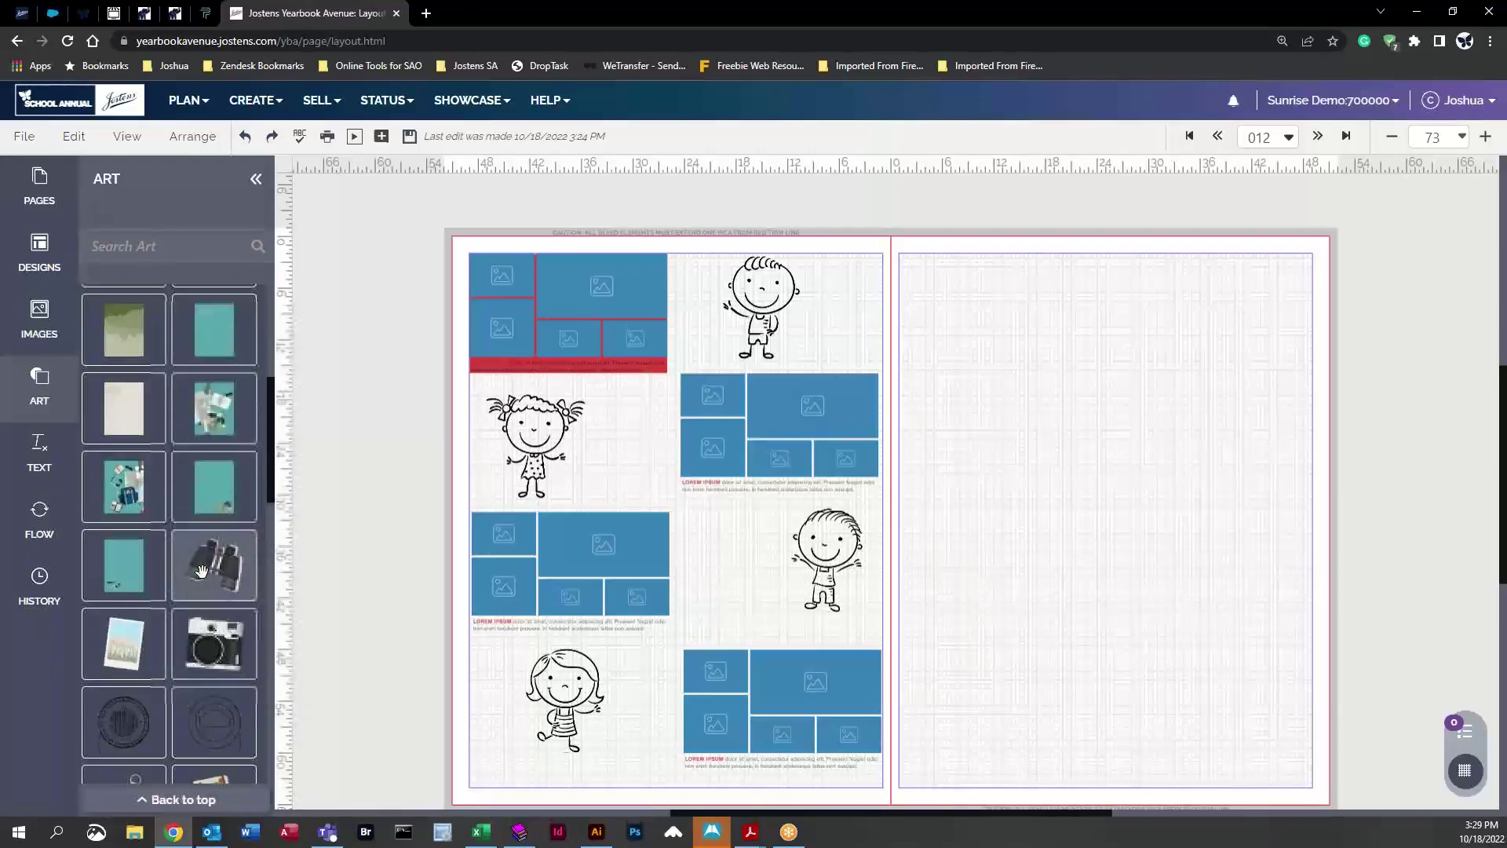
pyautogui.scroll(-5, 201, 575)
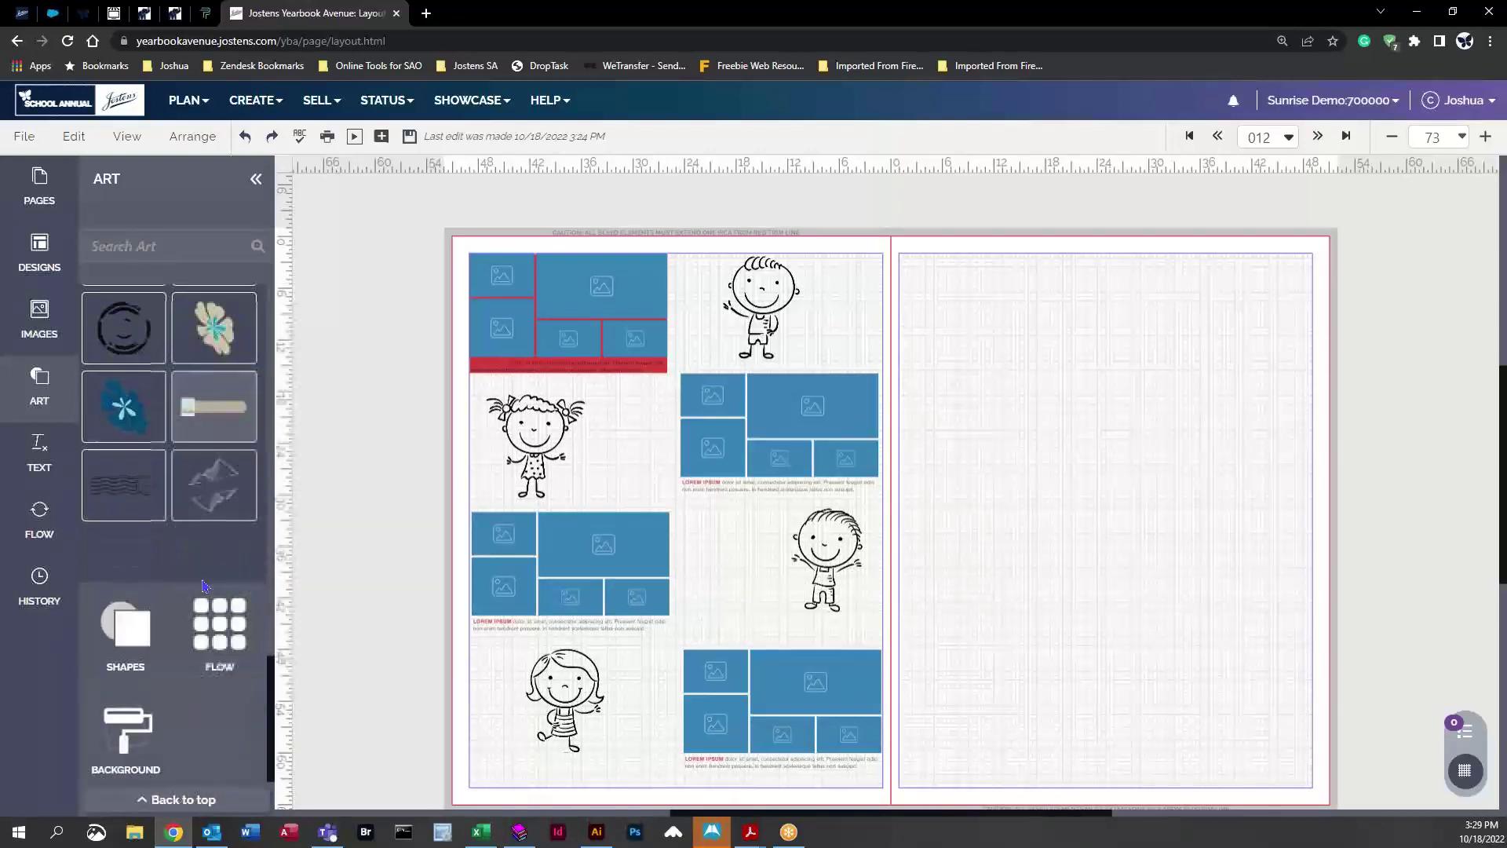
pyautogui.scroll(15, 201, 562)
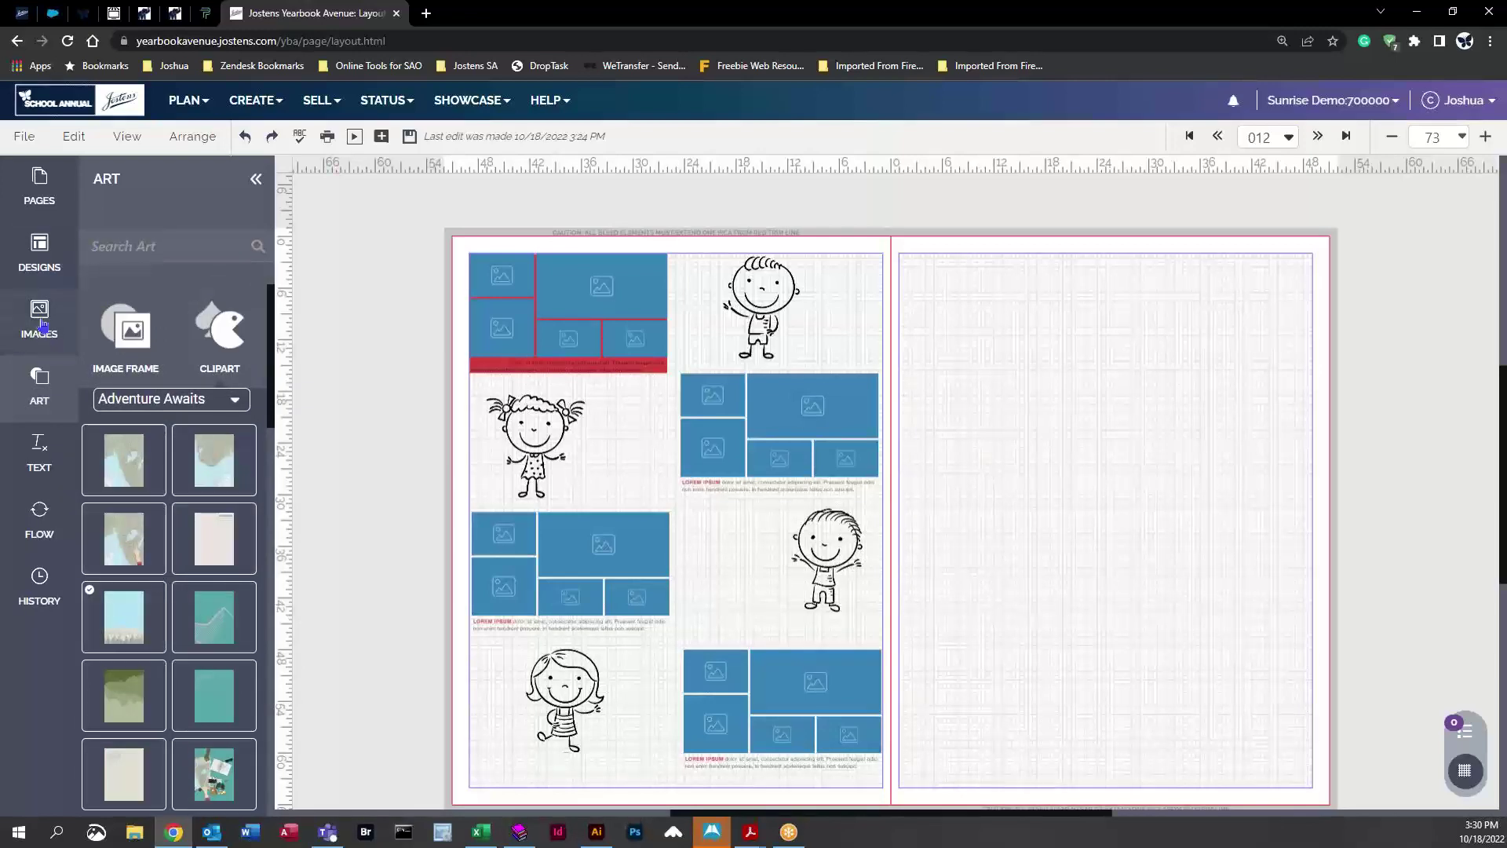
# Leave the page designer without saving the changes and open the Image Library
pyautogui.click(267, 112)
pyautogui.click(304, 257)
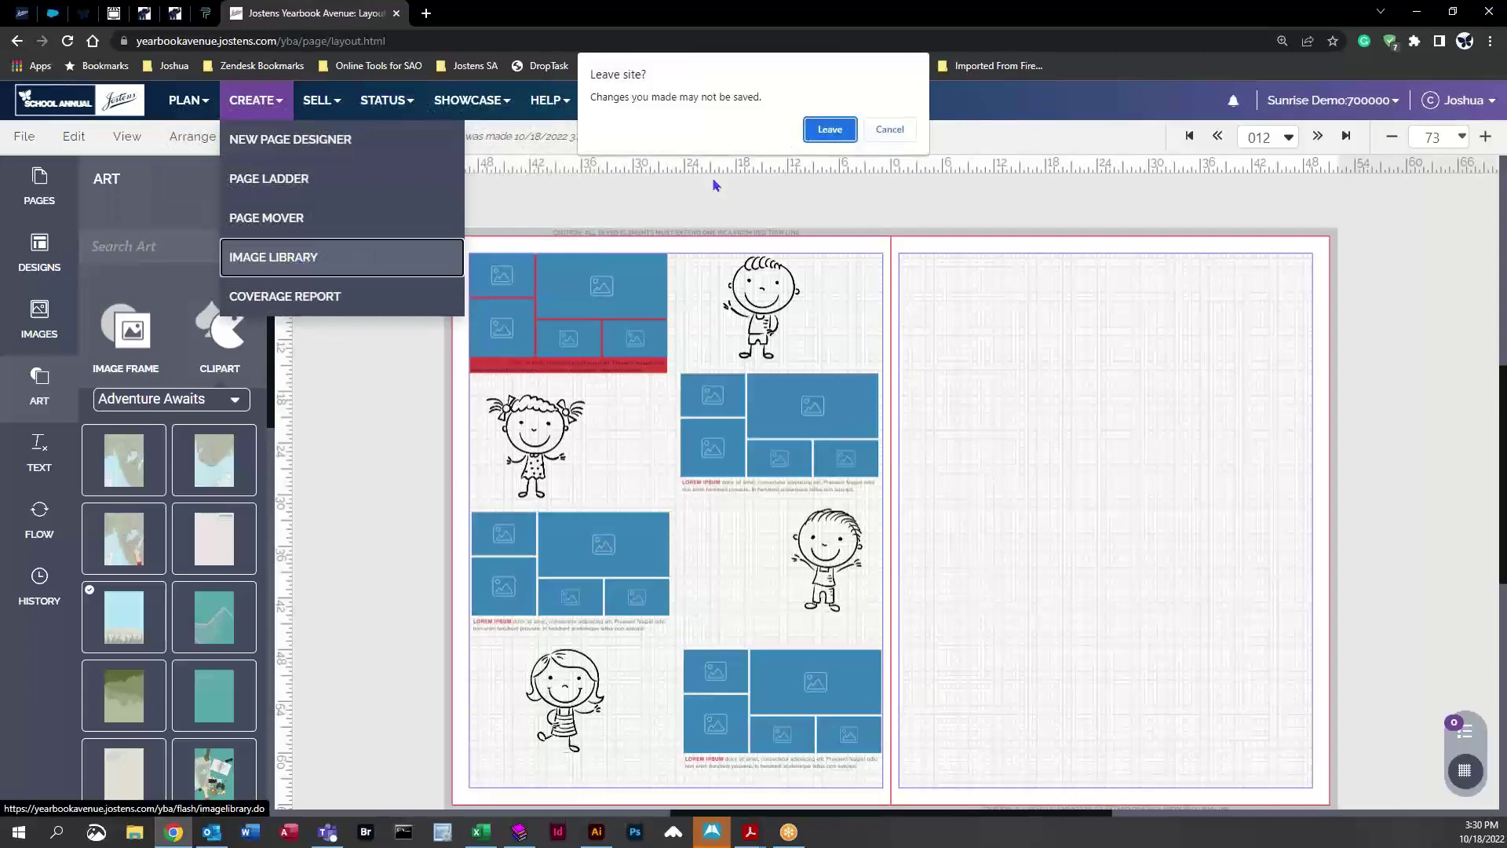
pyautogui.press('Return')
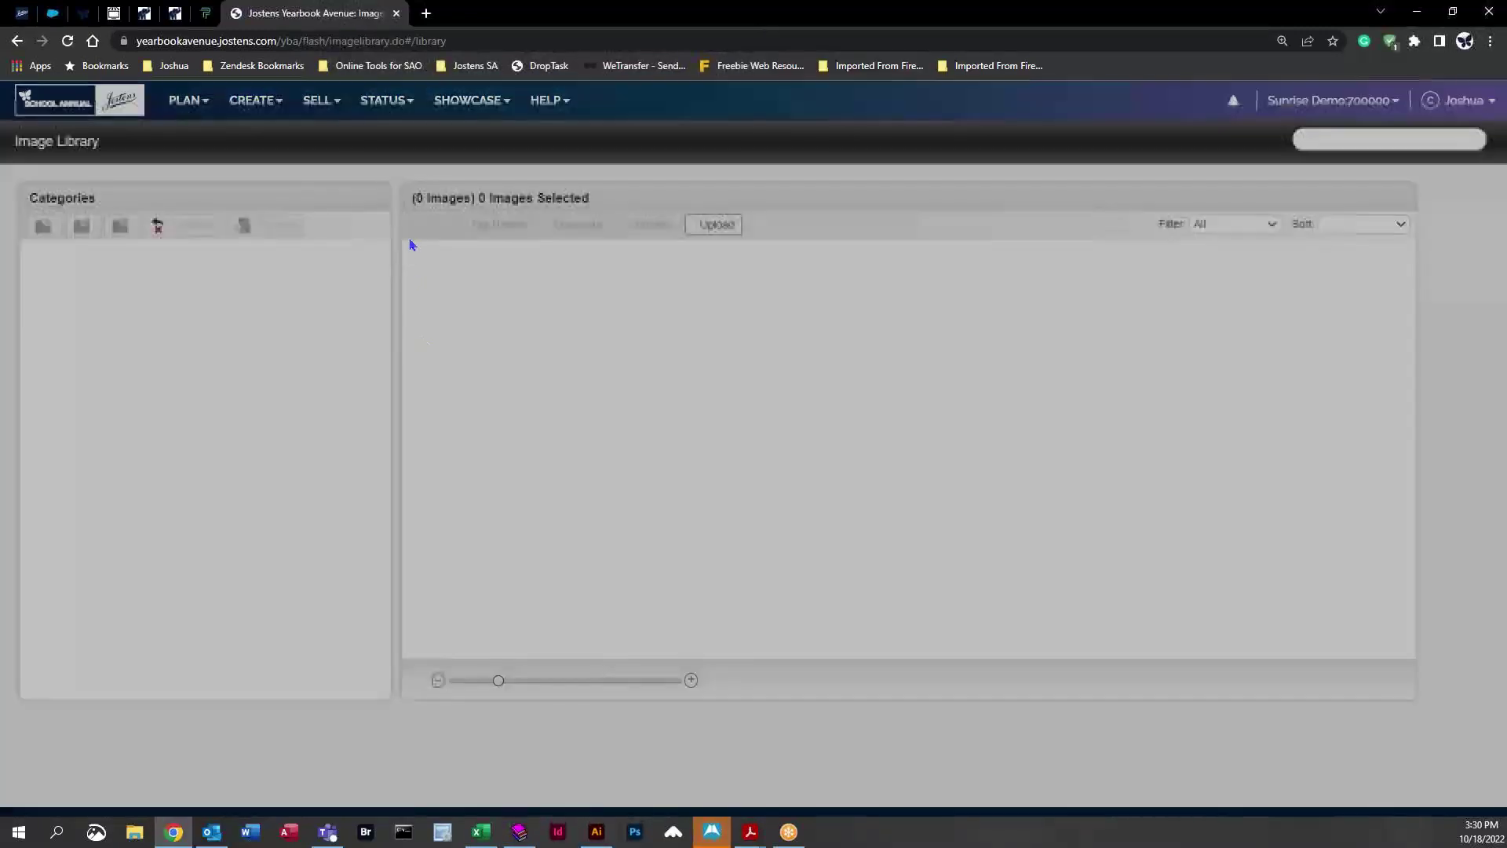
pyautogui.click(942, 524)
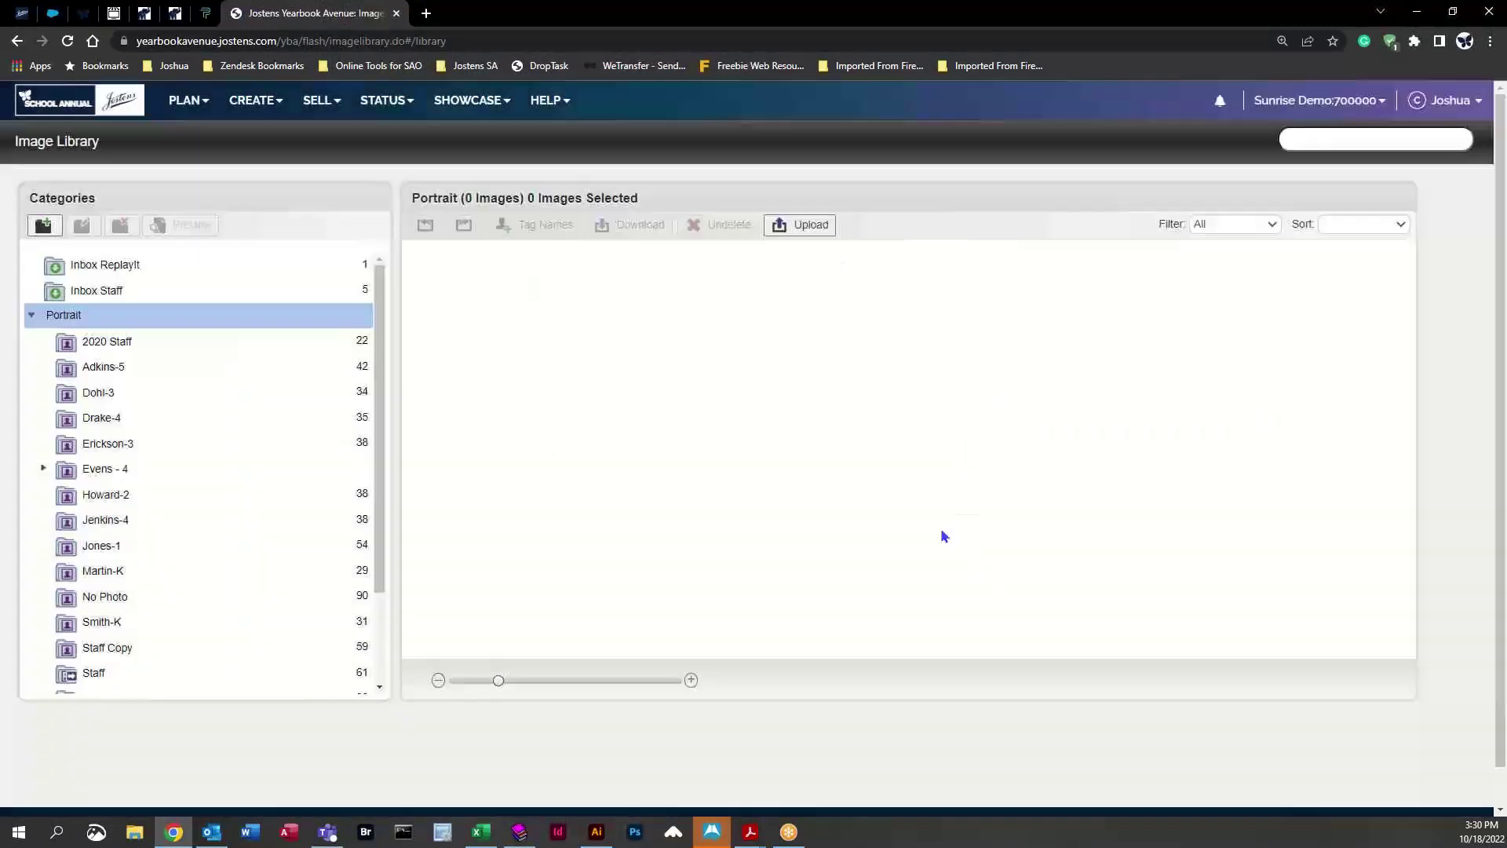
# Show the images of the Adventure Awaits clipart theme in the Image Library
pyautogui.scroll(-5, 154, 534)
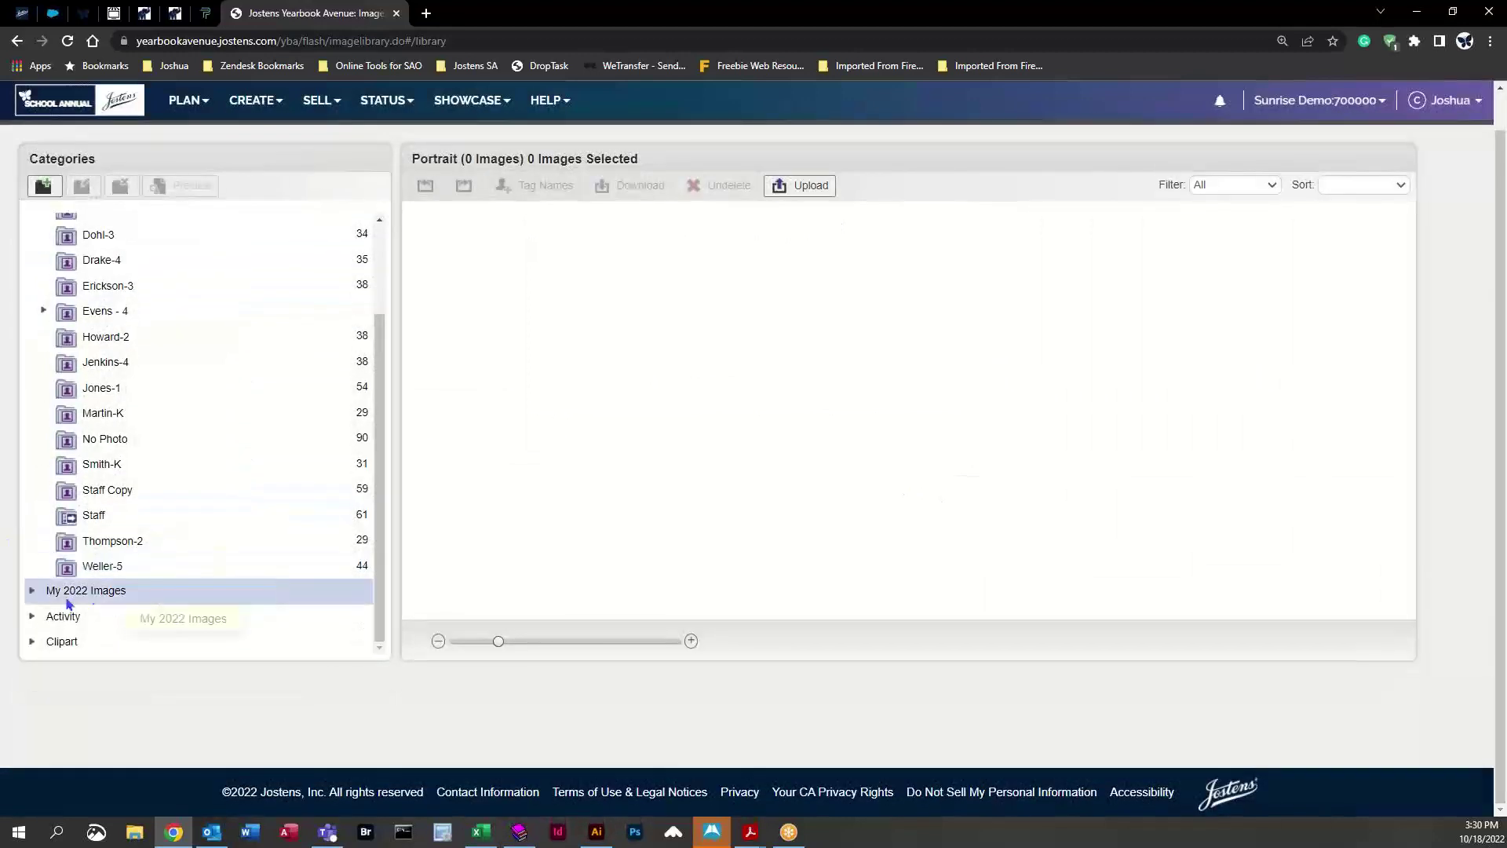
pyautogui.click(32, 636)
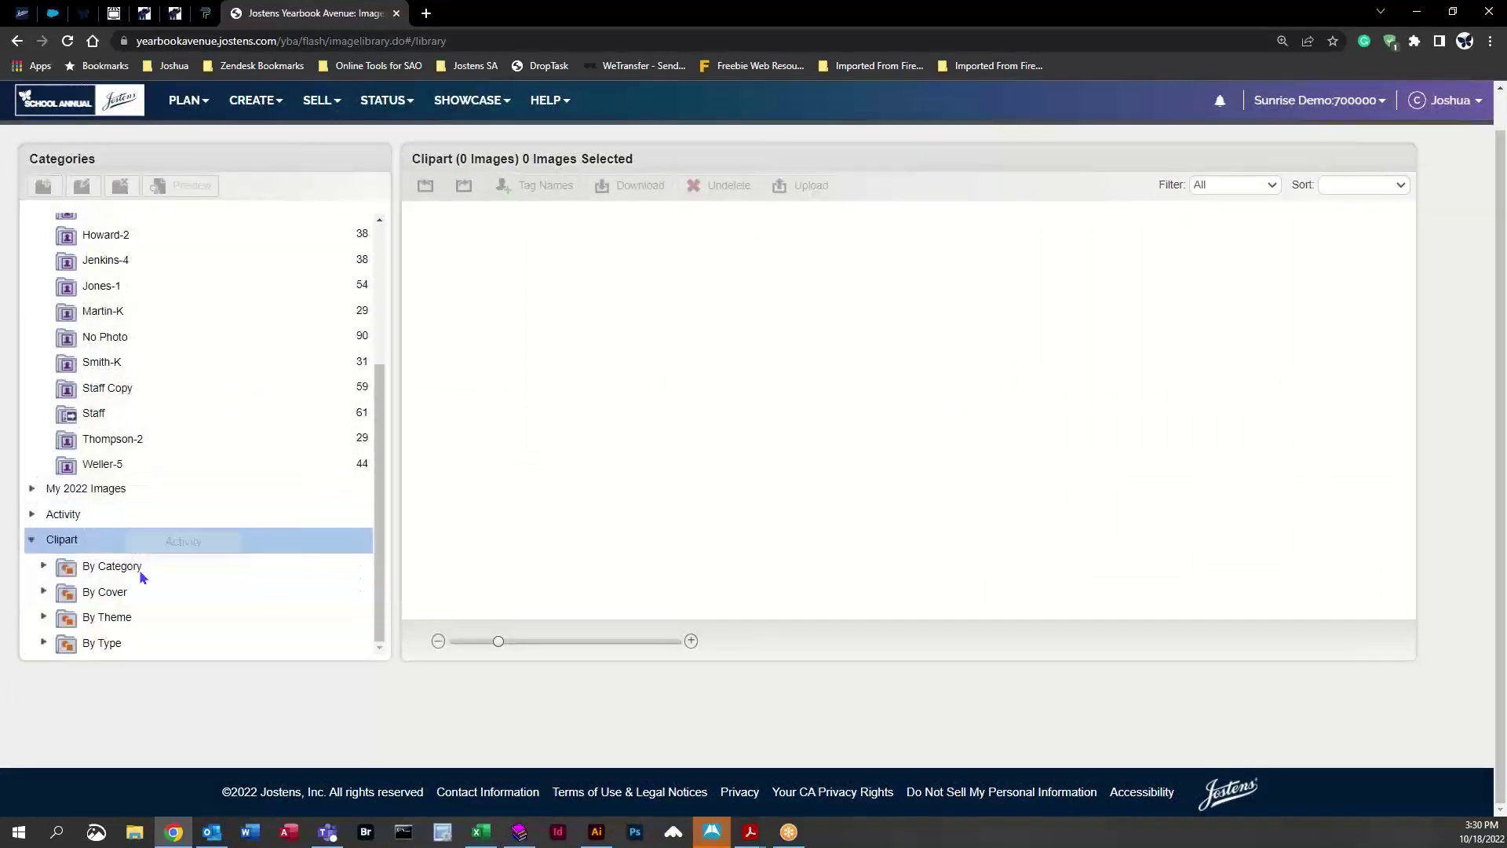
pyautogui.click(47, 619)
pyautogui.scroll(-4, 260, 466)
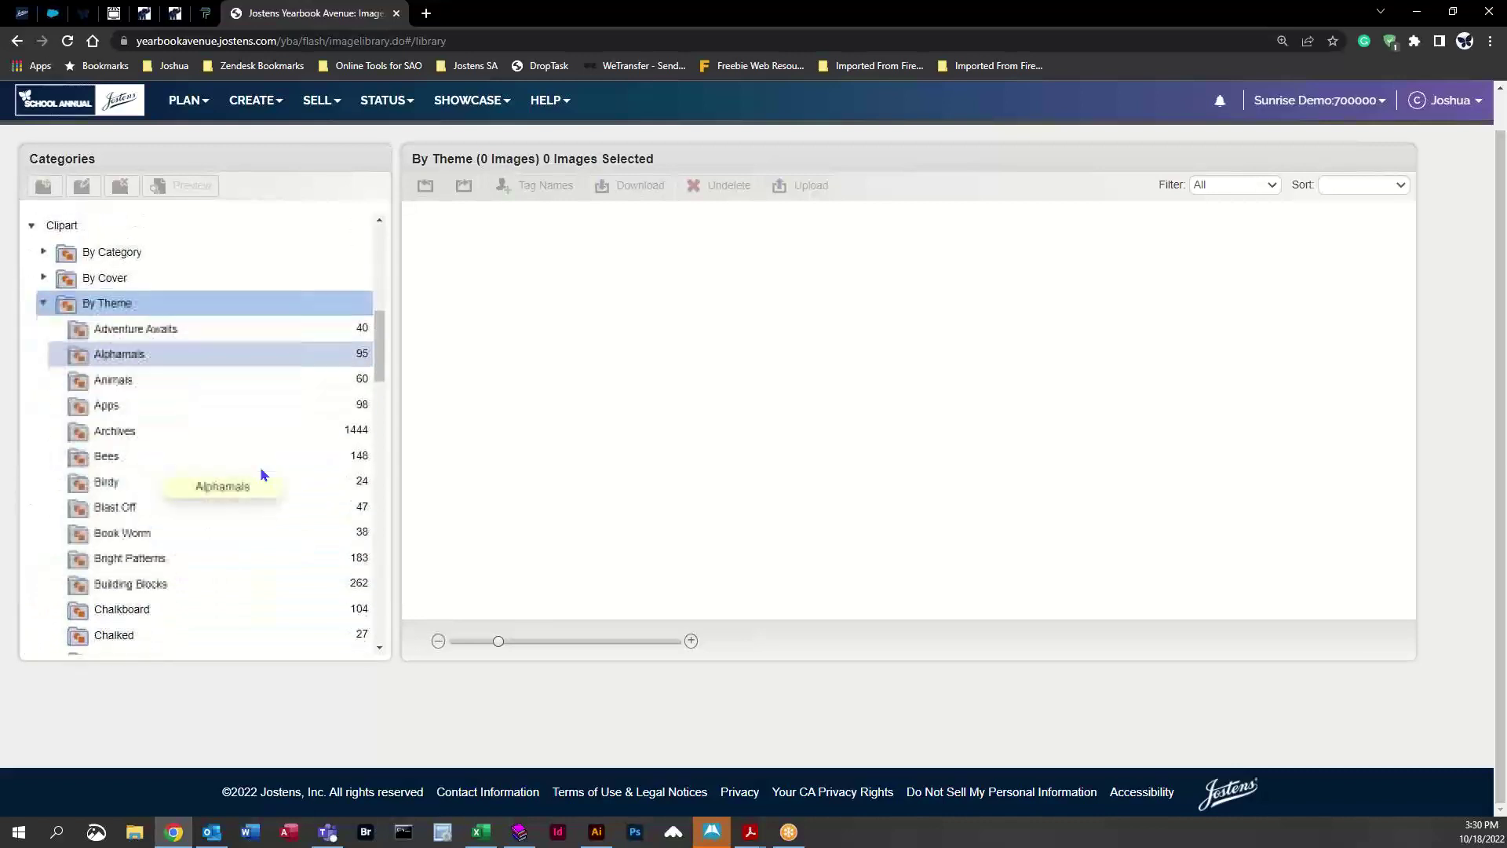
pyautogui.click(161, 329)
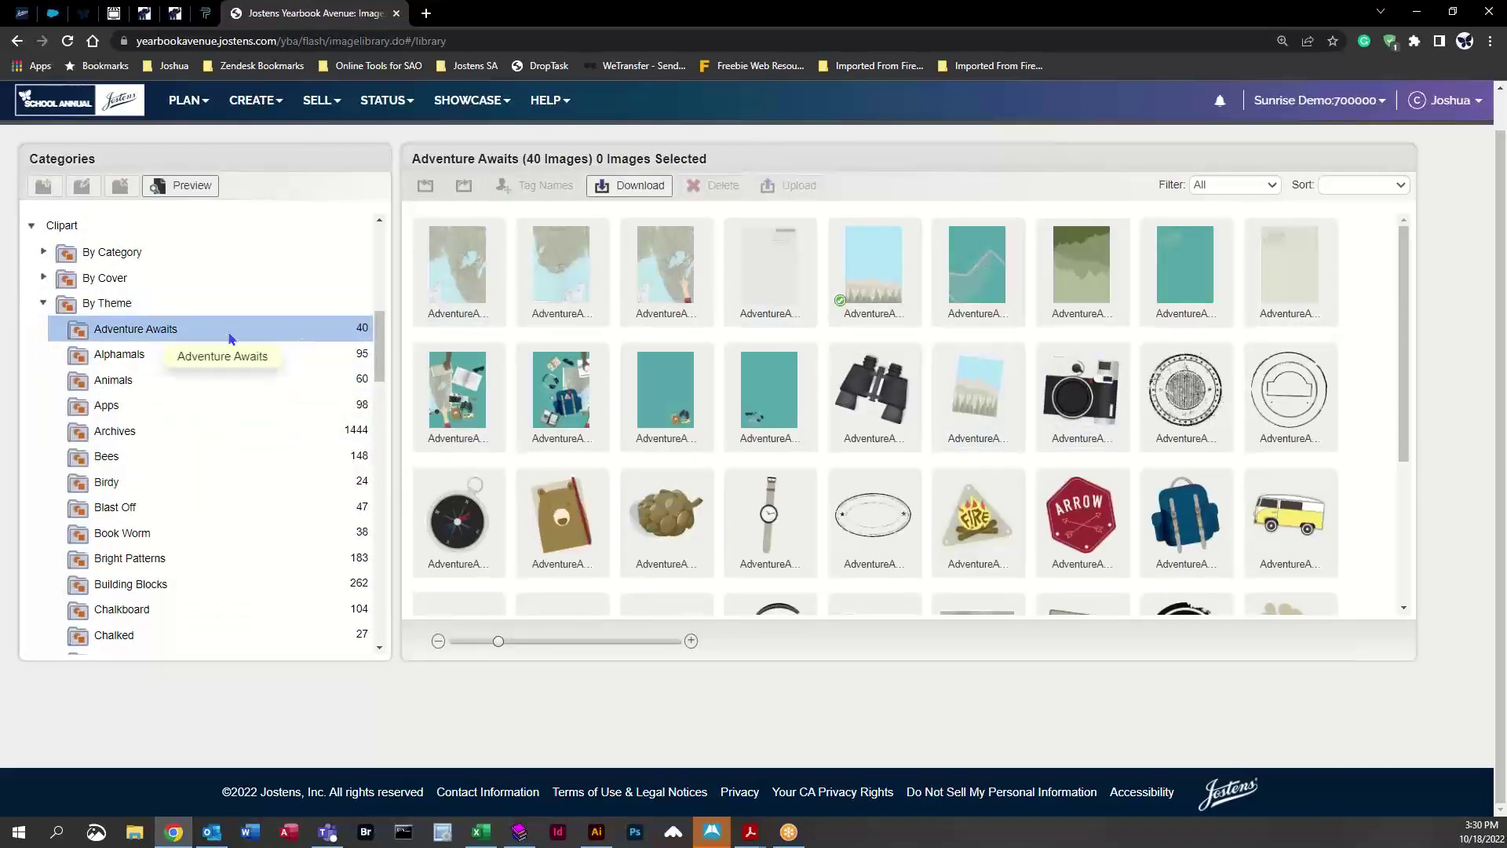
# Select every image in the Adventure Awaits clipart theme, from the first to the last, ready for downloading
pyautogui.click(458, 267)
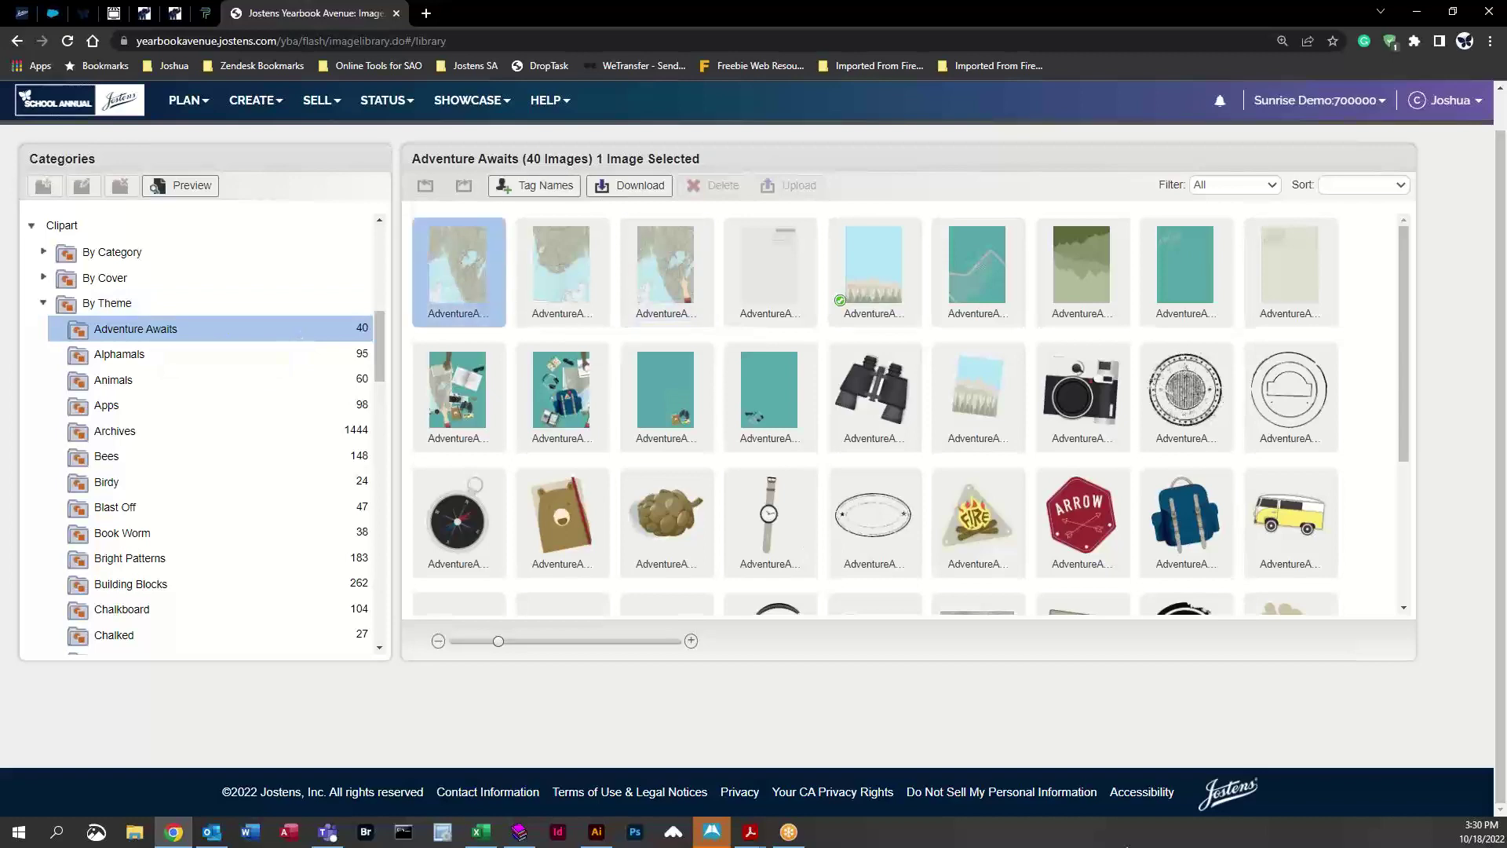
pyautogui.scroll(-3, 785, 377)
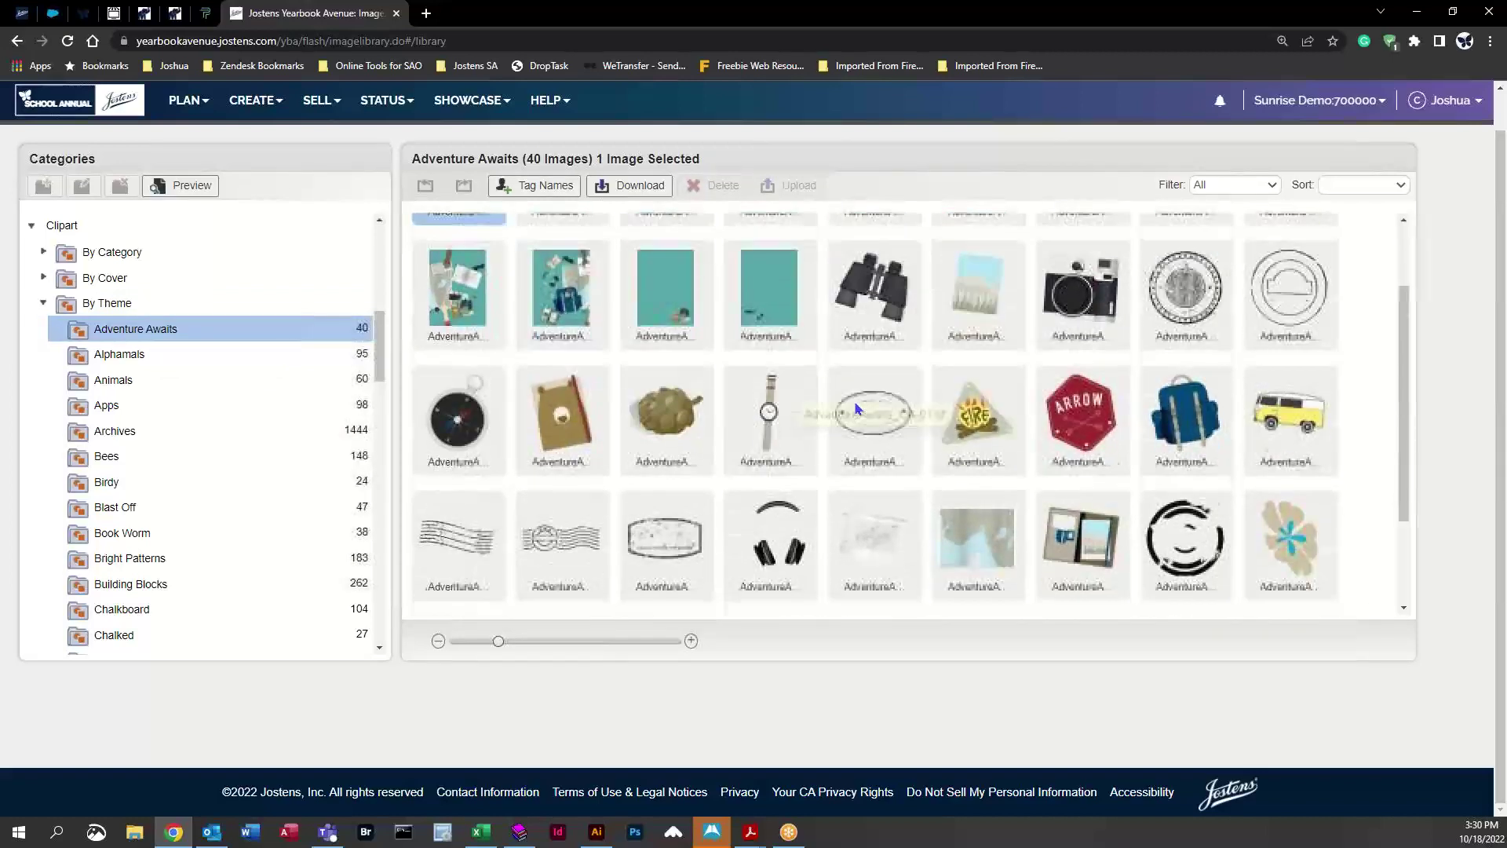
pyautogui.keyDown('shift'); pyautogui.click(789, 526); pyautogui.keyUp('shift')
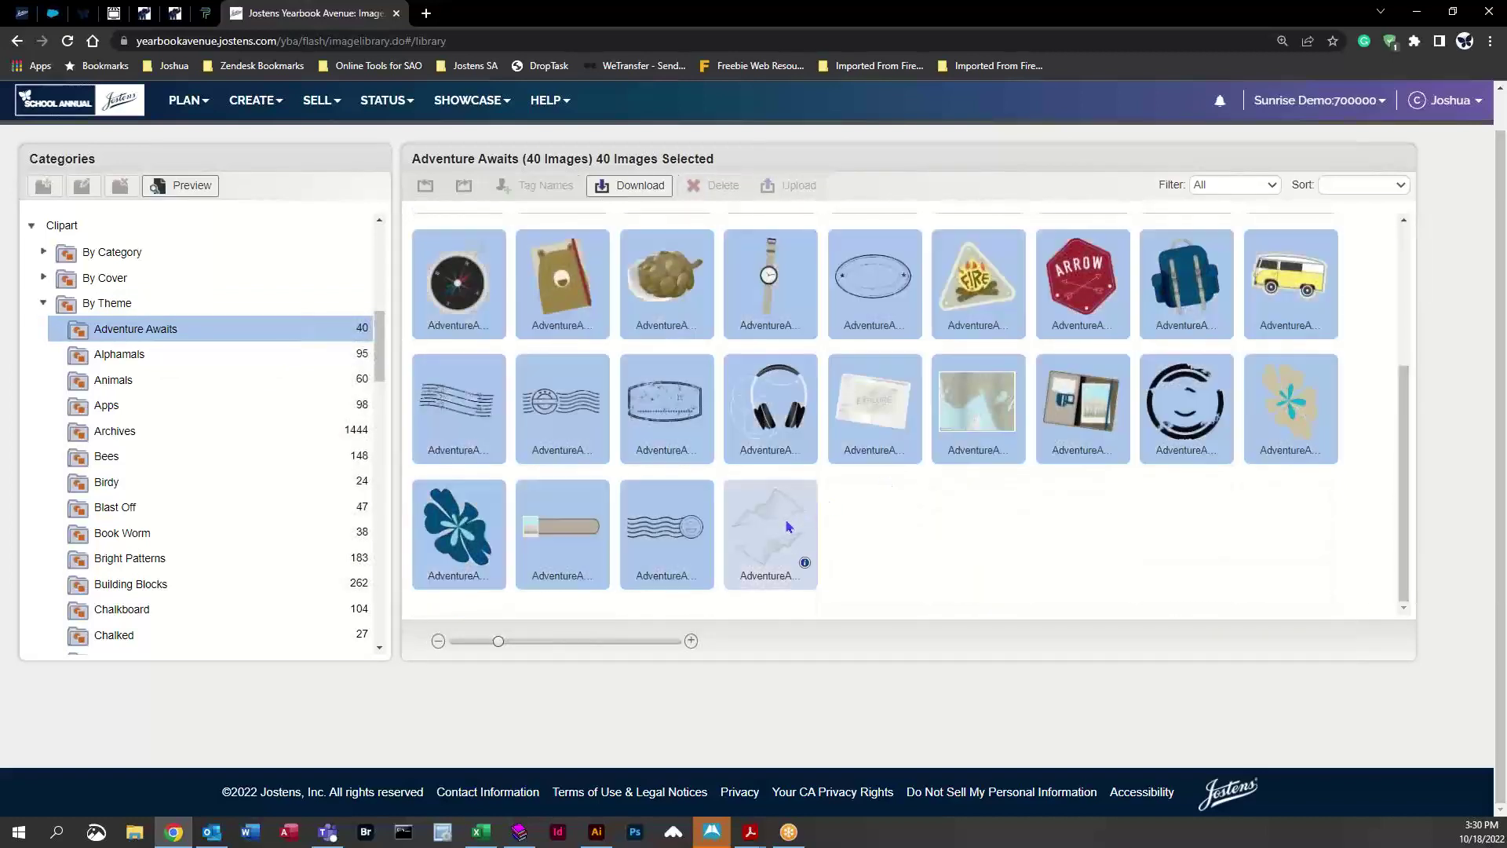
pyautogui.scroll(4, 902, 471)
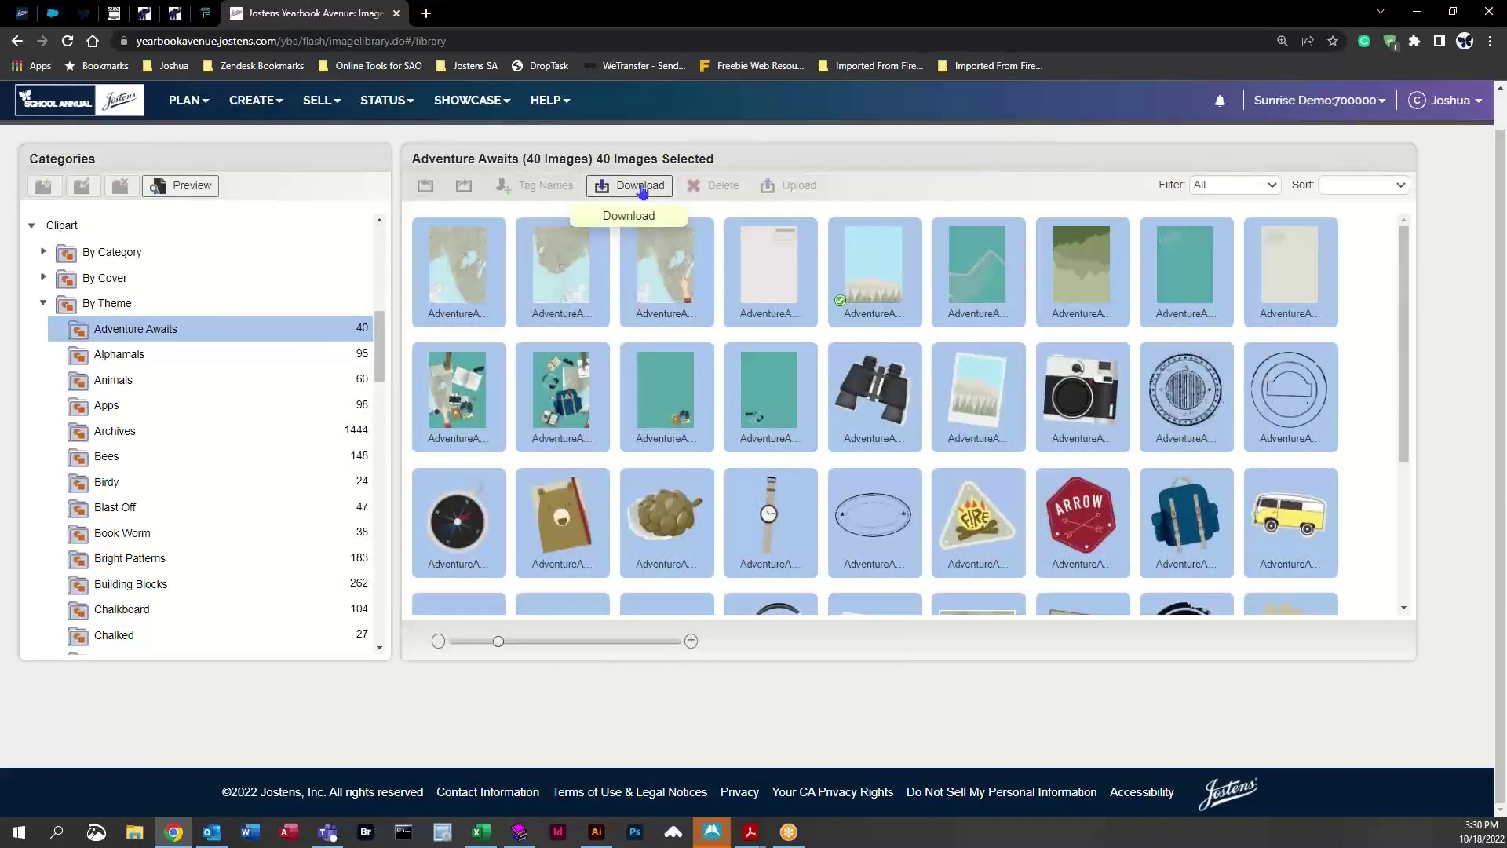
# Add a standard subcategory named "background icons" under the Activity category and open it
pyautogui.moveTo(463, 288); pyautogui.dragTo(52, 511)
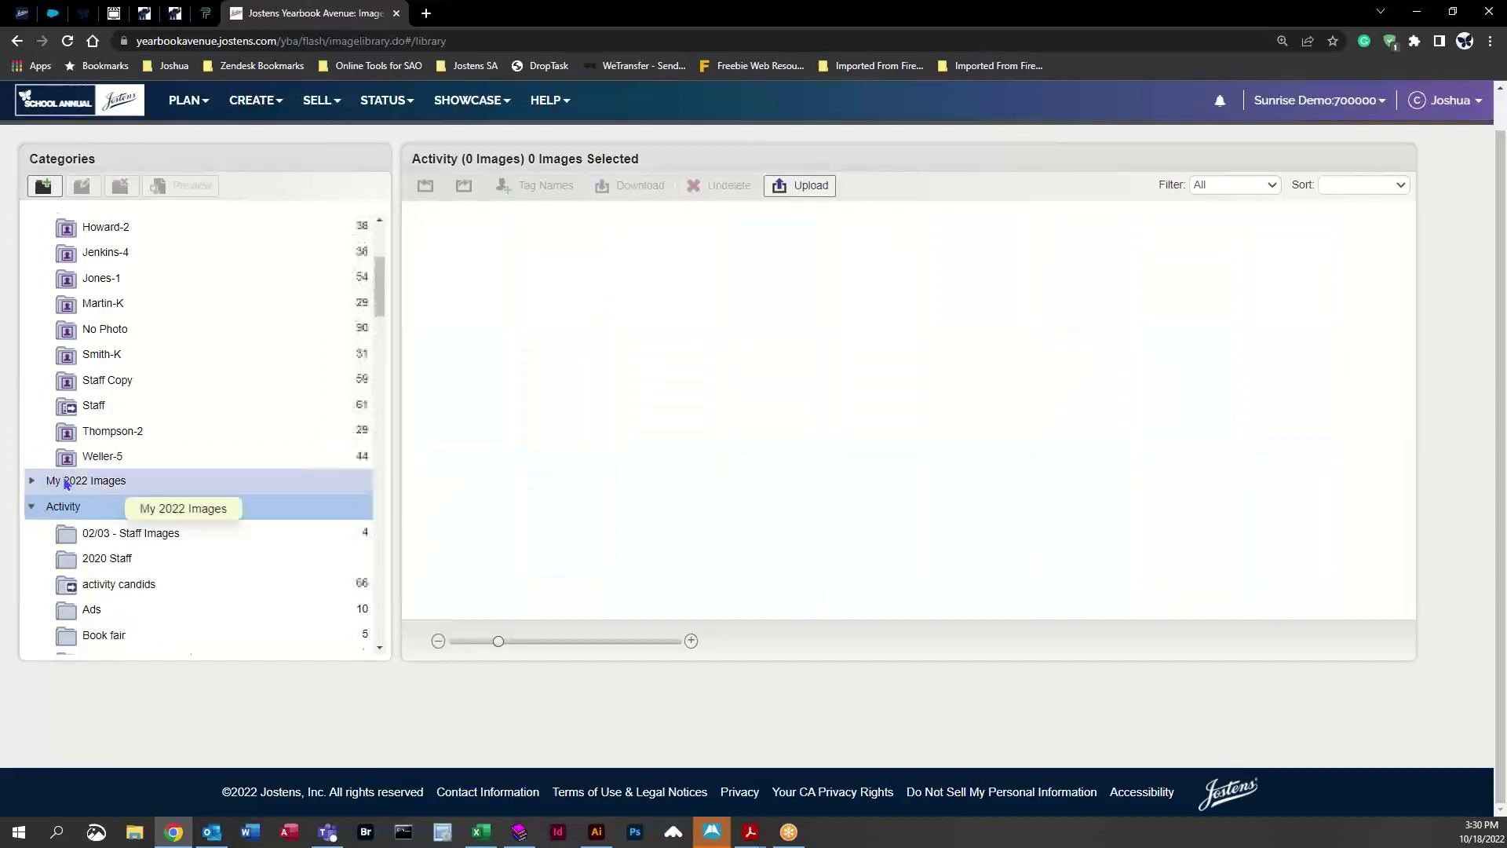
pyautogui.click(43, 185)
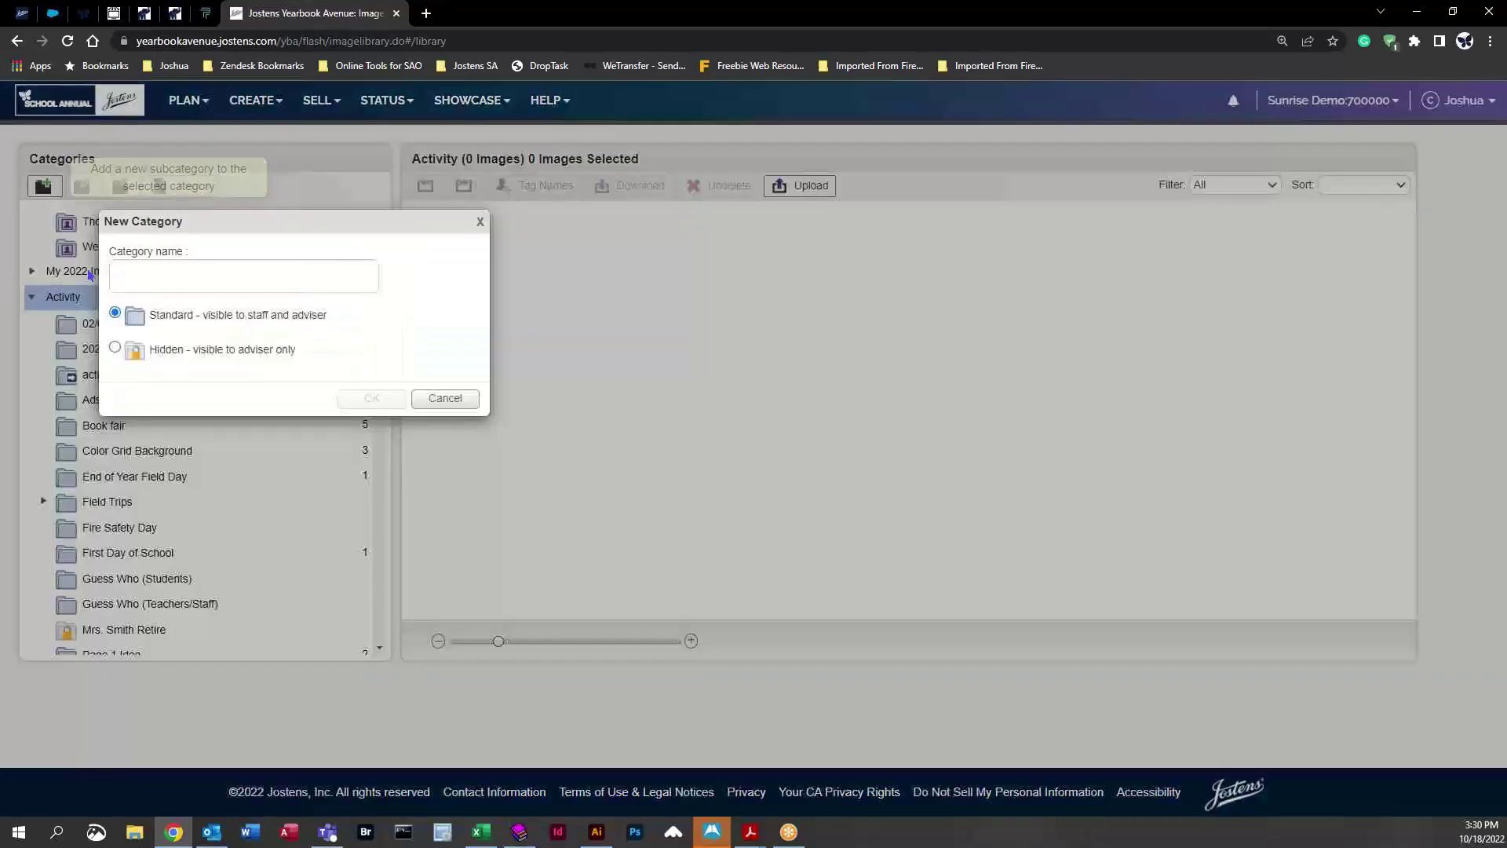
pyautogui.click(198, 276)
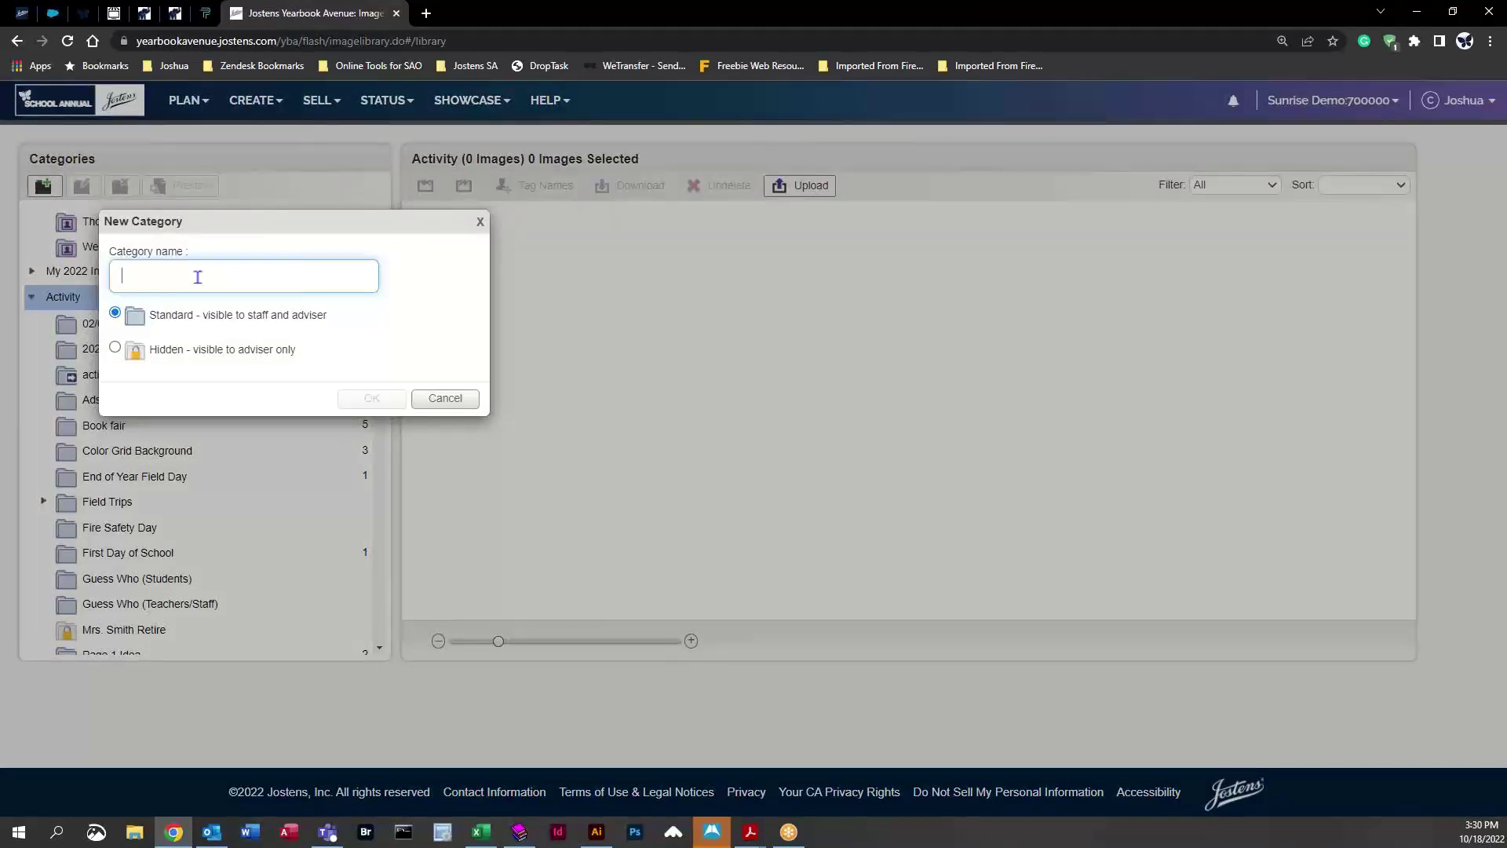
pyautogui.write('background icons')
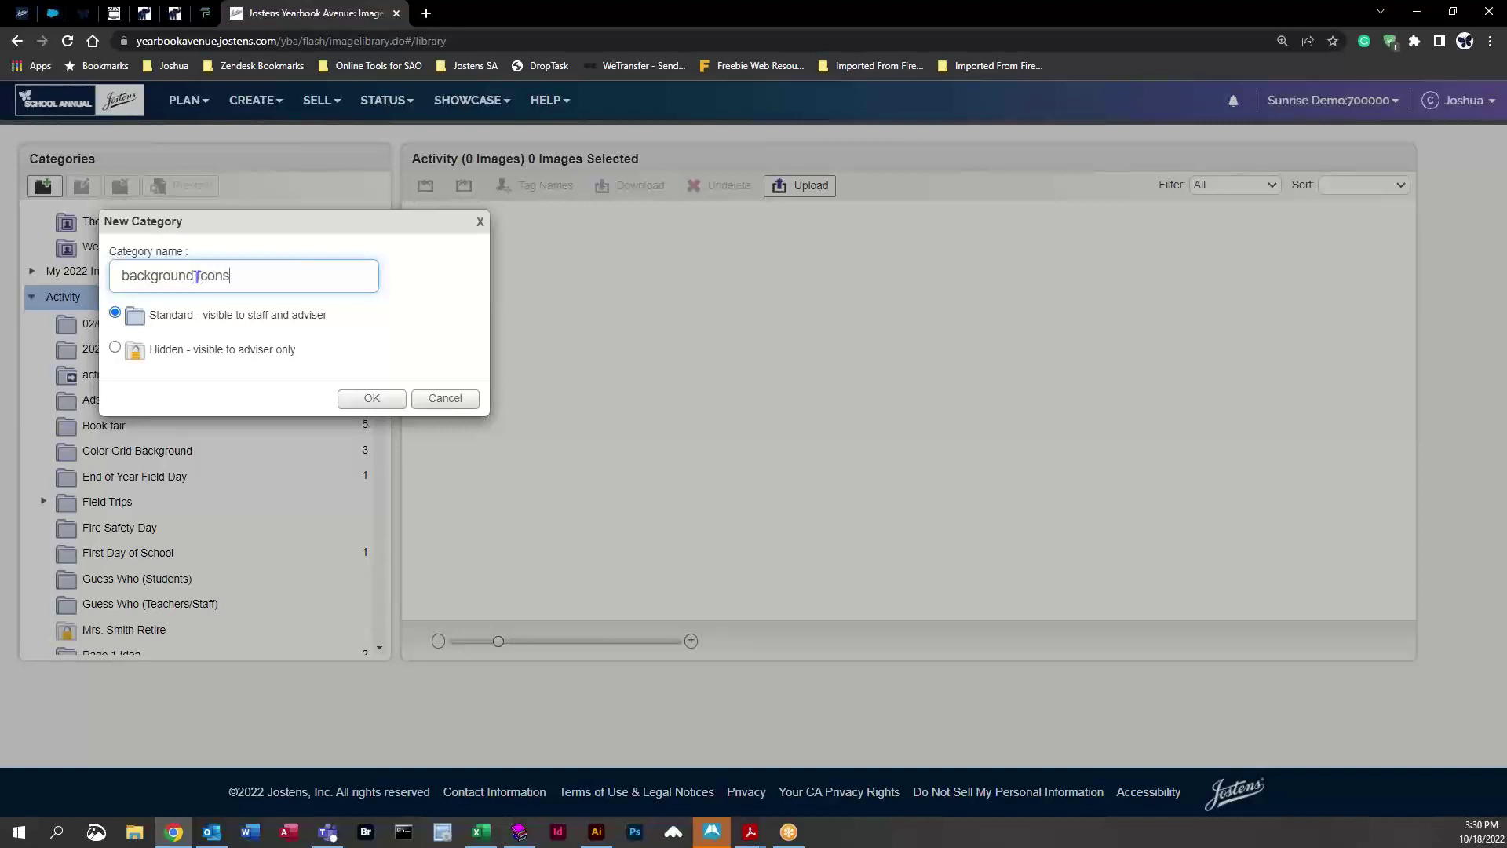
pyautogui.click(368, 399)
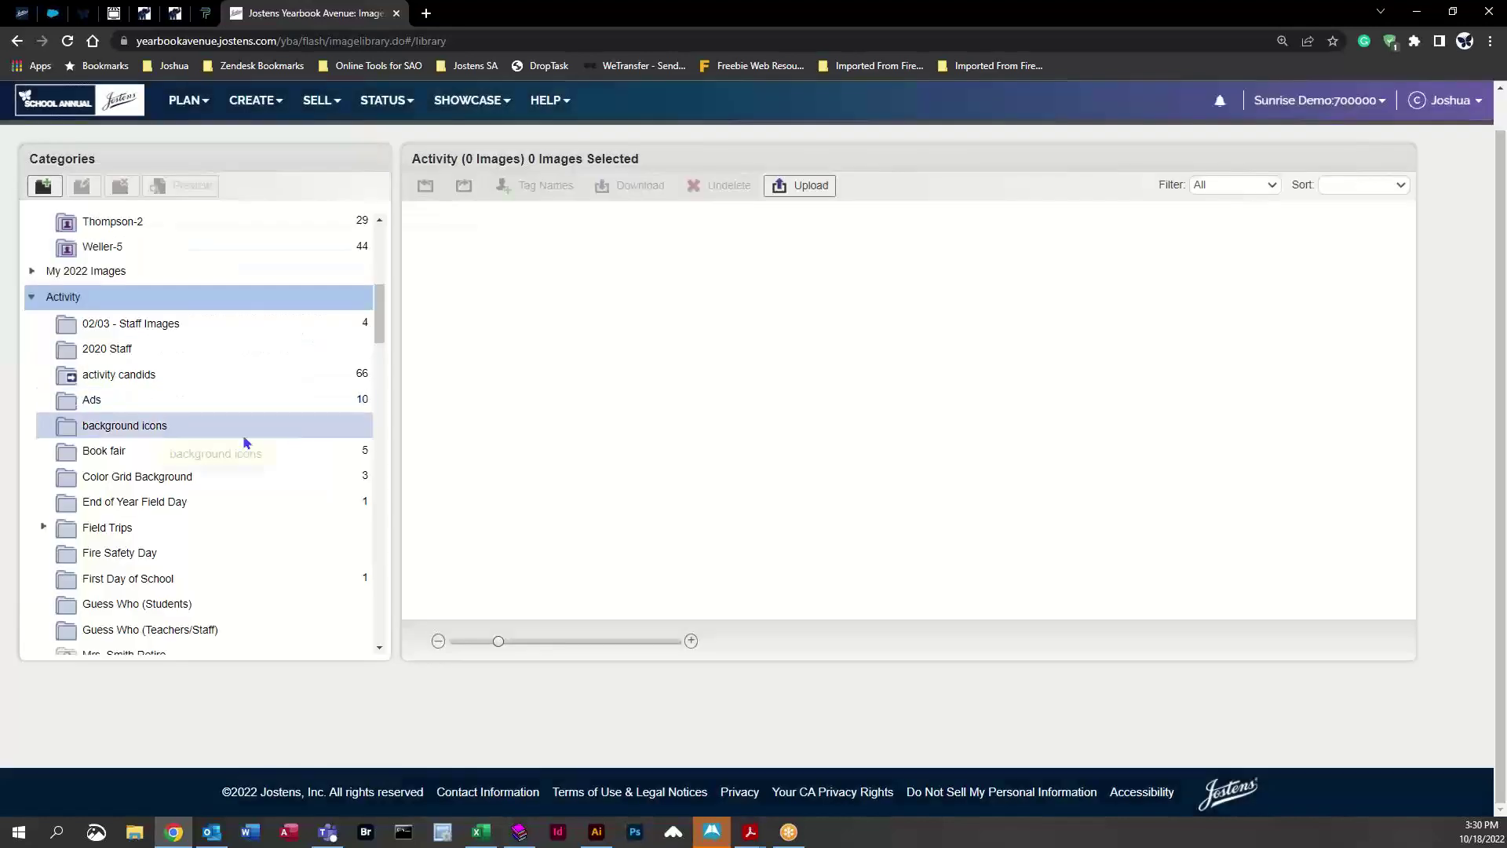
pyautogui.click(142, 430)
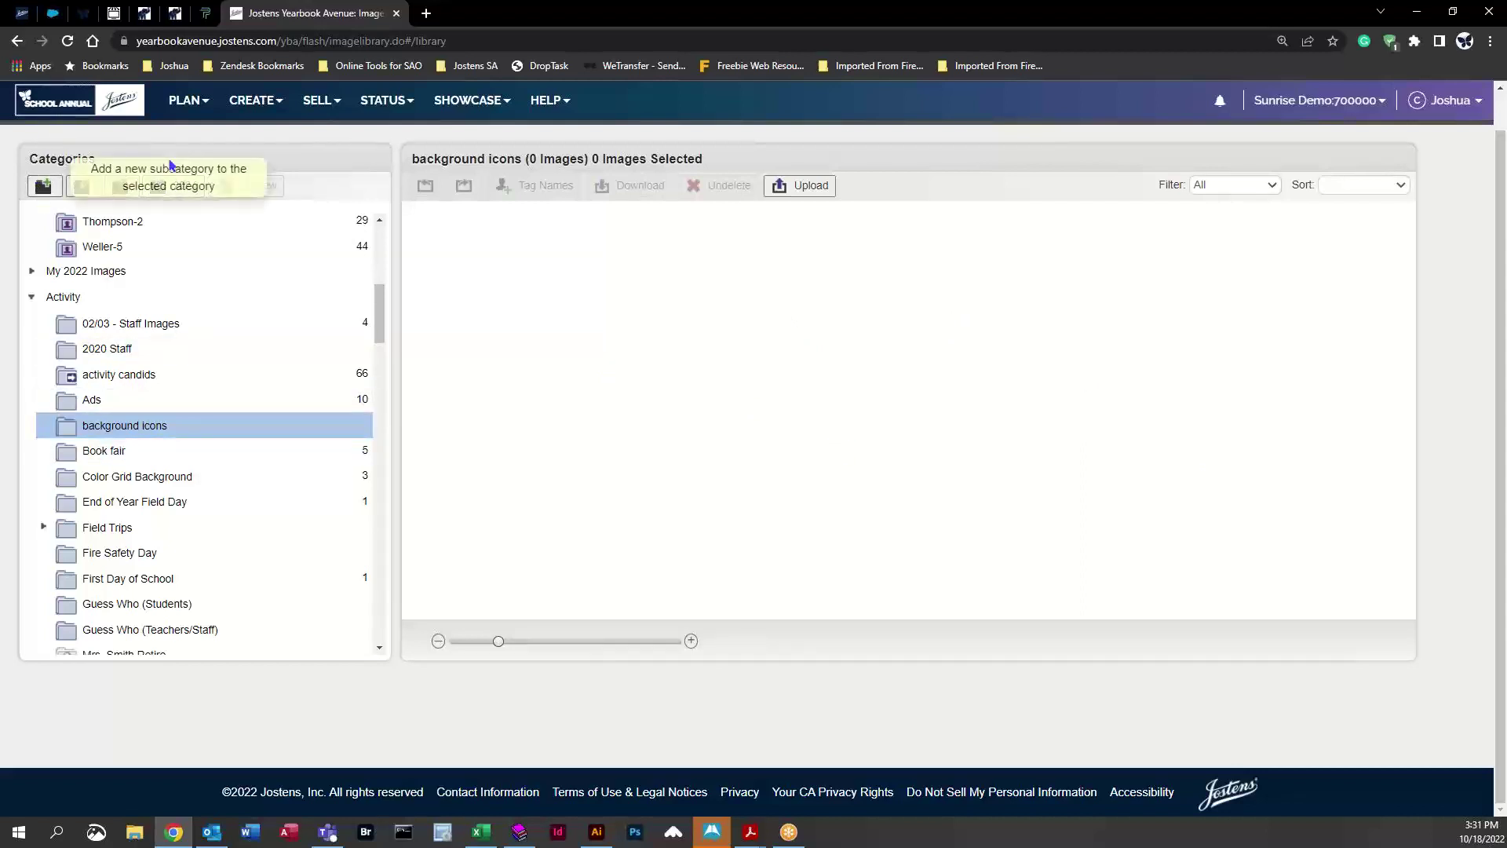
# Return to the New Page Designer from the Image Library
pyautogui.click(205, 106)
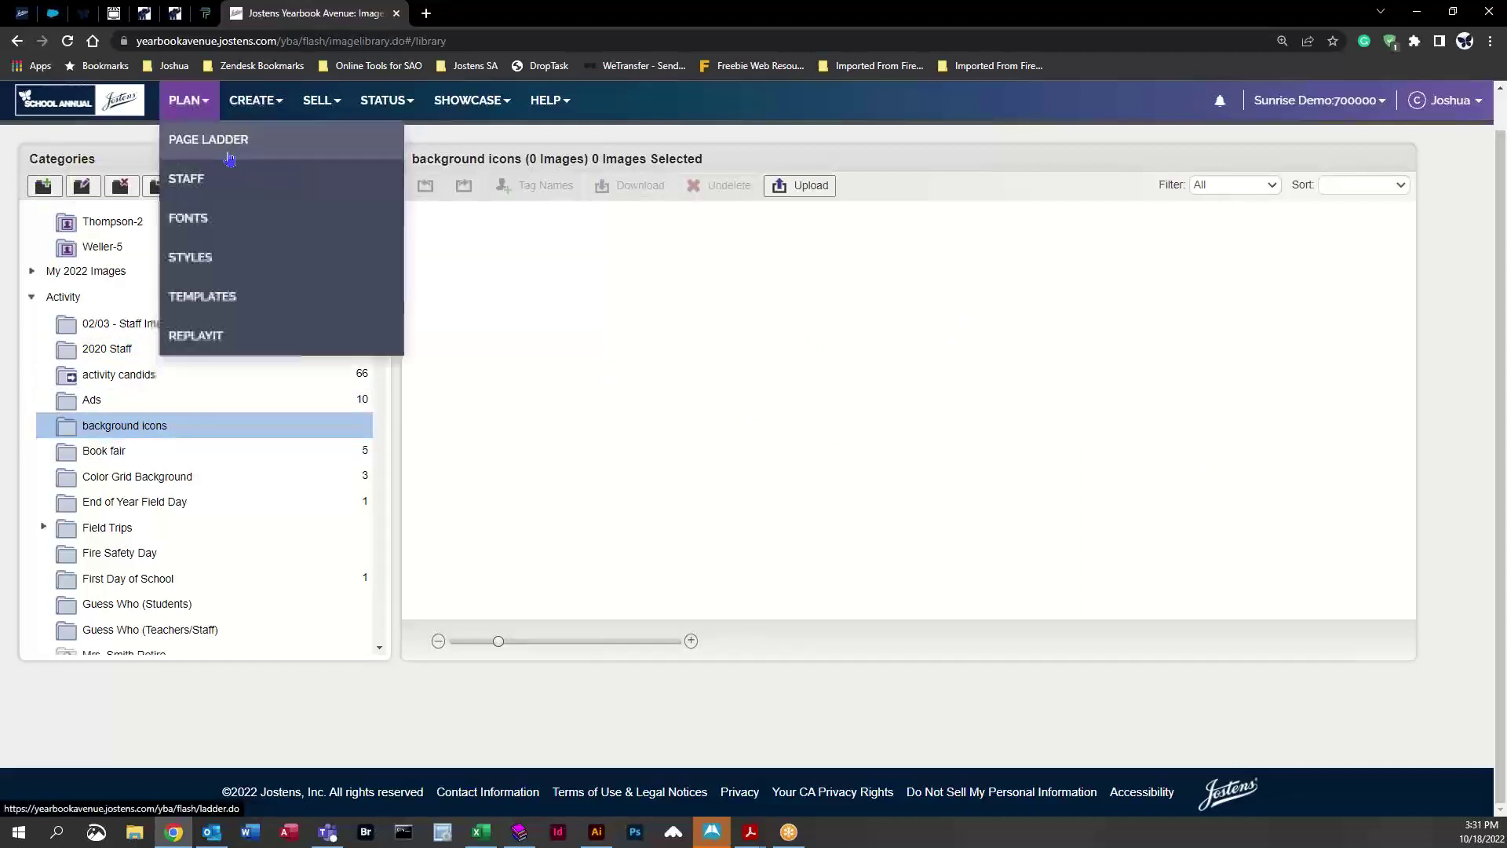
pyautogui.click(278, 109)
pyautogui.click(267, 139)
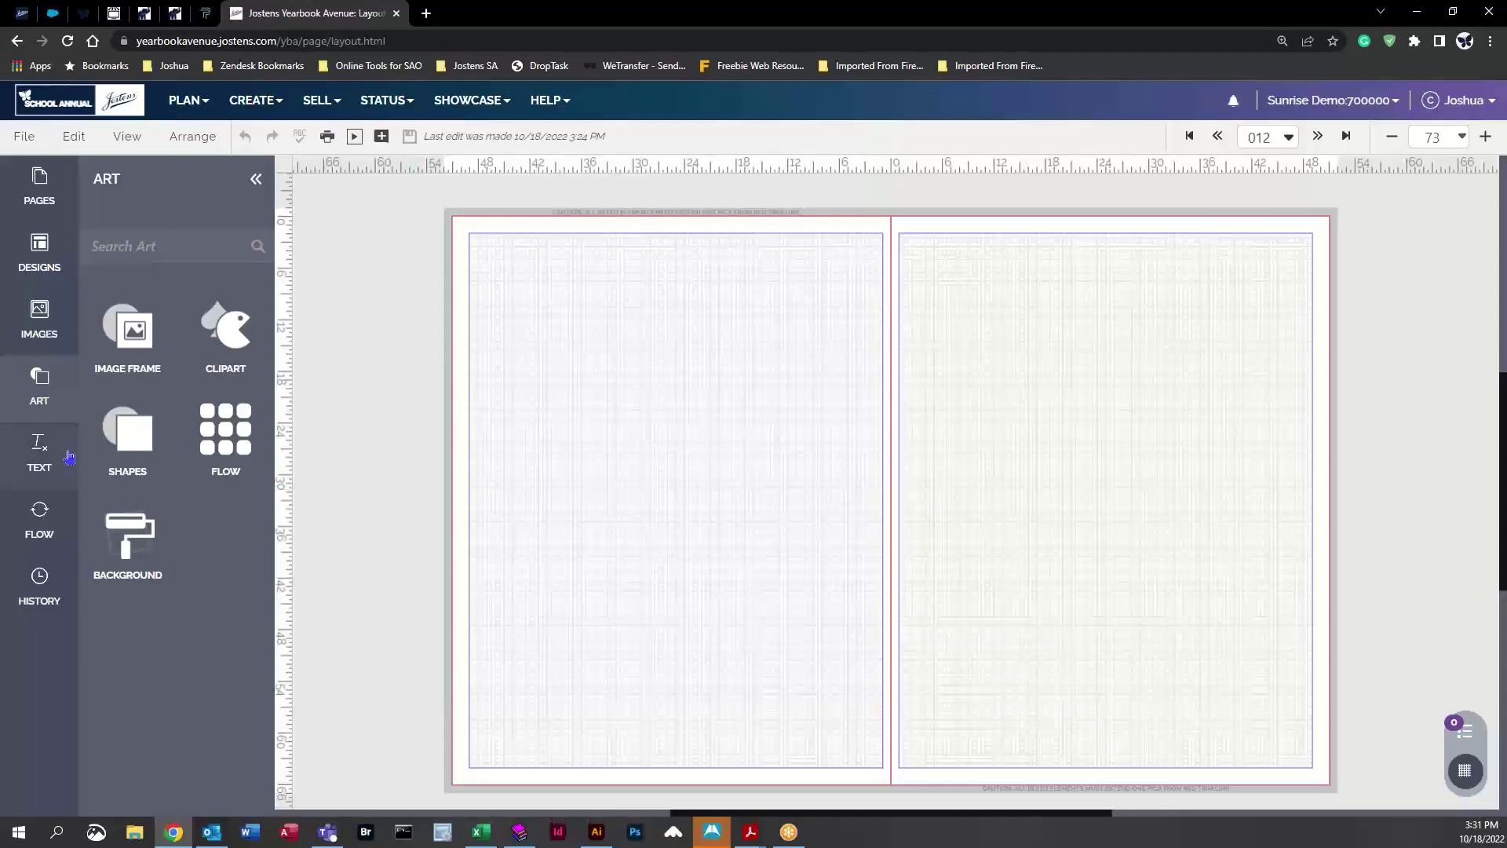
# Open the spread of pages 014 and 015 from the yearbook's page list
pyautogui.click(39, 185)
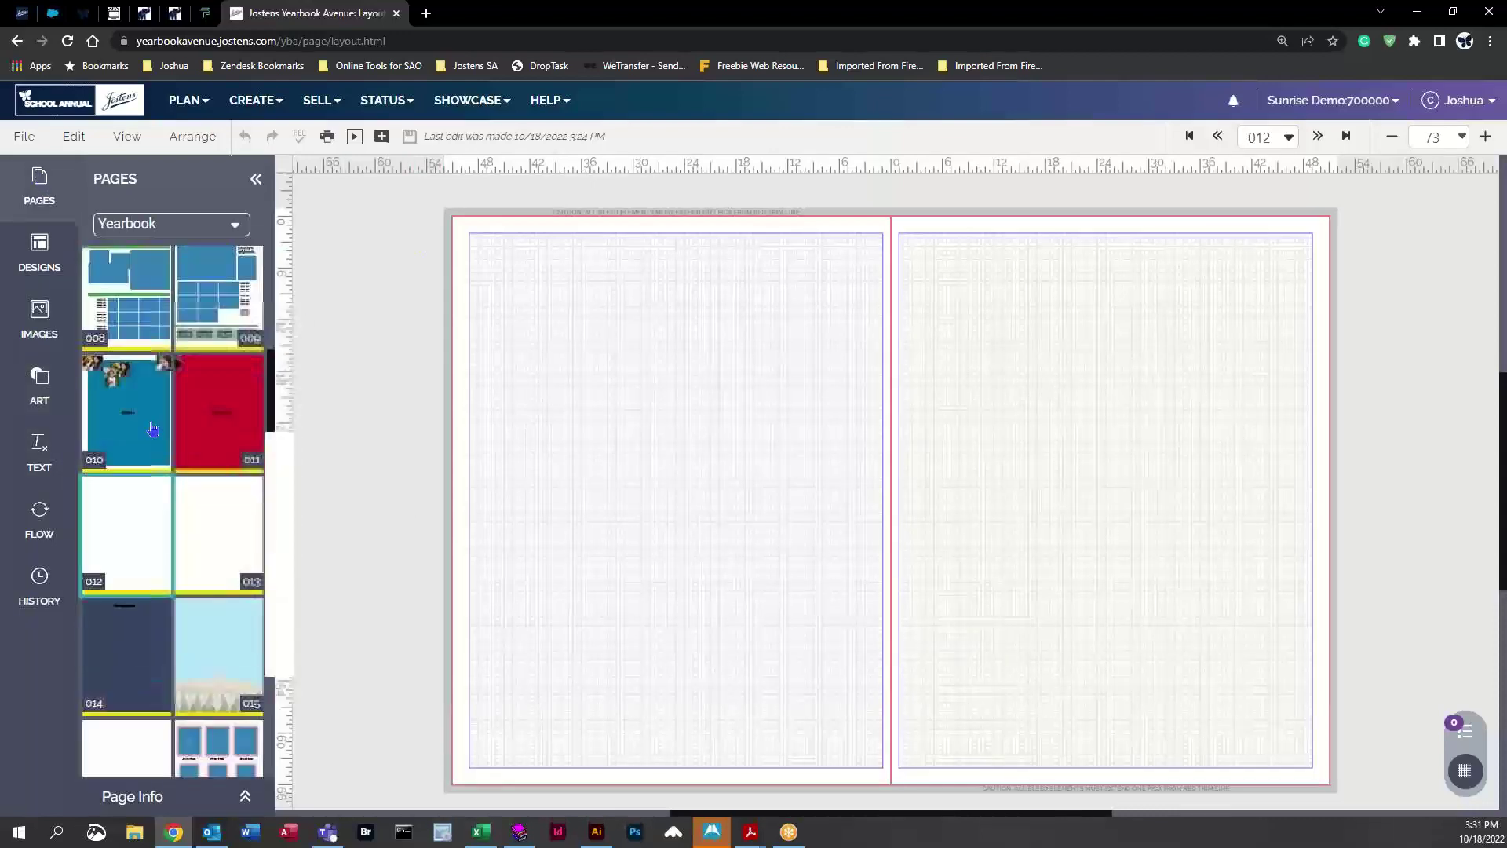
pyautogui.moveTo(126, 361); pyautogui.dragTo(442, 648)
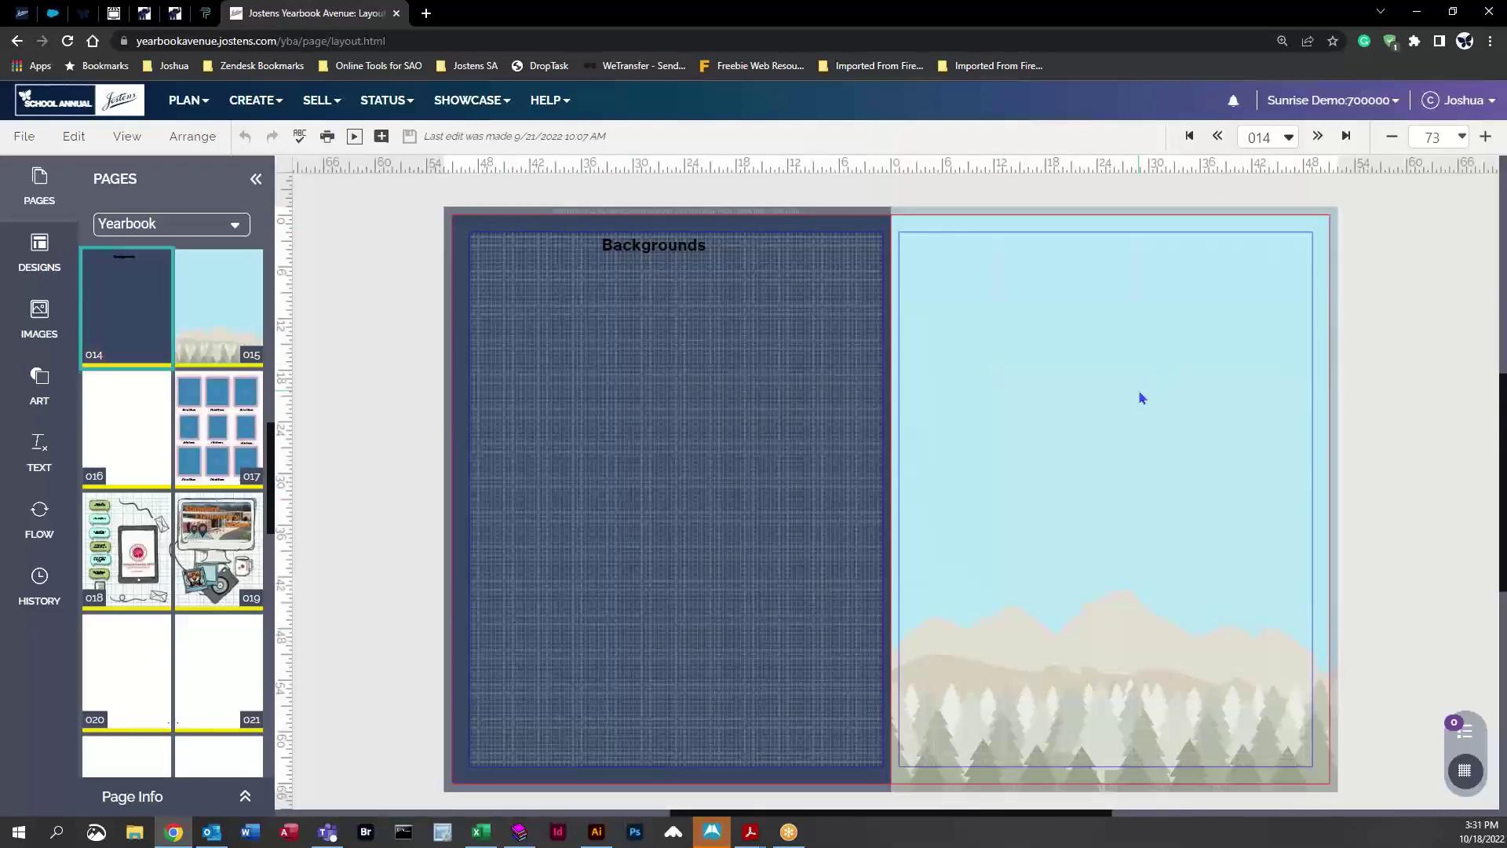
pyautogui.rightClick(379, 328)
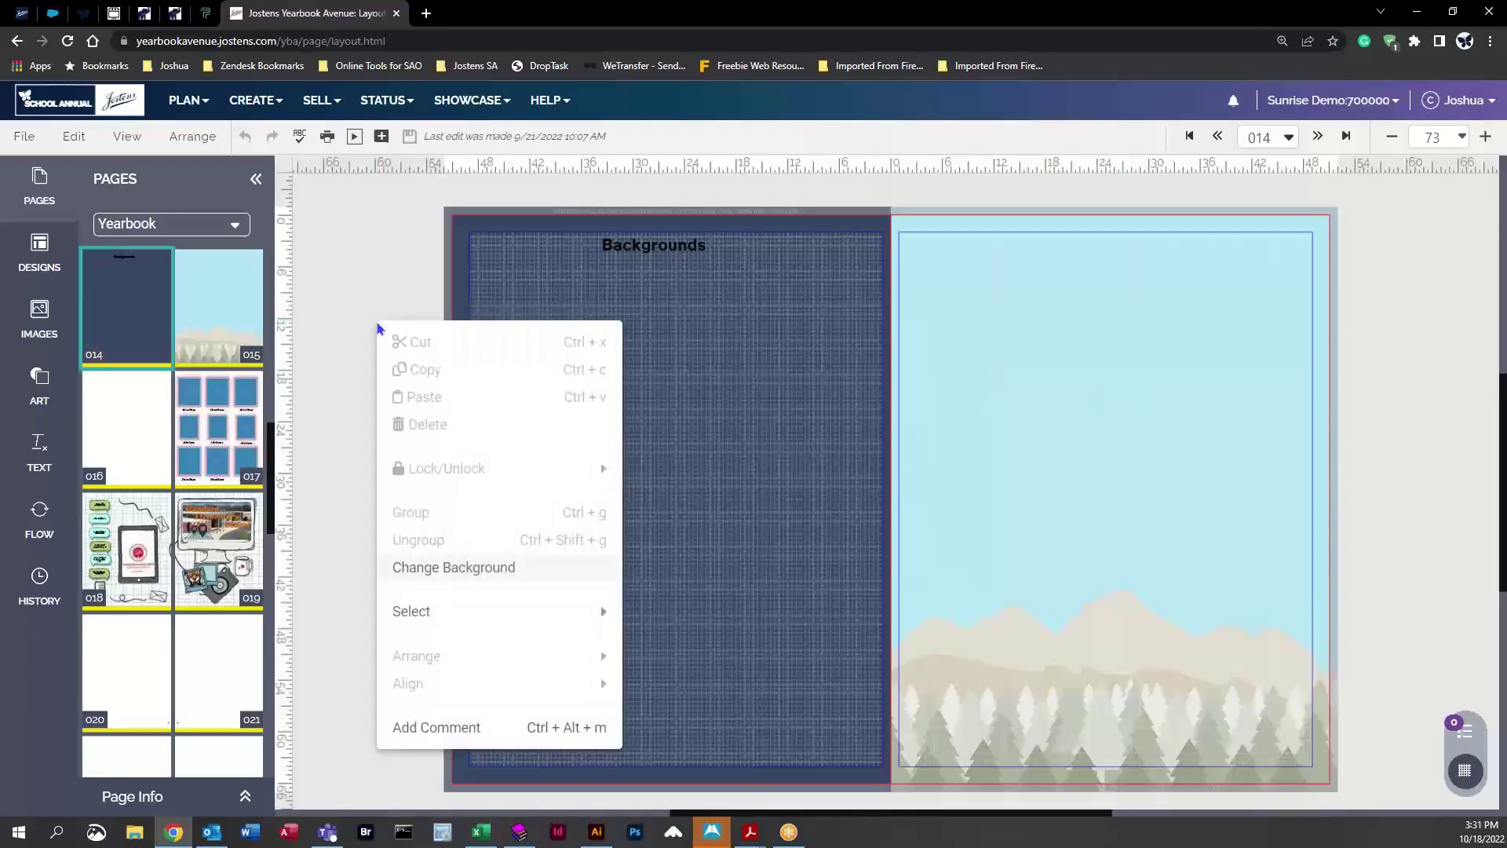
pyautogui.click(408, 573)
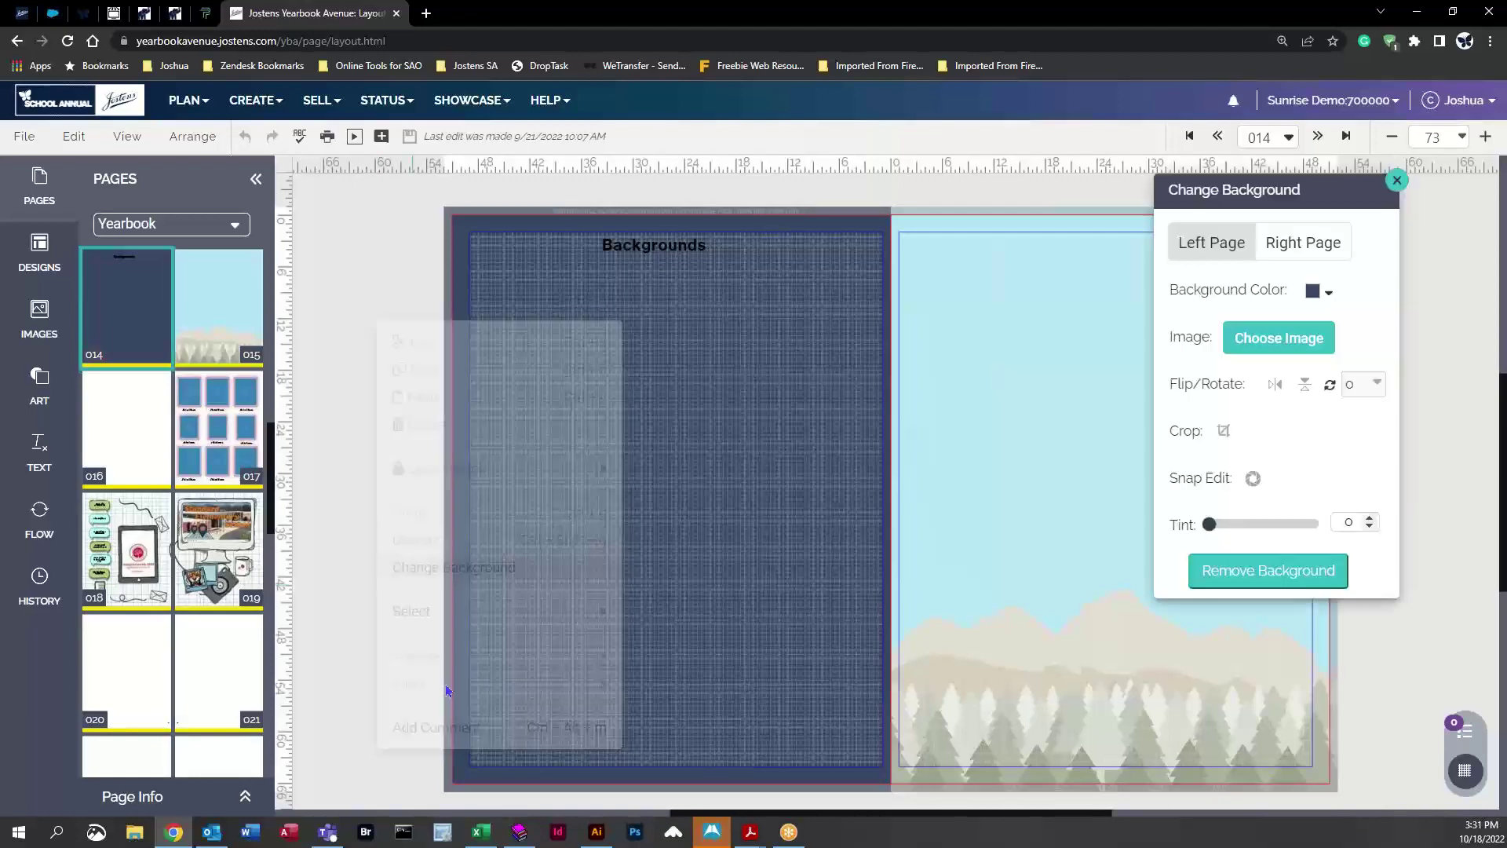
pyautogui.click(1397, 181)
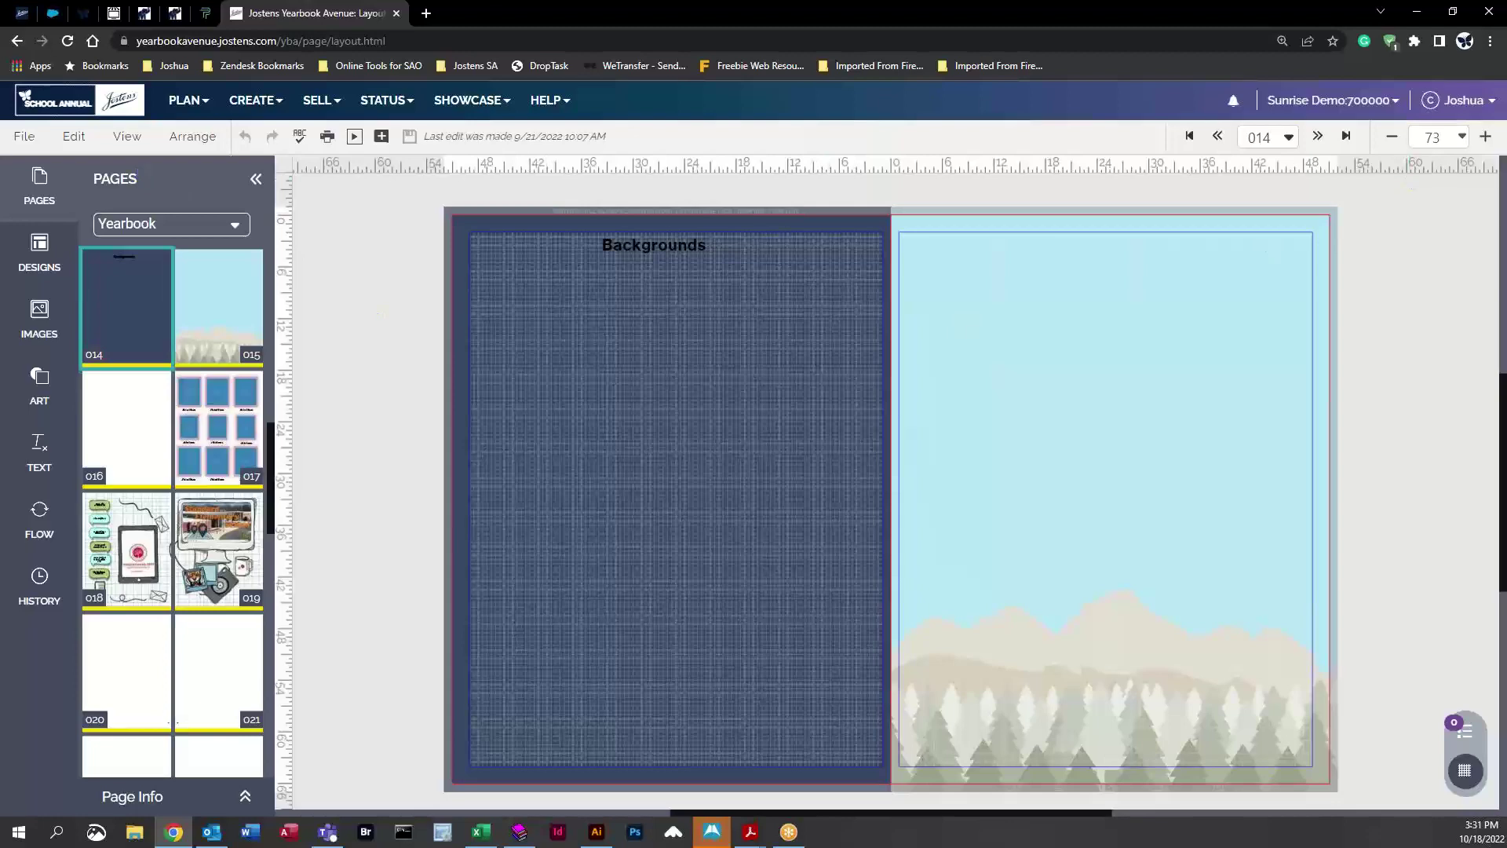
# Open the Change Background settings for the spread and move the dialog away from the right page
pyautogui.click(25, 135)
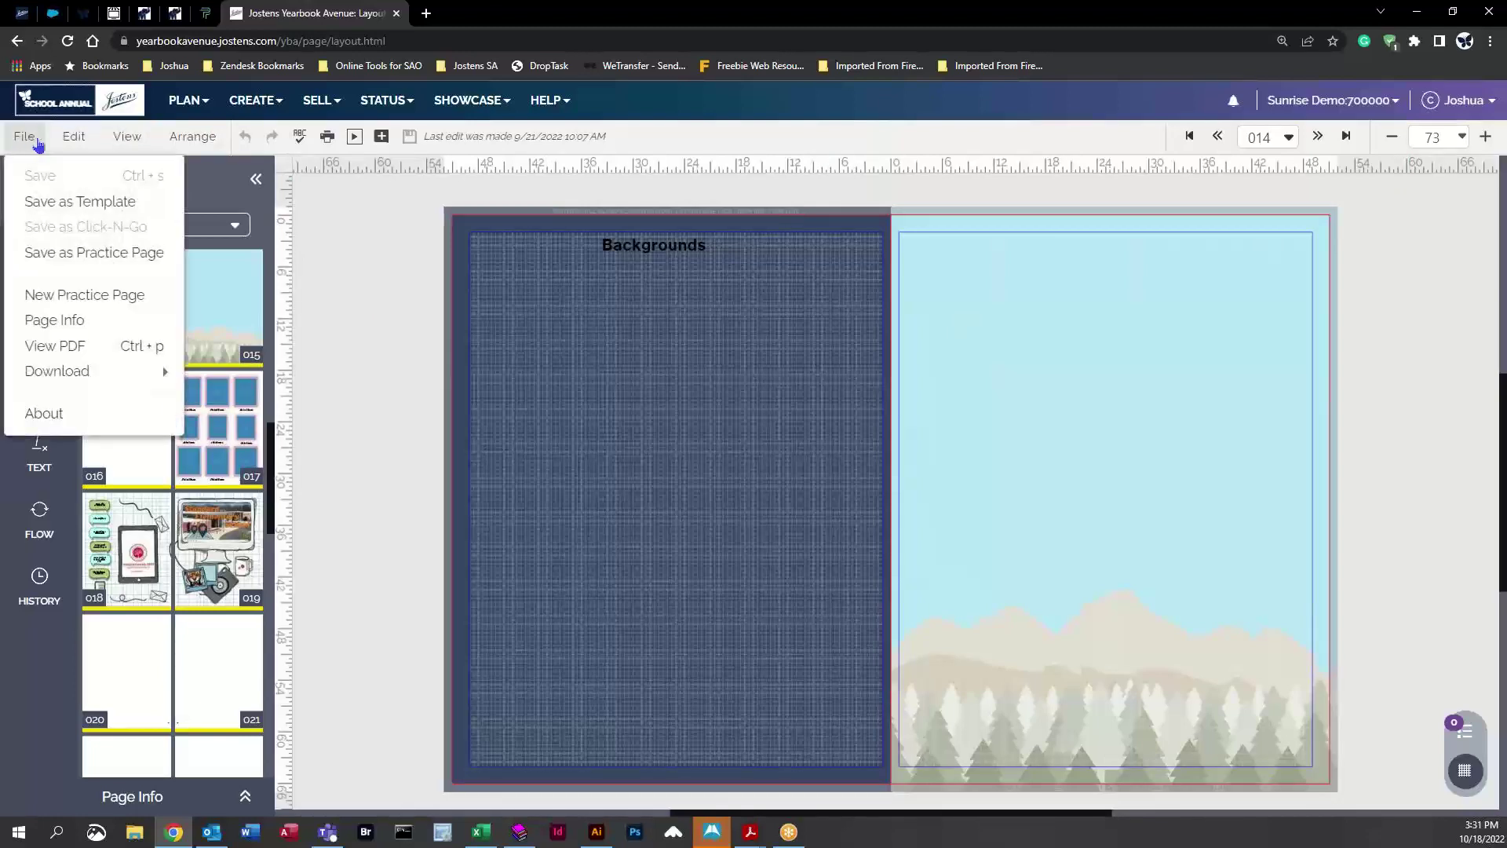
pyautogui.click(71, 137)
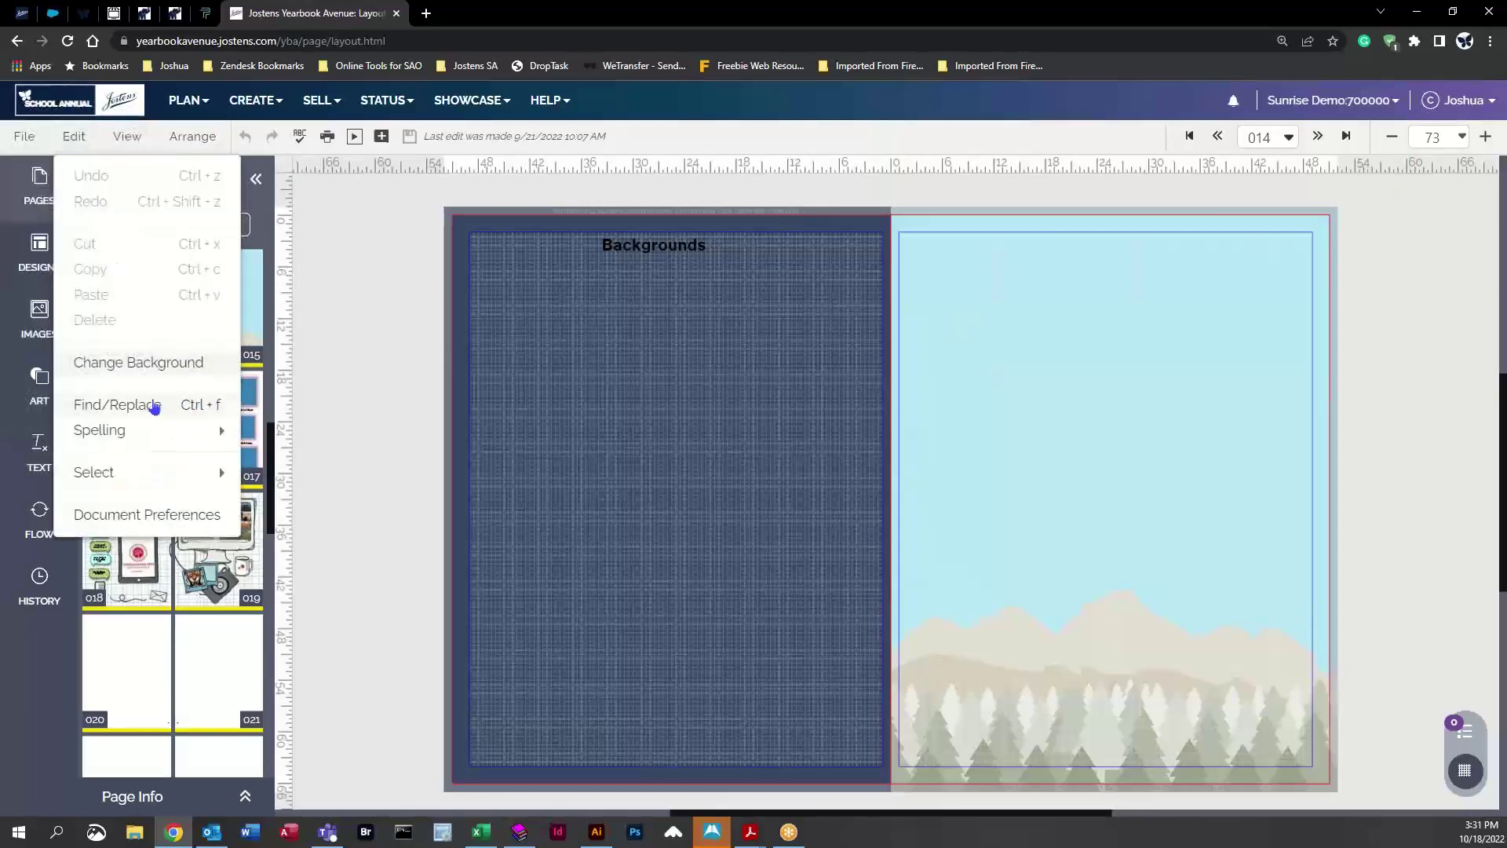
pyautogui.click(149, 373)
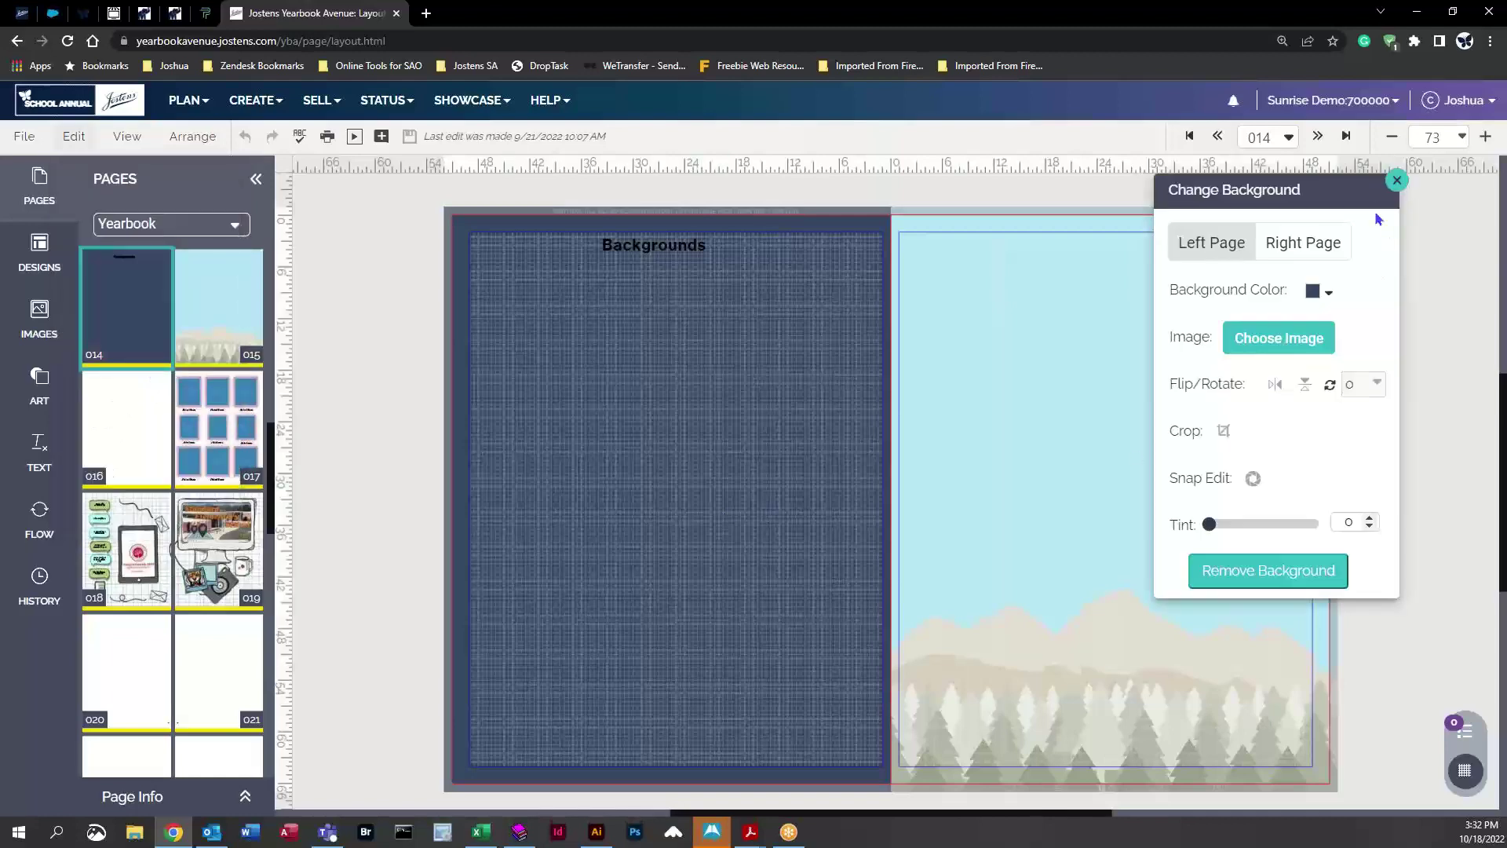
pyautogui.moveTo(1280, 189); pyautogui.dragTo(424, 209)
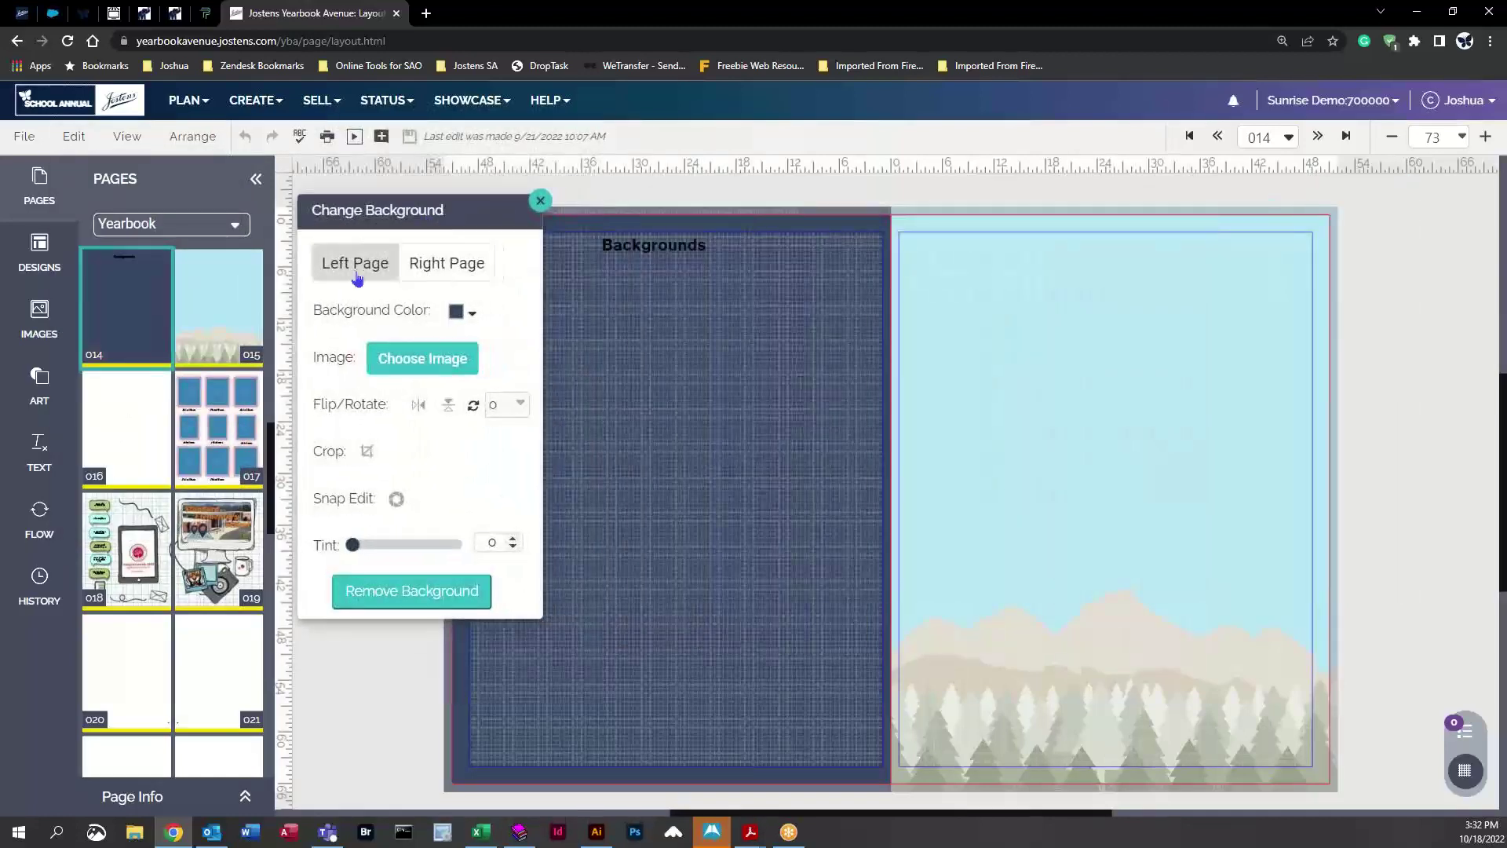
# Set the left page's background color to light pink from the Intense palette and remove that background again
pyautogui.click(358, 271)
pyautogui.click(475, 313)
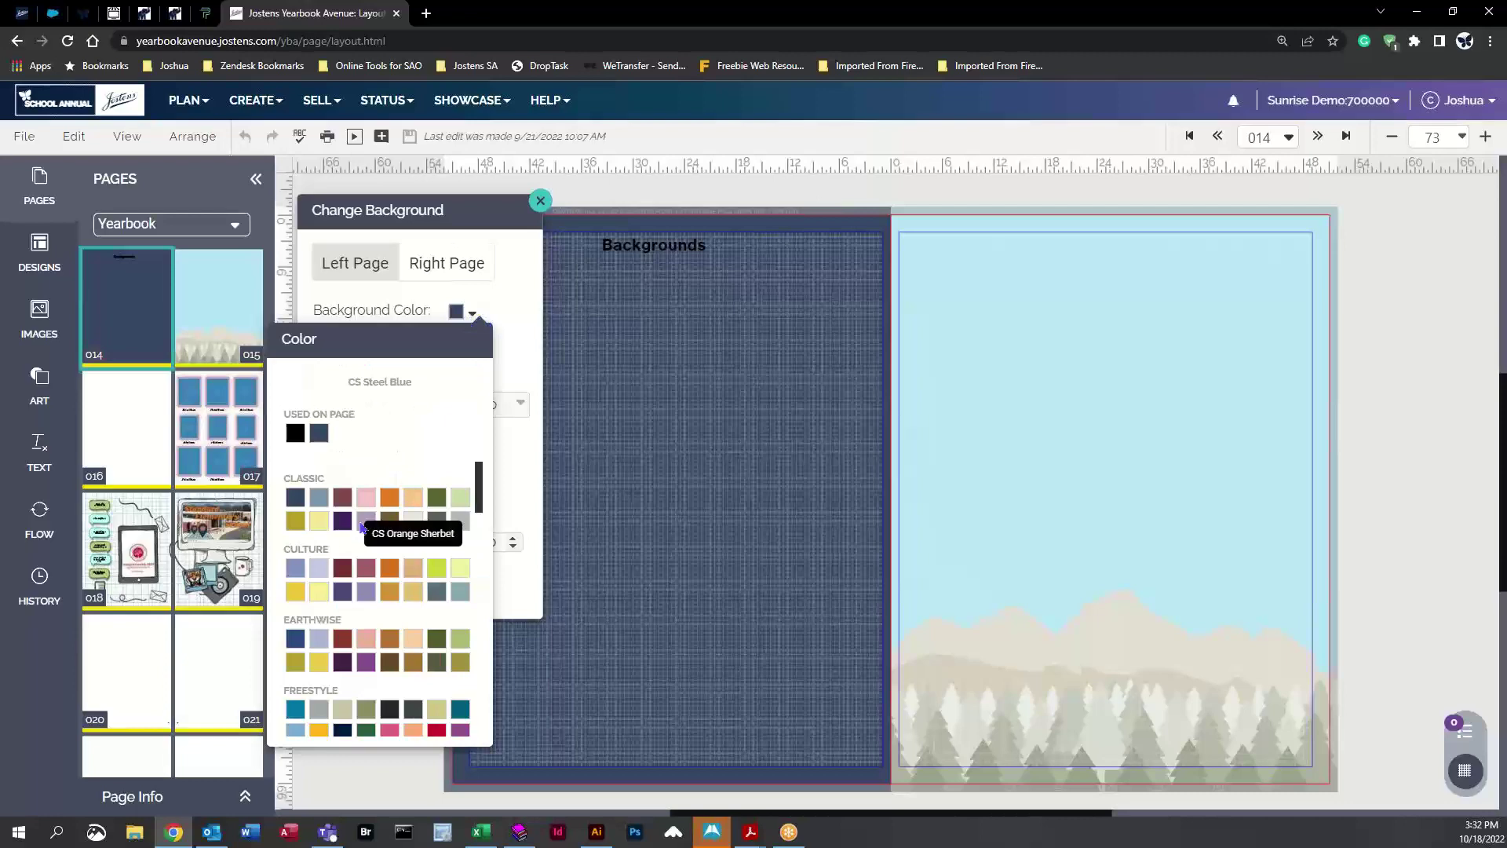
pyautogui.moveTo(482, 482); pyautogui.dragTo(491, 516)
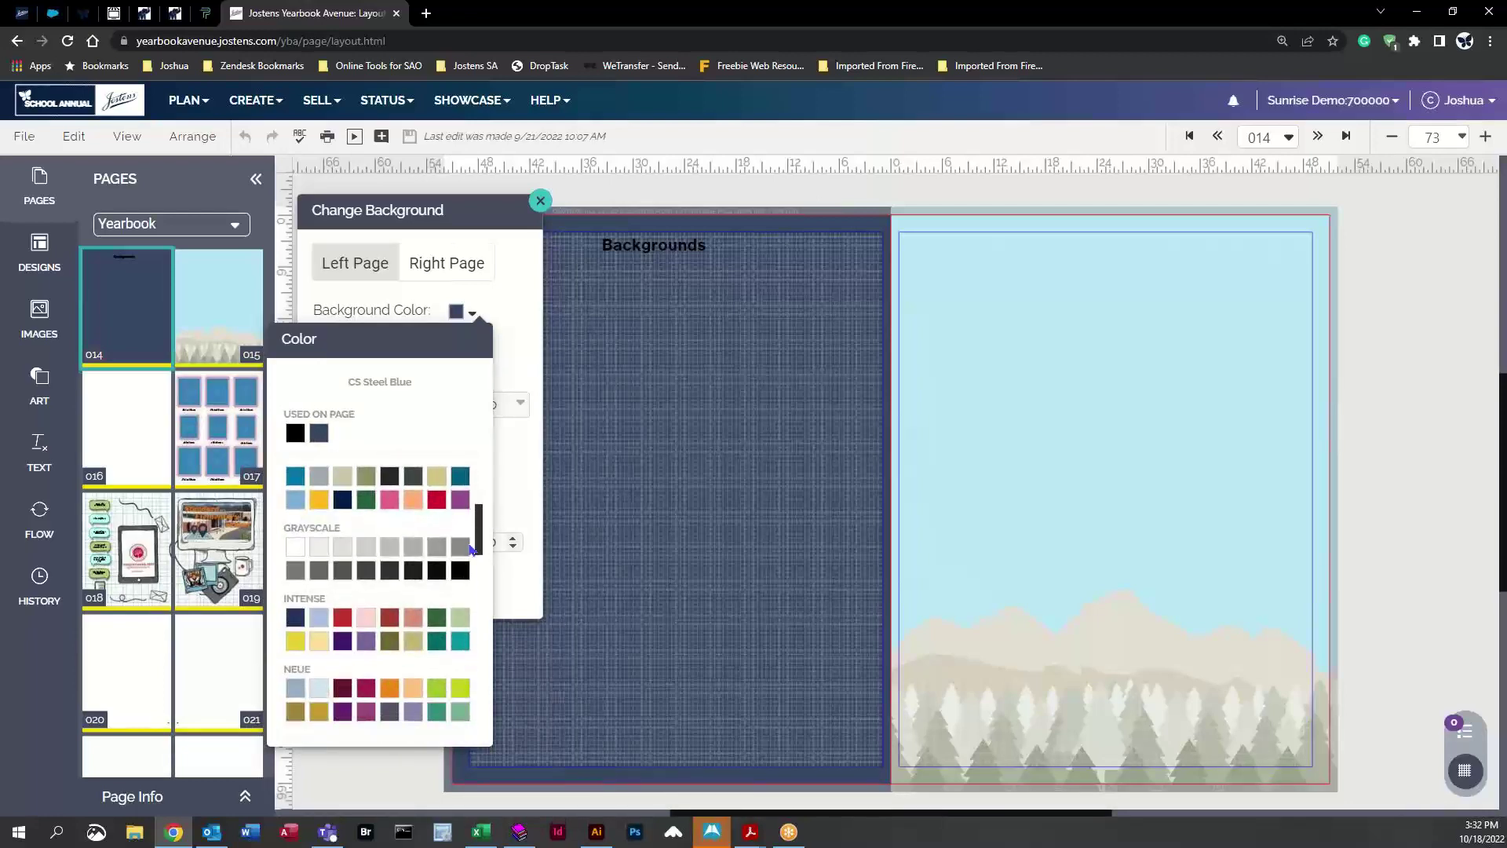
pyautogui.click(372, 620)
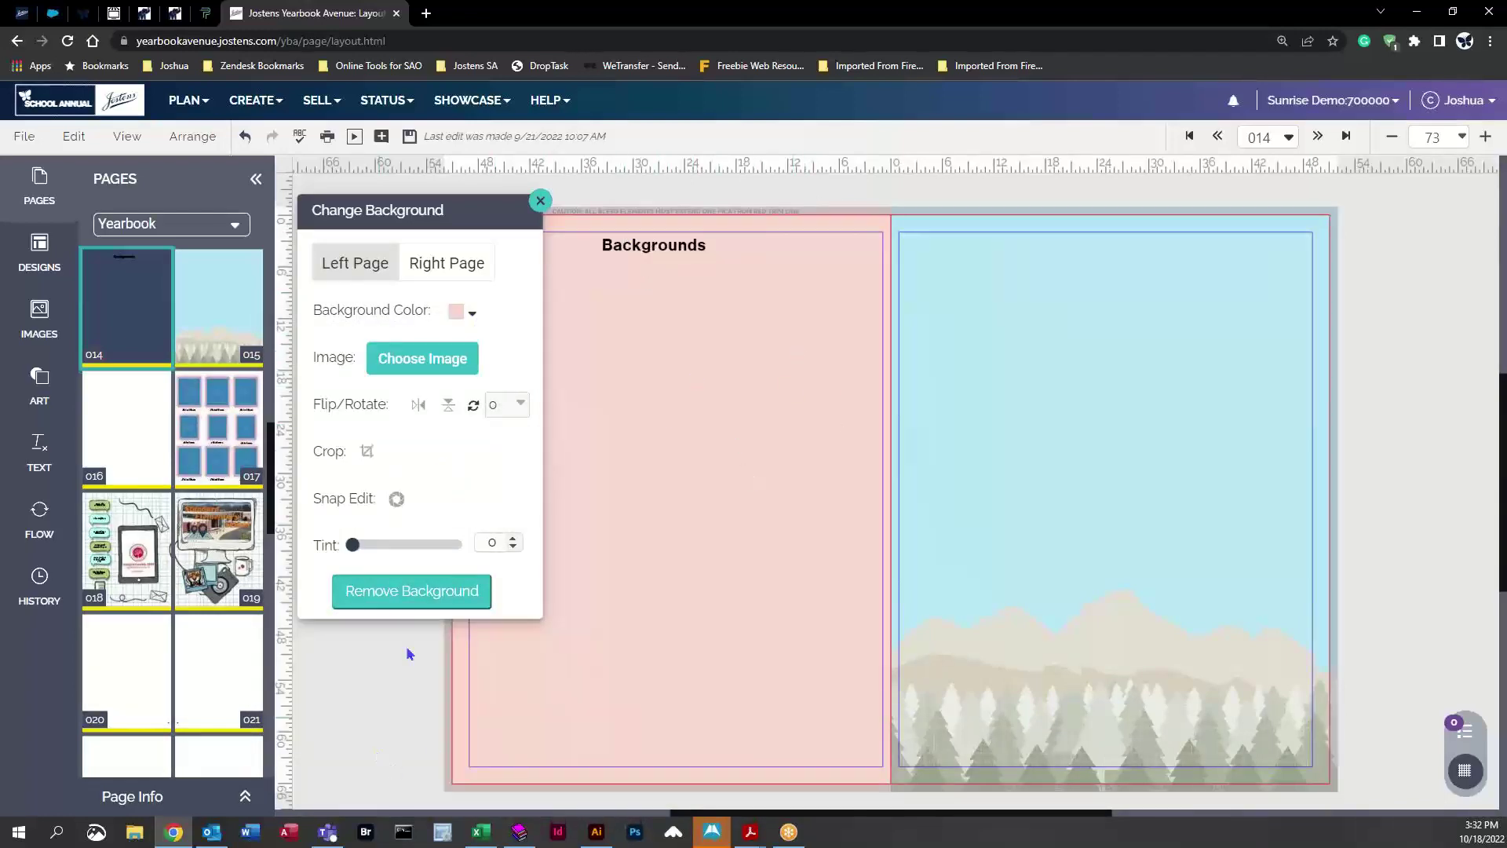
pyautogui.click(414, 595)
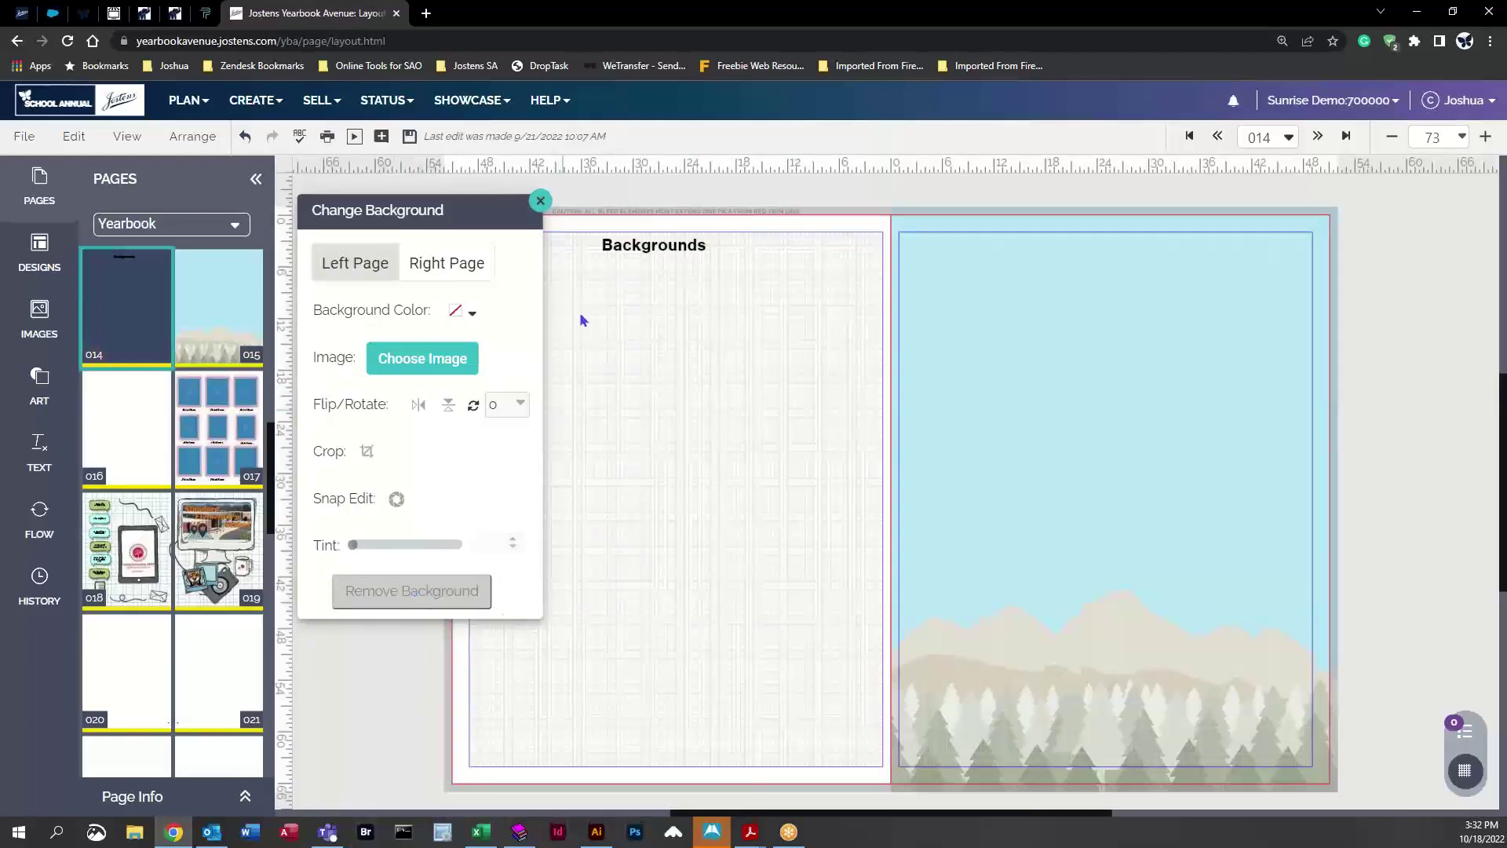
# Browse the images of the background icons subcategory under Activity as a source for the left page's background
pyautogui.click(420, 361)
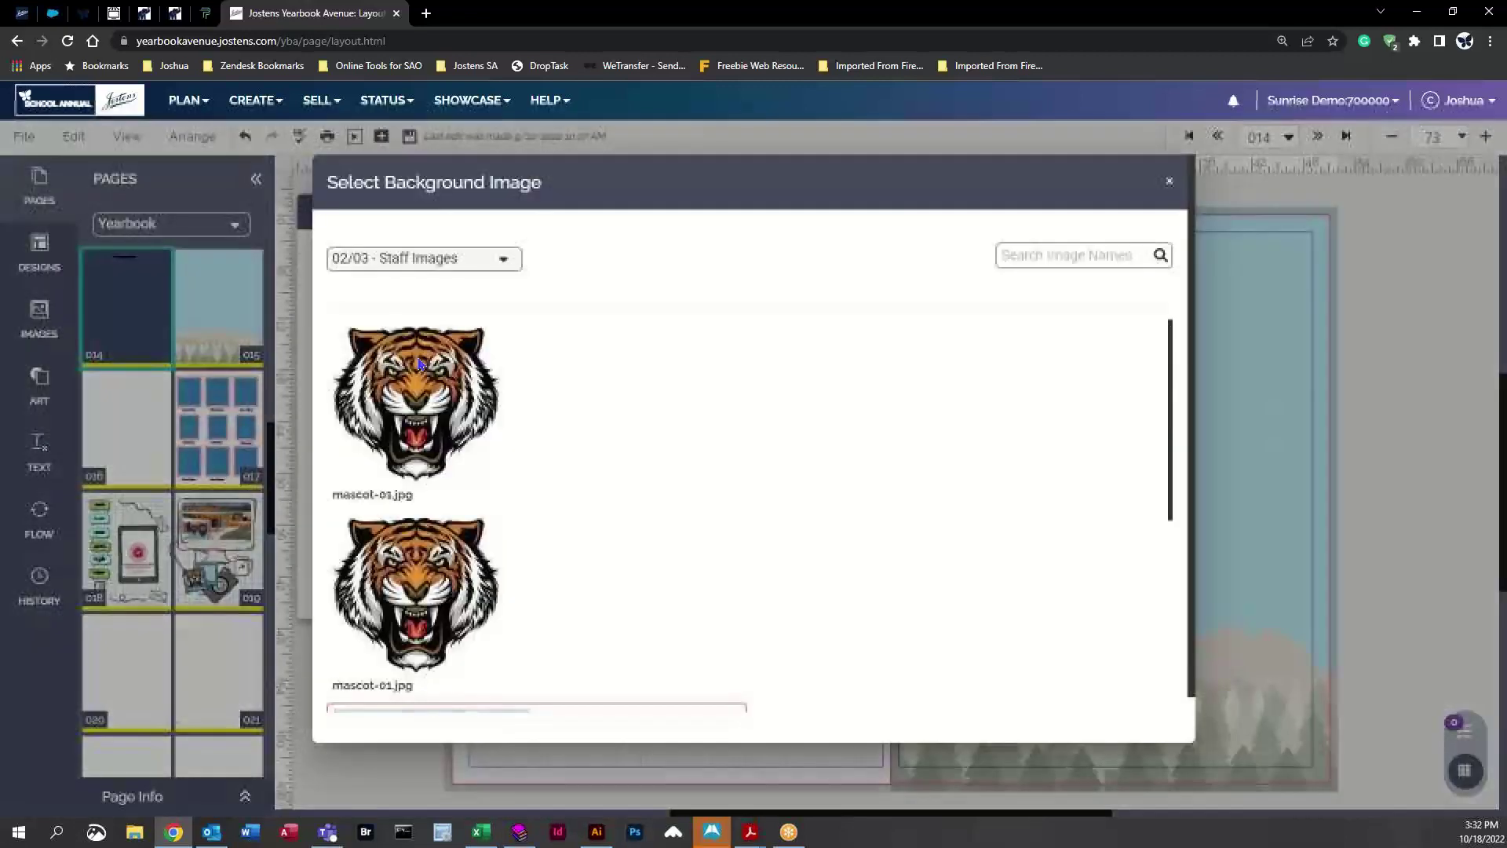
pyautogui.click(489, 261)
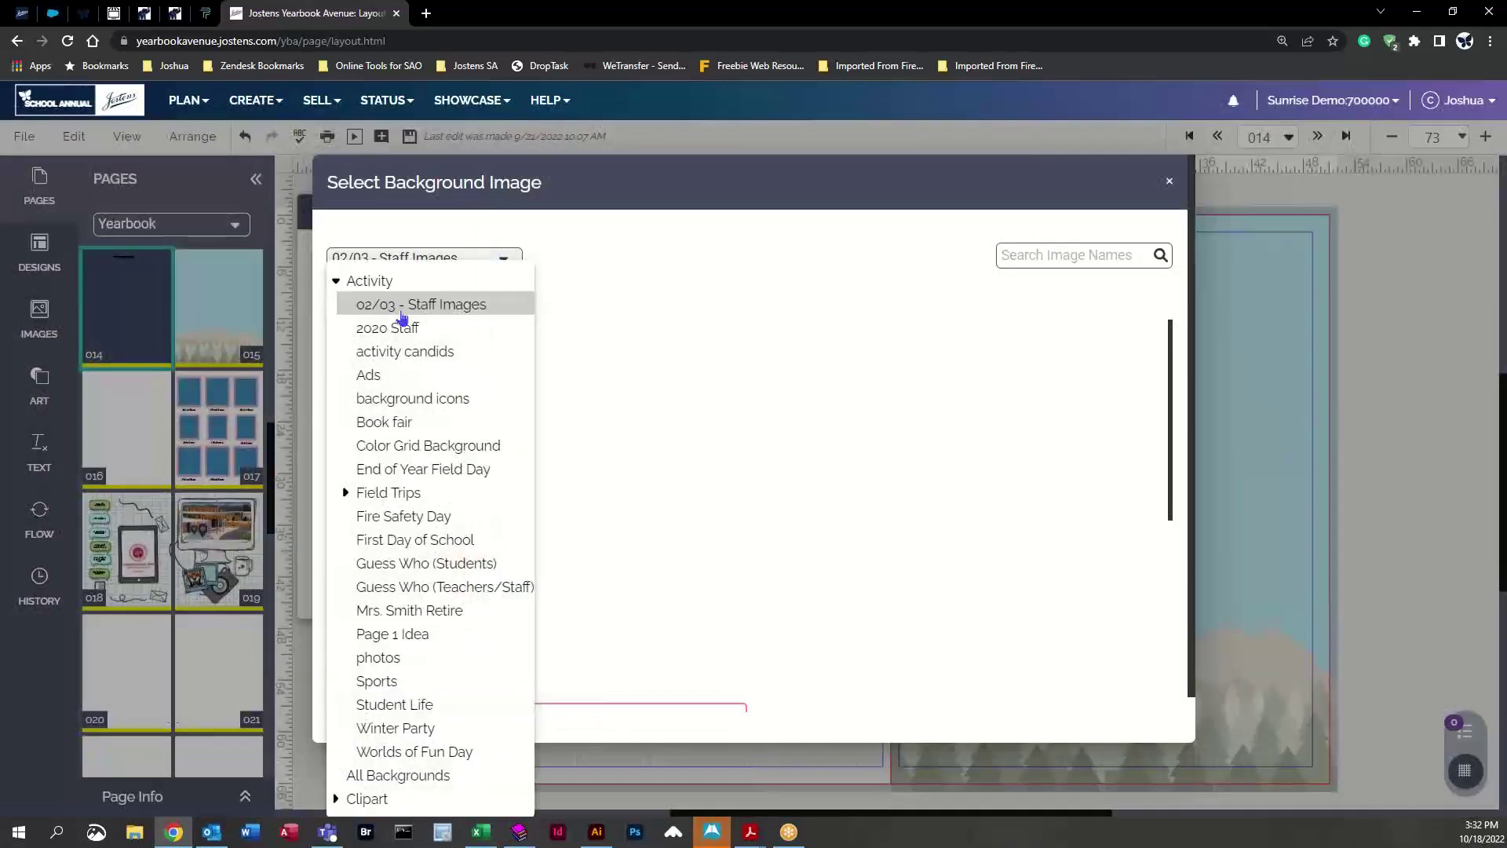
pyautogui.click(337, 281)
pyautogui.click(338, 283)
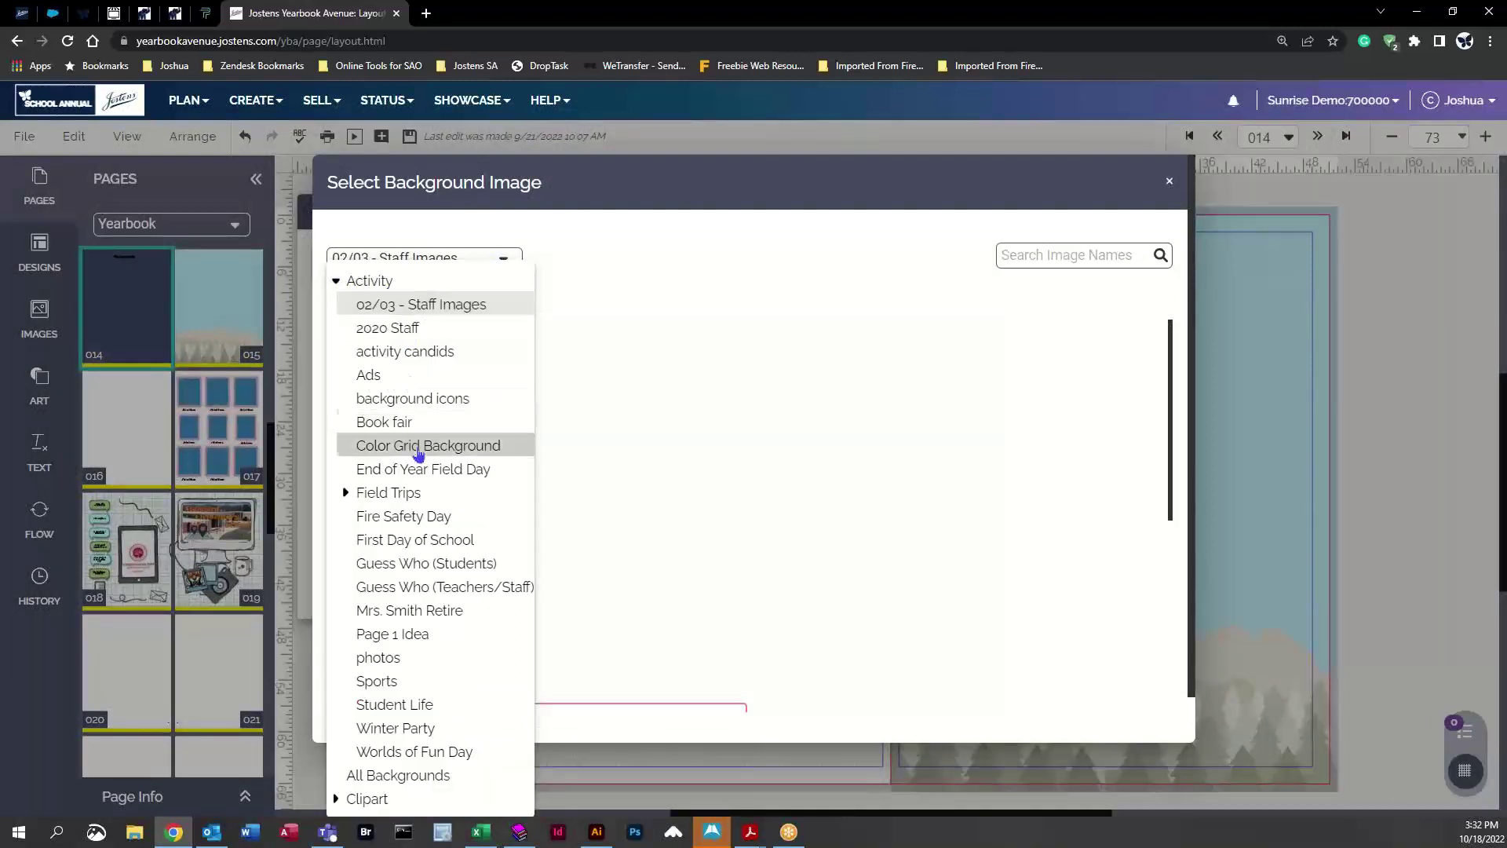
pyautogui.click(422, 399)
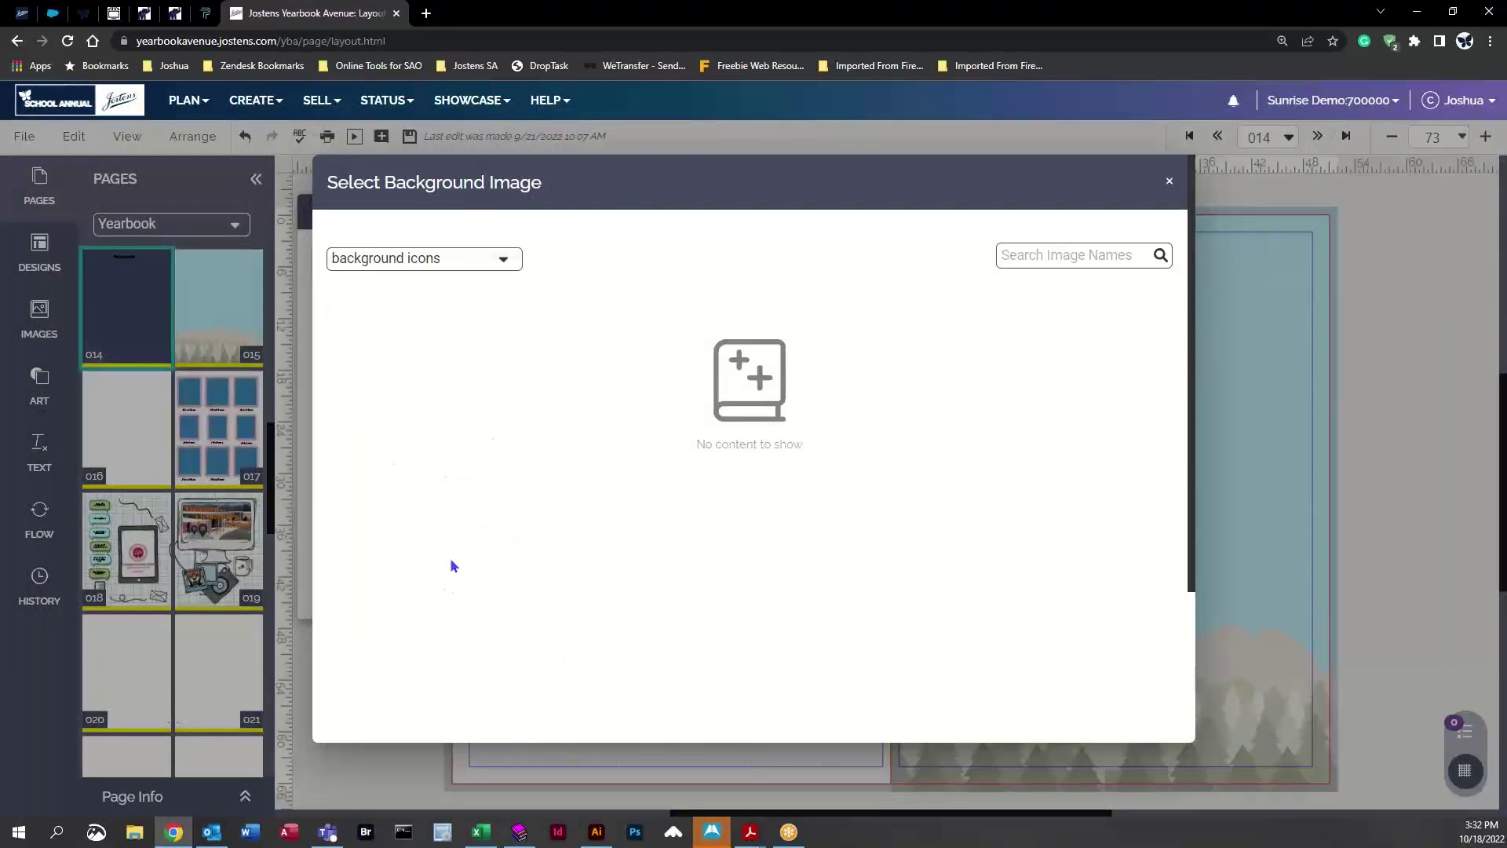
# Show the Adventure Awaits clipart theme in the background image selection
pyautogui.click(503, 259)
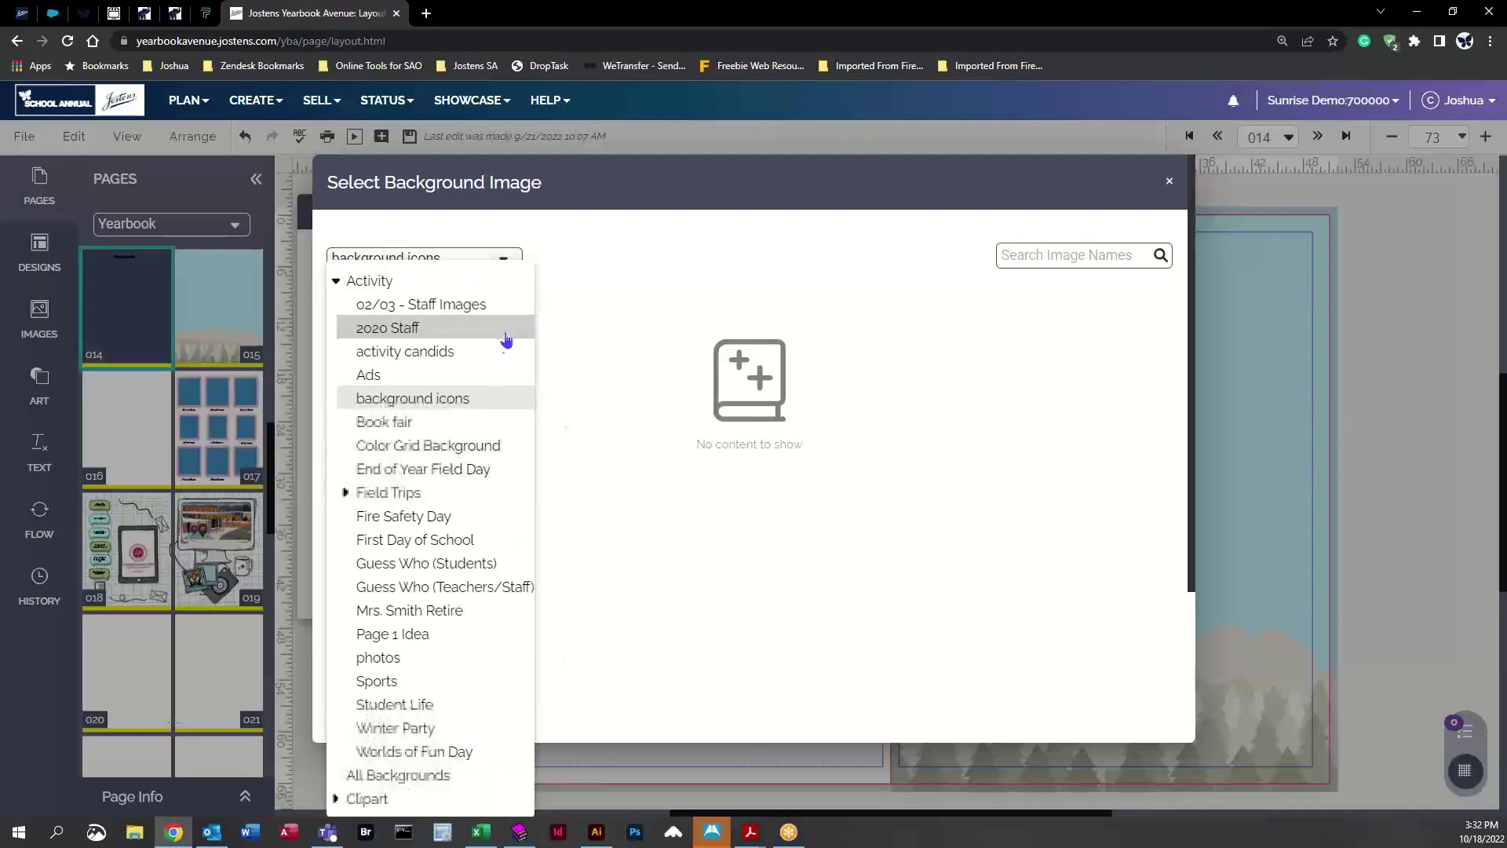
pyautogui.click(338, 282)
pyautogui.click(336, 329)
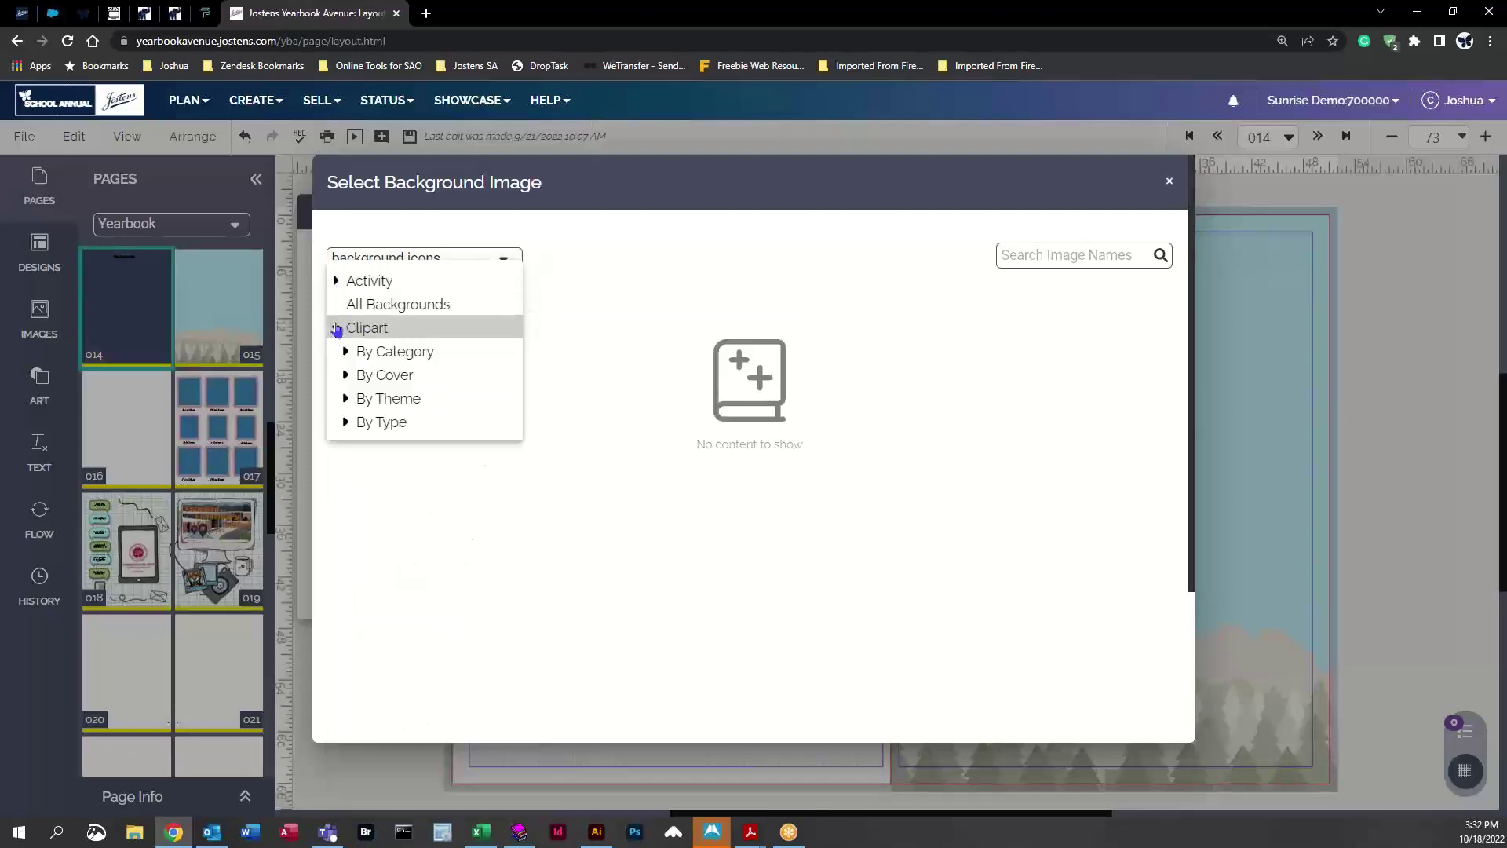
pyautogui.click(346, 398)
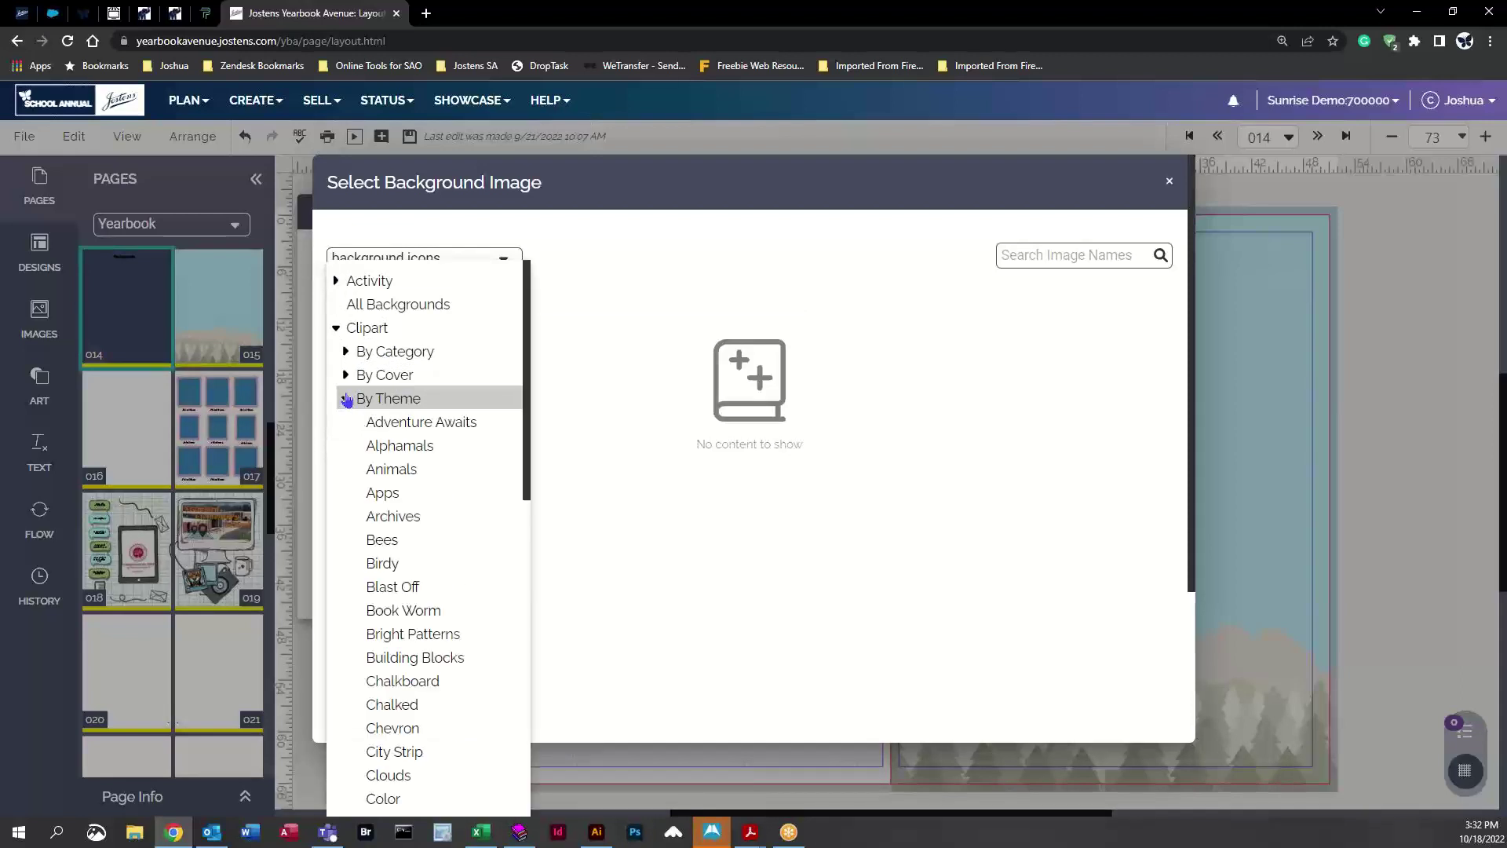
pyautogui.click(401, 424)
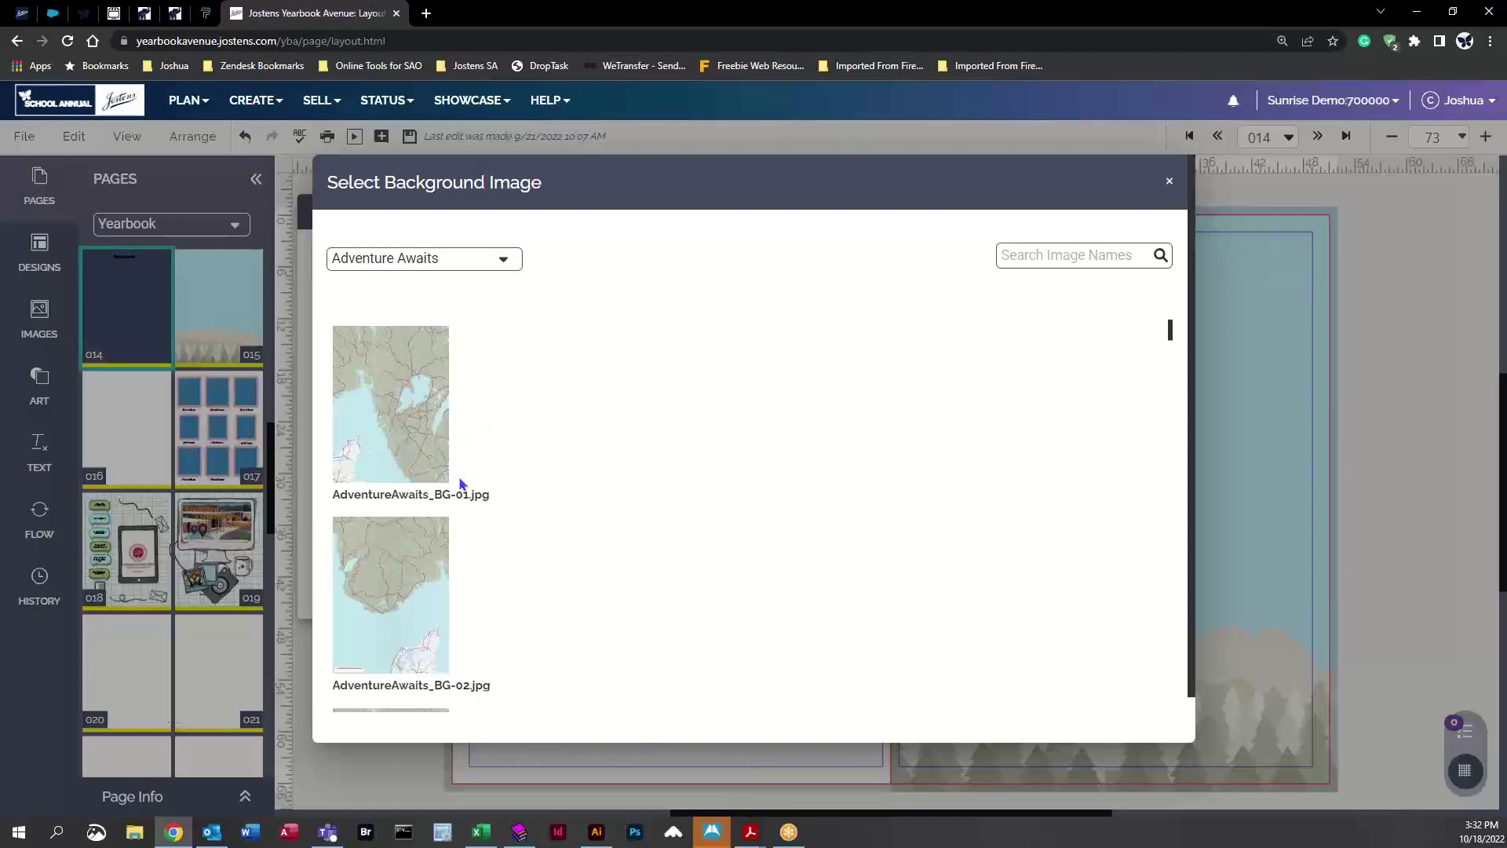
# Look through the Adventure Awaits images, try AdventureAwaits_CA-01.tif as the left page's background, and remove it
pyautogui.scroll(-5, 475, 495)
pyautogui.scroll(-8, 477, 499)
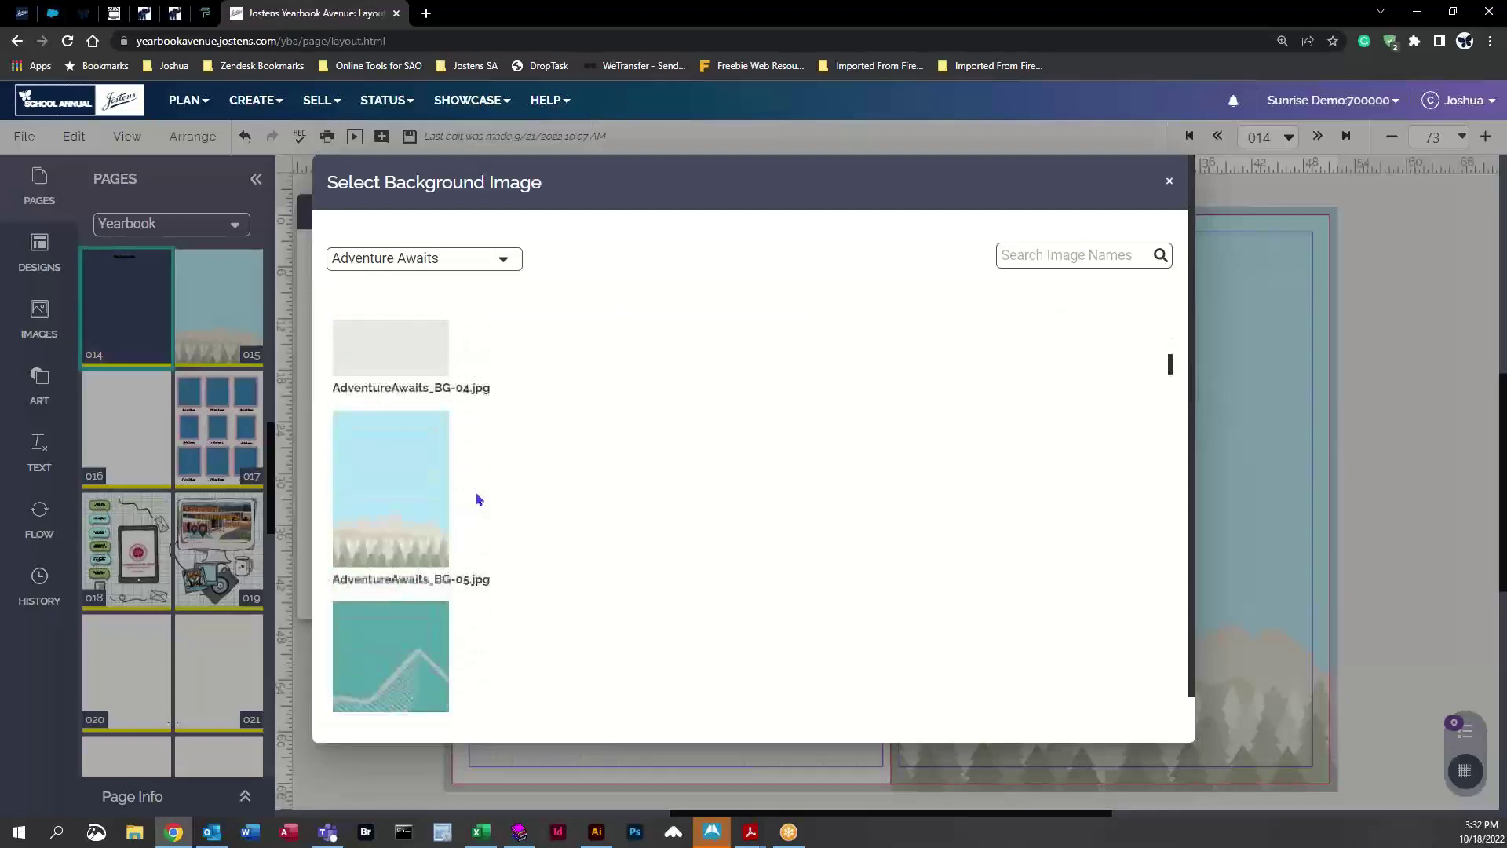
pyautogui.scroll(-8, 479, 500)
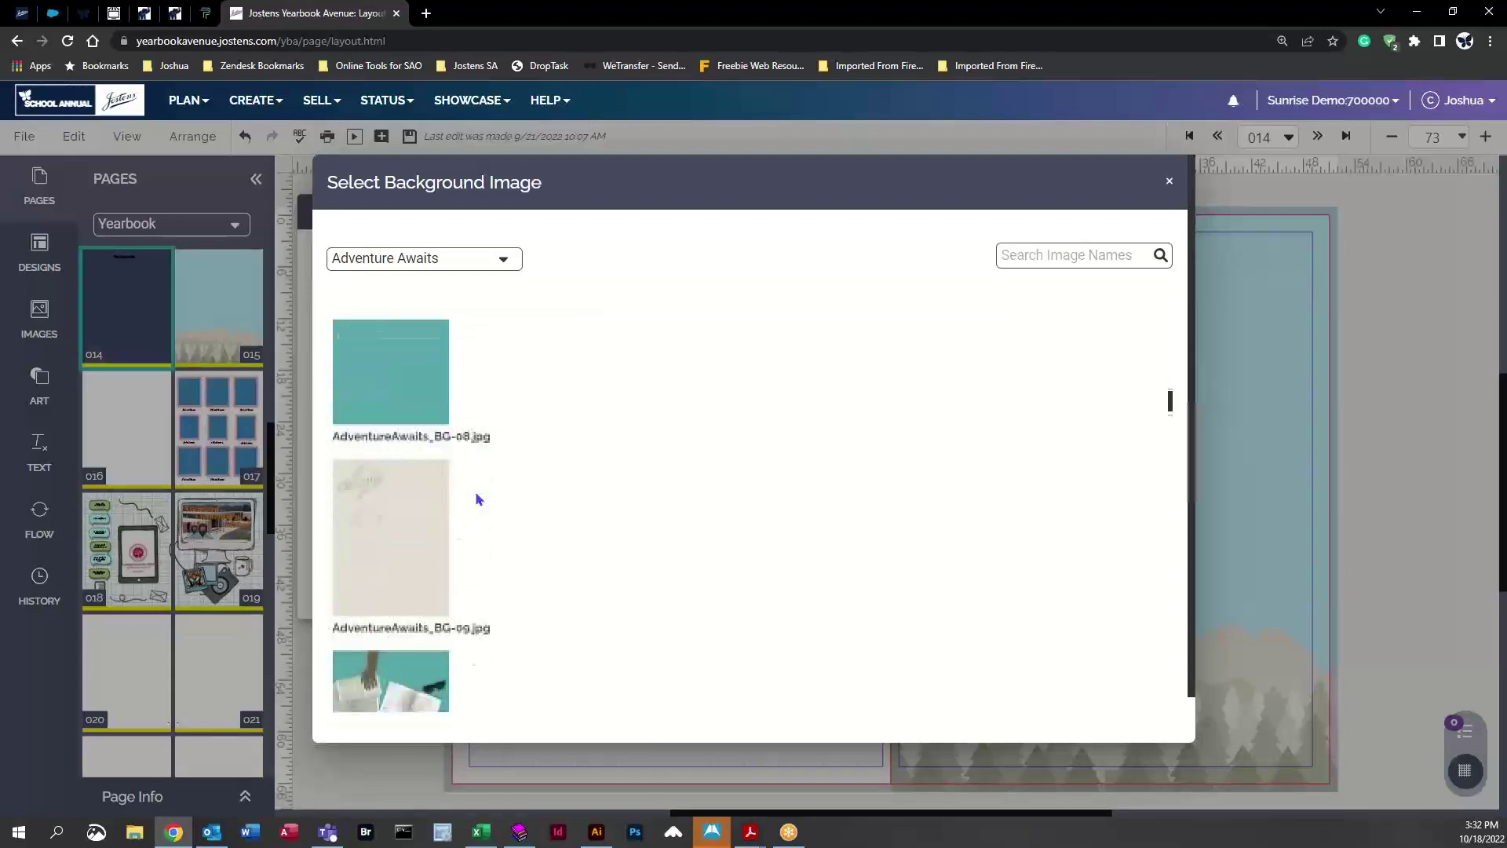
pyautogui.scroll(-10, 479, 500)
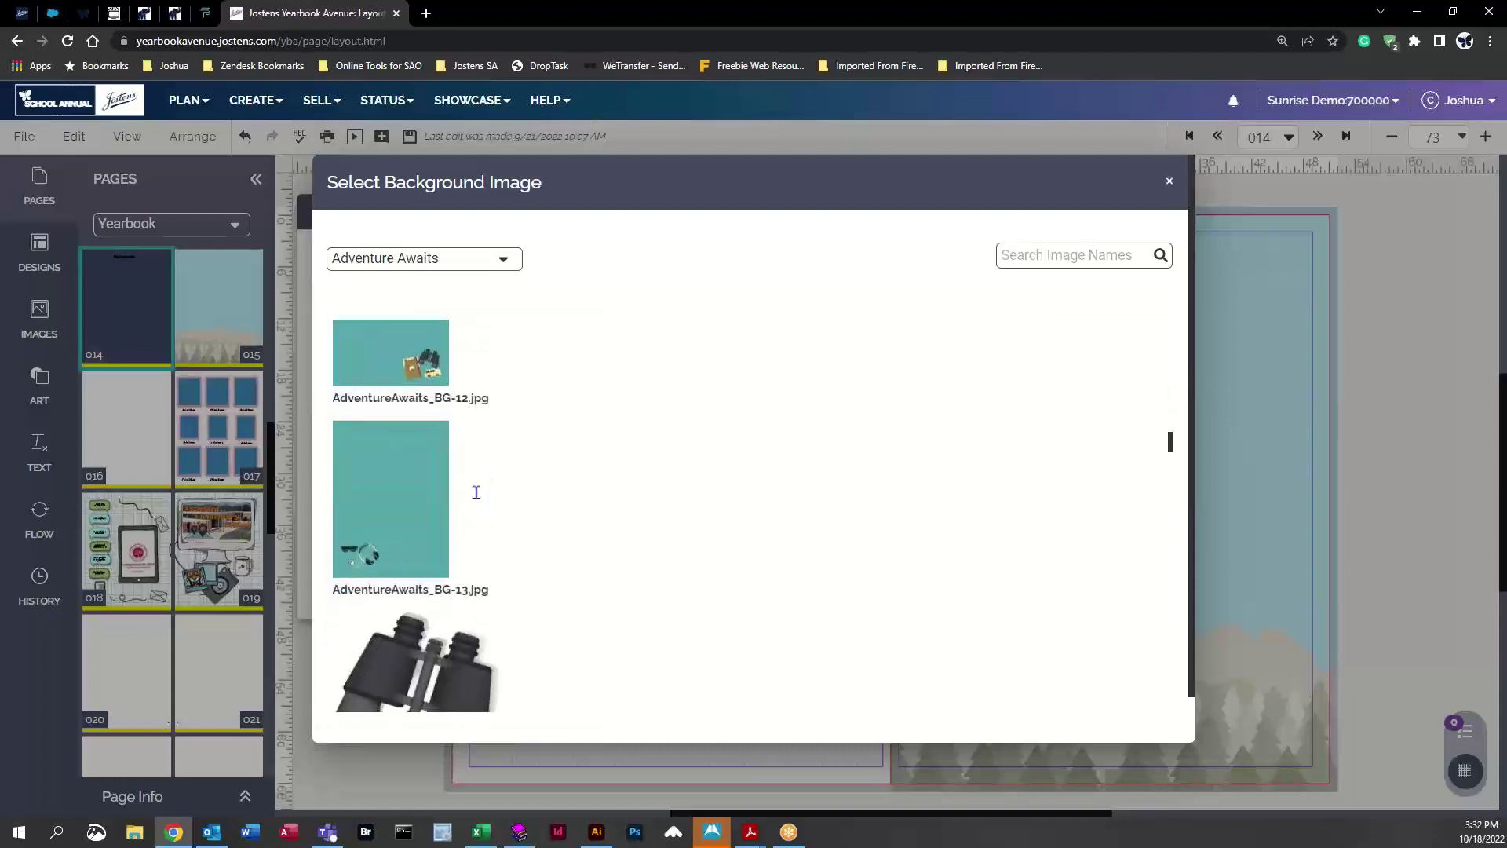
pyautogui.scroll(-10, 479, 499)
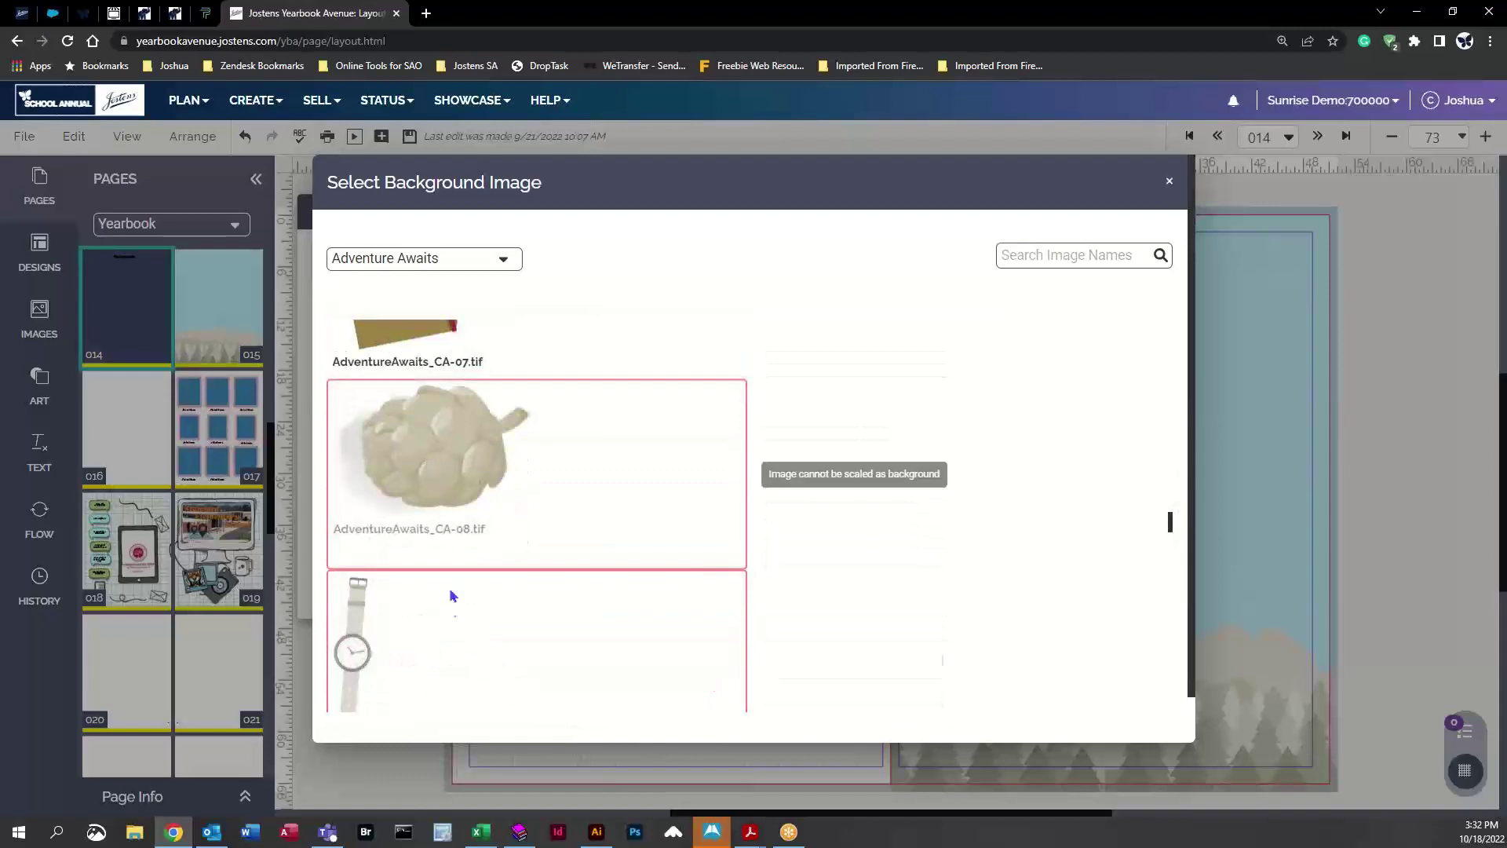
pyautogui.scroll(-3, 451, 592)
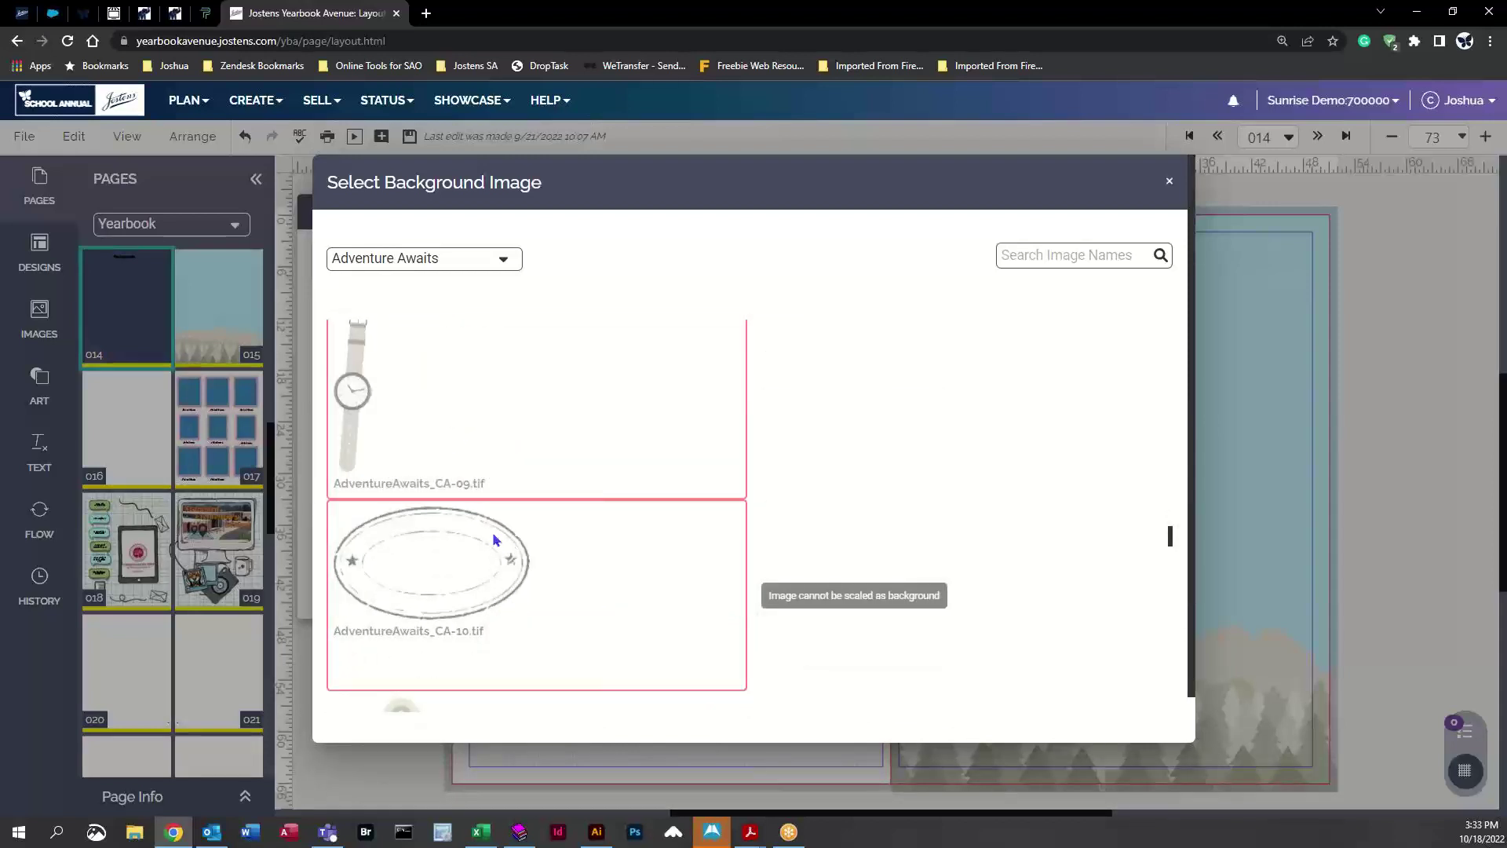
pyautogui.scroll(9, 493, 535)
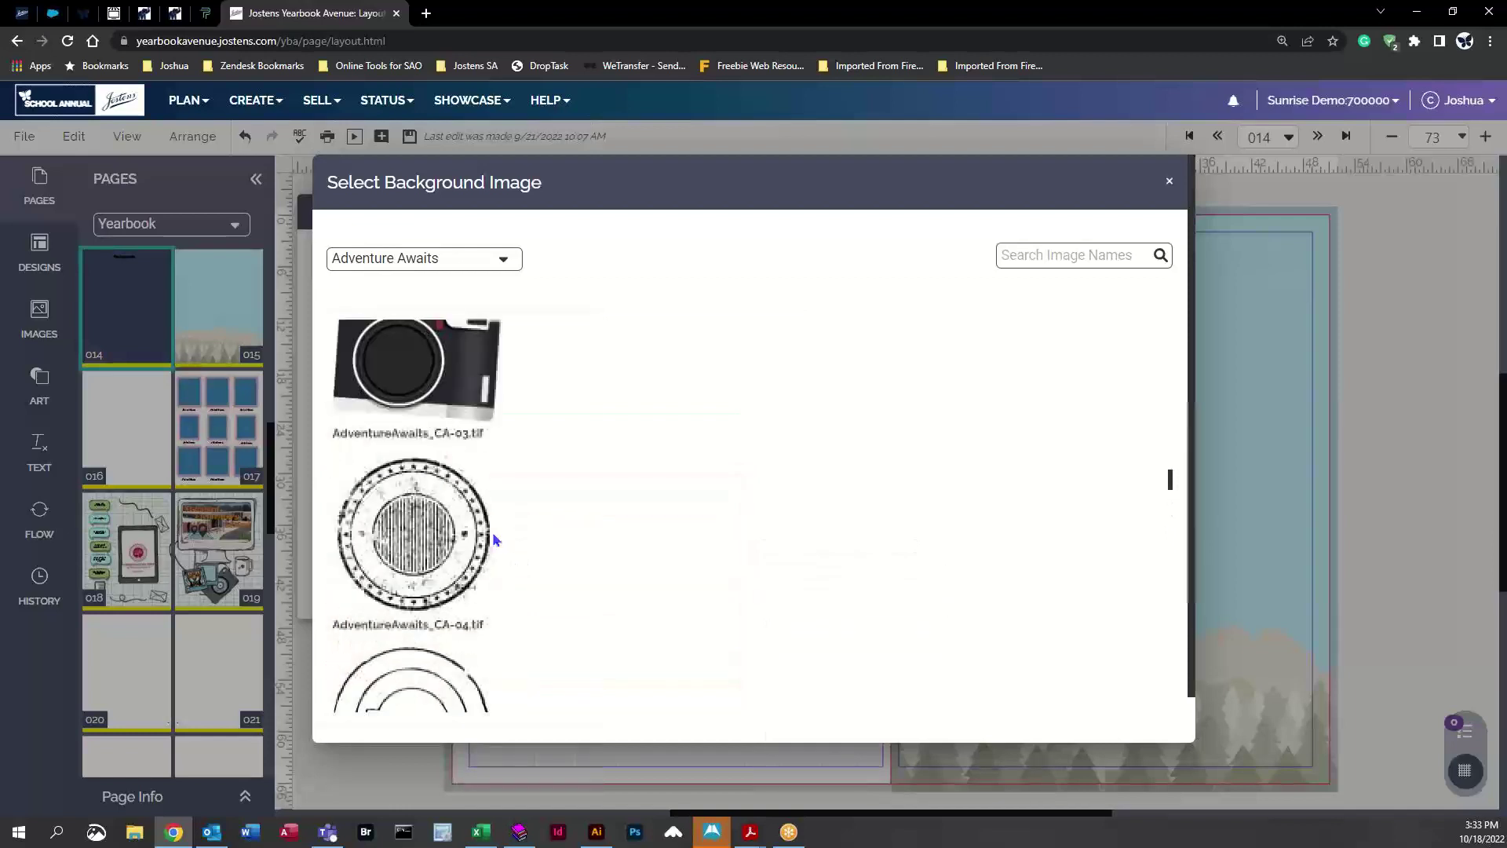
pyautogui.scroll(5, 494, 534)
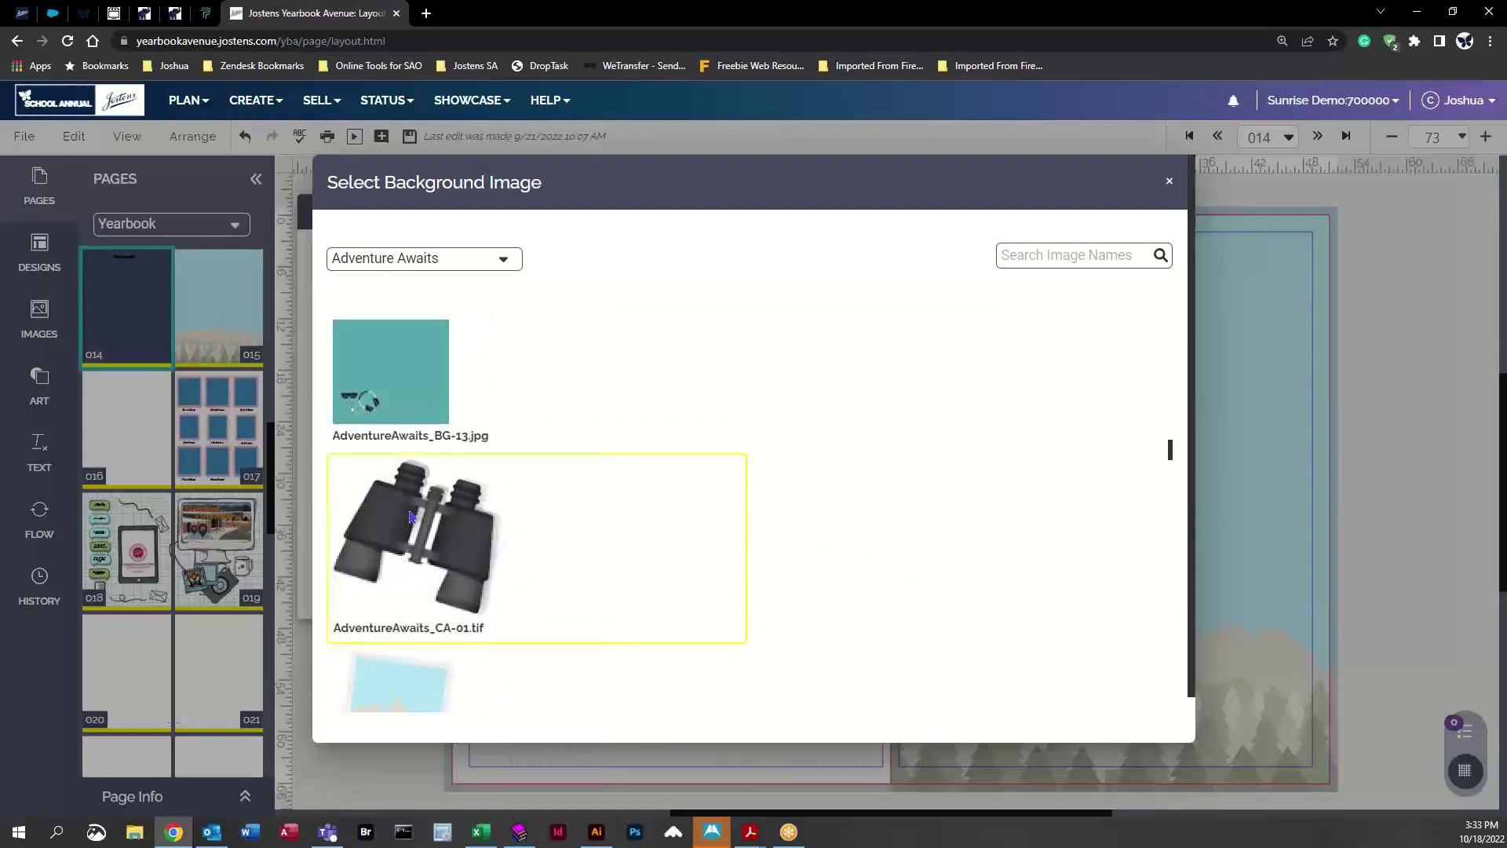
pyautogui.click(387, 557)
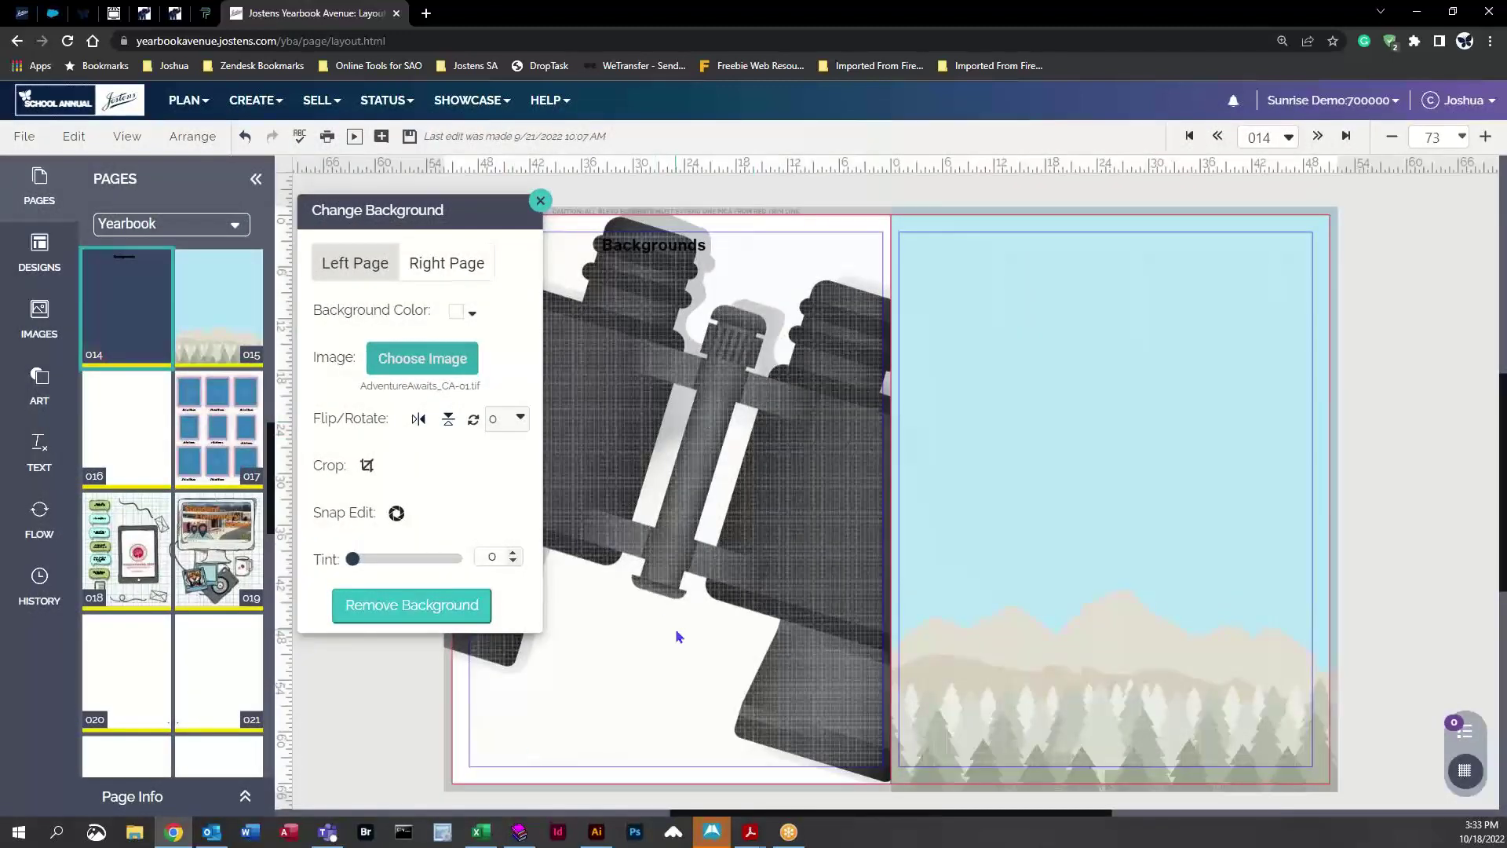
pyautogui.click(397, 605)
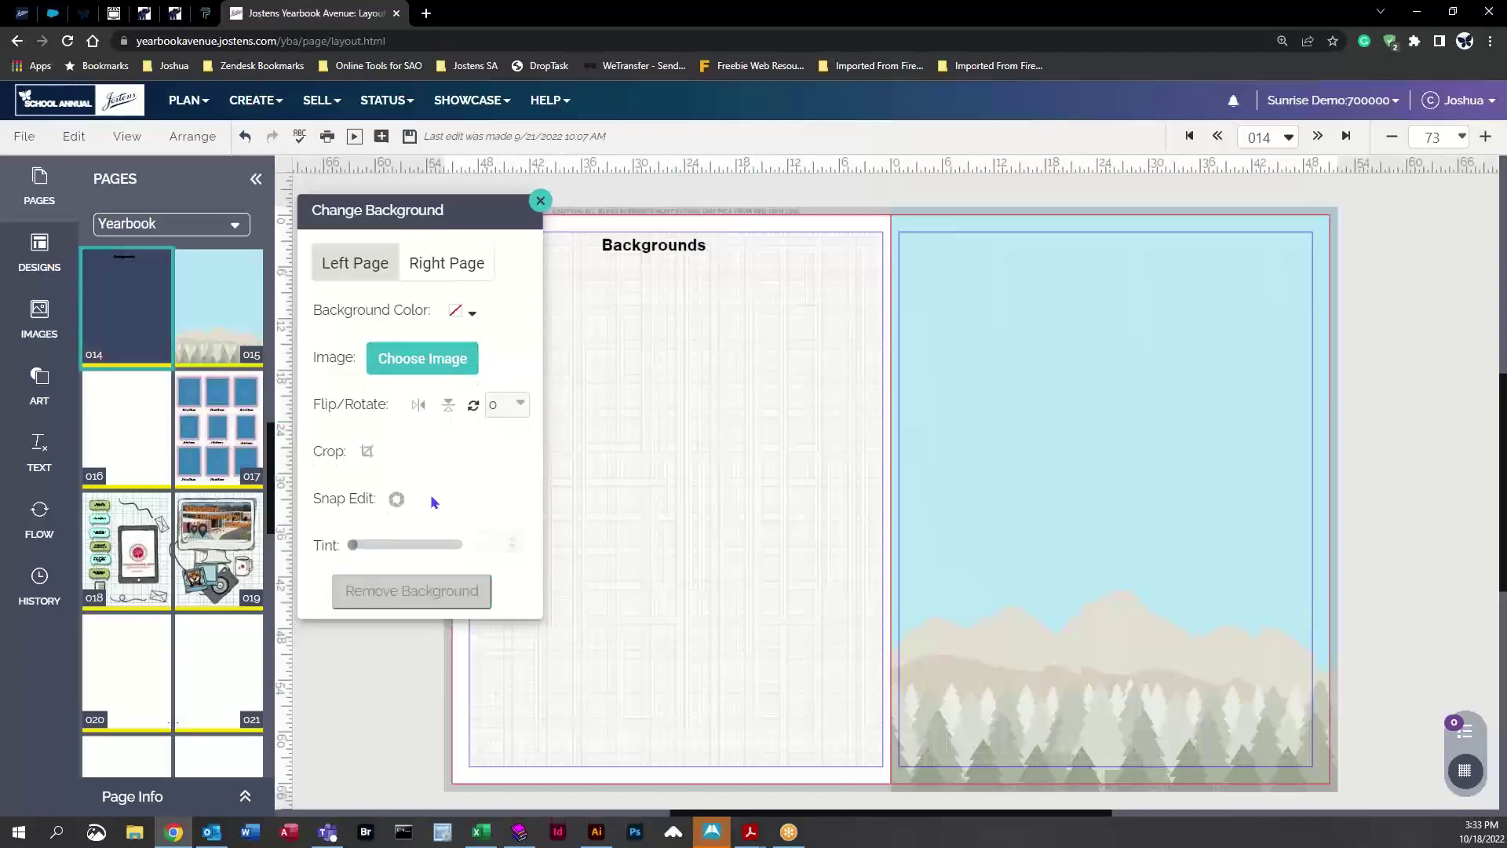
# Set AdventureAwaits_BG-05.jpg as the left page's background image
pyautogui.click(413, 345)
pyautogui.scroll(-5, 437, 526)
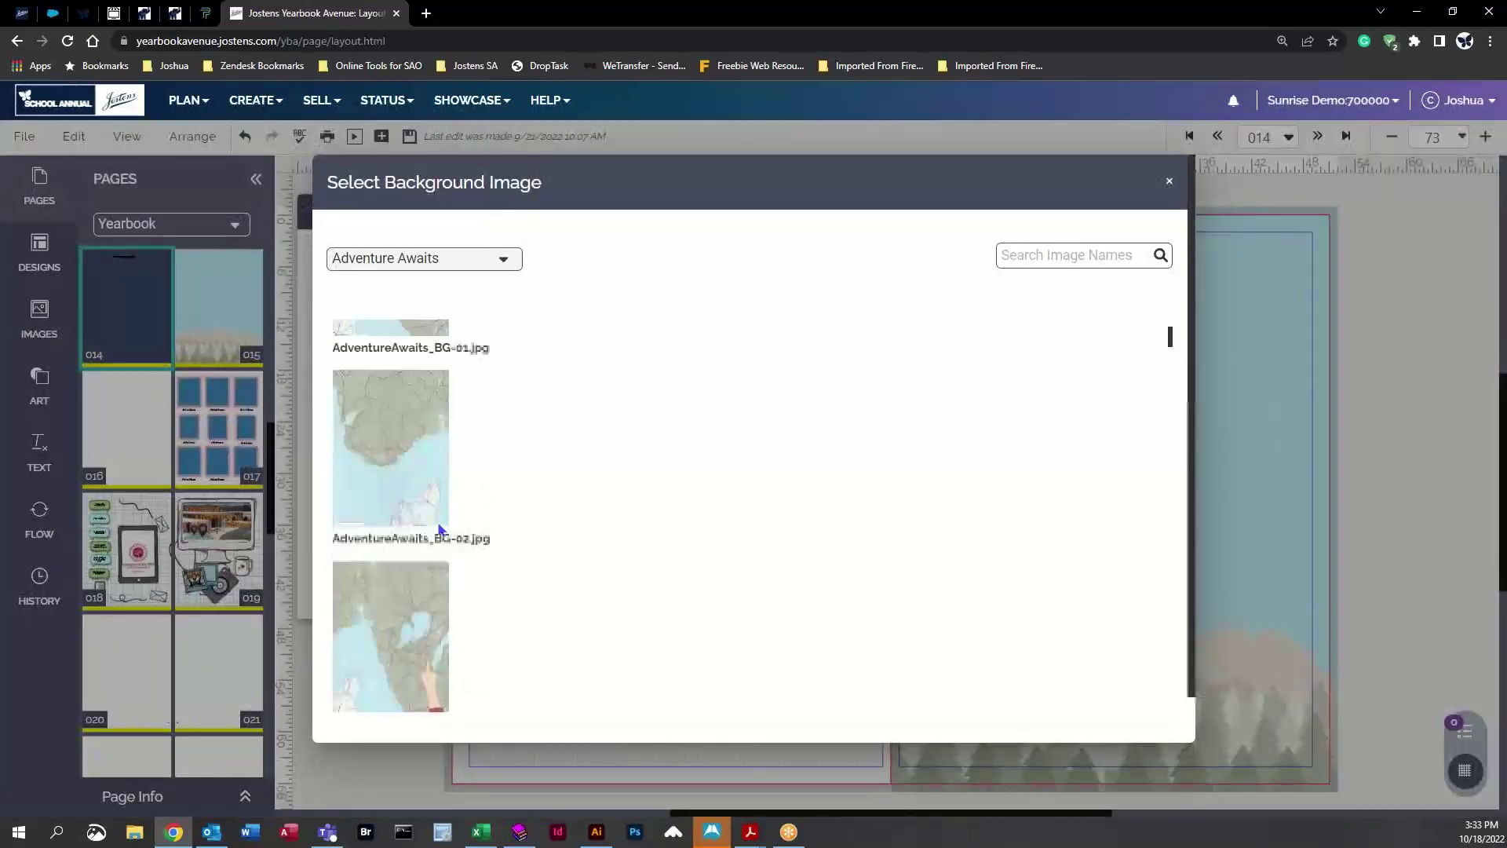
pyautogui.scroll(-2, 437, 526)
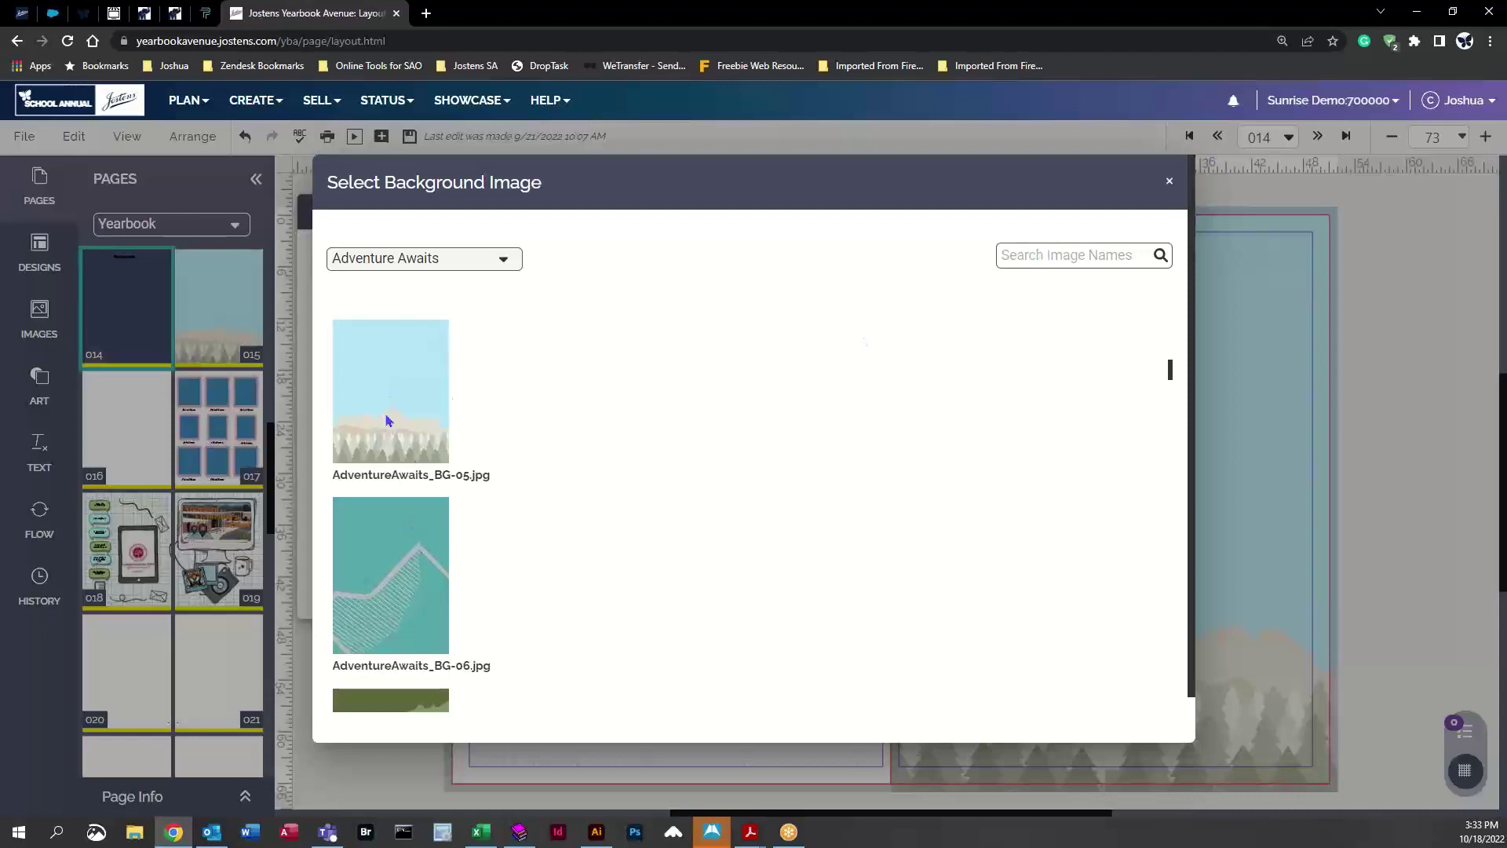
pyautogui.click(387, 421)
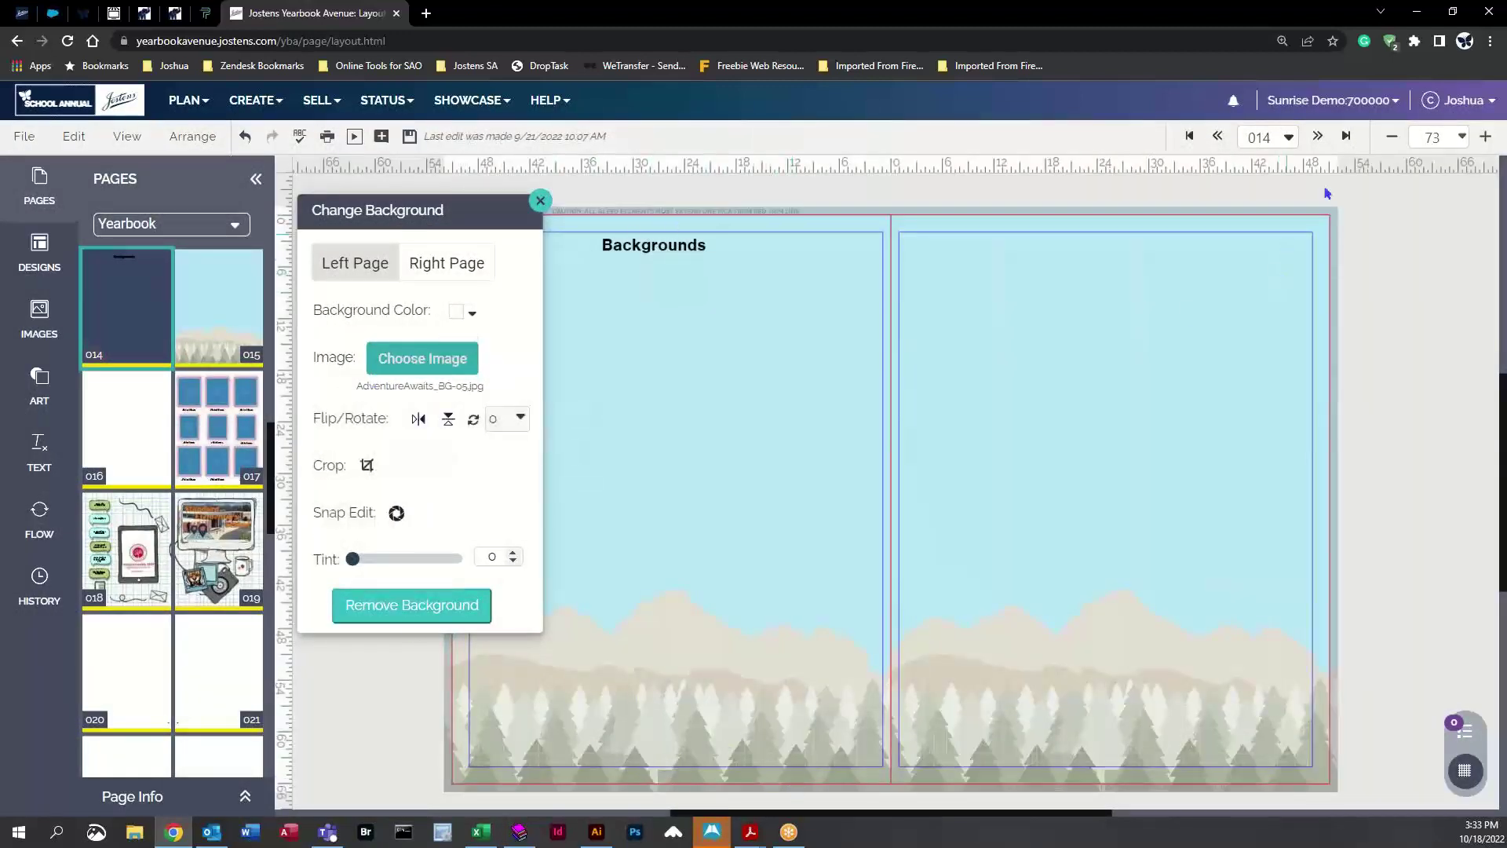
# Reset the browser's zoom level to 100%
pyautogui.click(1282, 41)
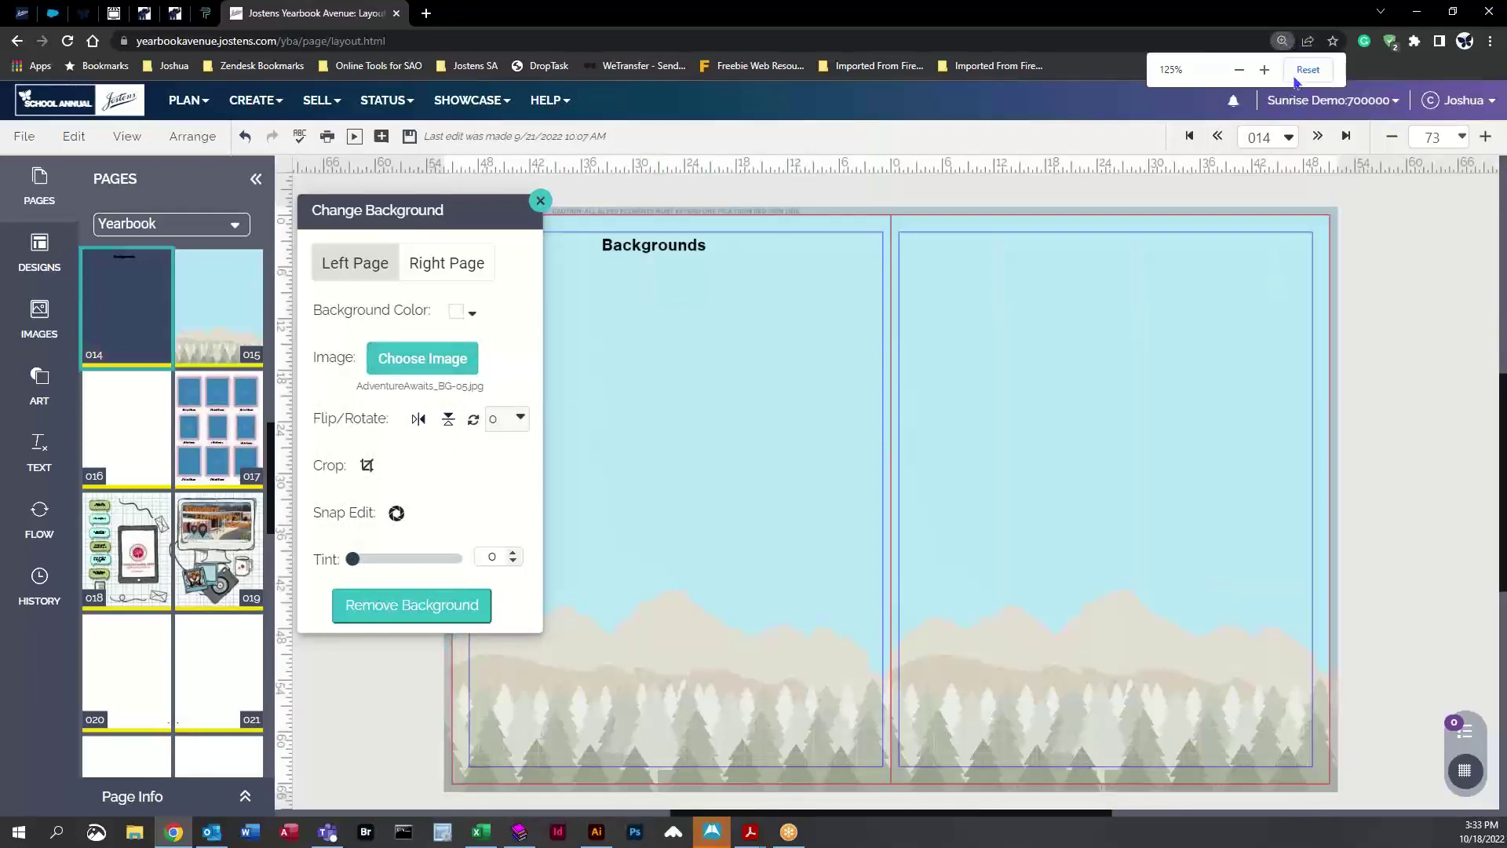
pyautogui.click(1308, 69)
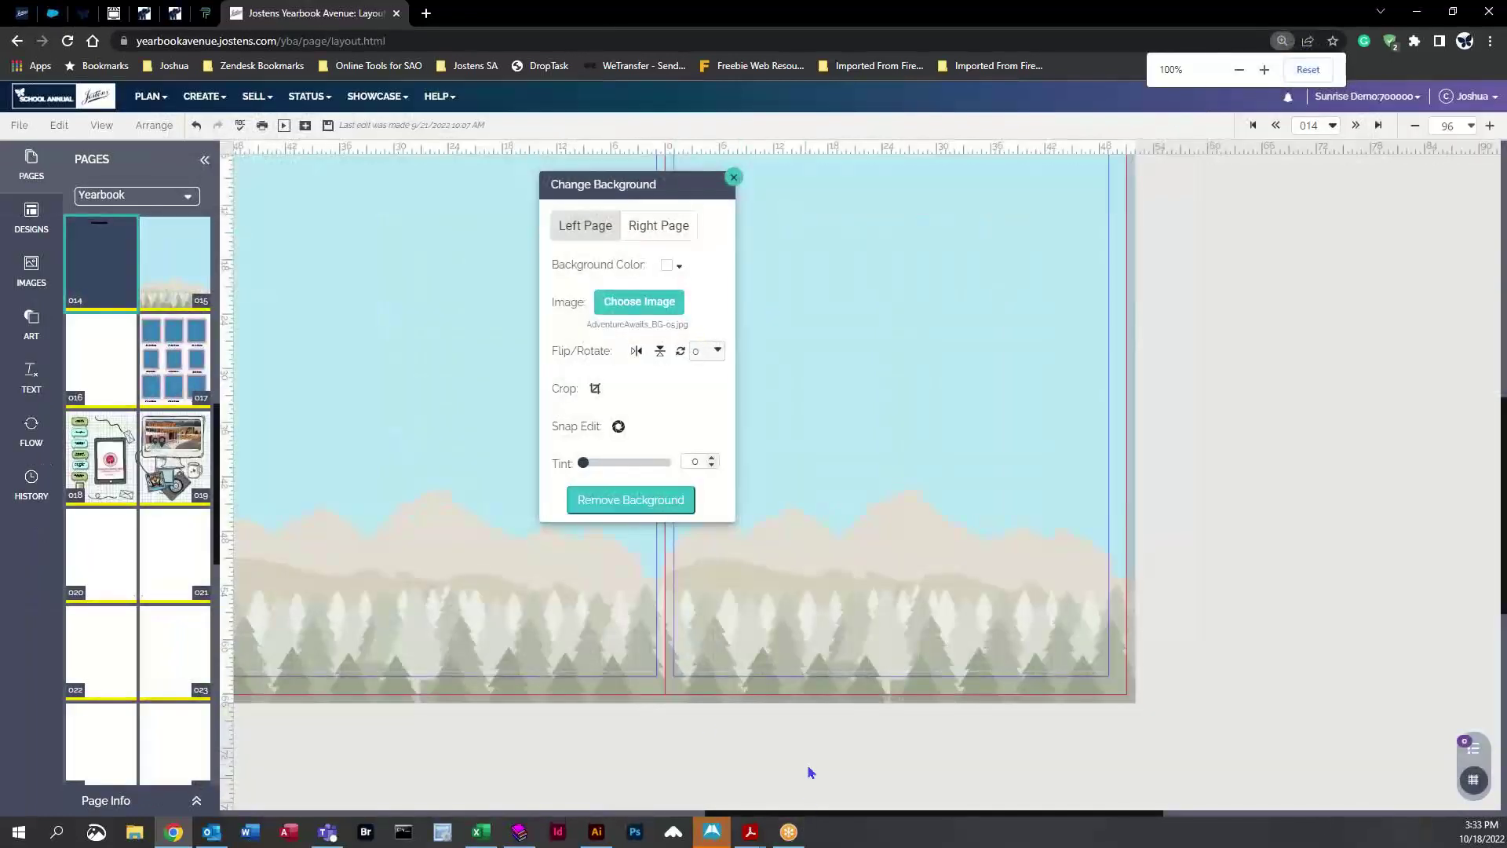
# Try replacing the left page's background with AdventureAwaits_BG-08.jpg, and undo the replacement and the removal of the previous background
pyautogui.scroll(2, 808, 770)
pyautogui.moveTo(895, 816); pyautogui.dragTo(848, 816)
pyautogui.click(620, 502)
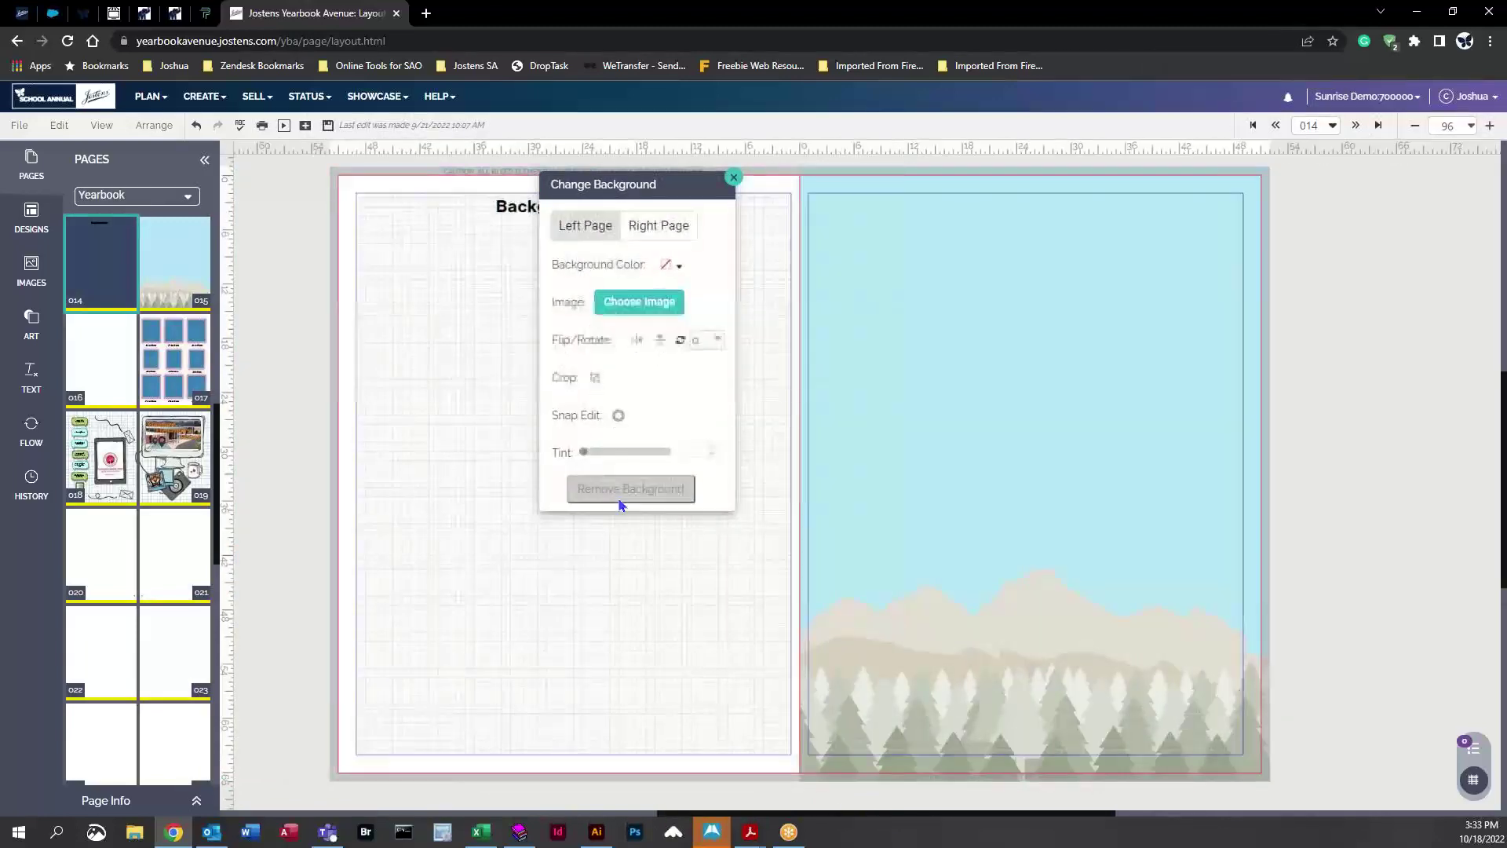
pyautogui.click(639, 302)
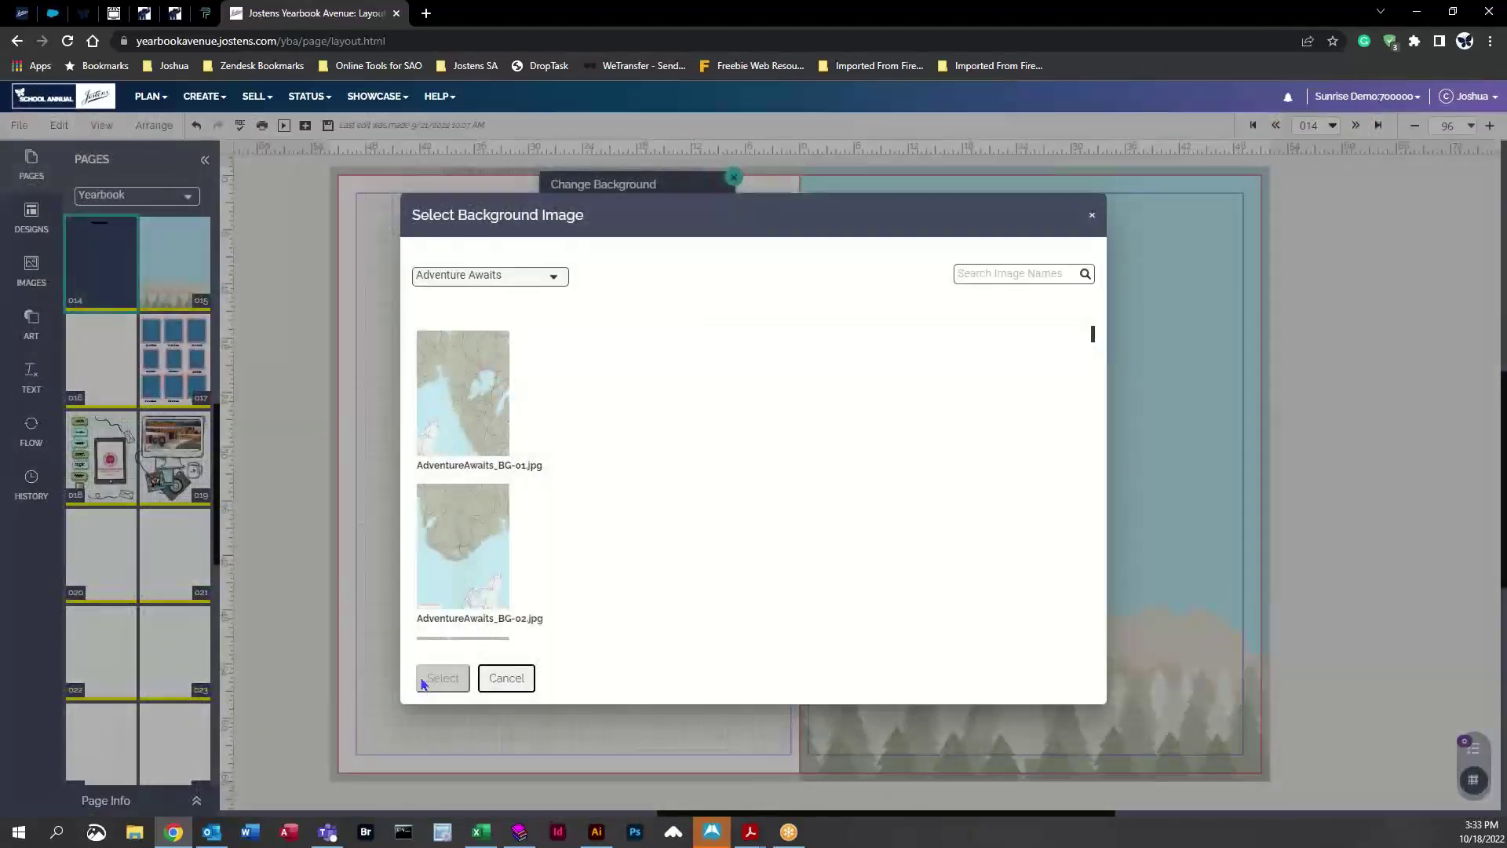
pyautogui.scroll(-10, 482, 409)
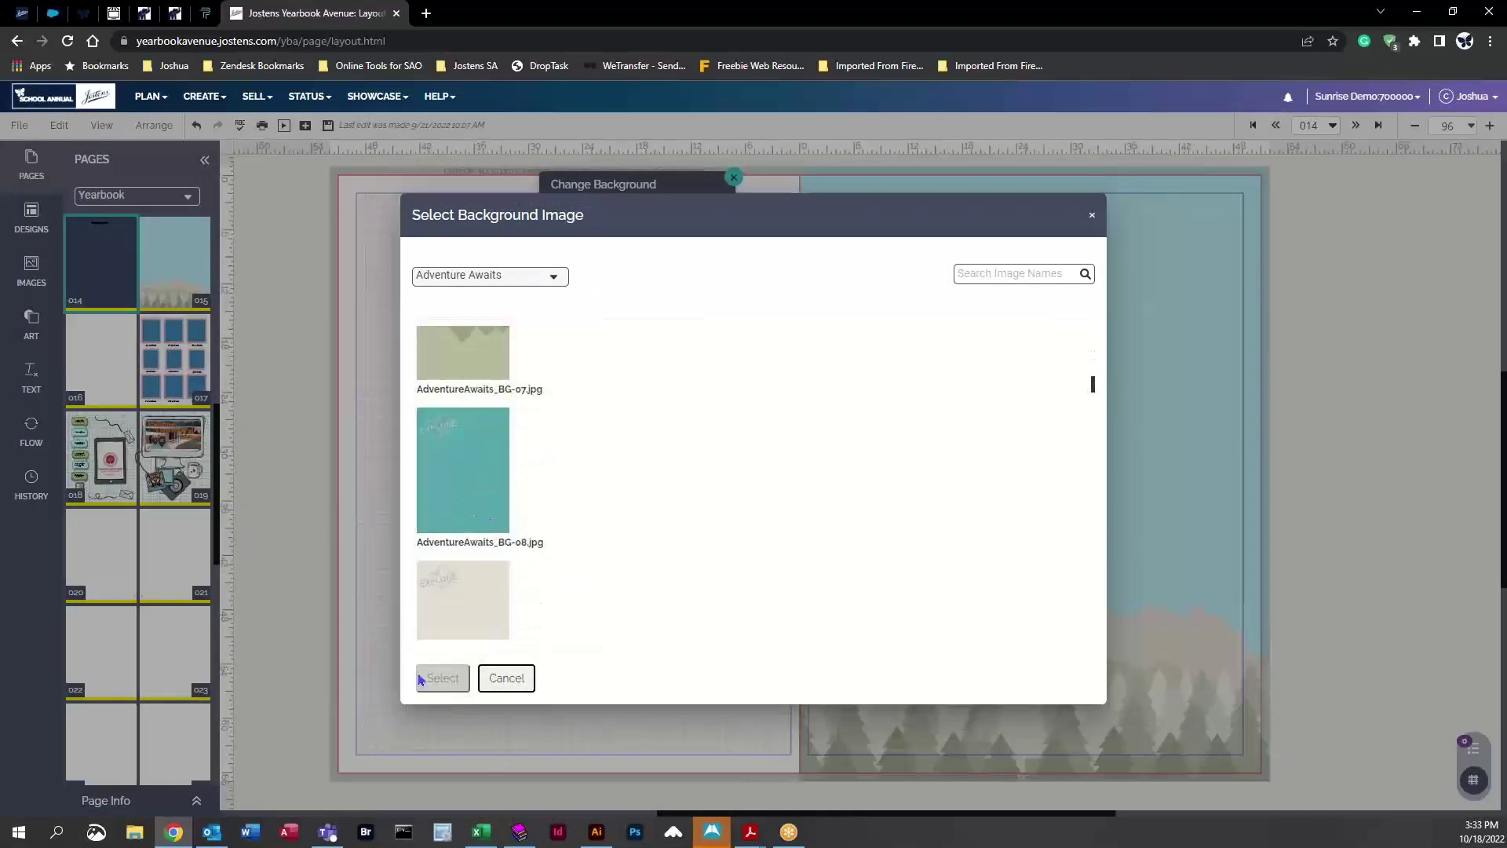
pyautogui.click(469, 451)
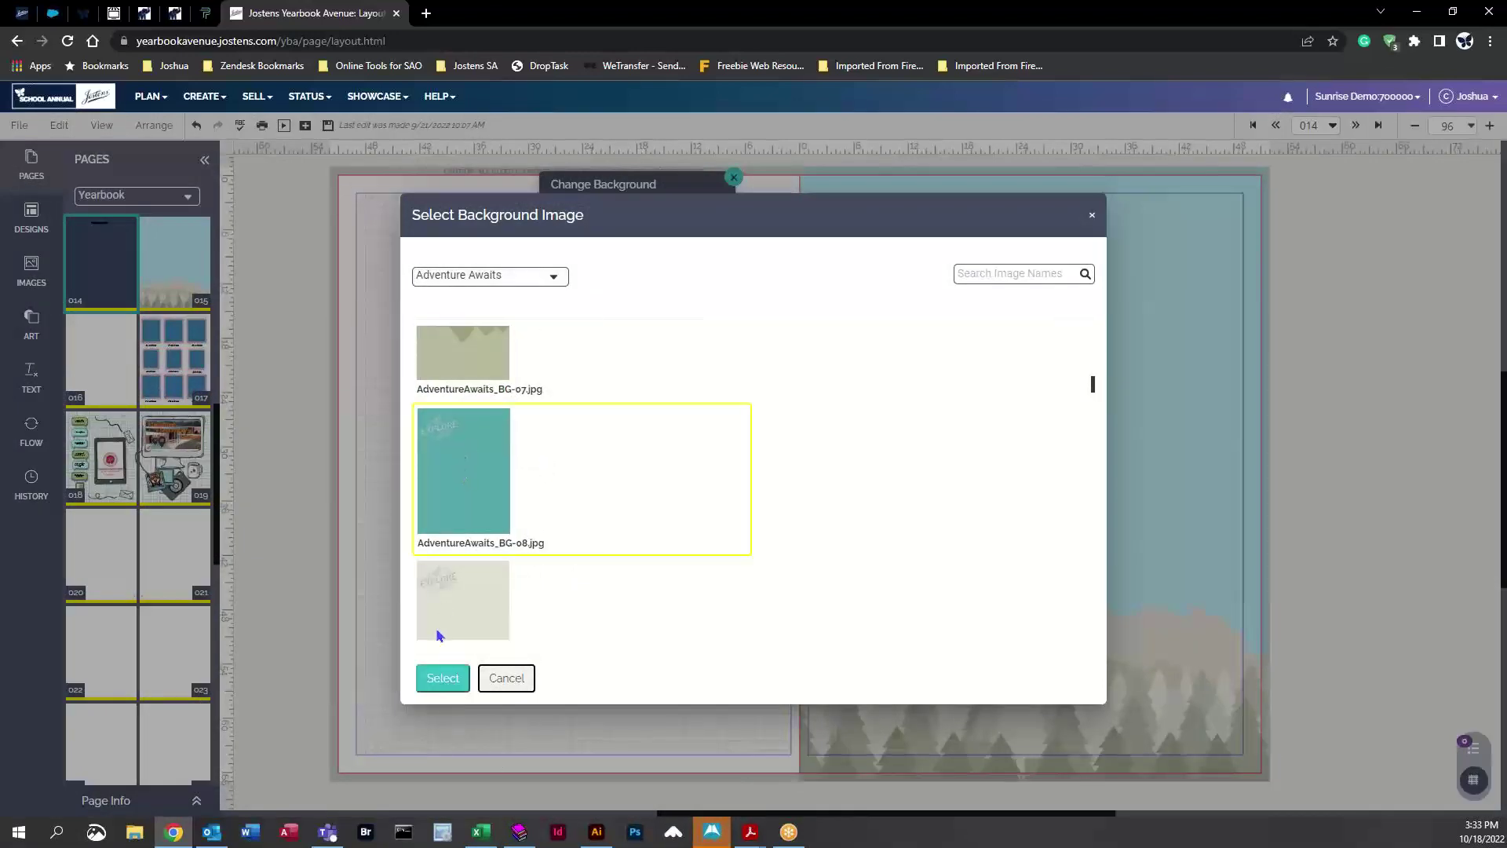
pyautogui.click(438, 680)
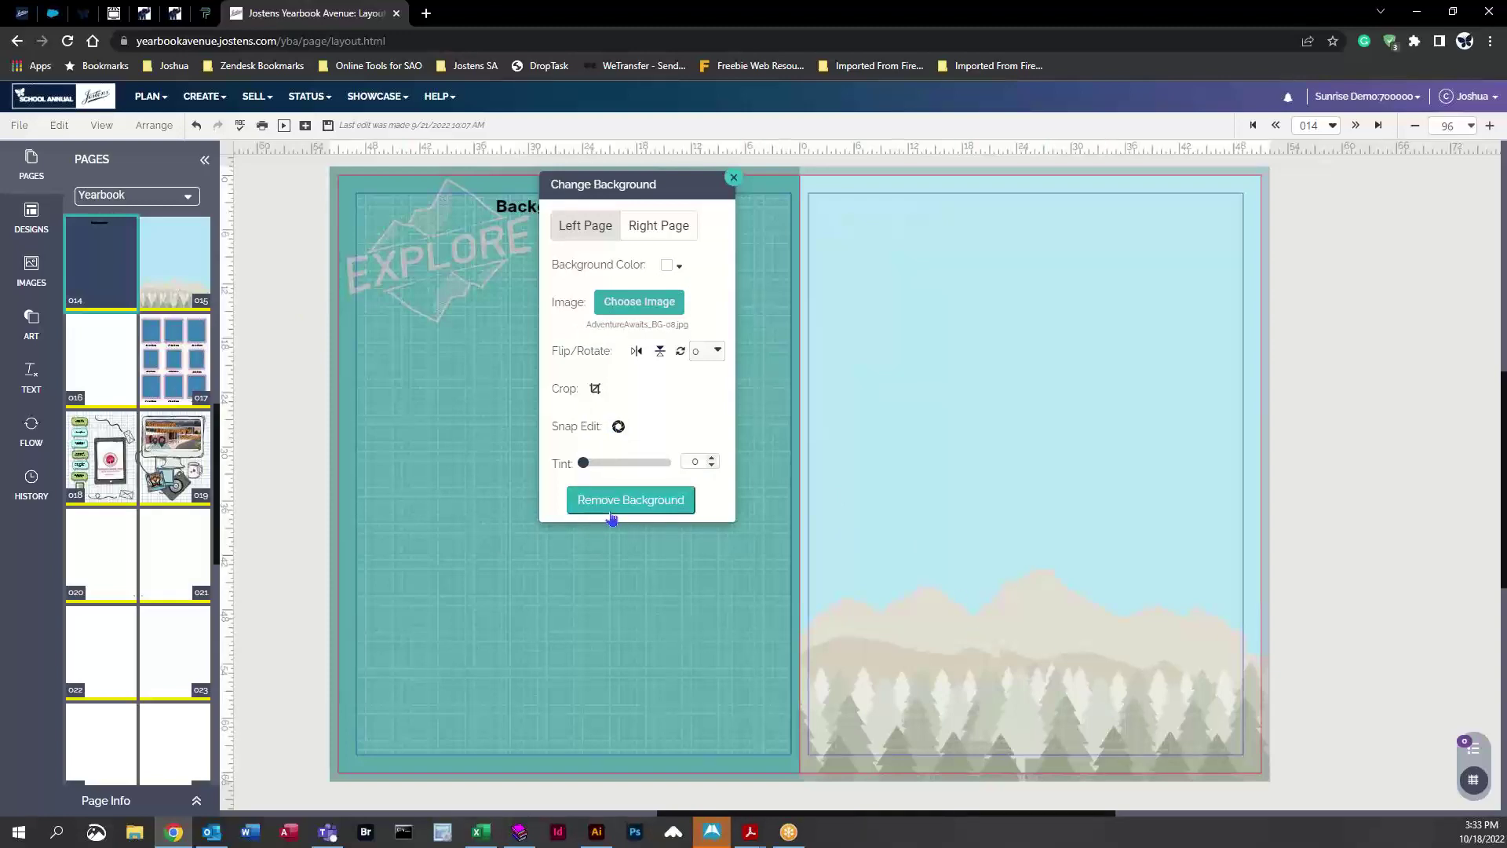
pyautogui.click(194, 126)
pyautogui.click(192, 127)
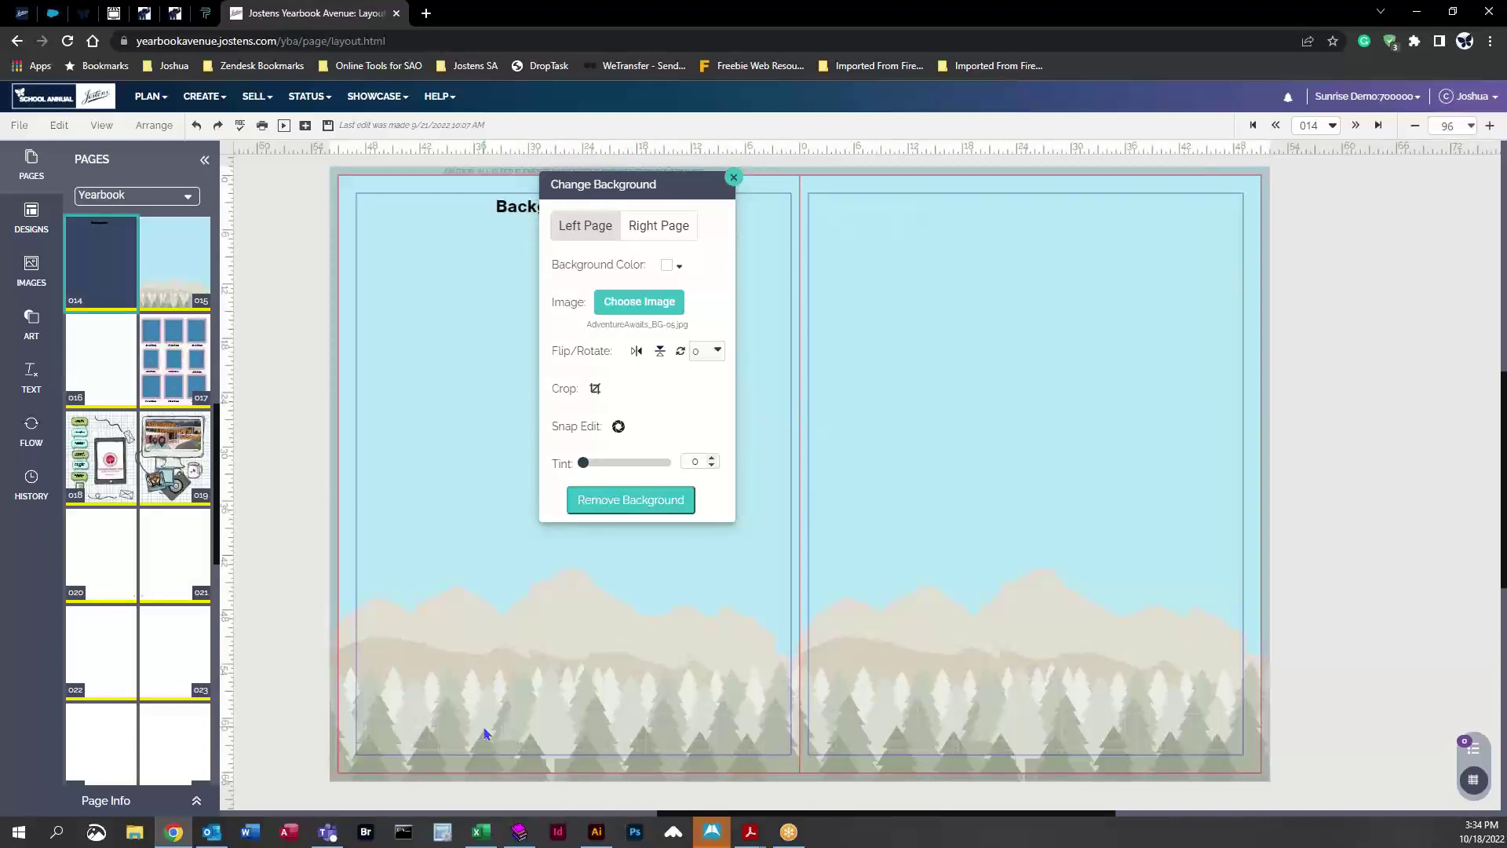
# Close the background settings, open page 016 while saving the changes, and show the available image frame shapes
pyautogui.click(733, 177)
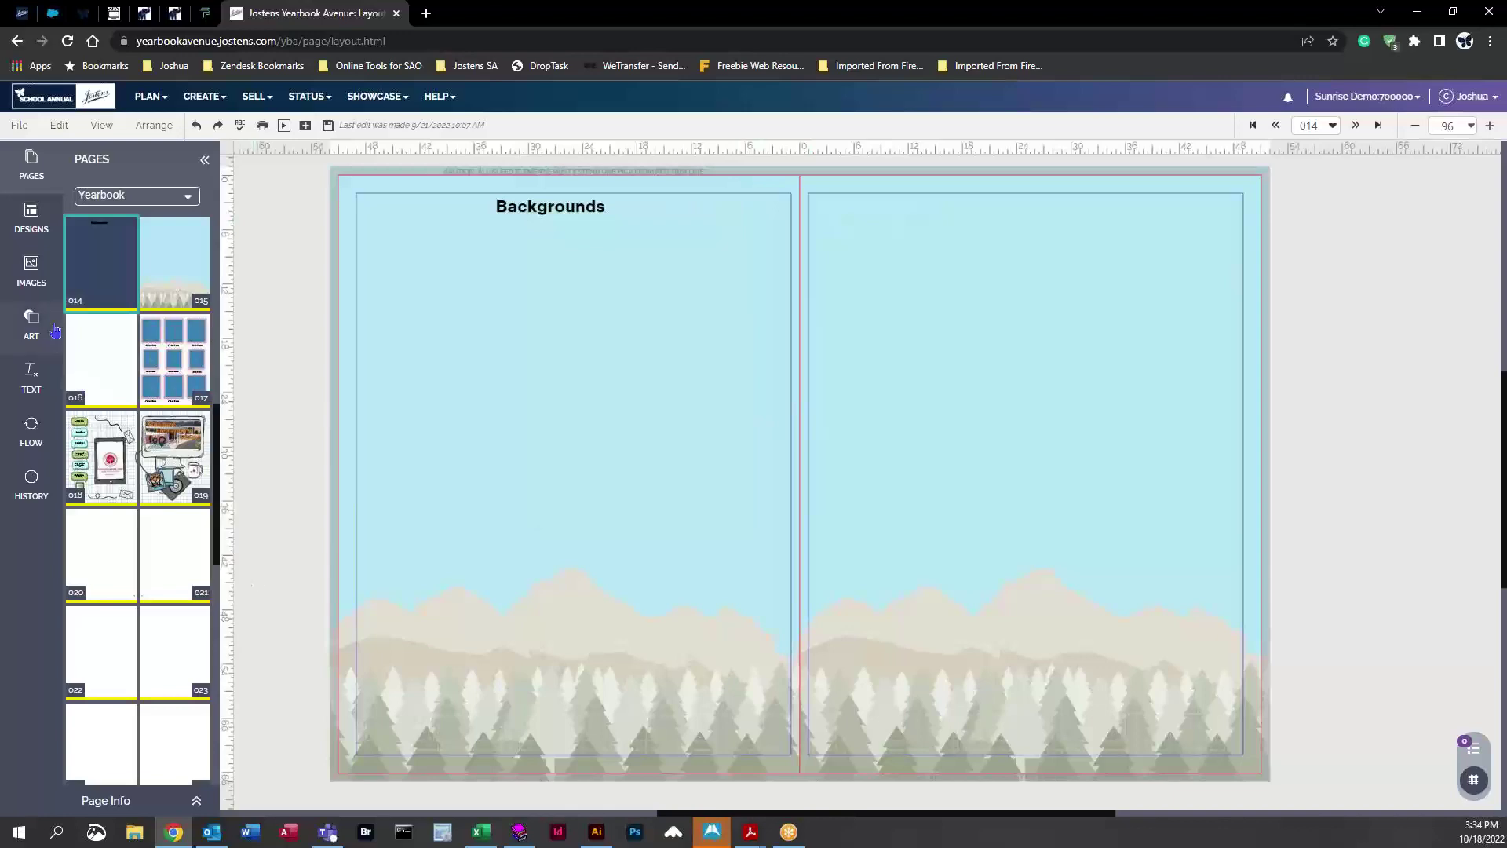
pyautogui.click(76, 355)
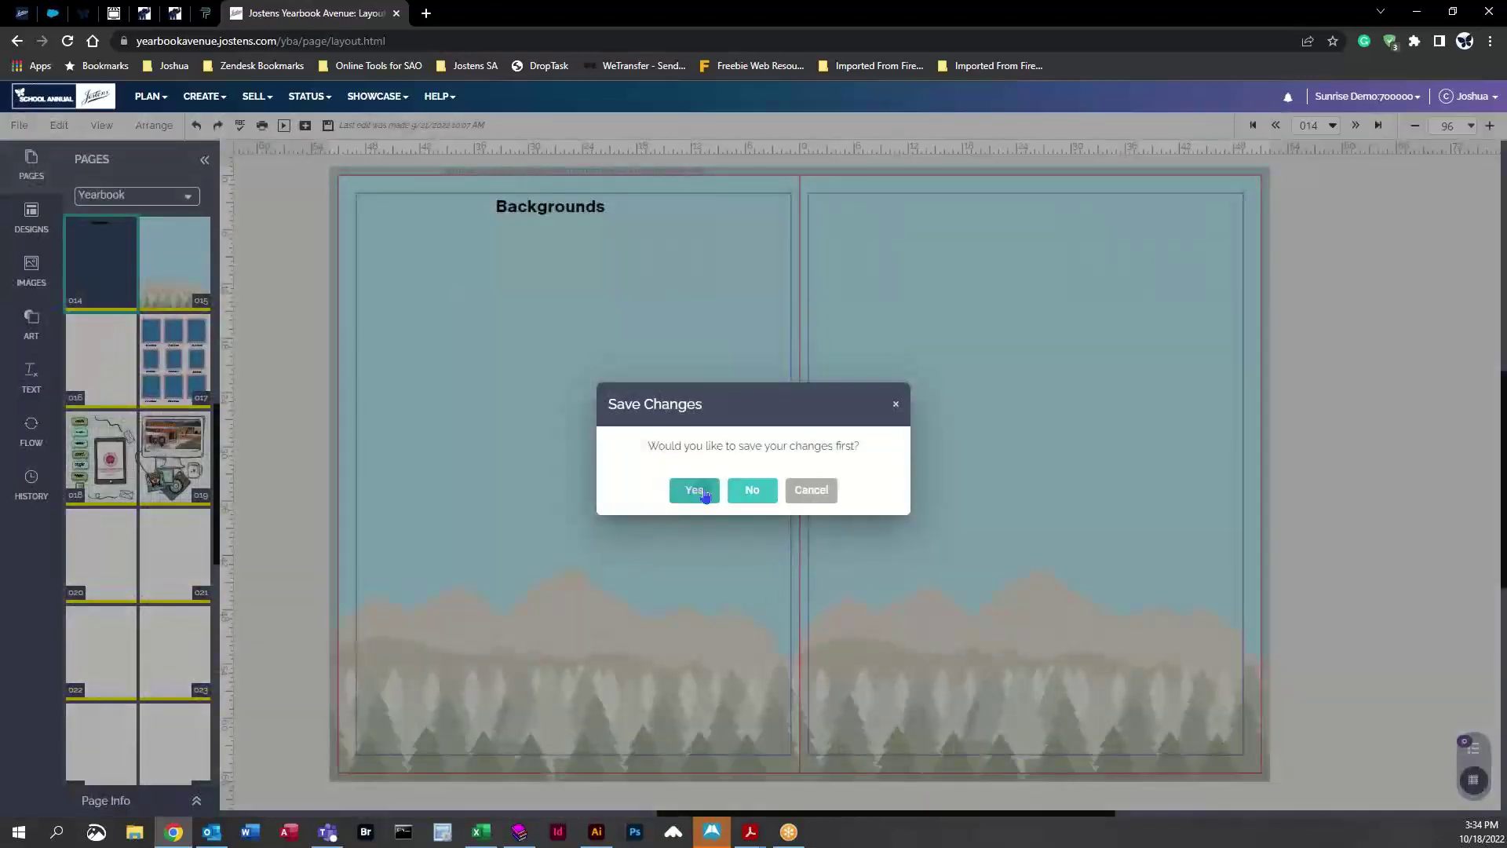
pyautogui.press('Return')
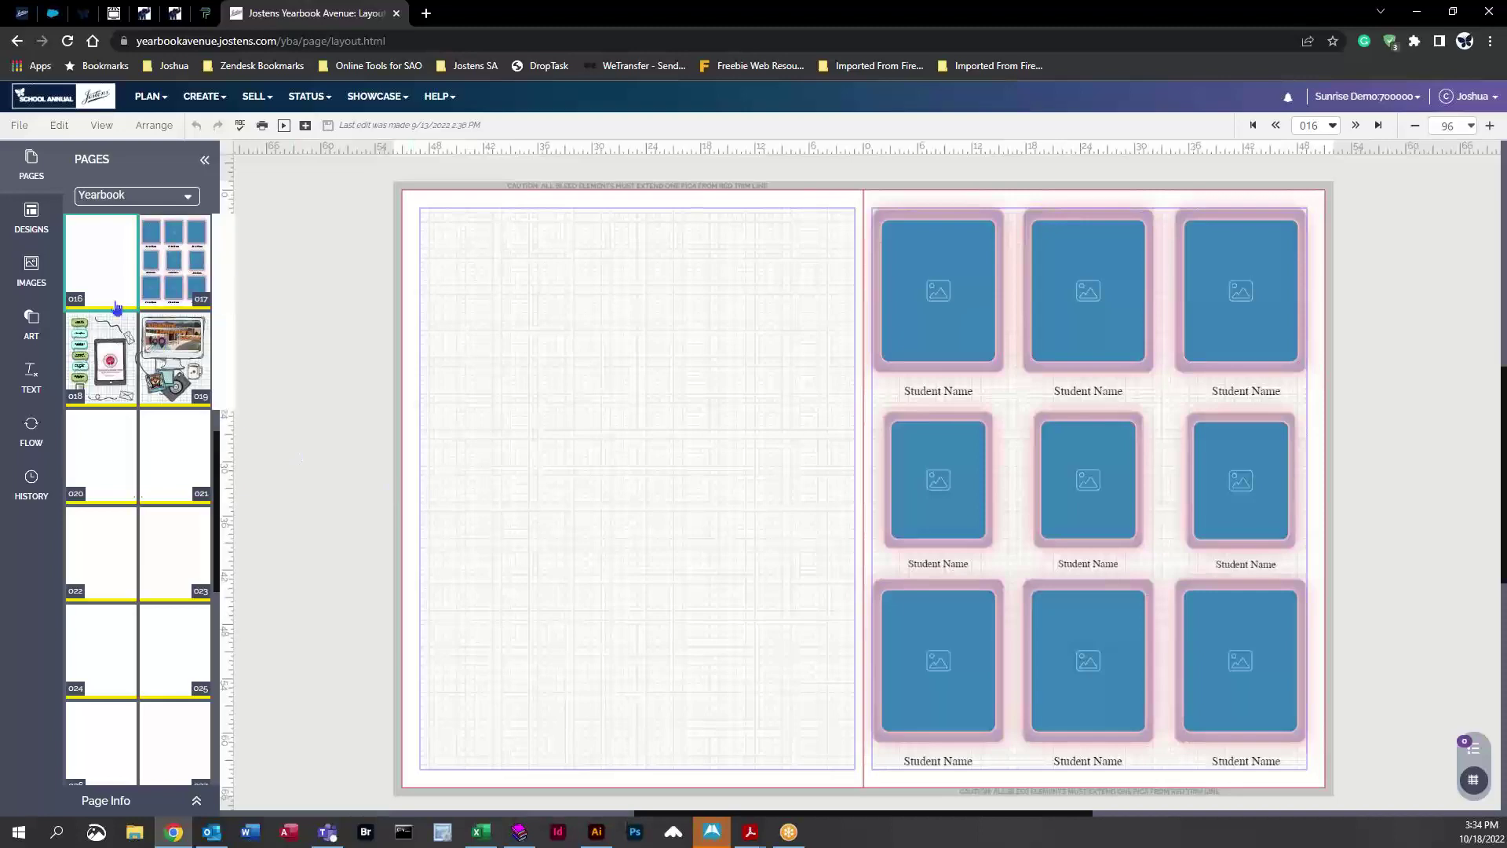
pyautogui.click(34, 343)
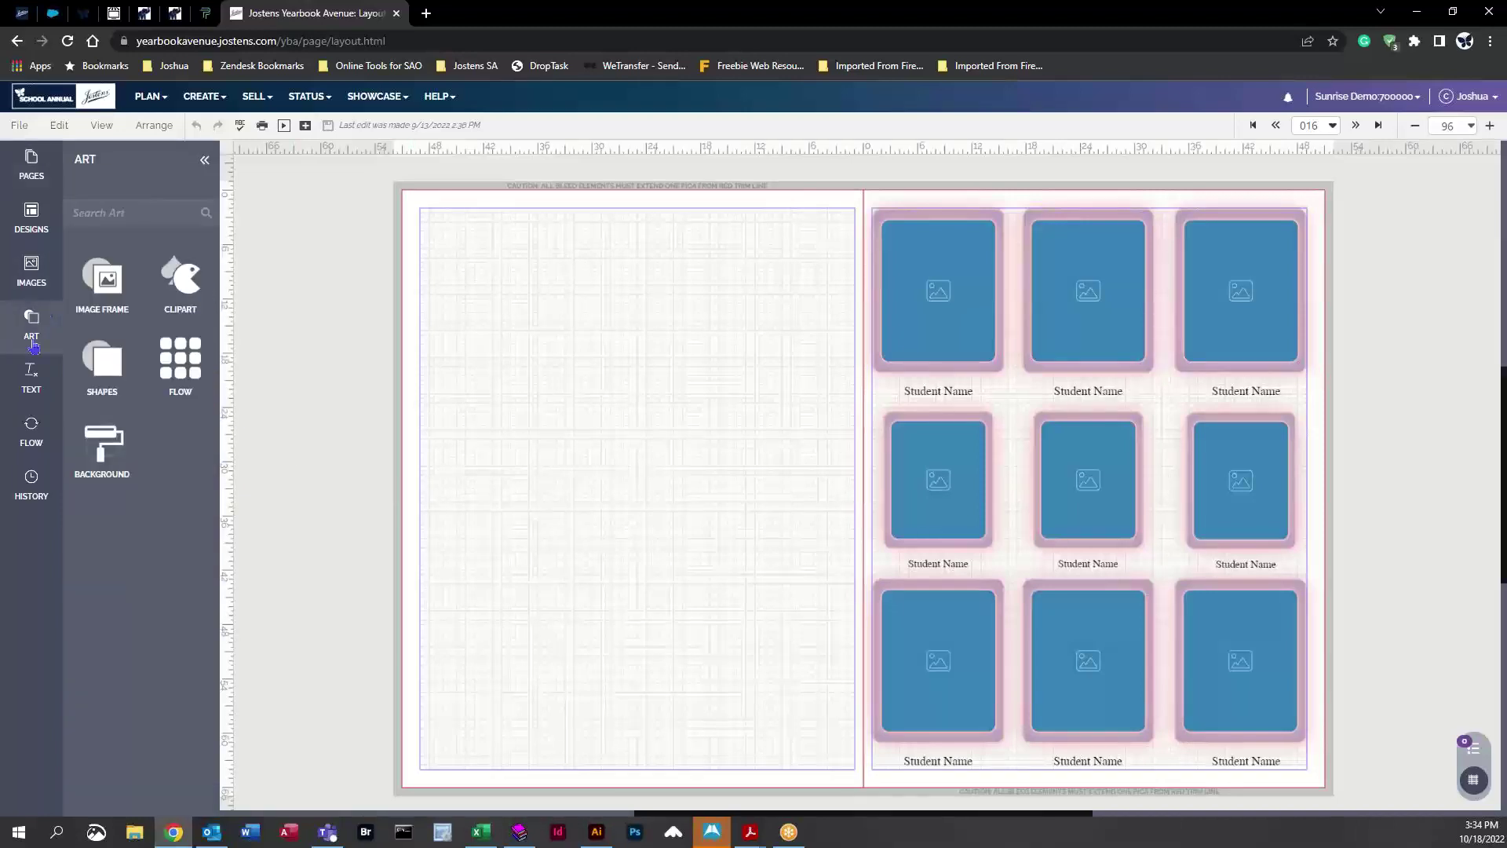
pyautogui.click(111, 295)
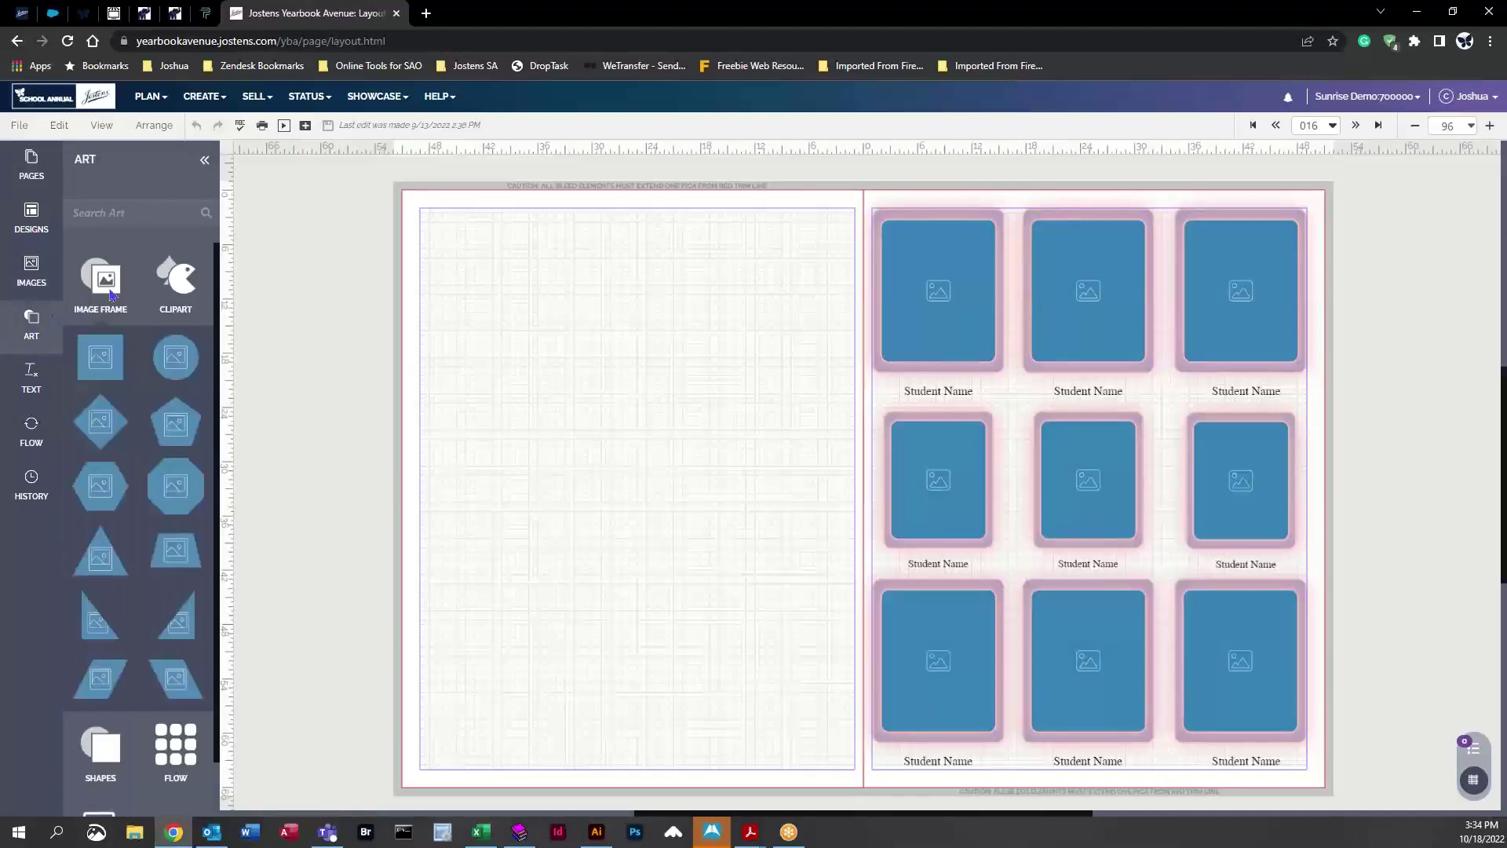
# Try moving the first student portrait in the right page's middle row to the left page, undo it, and realign the portrait in its row
pyautogui.click(966, 477)
pyautogui.moveTo(947, 434); pyautogui.dragTo(586, 307)
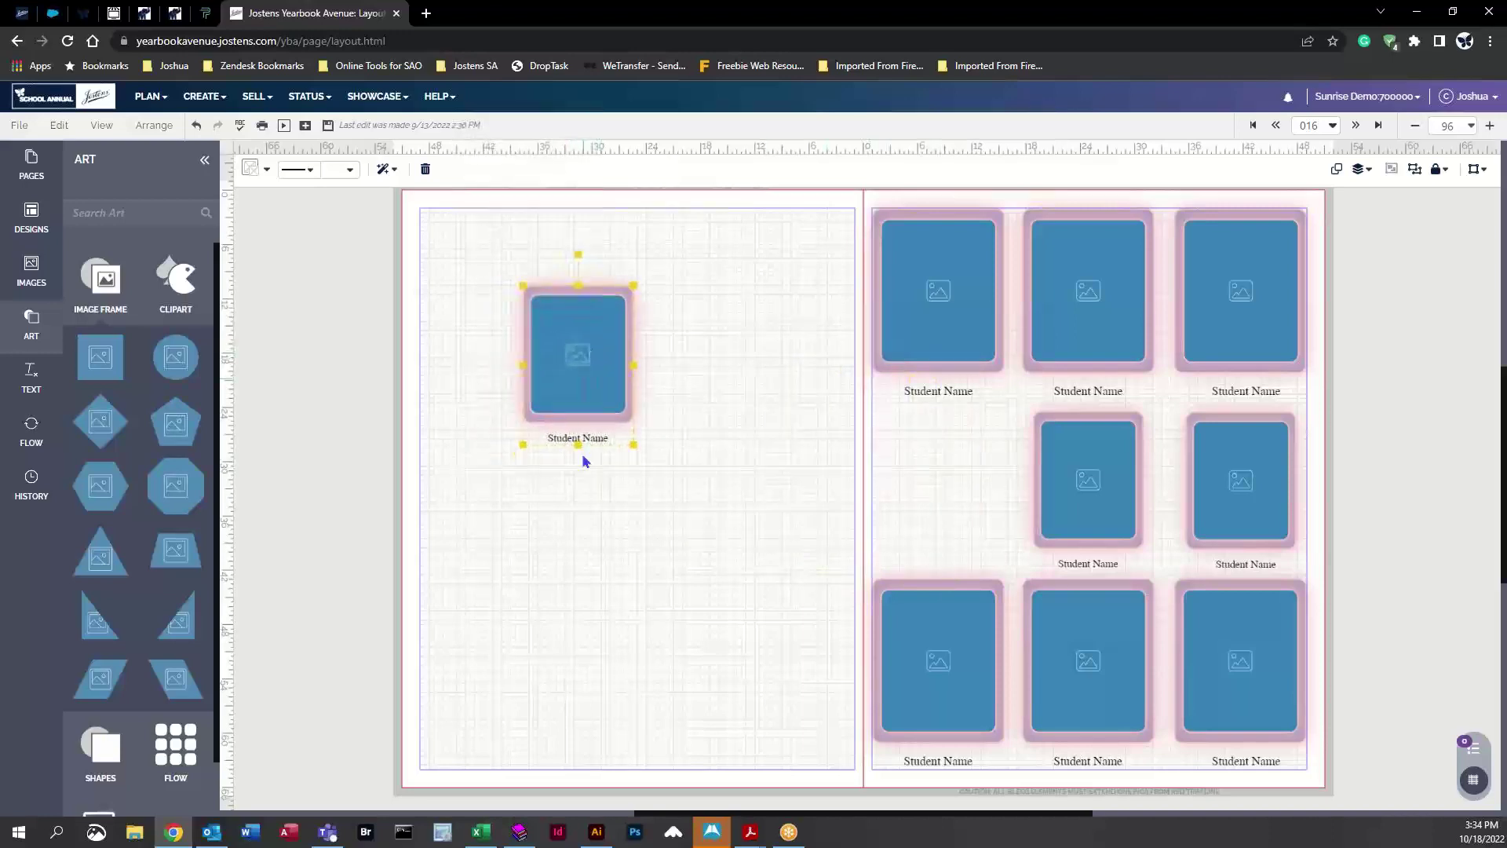
pyautogui.click(632, 526)
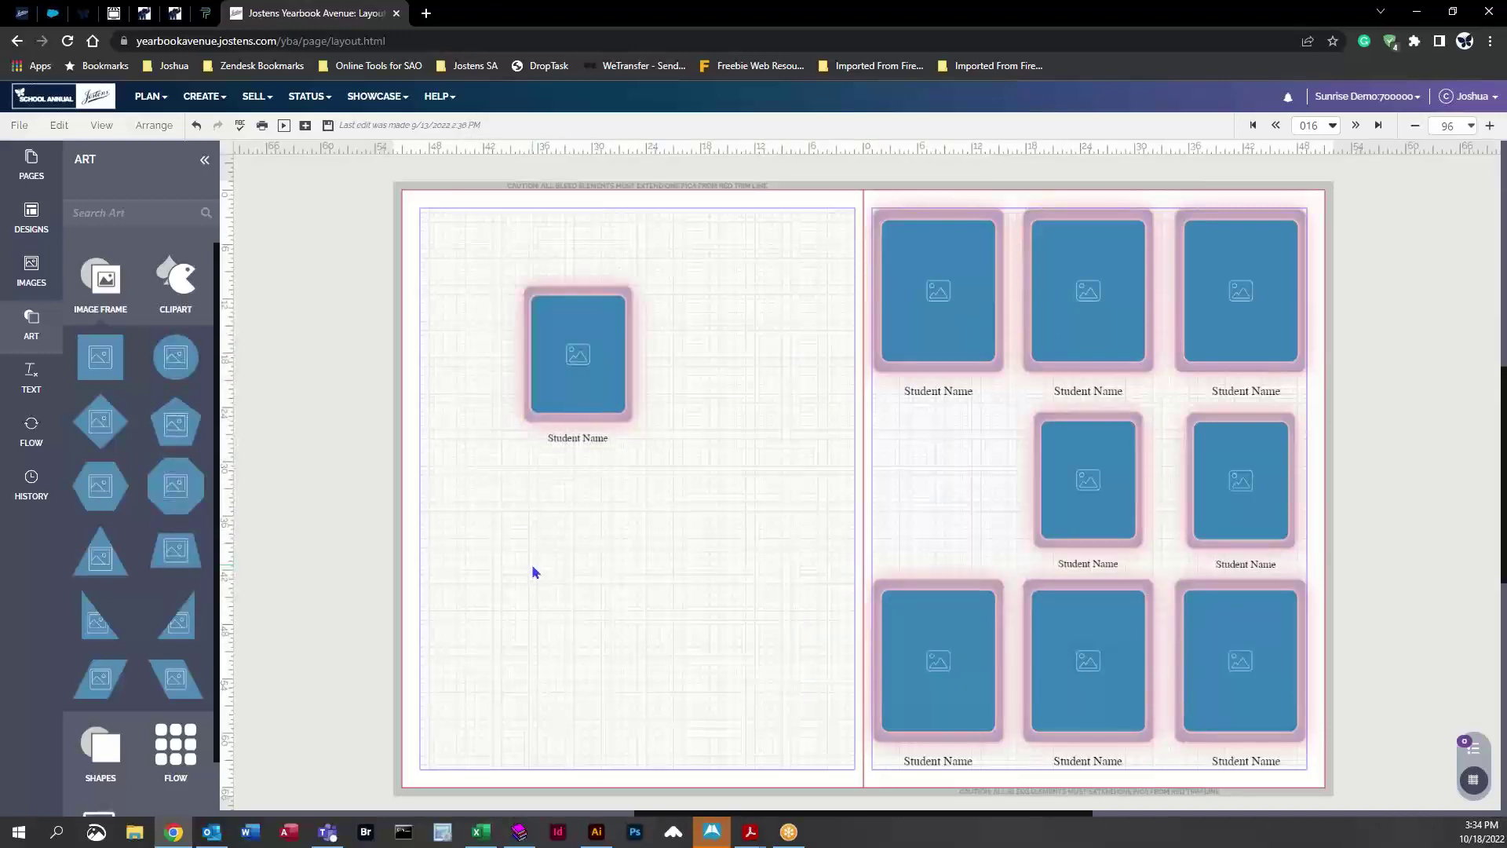
pyautogui.hotkey('ctrl', 'z')
pyautogui.hotkey('ctrl', 'z')
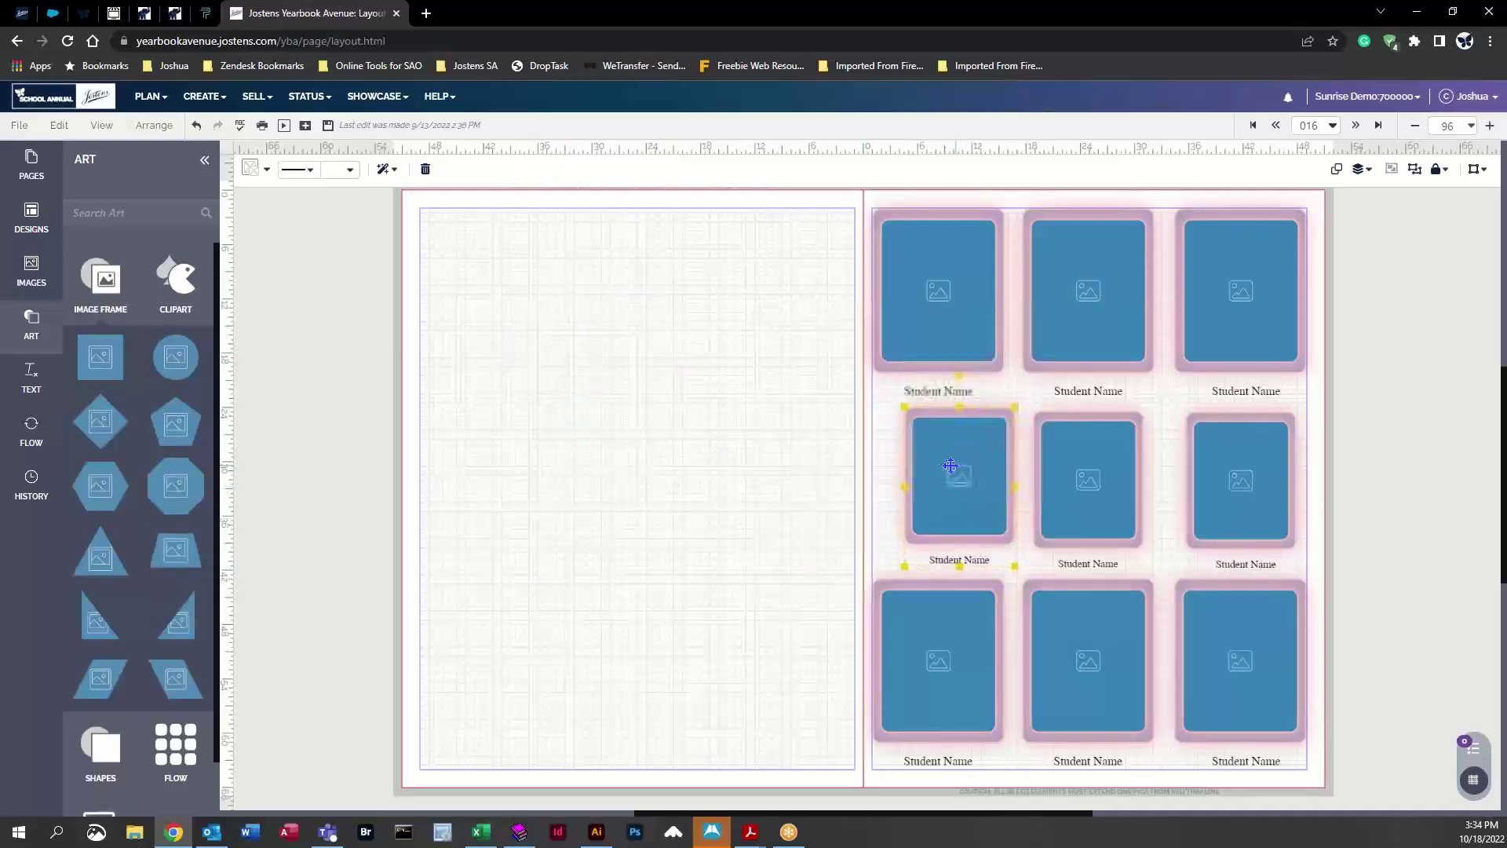
pyautogui.moveTo(950, 465); pyautogui.dragTo(930, 467)
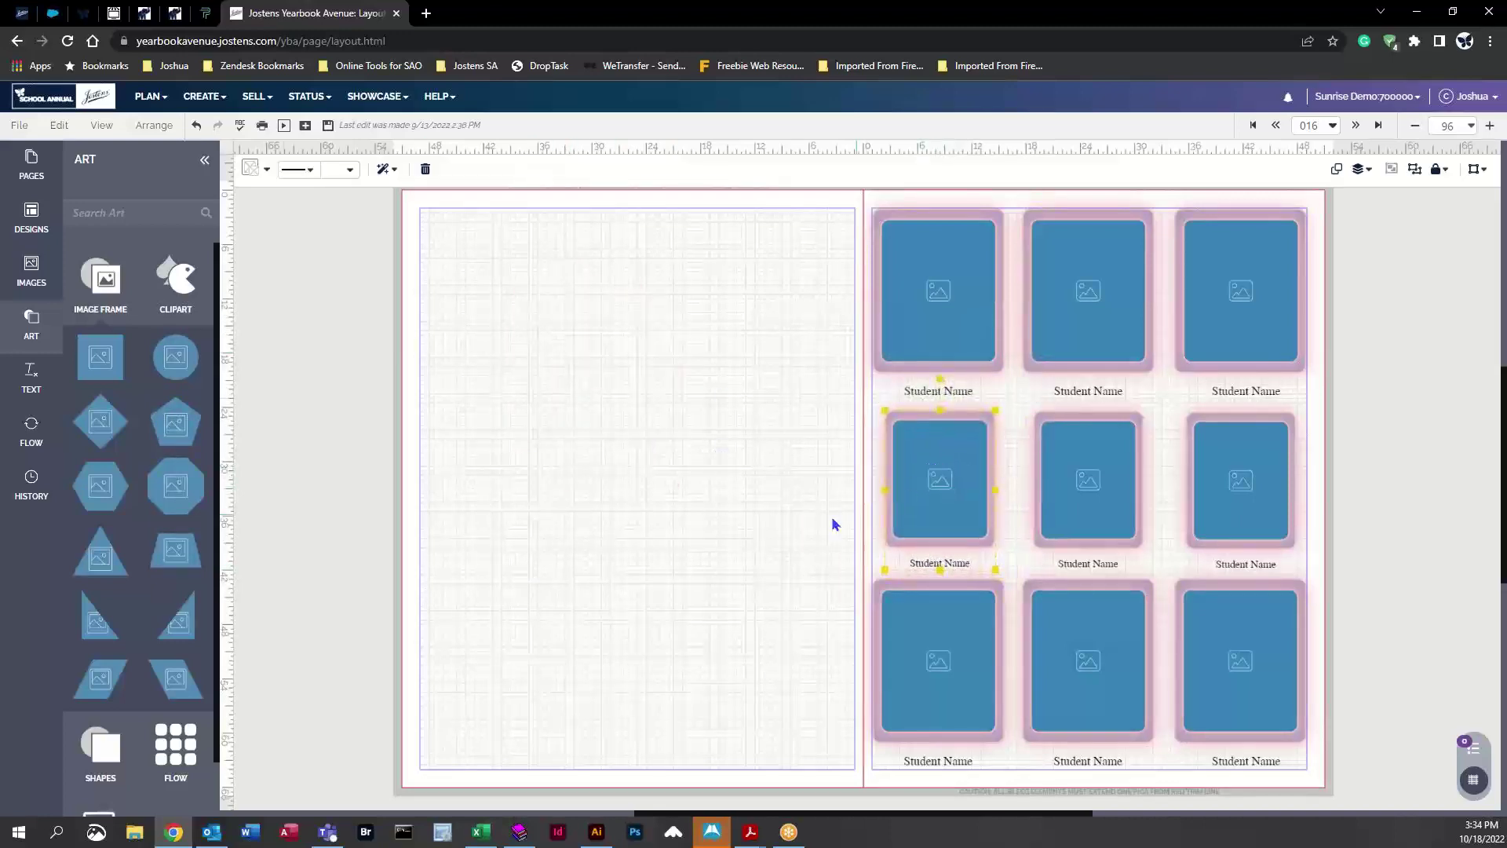
# Place a square image frame in the upper part of the left page and give it a 1 pt border
pyautogui.moveTo(97, 356); pyautogui.dragTo(624, 351)
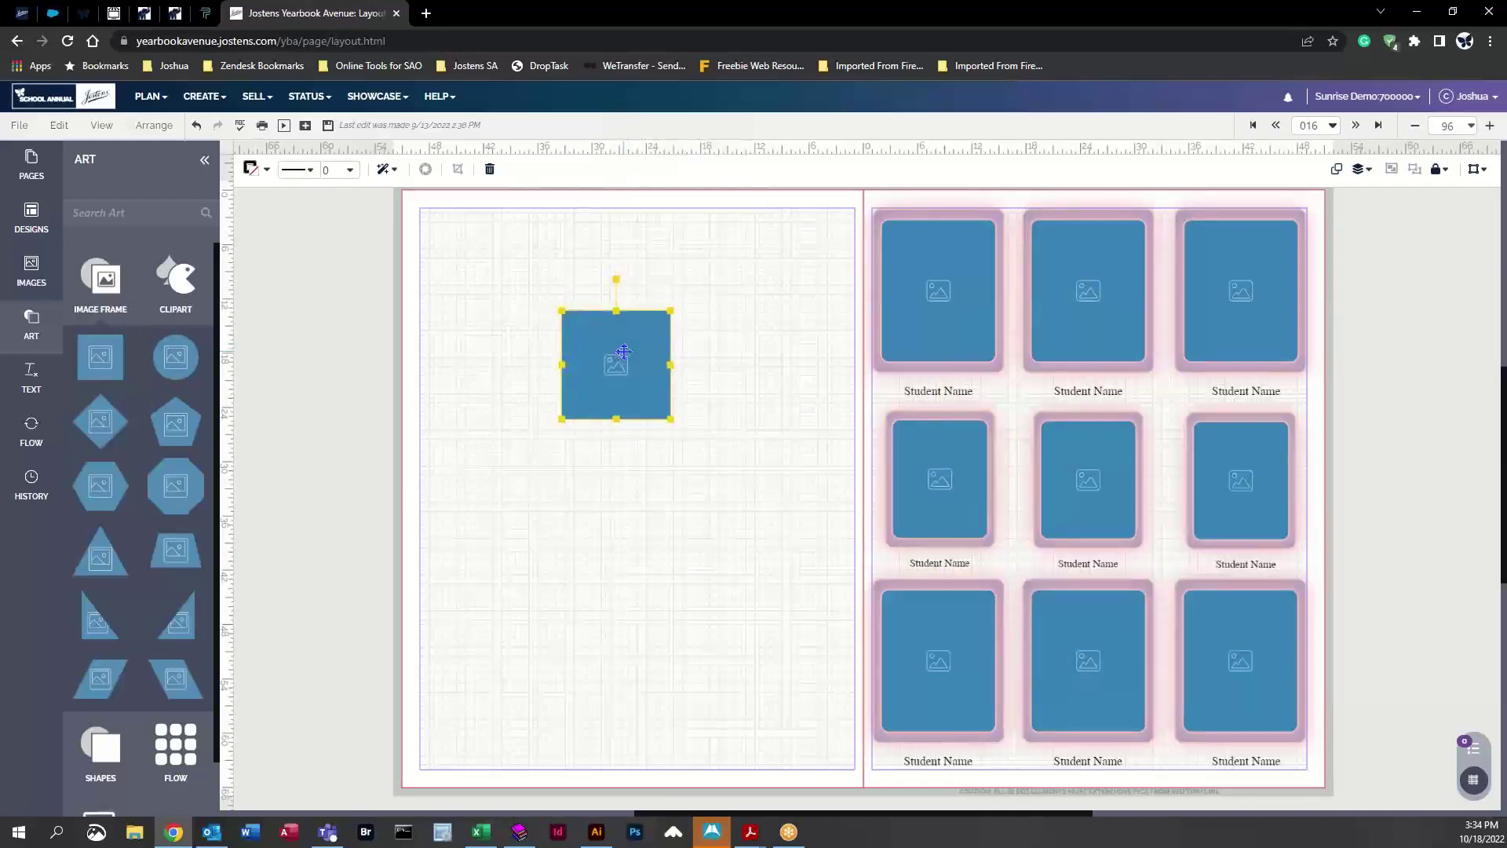
pyautogui.click(266, 170)
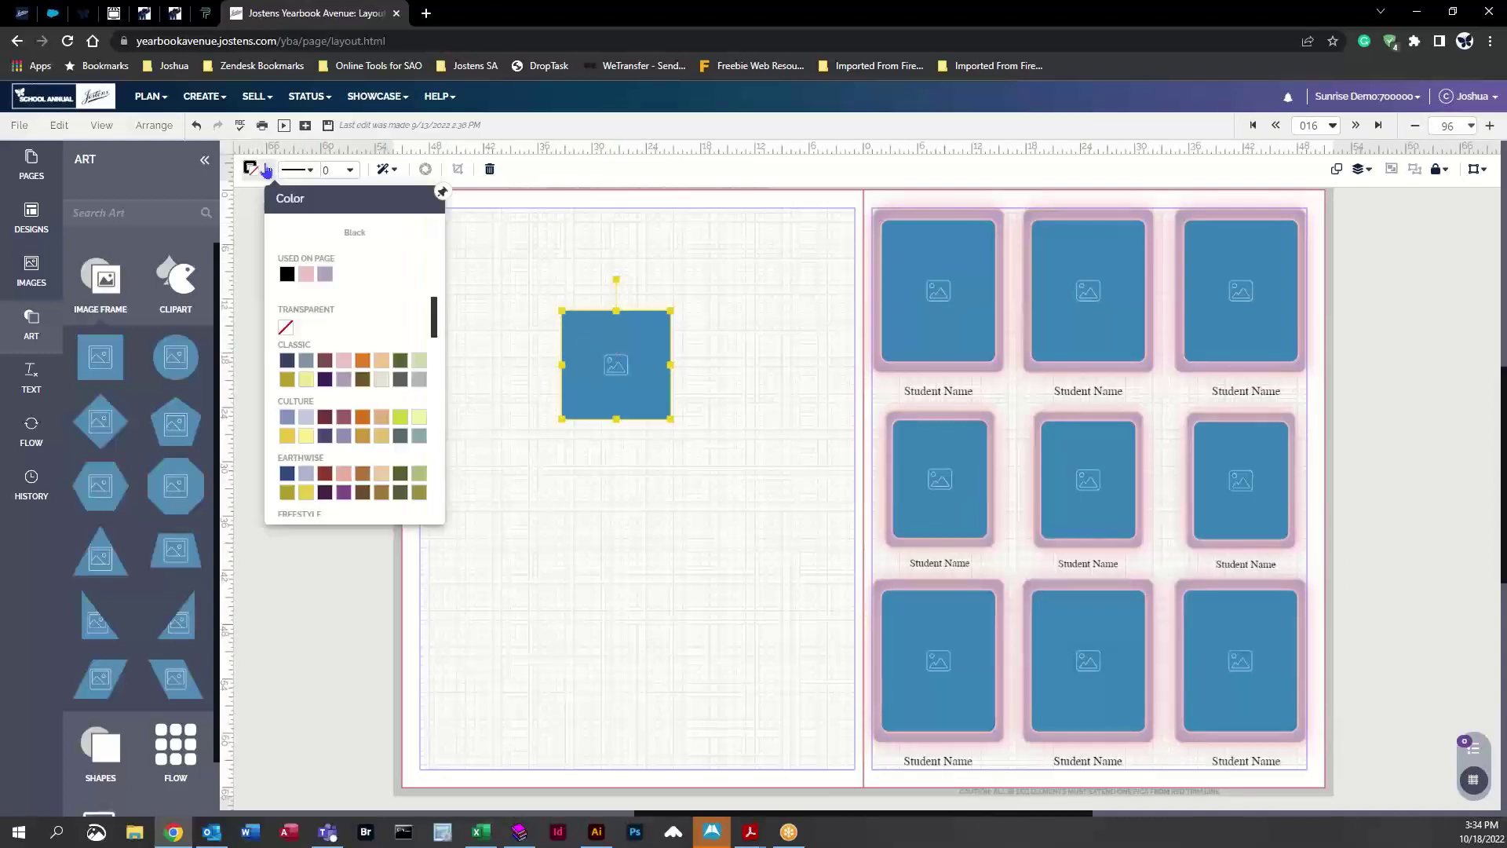
pyautogui.click(316, 172)
pyautogui.click(345, 236)
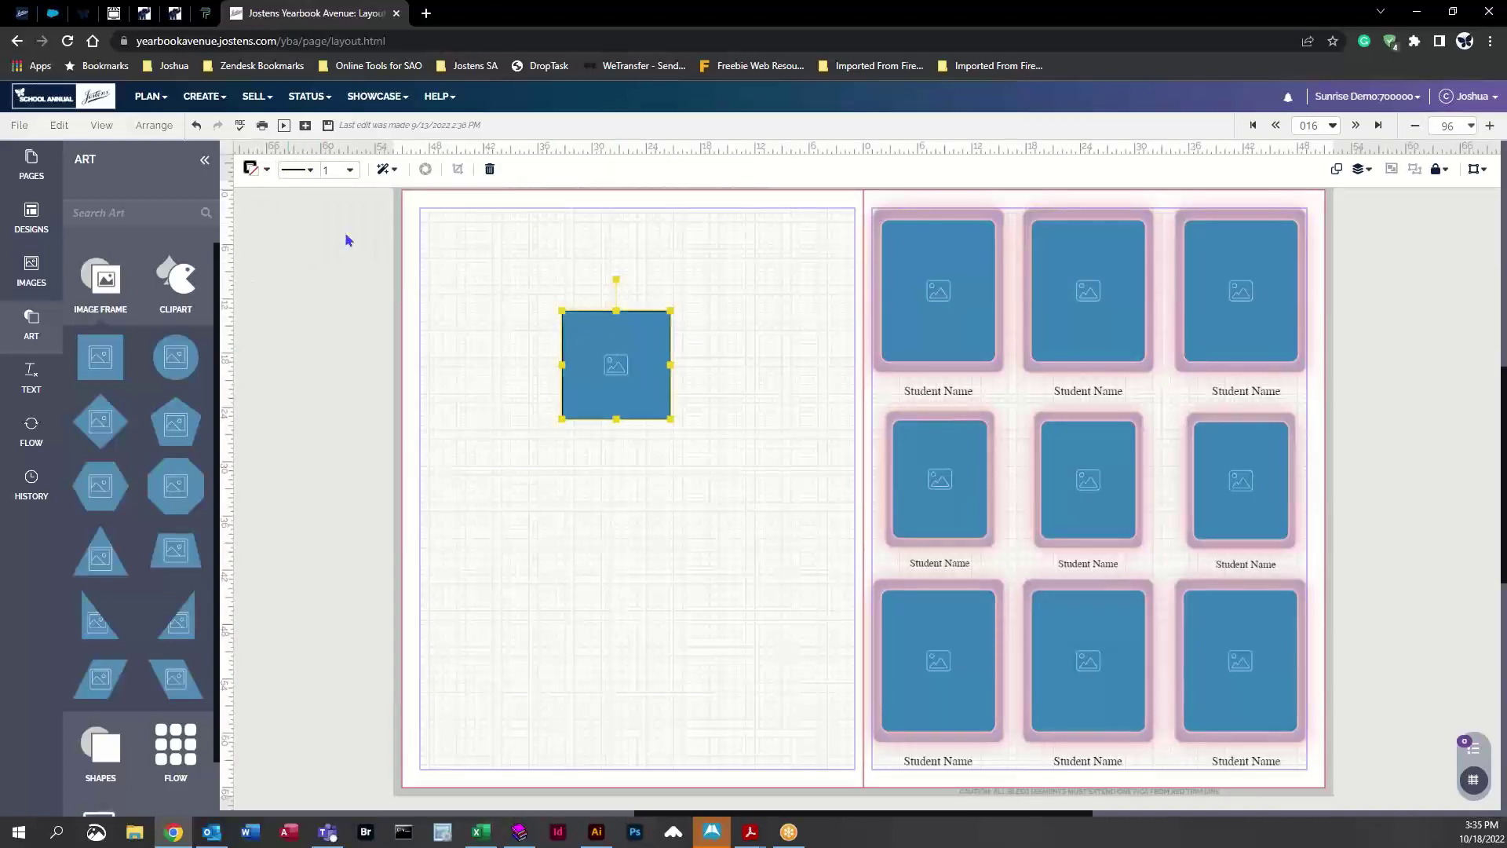
# Try border thicknesses of 6 pt and 9 pt on the square image frame, and set the border to 2 pt
pyautogui.click(349, 170)
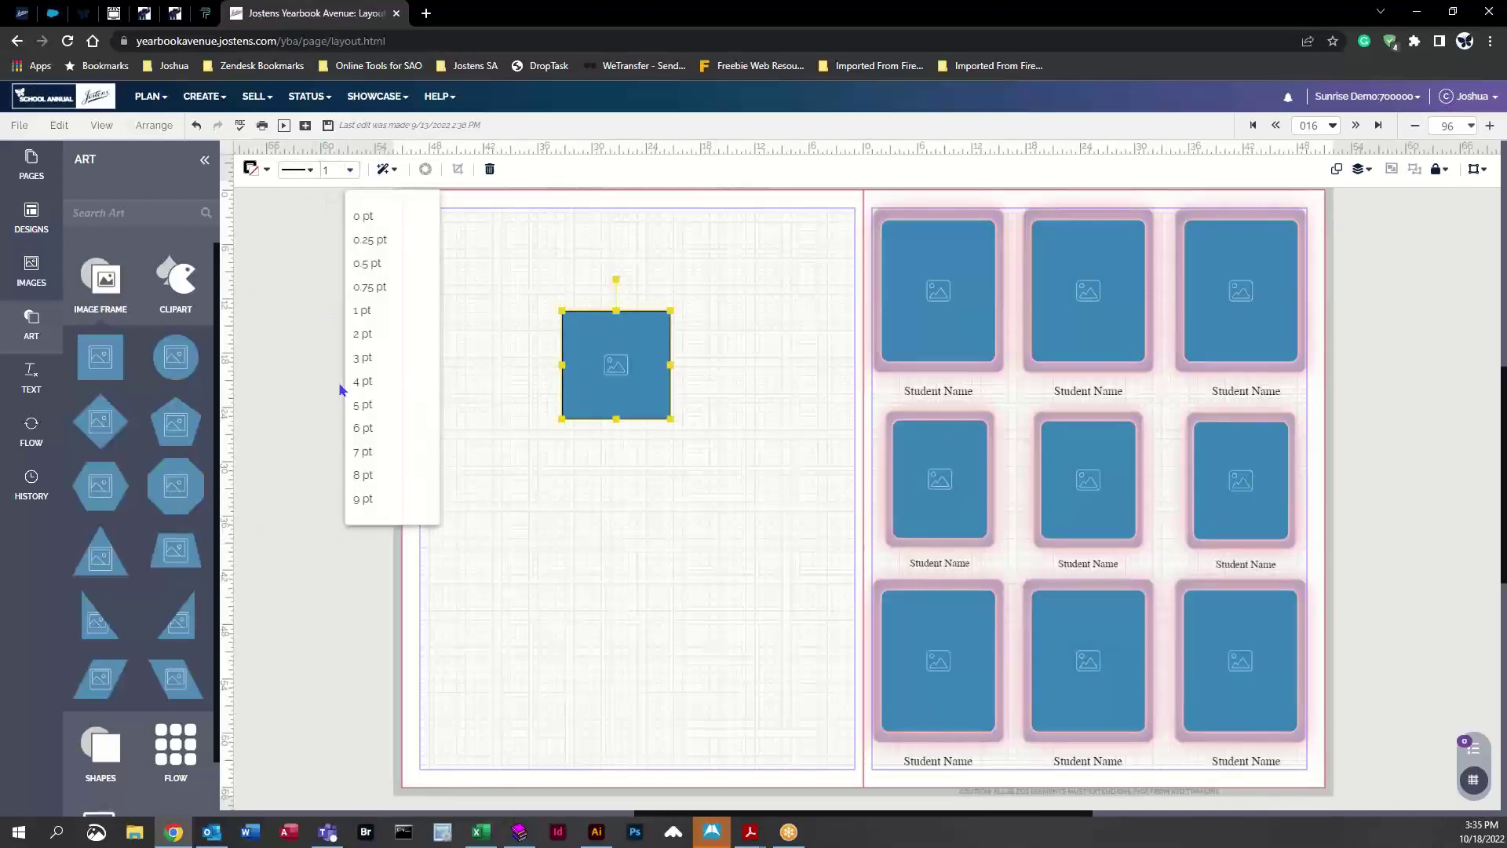
pyautogui.click(387, 428)
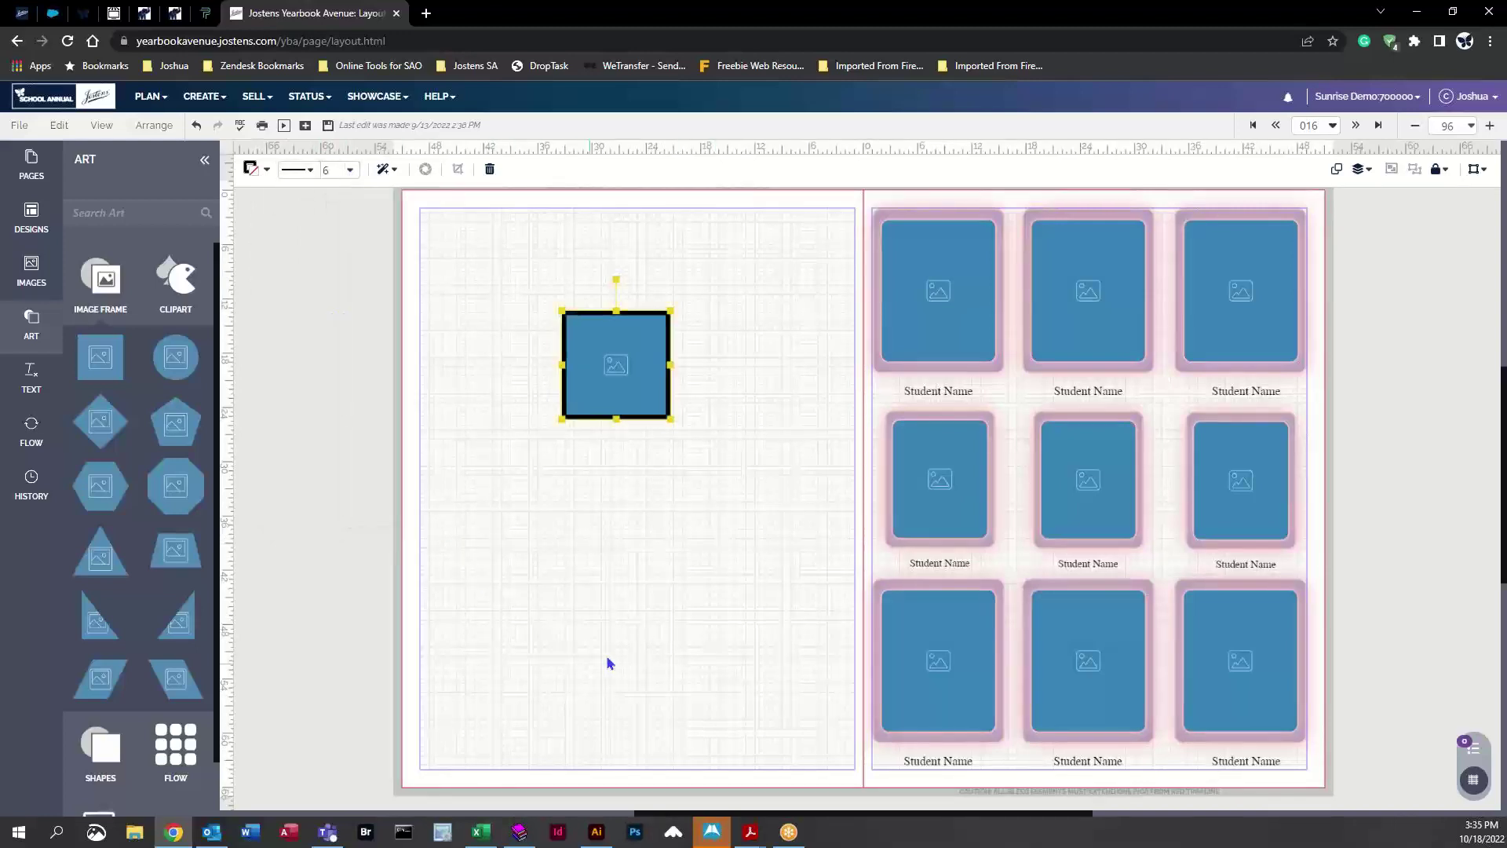
pyautogui.click(349, 170)
pyautogui.click(369, 499)
pyautogui.click(350, 171)
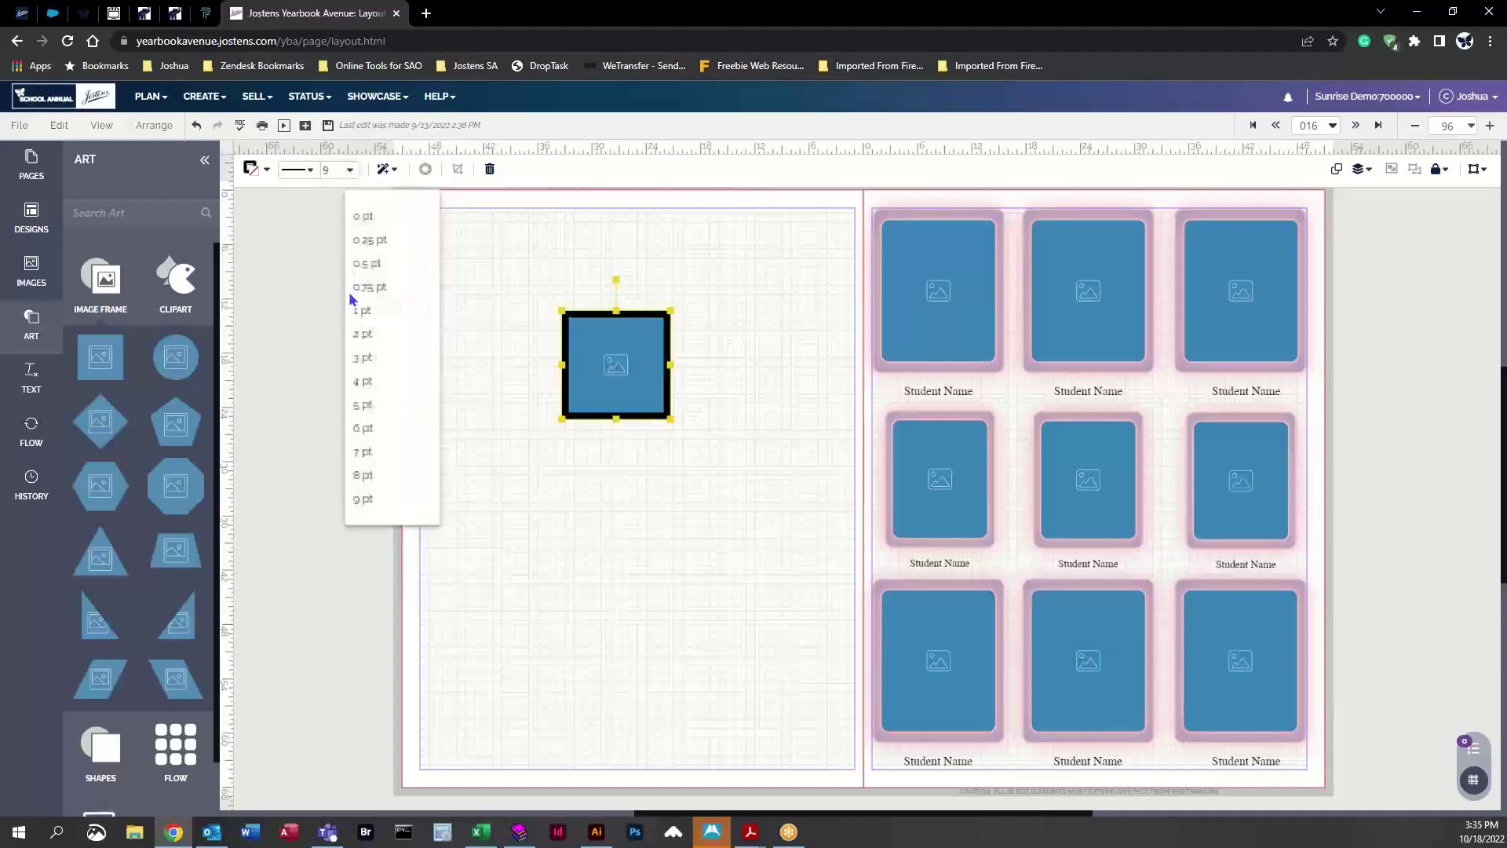
pyautogui.click(386, 334)
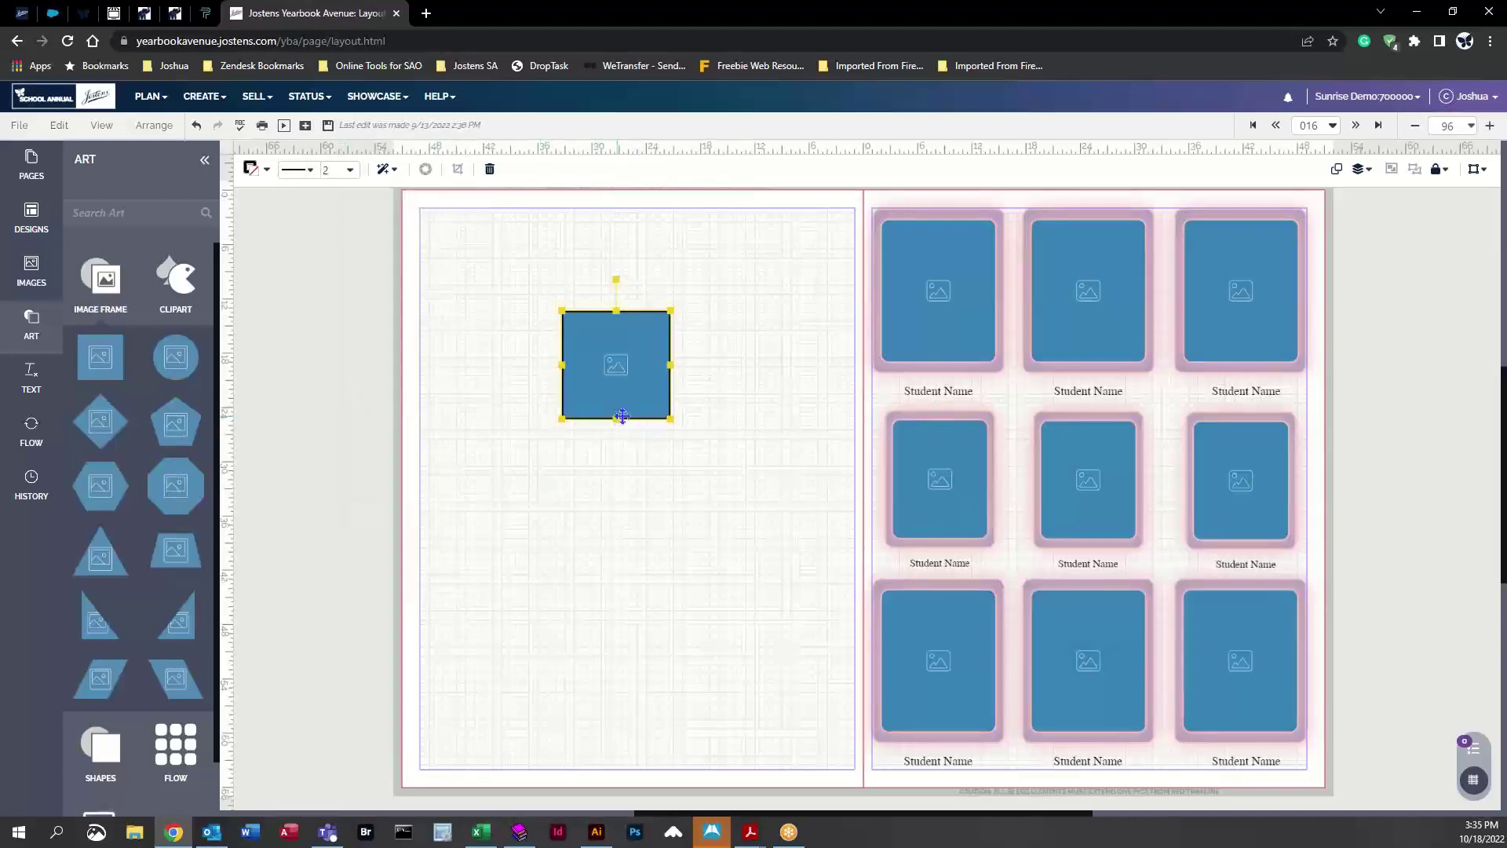
# Enlarge the left page's image frame into a tall rectangle and try CS Concord and EW Olive Drab as its border color
pyautogui.moveTo(672, 418)
pyautogui.mouseDown()
pyautogui.moveTo(680, 488)
pyautogui.moveTo(753, 572)
pyautogui.moveTo(633, 418)
pyautogui.moveTo(556, 377)
pyautogui.mouseUp()
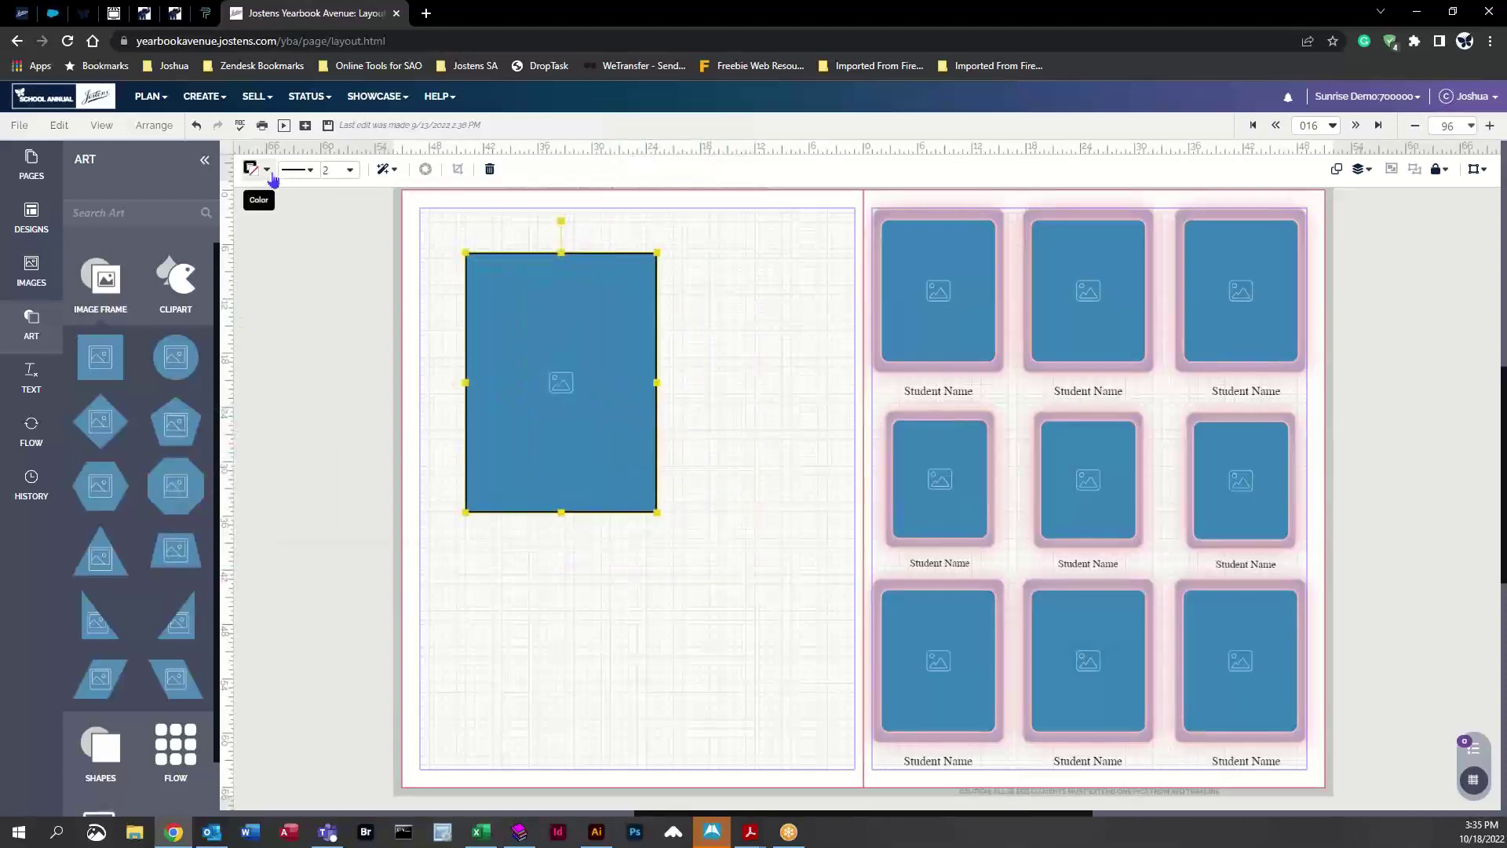
pyautogui.click(251, 169)
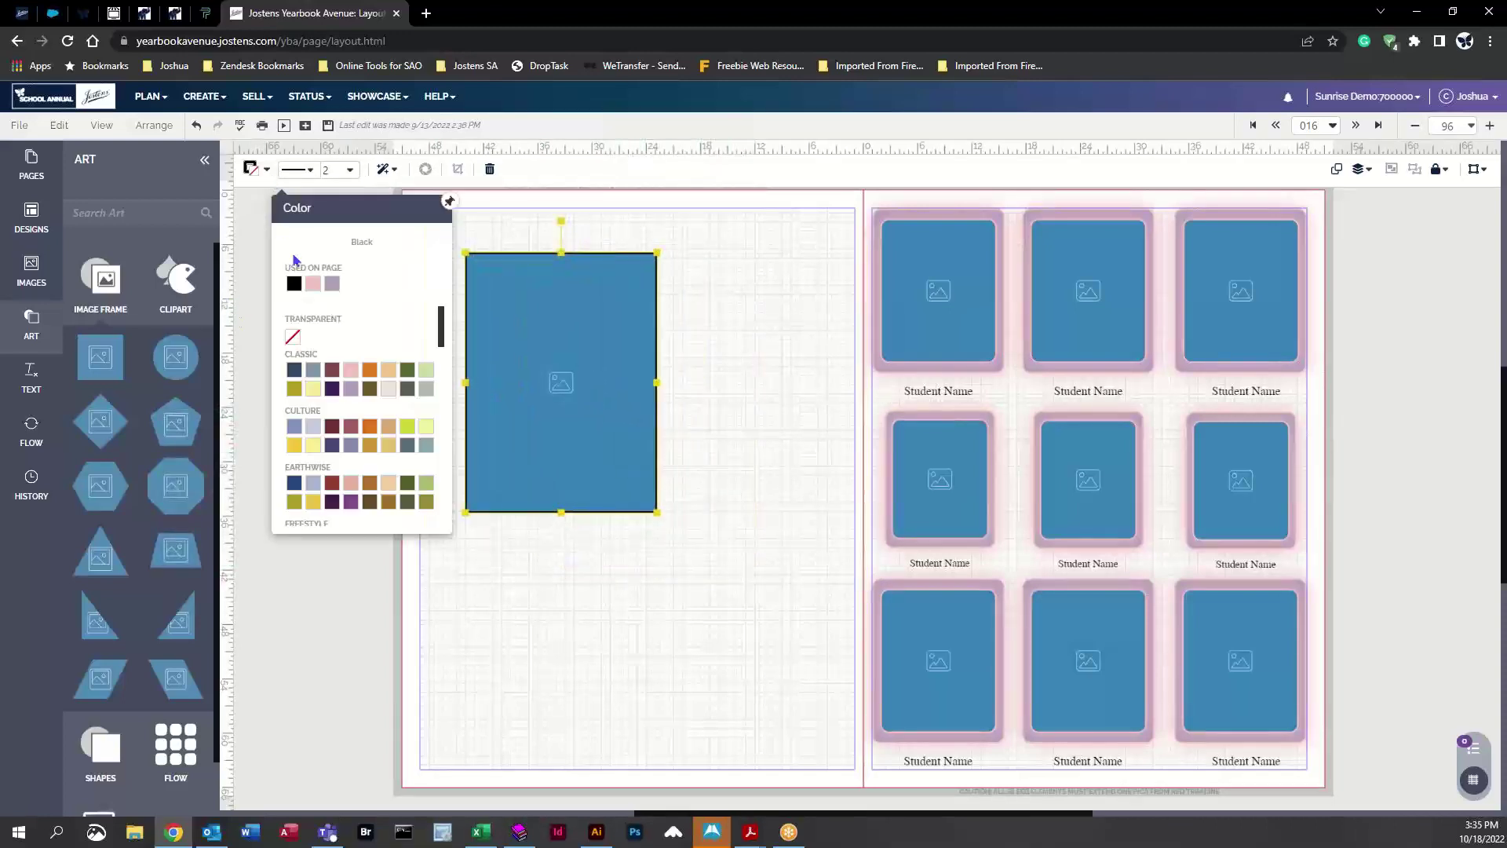
pyautogui.click(334, 420)
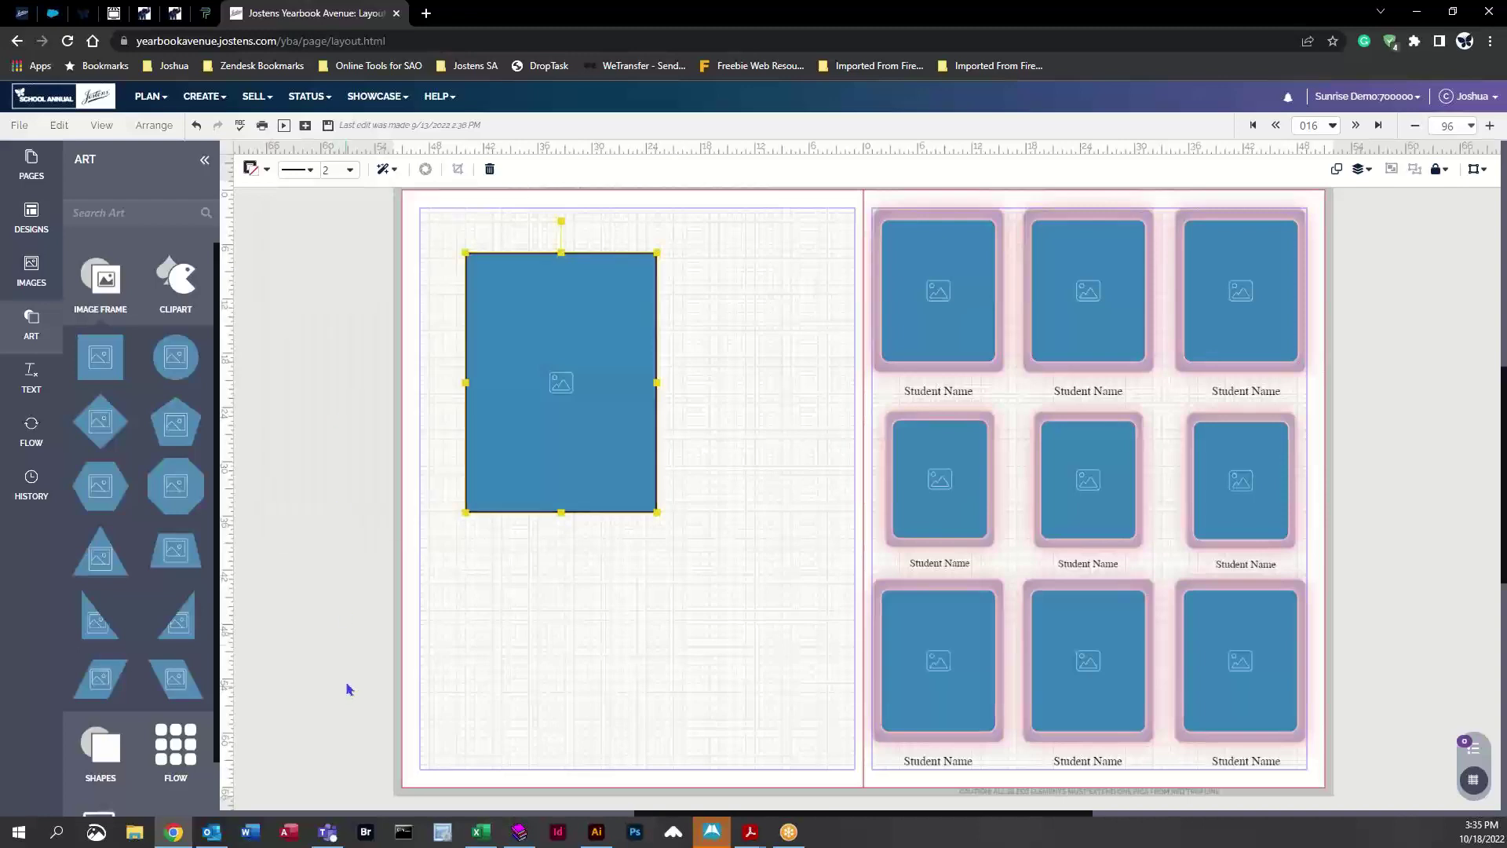
pyautogui.click(251, 168)
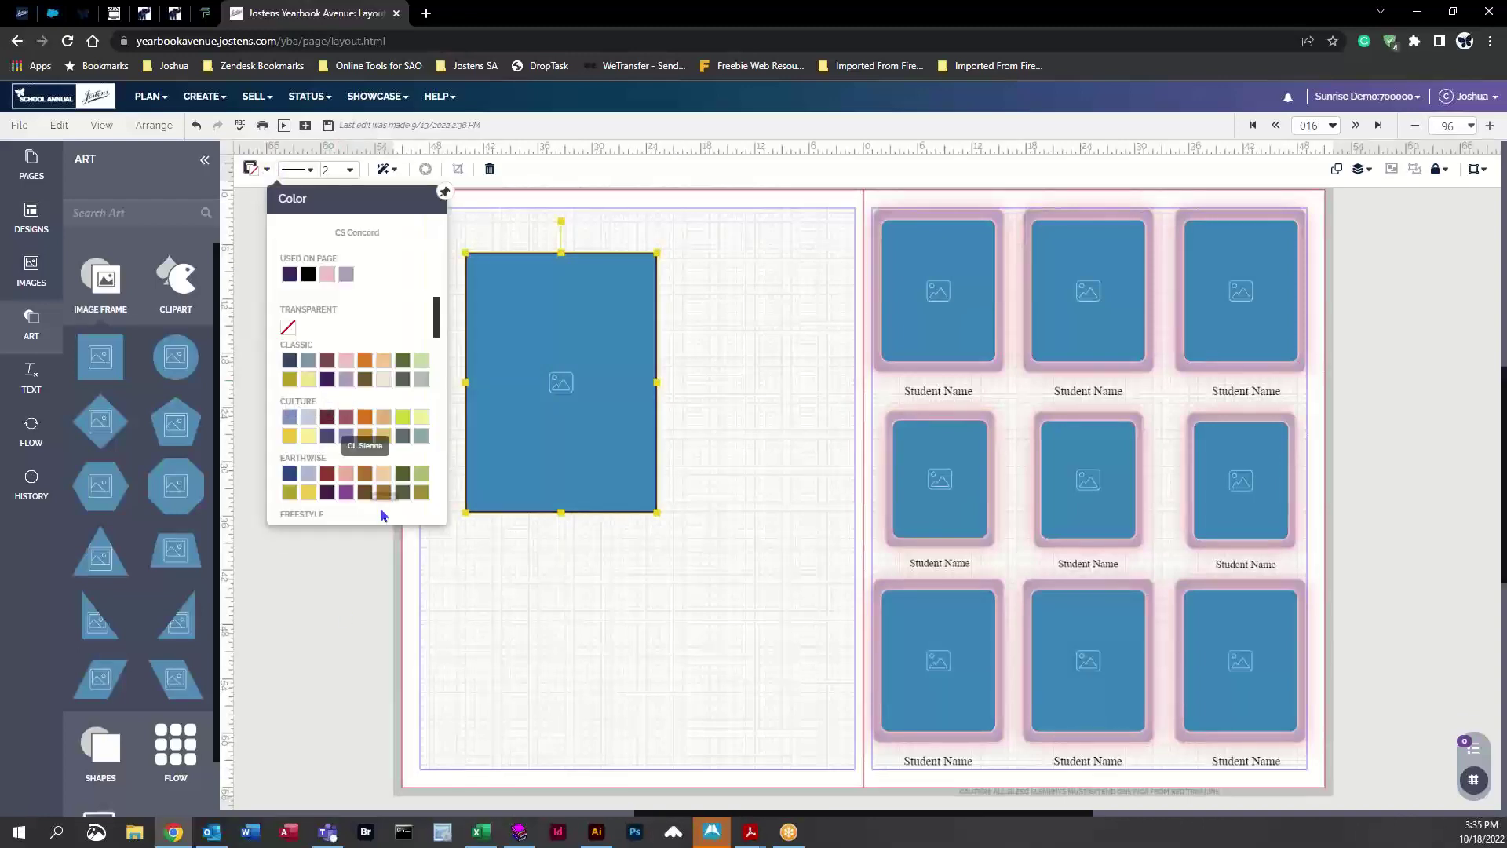
pyautogui.click(405, 442)
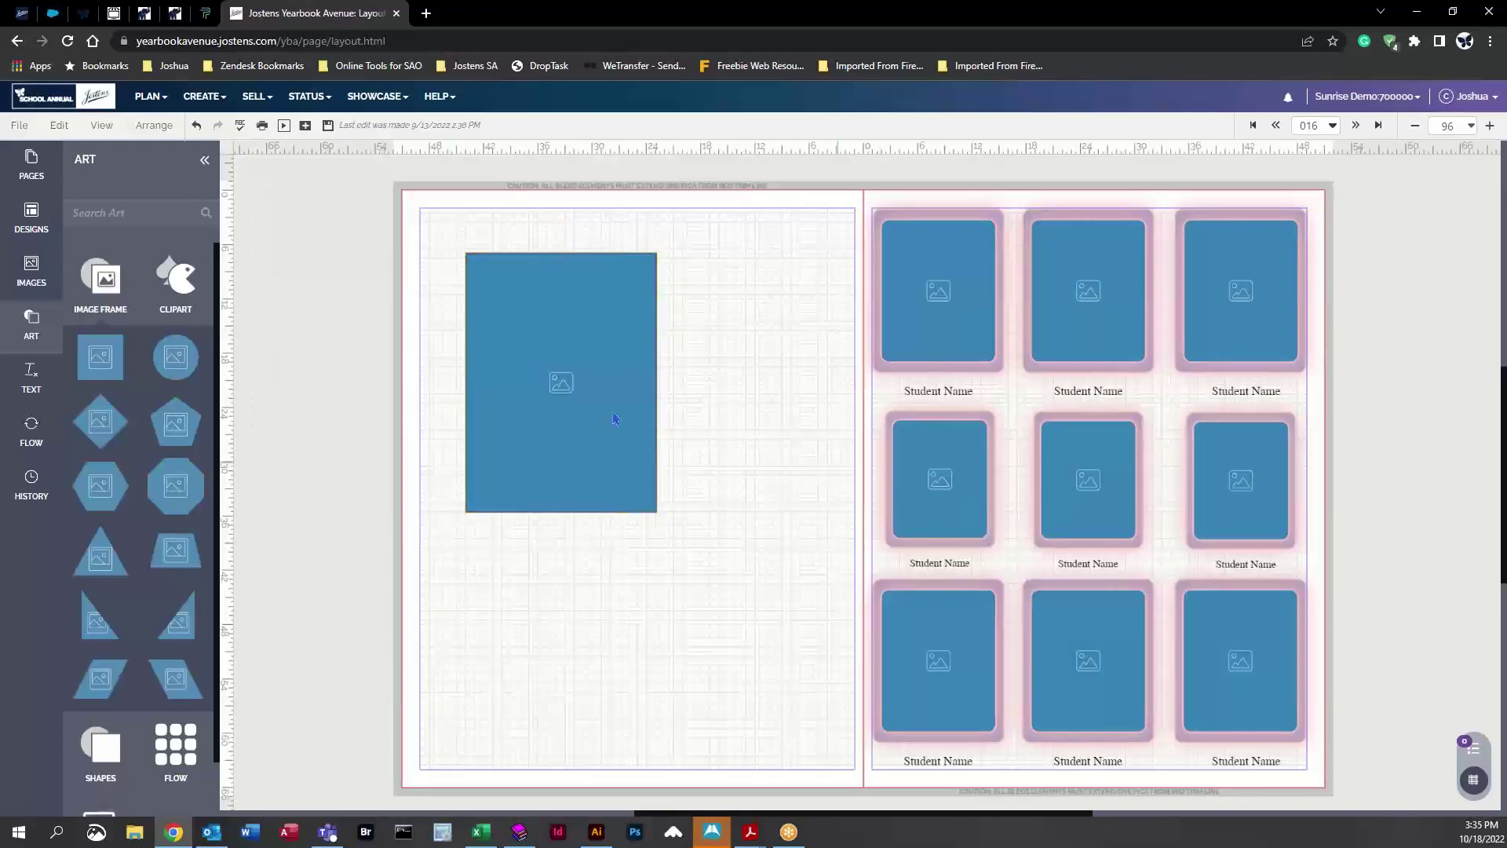
# Set the image frame's border color to the dark purple from the Earthwise colors
pyautogui.click(251, 169)
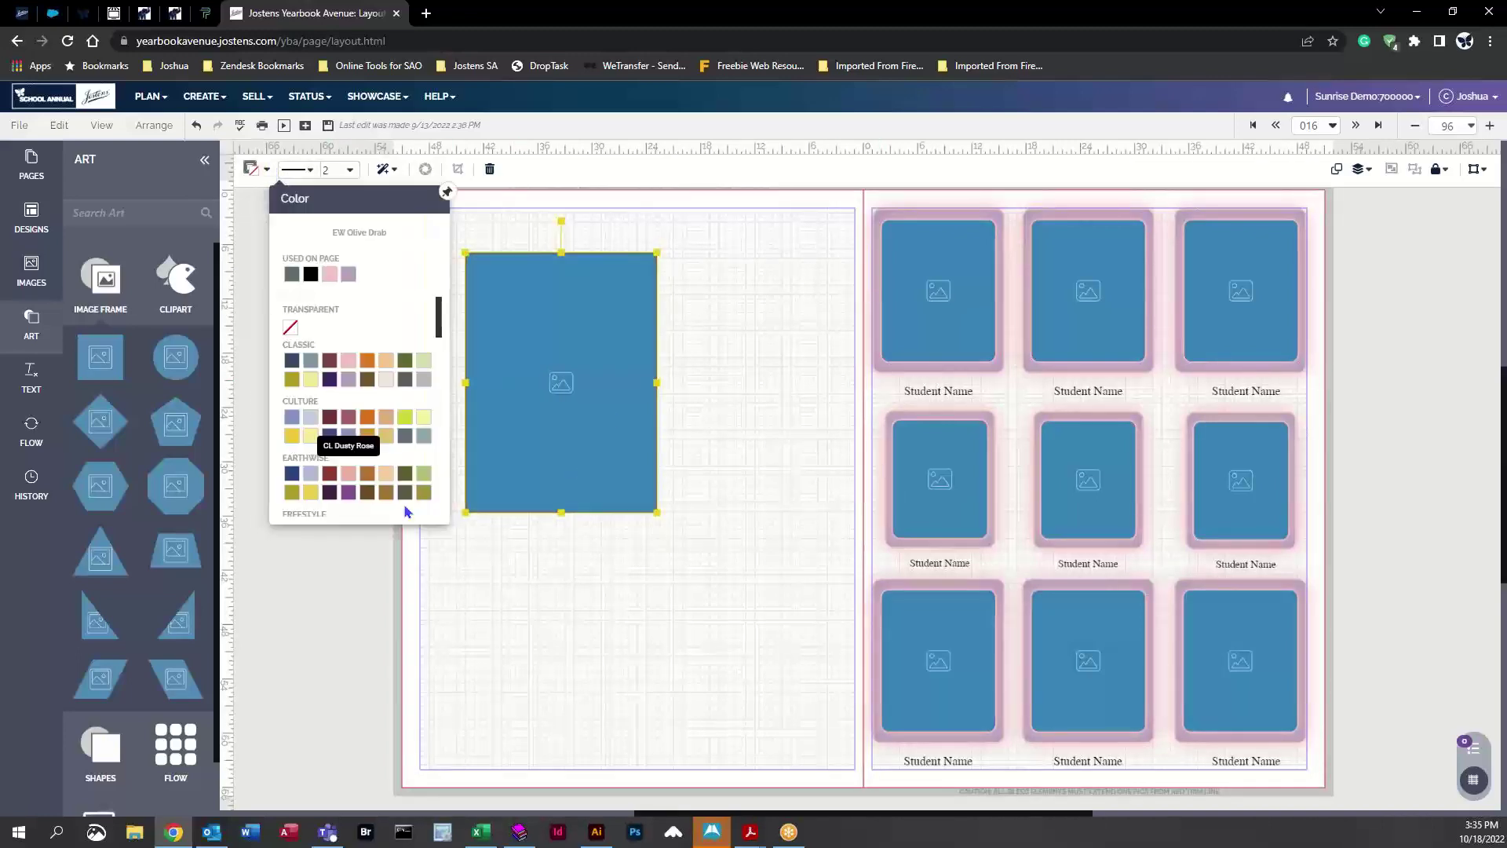
pyautogui.click(329, 497)
pyautogui.click(857, 410)
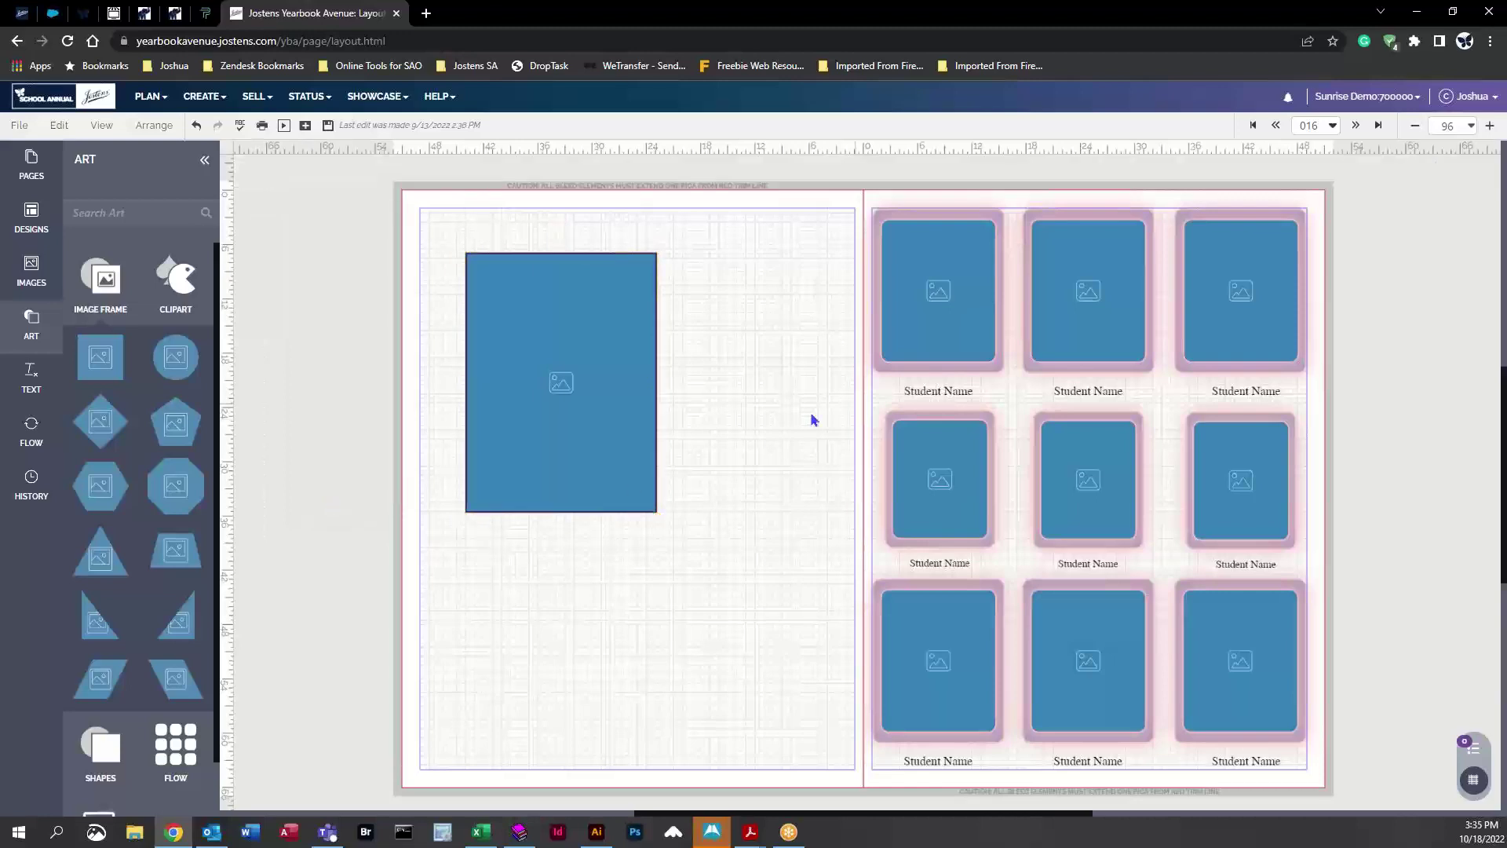
# Set the border thickness of the left page's image frame to 5 pt
pyautogui.click(558, 303)
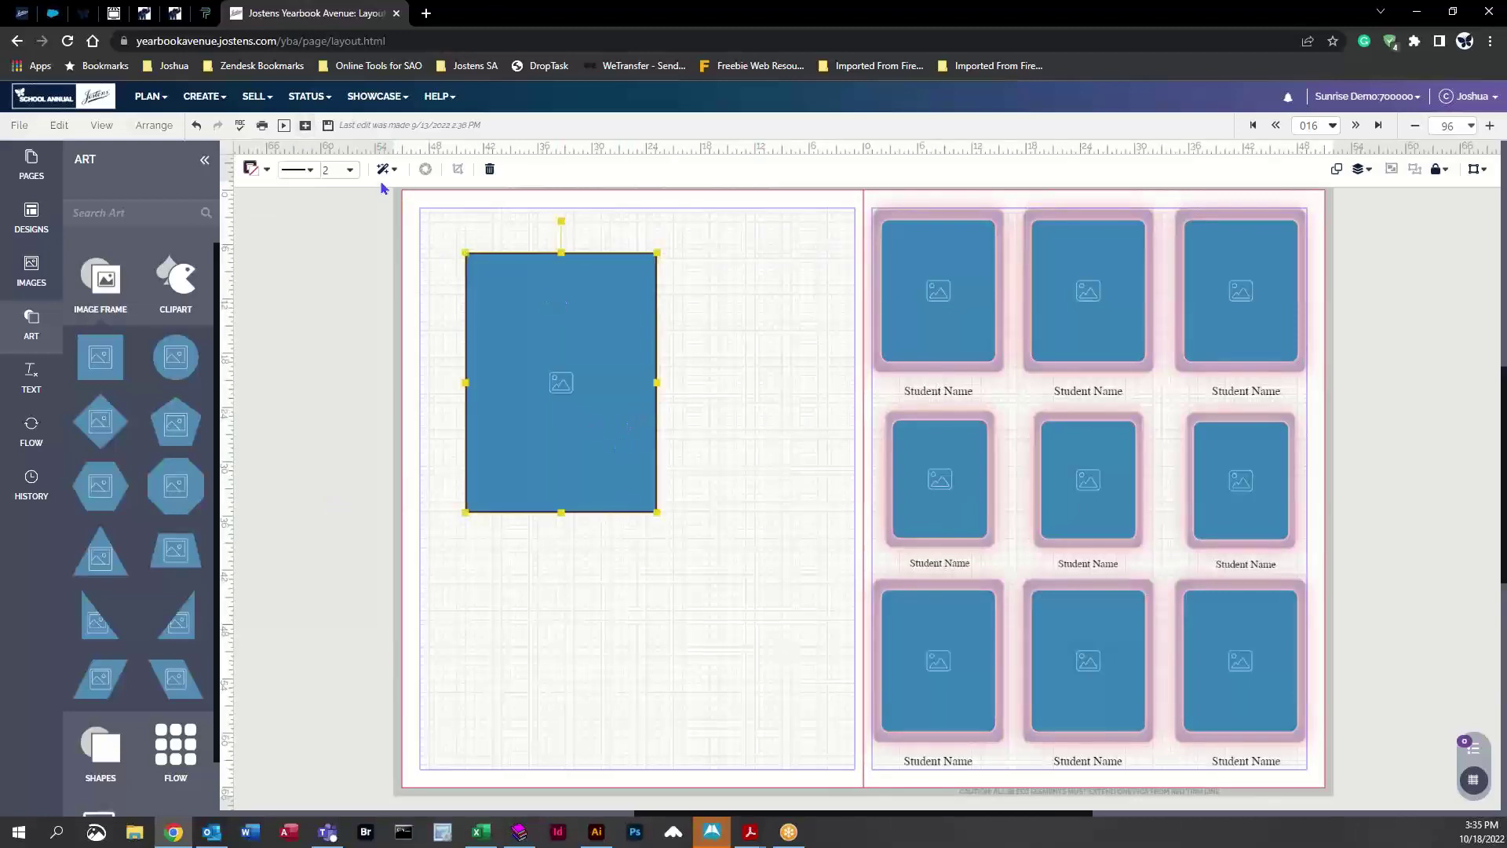
pyautogui.click(349, 171)
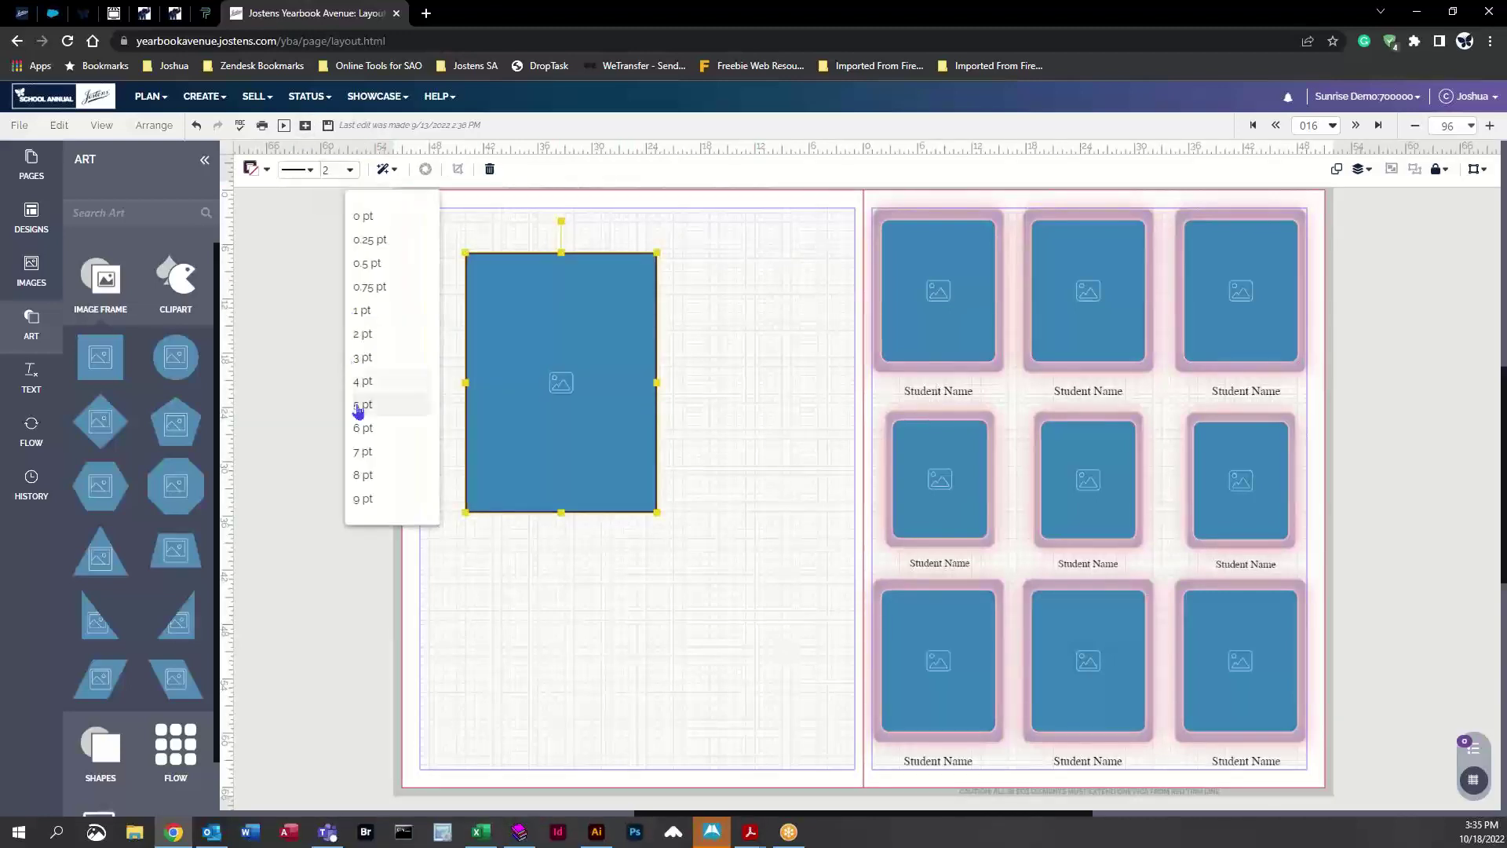
pyautogui.click(360, 405)
pyautogui.click(266, 382)
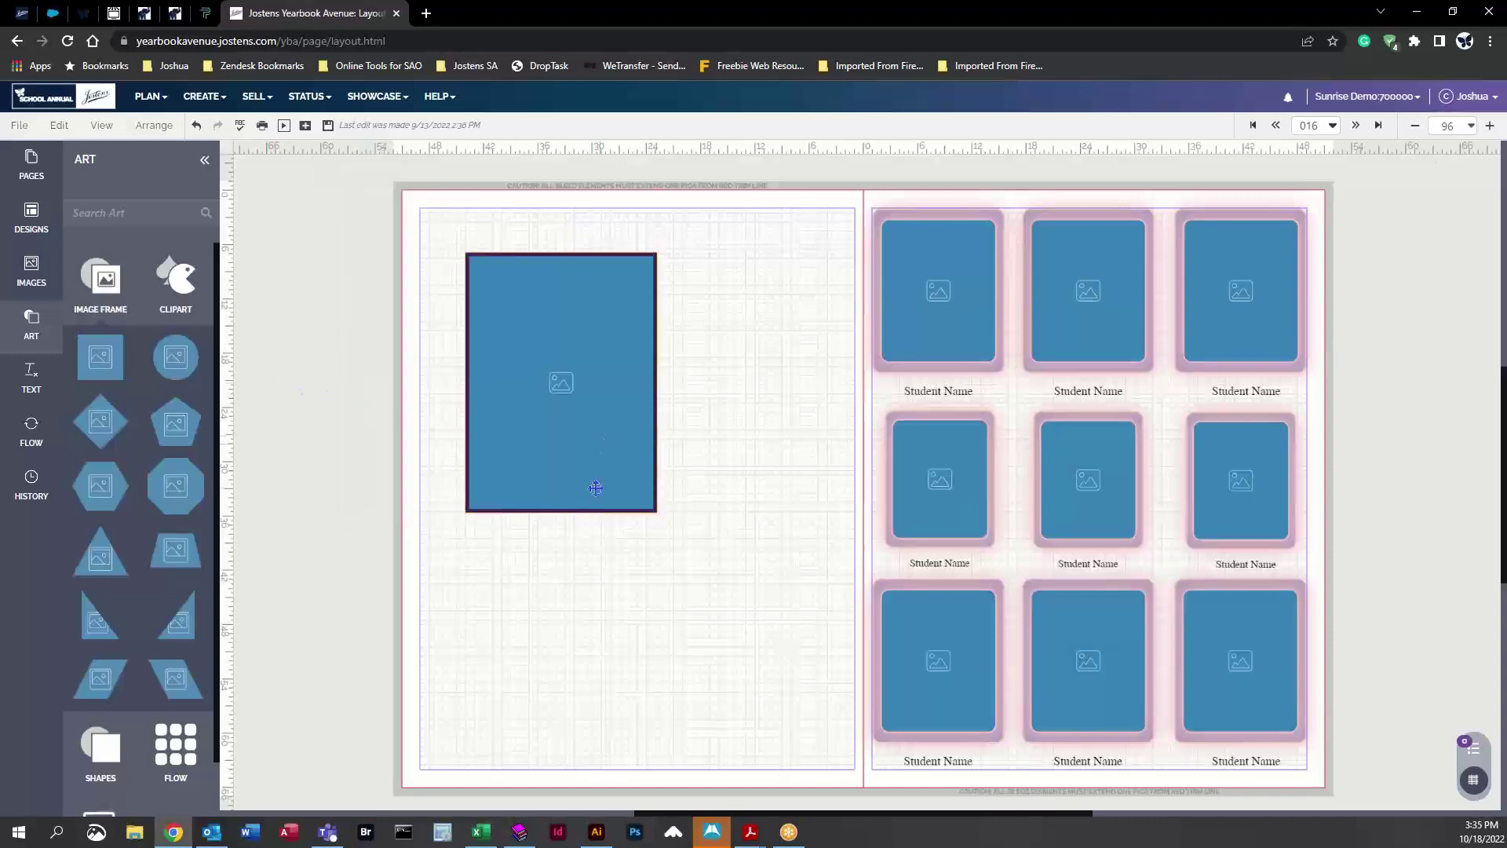
# Round the corners of the left page's image frame with a rounded corner value of 19
pyautogui.click(564, 367)
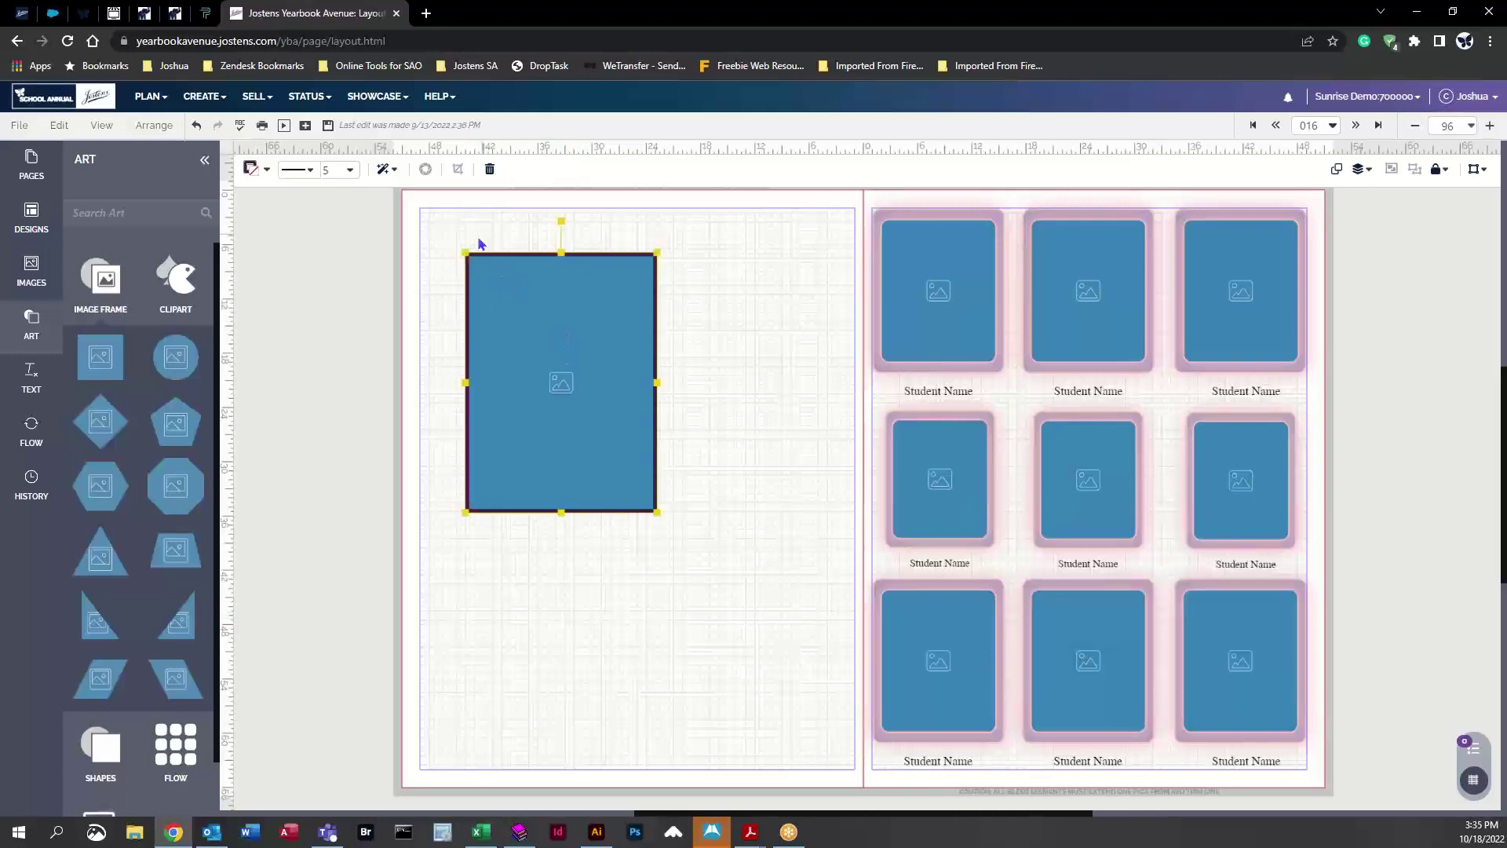
pyautogui.click(385, 169)
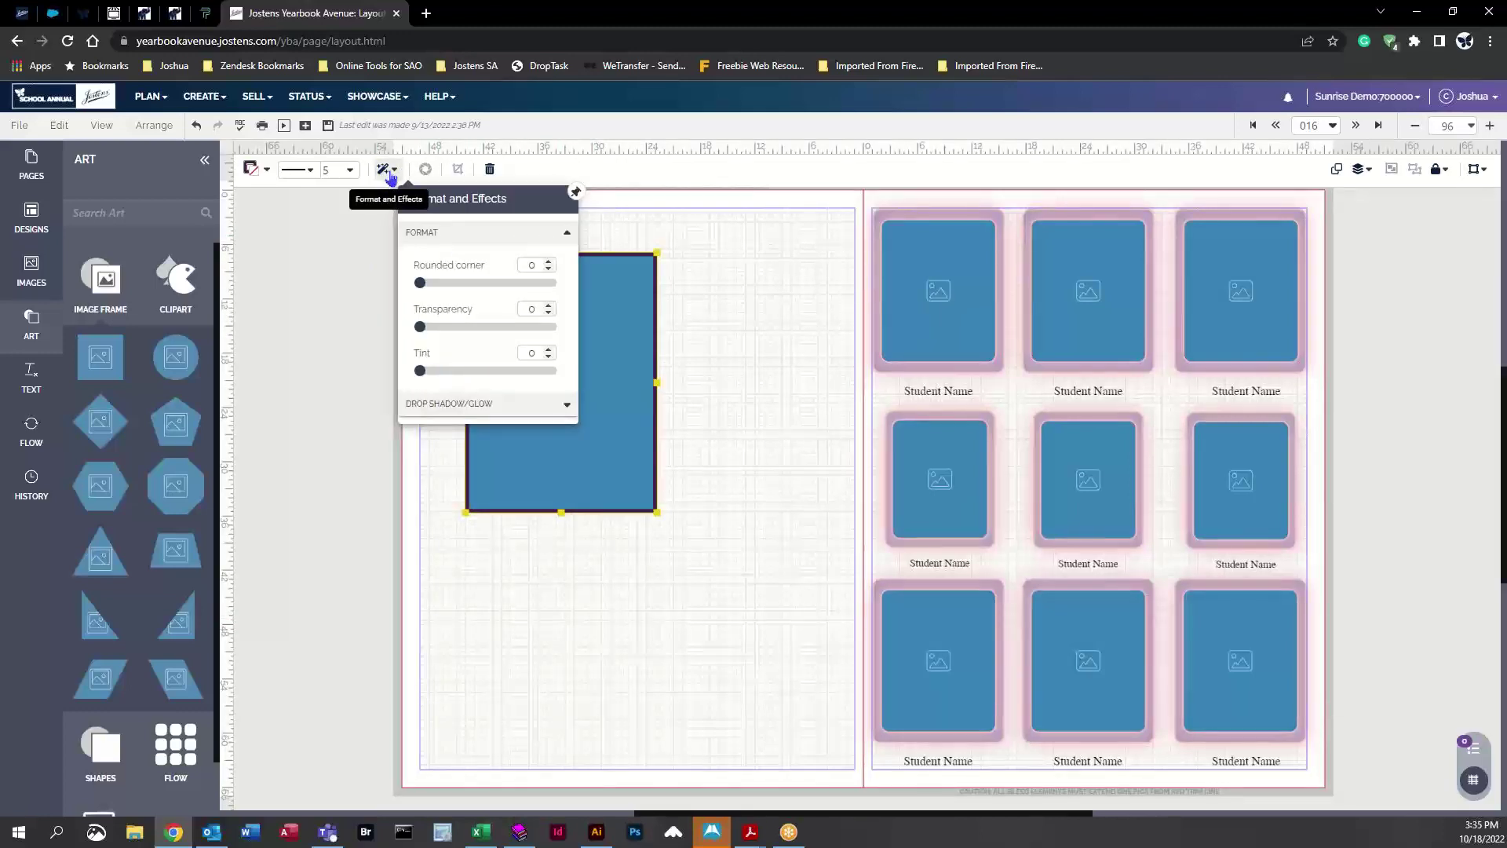
pyautogui.moveTo(420, 283); pyautogui.dragTo(491, 282)
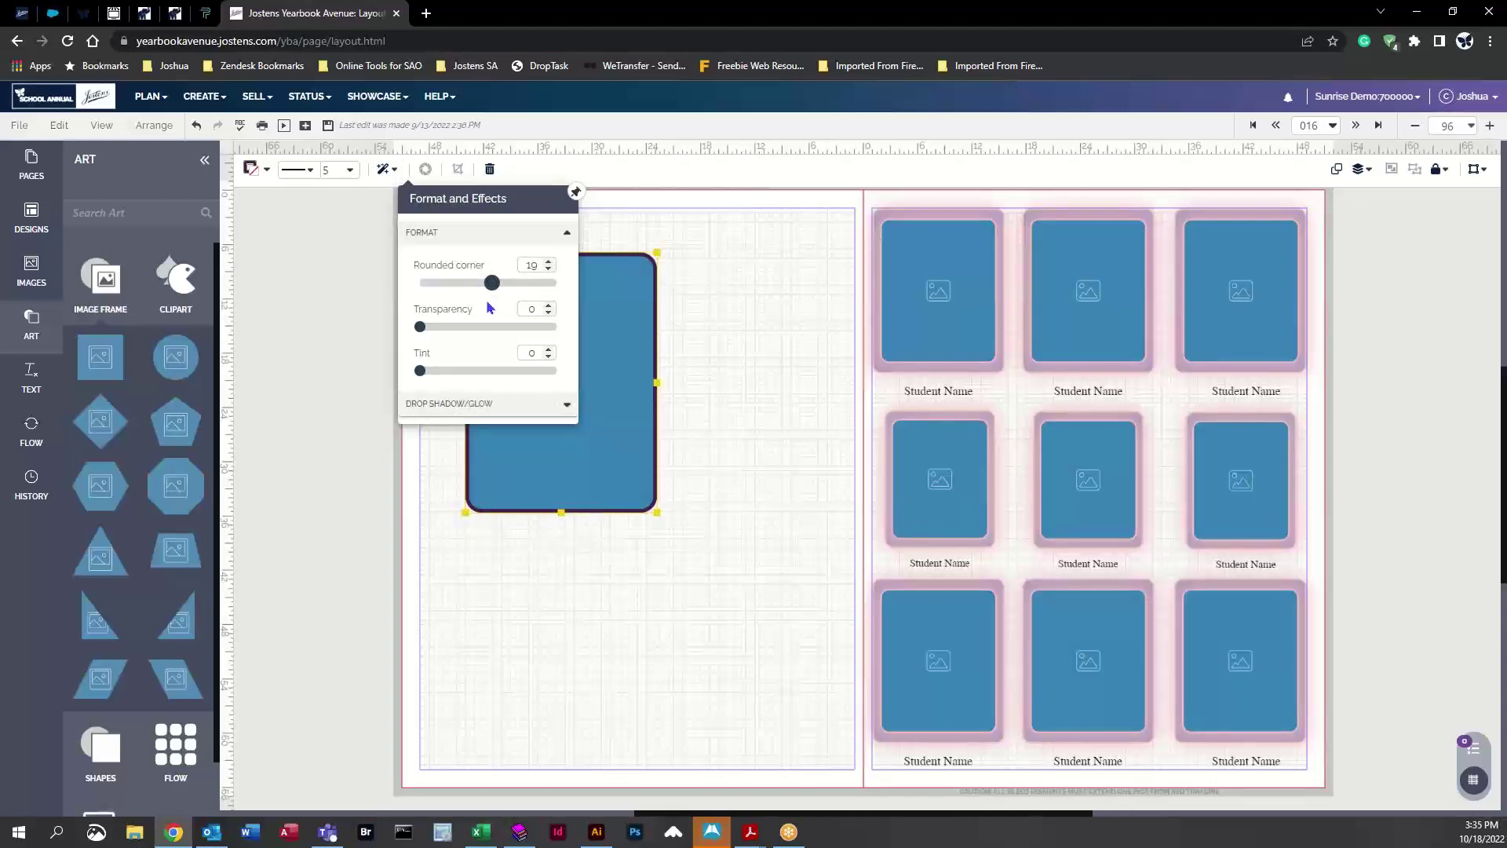
# Move the left page's image frame into the upper-left corner of the page margin and show the activity candids images
pyautogui.click(774, 351)
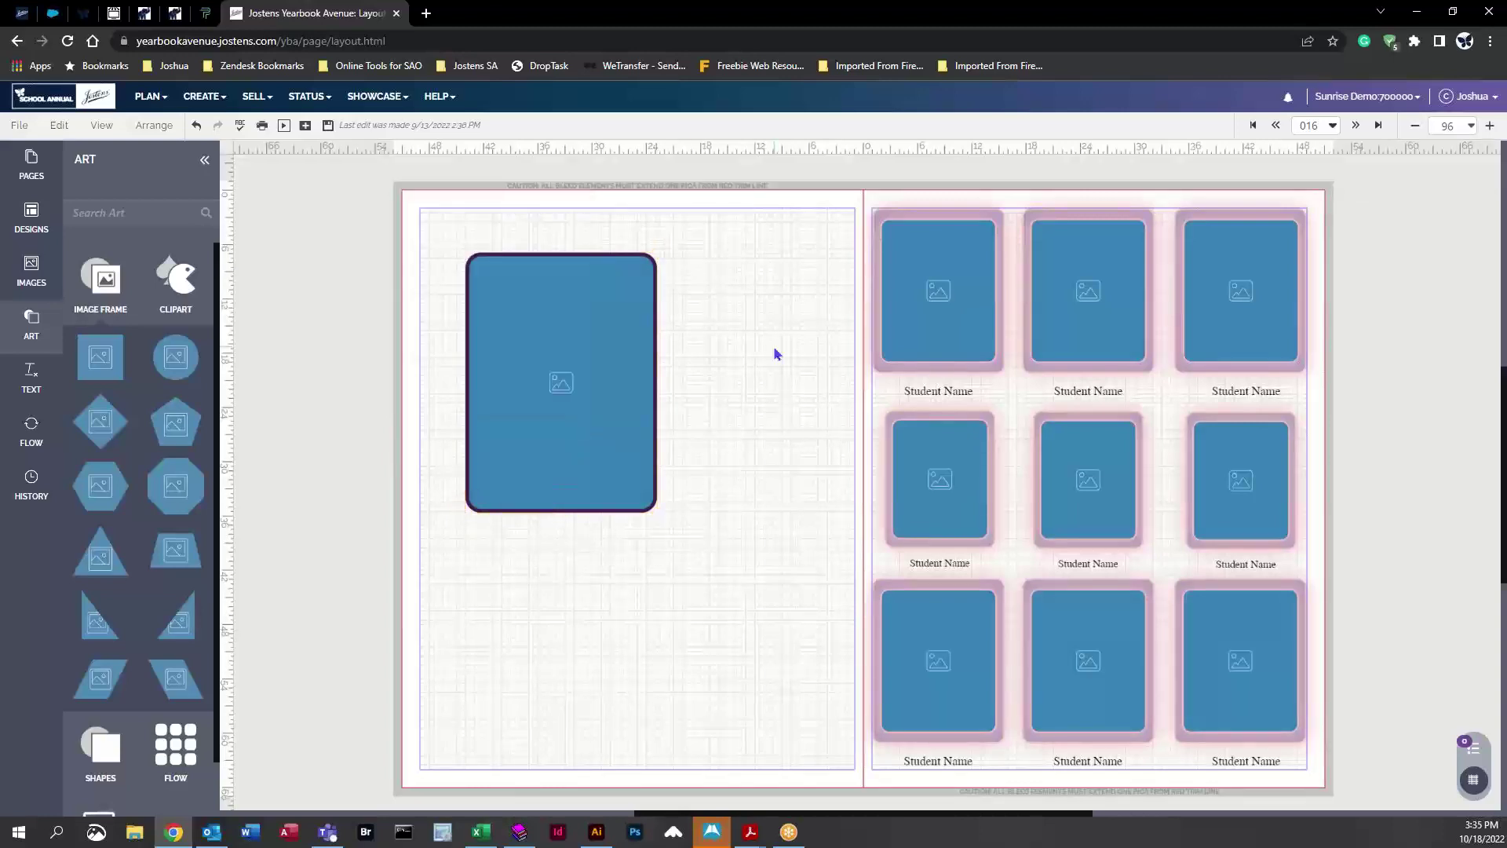
pyautogui.click(557, 375)
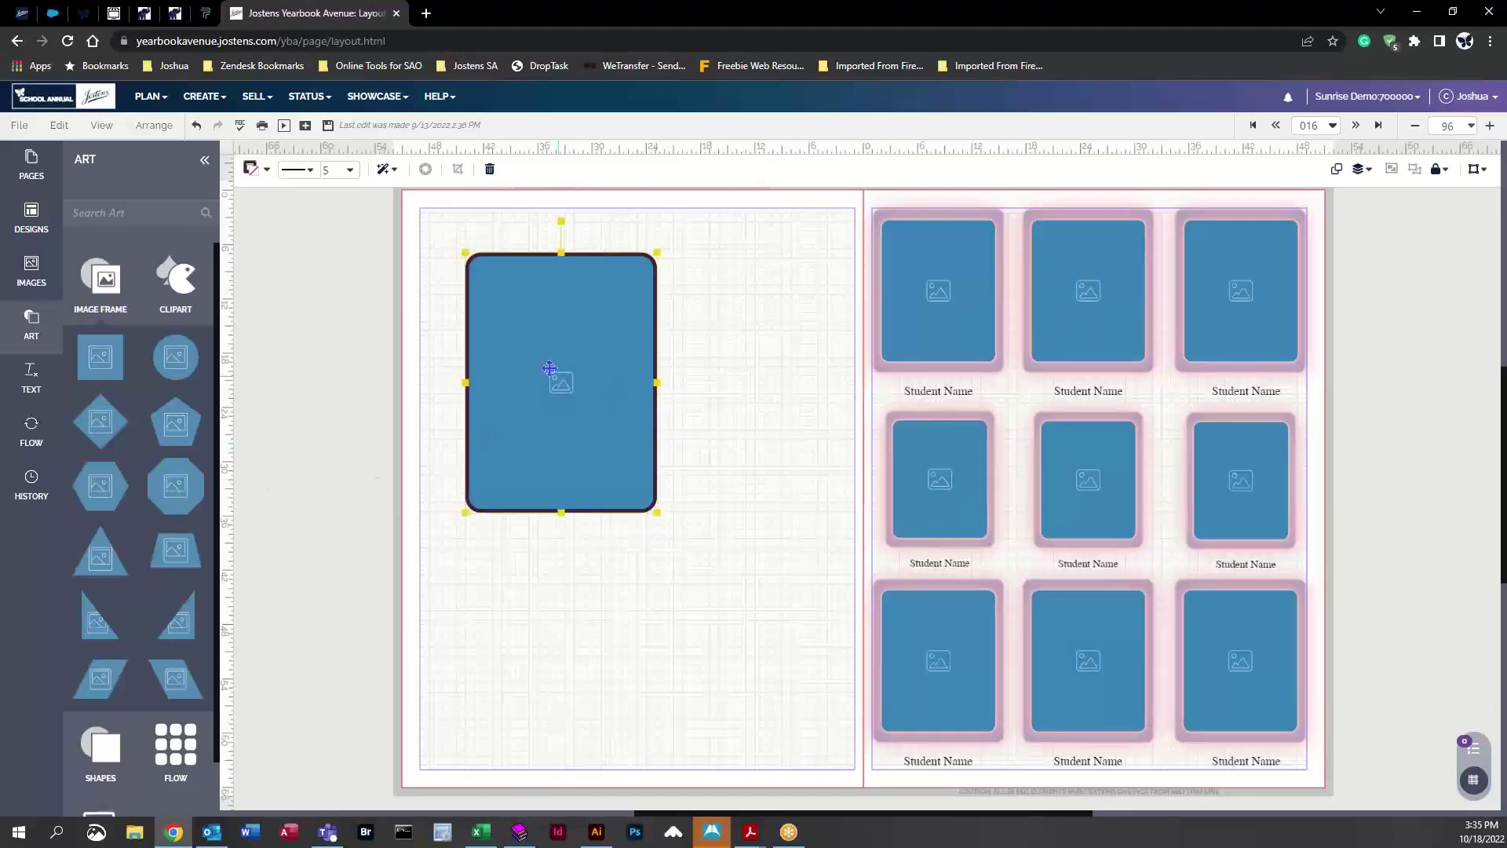
pyautogui.moveTo(557, 376); pyautogui.dragTo(510, 333)
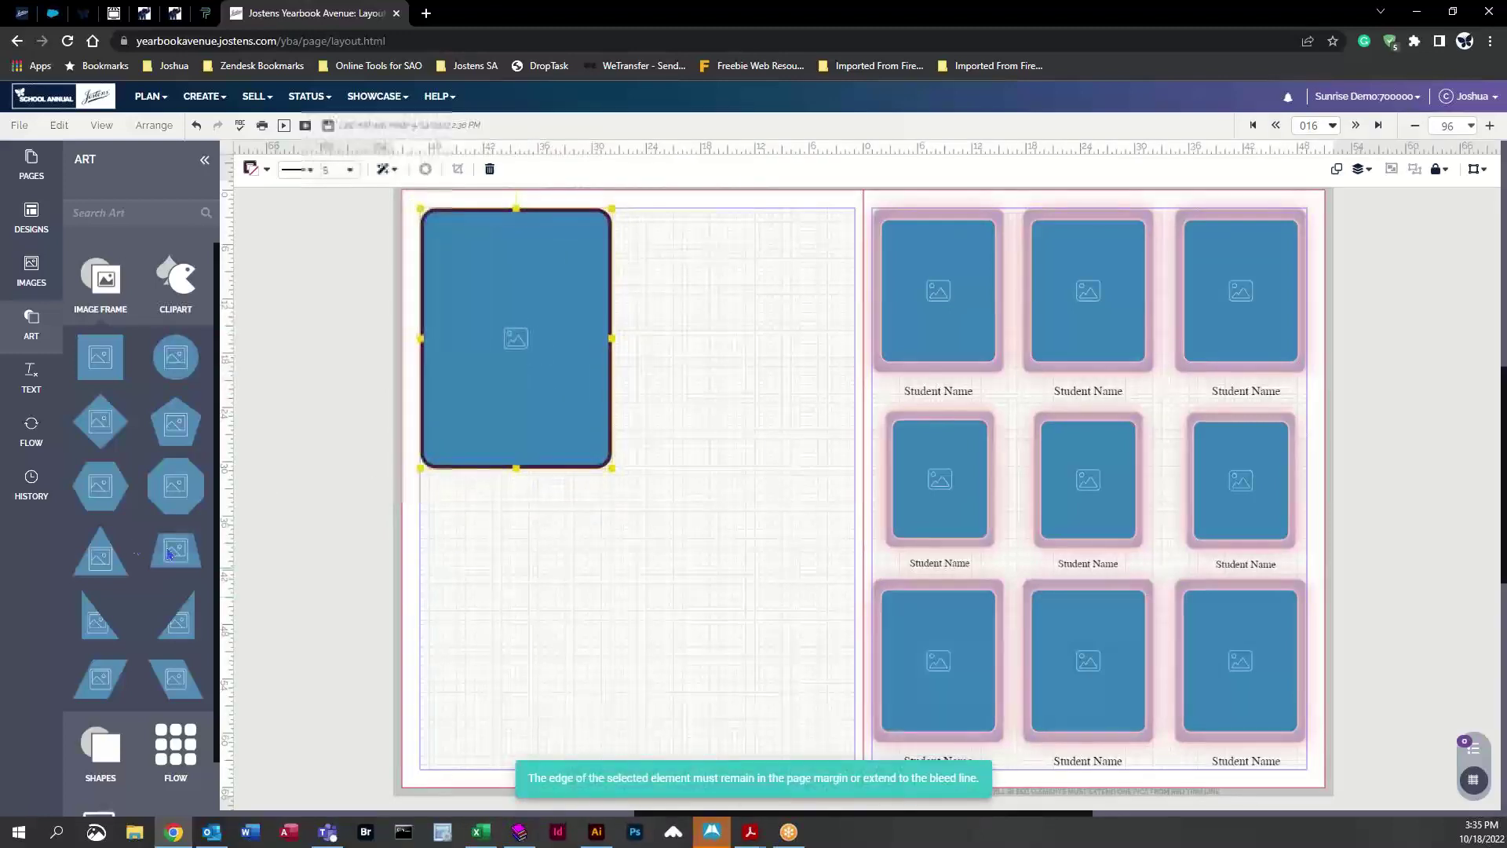
pyautogui.click(34, 271)
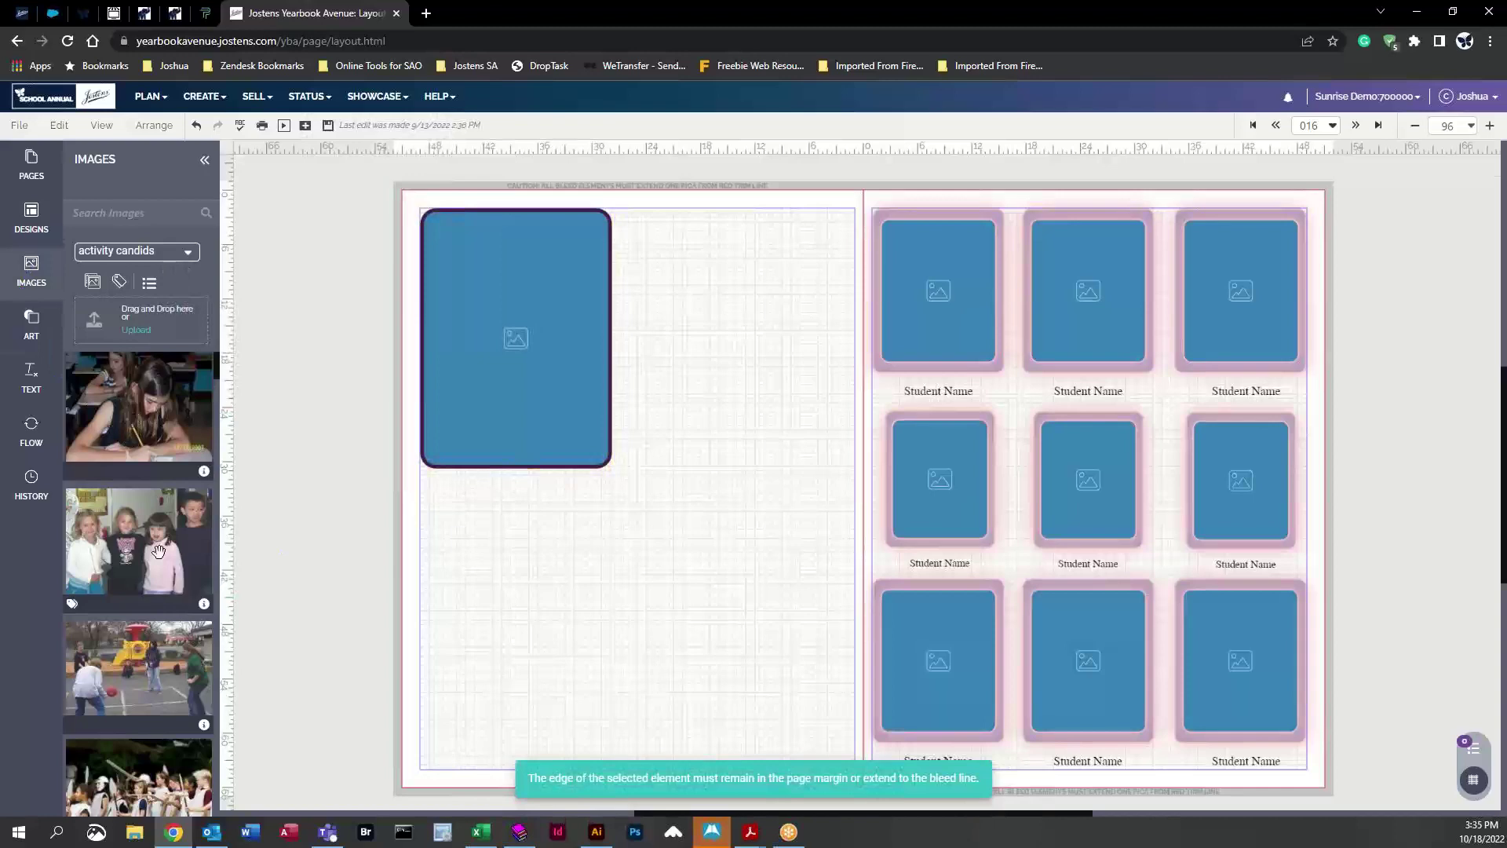
# Try to place the photo of the girl writing in the left page's frame, and delete the misplaced photo
pyautogui.moveTo(138, 408); pyautogui.dragTo(451, 355)
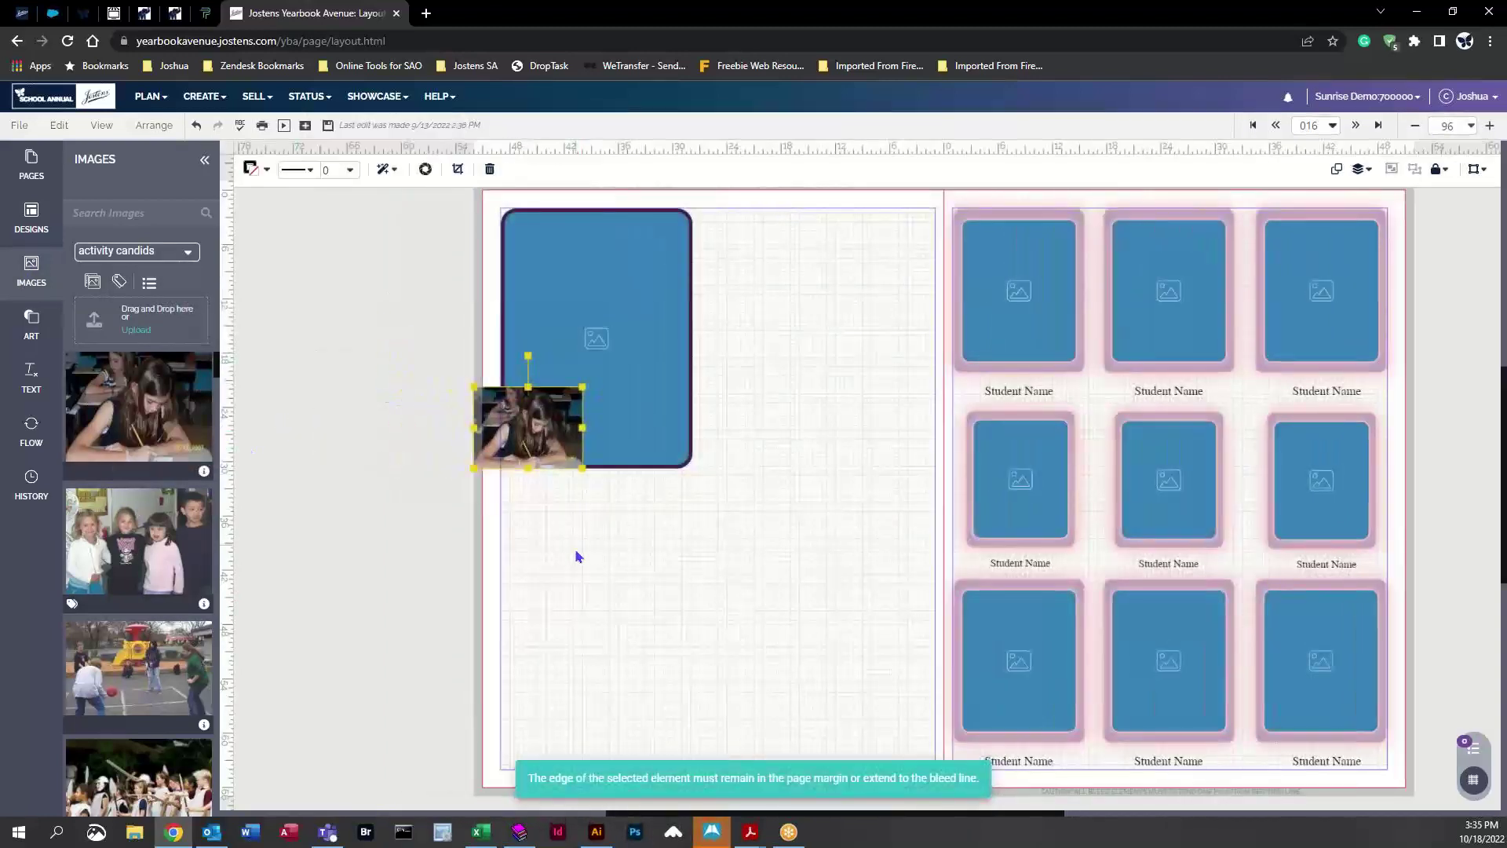
pyautogui.click(642, 345)
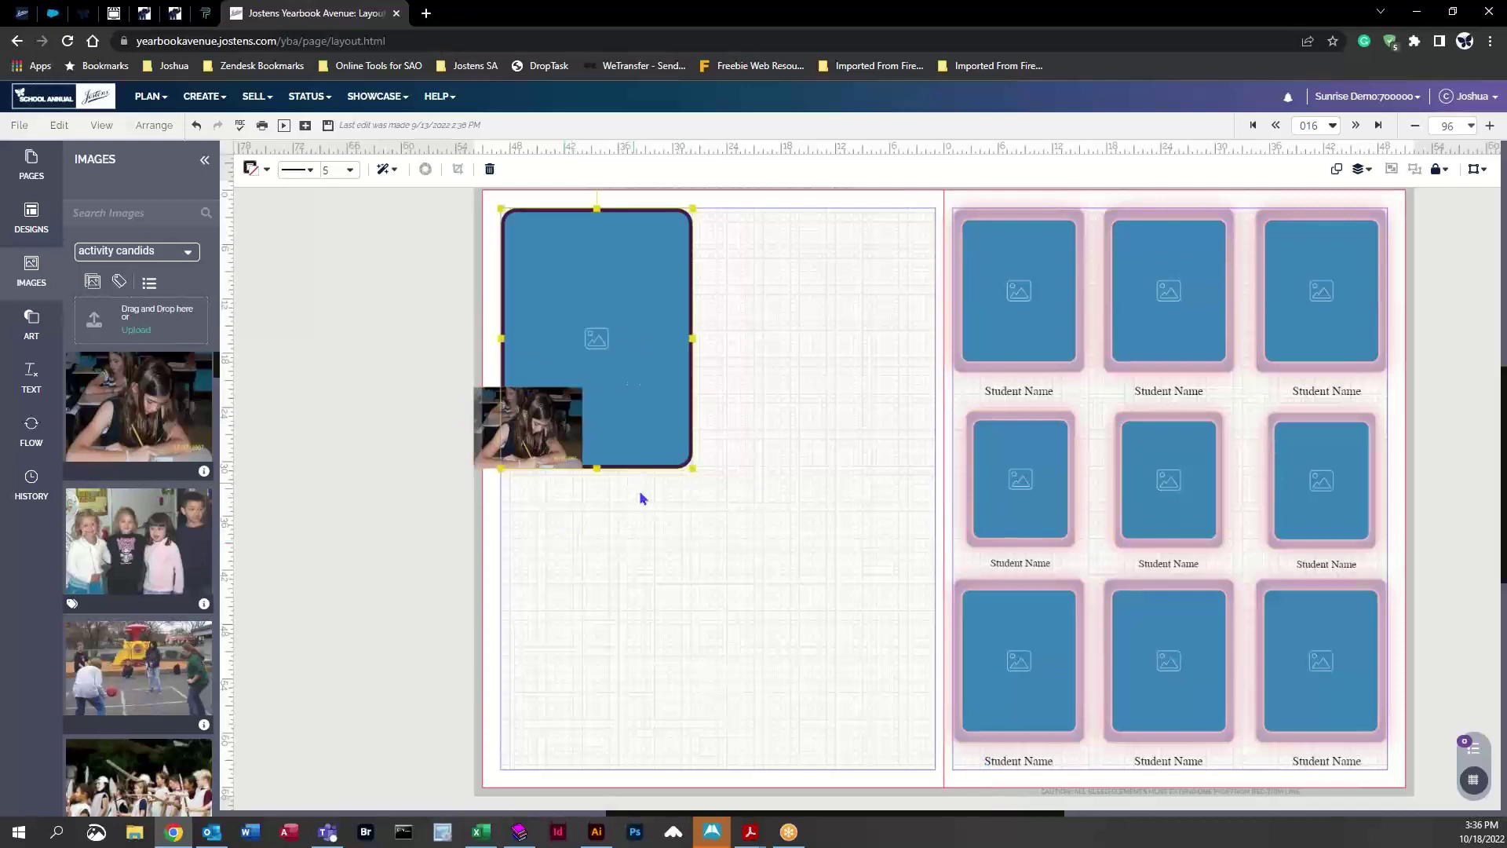
pyautogui.click(545, 436)
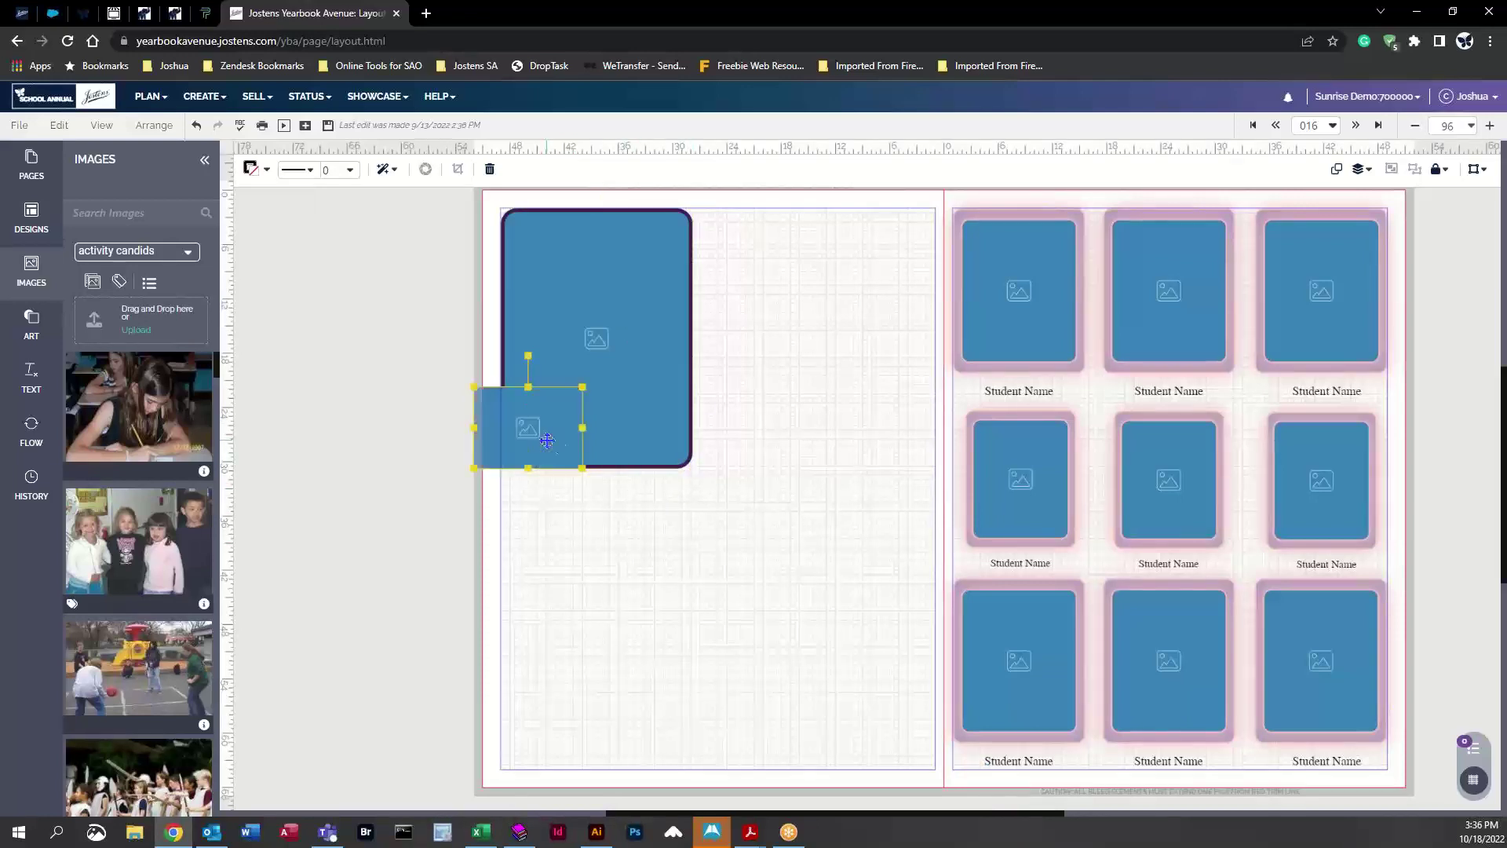
pyautogui.press('Delete')
# Reshape the left page's image frame into a wide rectangle and fill it with the photo of the girl writing
pyautogui.moveTo(691, 466); pyautogui.dragTo(730, 347)
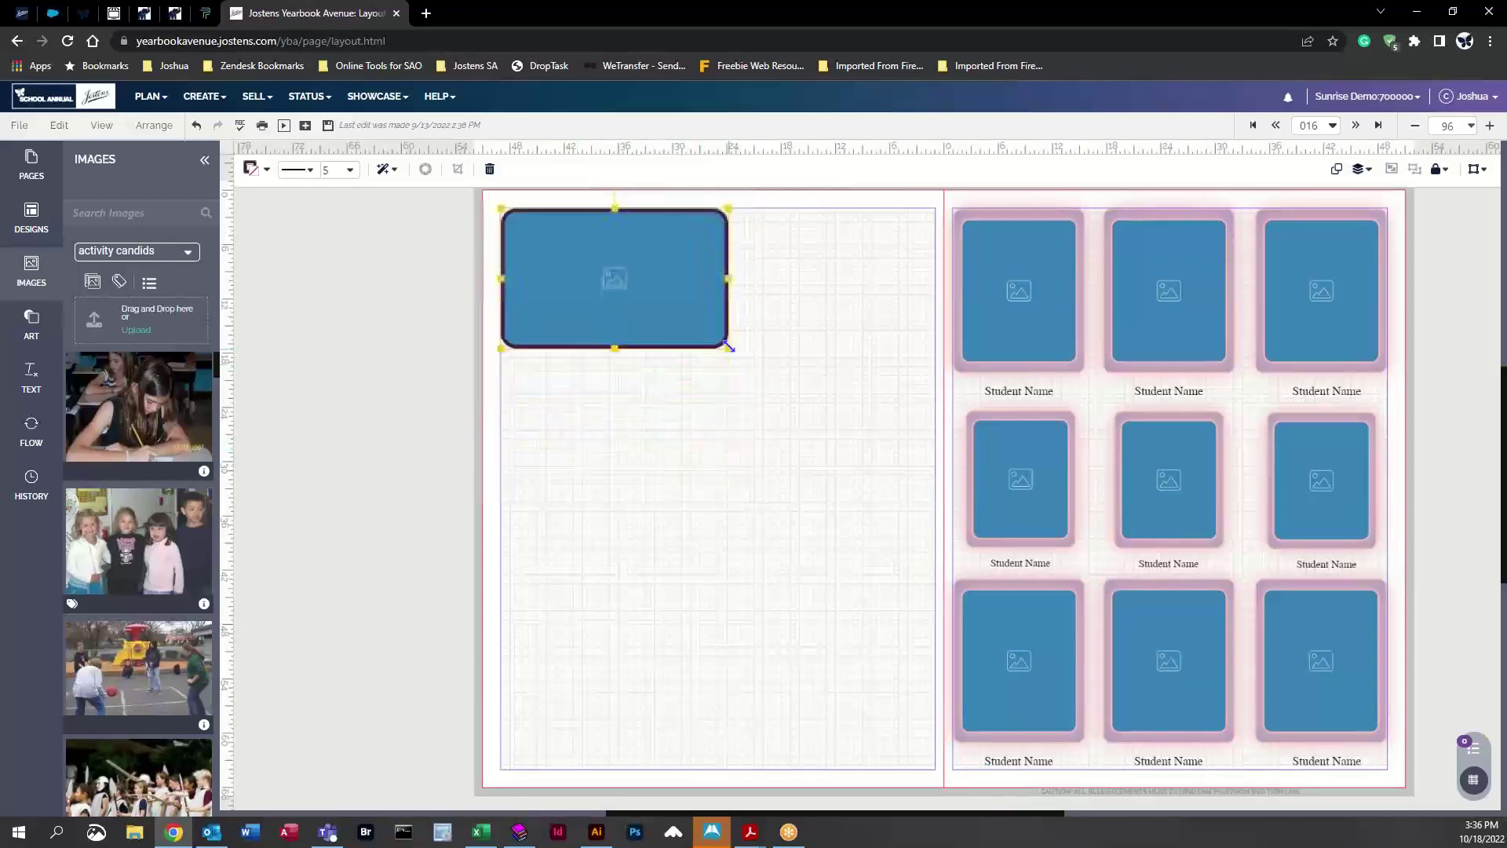
pyautogui.moveTo(154, 443); pyautogui.dragTo(585, 315)
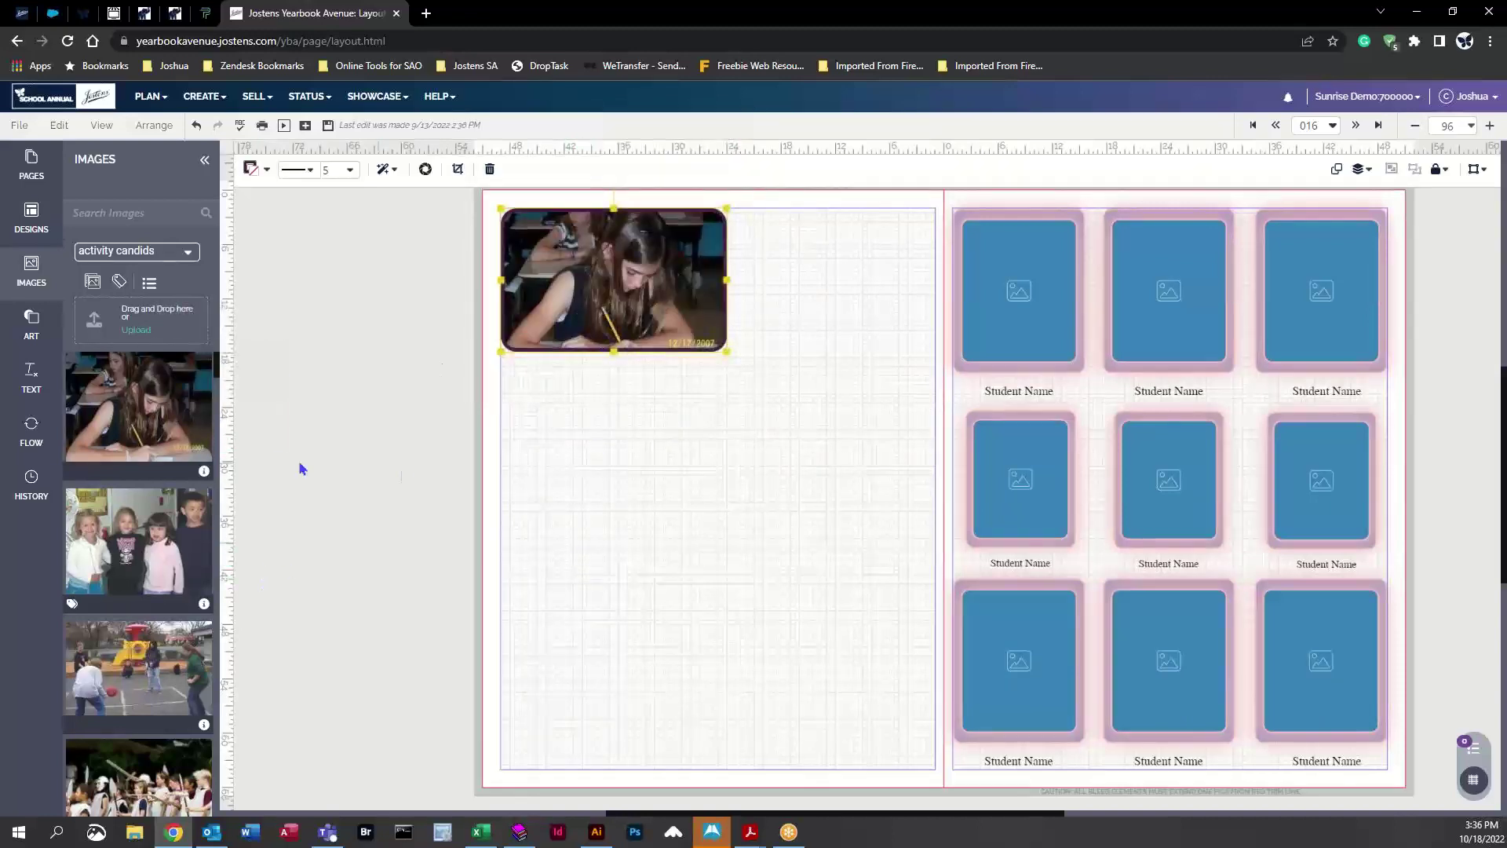
# Enlarge the framed photo of the girl writing to its maximum allowed size and open its Format and Effects settings
pyautogui.moveTo(116, 564)
pyautogui.mouseDown()
pyautogui.moveTo(675, 268)
pyautogui.moveTo(272, 564)
pyautogui.moveTo(126, 537)
pyautogui.mouseUp()
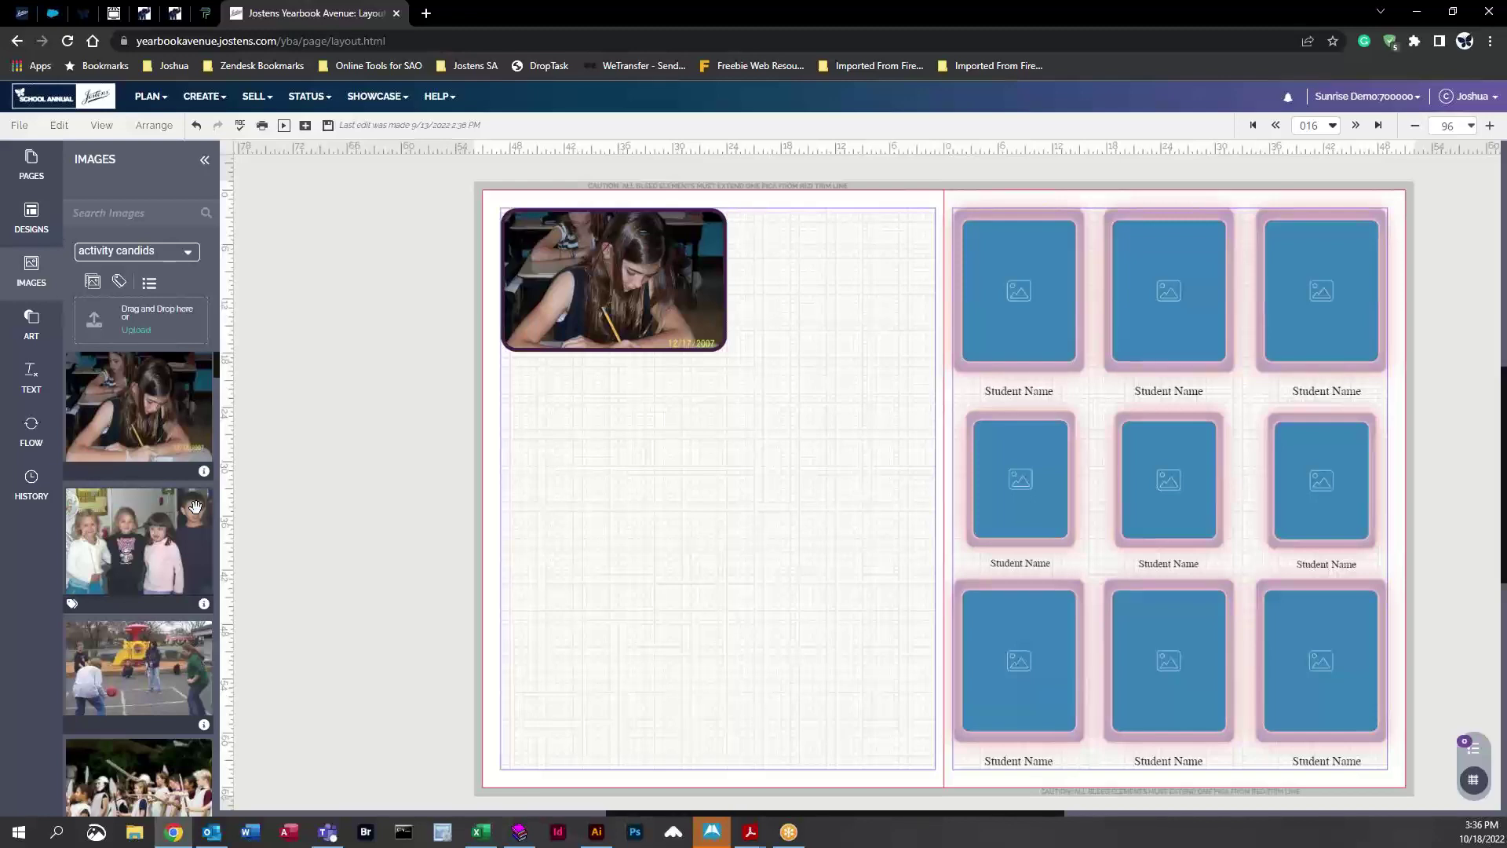
pyautogui.click(637, 306)
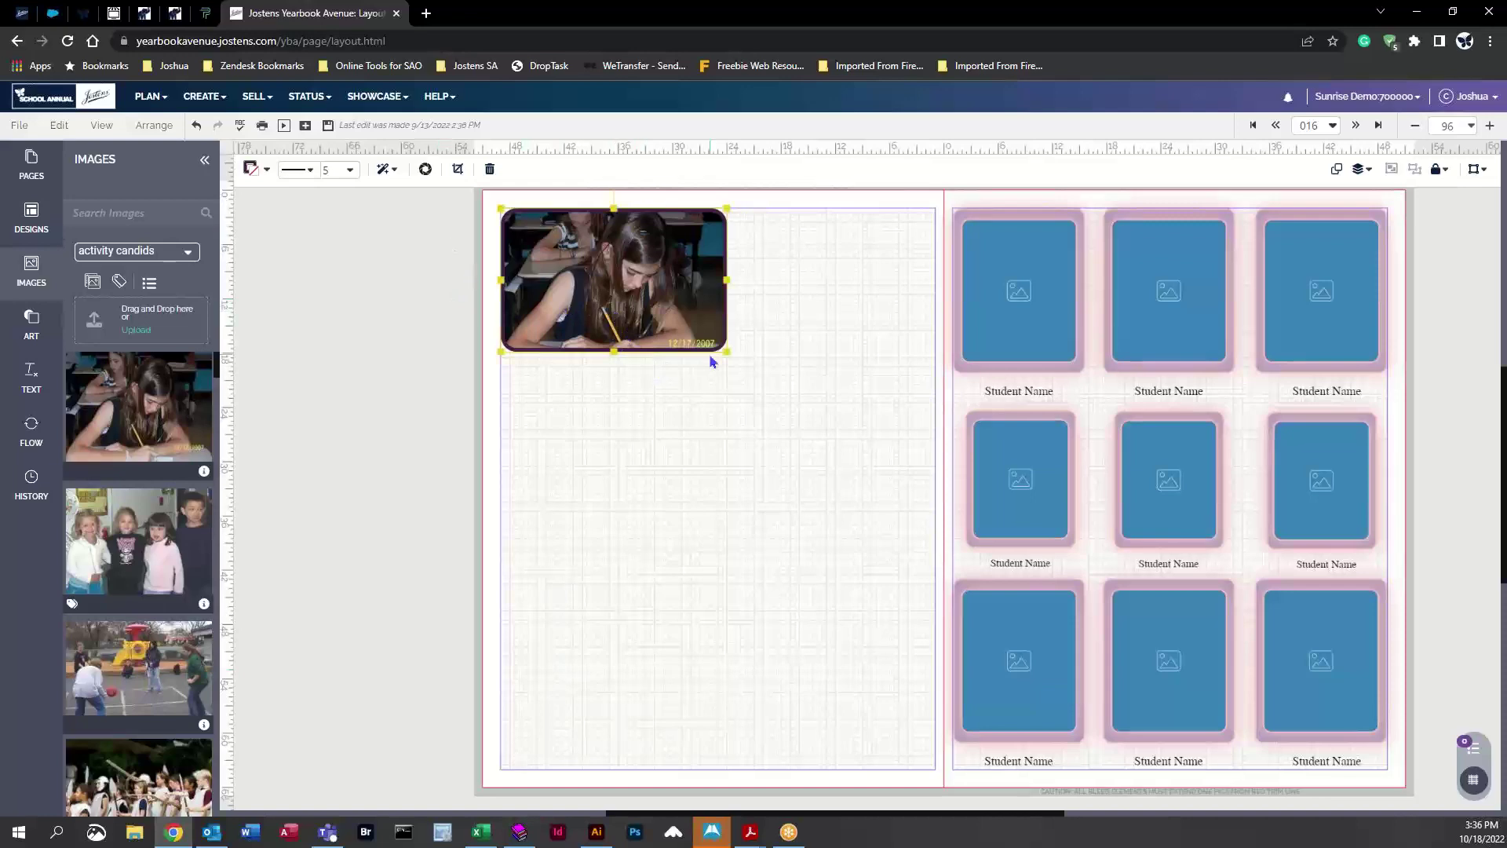
pyautogui.moveTo(727, 351); pyautogui.dragTo(807, 498)
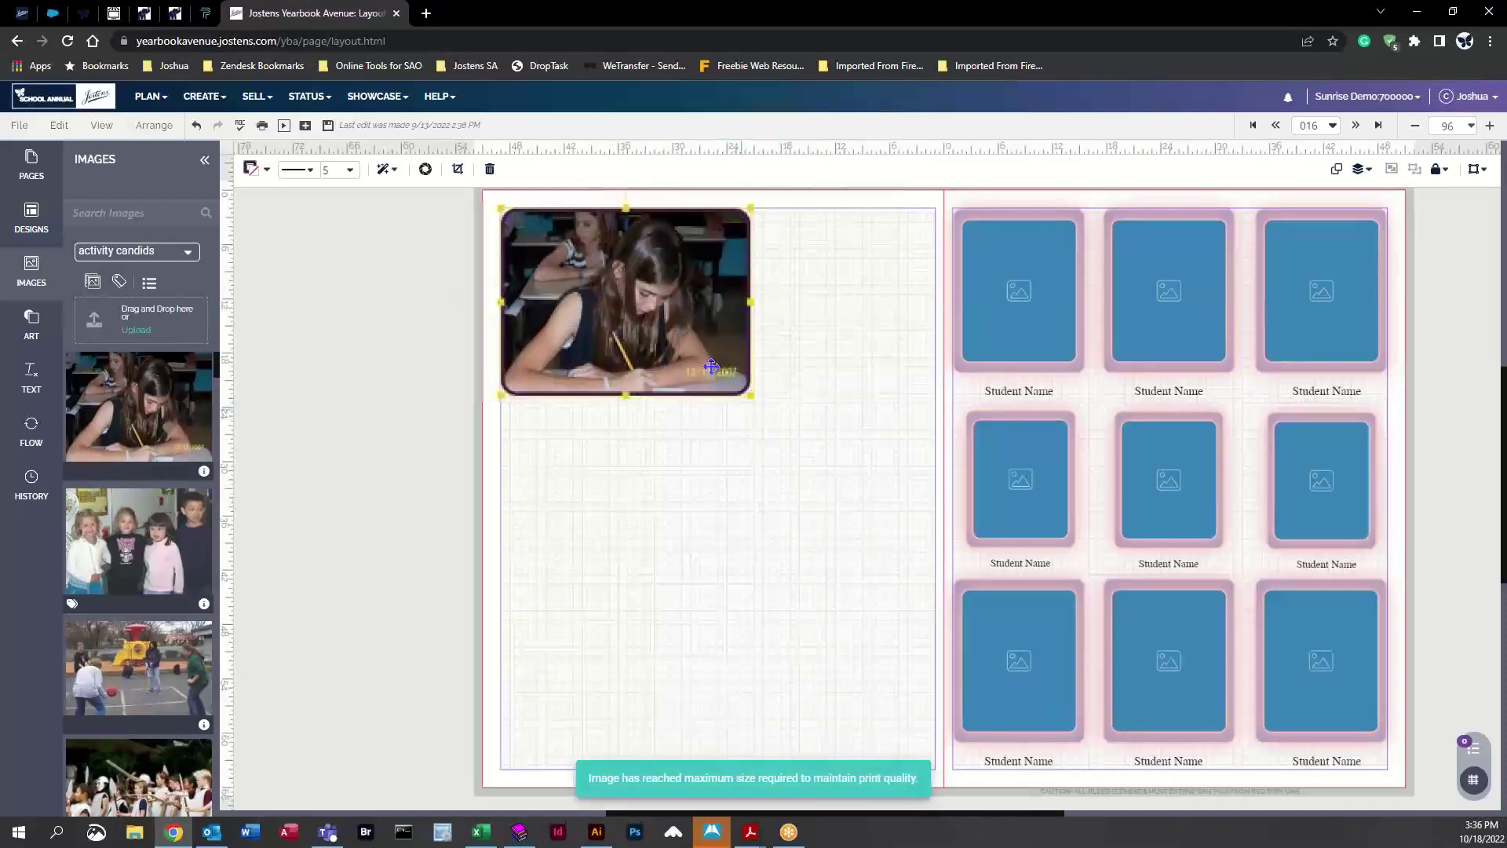
pyautogui.click(384, 169)
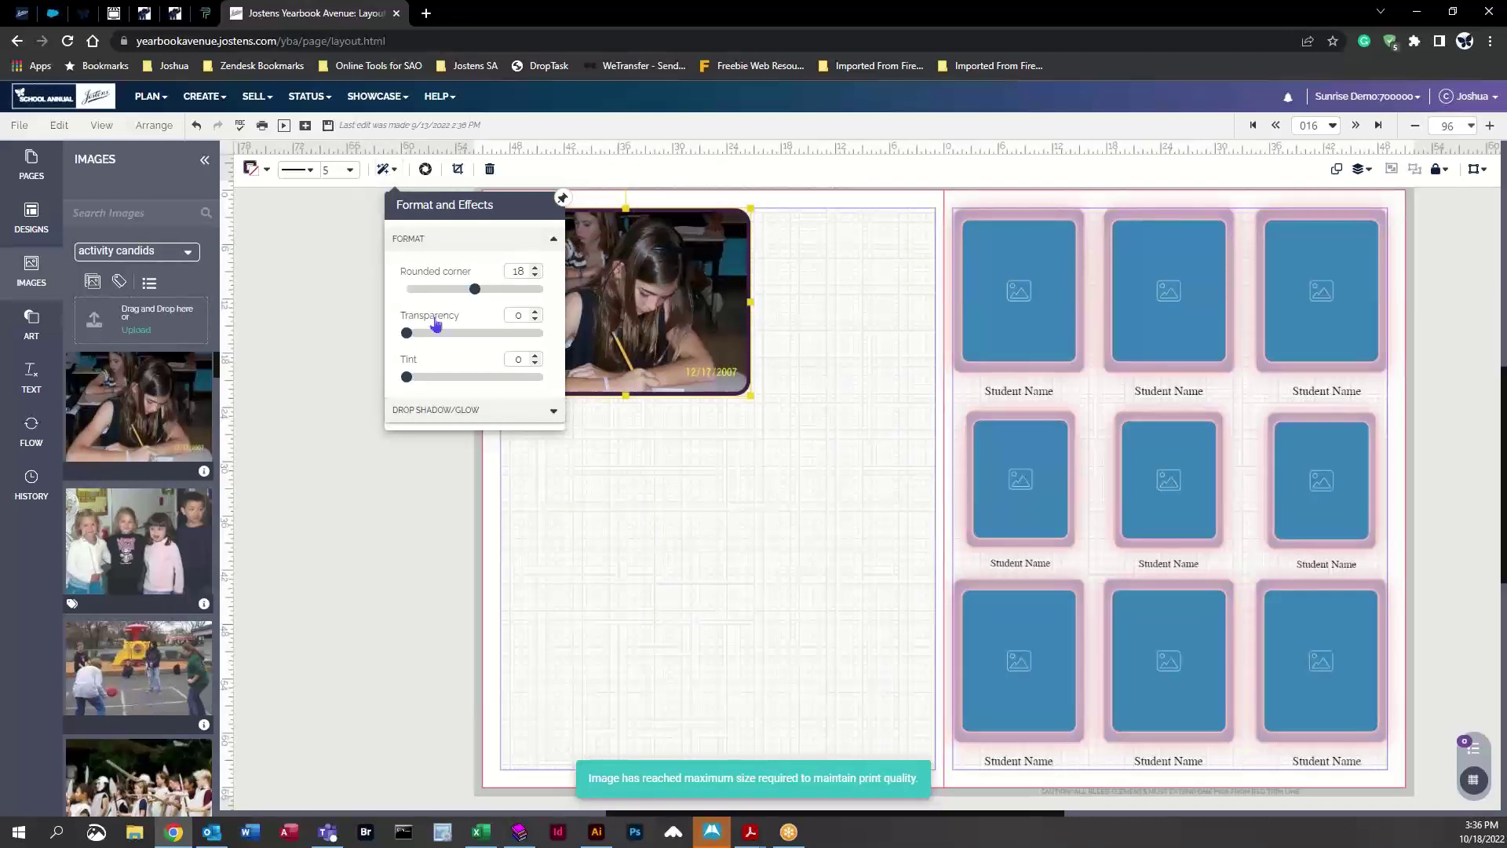
# Try the Transparency and Tint effects on the left page's photo and reset them
pyautogui.click(460, 412)
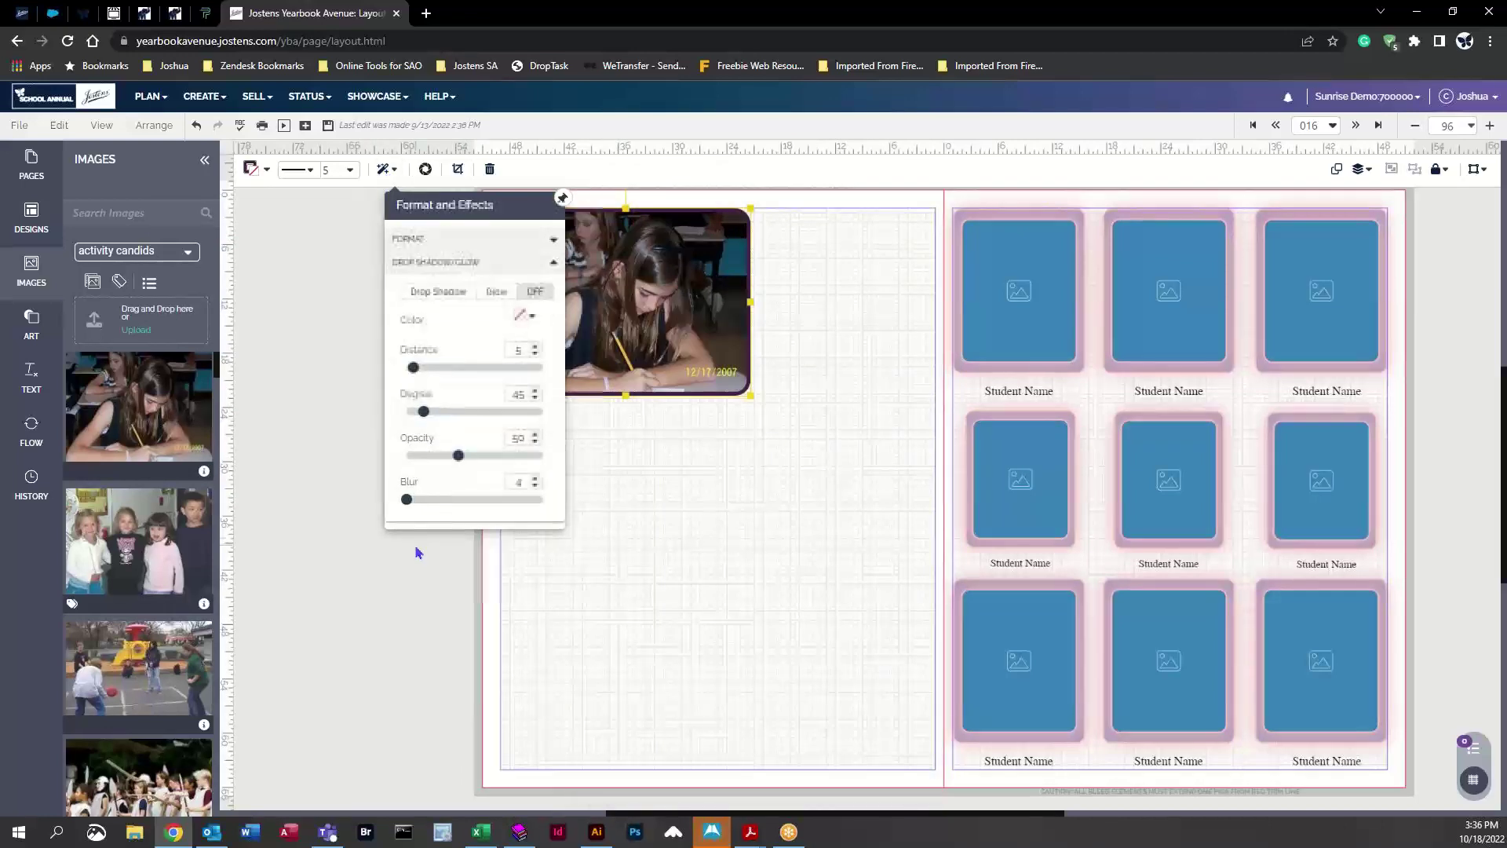
pyautogui.click(458, 240)
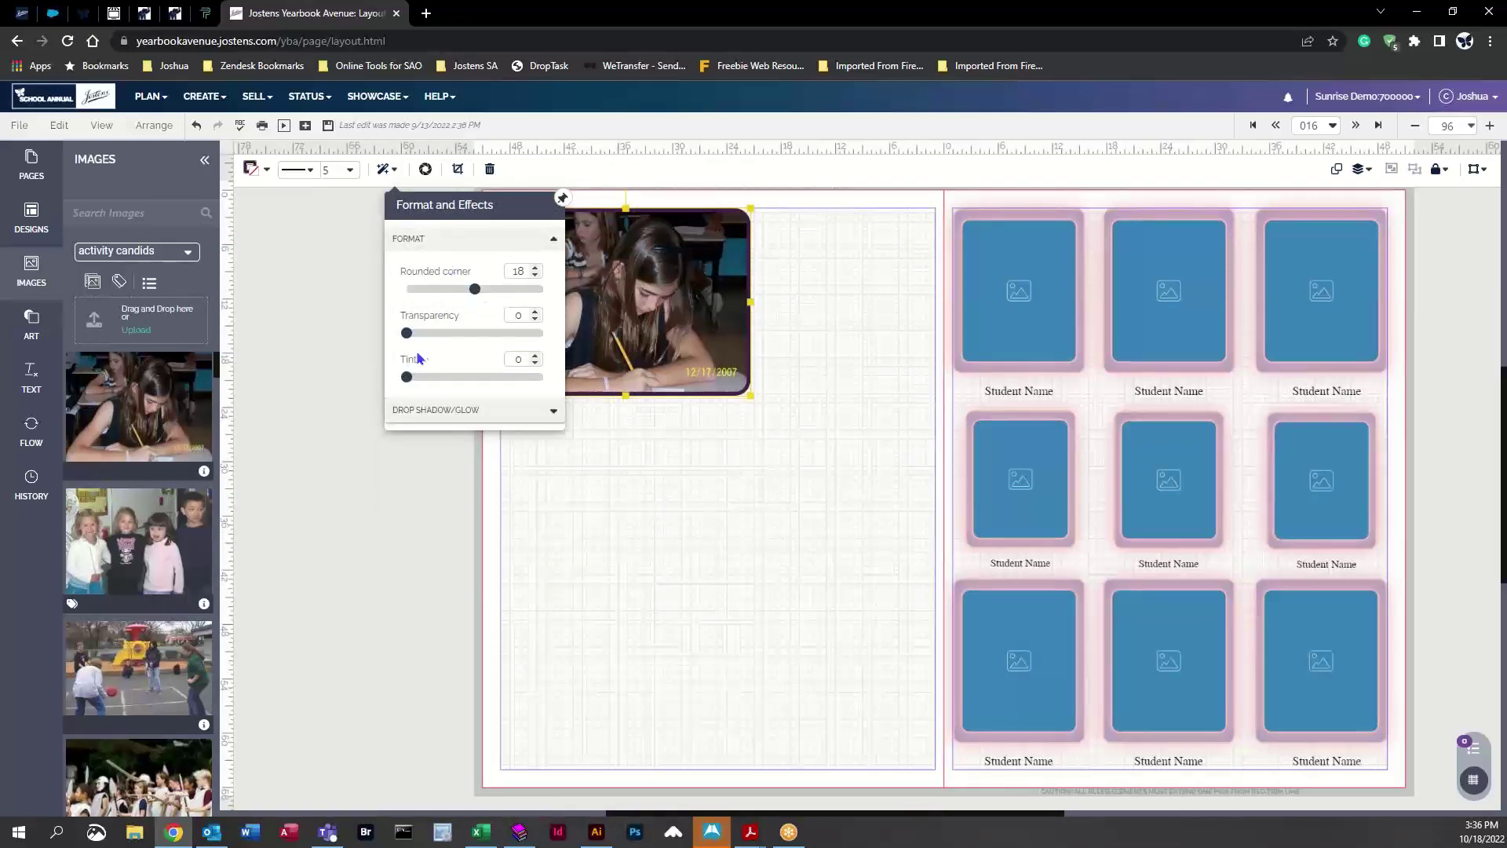
pyautogui.moveTo(407, 332); pyautogui.dragTo(477, 379)
pyautogui.moveTo(473, 384); pyautogui.dragTo(405, 377)
# Add a black drop shadow to the left page's photo with distance 19, degree 25 and opacity 99
pyautogui.click(502, 409)
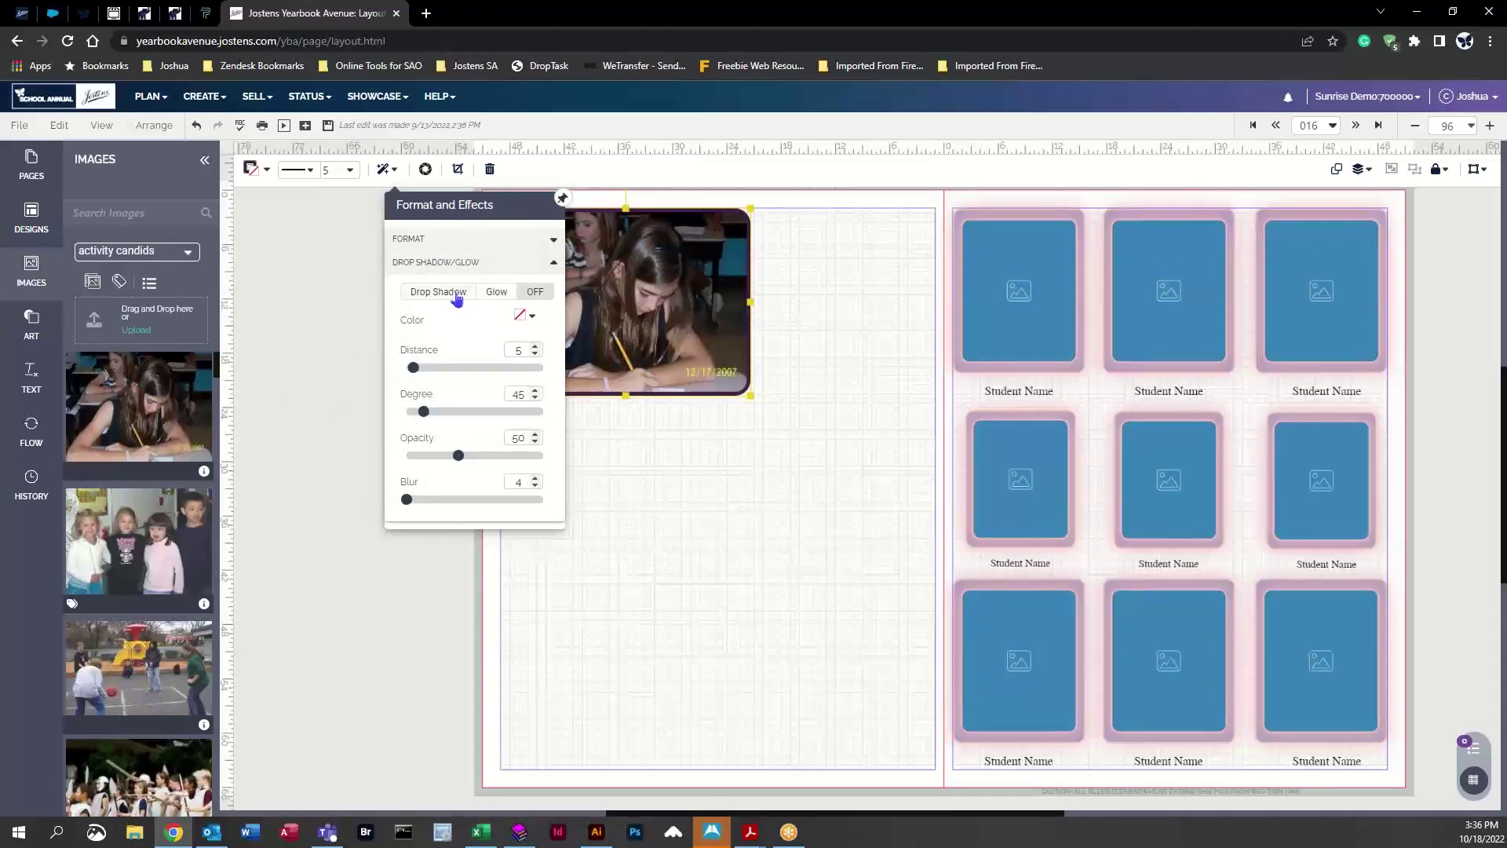
pyautogui.click(455, 293)
pyautogui.moveTo(412, 366); pyautogui.dragTo(461, 368)
pyautogui.press('Home')
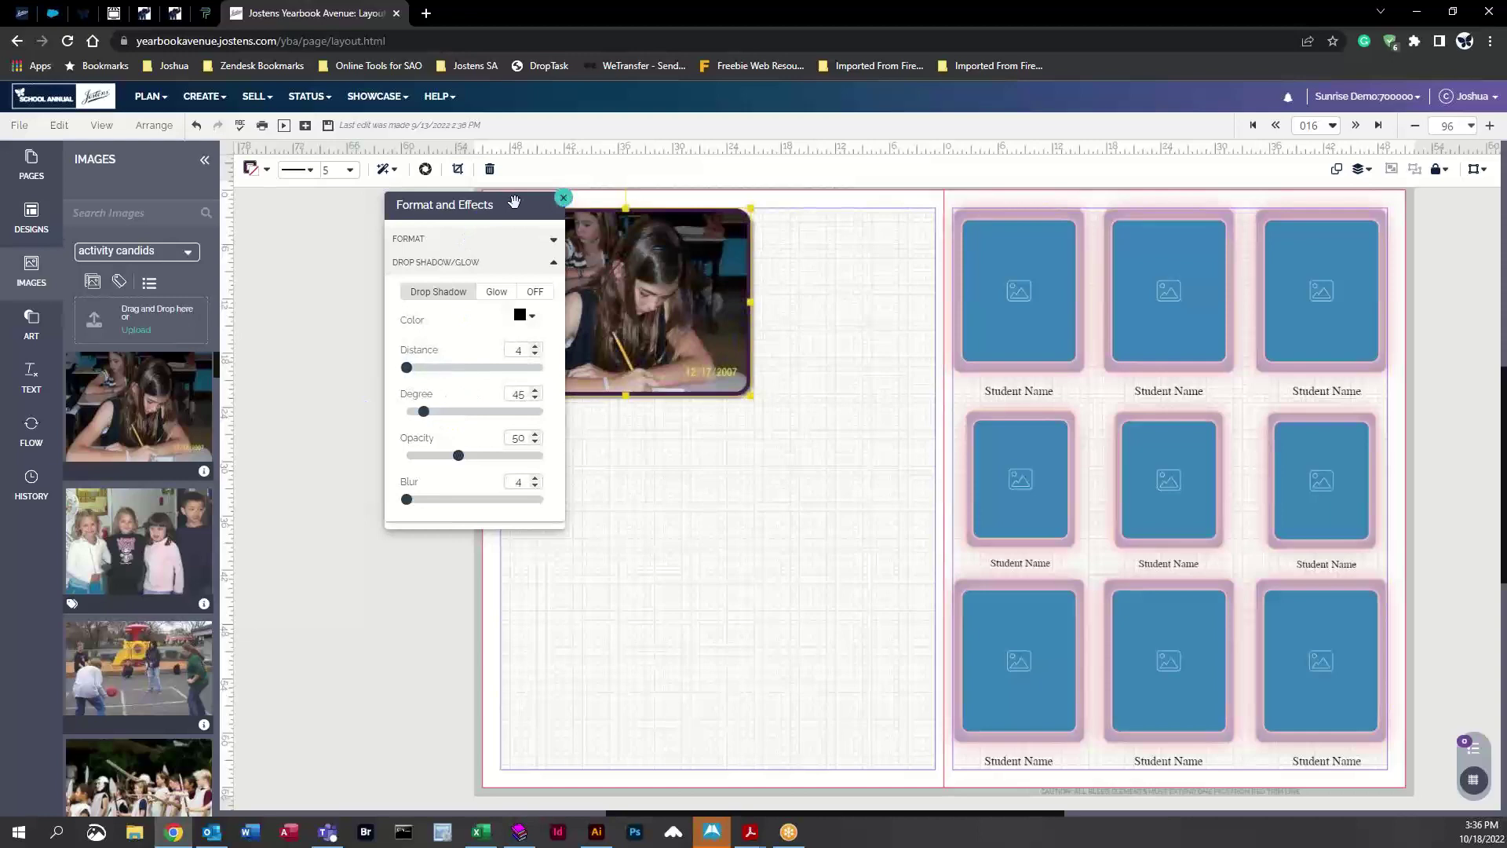
pyautogui.moveTo(514, 213); pyautogui.dragTo(404, 222)
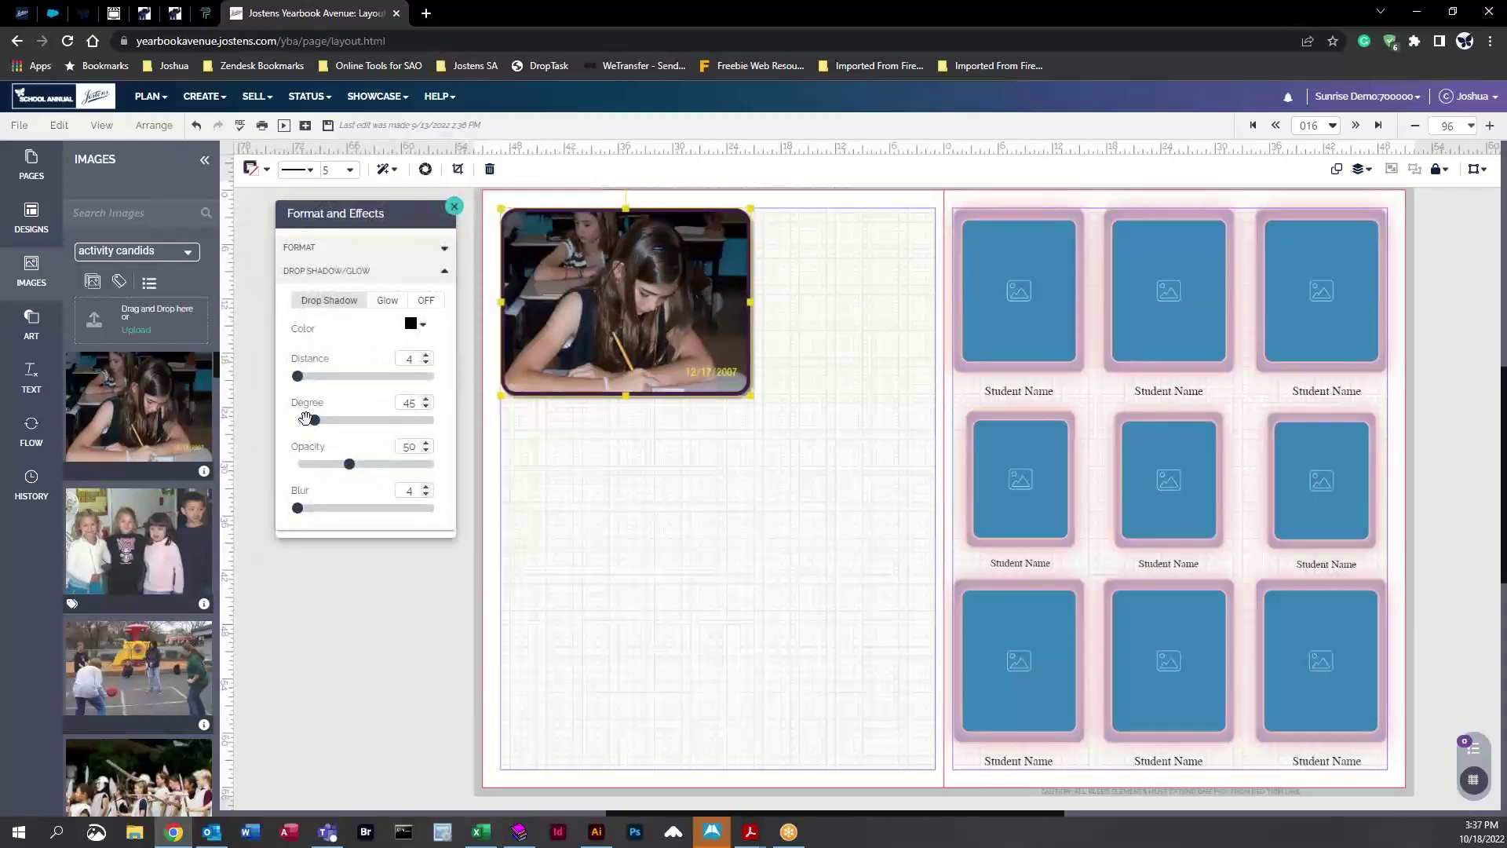
pyautogui.moveTo(314, 422); pyautogui.dragTo(400, 377)
pyautogui.moveTo(306, 421); pyautogui.dragTo(488, 476)
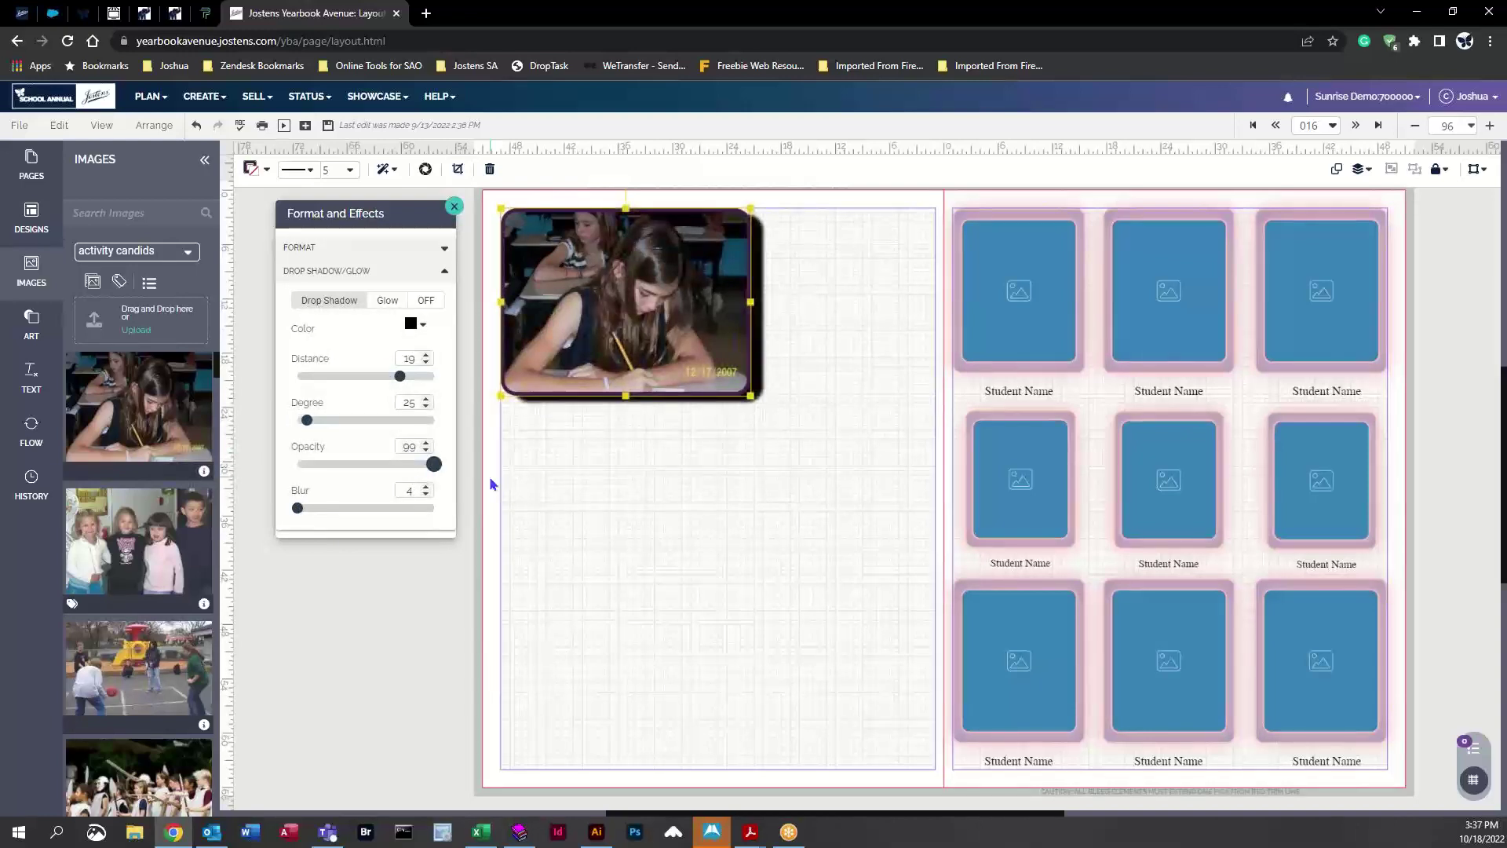
# Set the photo's drop shadow to opacity 70 and blur 23, and open the photo in Snap Edit
pyautogui.moveTo(491, 480); pyautogui.dragTo(379, 508)
pyautogui.moveTo(297, 460); pyautogui.dragTo(424, 510)
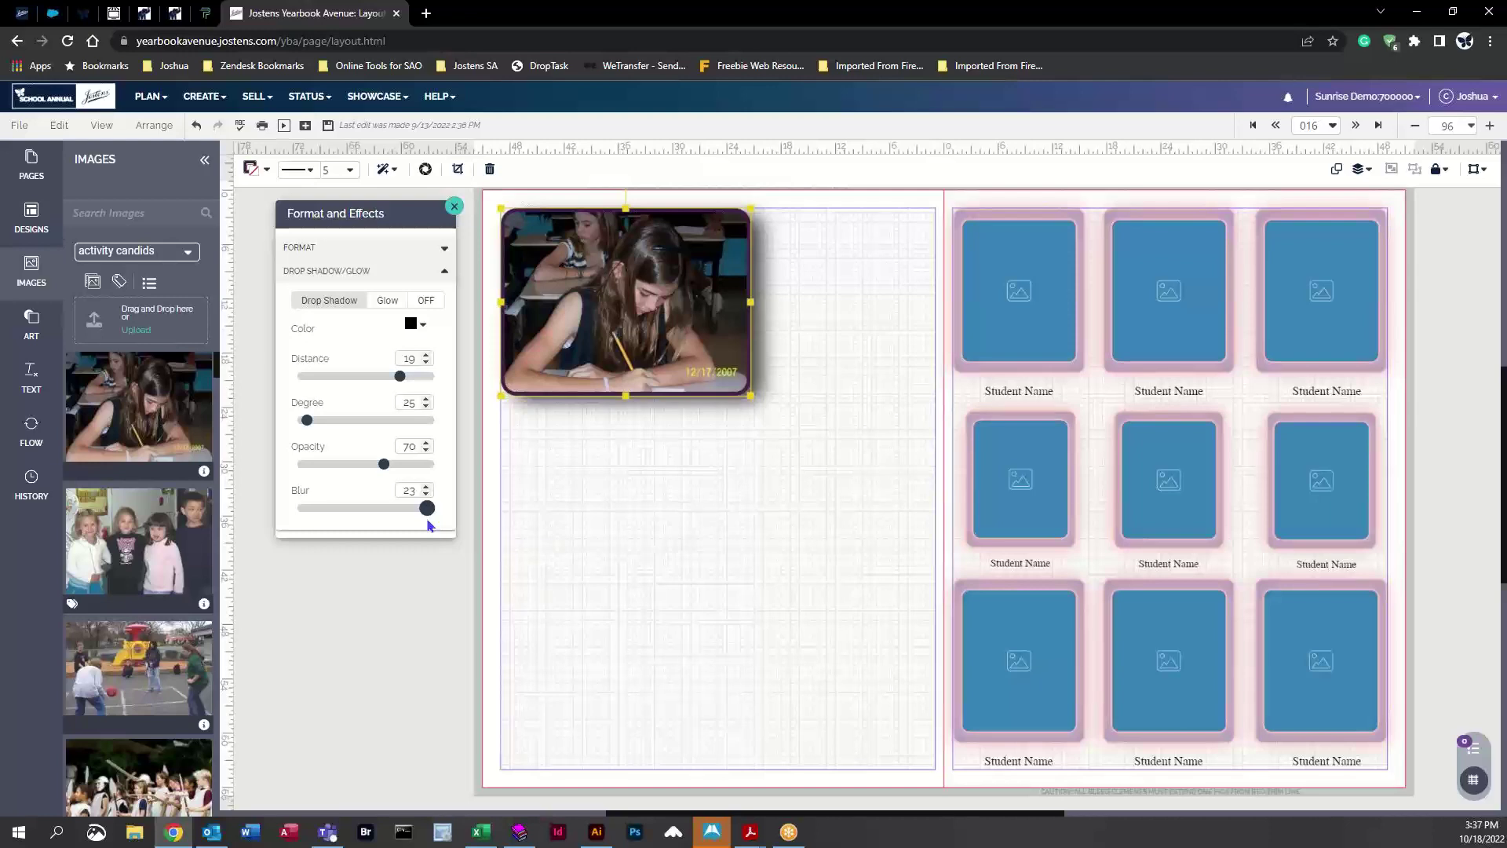
pyautogui.click(454, 206)
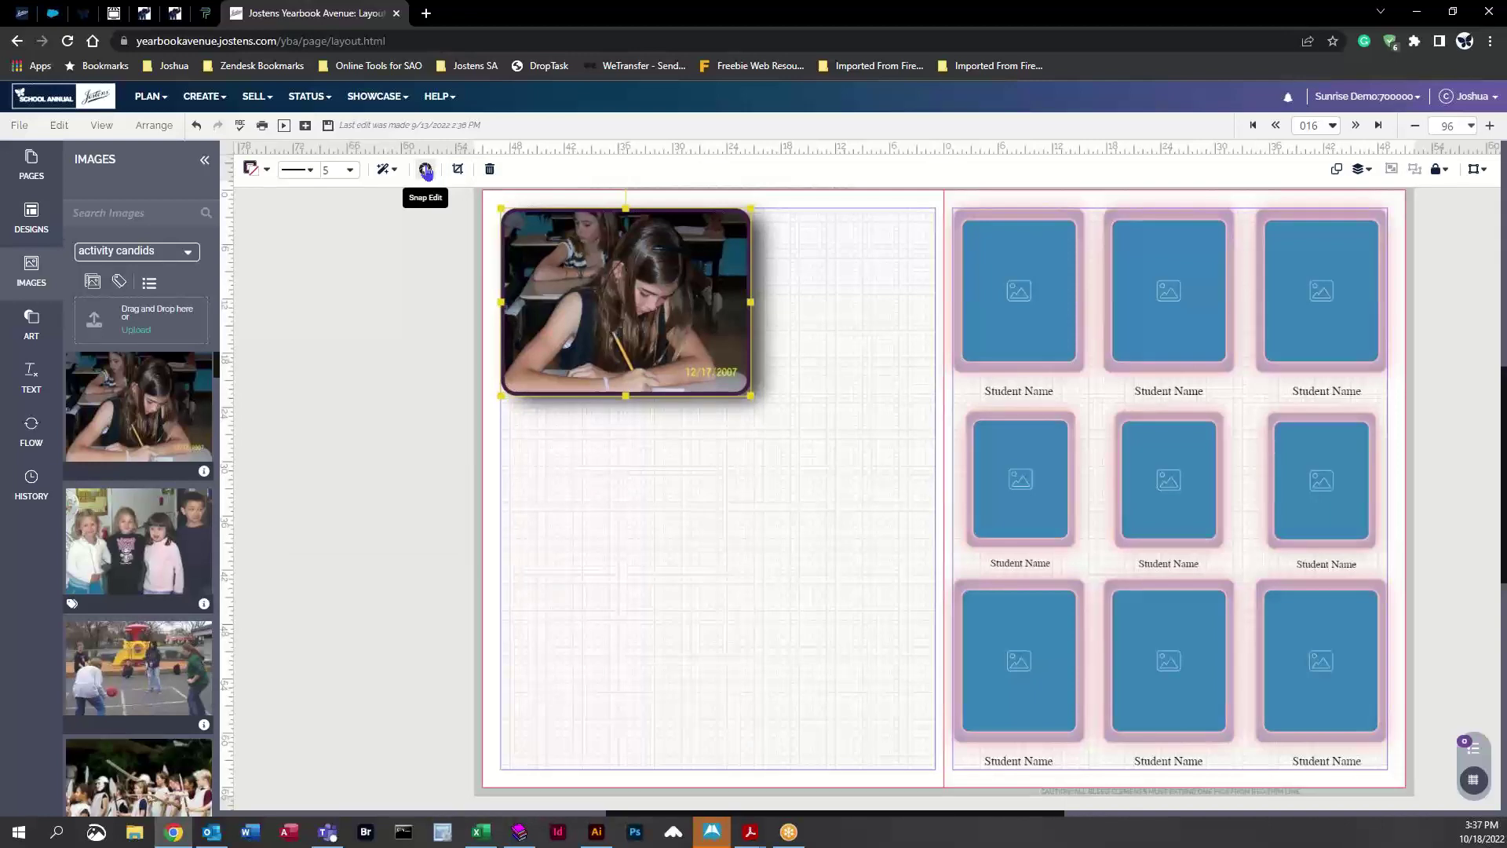
pyautogui.click(426, 169)
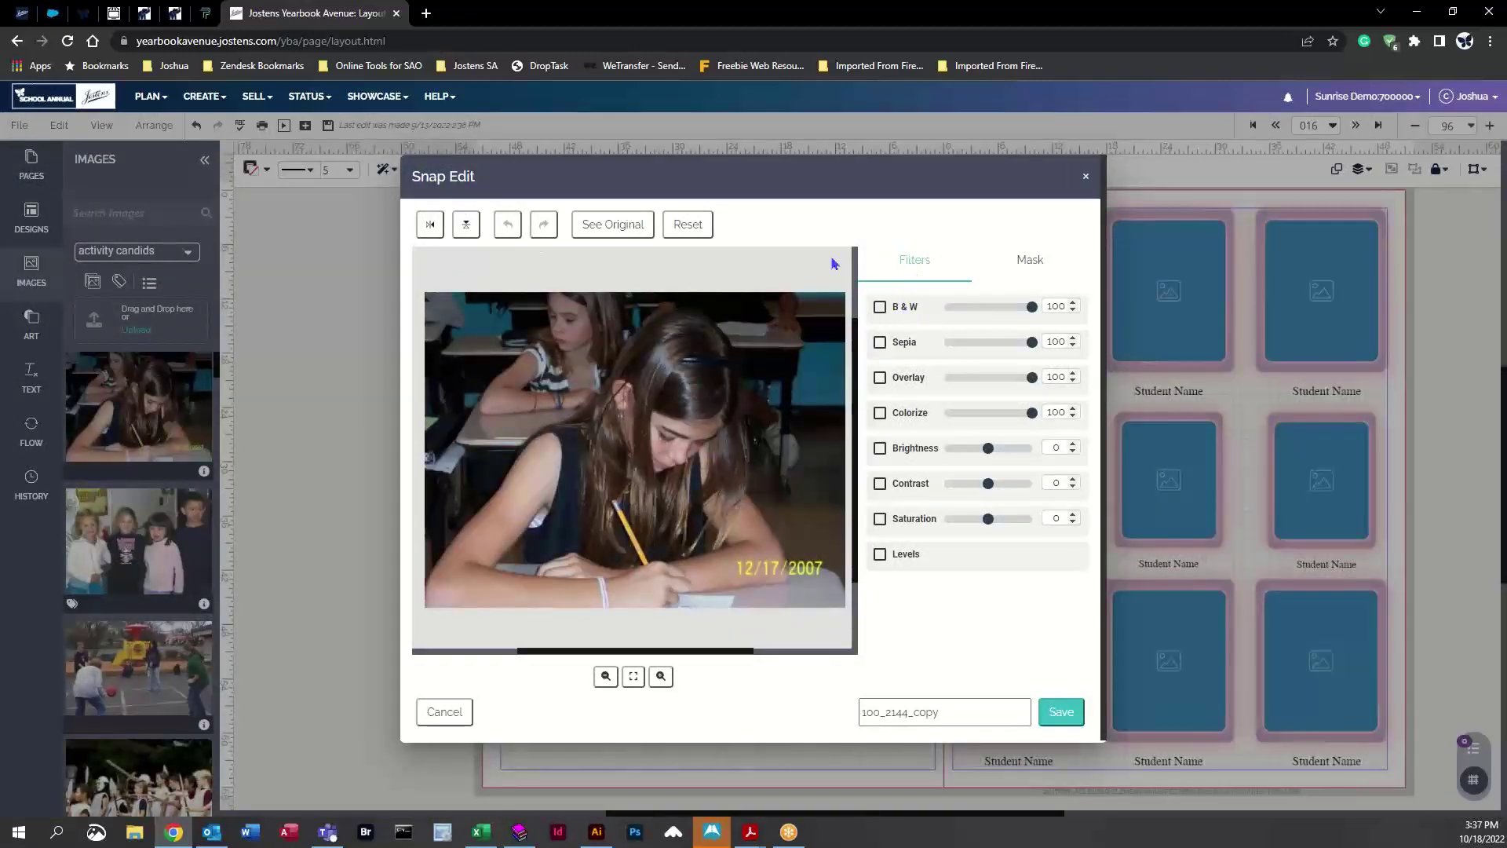
# Try the B & W and Sepia filters on the photo and turn each off again
pyautogui.click(880, 308)
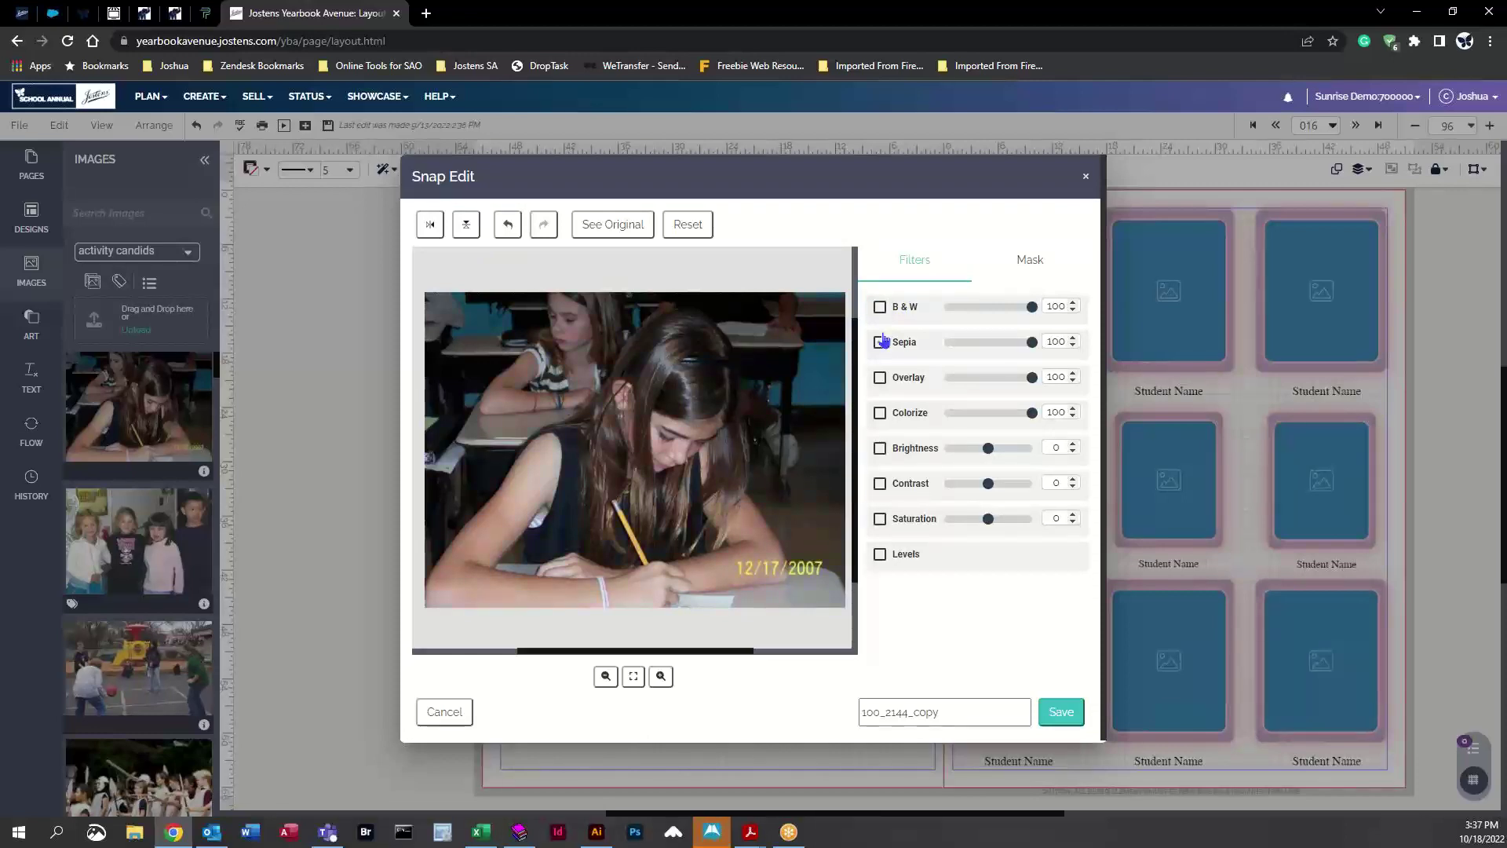
pyautogui.click(880, 342)
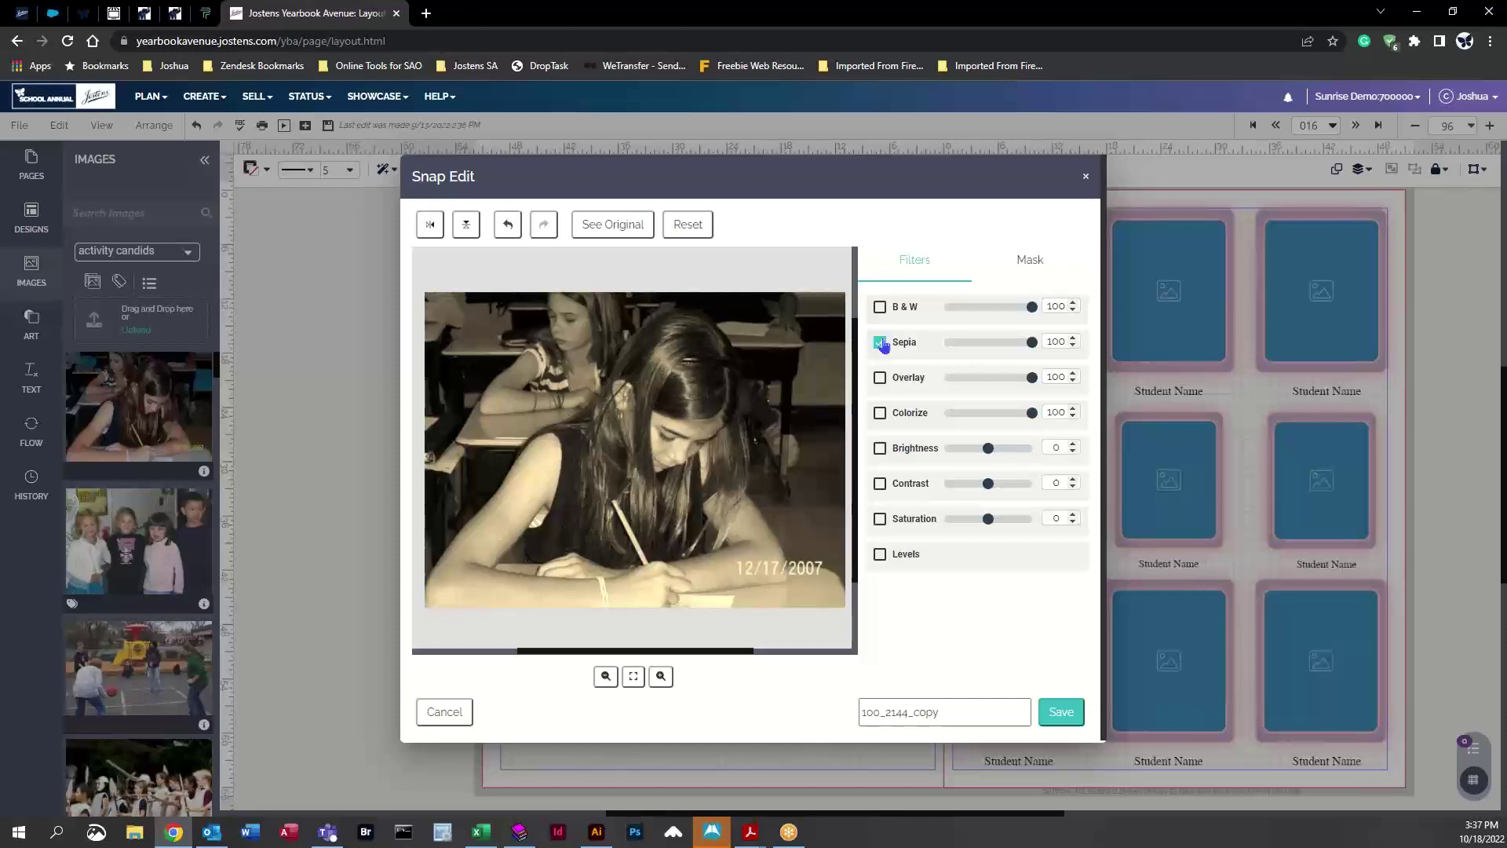
pyautogui.click(882, 344)
# Try a cyan Overlay with Brightness -5, Contrast -4 and Saturation -86 on the photo, and turn all four filters off
pyautogui.click(880, 379)
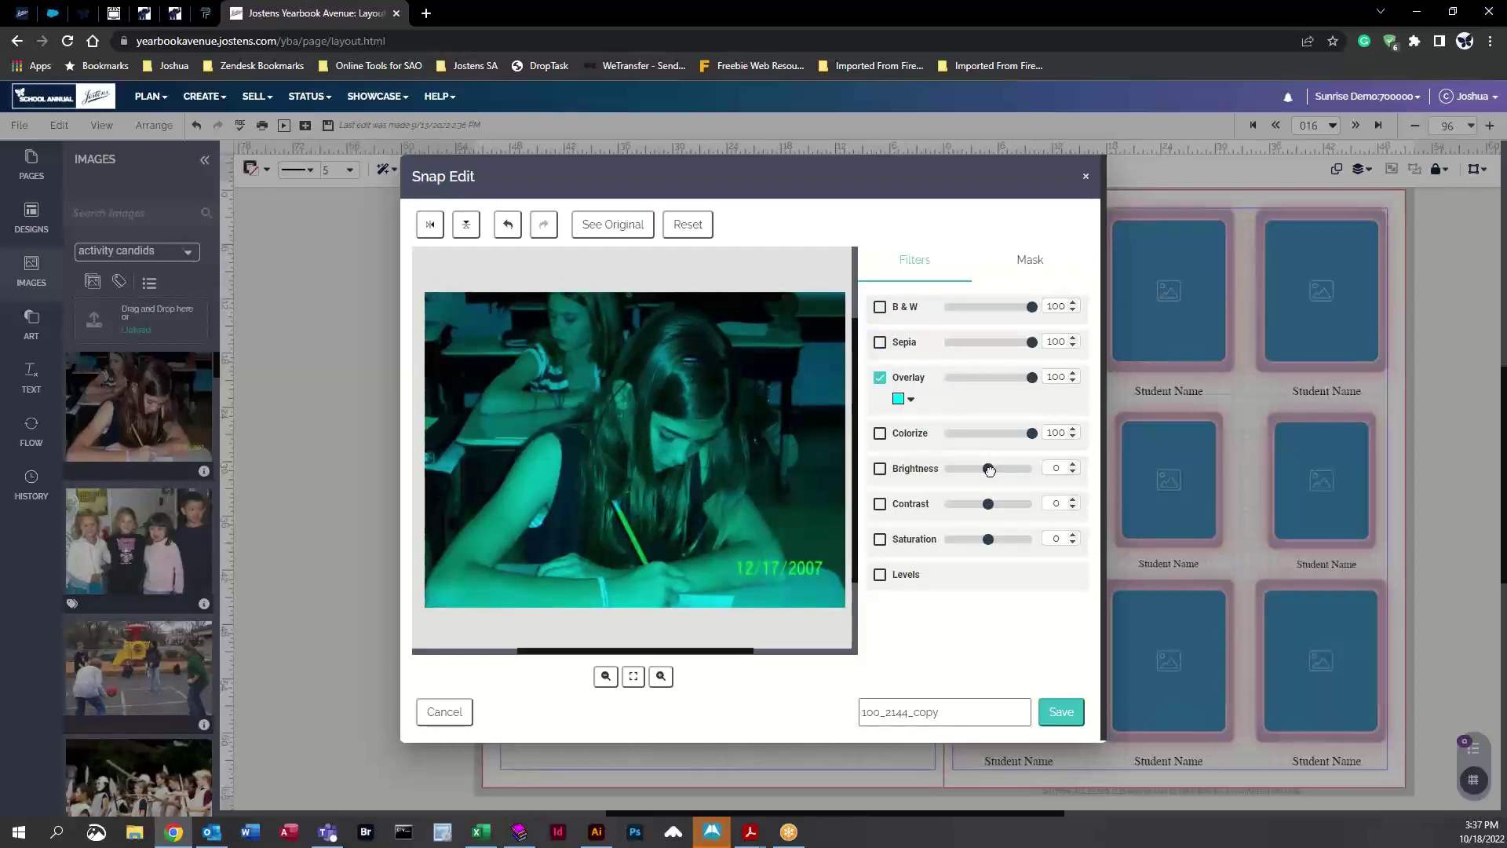
pyautogui.moveTo(988, 469)
pyautogui.mouseDown()
pyautogui.moveTo(1004, 470)
pyautogui.moveTo(983, 505)
pyautogui.moveTo(995, 504)
pyautogui.moveTo(985, 469)
pyautogui.mouseUp()
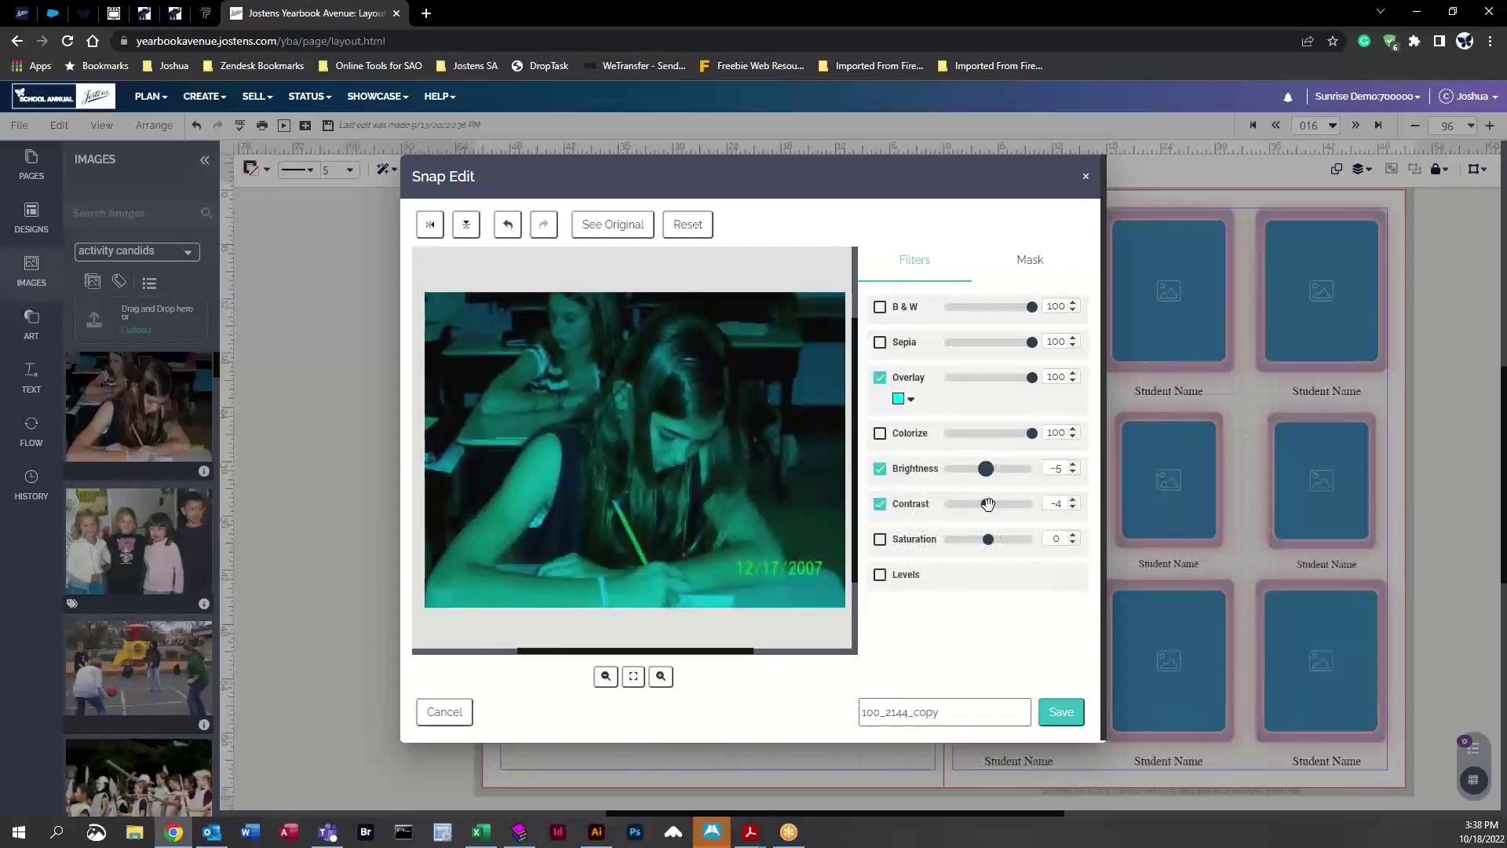
pyautogui.moveTo(988, 539); pyautogui.dragTo(950, 543)
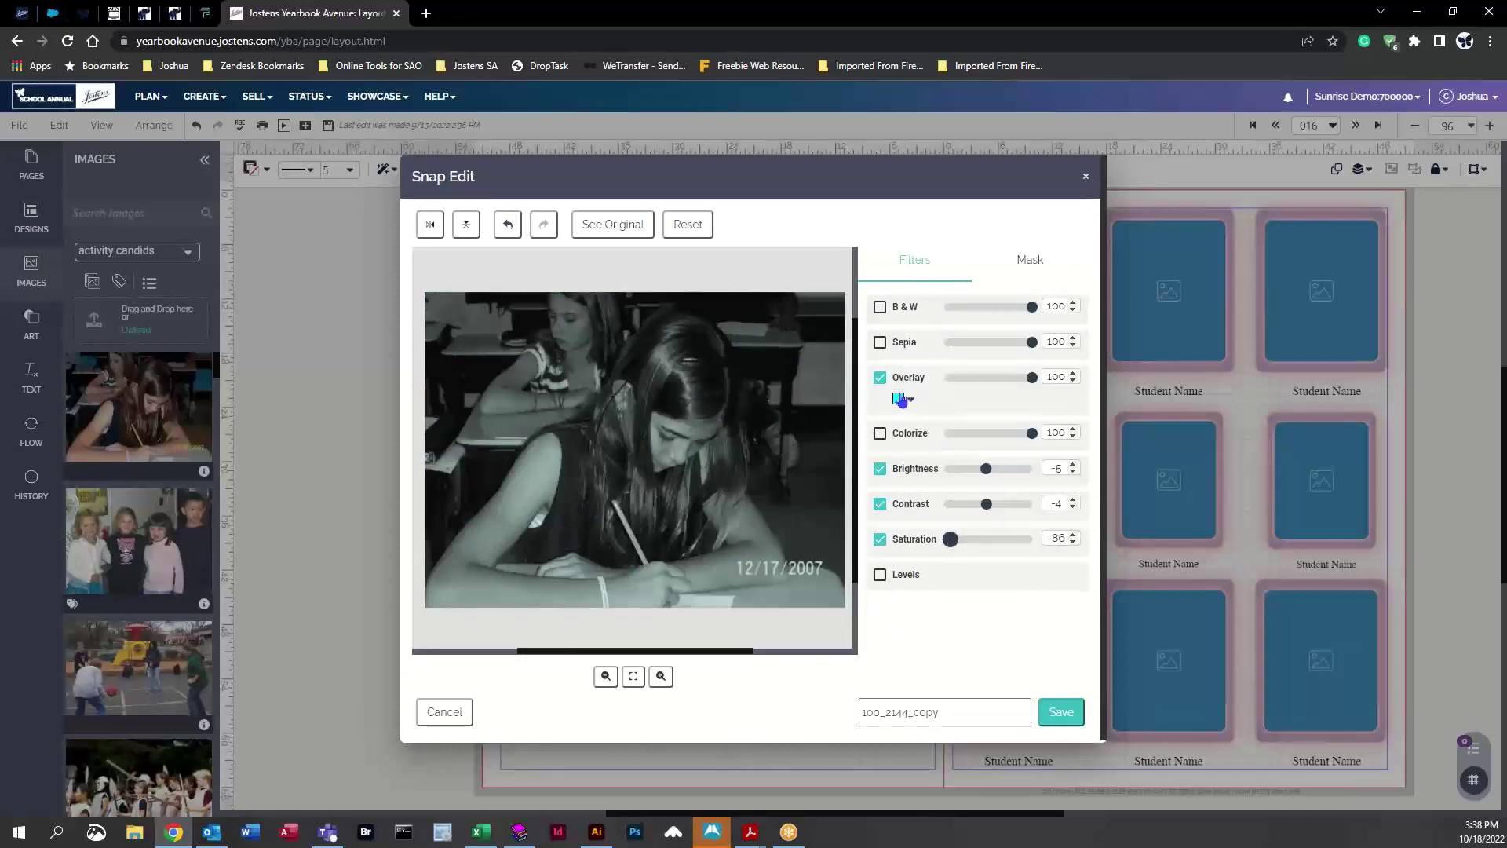
pyautogui.click(880, 378)
pyautogui.click(880, 450)
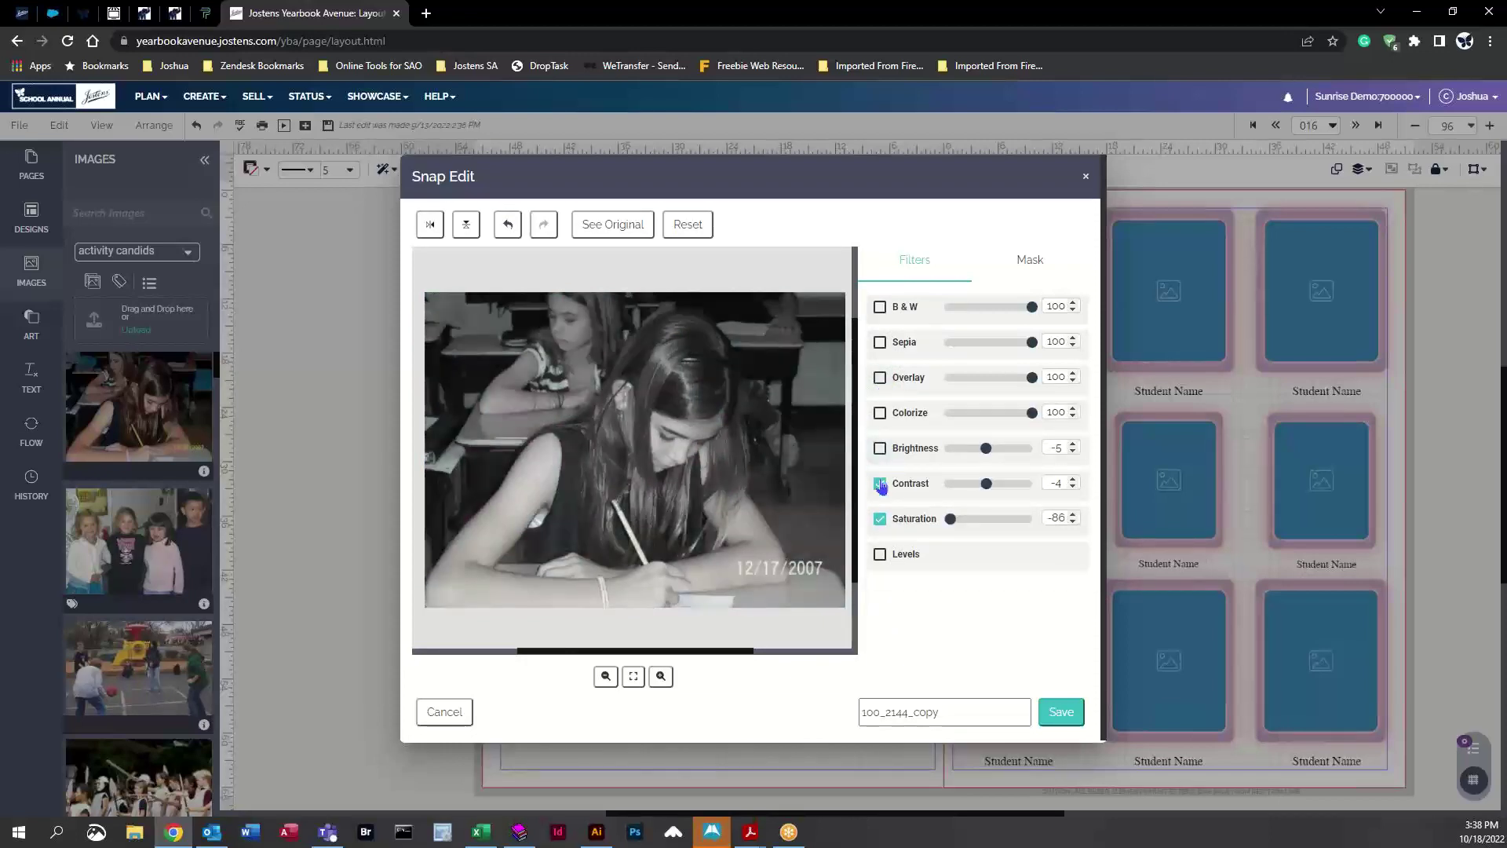
pyautogui.click(880, 484)
pyautogui.click(881, 519)
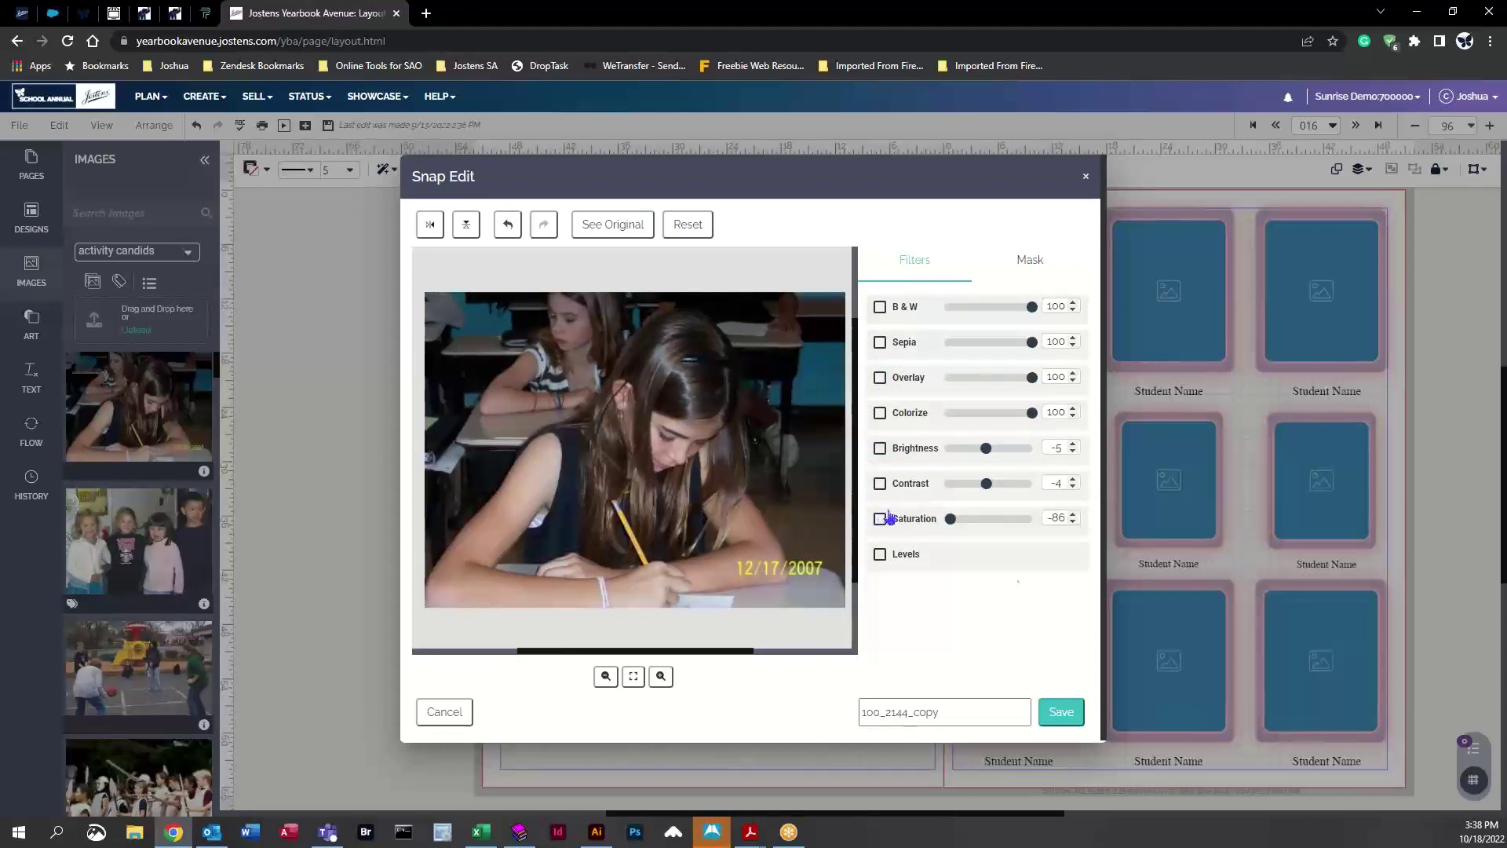
# Try lightening the photo's midtones with Levels, and undo the filter changes made in Snap Edit
pyautogui.click(880, 554)
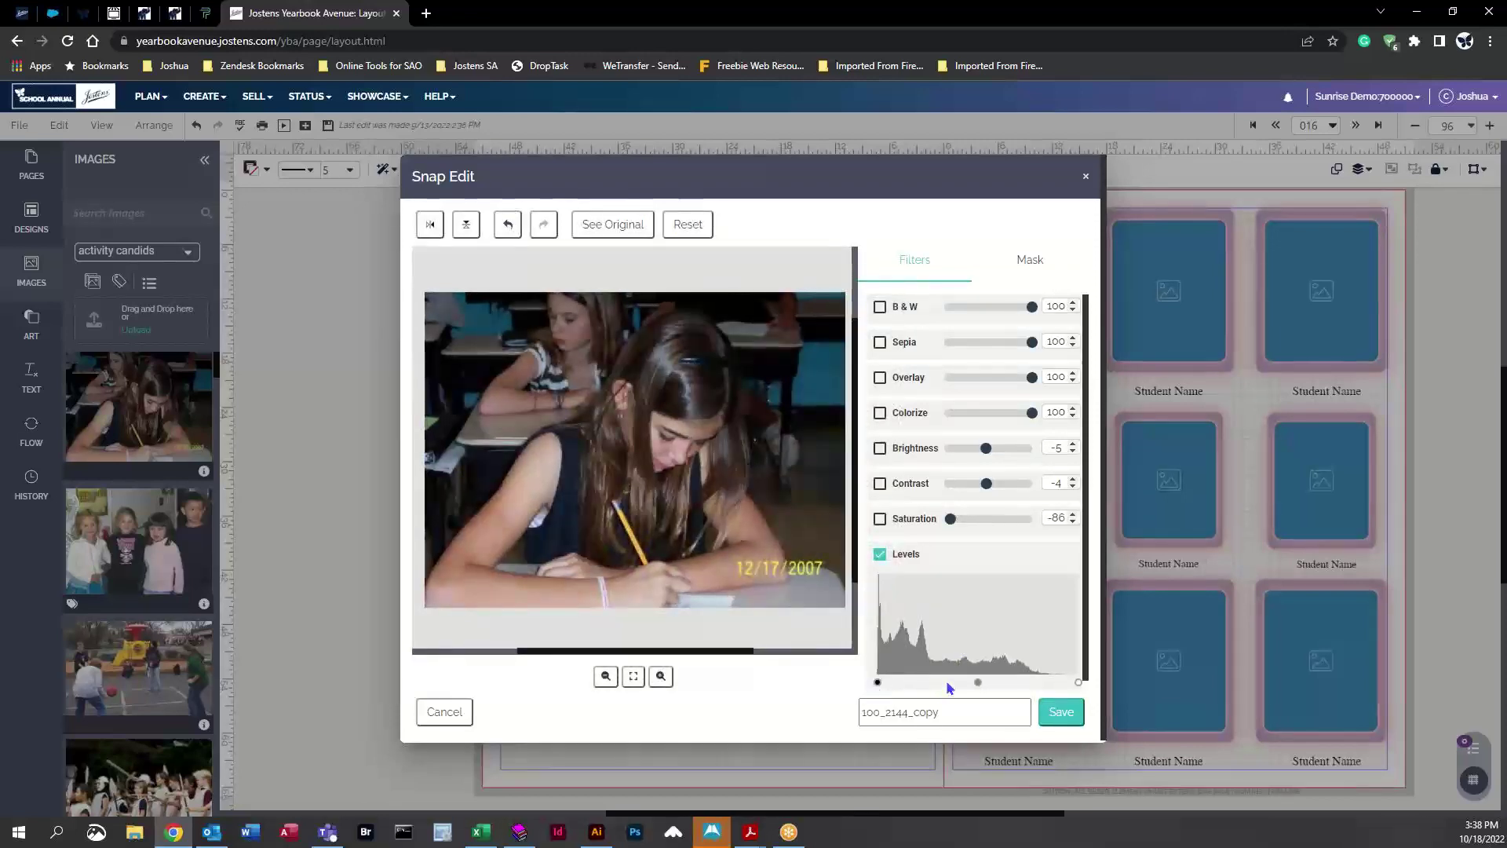
pyautogui.moveTo(979, 687); pyautogui.dragTo(972, 681)
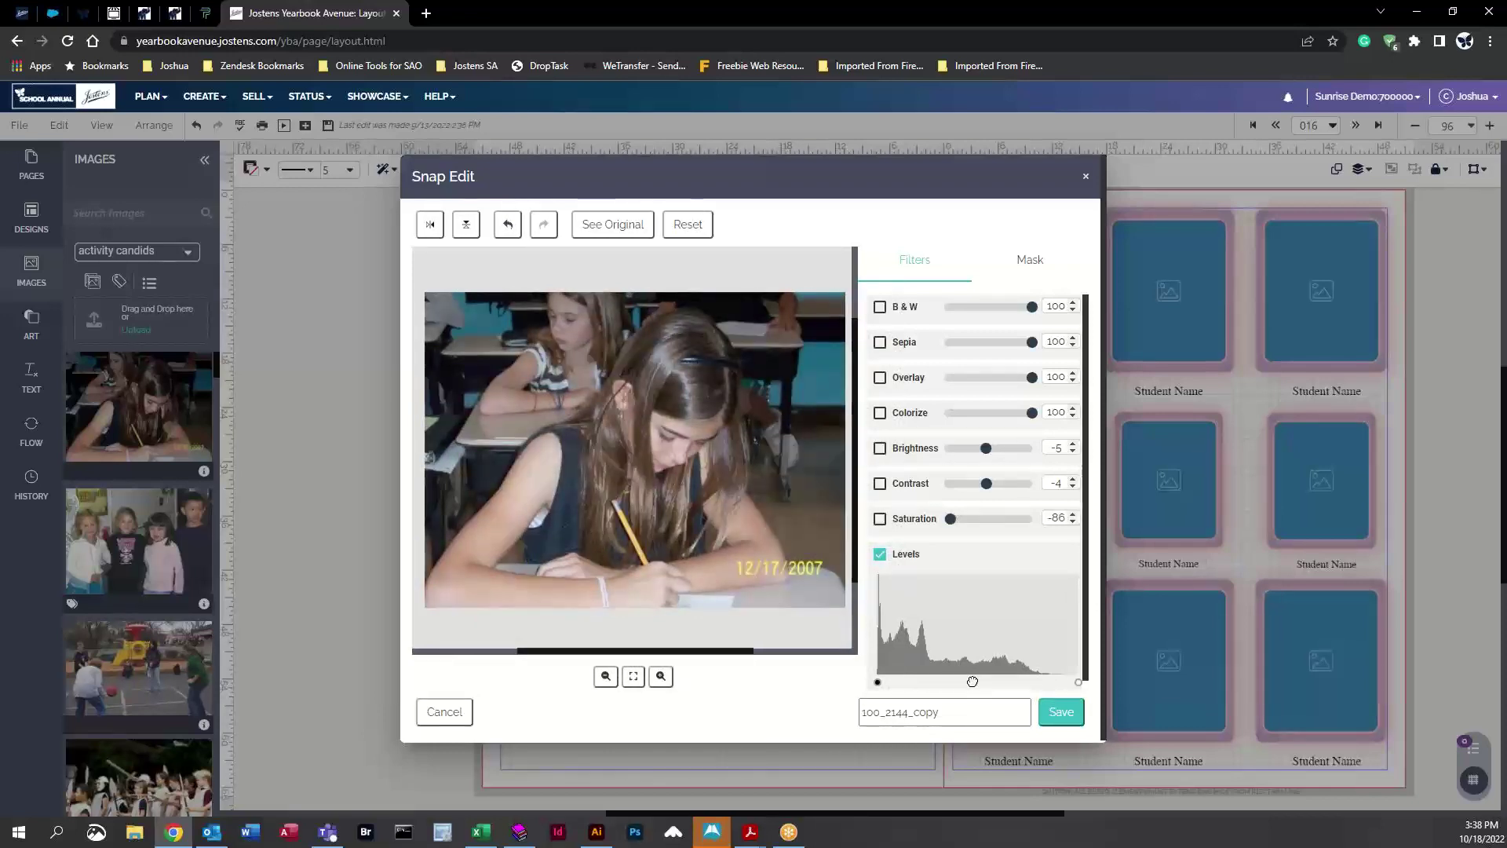
pyautogui.click(507, 225)
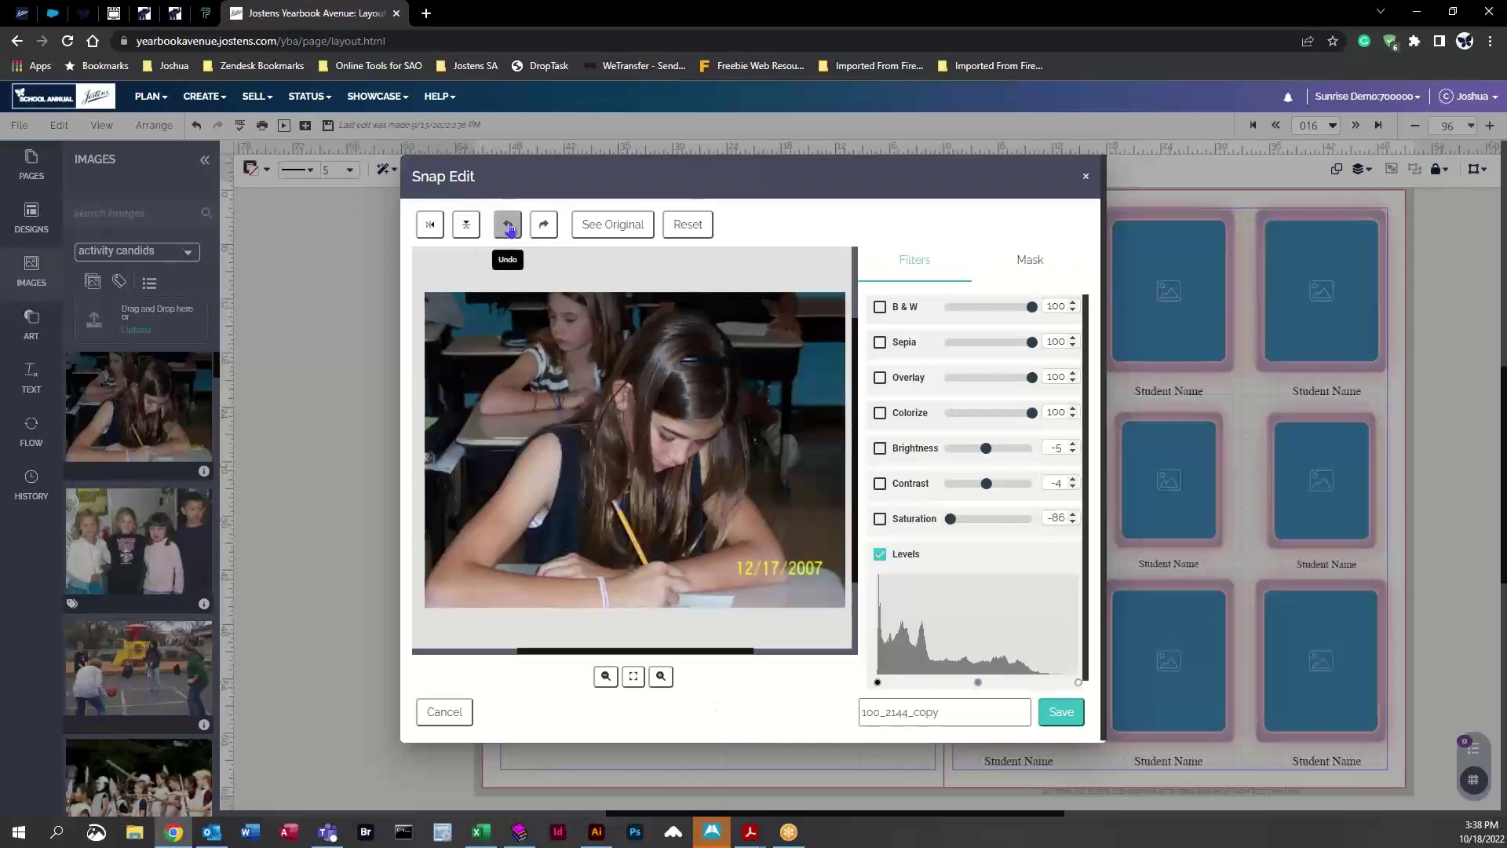
pyautogui.click(507, 225)
pyautogui.click(507, 225)
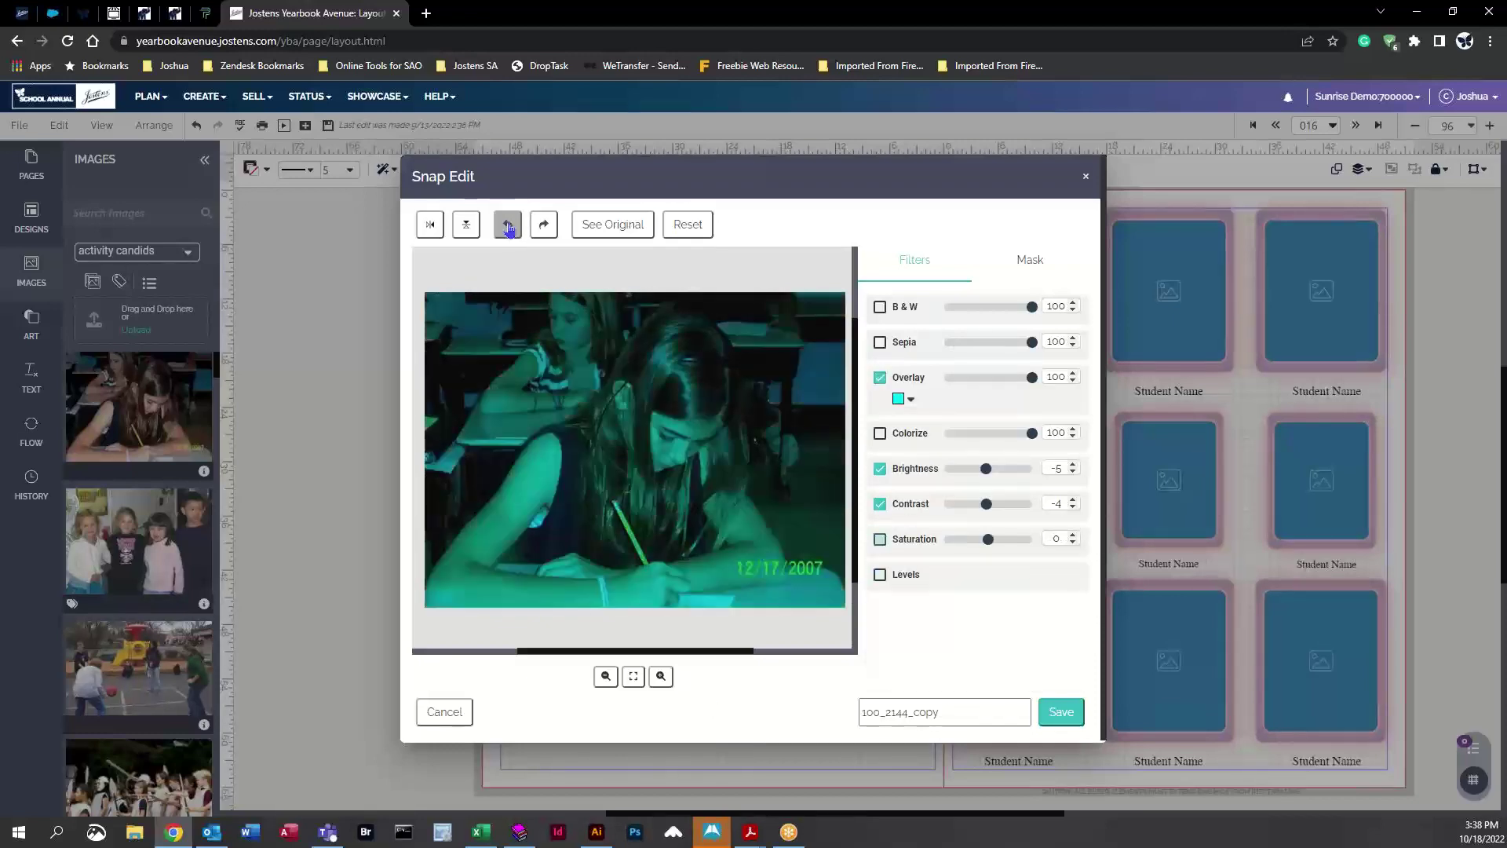
pyautogui.click(507, 225)
pyautogui.click(507, 225)
pyautogui.click(507, 225)
pyautogui.click(507, 225)
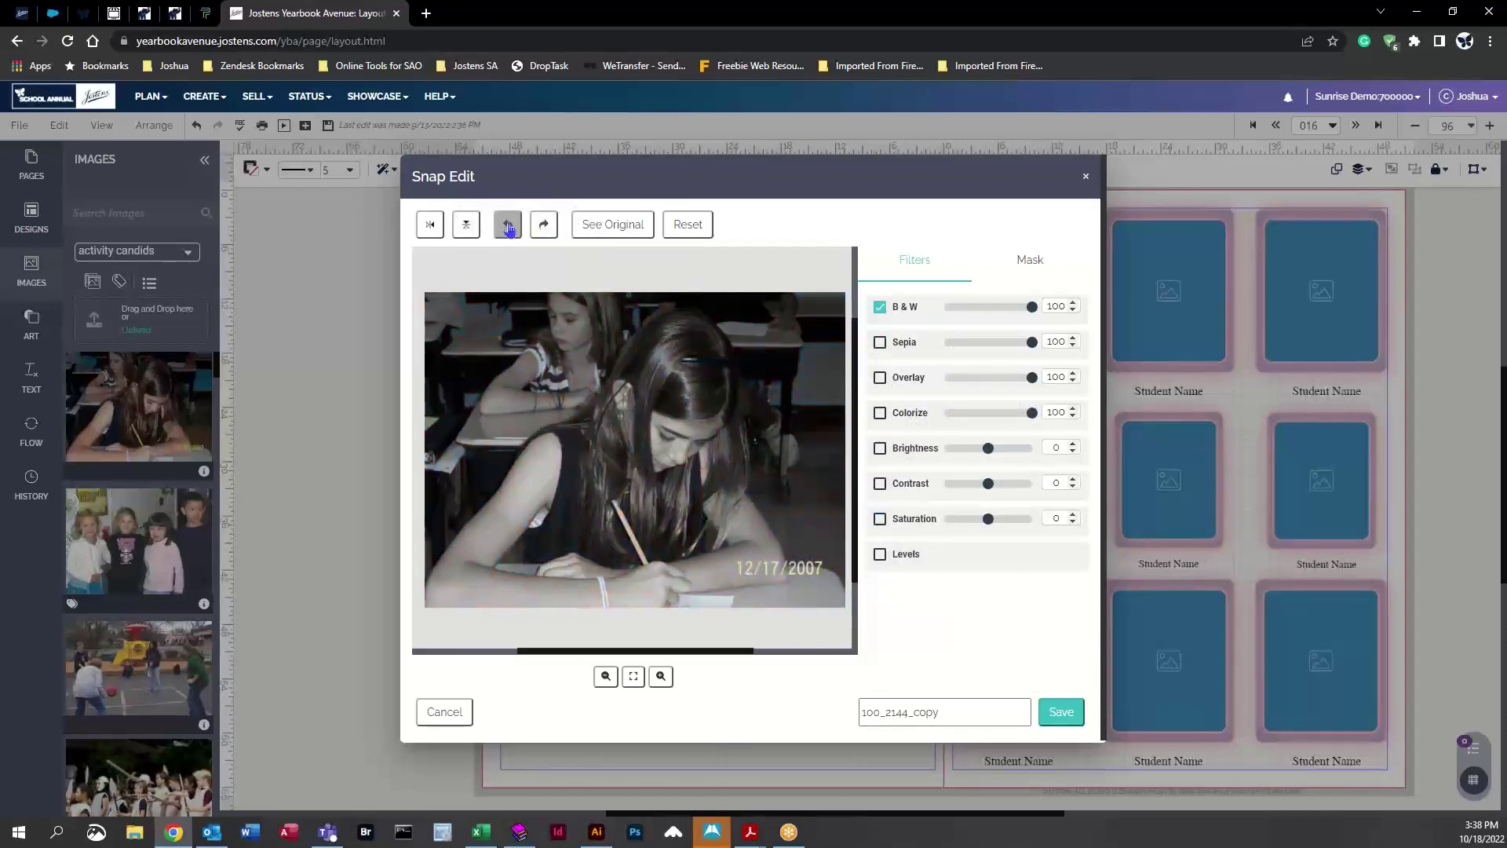
# Try a slight Levels midtone lightening on the photo, and undo it
pyautogui.click(880, 554)
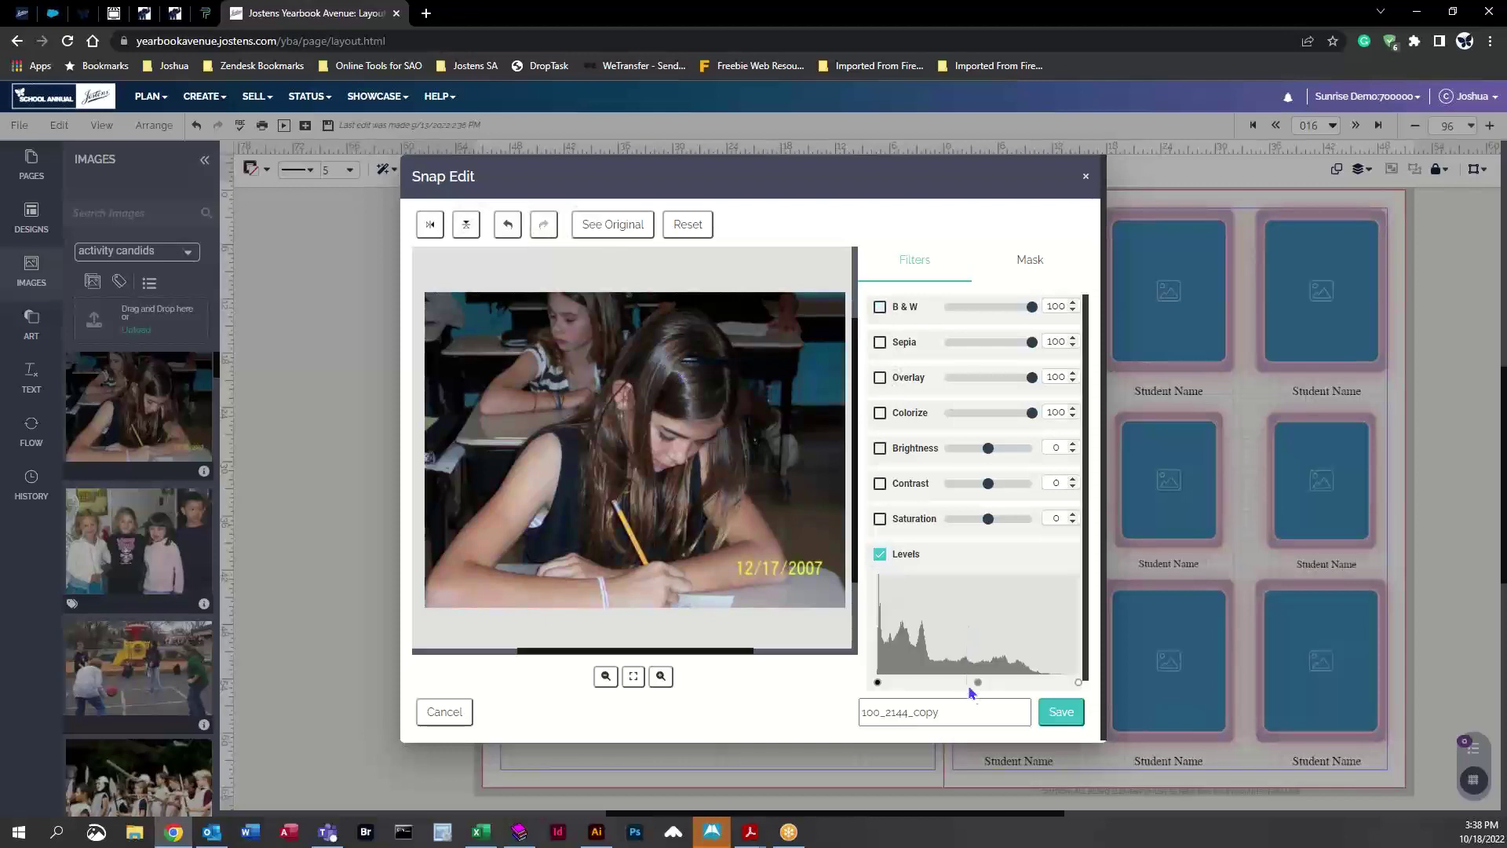
pyautogui.moveTo(977, 688); pyautogui.dragTo(973, 682)
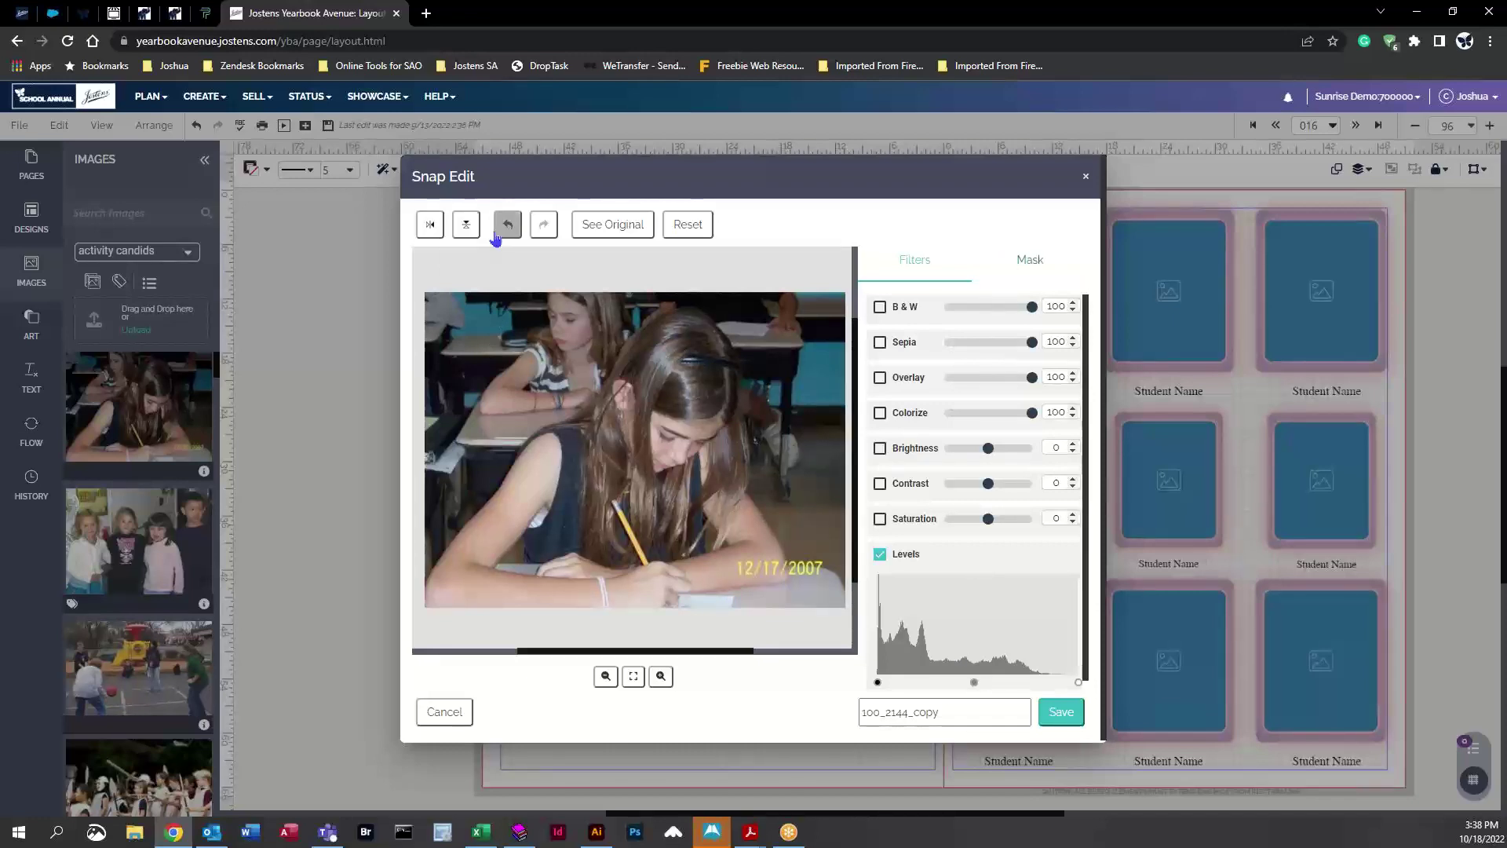
pyautogui.click(497, 231)
# Set up a mask for the photo with the Eraser, a Black & White masked area and brush size 61
pyautogui.click(1029, 262)
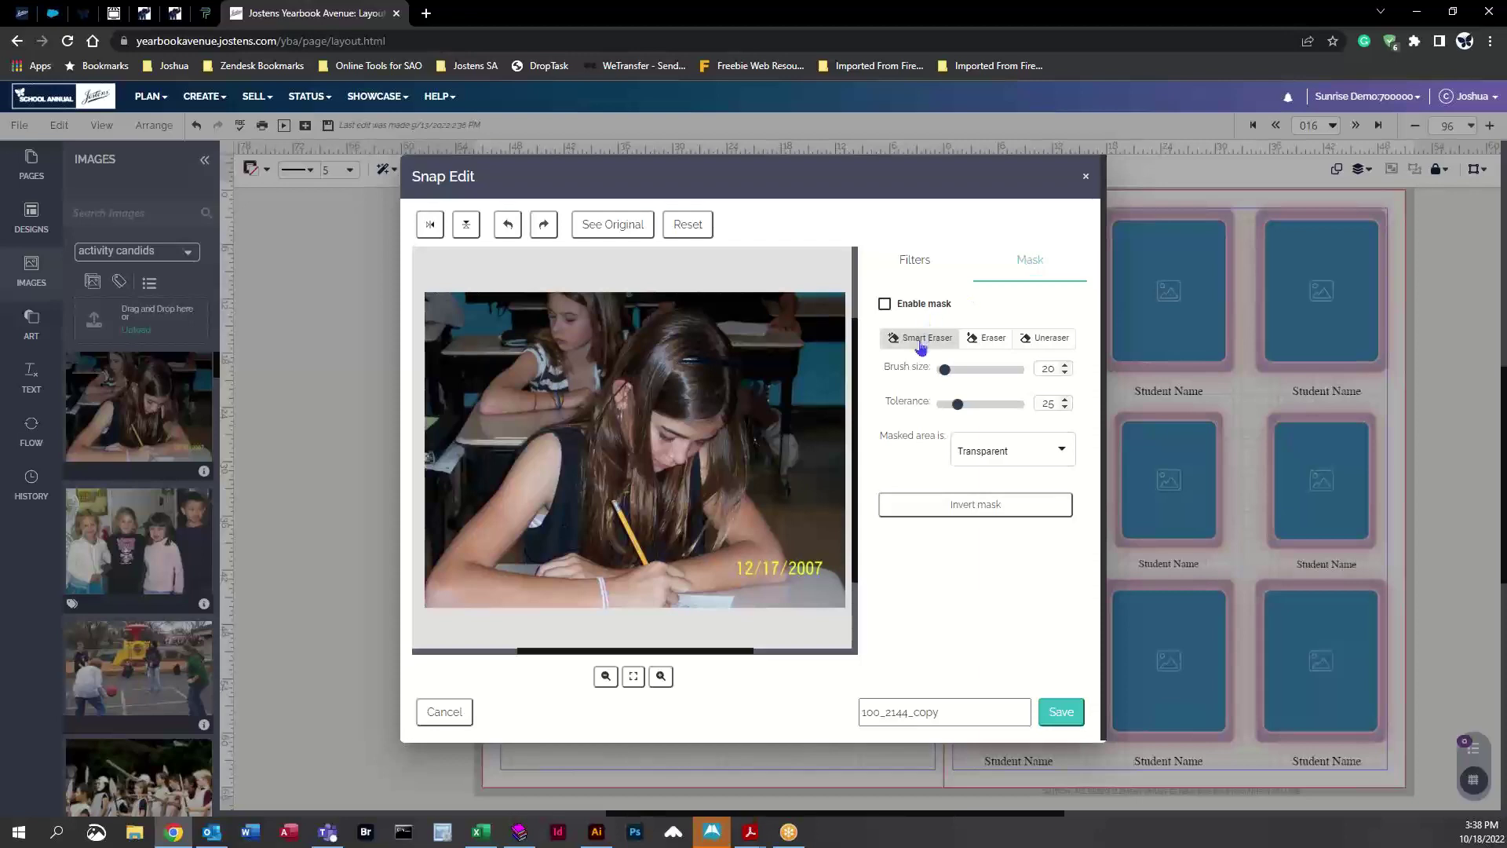
pyautogui.click(999, 339)
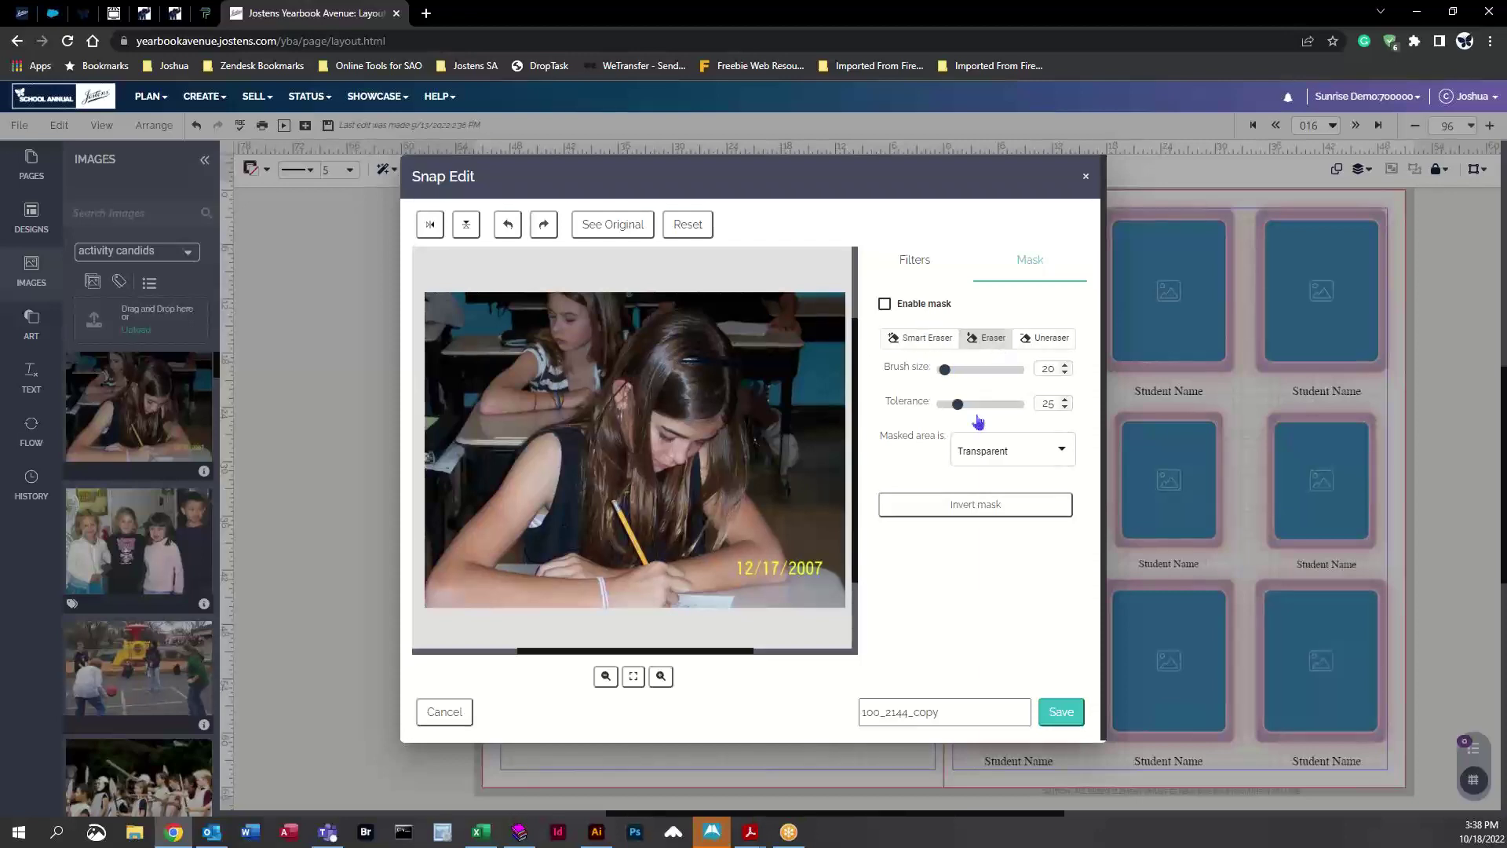
pyautogui.click(1009, 456)
pyautogui.click(990, 490)
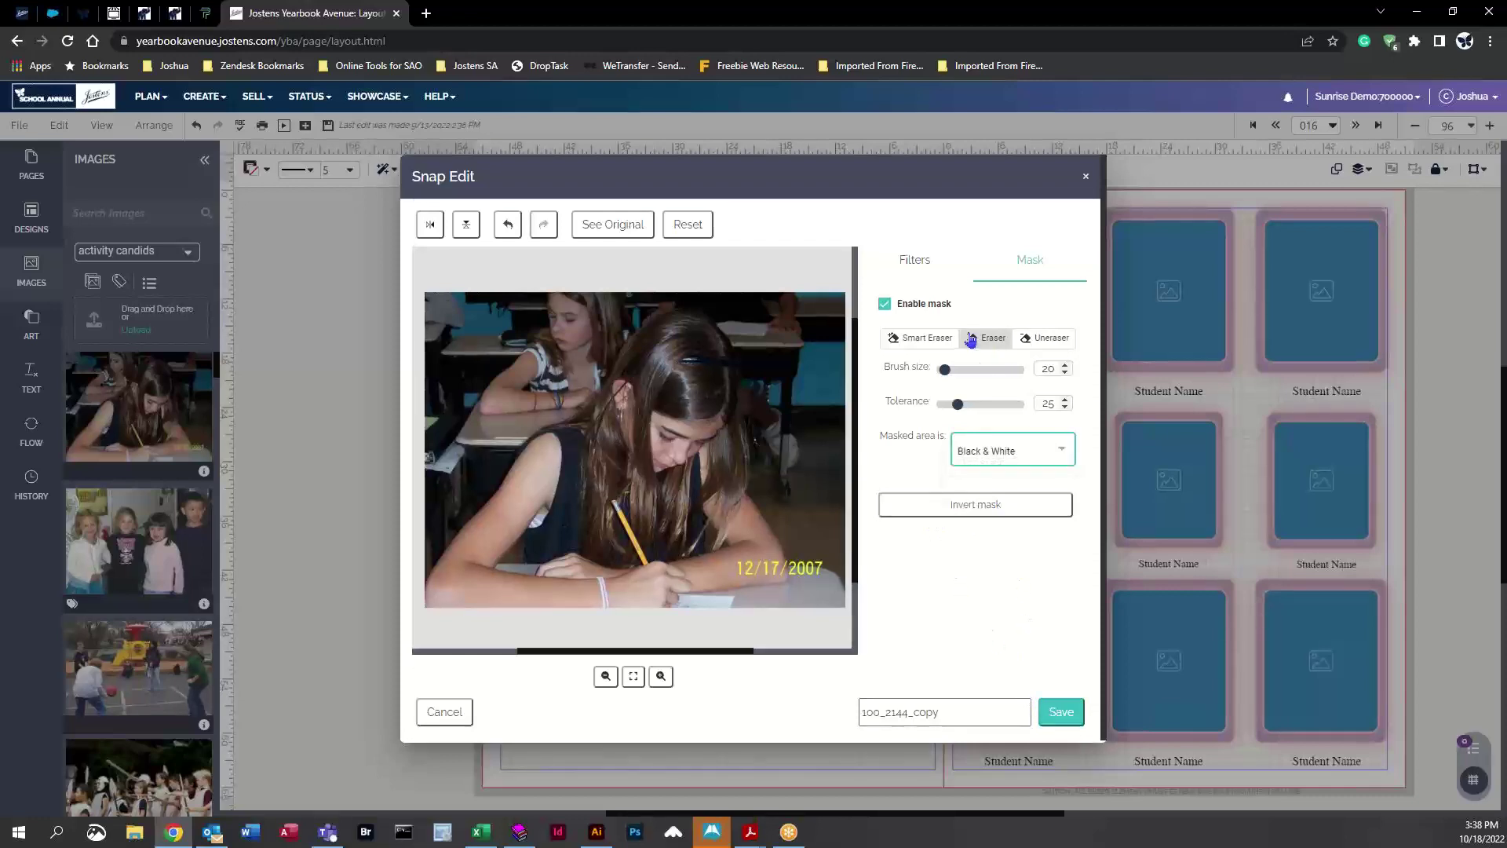
pyautogui.moveTo(945, 372); pyautogui.dragTo(963, 369)
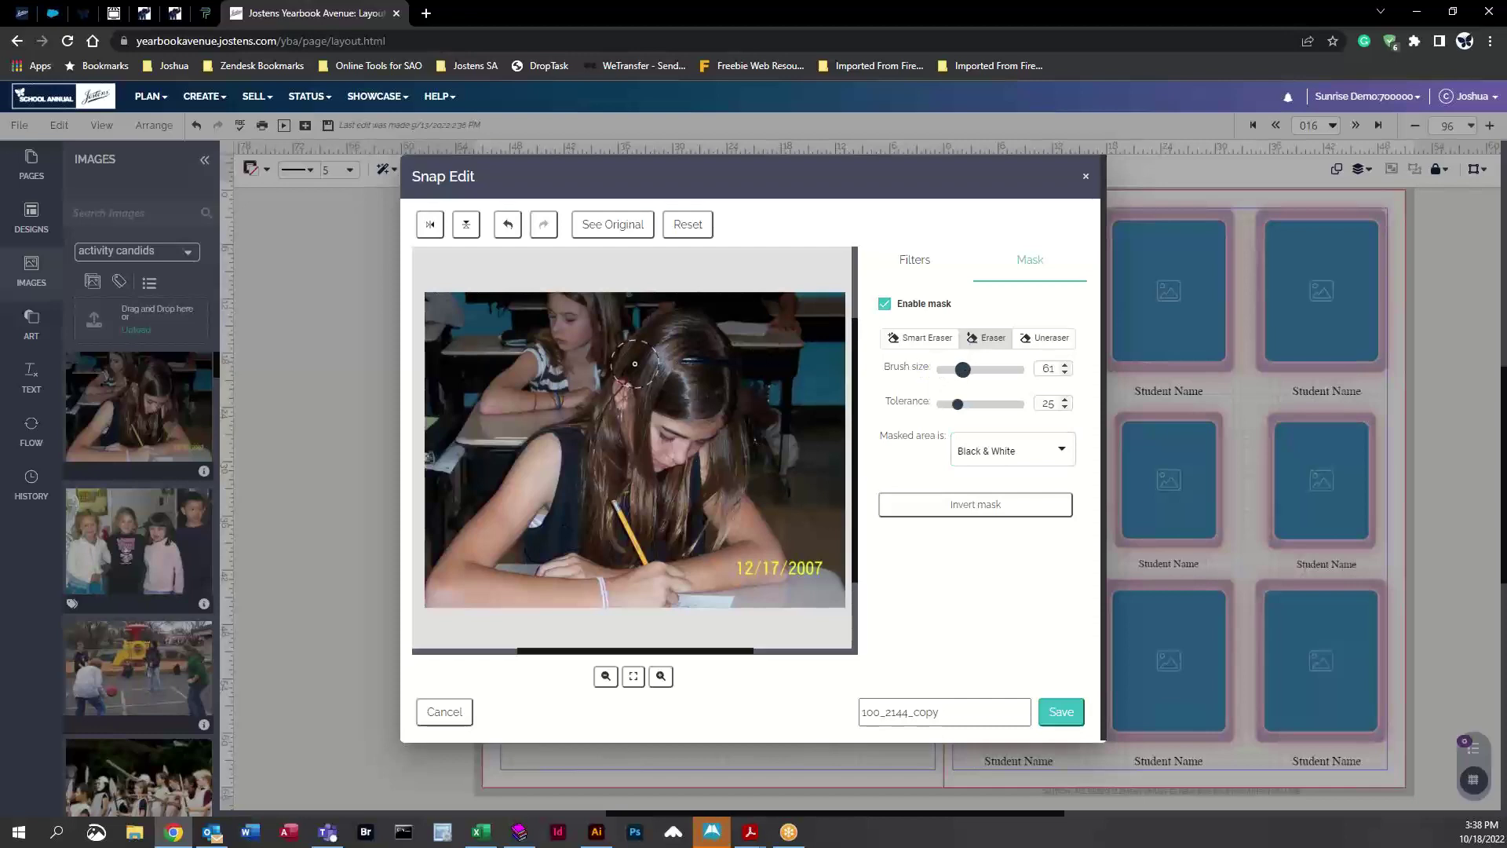
# Try erasing parts of the girl's arm and top to black and white, and undo the strokes
pyautogui.moveTo(524, 530)
pyautogui.mouseDown()
pyautogui.moveTo(491, 572)
pyautogui.moveTo(514, 577)
pyautogui.mouseUp()
pyautogui.moveTo(542, 471)
pyautogui.mouseDown()
pyautogui.moveTo(534, 502)
pyautogui.moveTo(542, 448)
pyautogui.moveTo(526, 514)
pyautogui.moveTo(456, 573)
pyautogui.moveTo(683, 574)
pyautogui.moveTo(698, 594)
pyautogui.moveTo(584, 517)
pyautogui.mouseUp()
pyautogui.click(508, 226)
# Set the masked area to Transparent, erase the background behind the girl's back on the photo's right side, and save the copy
pyautogui.click(1001, 453)
pyautogui.click(1004, 463)
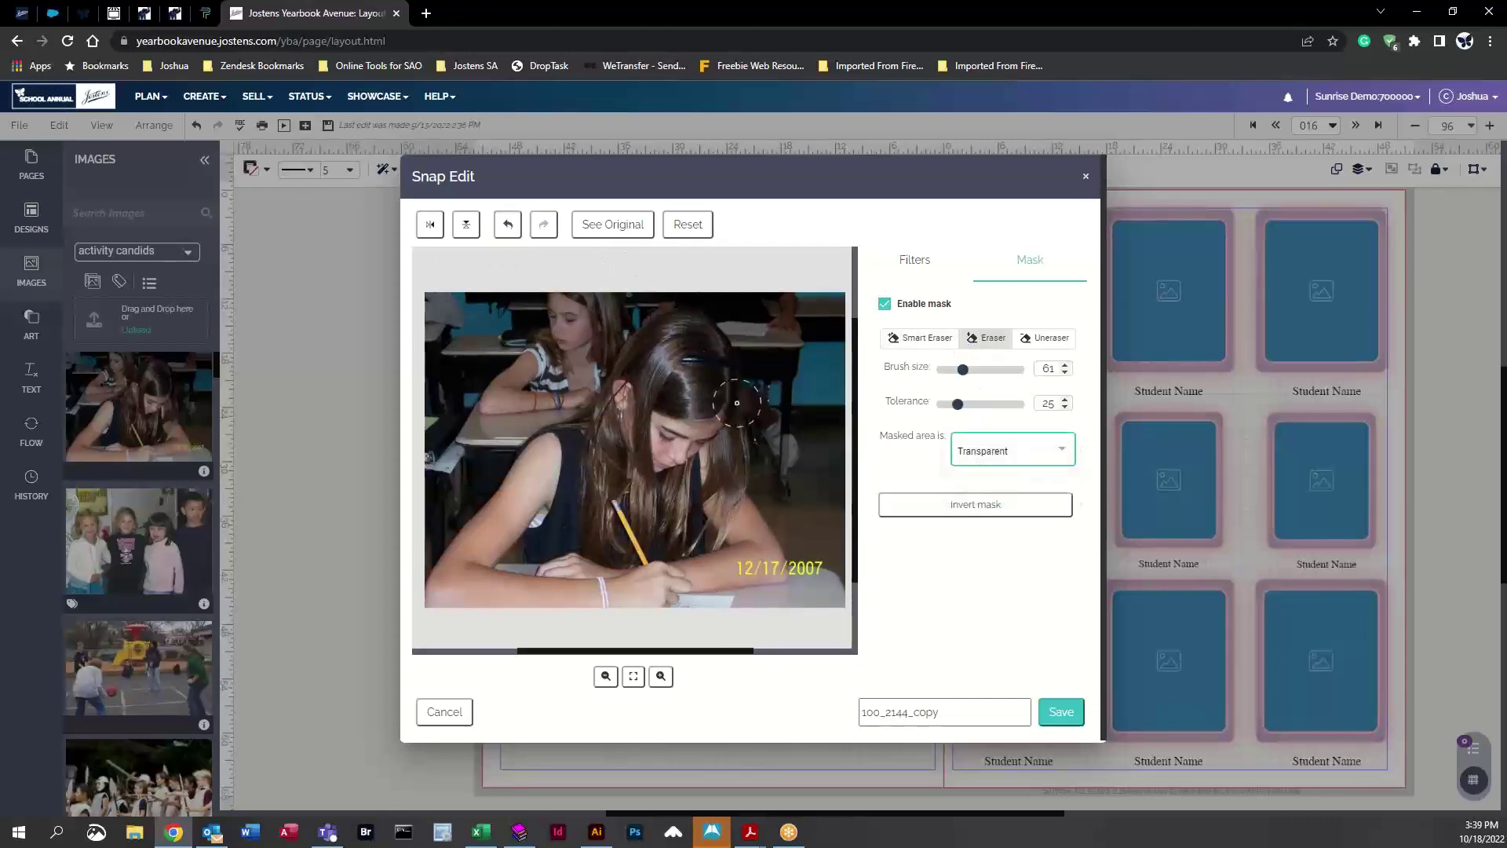
pyautogui.moveTo(732, 282)
pyautogui.mouseDown()
pyautogui.moveTo(771, 399)
pyautogui.moveTo(781, 497)
pyautogui.moveTo(848, 557)
pyautogui.moveTo(837, 403)
pyautogui.moveTo(850, 318)
pyautogui.moveTo(820, 292)
pyautogui.moveTo(778, 291)
pyautogui.moveTo(831, 494)
pyautogui.moveTo(828, 276)
pyautogui.mouseUp()
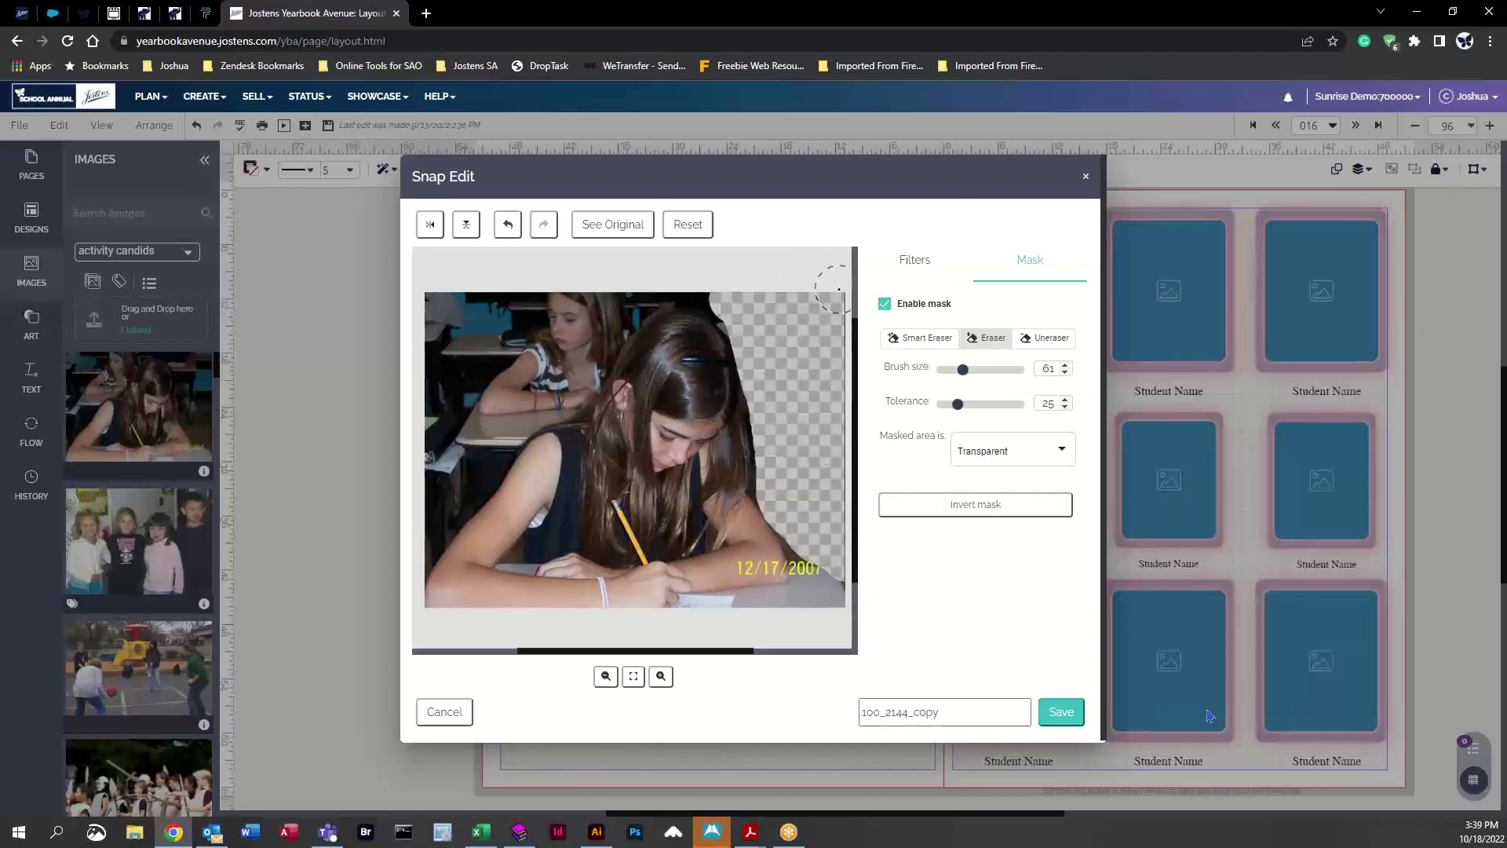
pyautogui.click(1067, 713)
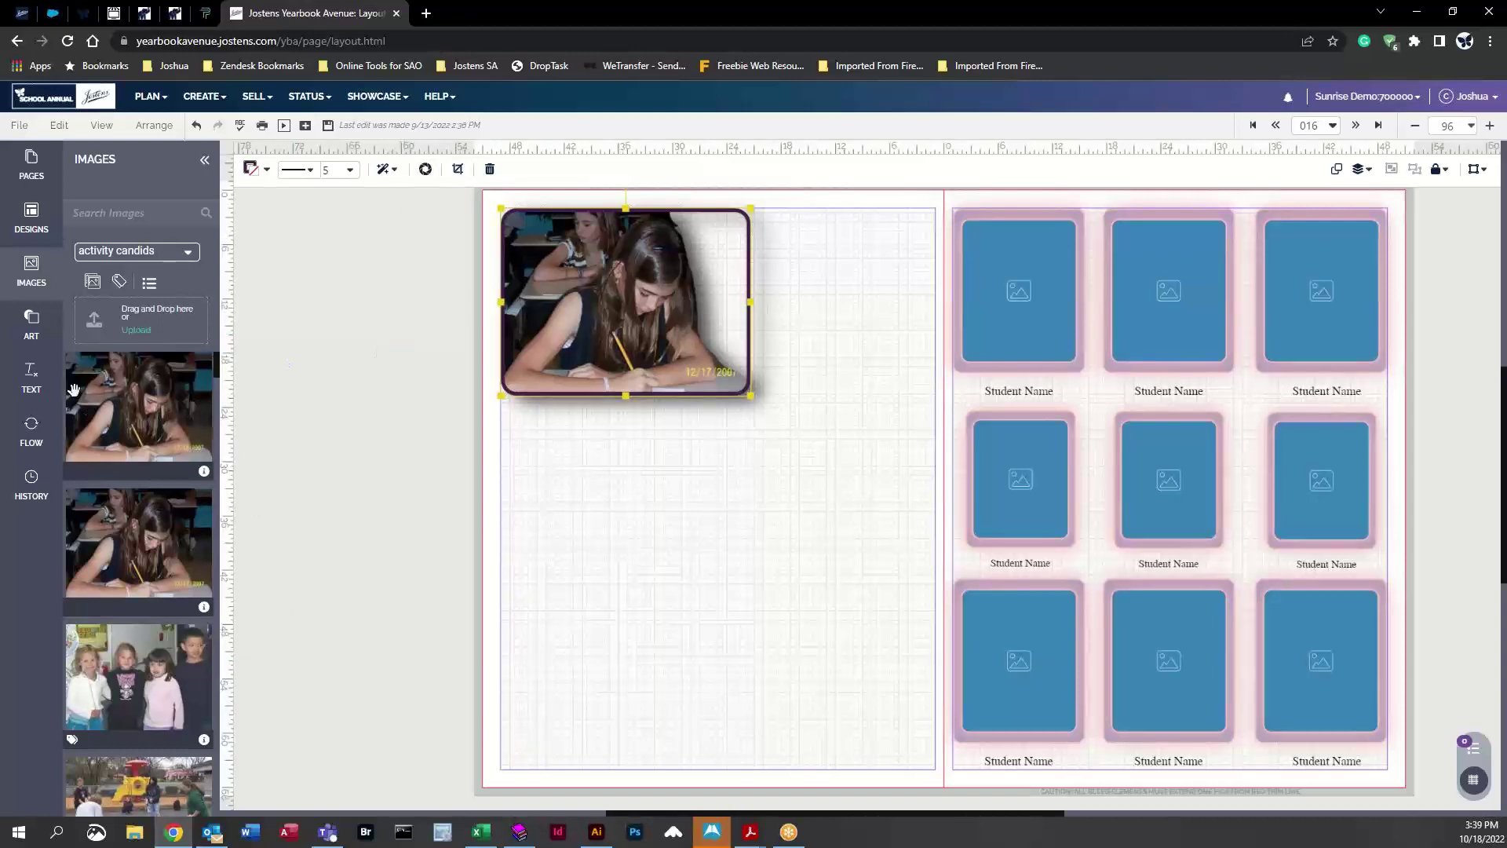
# Place a square shape on the empty area below the photo of the girl writing
pyautogui.click(61, 345)
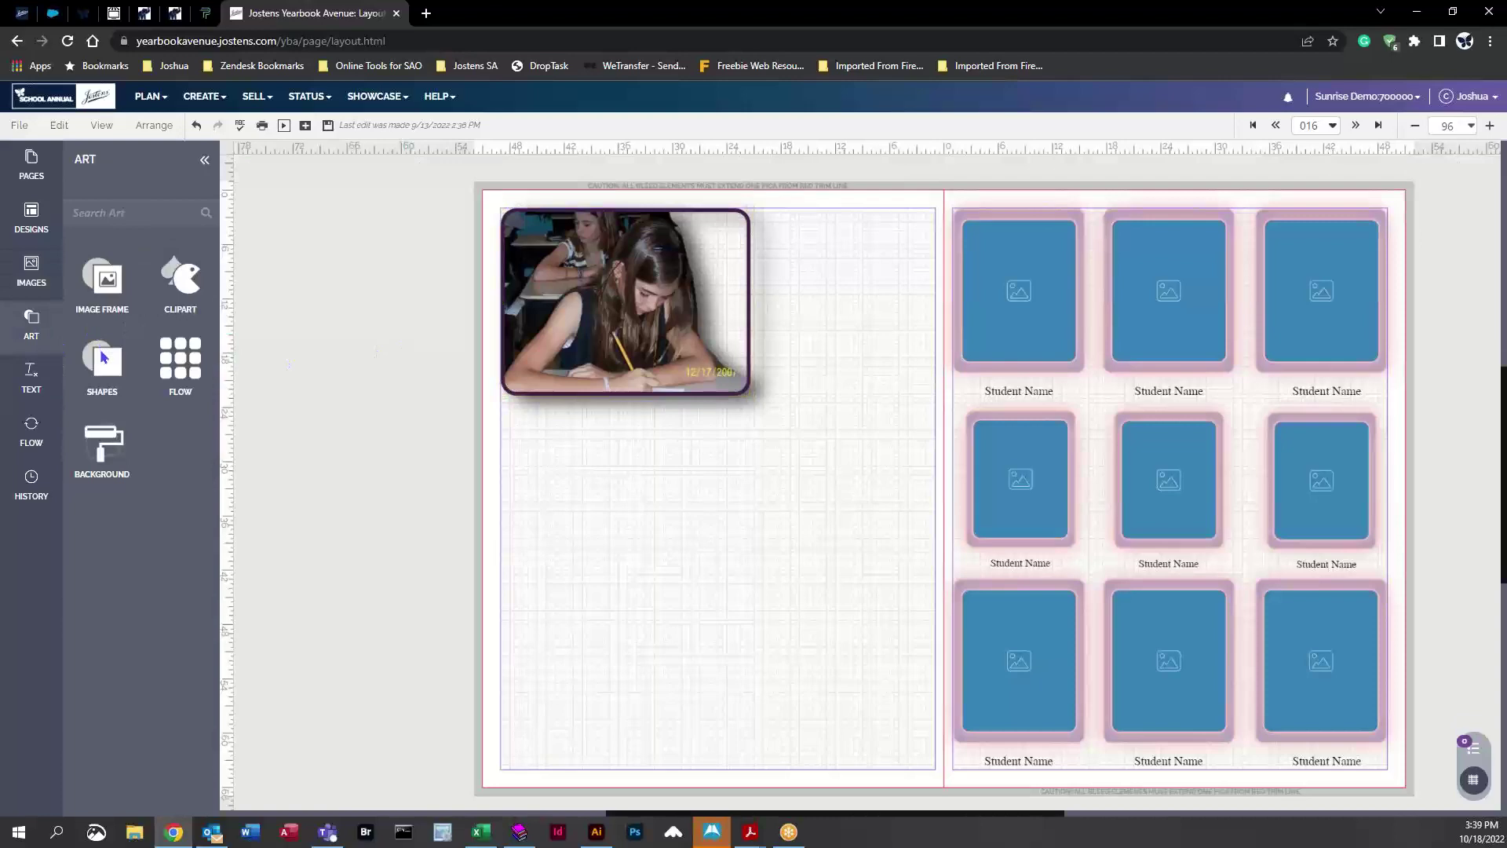
pyautogui.click(102, 356)
pyautogui.moveTo(89, 429); pyautogui.dragTo(632, 507)
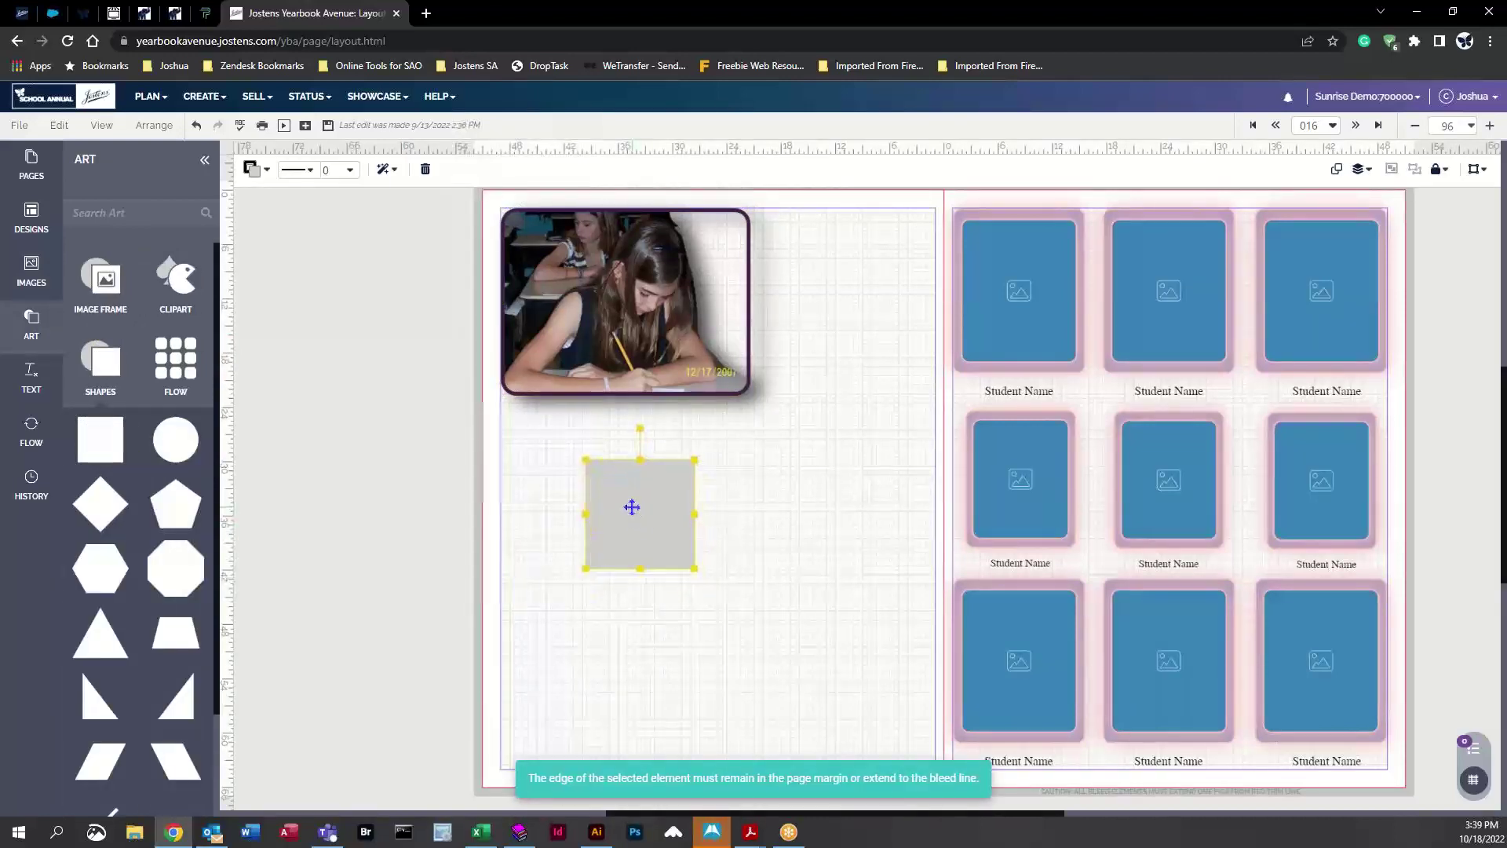
# Place a square image frame over the gray square and enlarge it into a tall rectangle
pyautogui.click(100, 281)
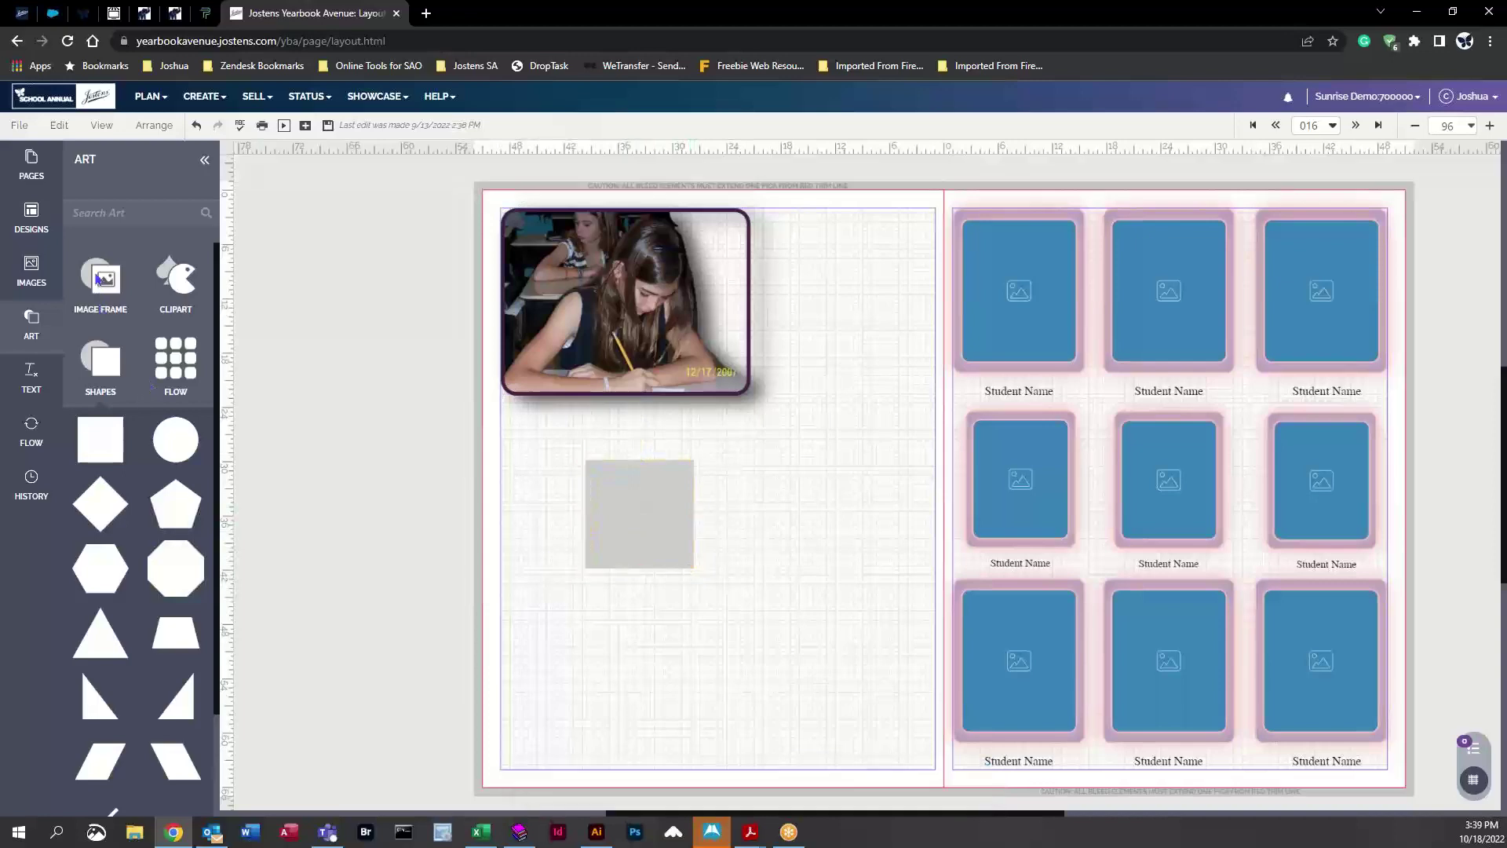
pyautogui.moveTo(101, 358); pyautogui.dragTo(646, 519)
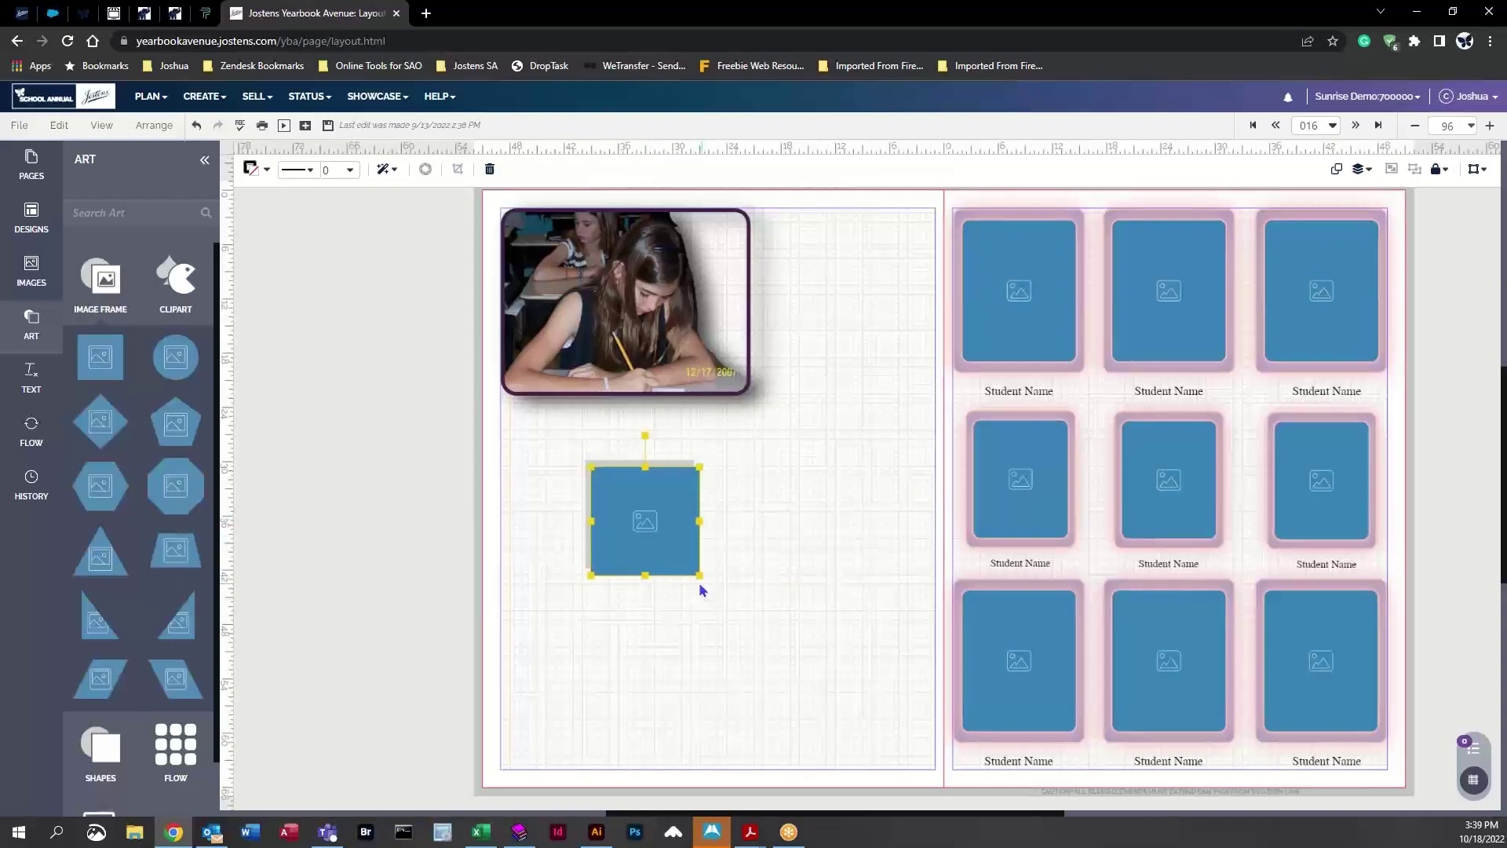
pyautogui.moveTo(698, 576); pyautogui.dragTo(754, 691)
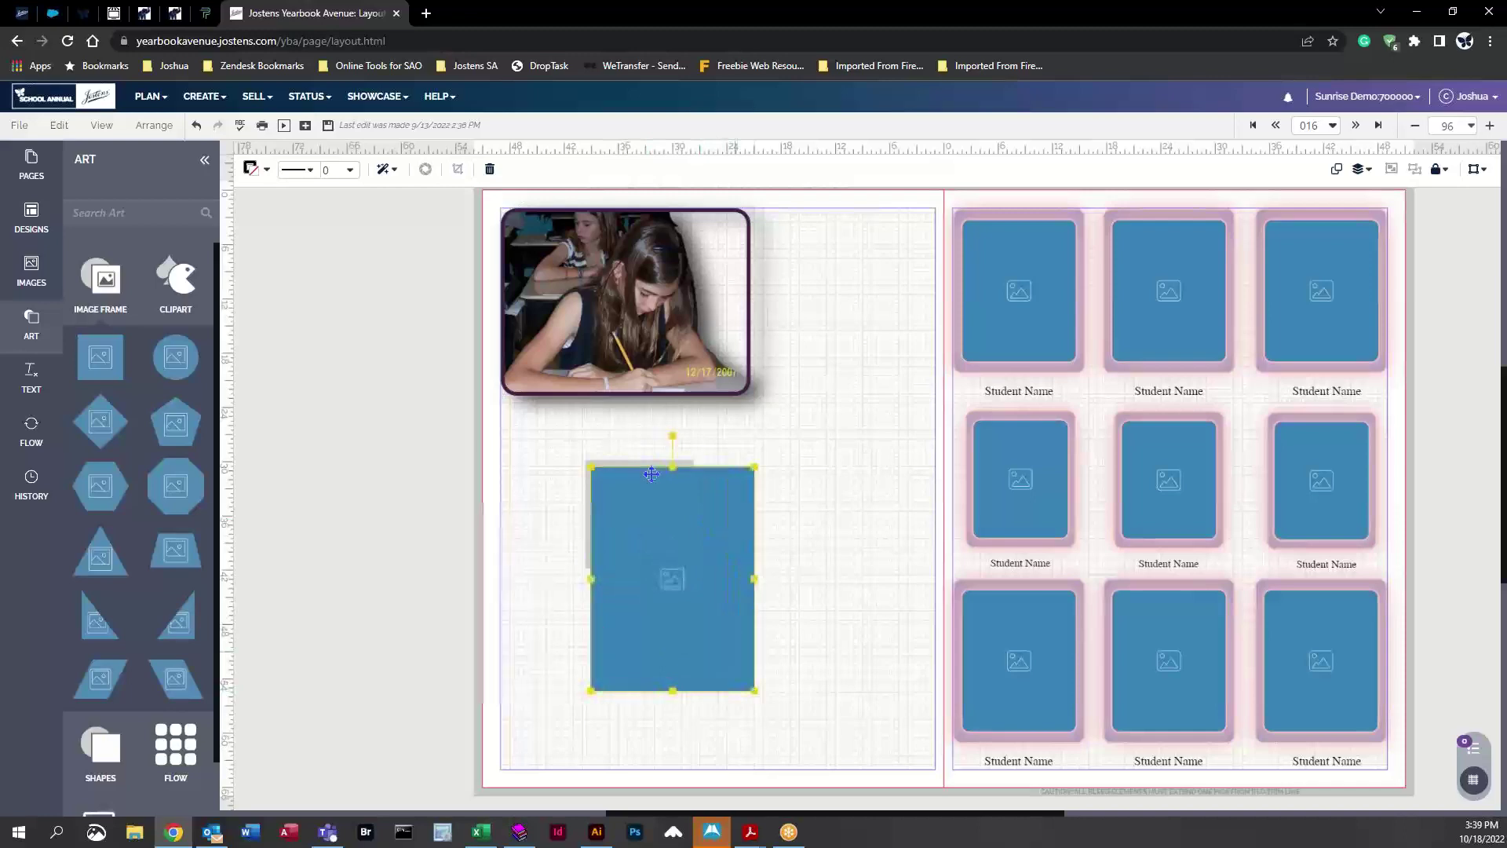
# Enlarge the gray square behind the image frame so it forms a thin border all around the frame
pyautogui.click(643, 465)
pyautogui.click(644, 464)
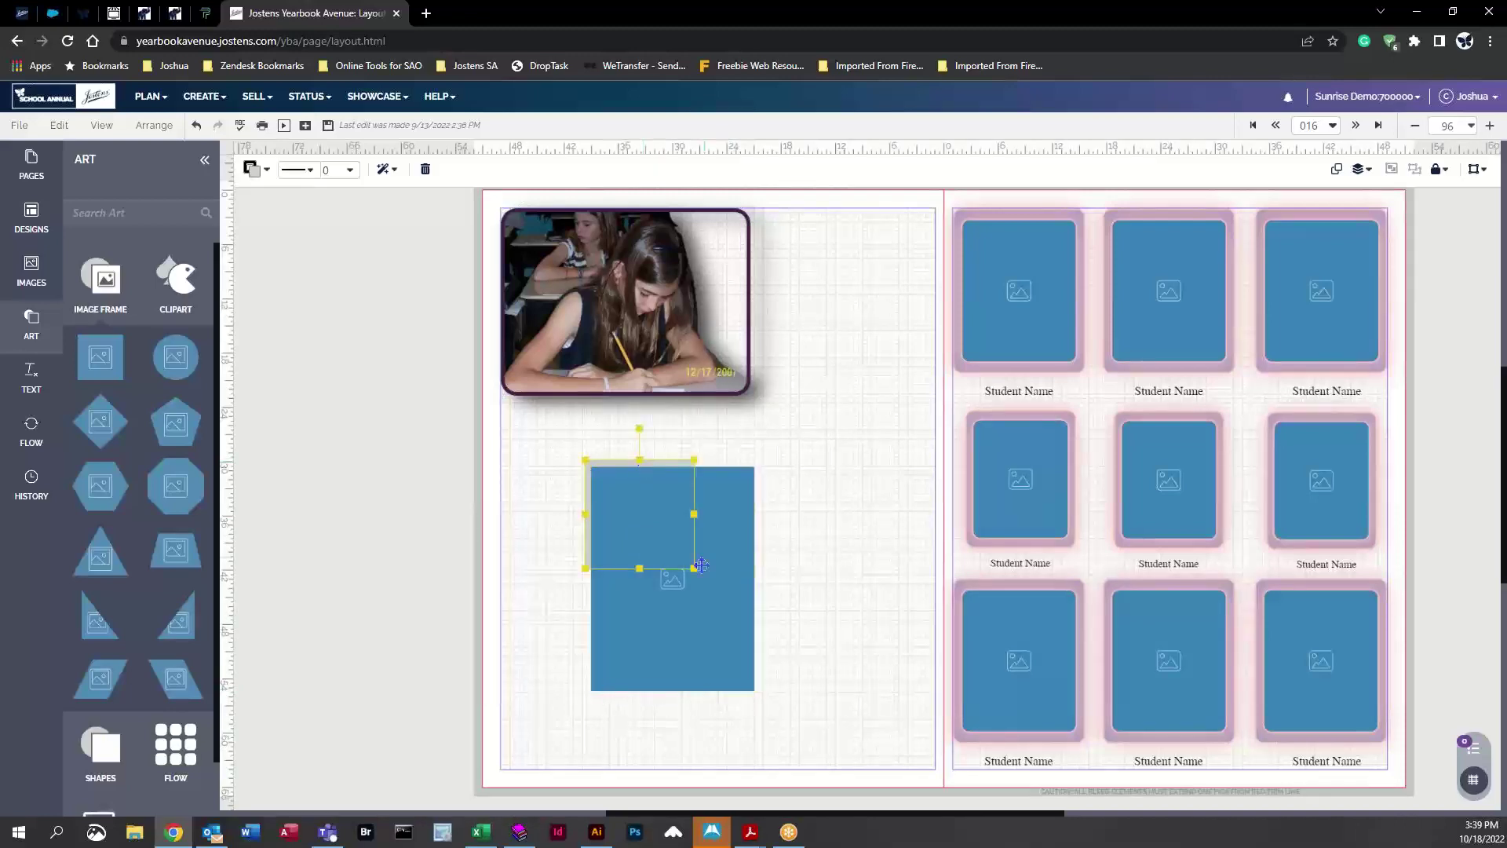
pyautogui.moveTo(694, 568); pyautogui.dragTo(761, 694)
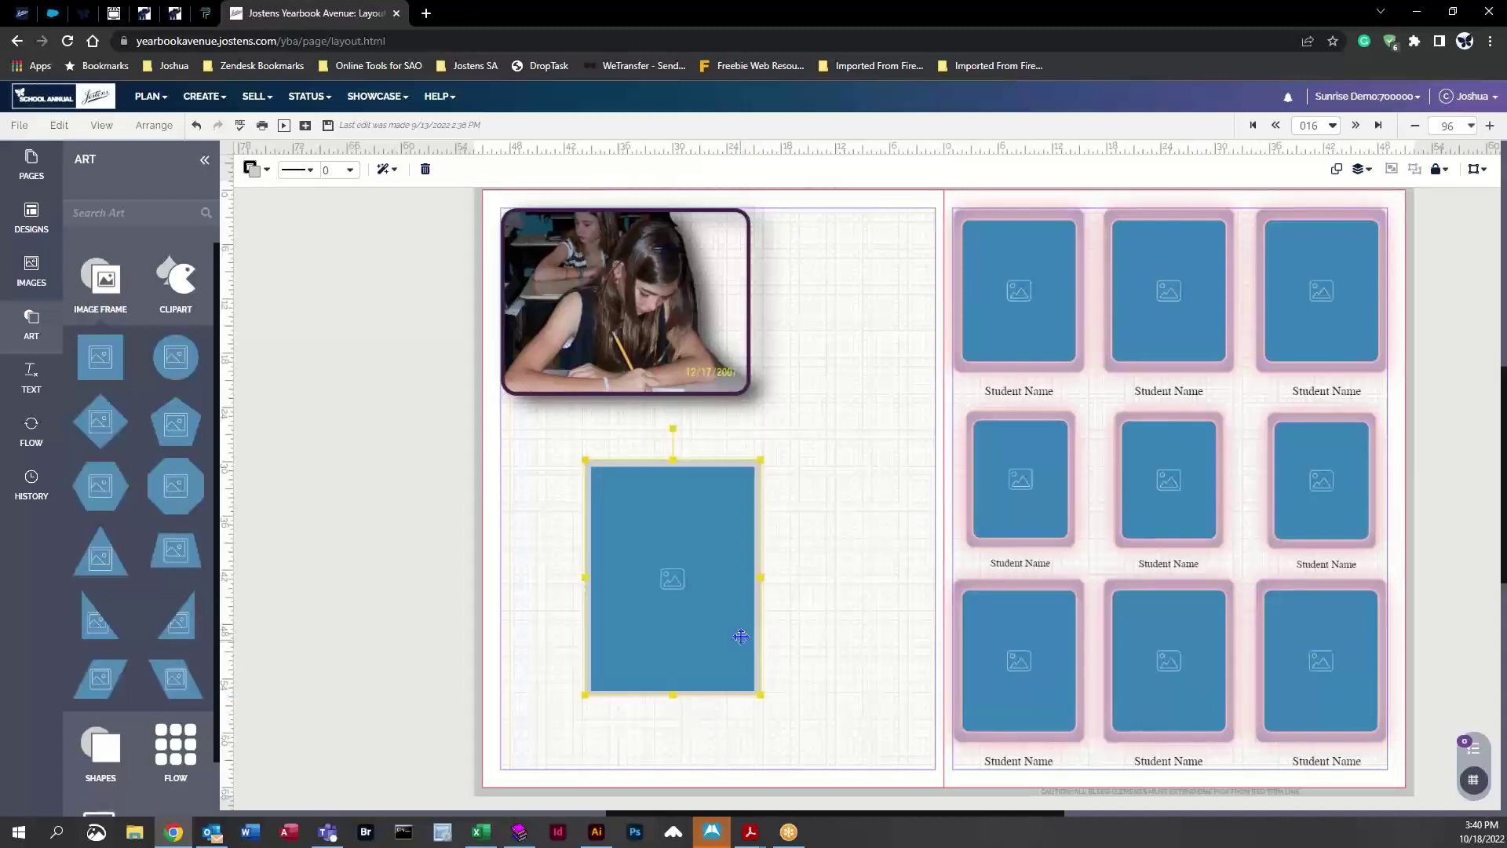
# Try light pink as the backing rectangle's fill, and settle on dark red from the Earthwise palette
pyautogui.click(252, 168)
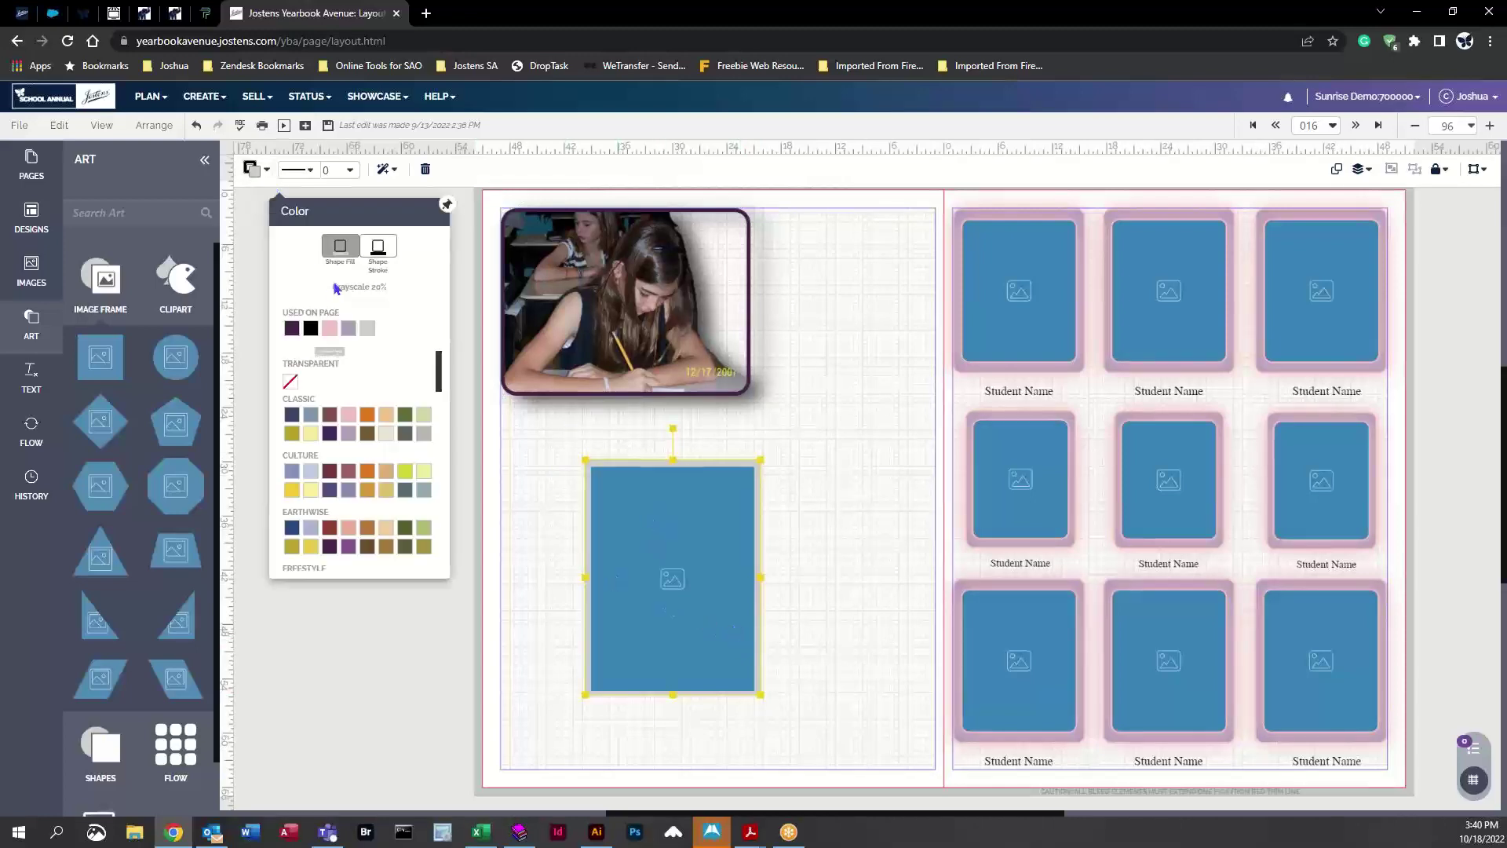
pyautogui.click(328, 331)
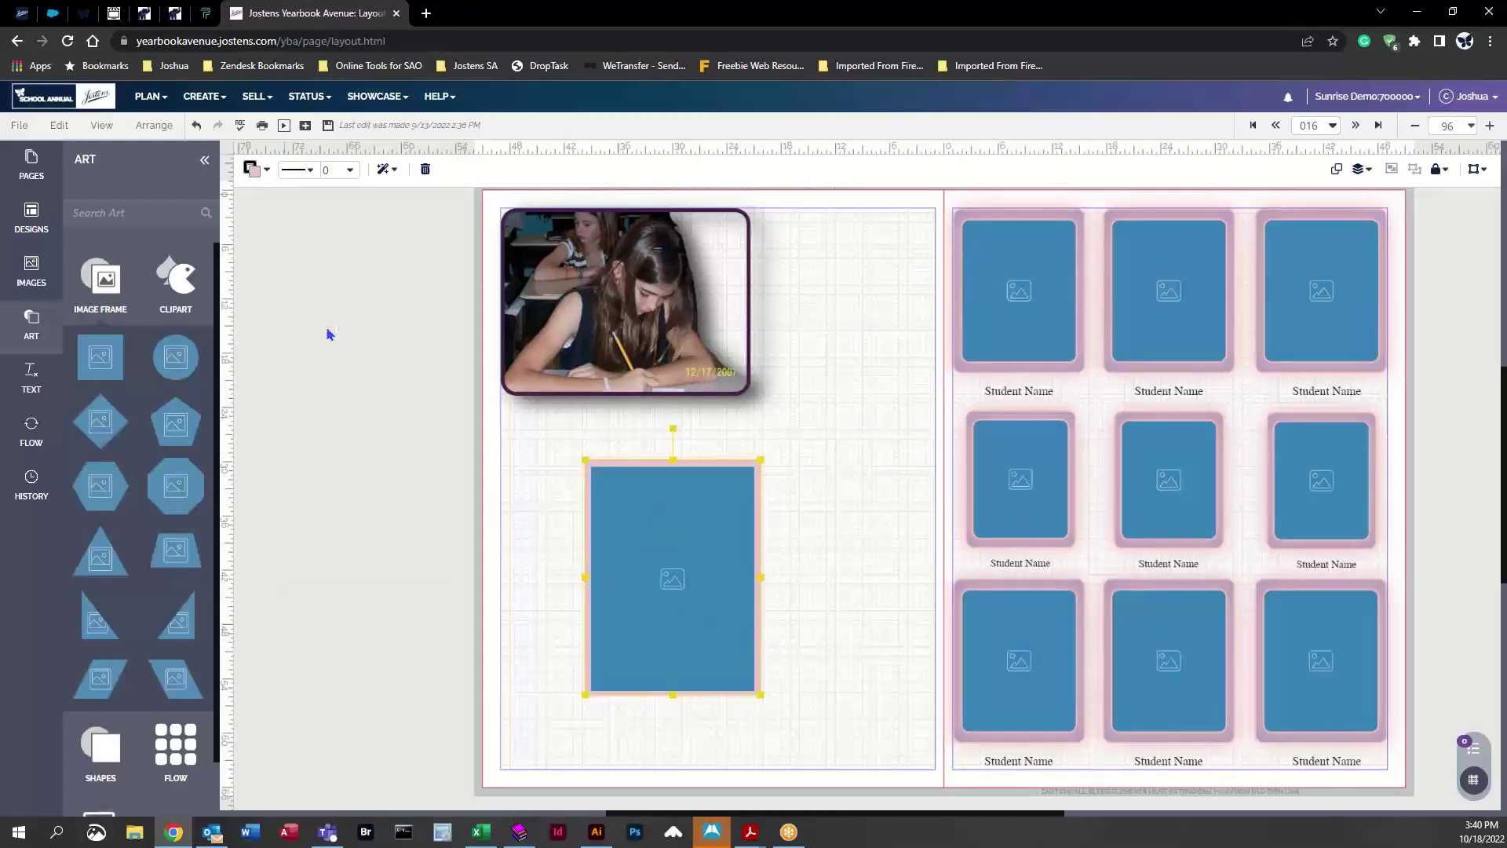
pyautogui.click(253, 169)
pyautogui.click(327, 524)
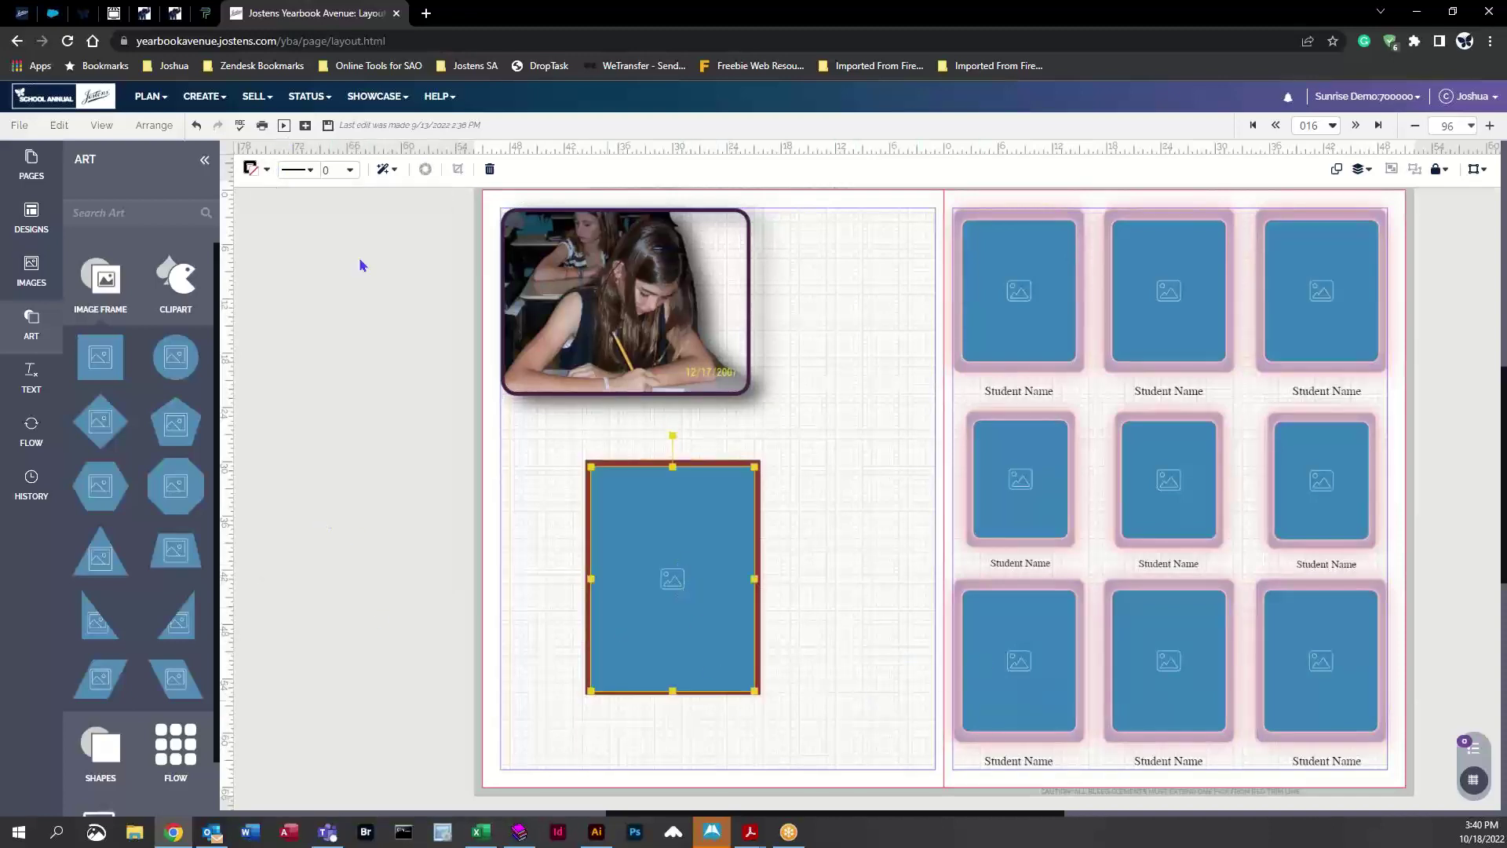
# Give the empty image frame a 3 pt border in orange from the Classic palette
pyautogui.click(339, 170)
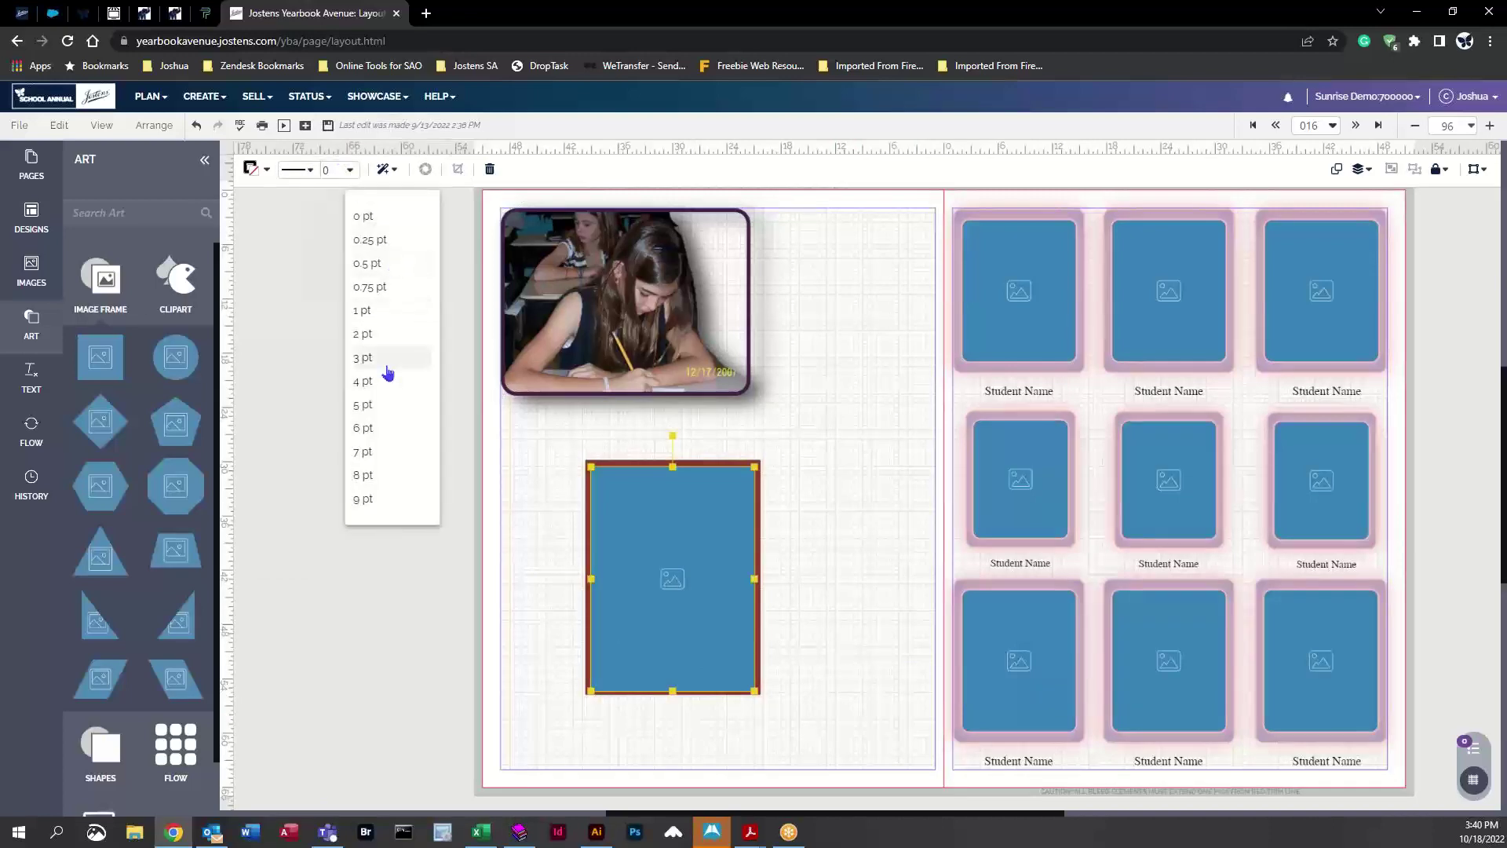
pyautogui.click(363, 358)
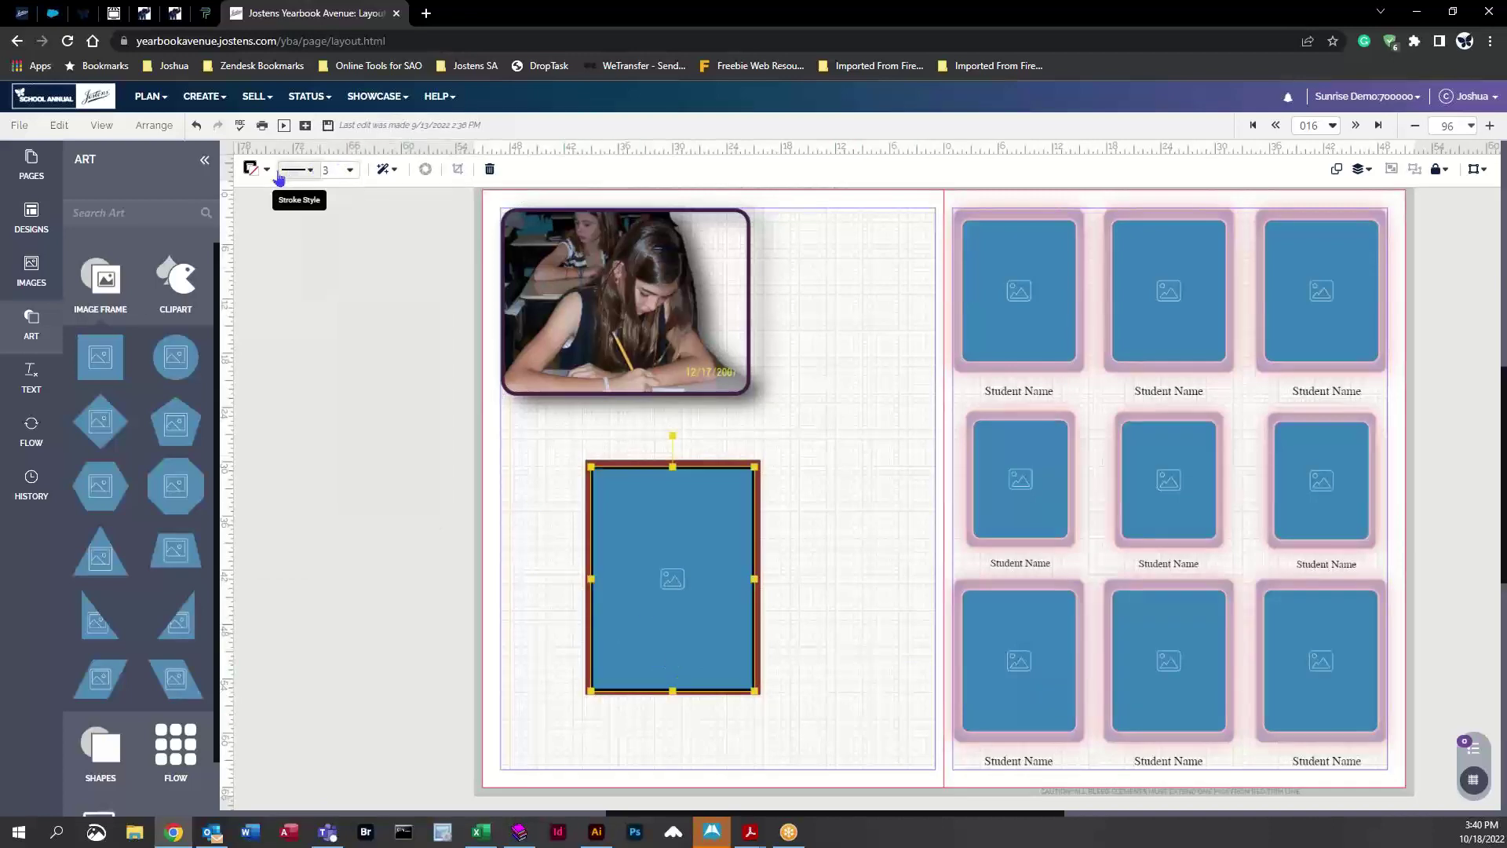
pyautogui.click(251, 170)
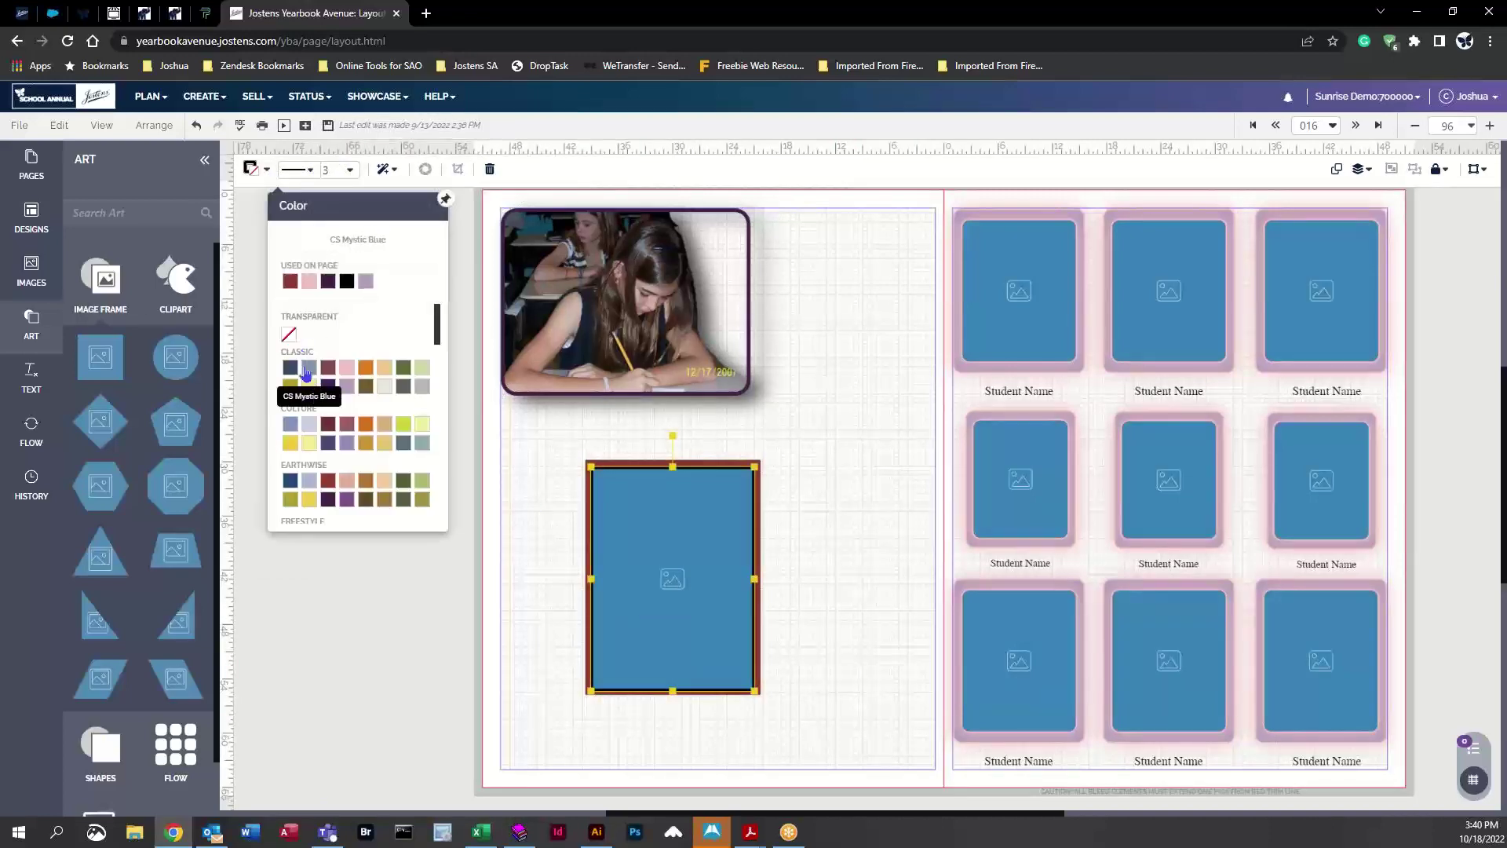
pyautogui.click(365, 375)
pyautogui.click(861, 629)
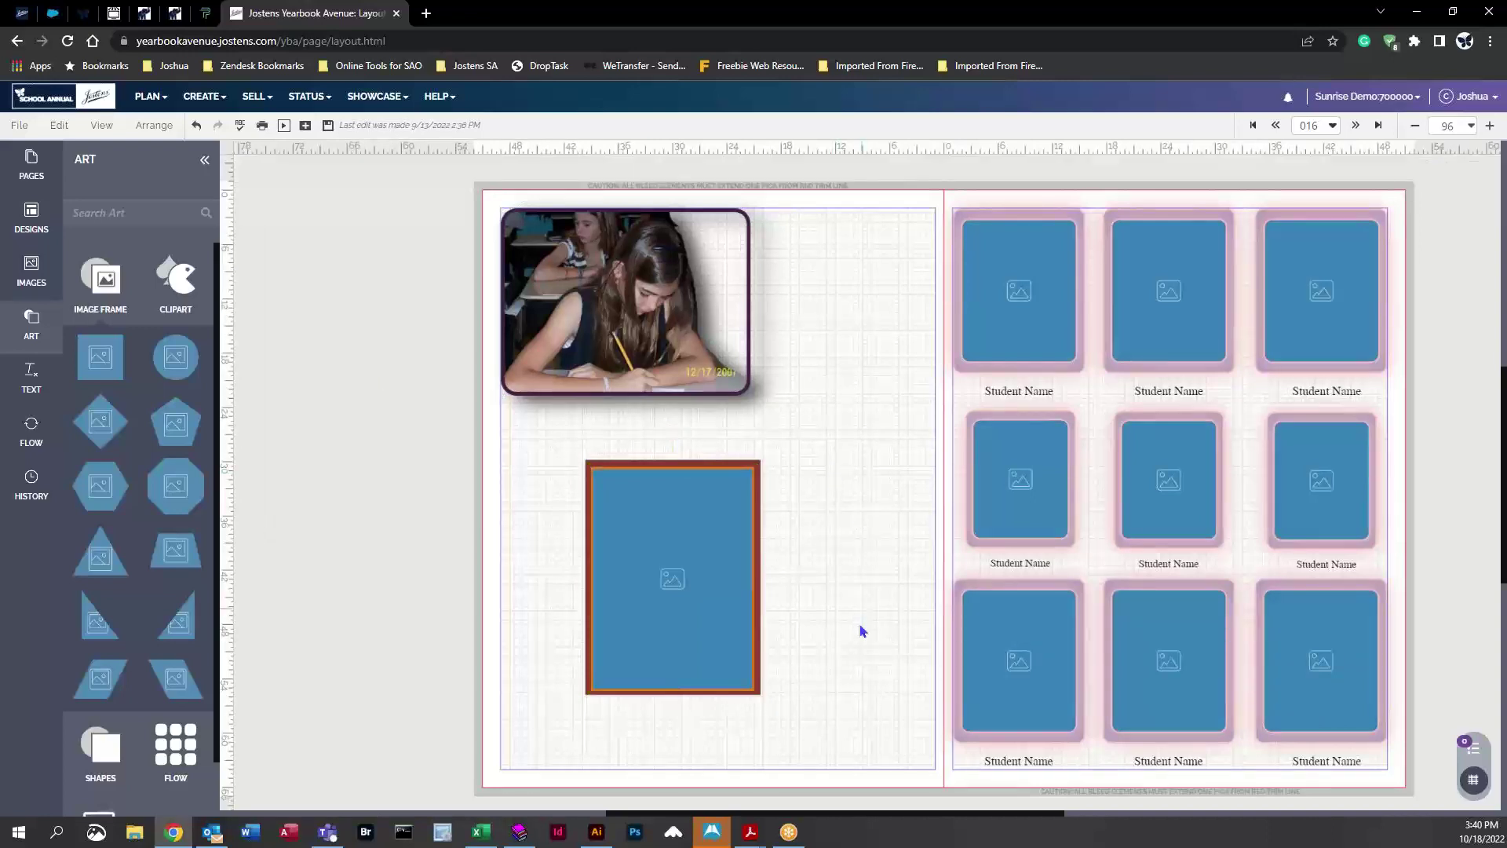
# Fill the bordered frame with the group photo of the children from activity candids, and nudge the frame slightly
pyautogui.click(32, 273)
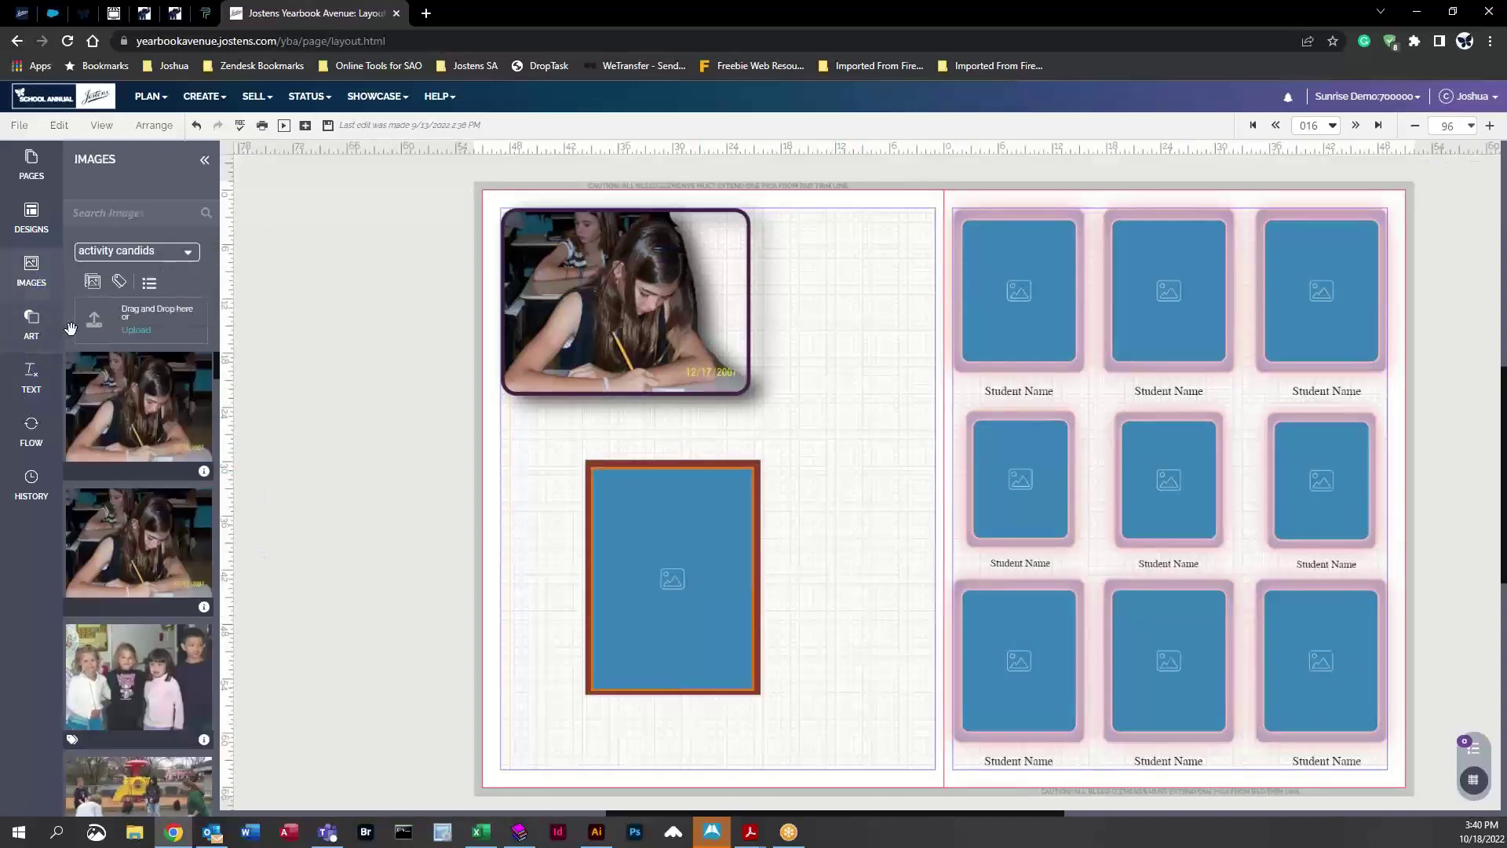
pyautogui.moveTo(130, 677); pyautogui.dragTo(674, 620)
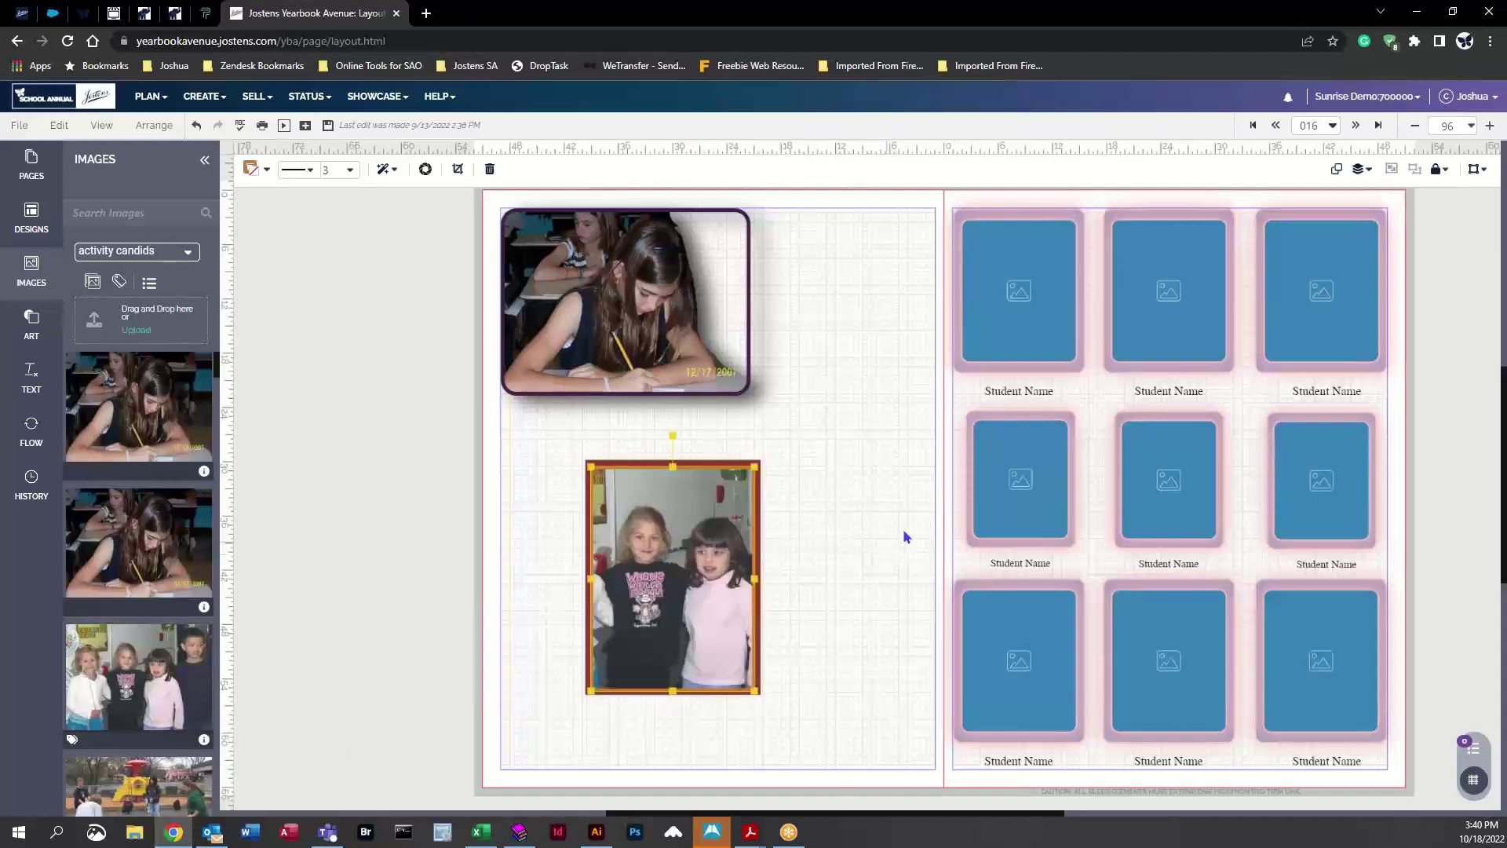
pyautogui.moveTo(691, 598); pyautogui.dragTo(689, 597)
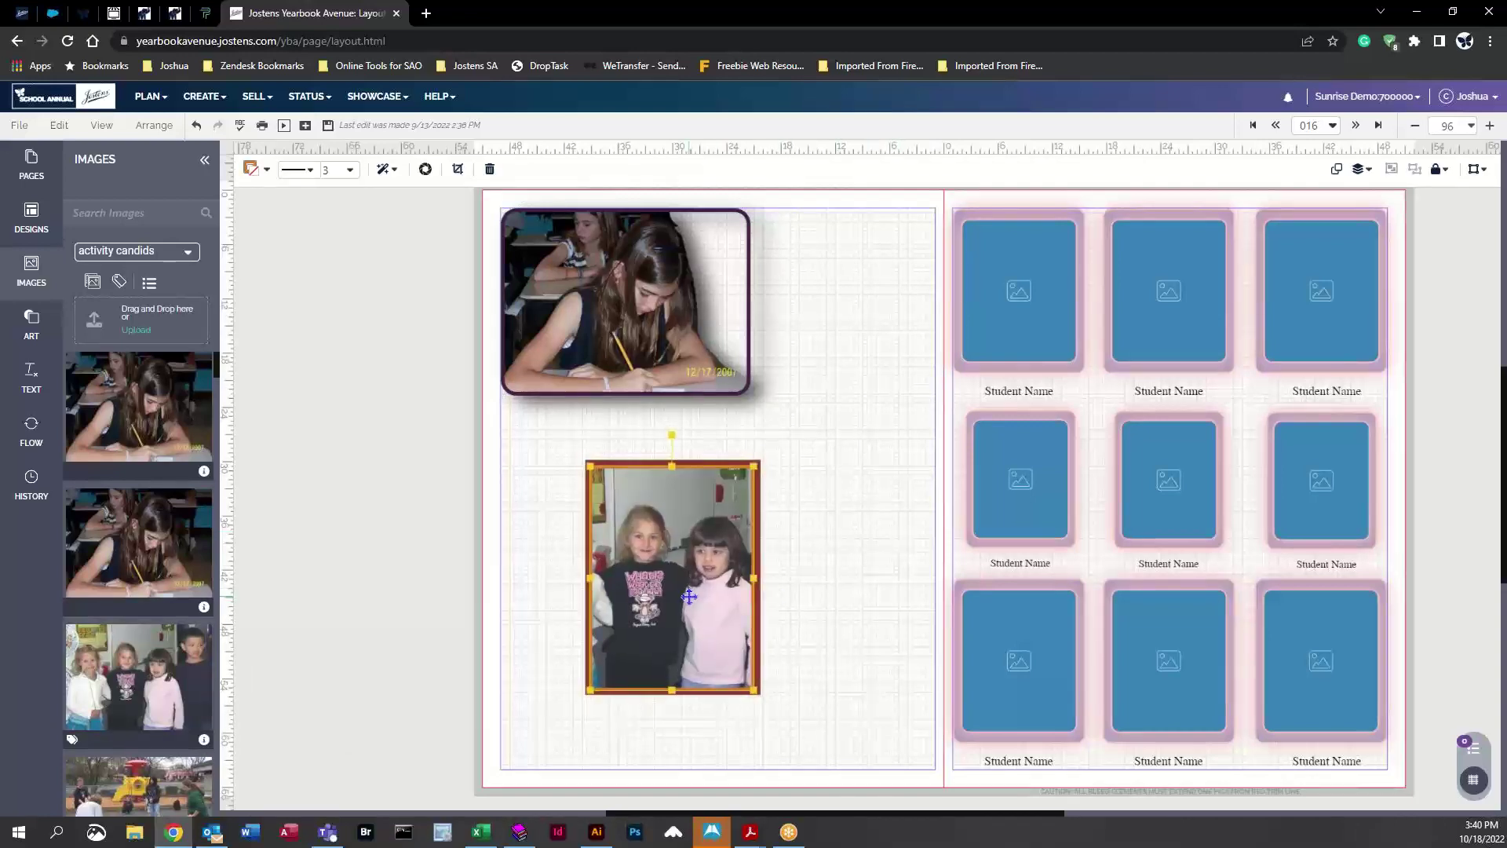
pyautogui.click(918, 578)
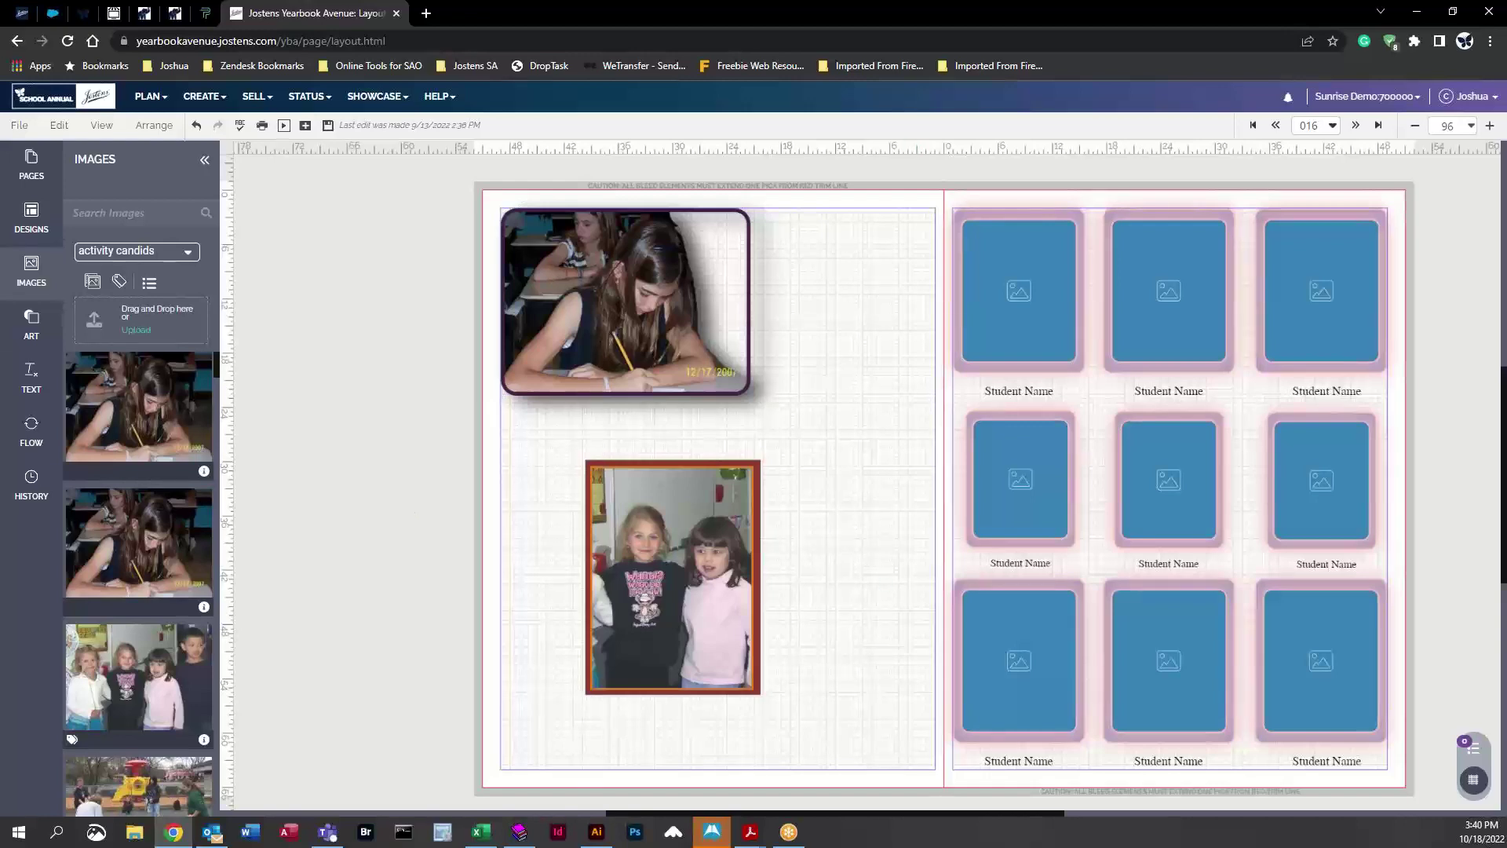
# Add a New Style text box below the group photo, set its font size to 24 and enlarge the box
pyautogui.click(32, 377)
pyautogui.moveTo(146, 325); pyautogui.dragTo(667, 712)
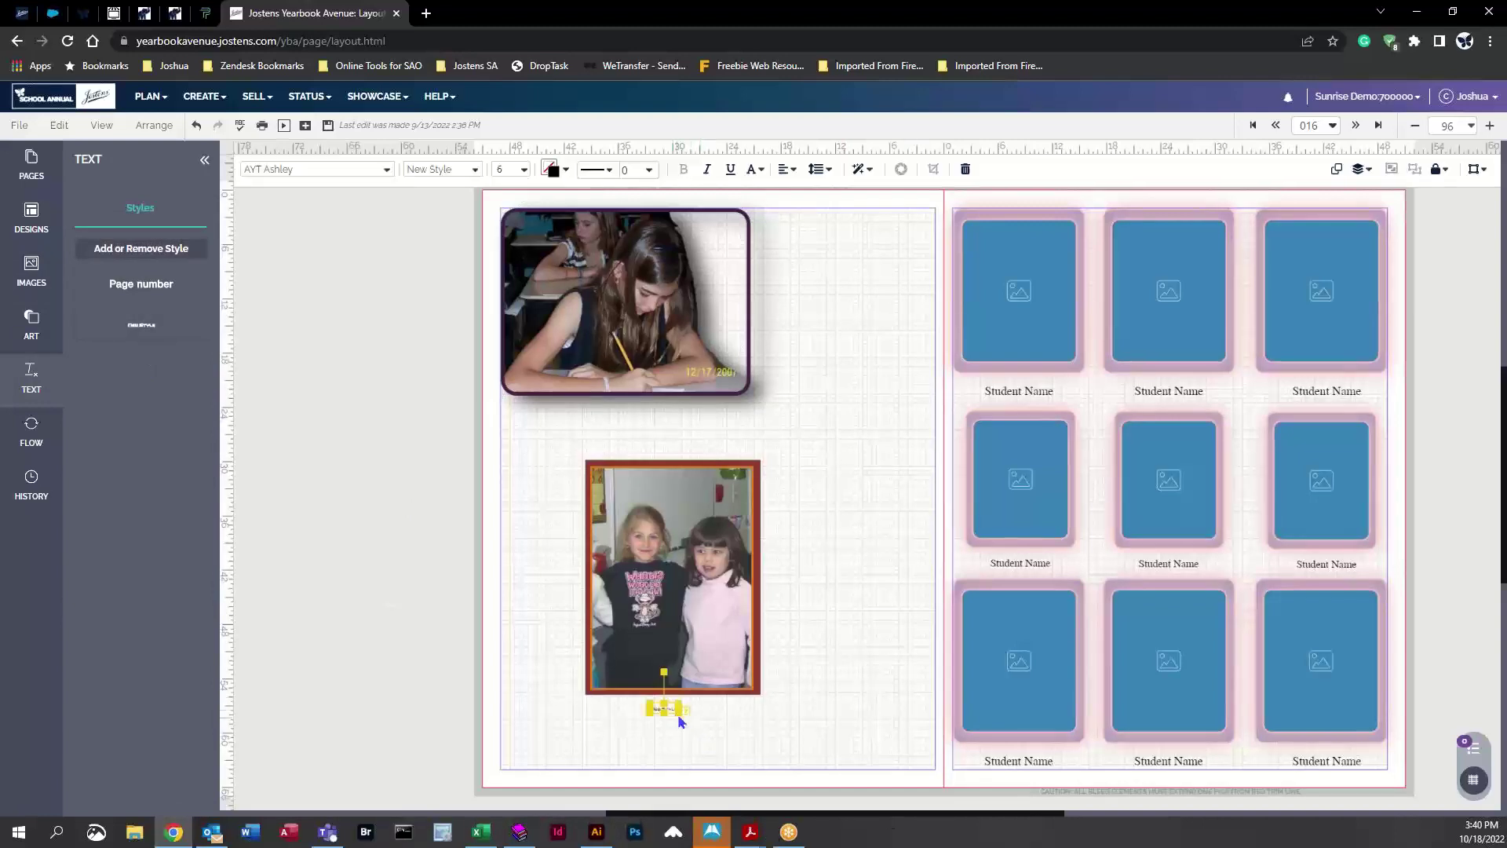
pyautogui.click(523, 170)
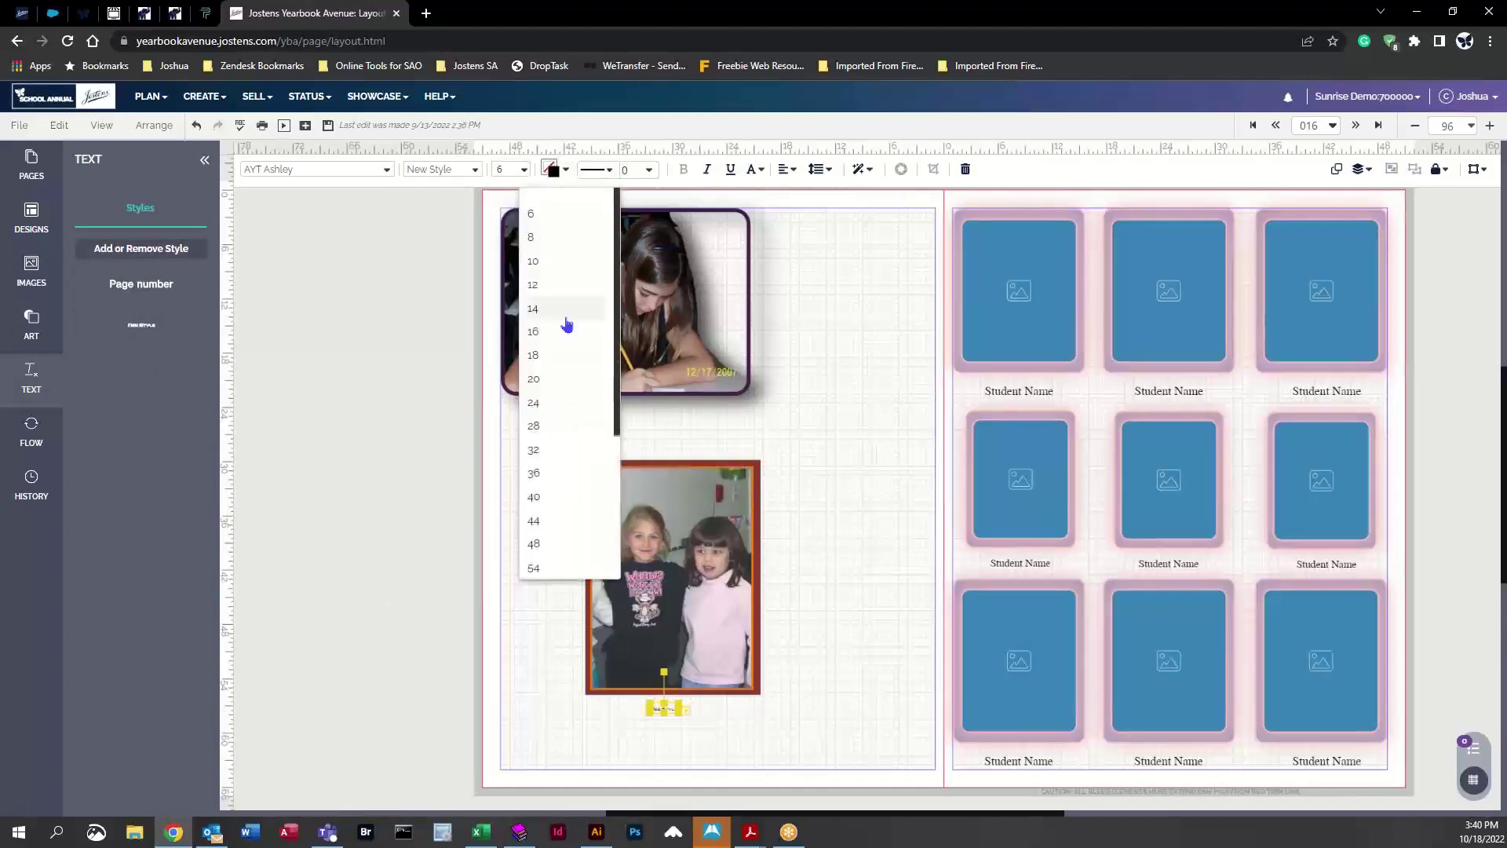
pyautogui.click(563, 403)
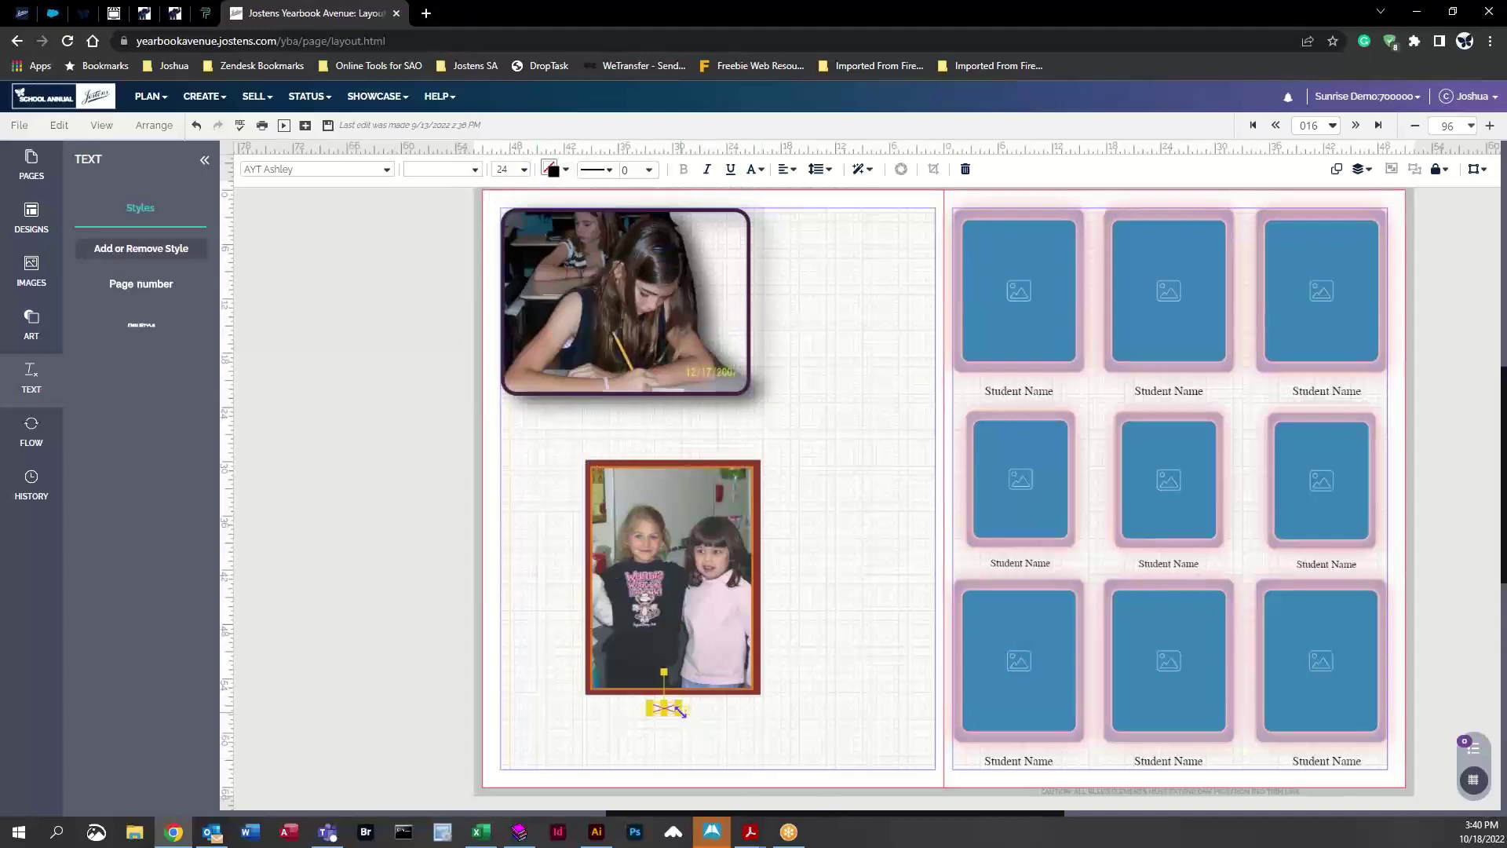
pyautogui.moveTo(680, 711); pyautogui.dragTo(734, 730)
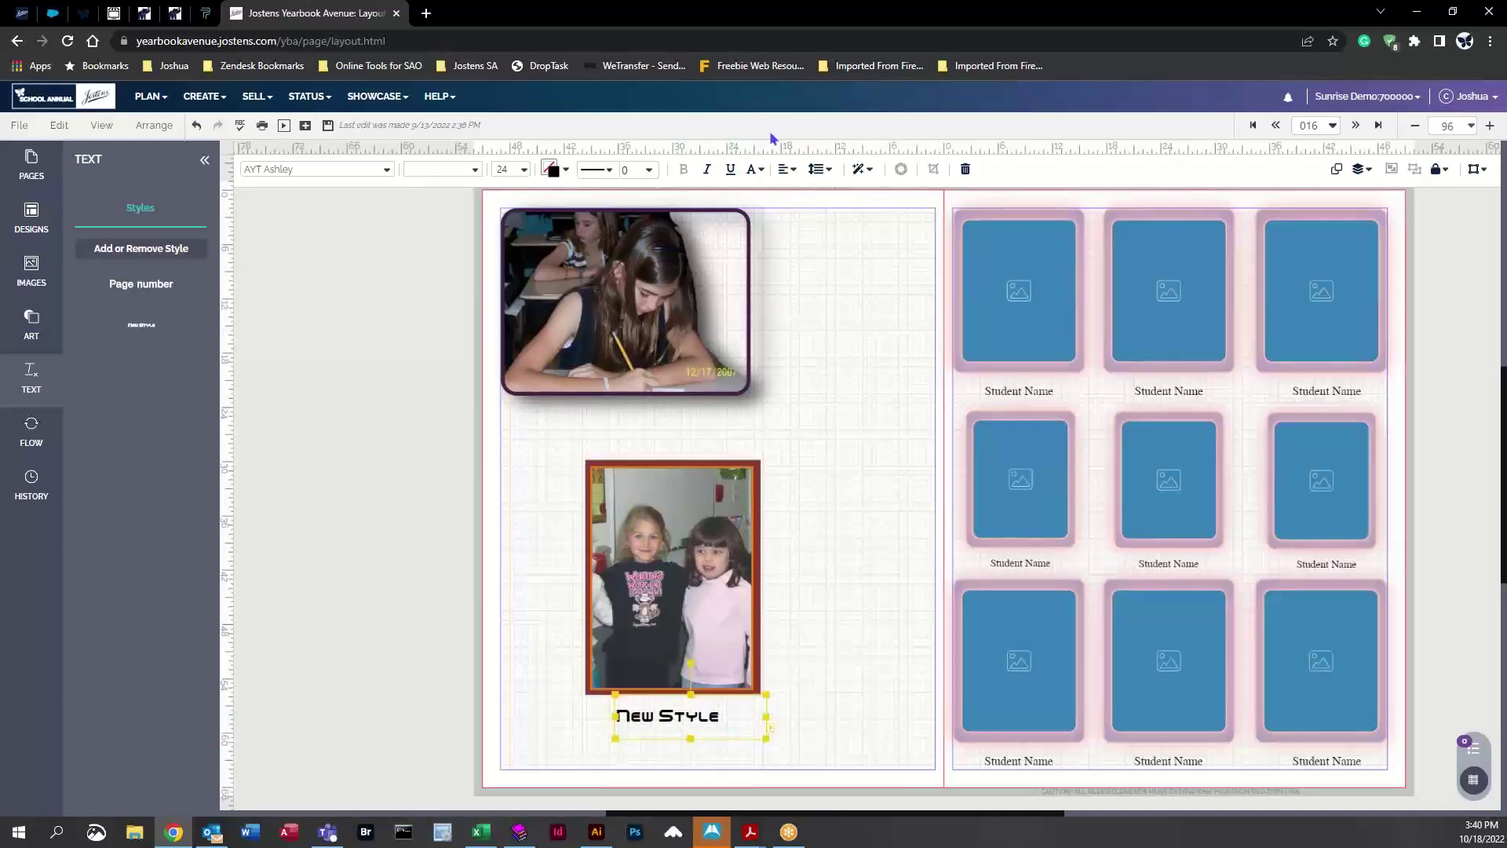
# Center the caption text horizontally and align it vertically to the middle of its box
pyautogui.click(820, 169)
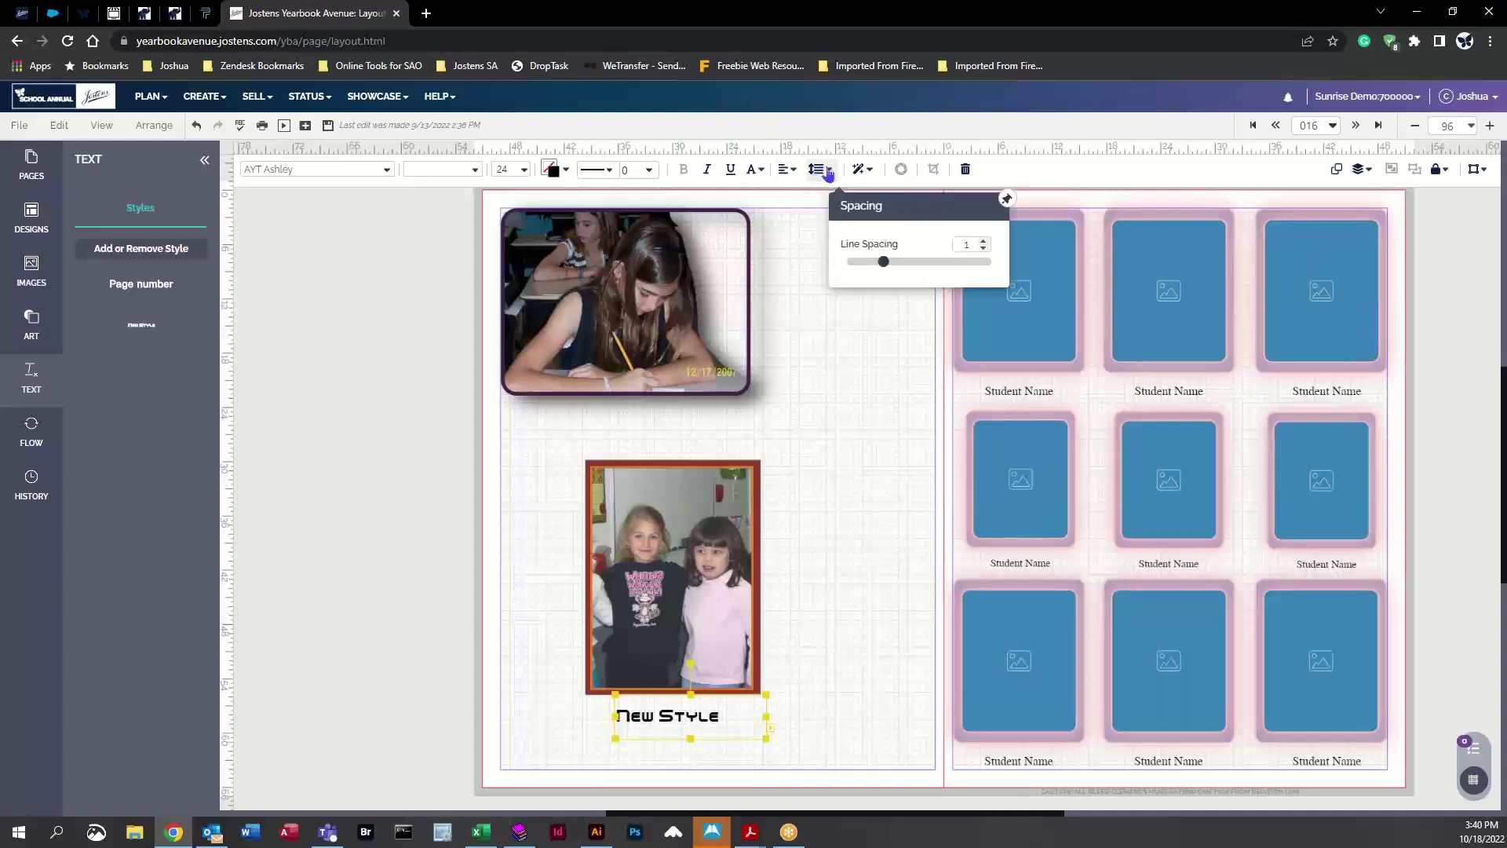
pyautogui.click(789, 170)
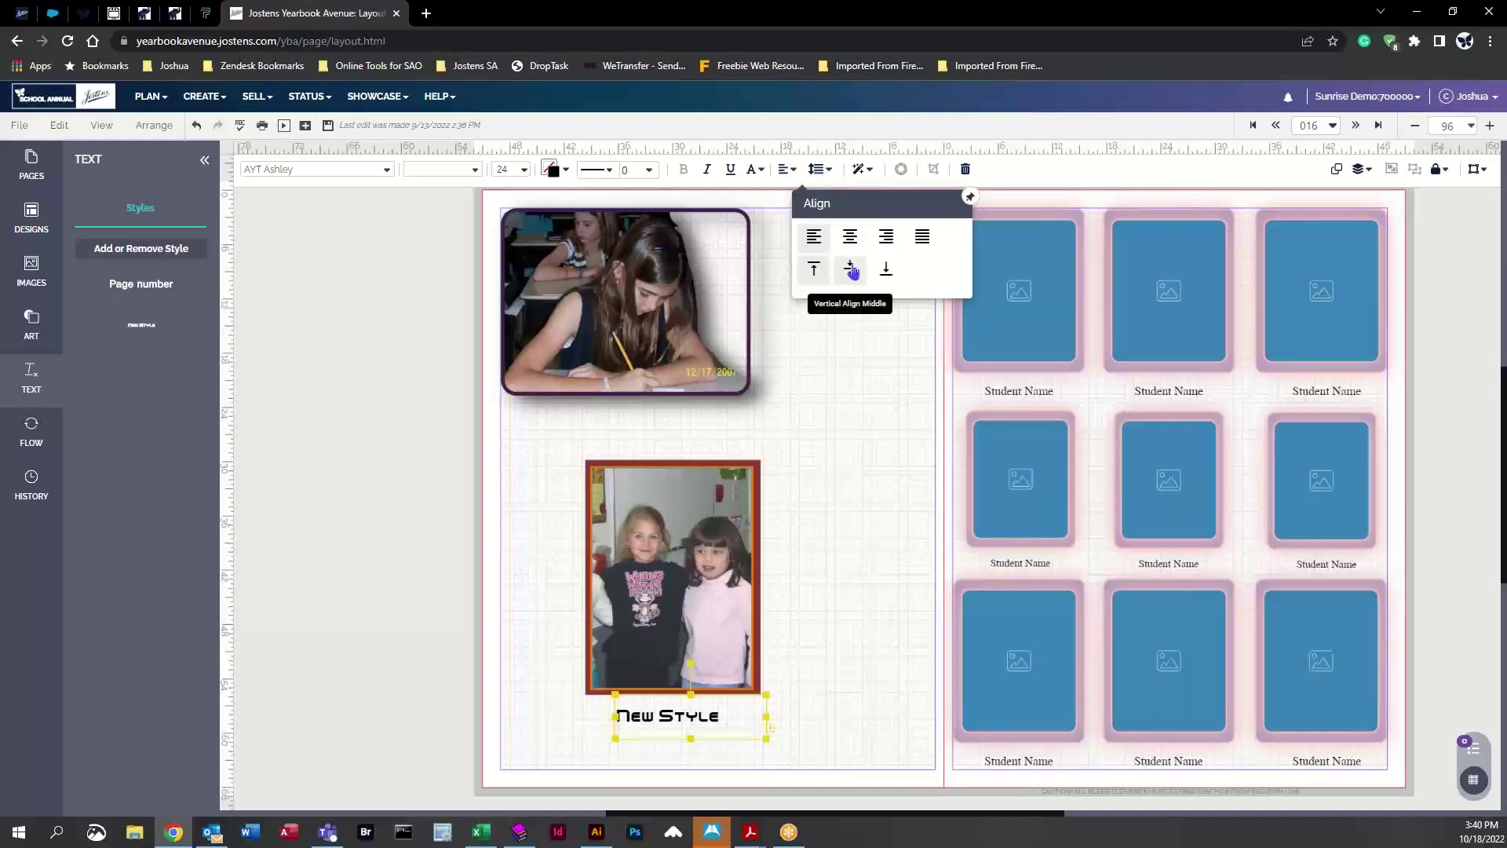
pyautogui.click(850, 271)
pyautogui.click(850, 237)
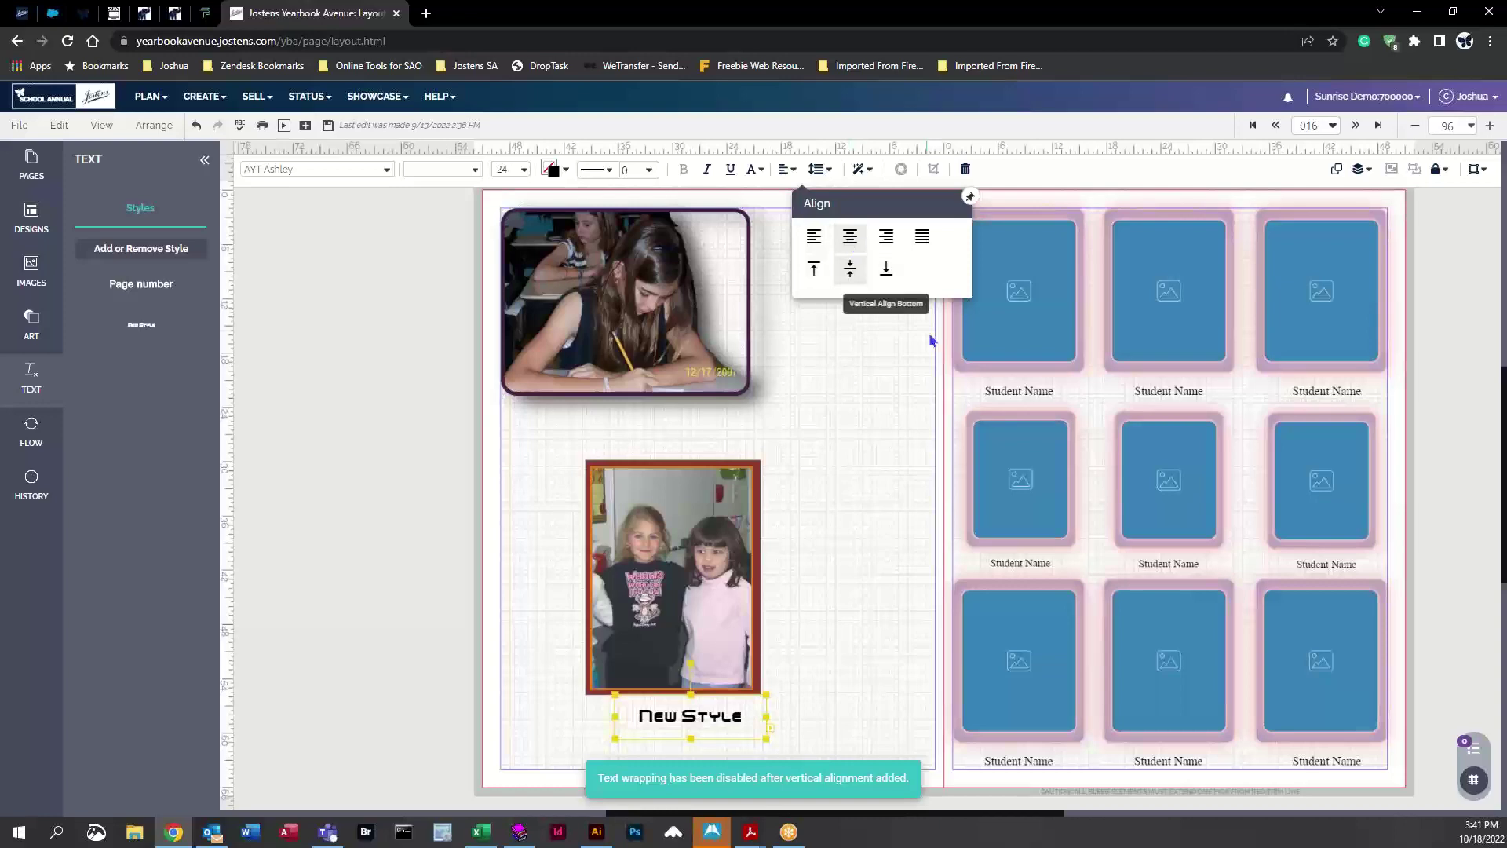
# Set the caption's font to AYT Amperstencil at size 44, and reposition and enlarge its text box beneath the photo
pyautogui.click(387, 169)
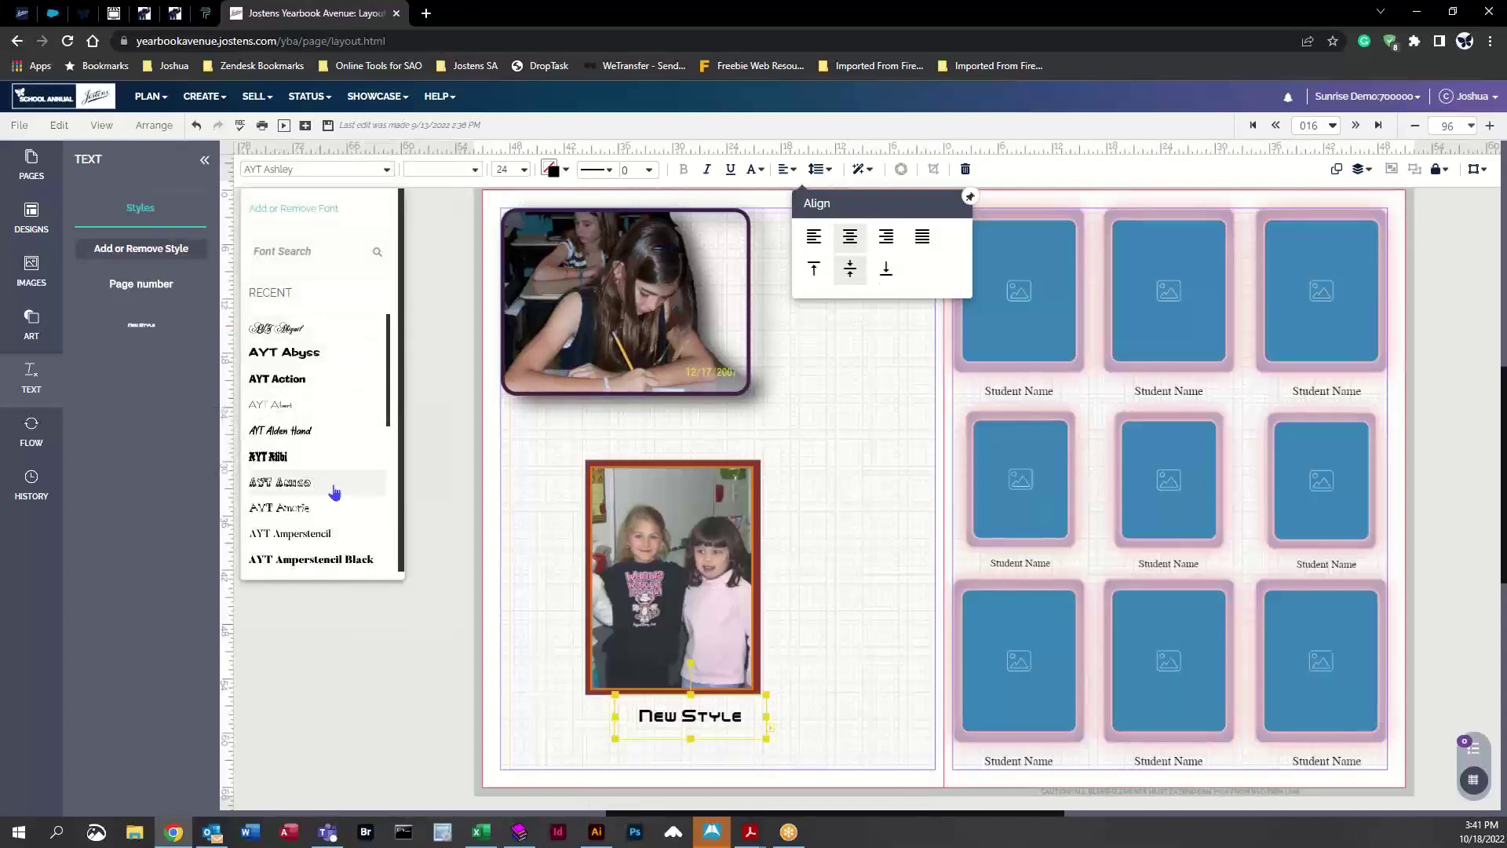
pyautogui.click(307, 532)
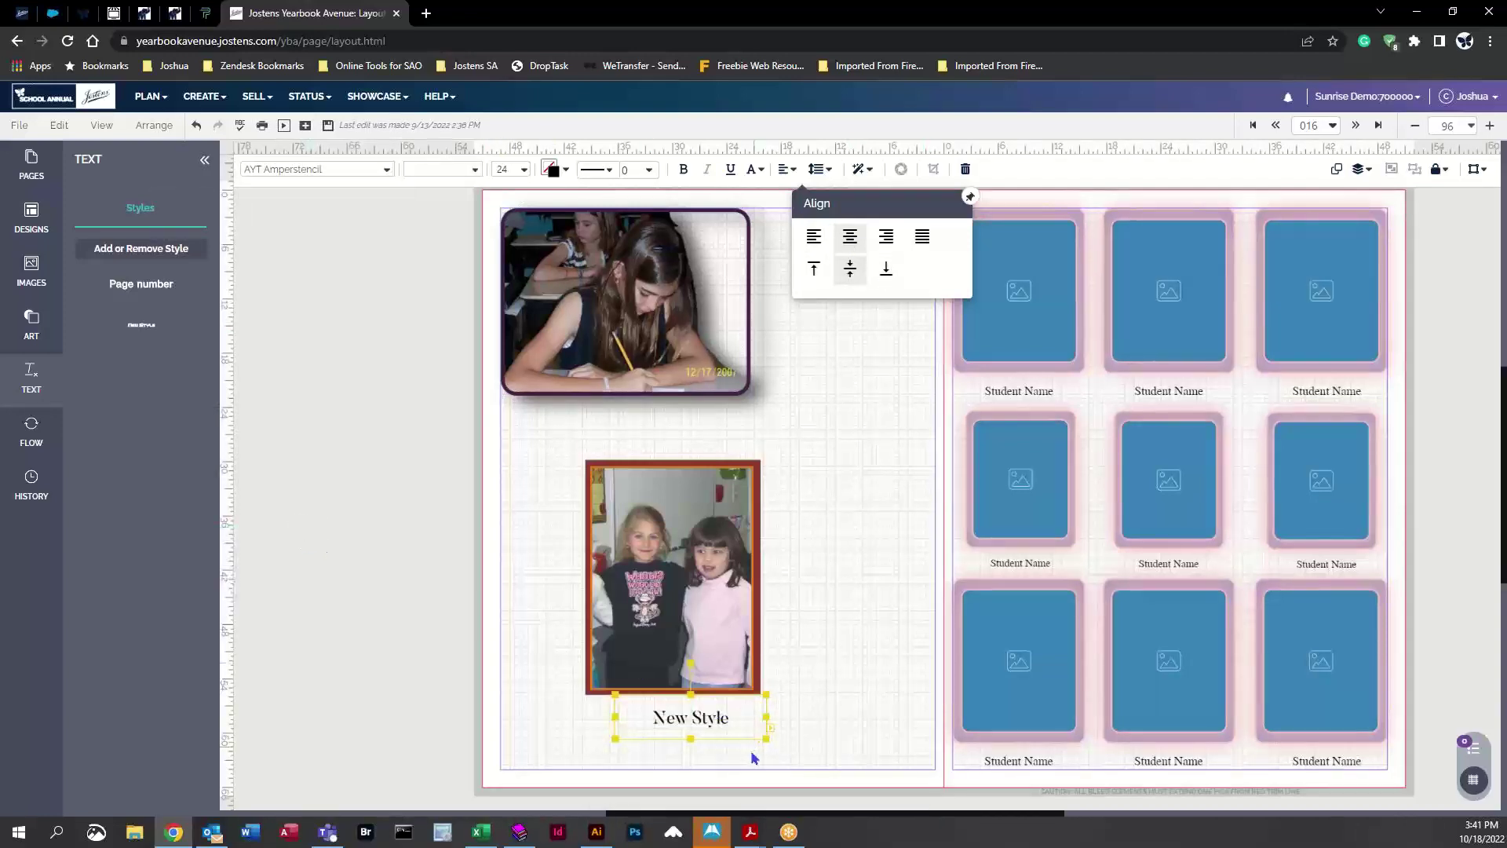
pyautogui.moveTo(724, 720); pyautogui.dragTo(712, 722)
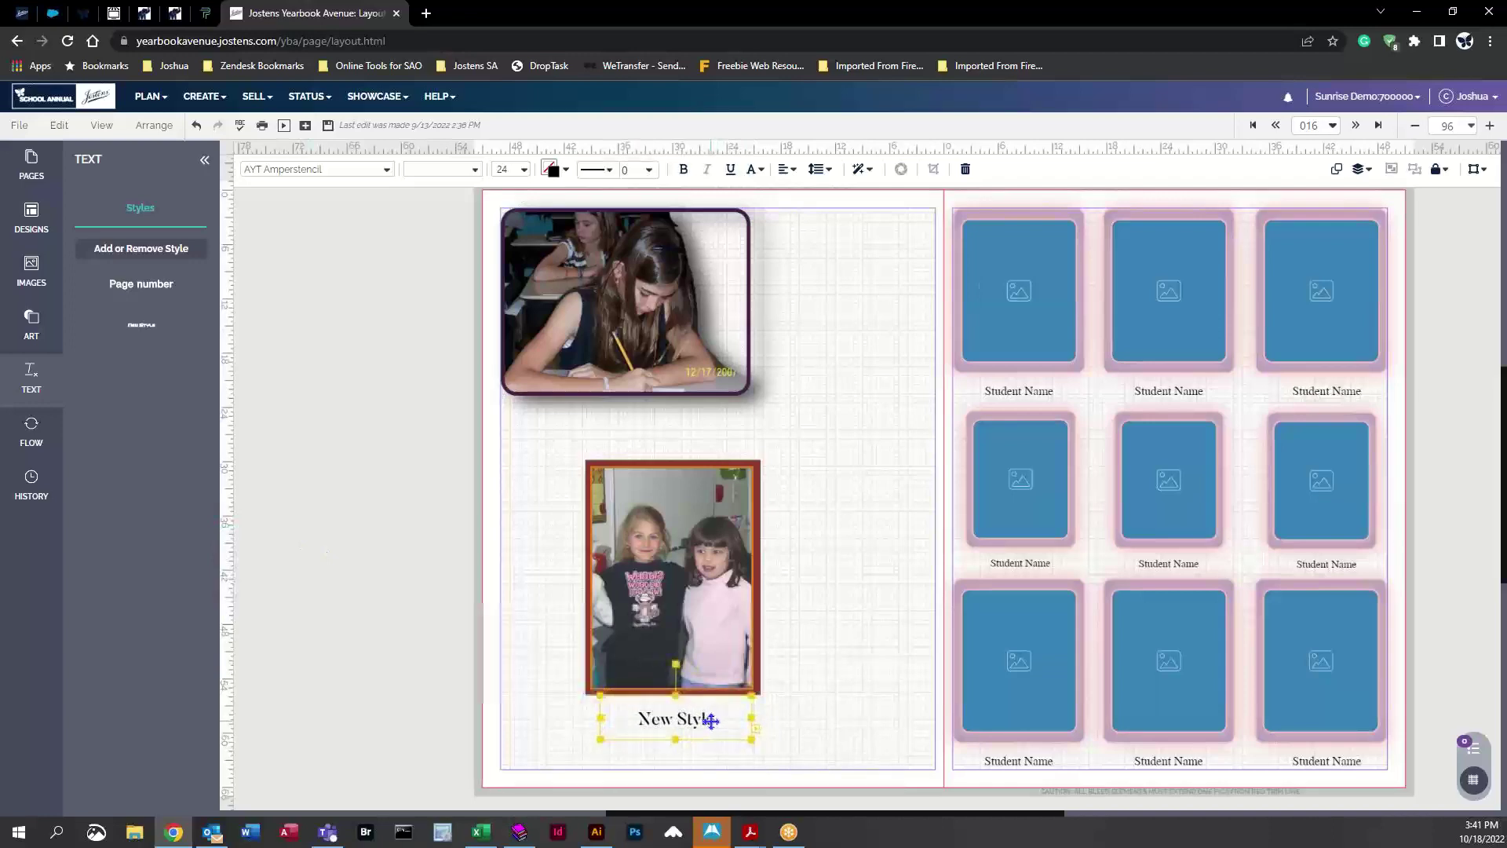
pyautogui.click(524, 170)
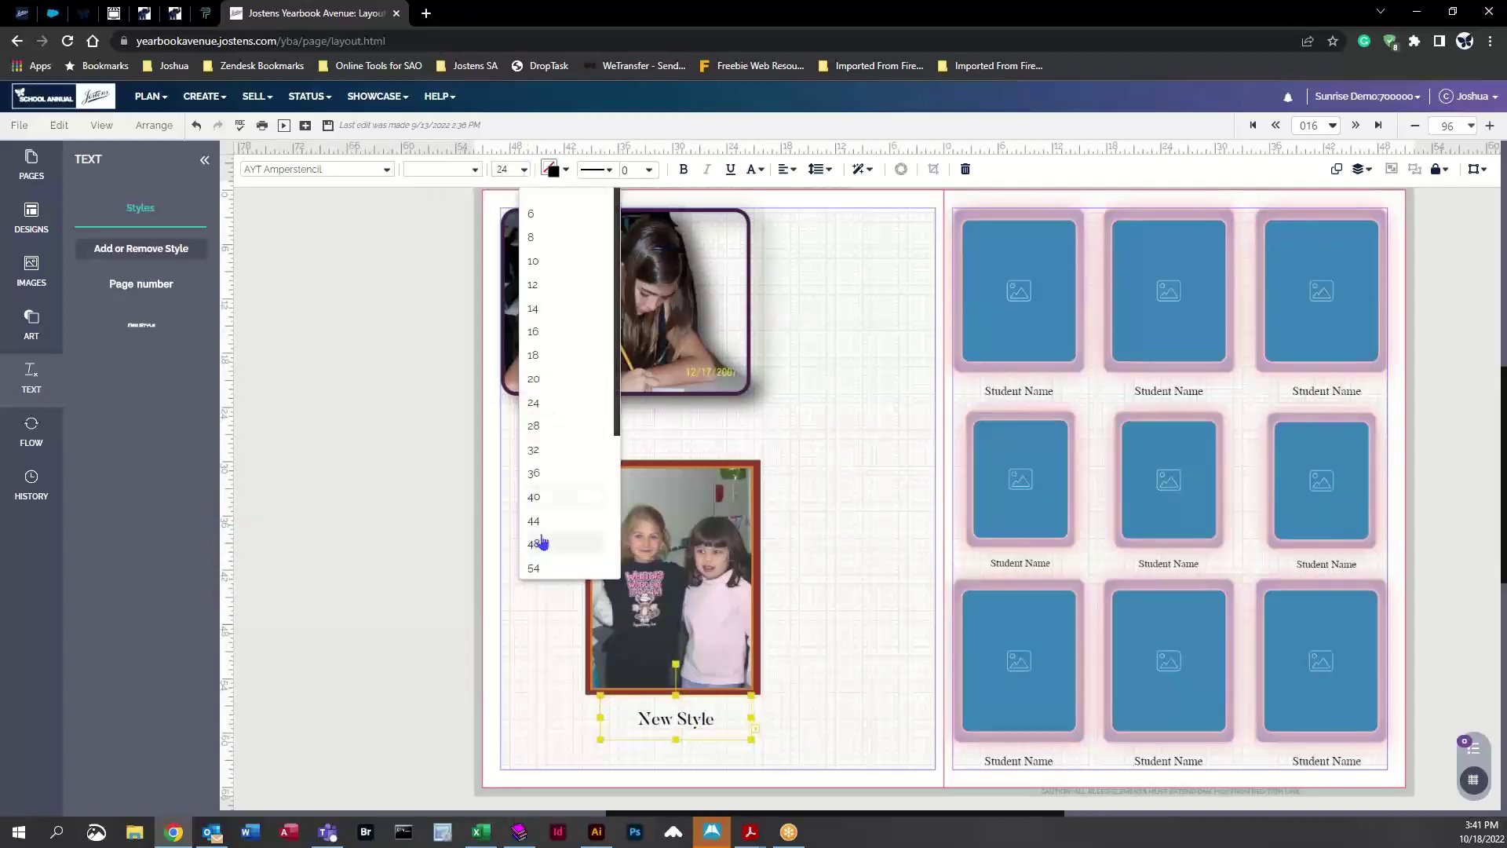
pyautogui.click(540, 518)
pyautogui.moveTo(755, 741); pyautogui.dragTo(712, 686)
pyautogui.scroll(1, 810, 666)
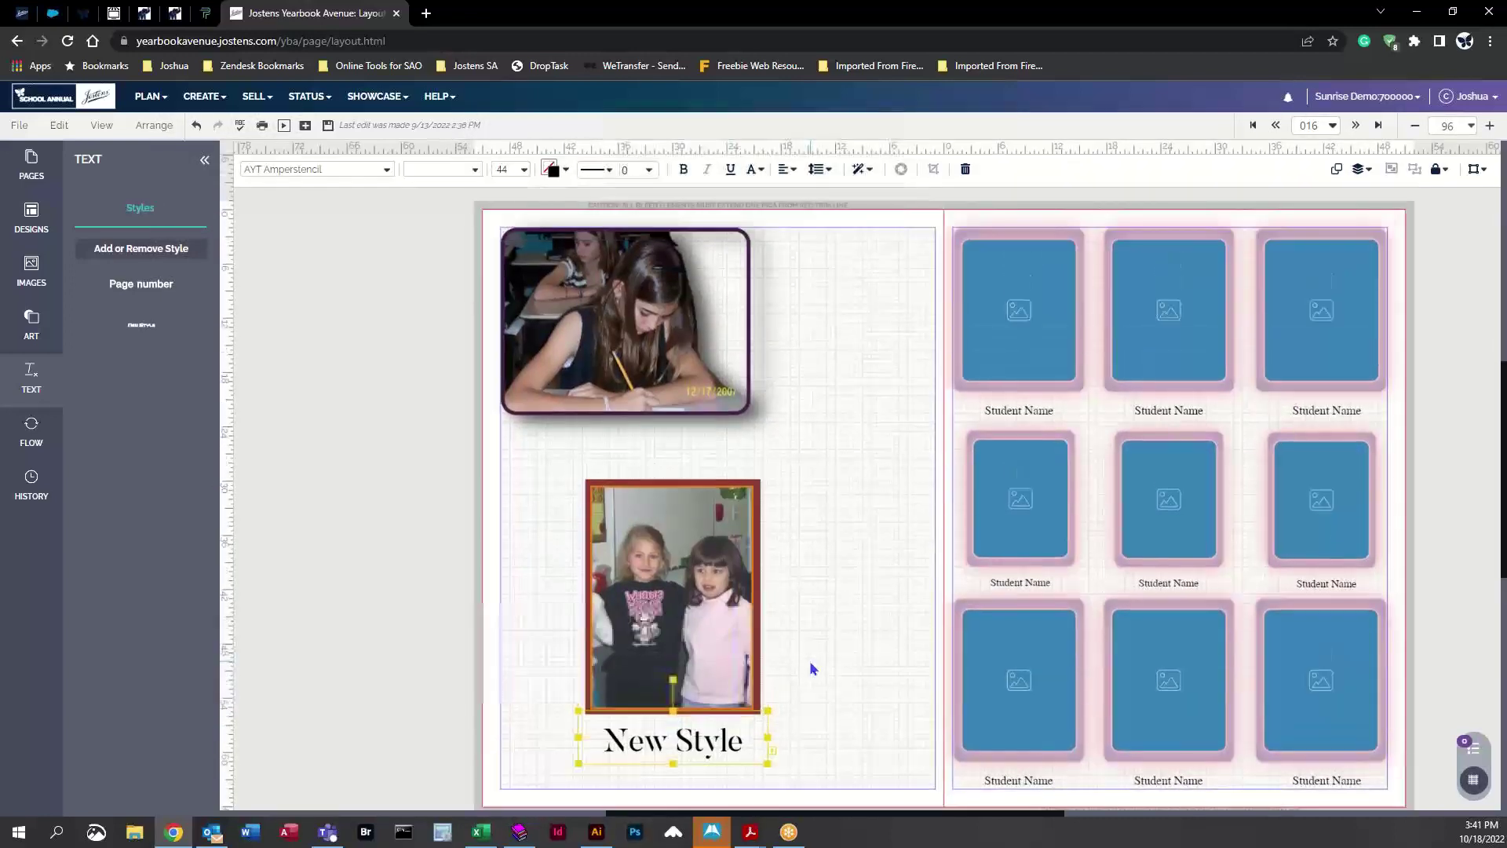
# Color the caption's text fill EW Firebrick and its text stroke the light purple already used on the page
pyautogui.click(553, 169)
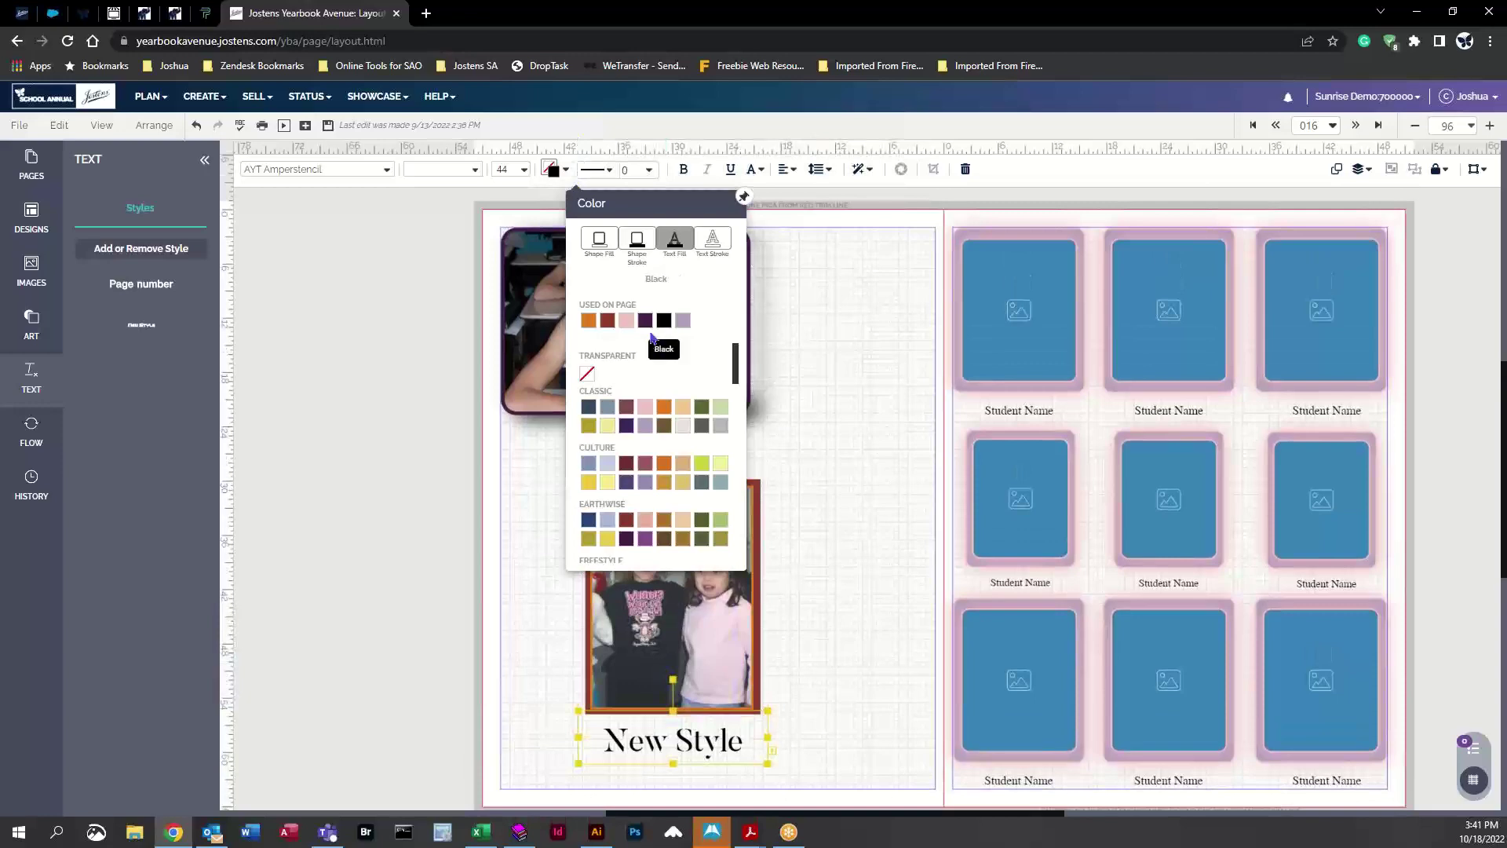
pyautogui.click(608, 322)
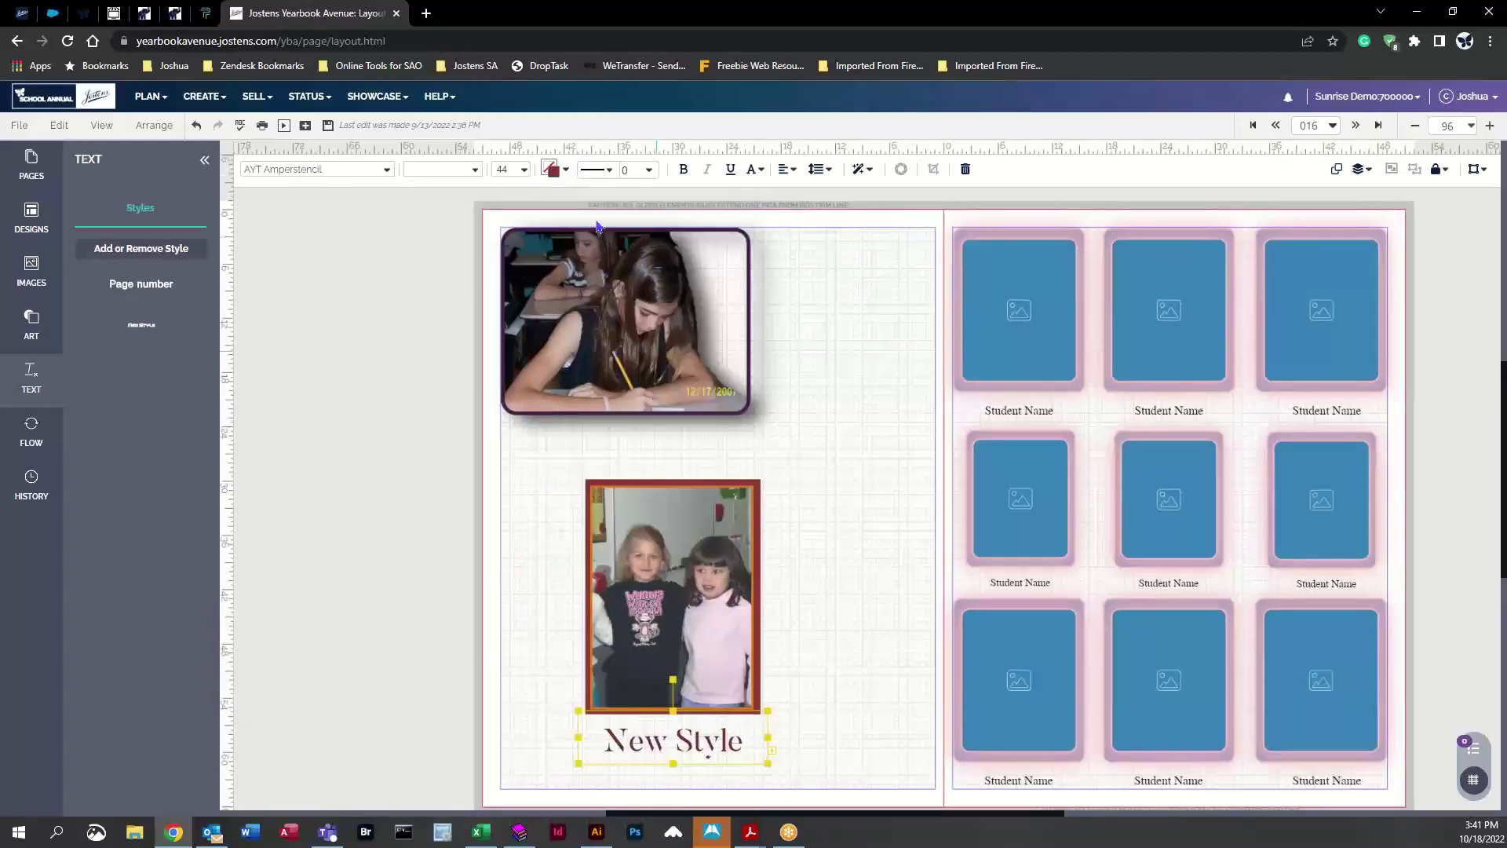
pyautogui.click(553, 169)
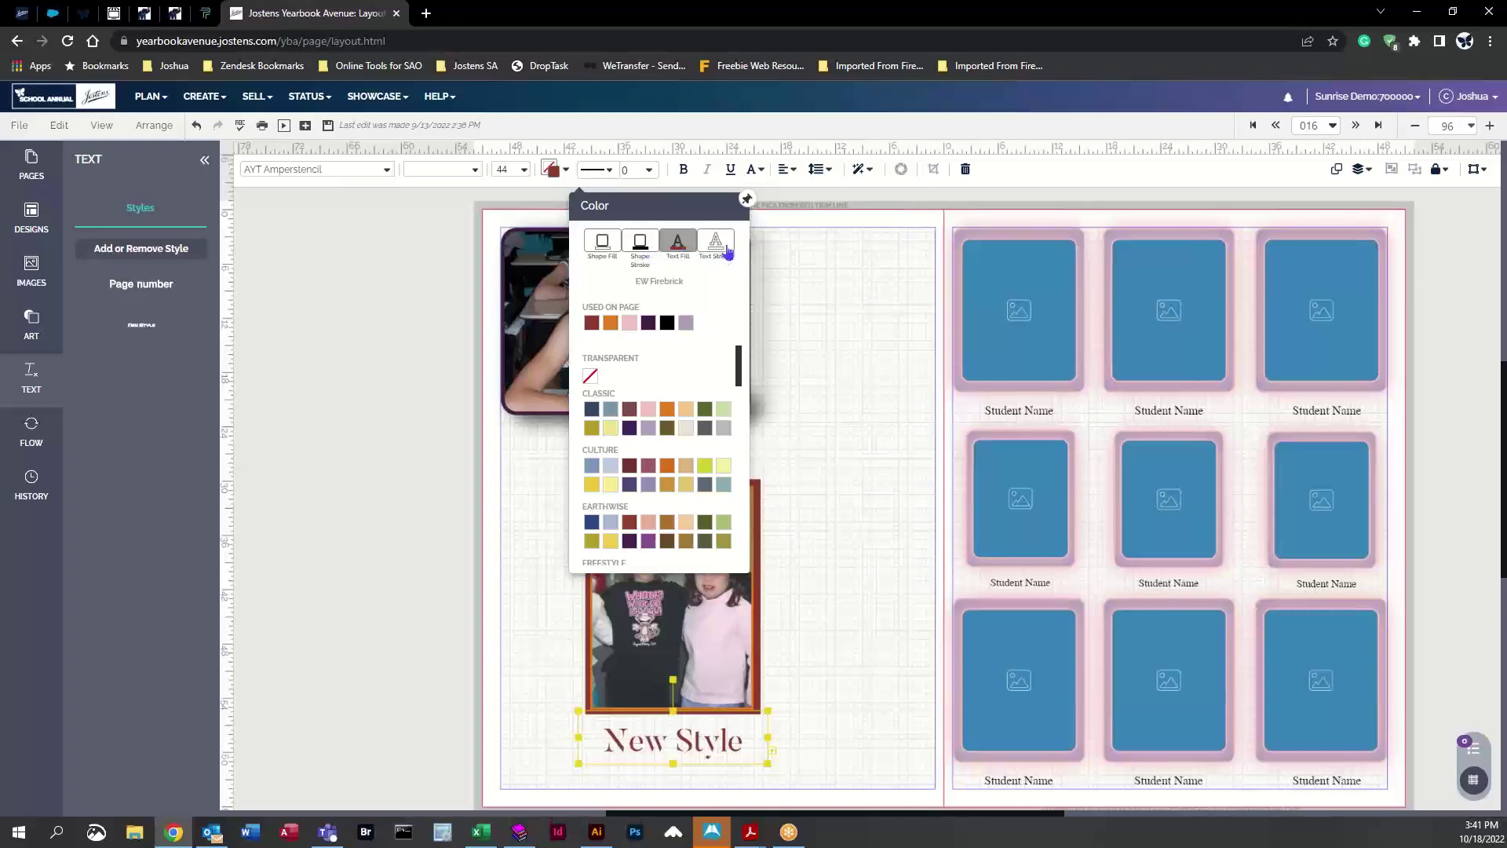
pyautogui.click(728, 252)
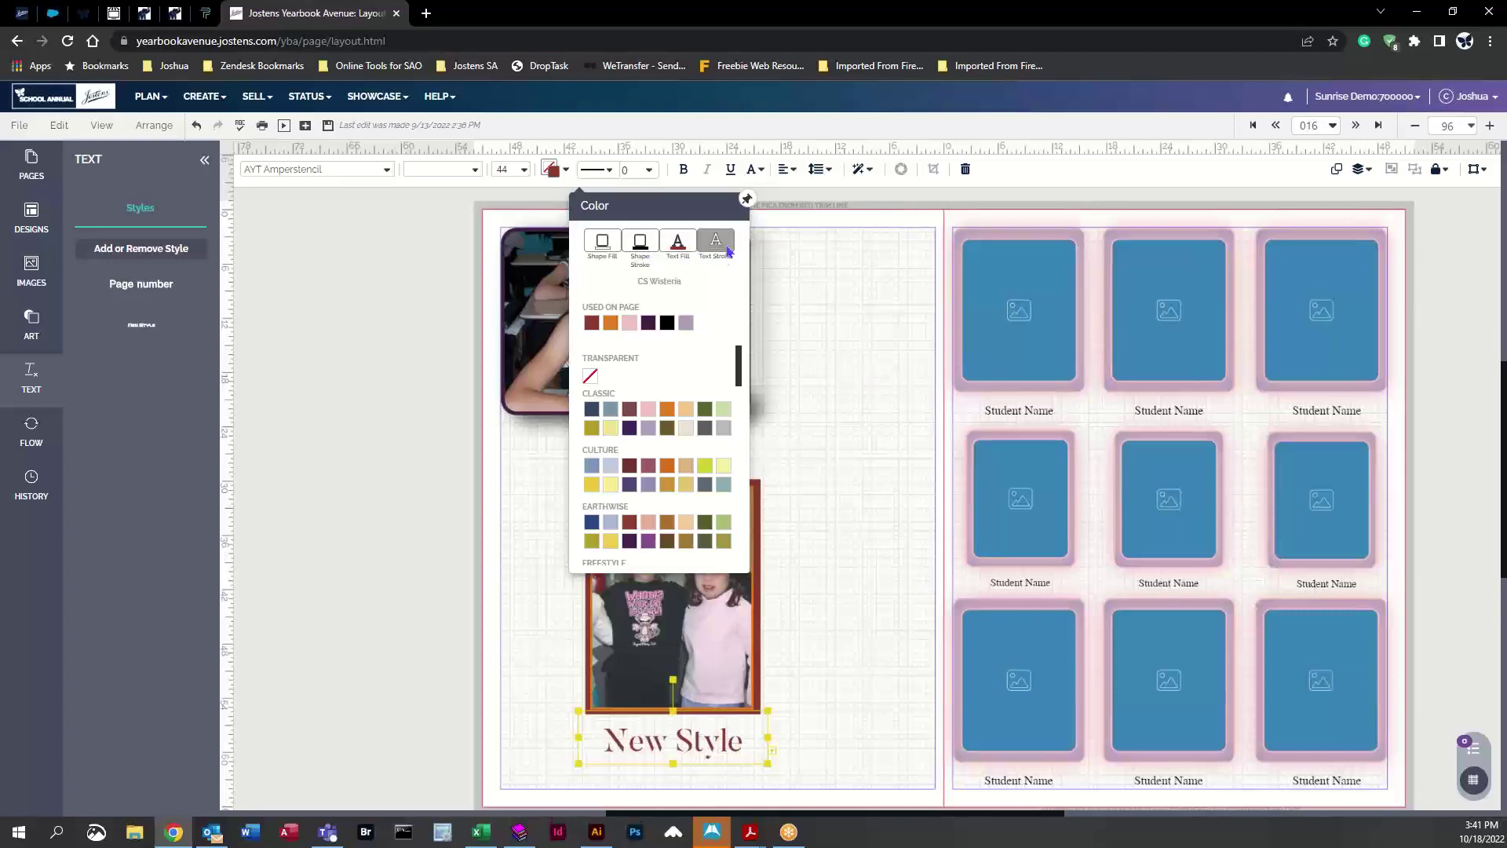
pyautogui.click(685, 323)
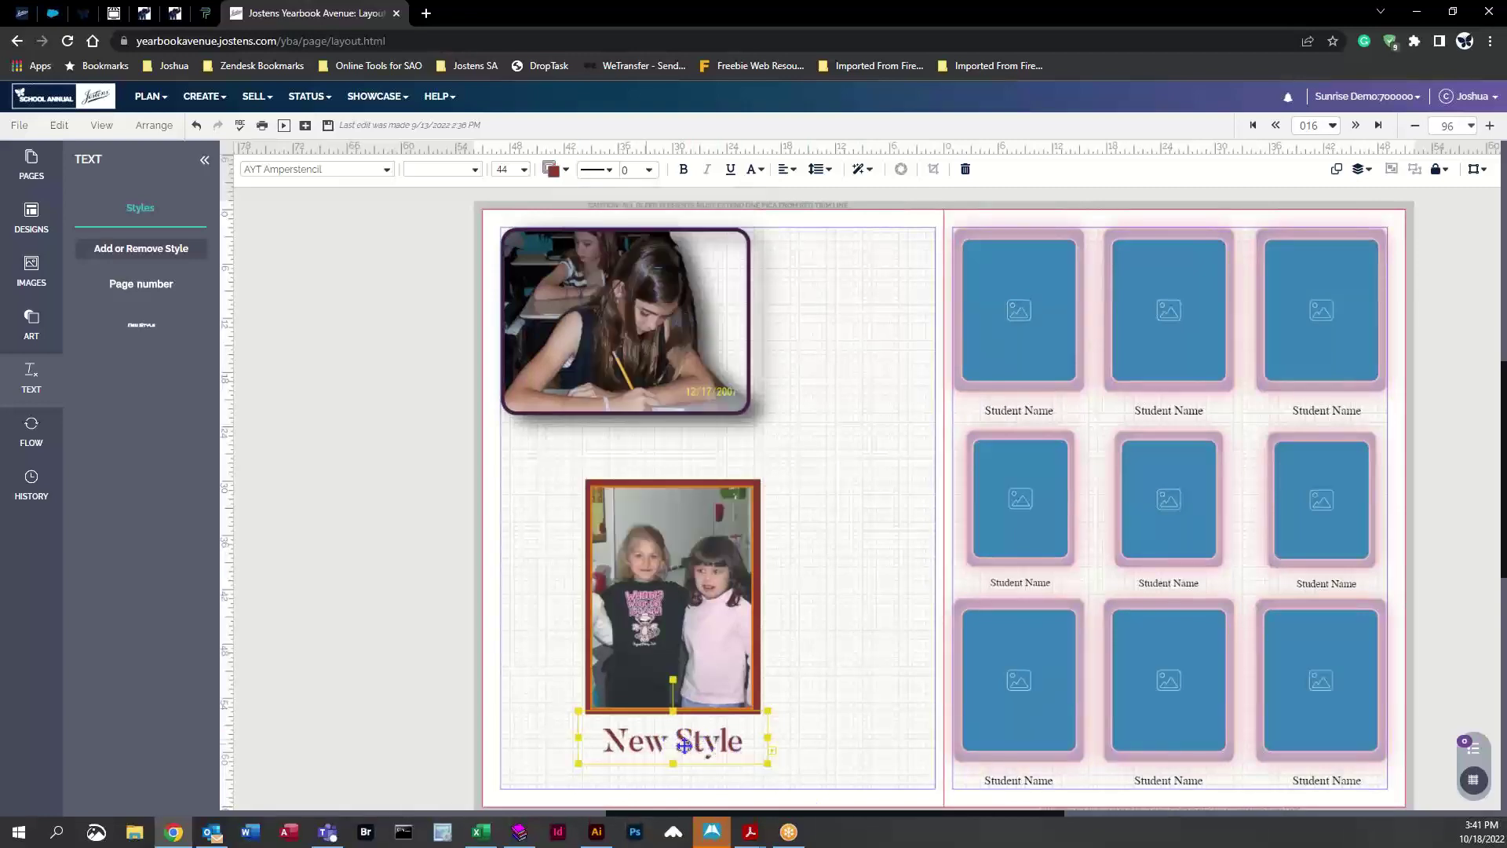
# Give the caption a 0.5 pt stroke weight and move its text box slightly lower under the photo
pyautogui.click(649, 169)
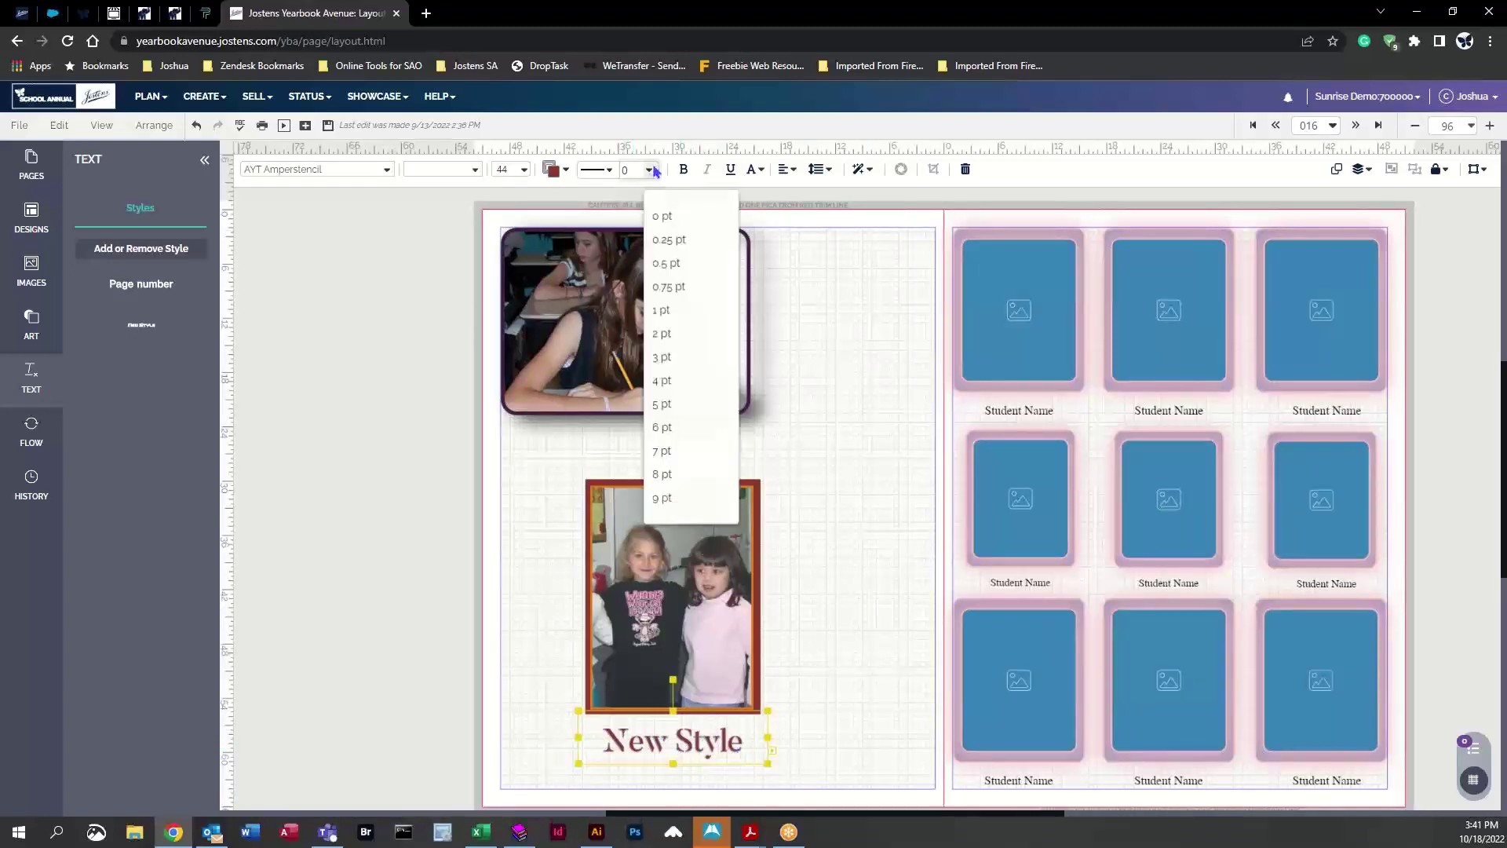
pyautogui.click(686, 265)
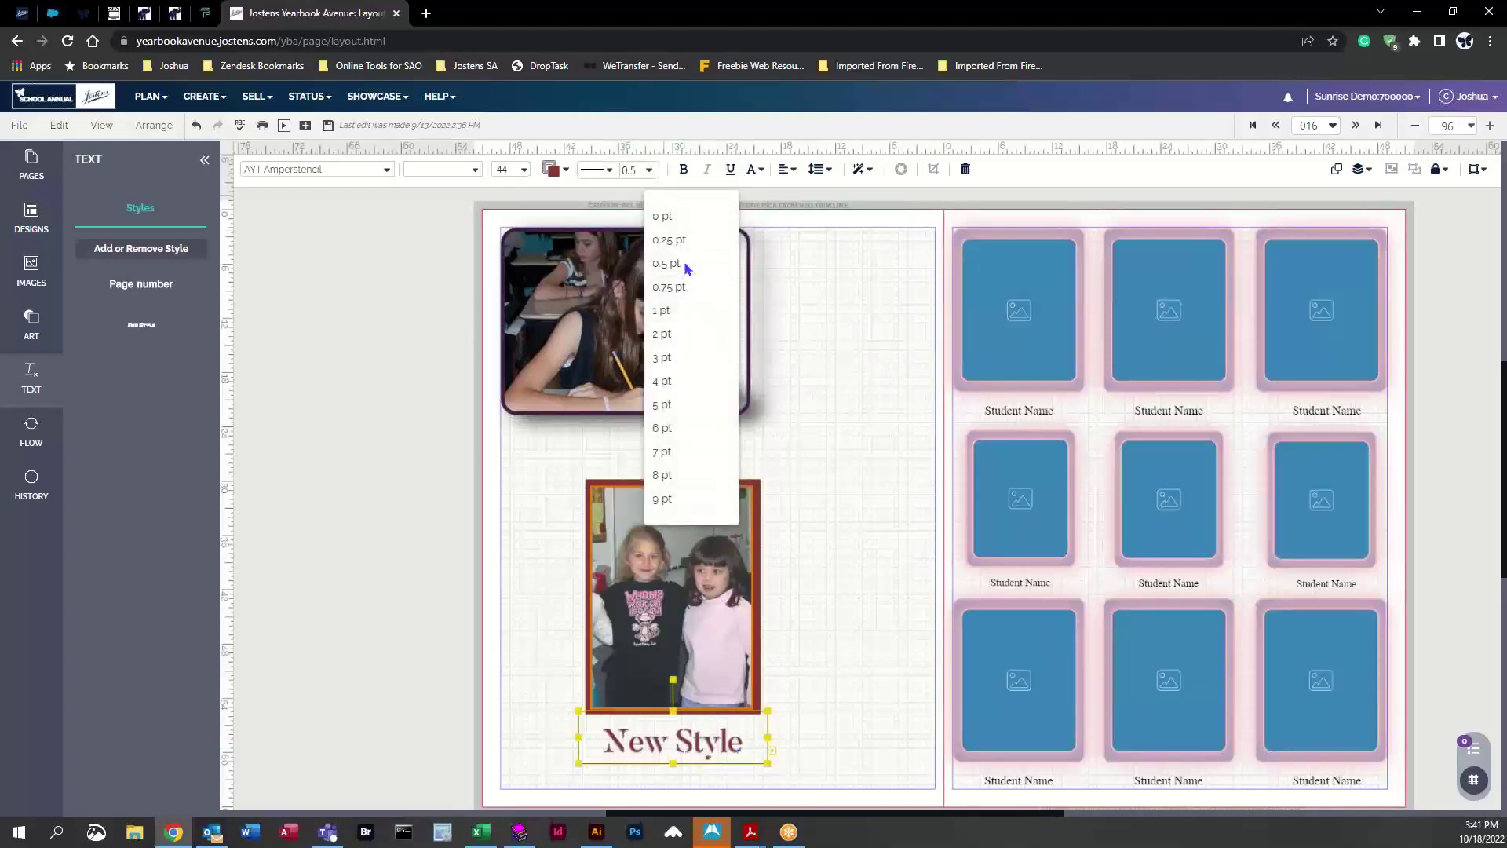
pyautogui.click(859, 607)
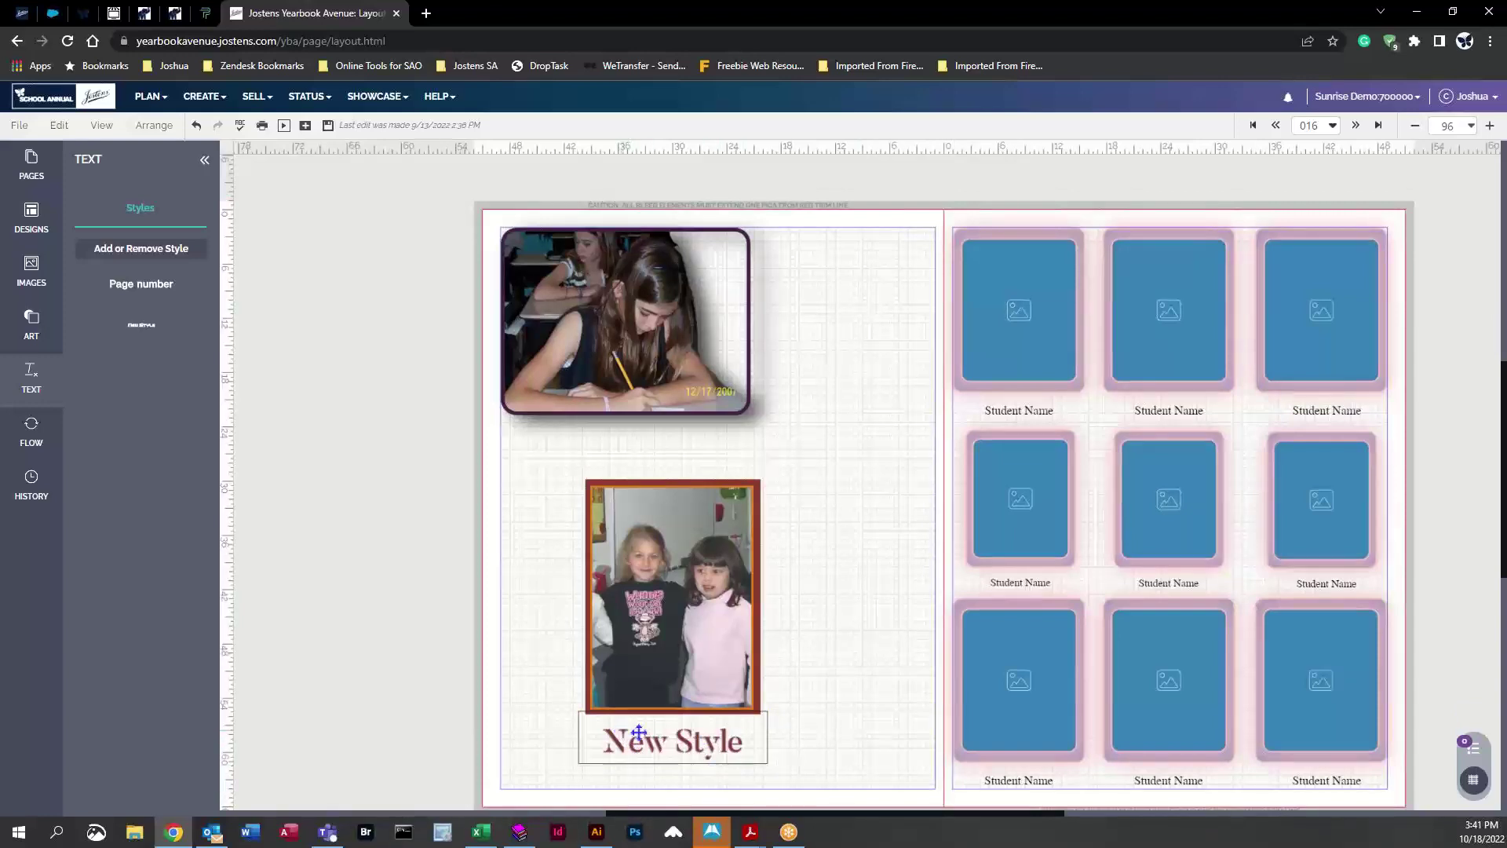
pyautogui.moveTo(627, 733); pyautogui.dragTo(663, 749)
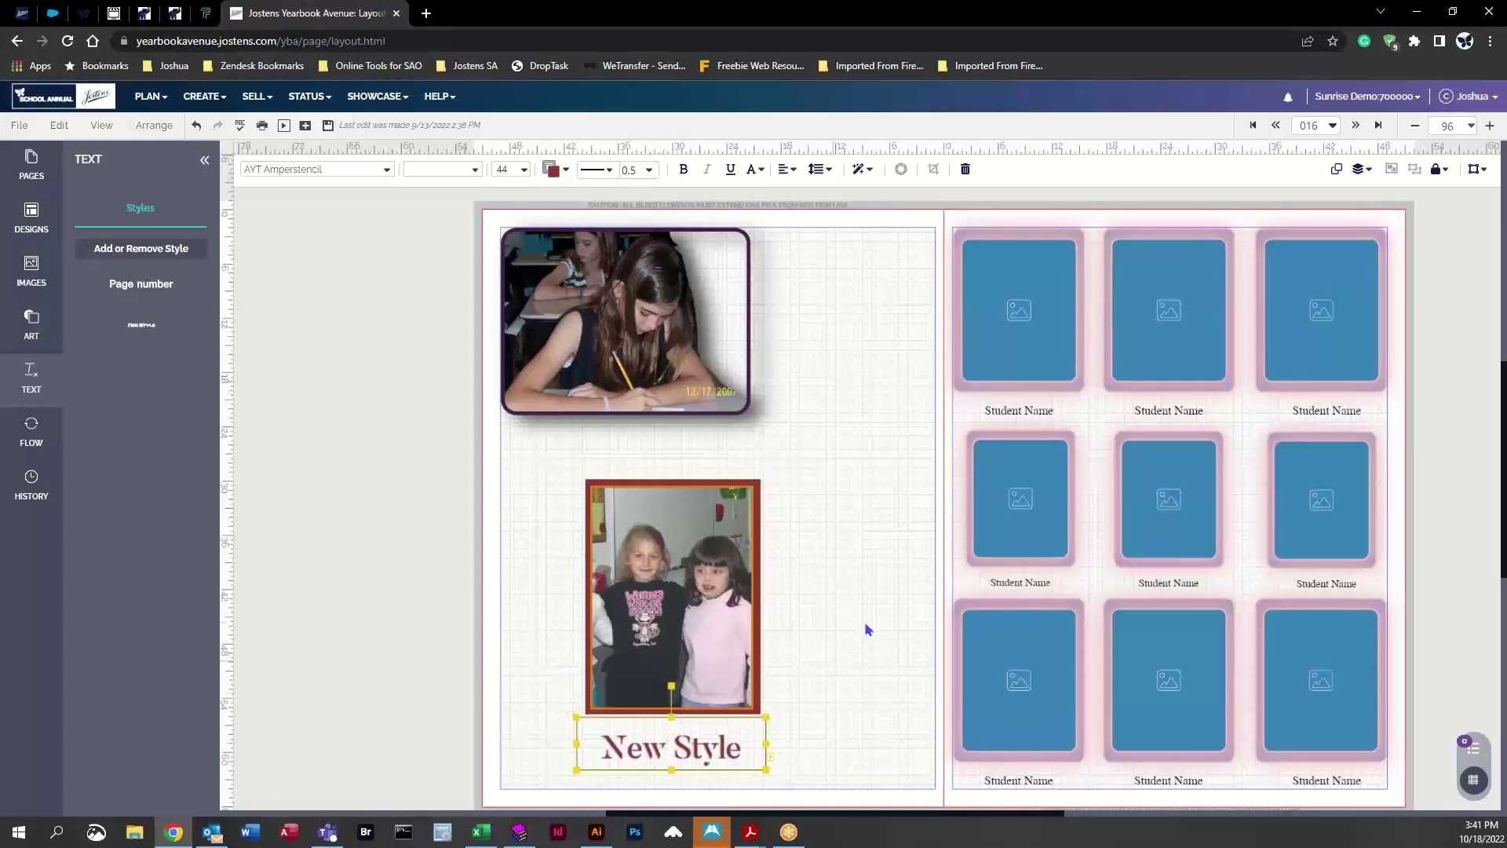
pyautogui.click(775, 383)
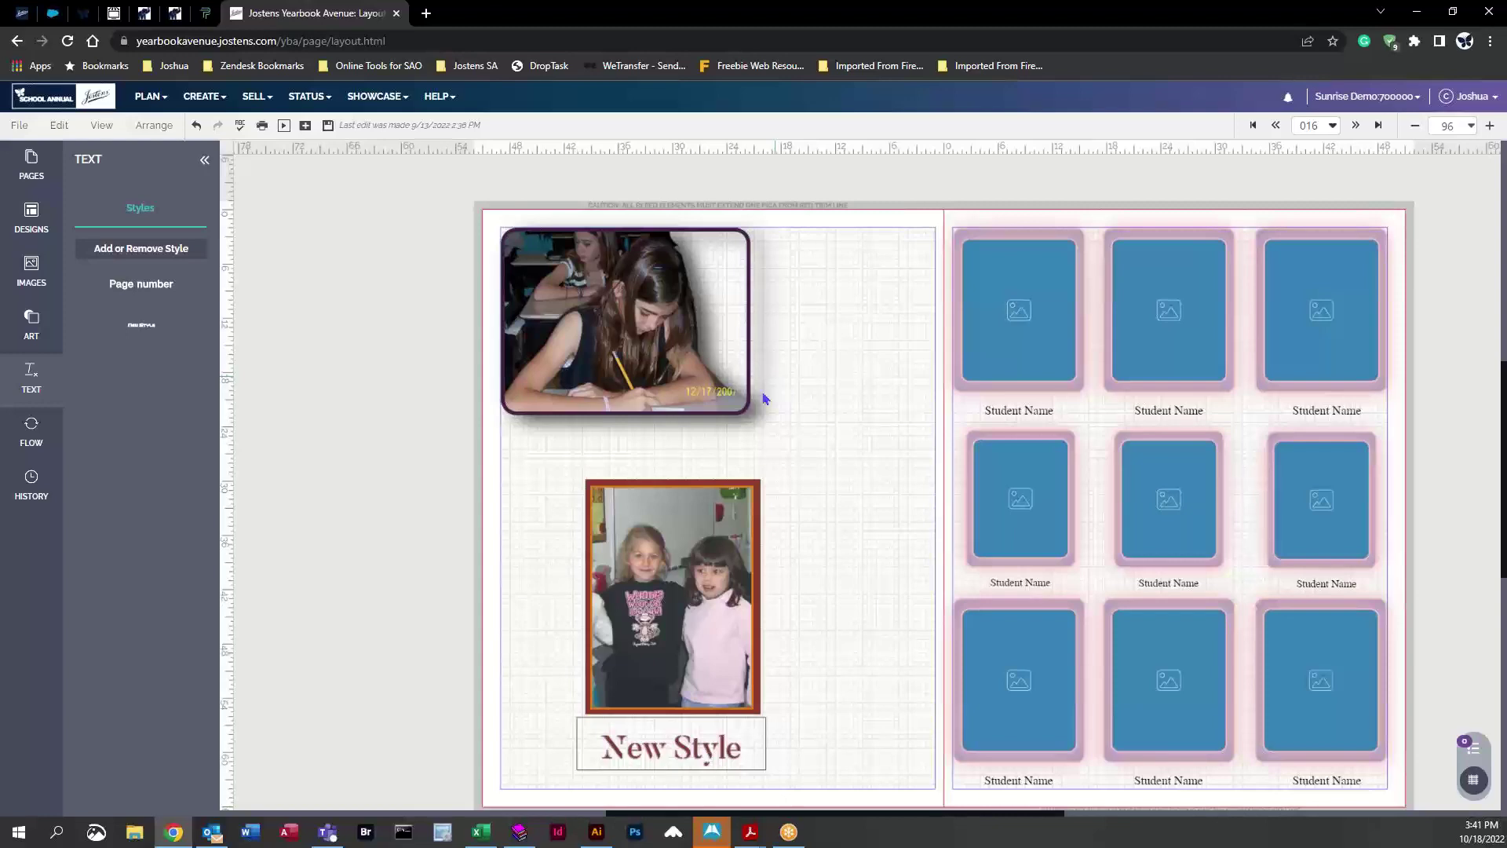
# Crop the framed group photo by enlarging it within its frame and positioning it on the two middle girls
pyautogui.click(647, 573)
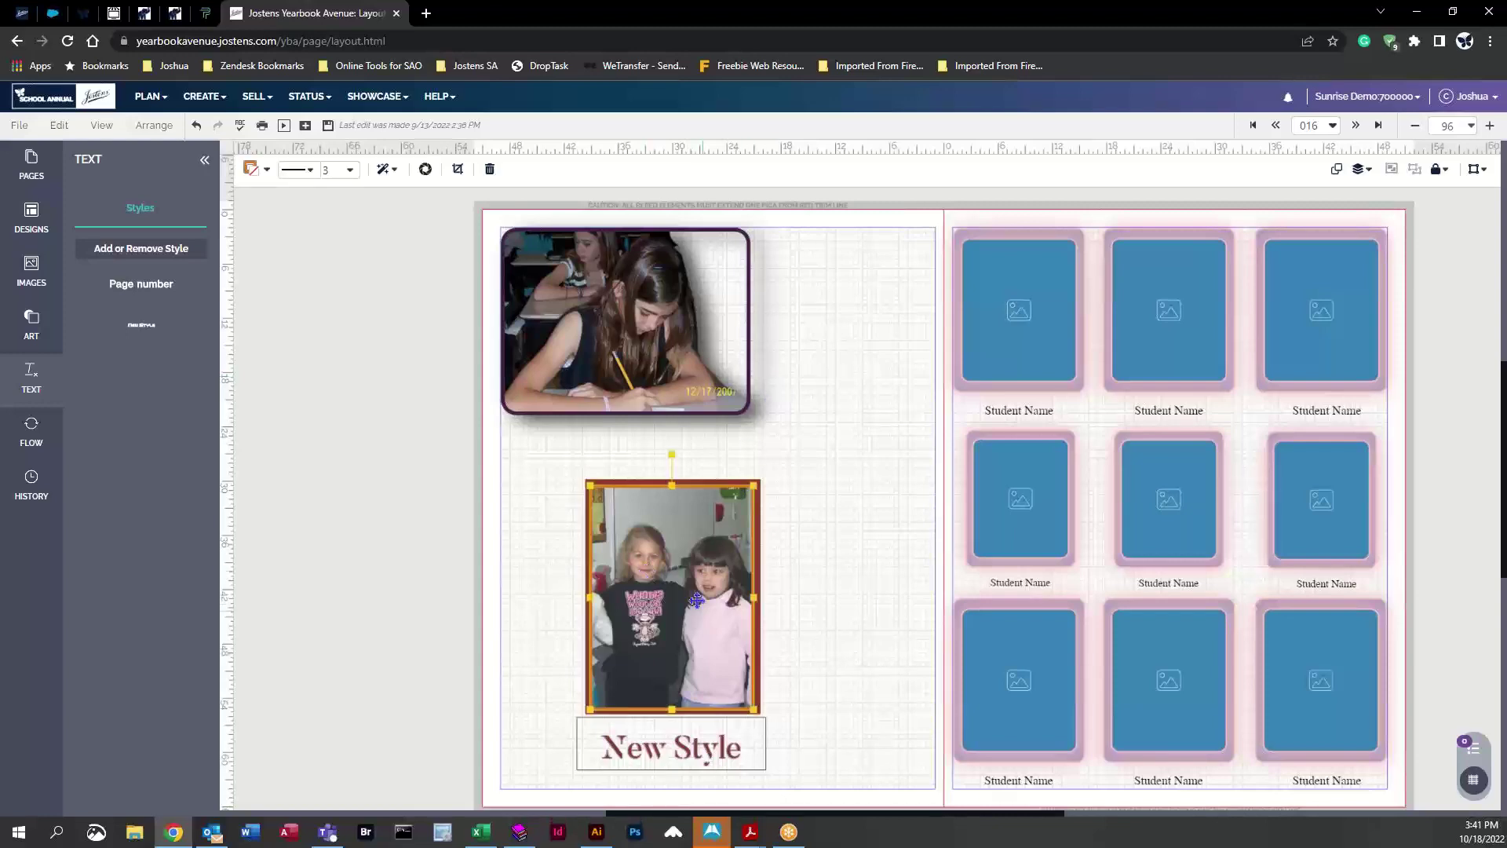
pyautogui.click(459, 172)
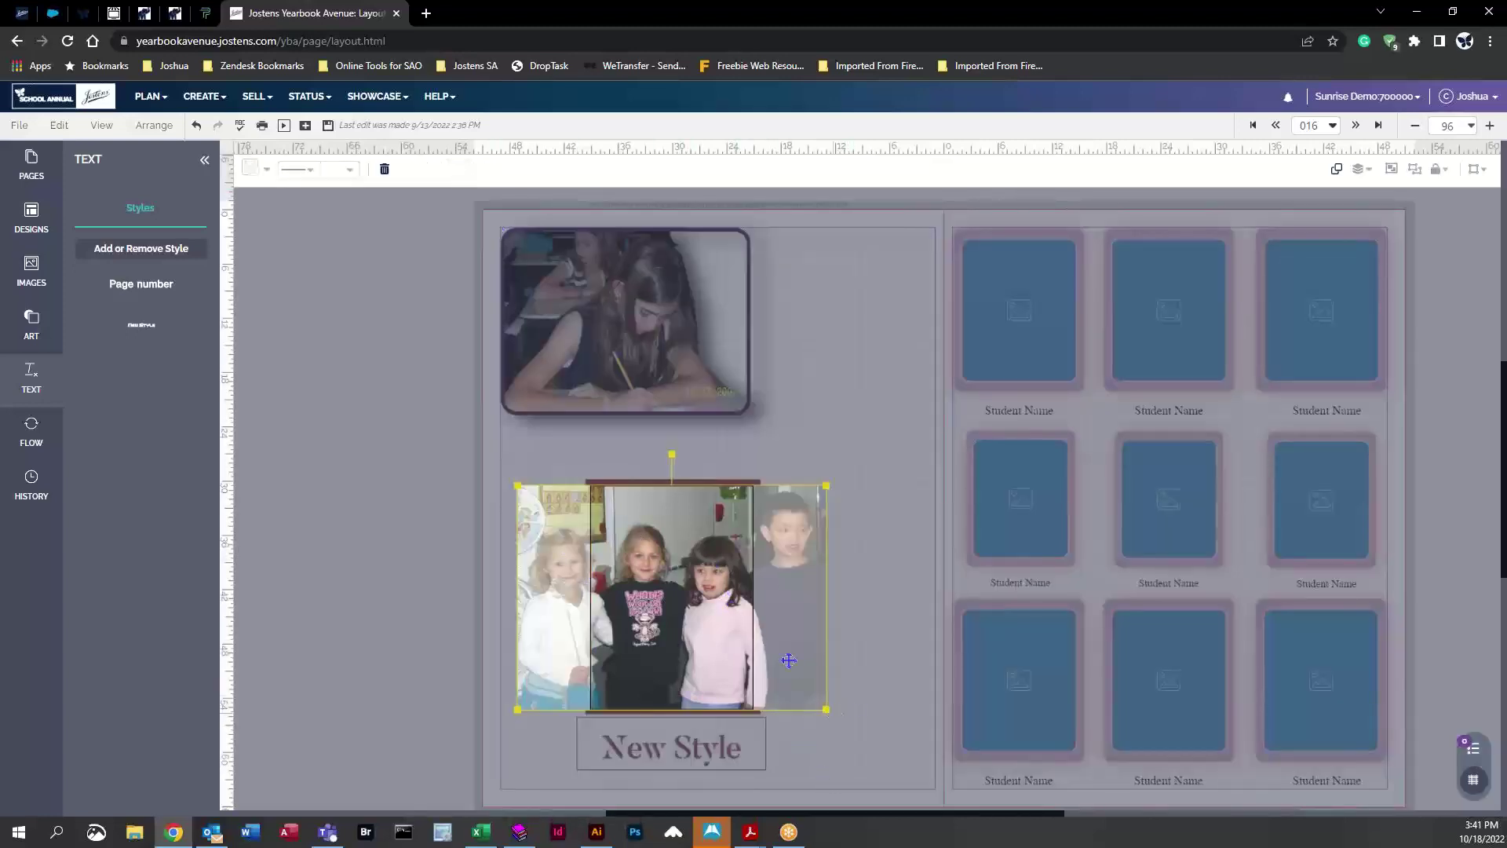
pyautogui.moveTo(658, 579); pyautogui.dragTo(603, 600)
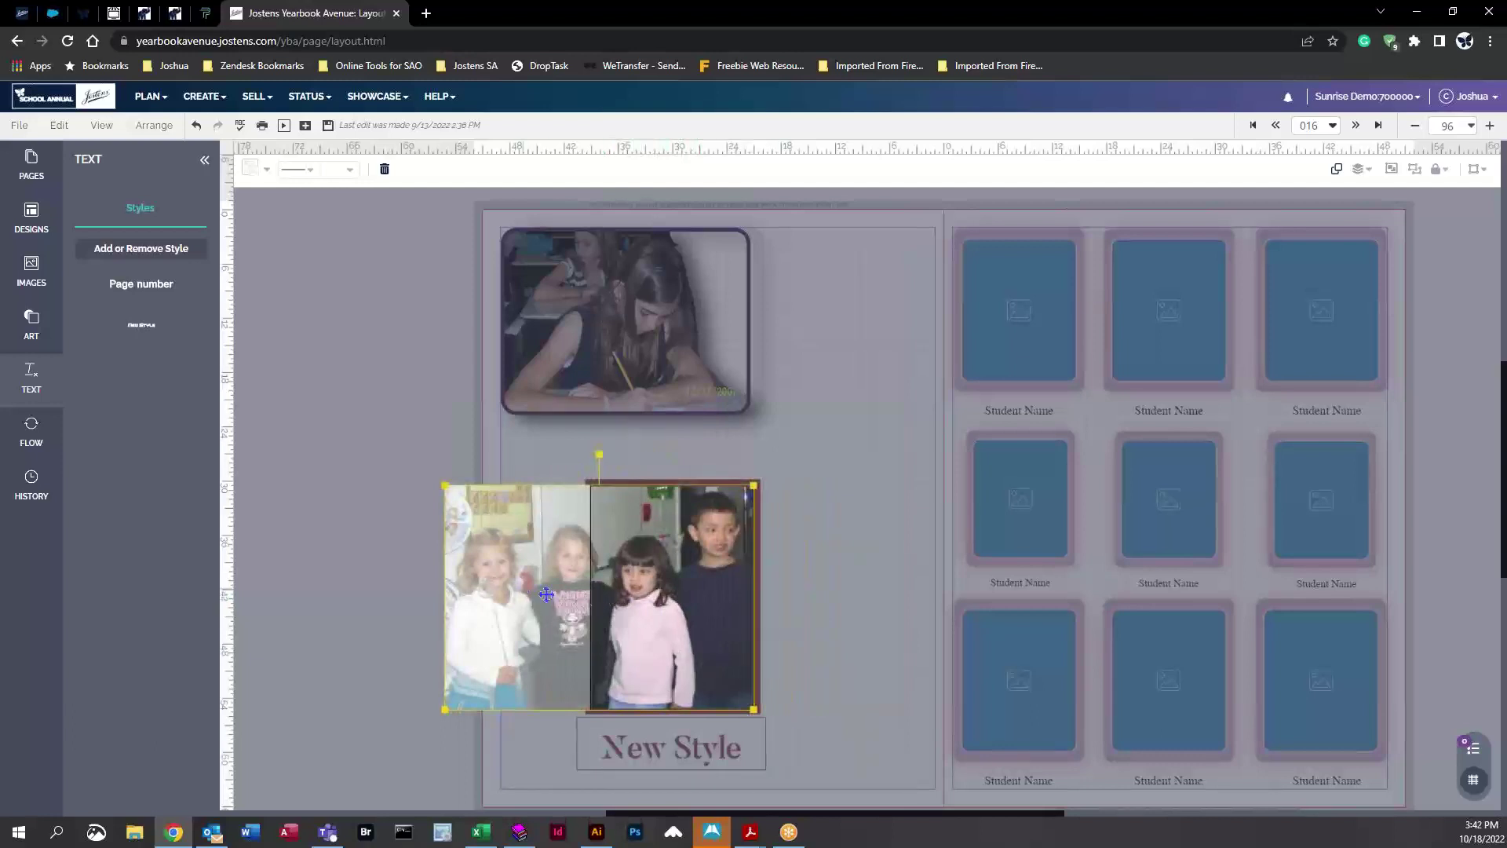
pyautogui.moveTo(753, 709); pyautogui.dragTo(948, 681)
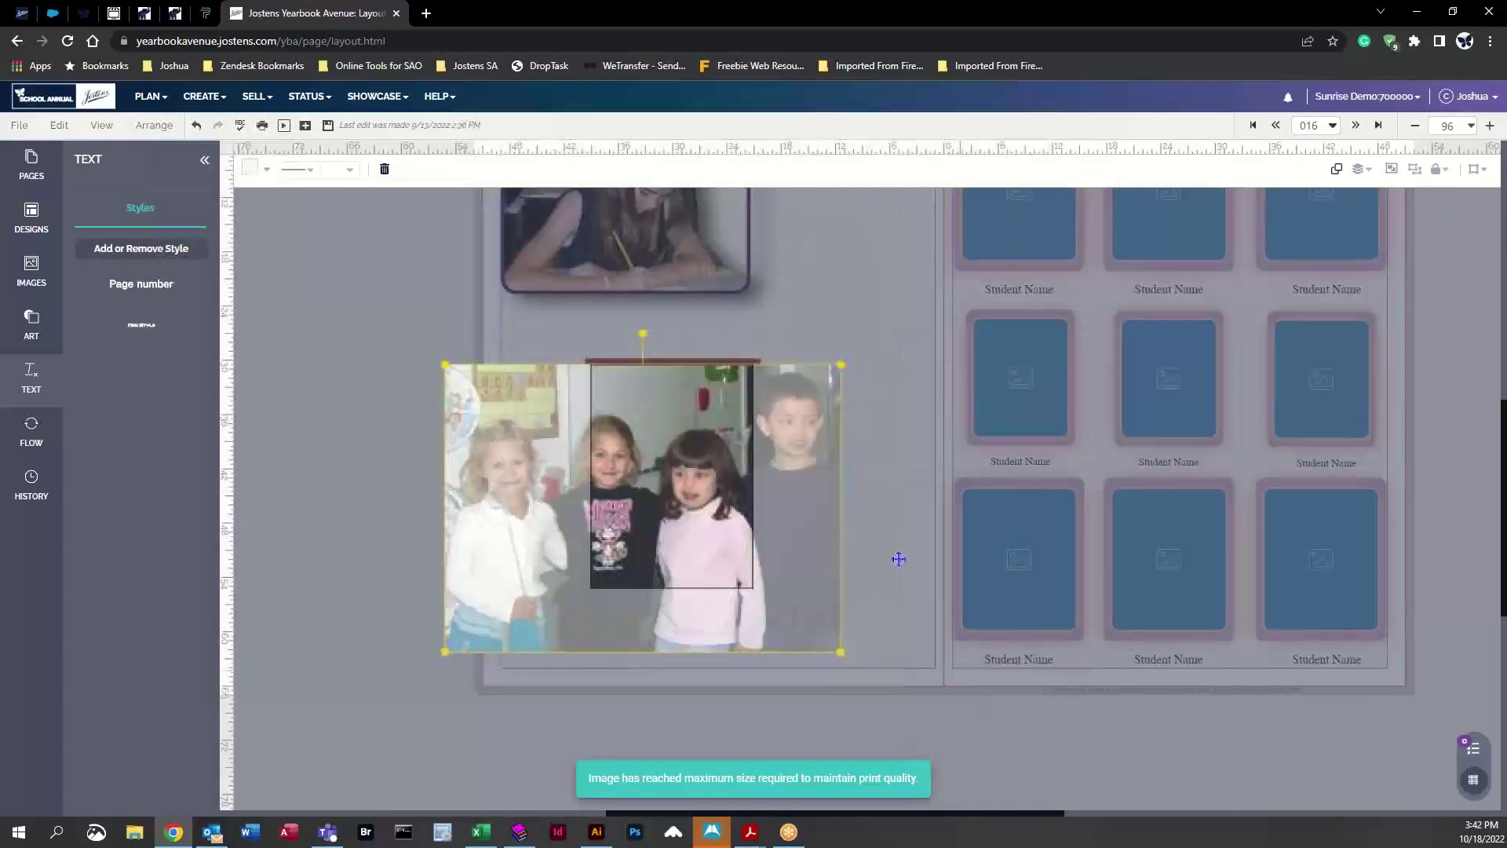
pyautogui.moveTo(808, 511); pyautogui.dragTo(825, 514)
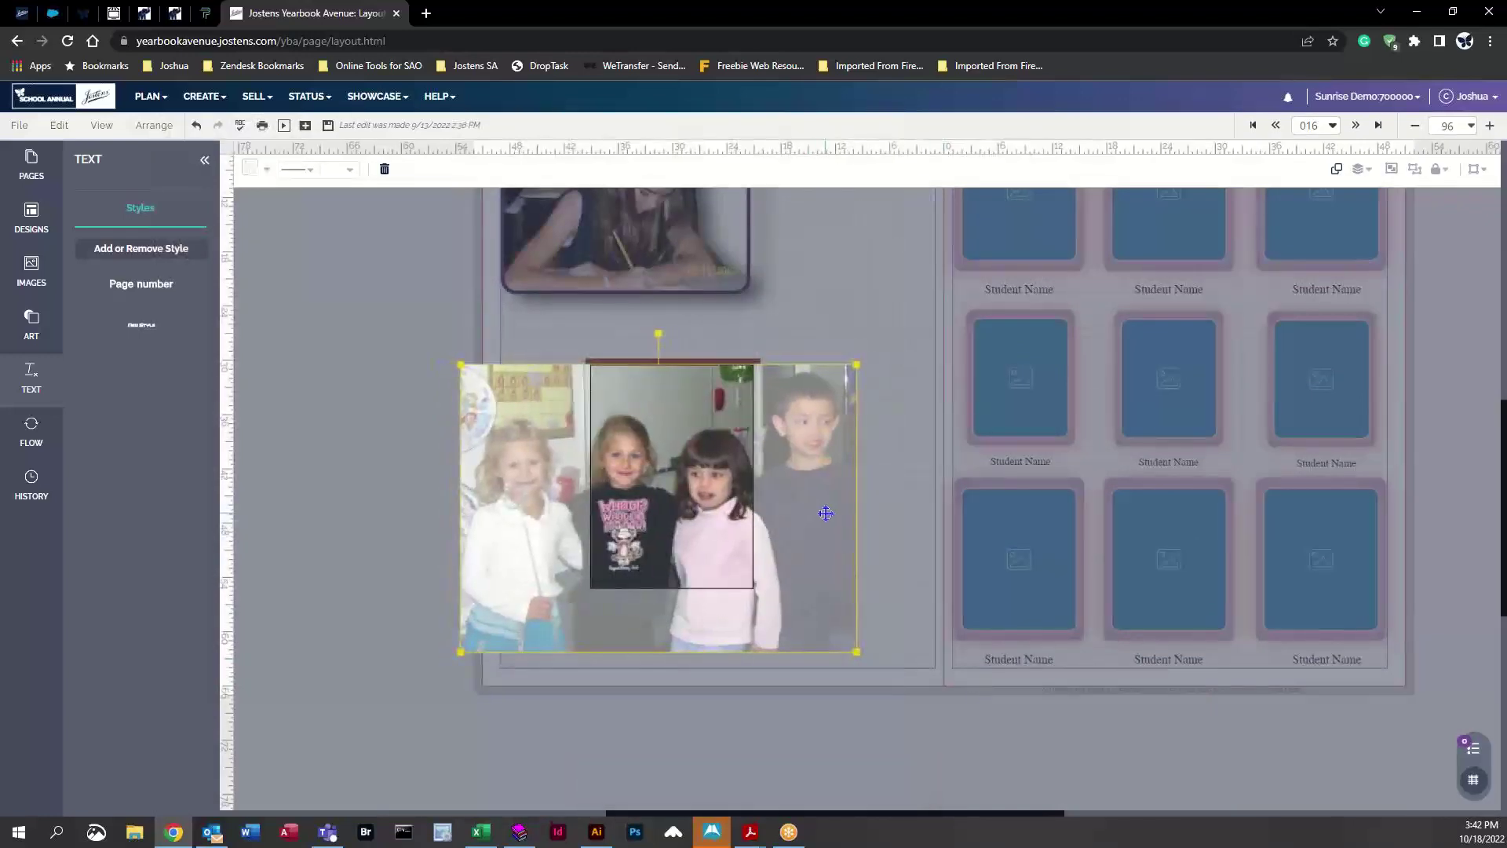
pyautogui.click(910, 642)
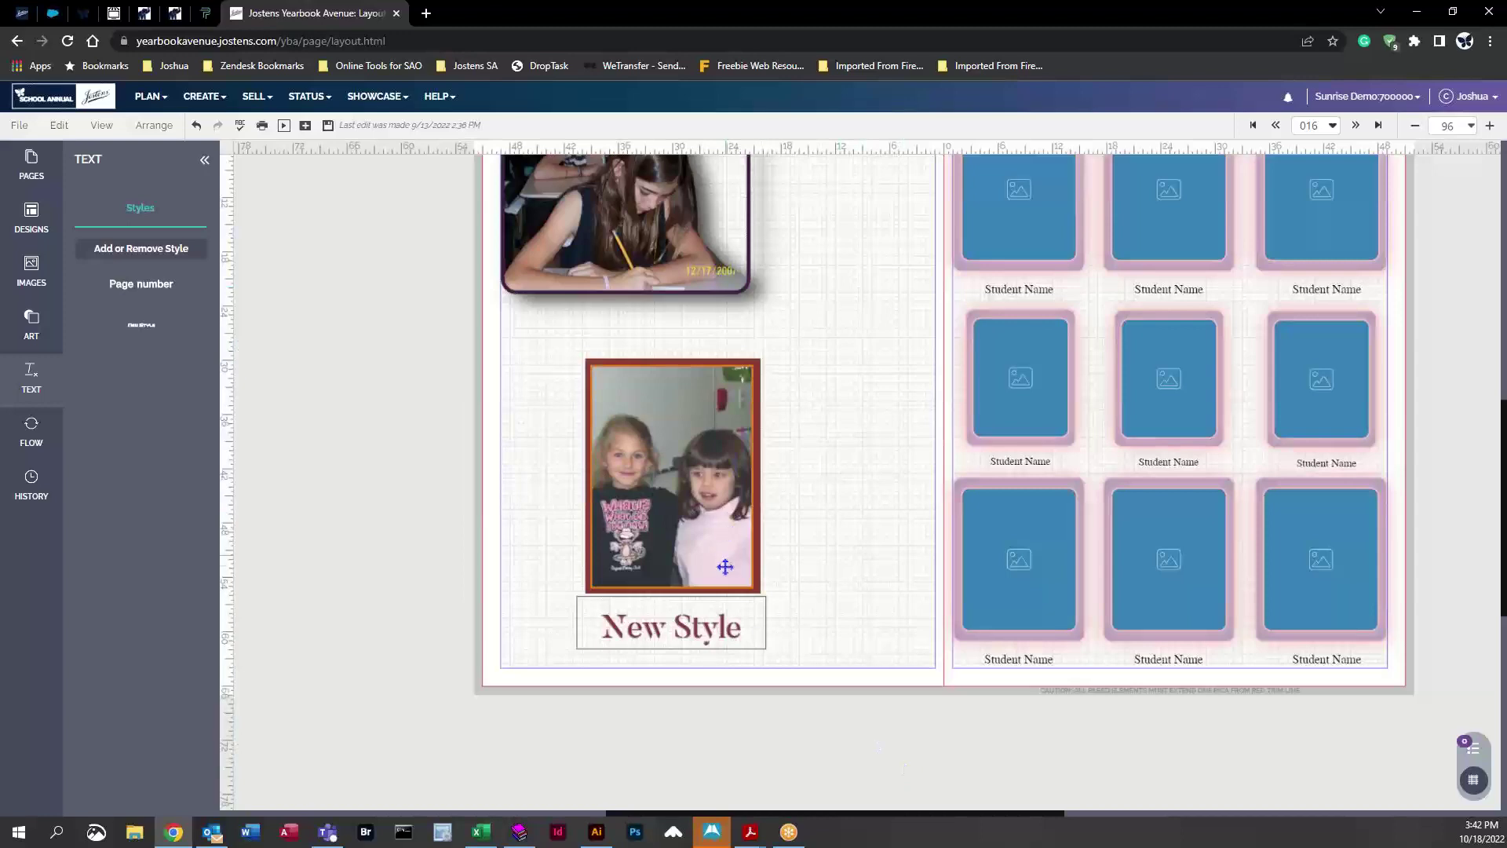
# Shift the group photo inside its frame to show the two blonde girls
pyautogui.doubleClick(689, 506)
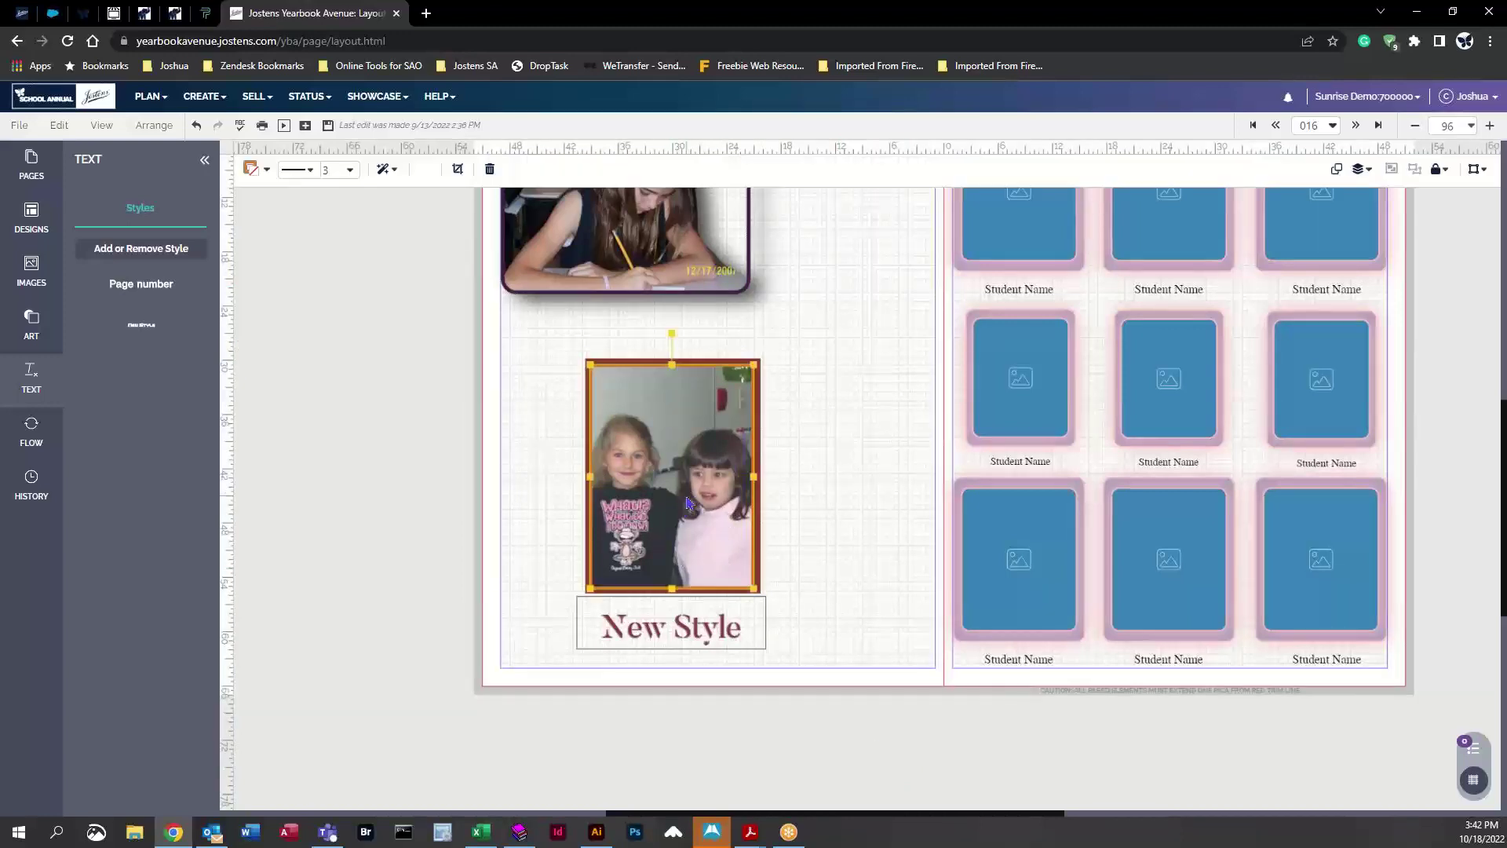
pyautogui.moveTo(681, 483); pyautogui.dragTo(781, 501)
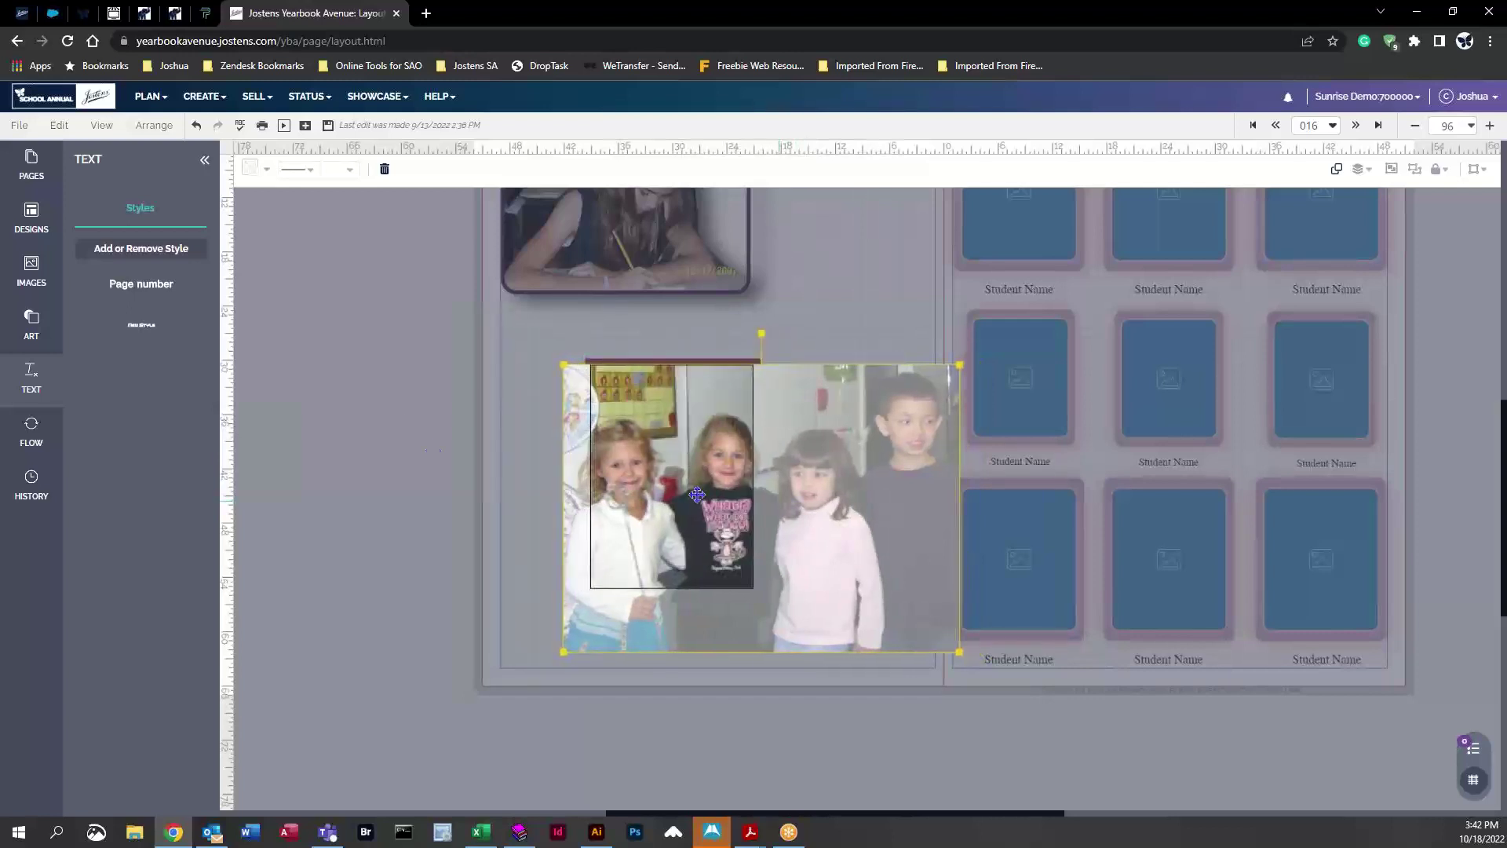
pyautogui.click(392, 374)
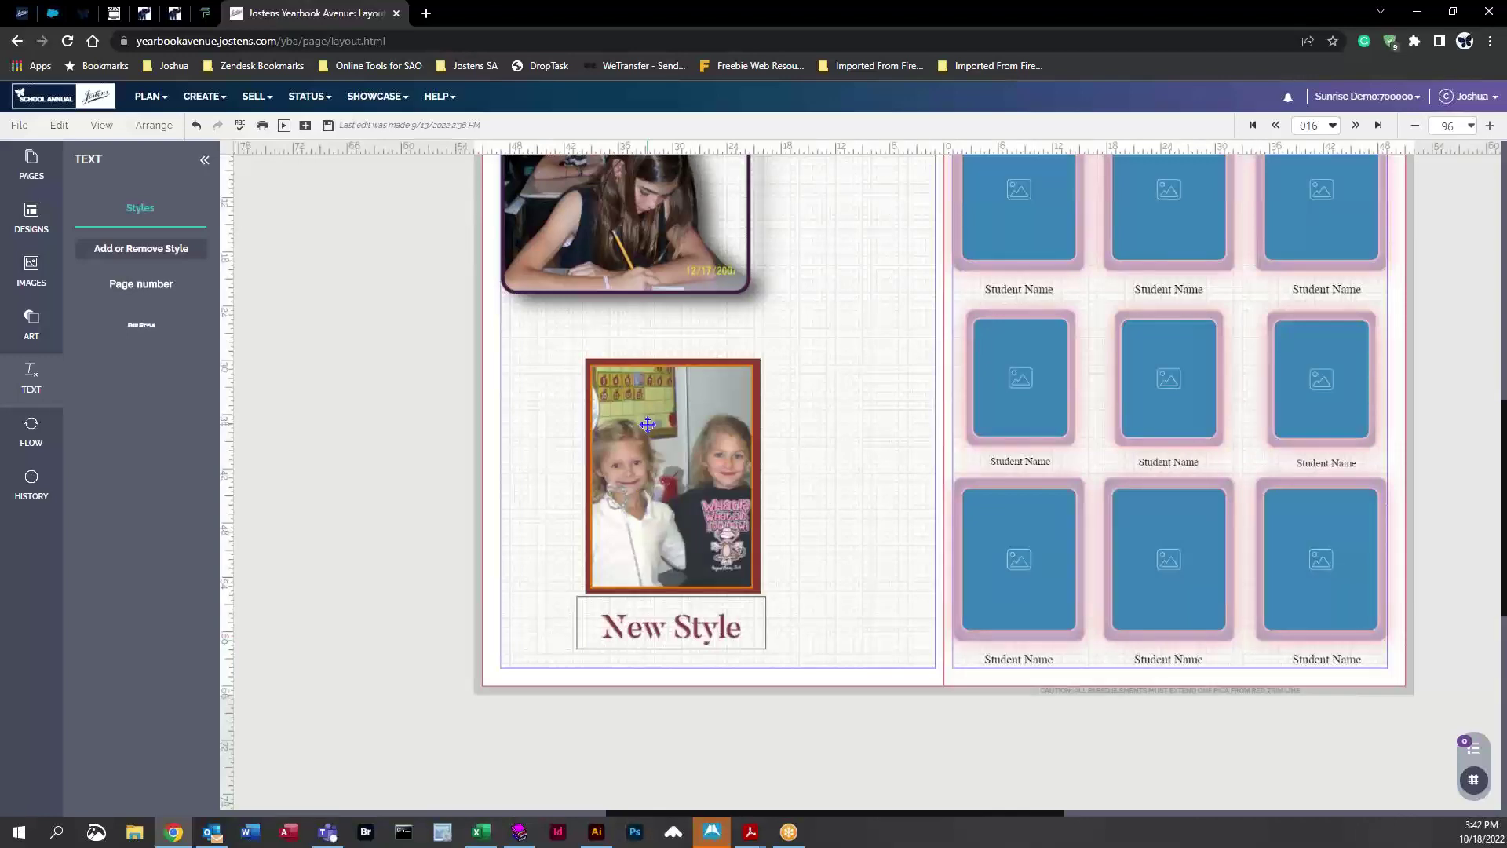
pyautogui.scroll(2, 644, 470)
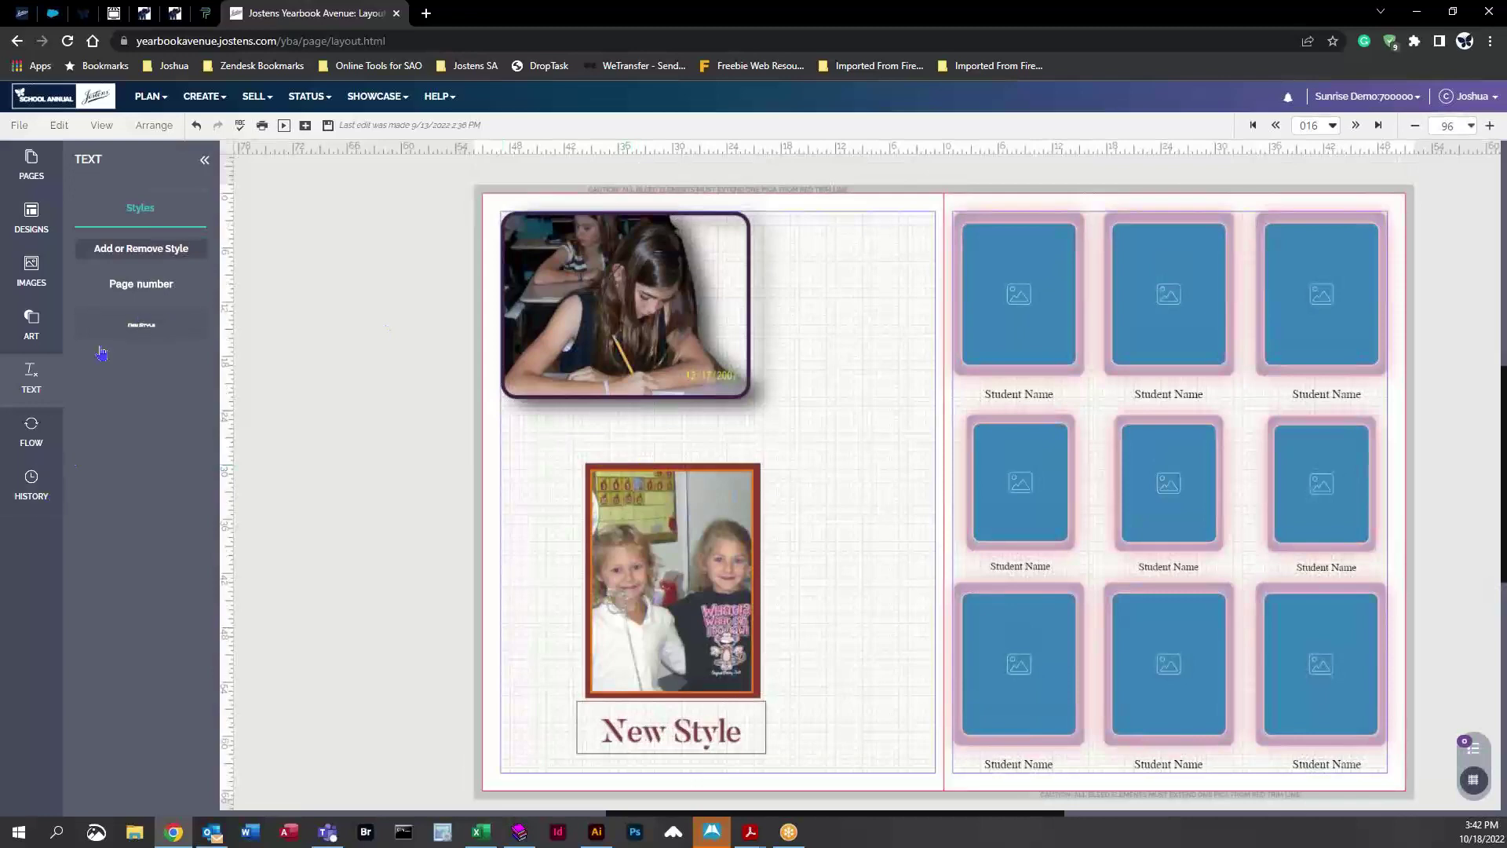
# Add a square shape to the left page and stretch it across the page's full margin area, covering the photos
pyautogui.click(38, 342)
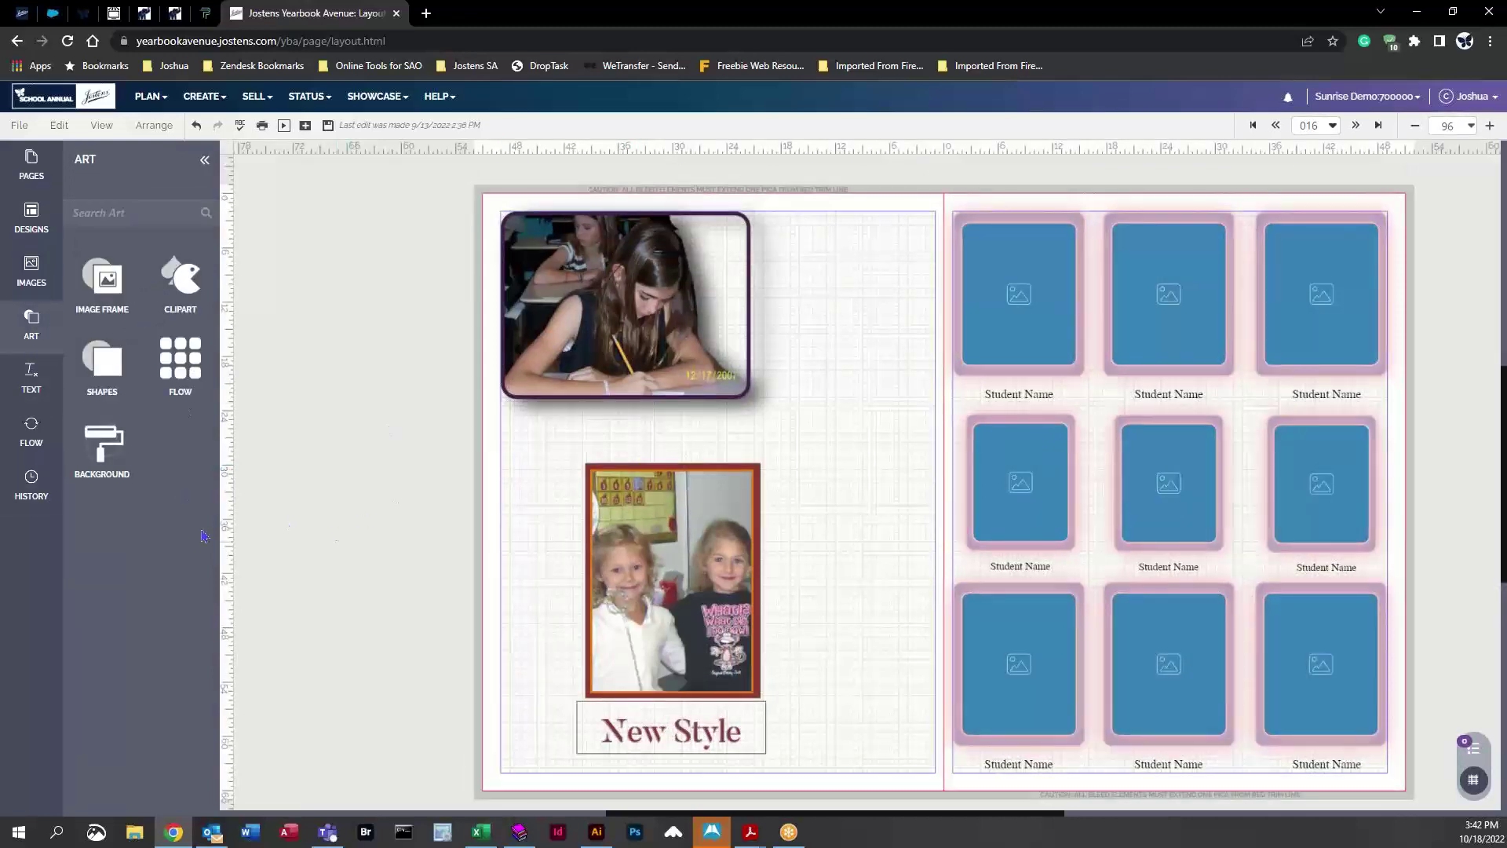
pyautogui.click(114, 361)
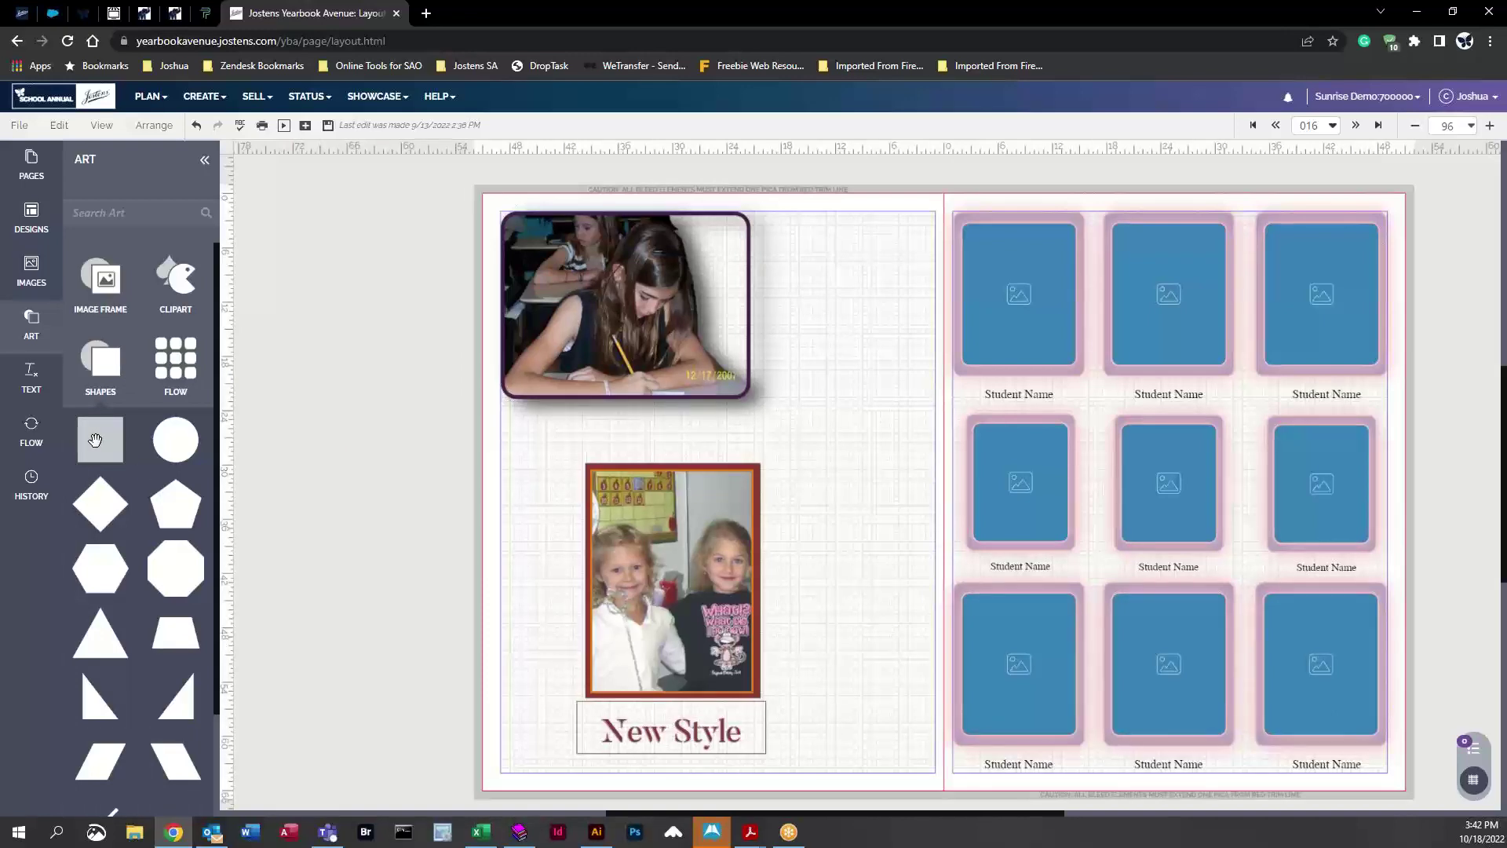
pyautogui.moveTo(104, 449); pyautogui.dragTo(908, 244)
pyautogui.moveTo(826, 321); pyautogui.dragTo(501, 760)
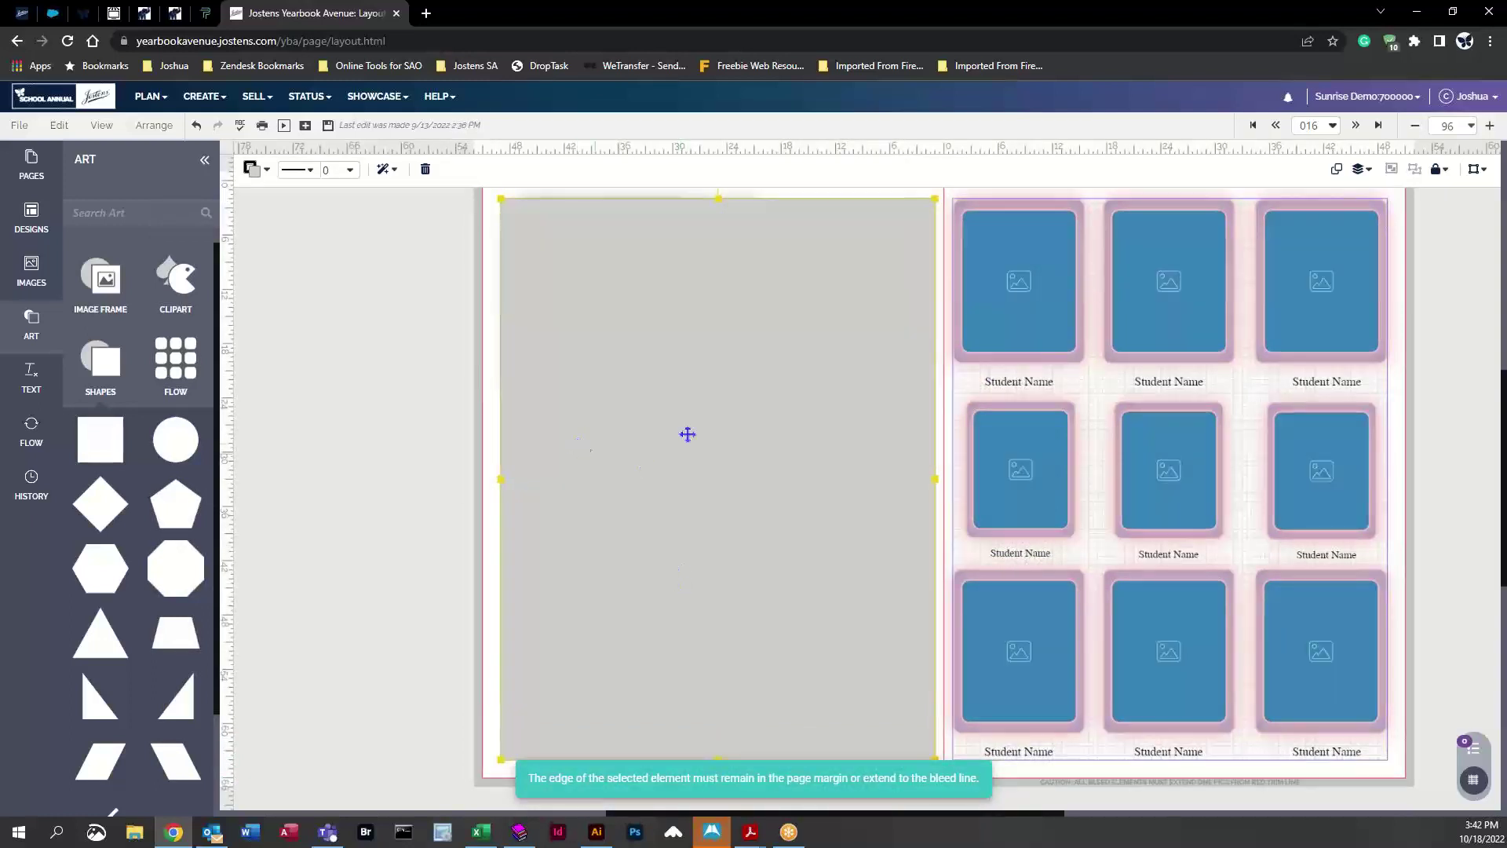
# Place a square image frame and a diamond image frame on top of the gray rectangle
pyautogui.click(105, 279)
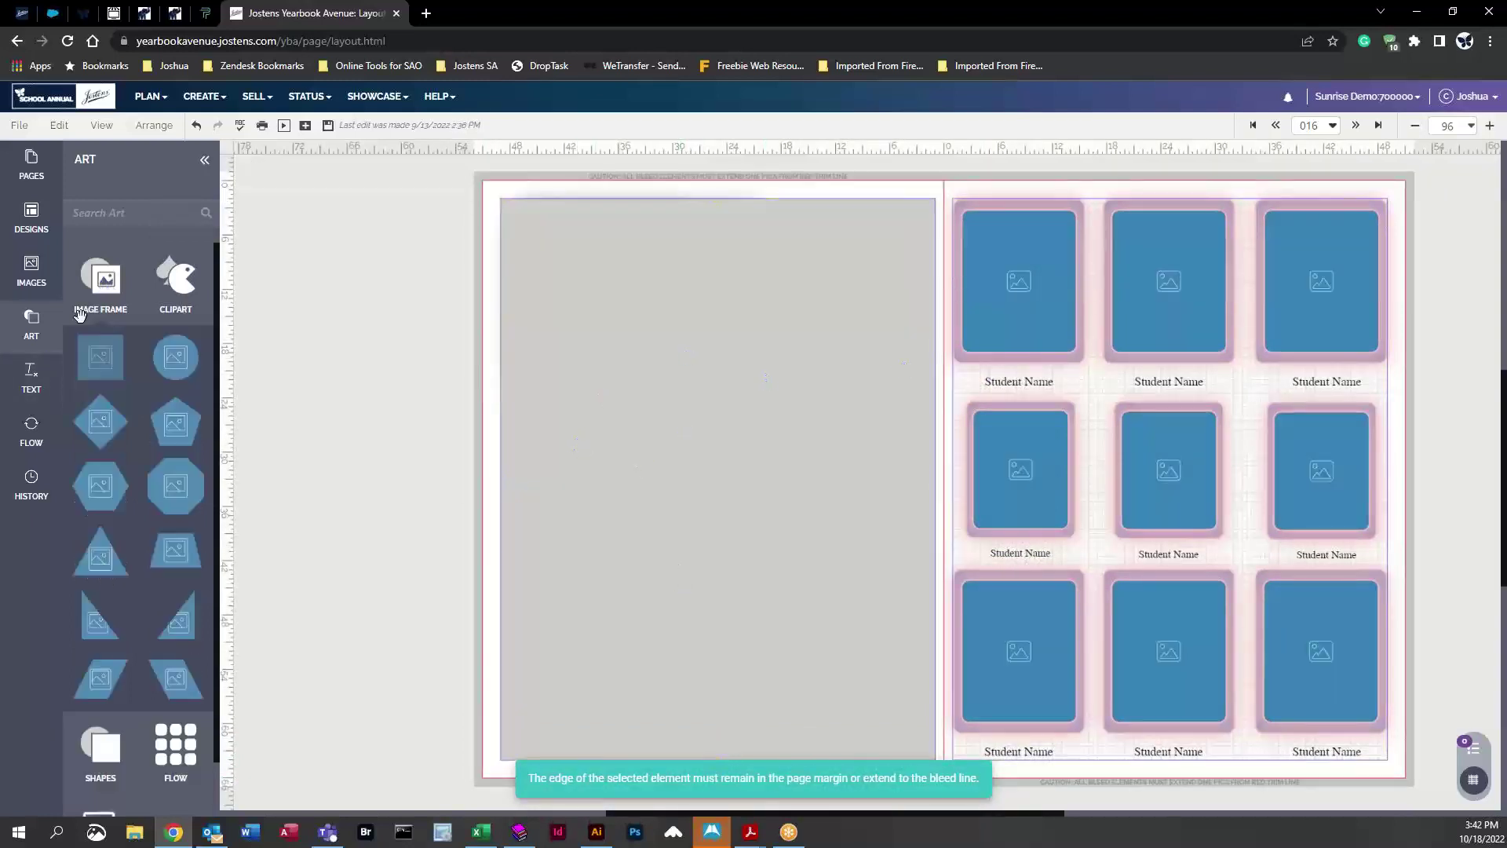
pyautogui.moveTo(100, 357); pyautogui.dragTo(674, 345)
pyautogui.moveTo(91, 416); pyautogui.dragTo(615, 442)
# Check the left page's overlapping elements by selecting them all, and delete the gray rectangle, the square image frame and the diamond image frame
pyautogui.moveTo(367, 284); pyautogui.dragTo(742, 516)
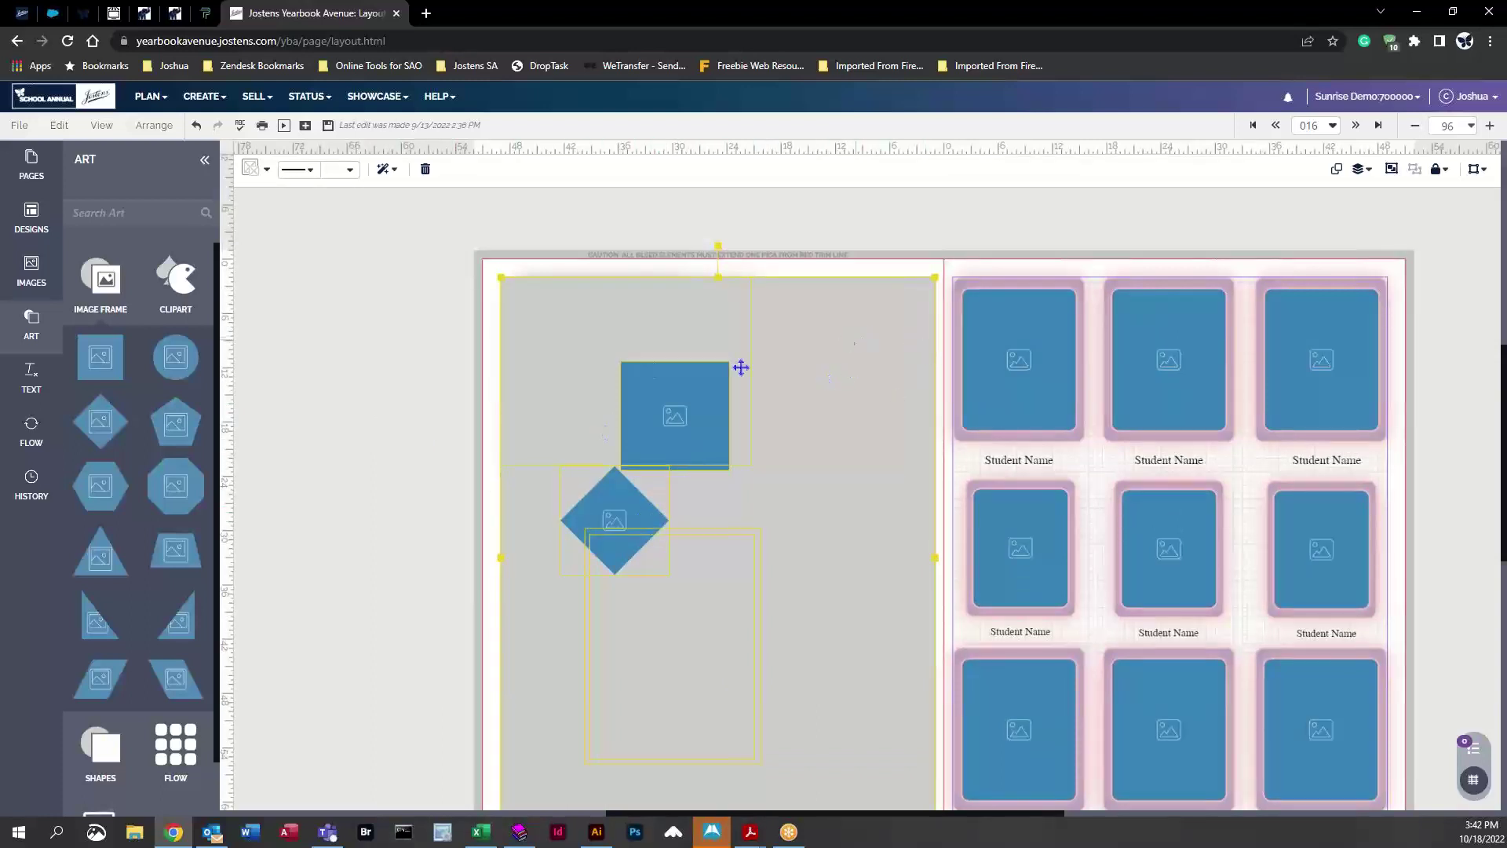
pyautogui.click(464, 322)
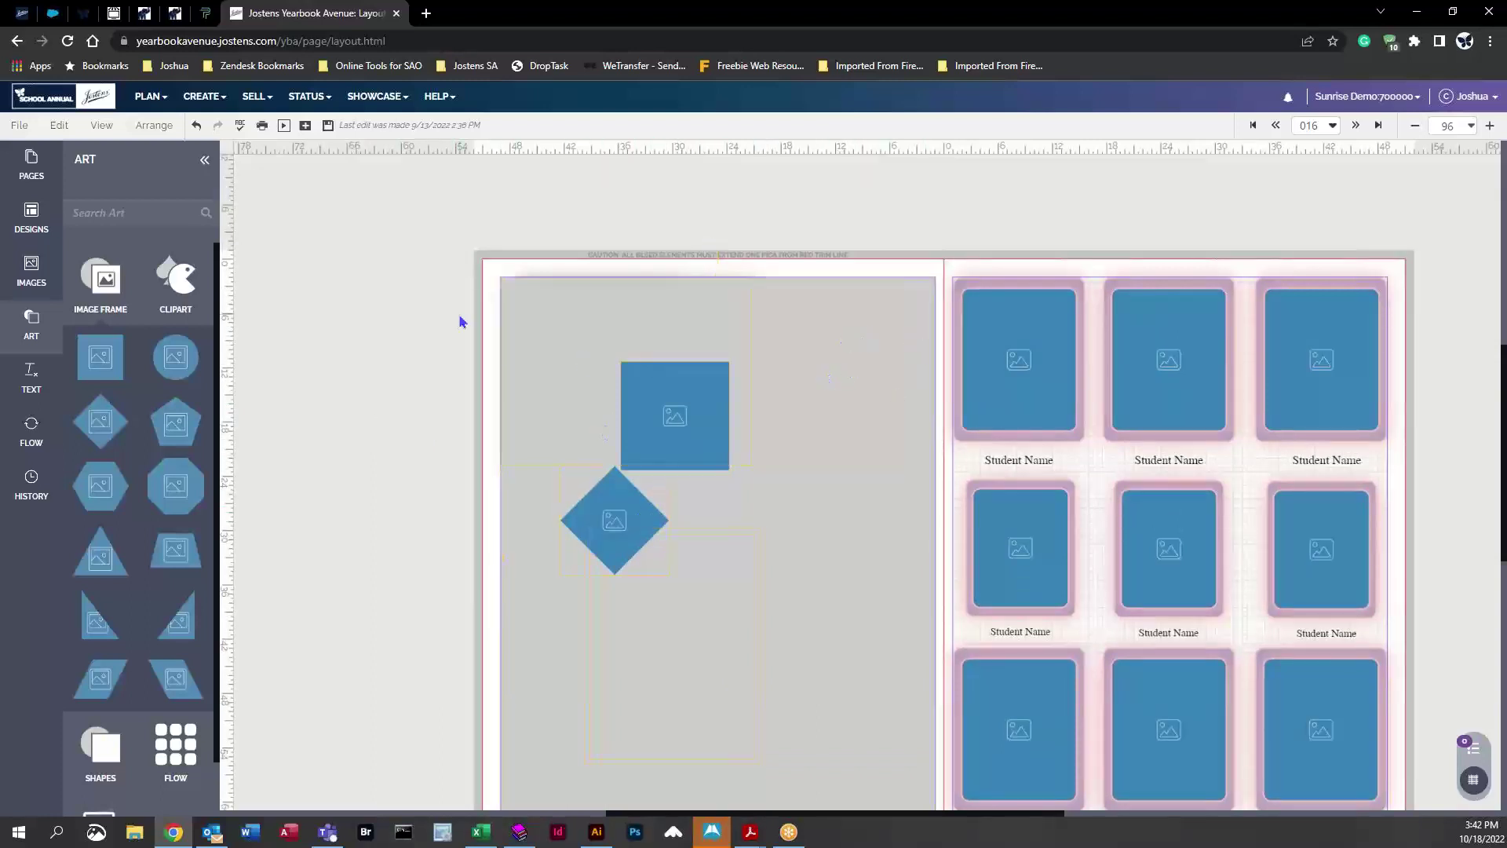
pyautogui.click(548, 307)
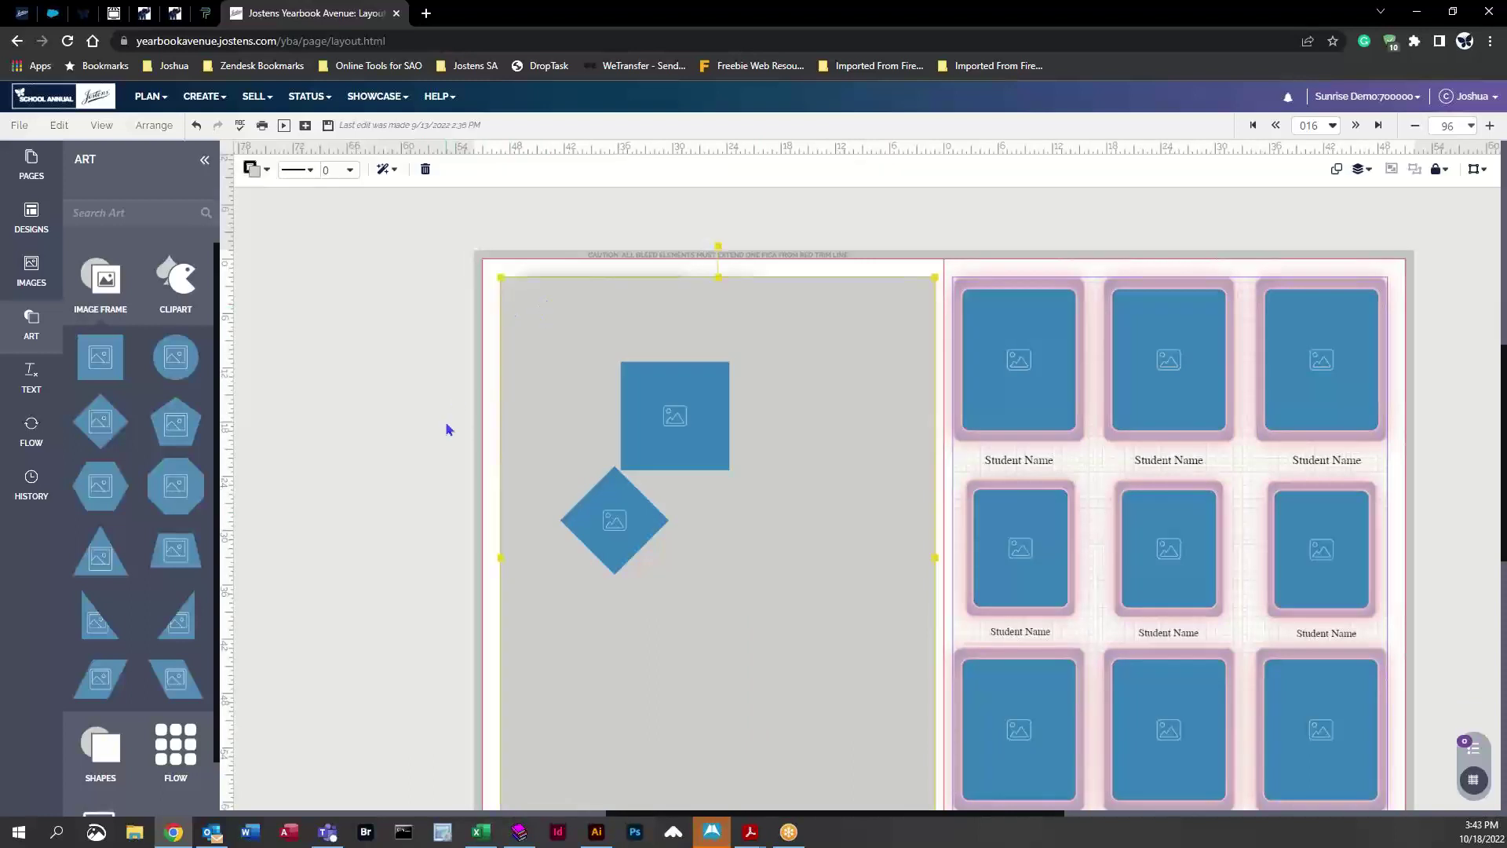
pyautogui.click(447, 428)
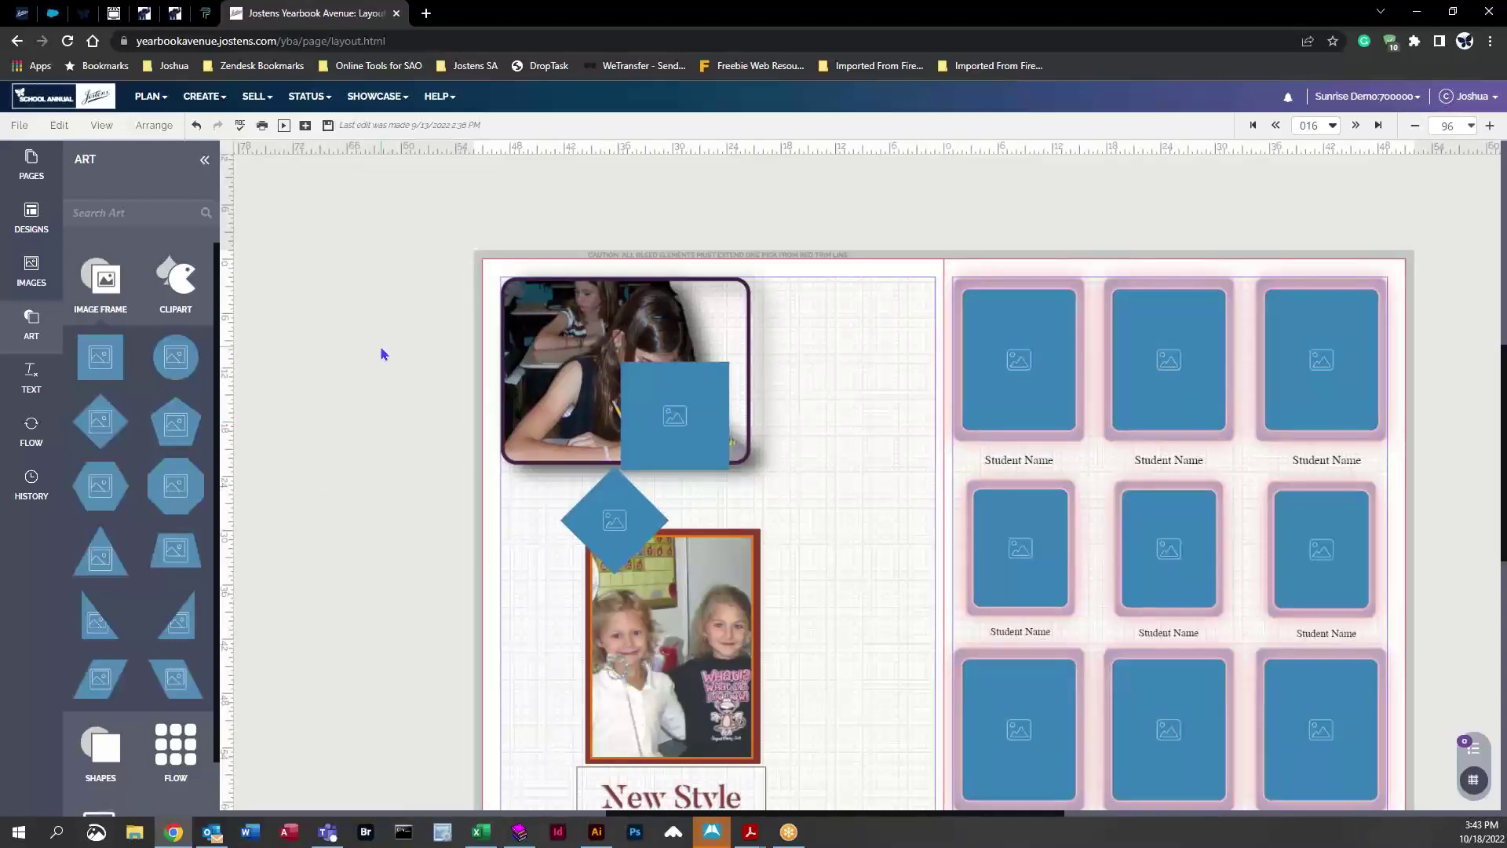
pyautogui.click(680, 414)
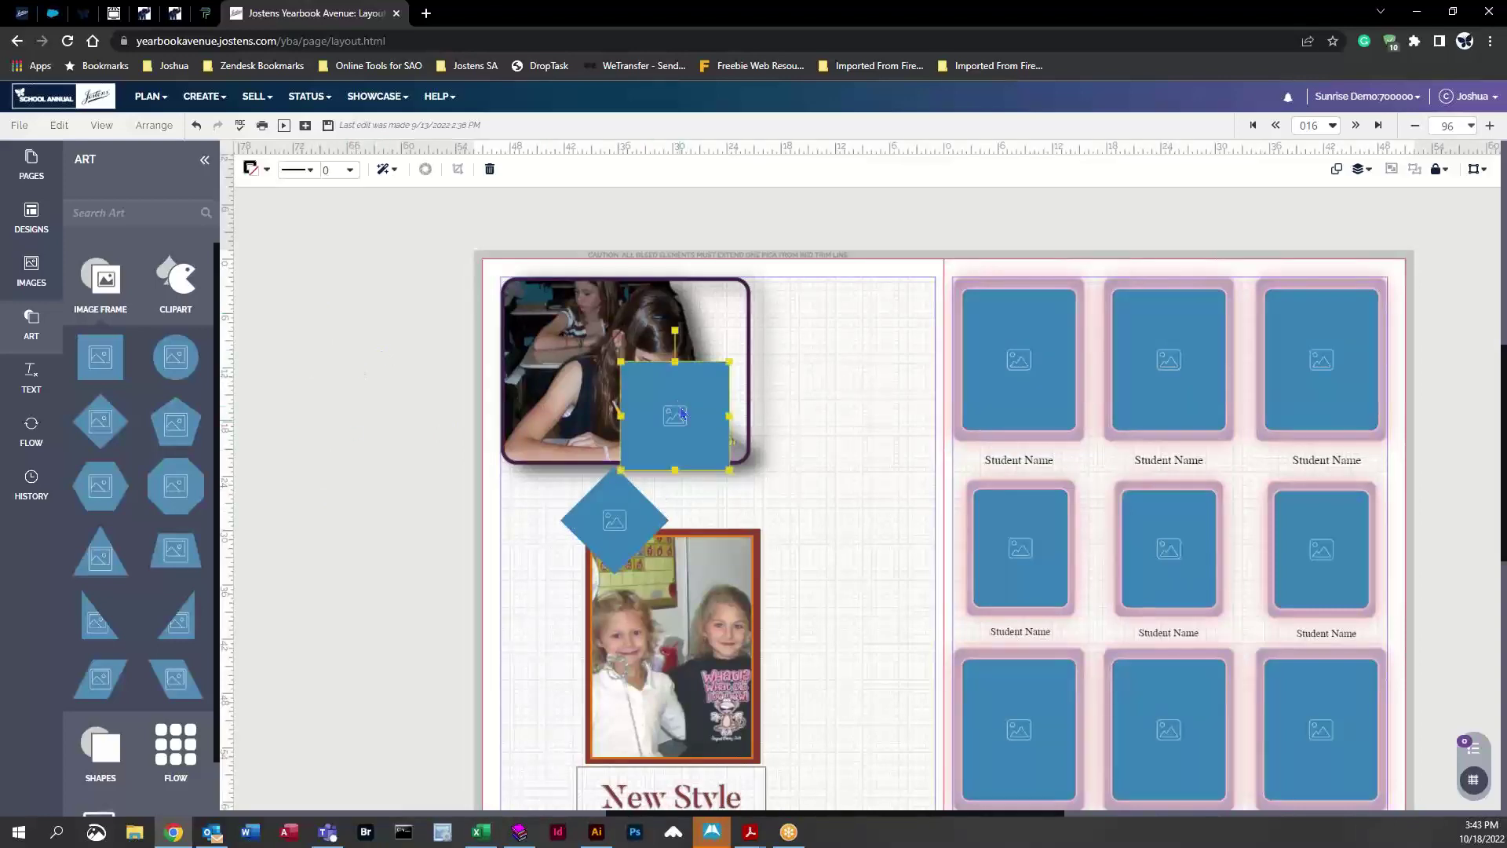
pyautogui.press('Delete')
pyautogui.click(632, 519)
pyautogui.press('Delete')
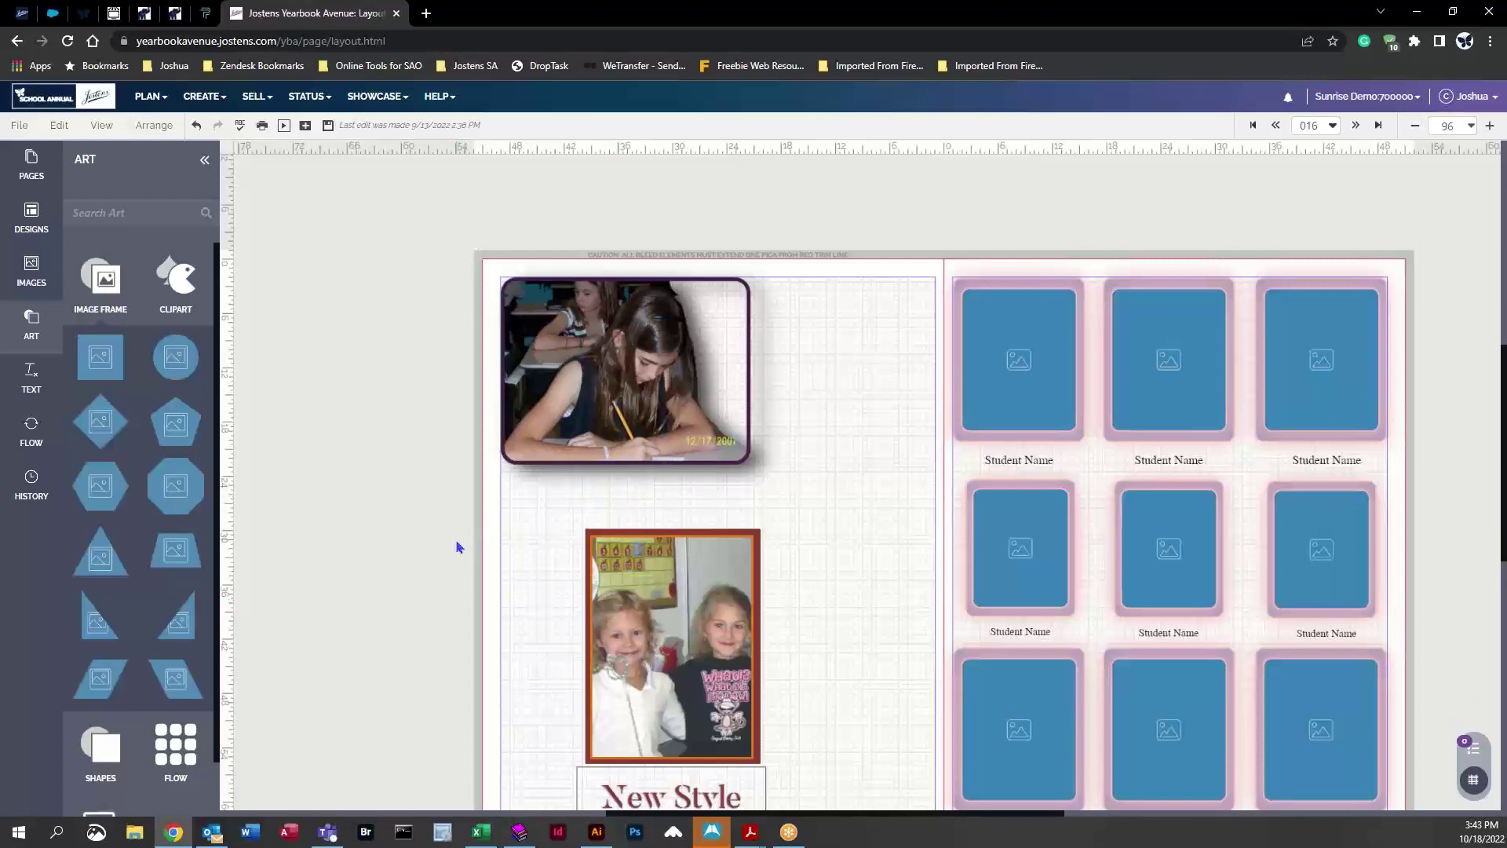
pyautogui.moveTo(377, 327); pyautogui.dragTo(696, 689)
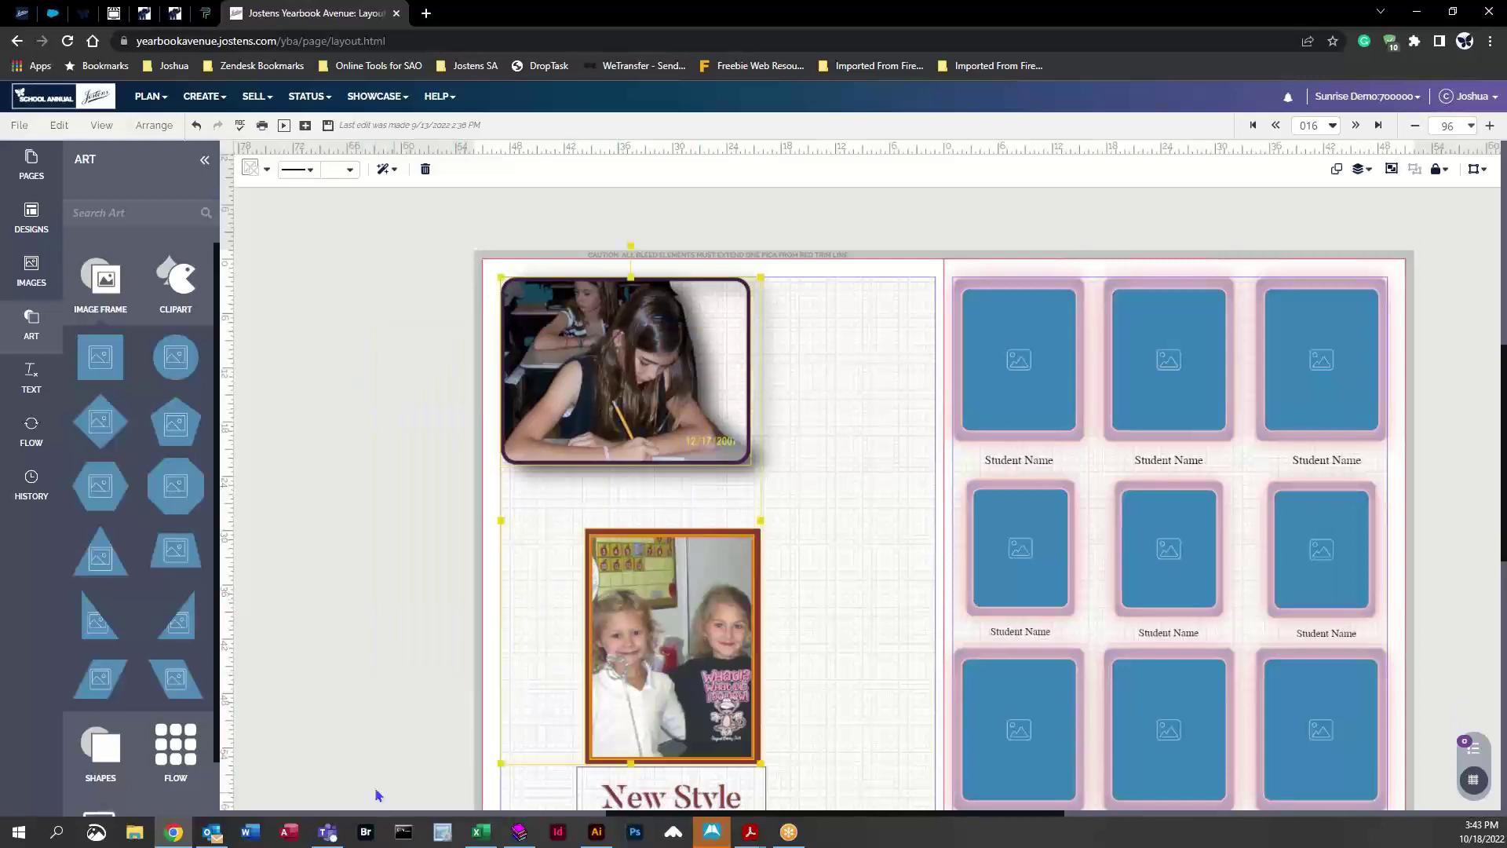
pyautogui.scroll(-1, 394, 546)
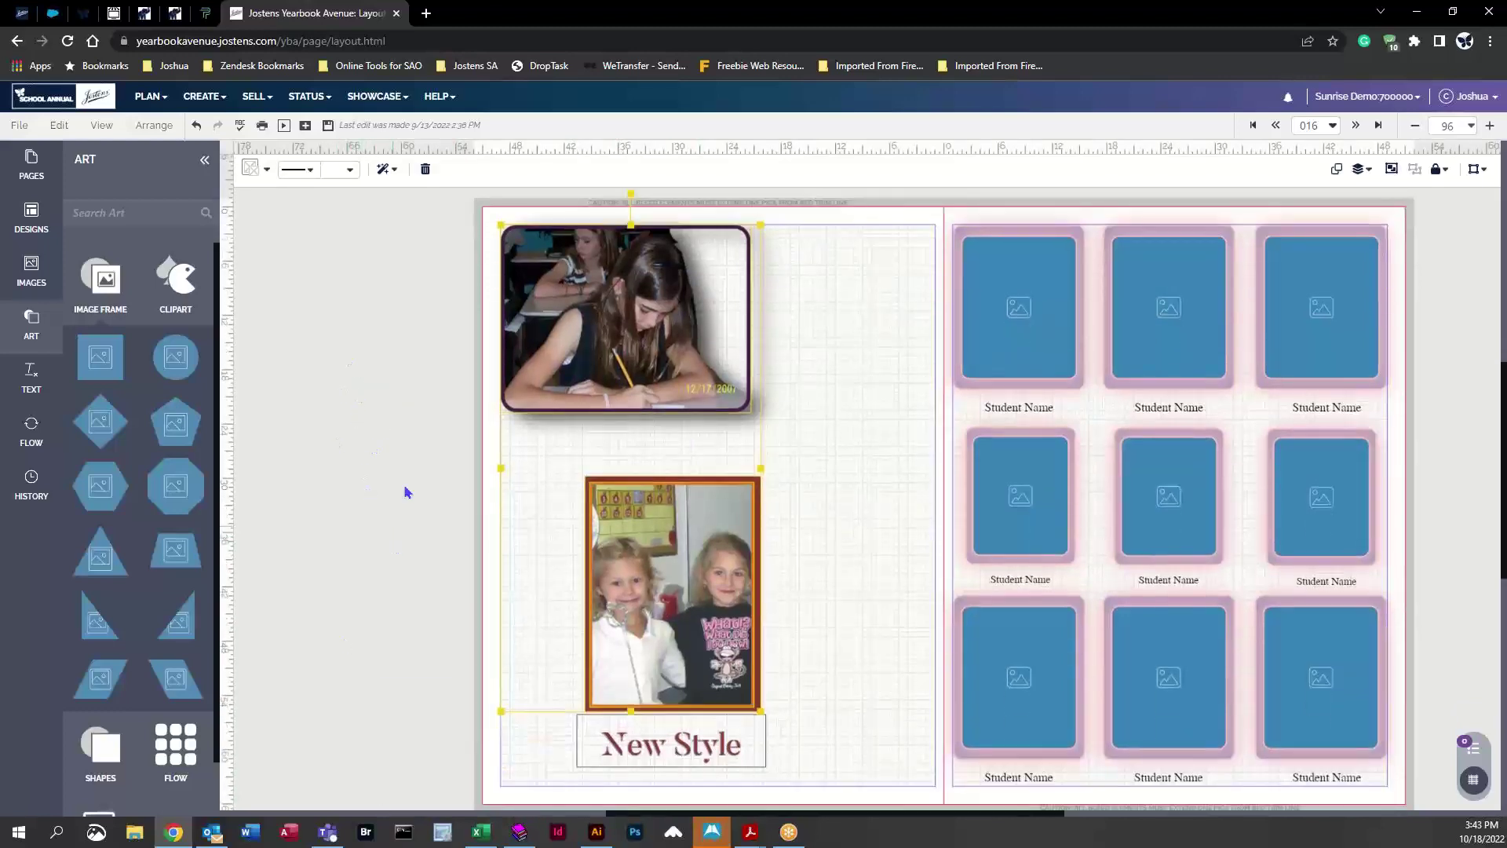
pyautogui.click(384, 428)
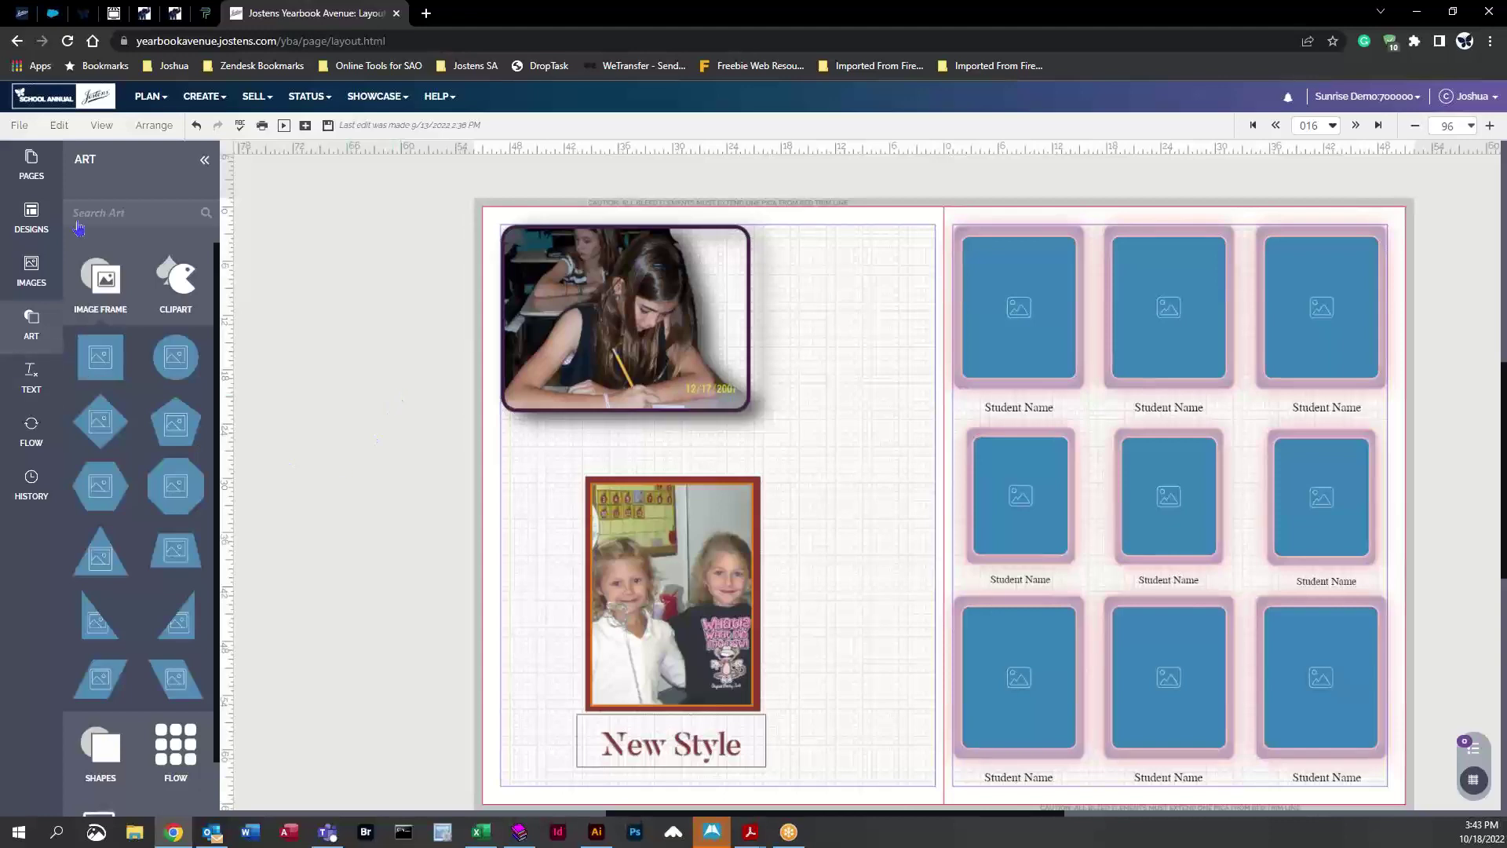
# Show the yearbook's page thumbnails, browse back to the earlier pages, and save the edited spread of pages 016 and 017
pyautogui.click(32, 165)
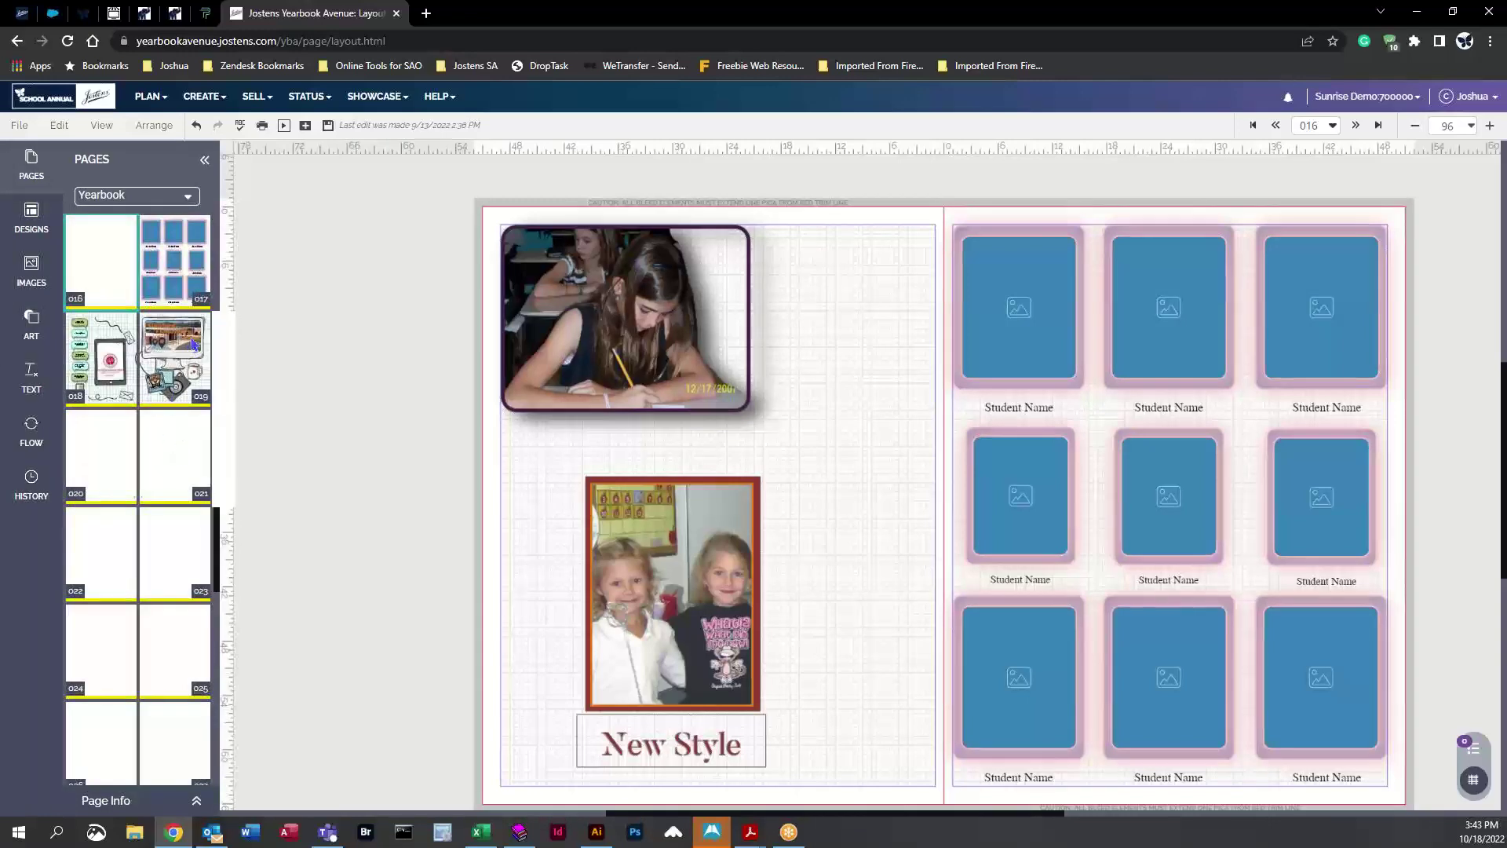
pyautogui.scroll(3, 194, 346)
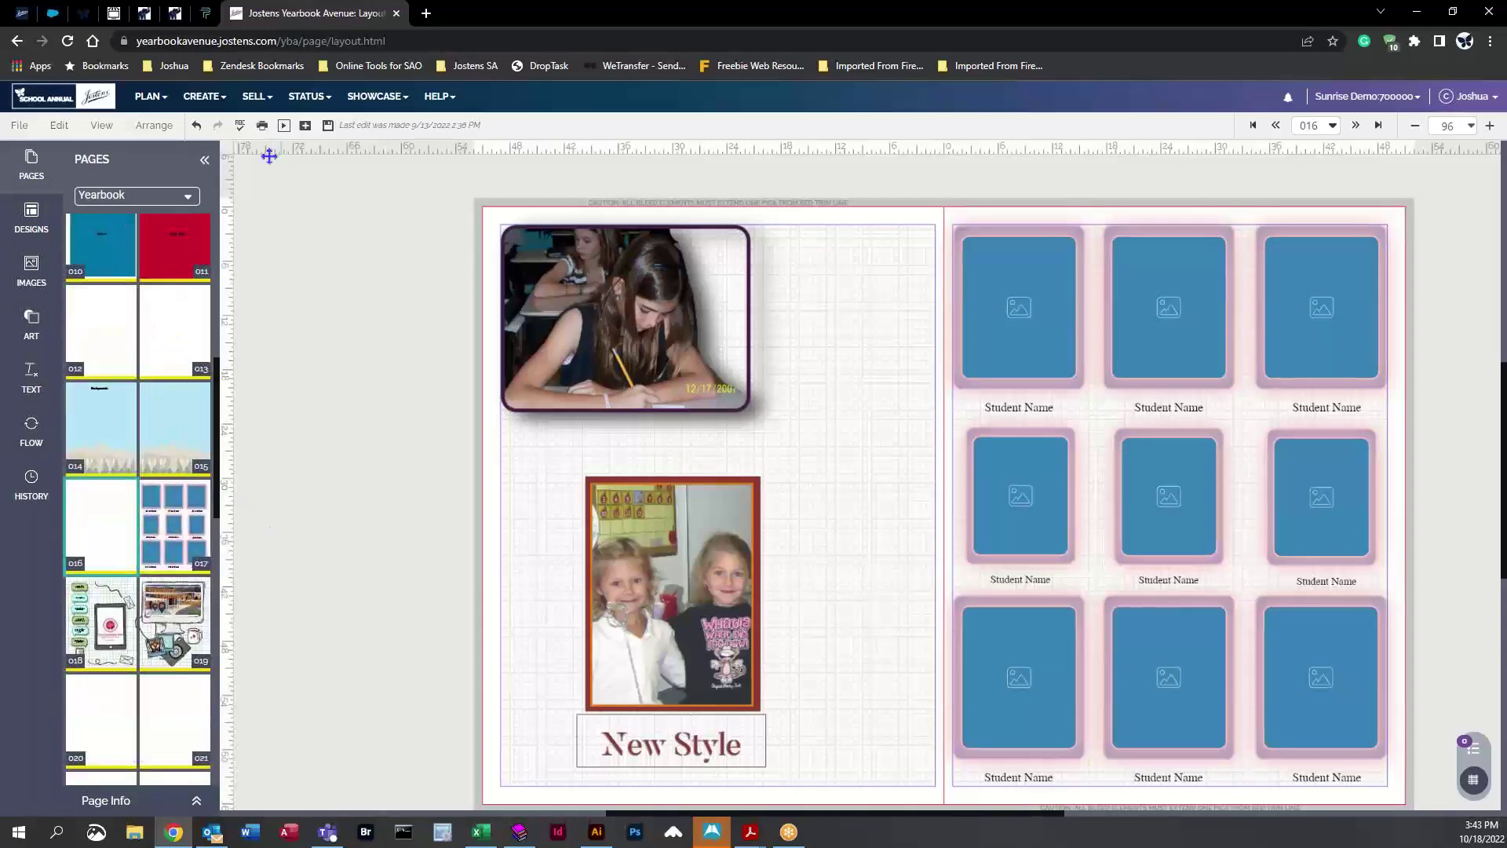
pyautogui.click(327, 125)
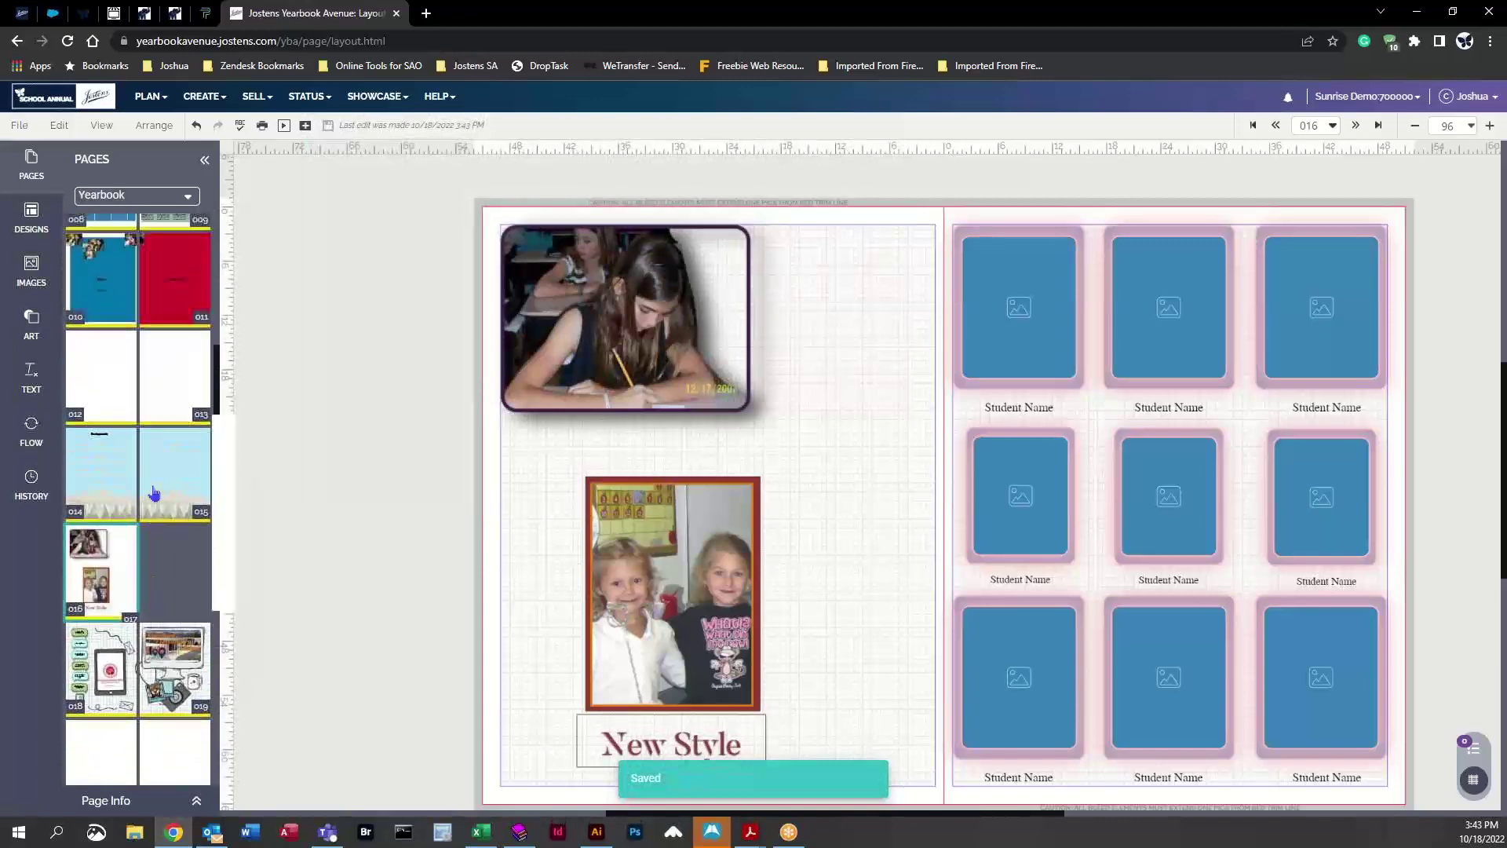